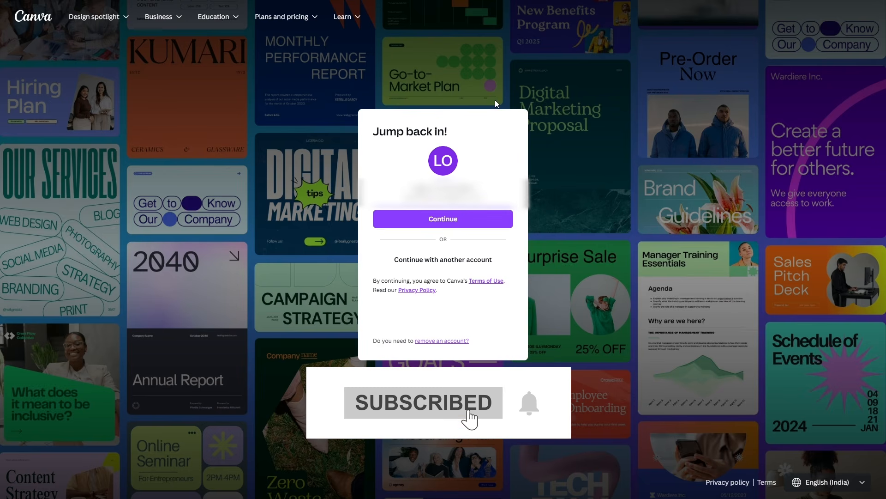
- Sign in through Google with another account and answer the onboarding questions with Teacher and Somewhere else
left_click(494, 267)
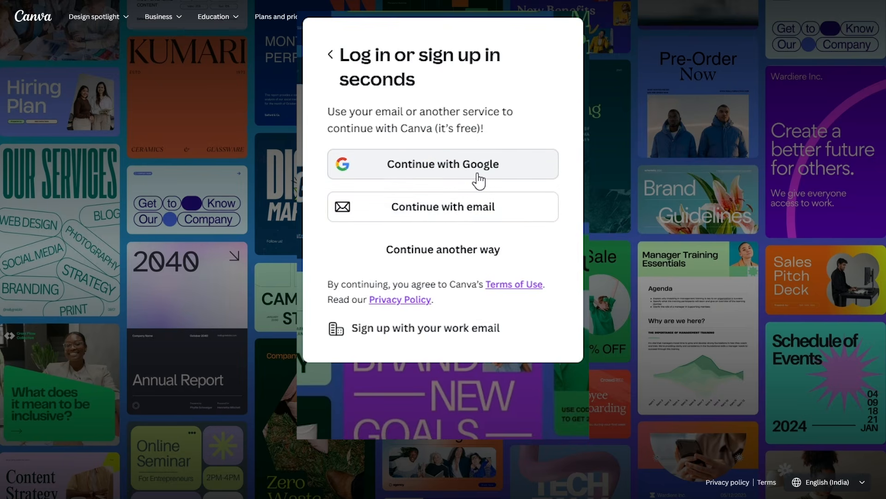
left_click(479, 180)
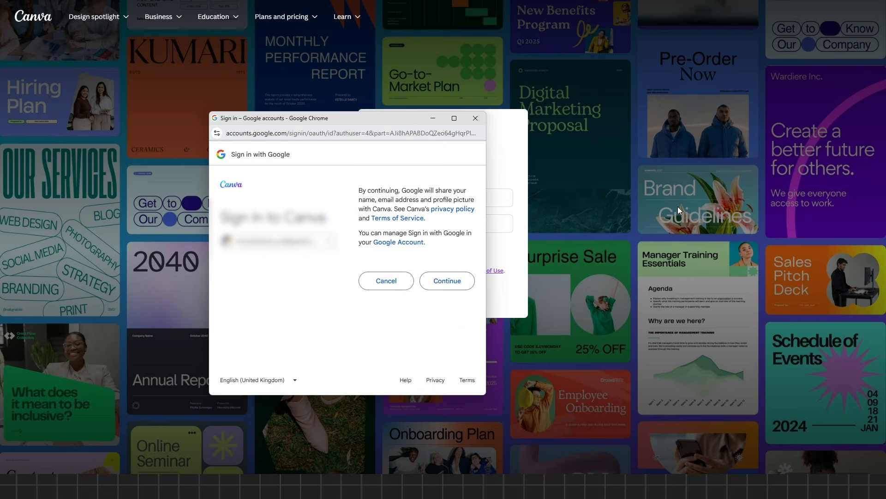
left_click(464, 287)
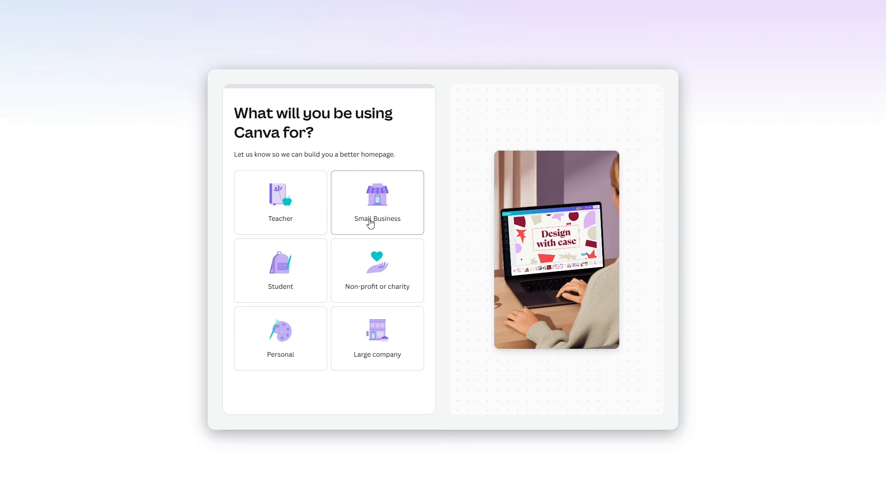
left_click(285, 213)
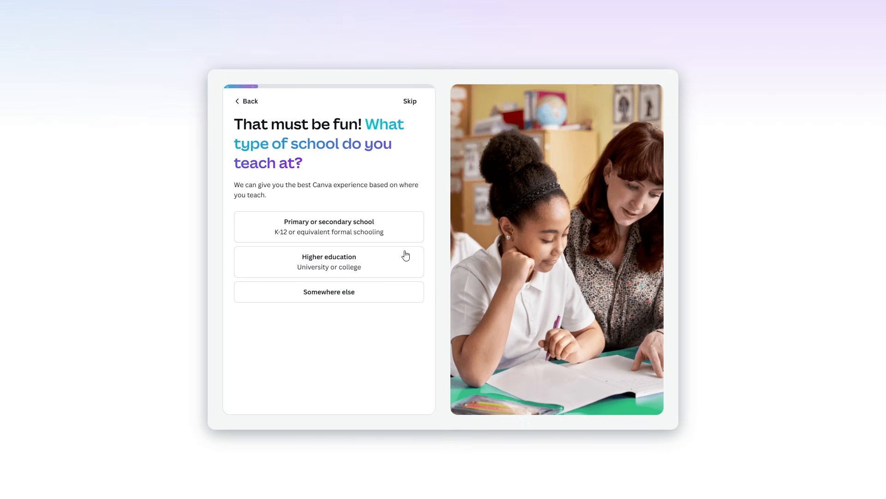
left_click(358, 300)
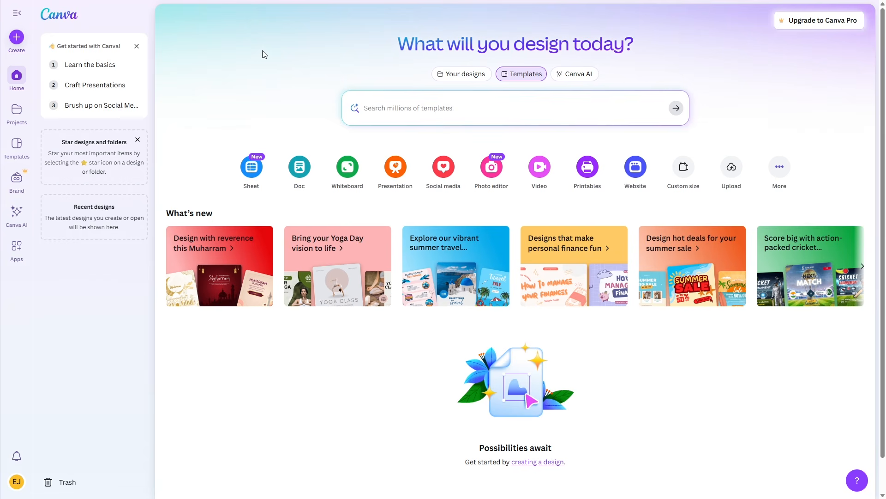
- Examine the home page's Your designs, Templates and Canva AI search modes, including the template gallery
left_click(450, 100)
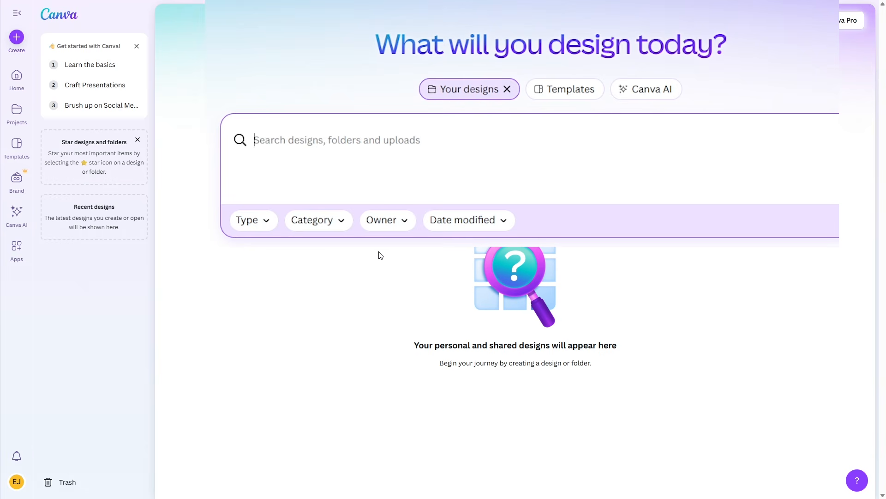
left_click(555, 96)
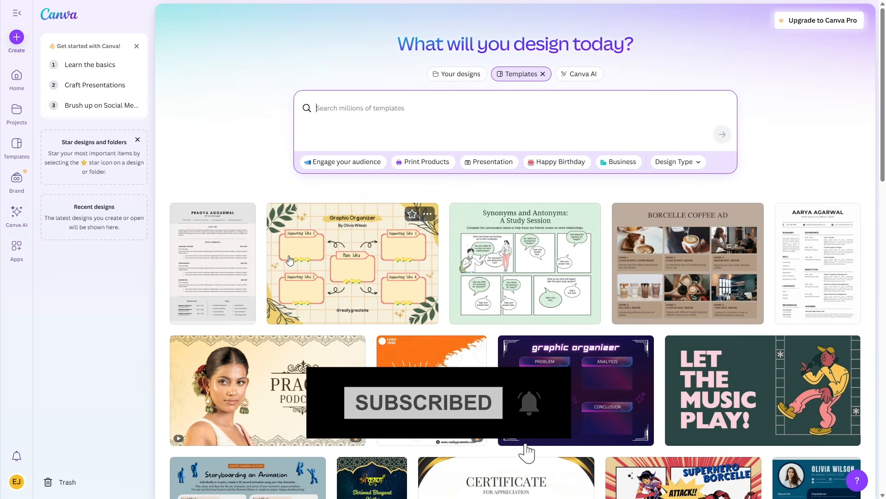
scroll(370, 267, "down", 2)
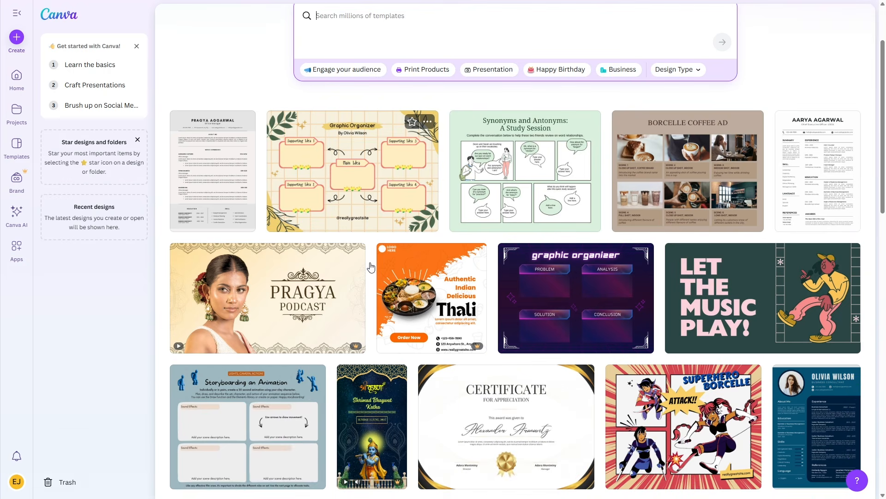
scroll(416, 277, "down", 3)
scroll(416, 277, "down", 5)
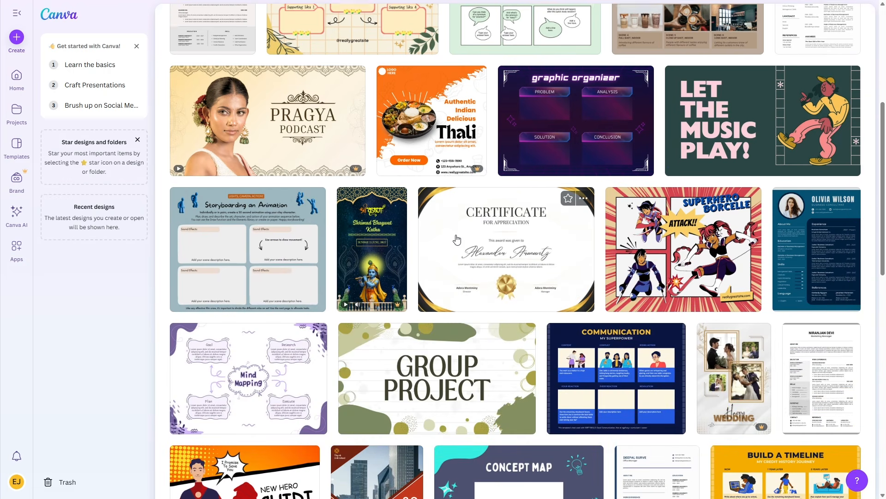
scroll(461, 237, "up", 9)
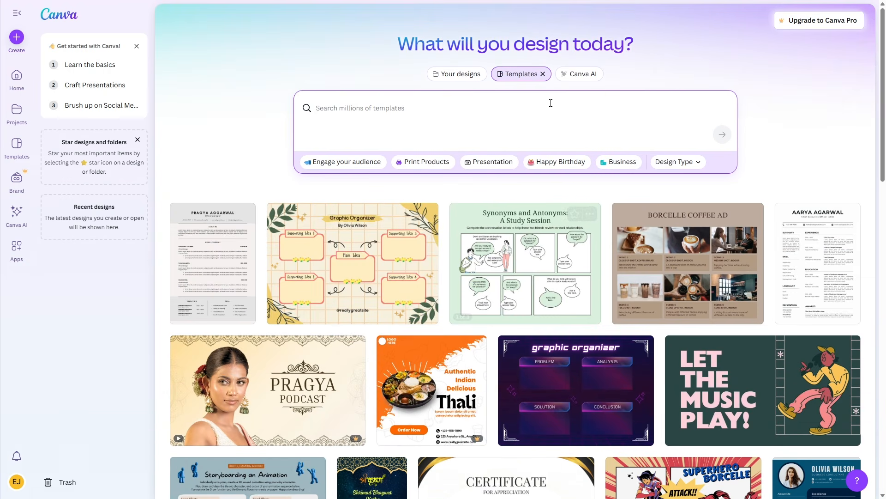
left_click(642, 92)
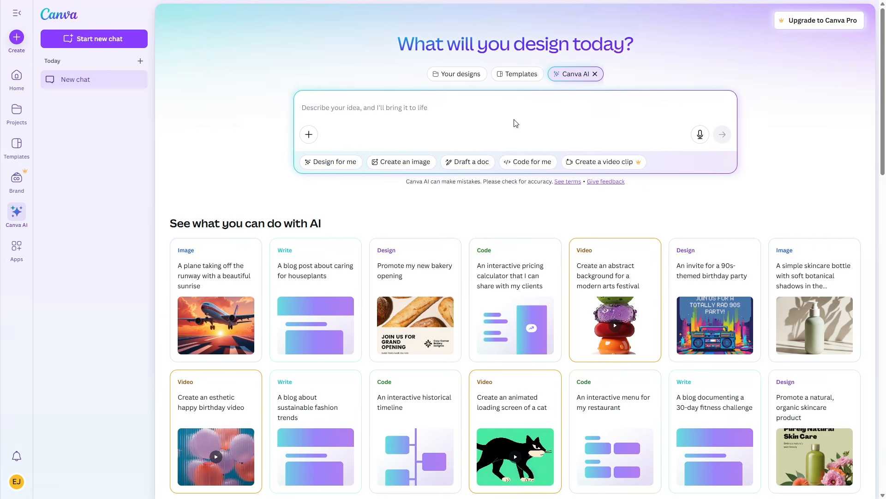
left_click(455, 76)
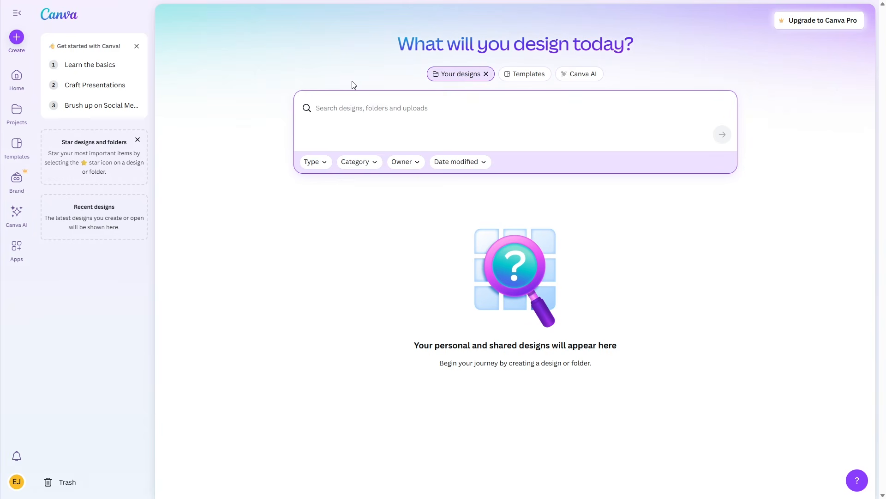
left_click(512, 74)
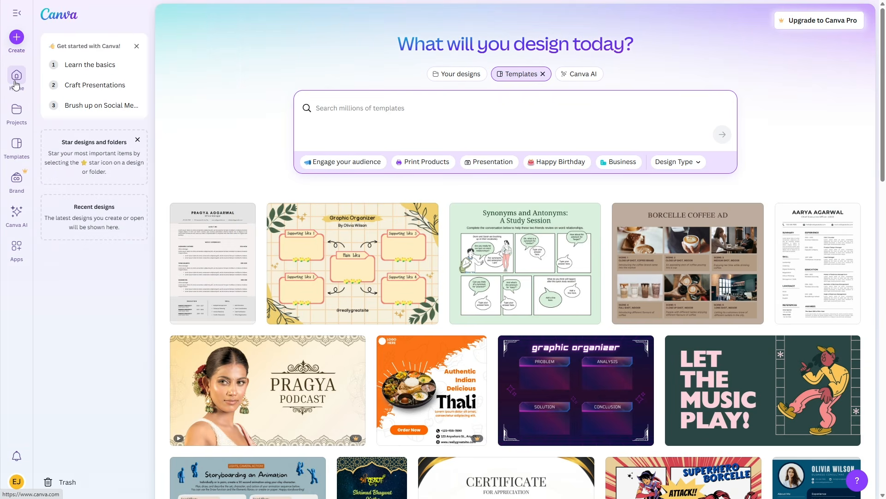
- Create a blank Sheet design from the home page, look through its templates and return home
left_click(23, 121)
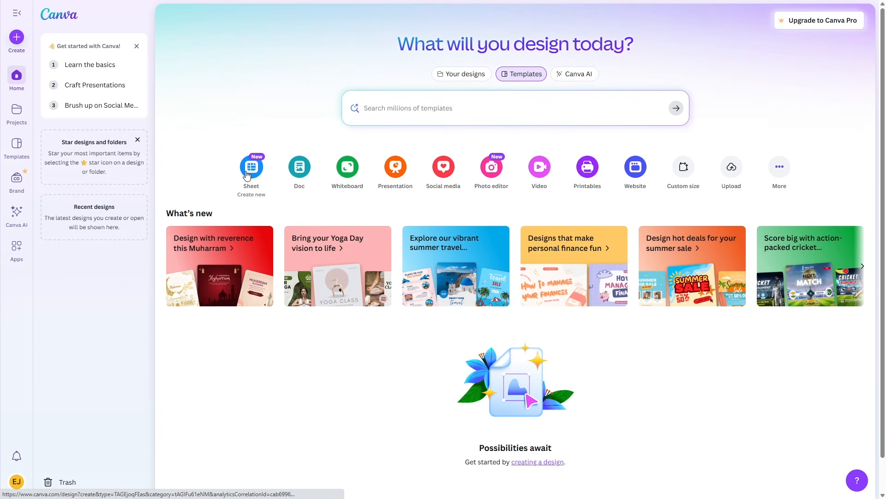
left_click(252, 168)
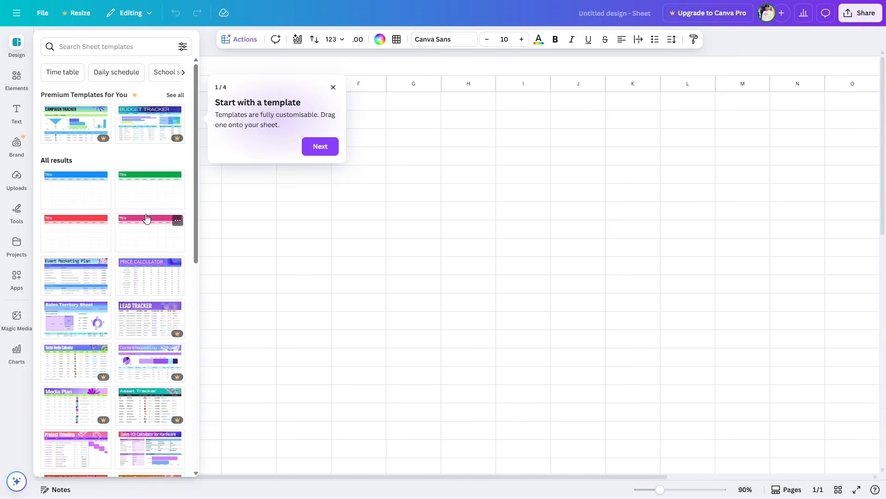
scroll(120, 300, "down", 3)
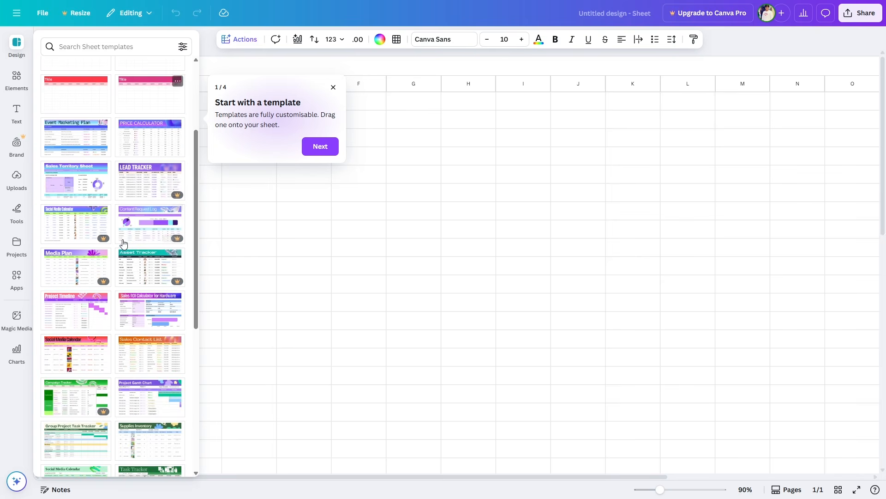
left_click(16, 15)
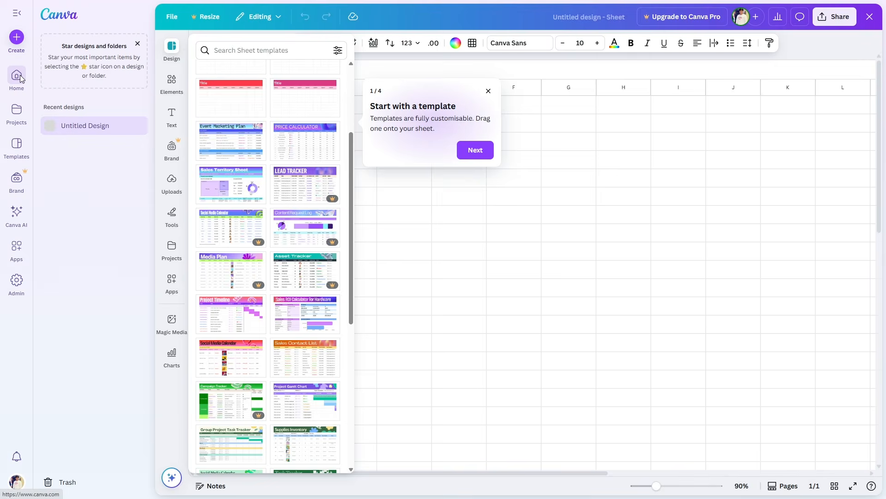
left_click(18, 76)
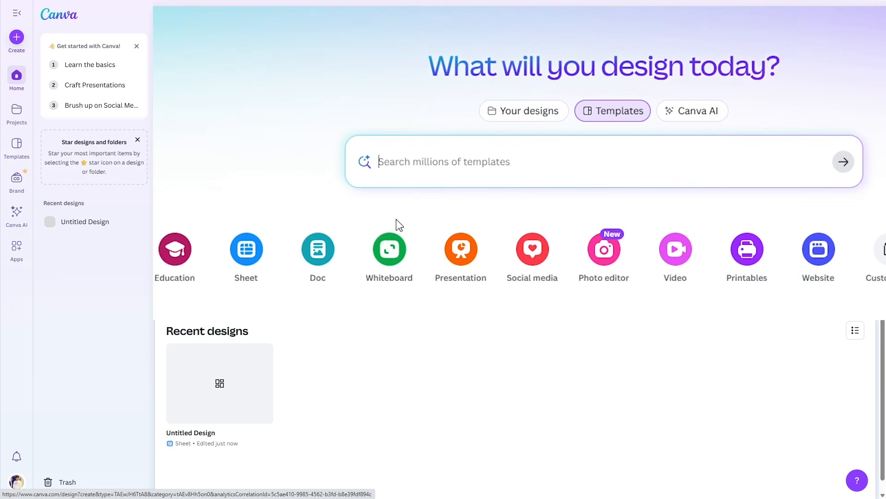
- Create a blank Presentation design, dismiss the Design together tip and return to the home page
left_click(461, 248)
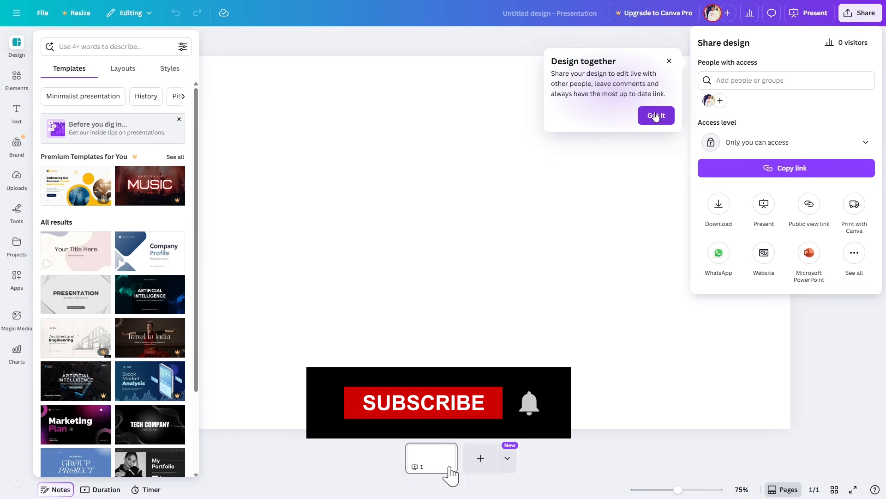
left_click(656, 115)
left_click(408, 50)
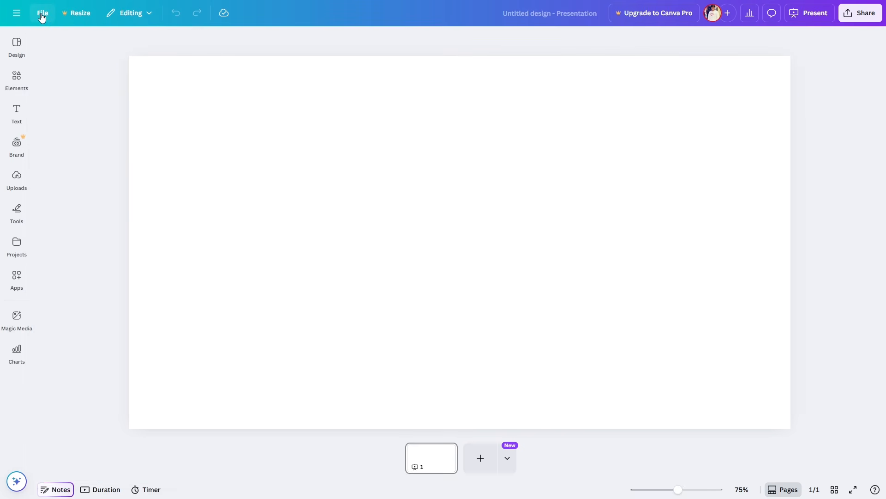
left_click(17, 13)
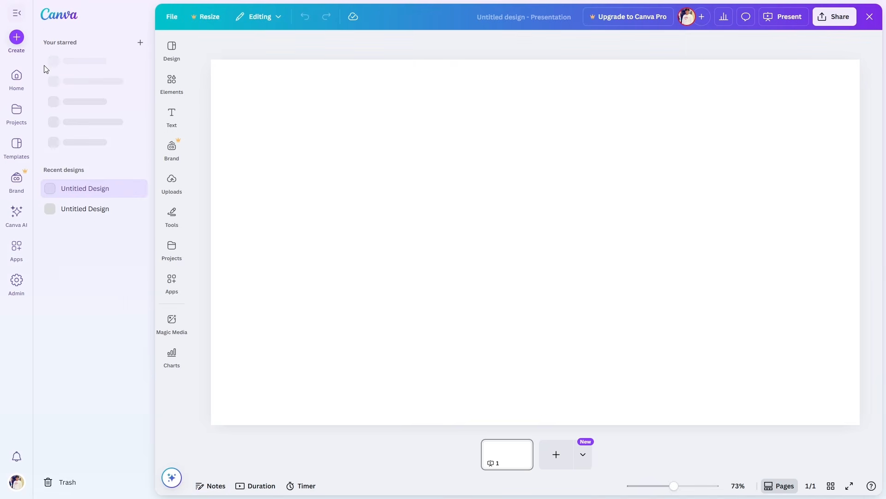
left_click(16, 77)
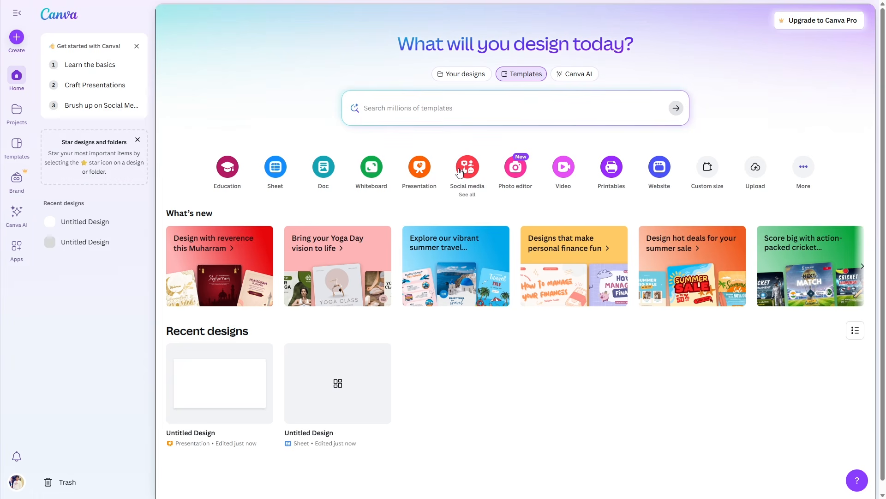
- Look through the popular social media design formats and close the Create a design window
left_click(466, 197)
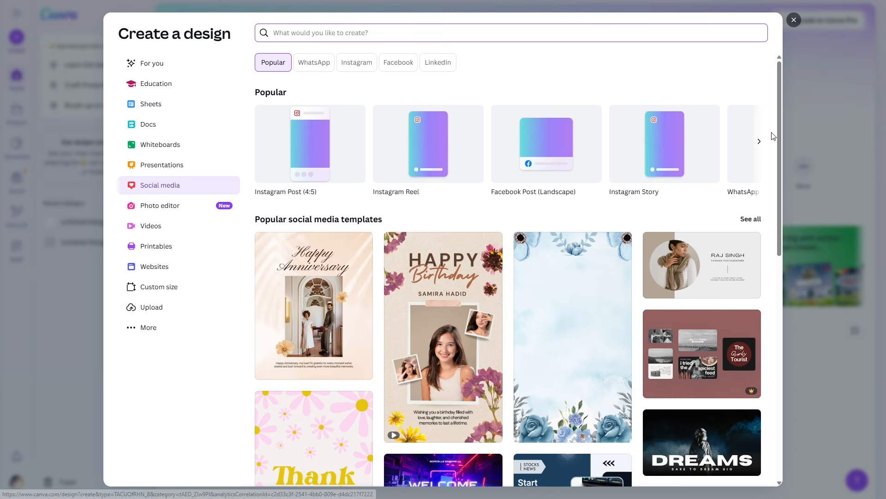
left_click(761, 142)
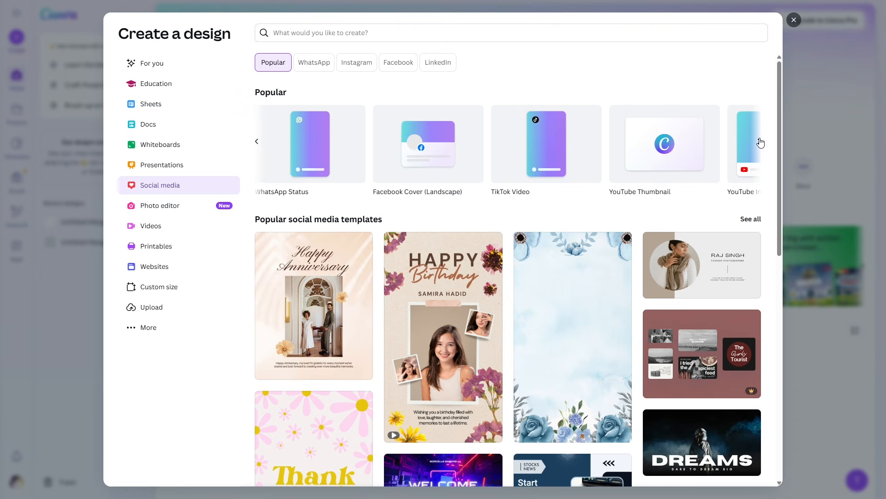
left_click(793, 19)
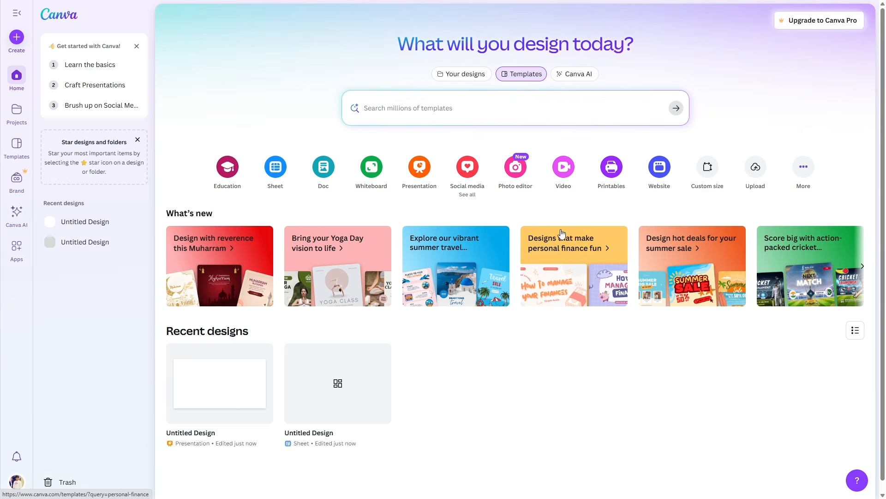
- Examine the Projects, Templates, Brand Kits and Canva AI sections of the account
left_click(13, 121)
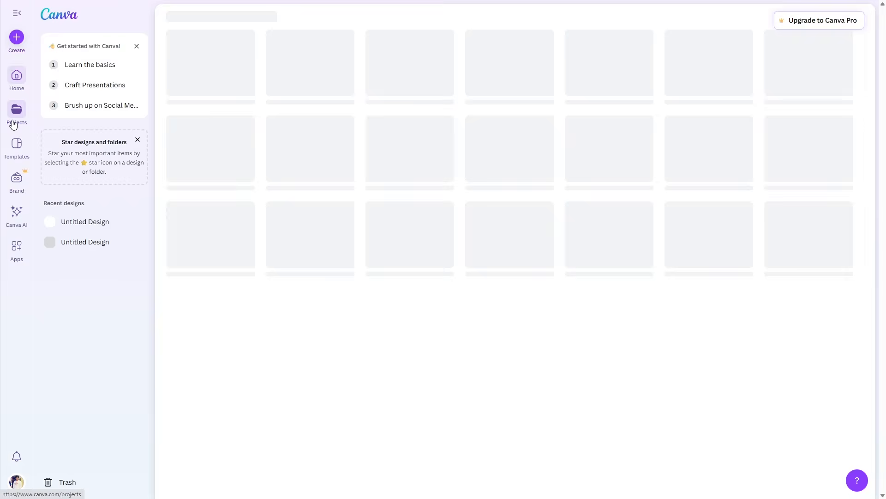
scroll(437, 251, "down", 1)
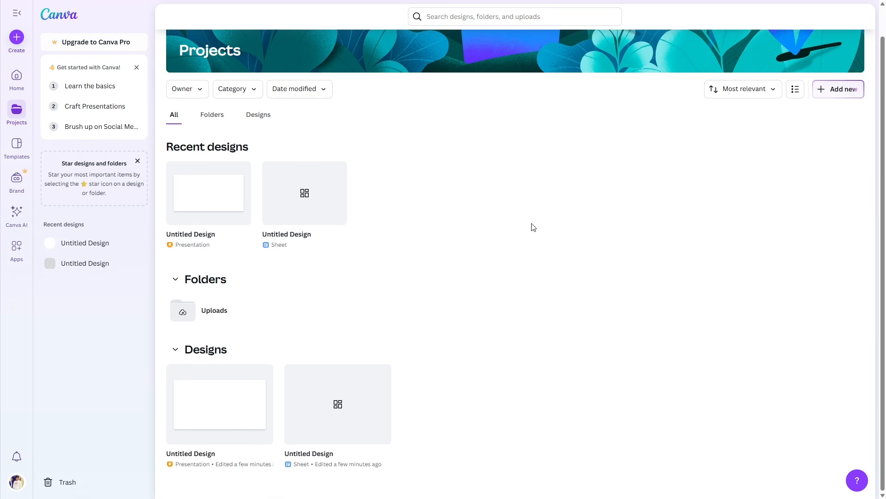
left_click(16, 149)
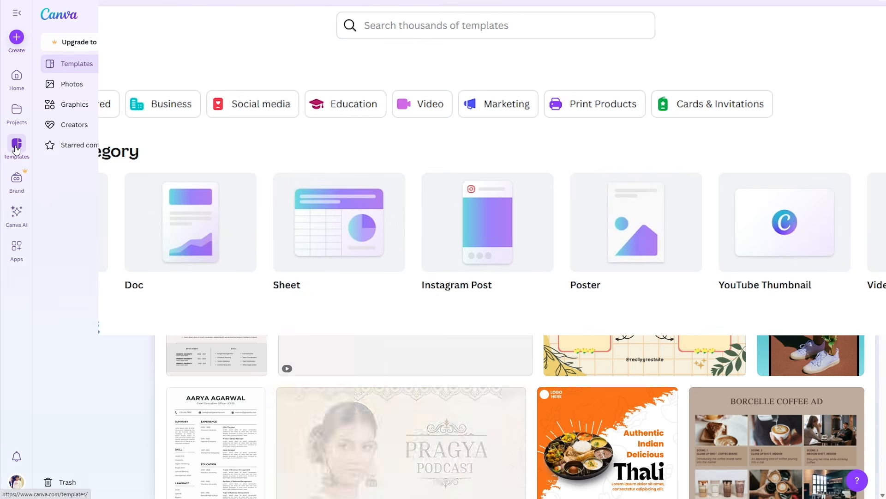
left_click(10, 188)
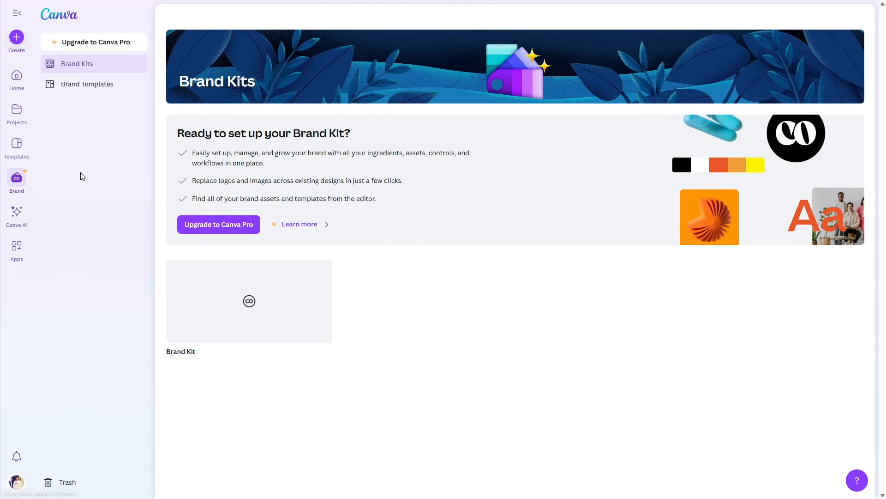
left_click(17, 212)
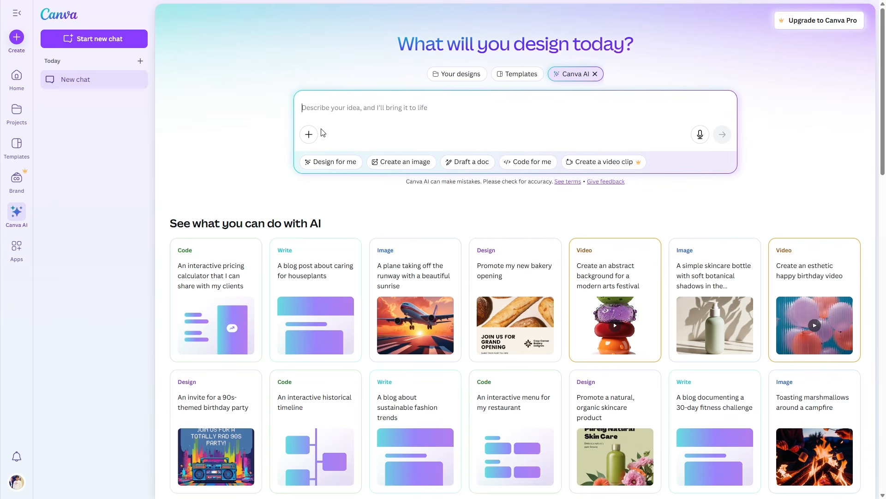
- From the home page, show all social media designs and browse the WhatsApp, Instagram, Facebook and LinkedIn formats
left_click(18, 86)
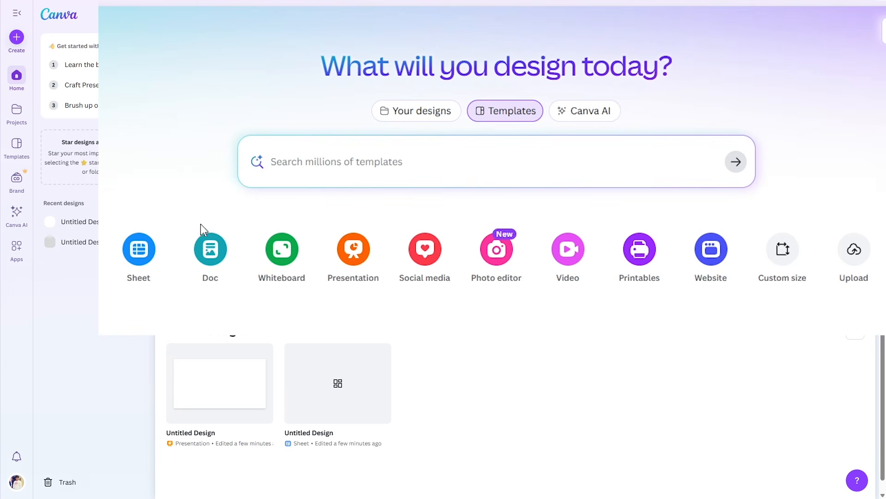
mouse_move(467, 192)
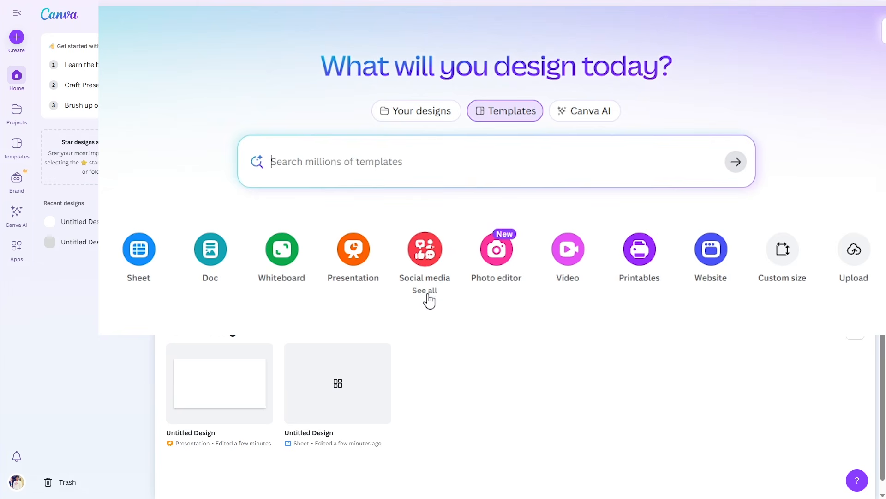
left_click(426, 294)
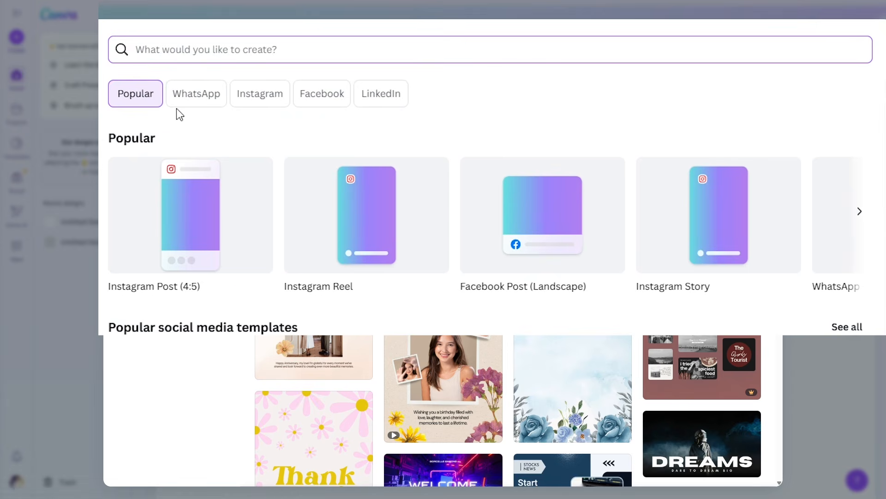
left_click(188, 108)
left_click(279, 104)
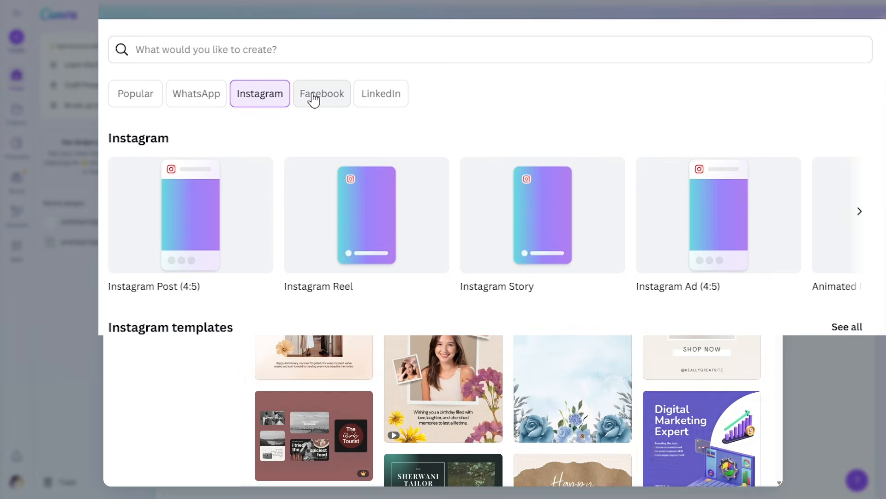
left_click(313, 100)
left_click(370, 96)
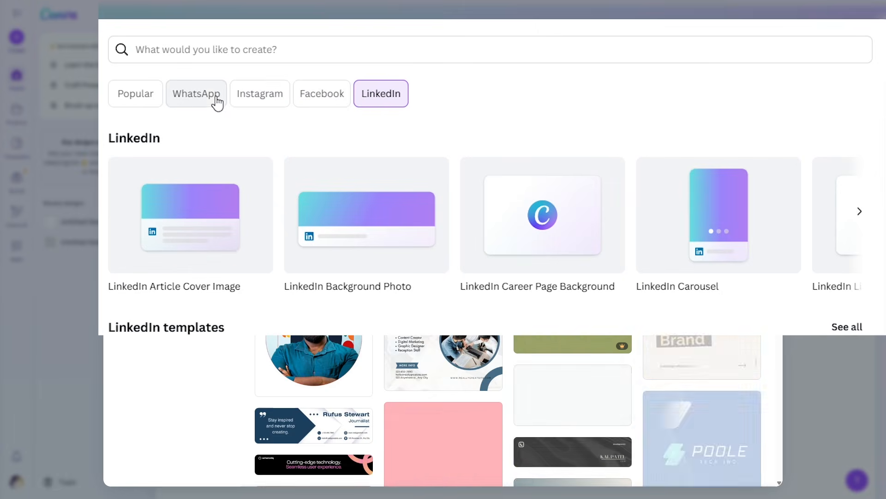
- Show the Instagram formats and create a blank Instagram Post (4:5) design
left_click(259, 96)
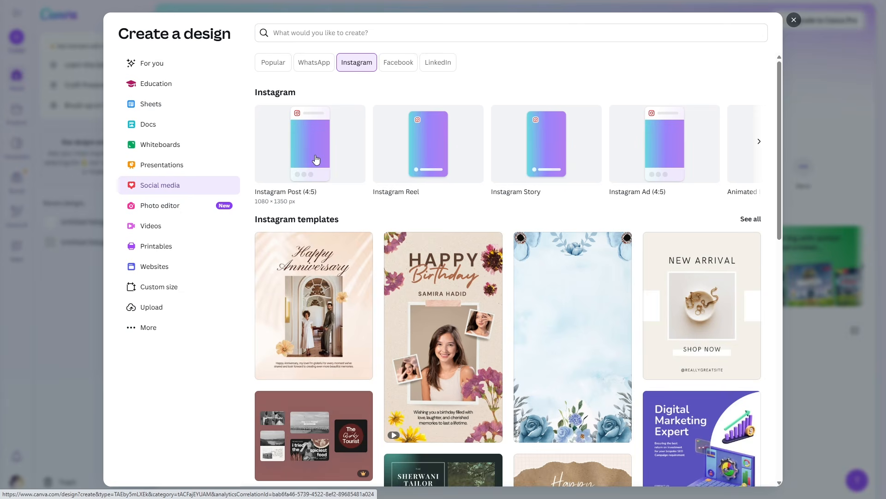
left_click(202, 239)
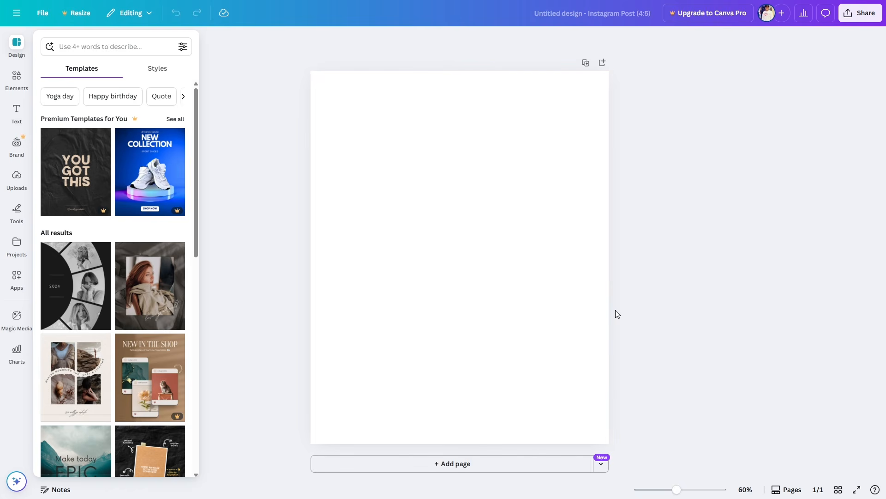
- Try a solid black page background, restore the white background and close the colour choices
left_click(434, 354)
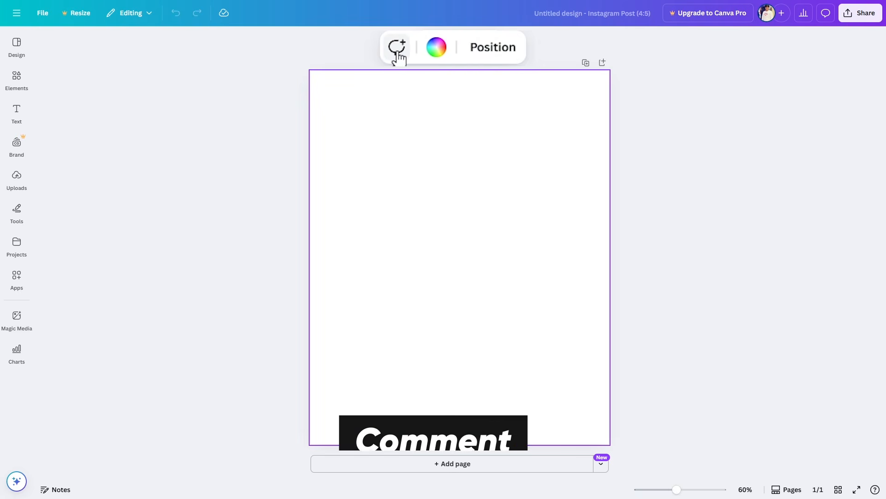
left_click(434, 55)
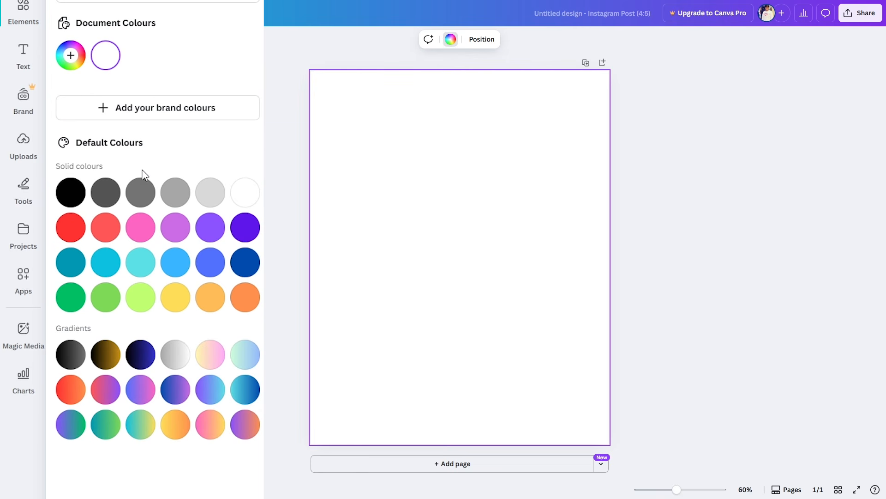
left_click(68, 194)
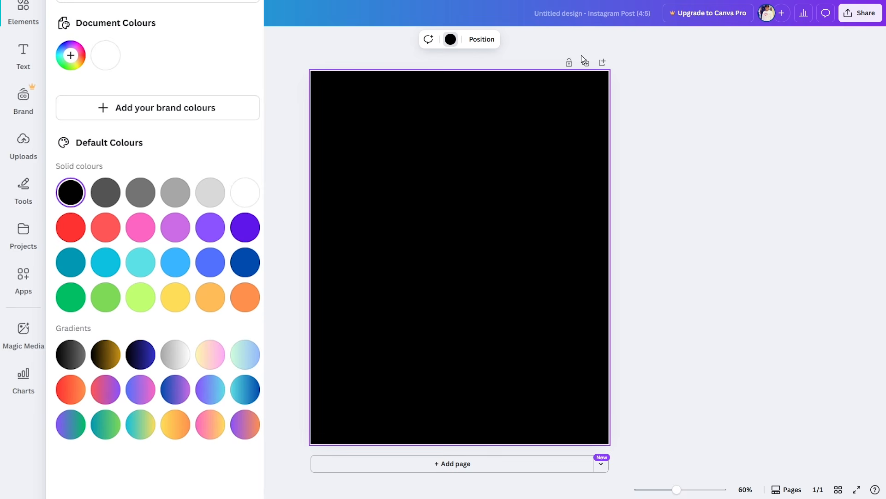
left_click(251, 191)
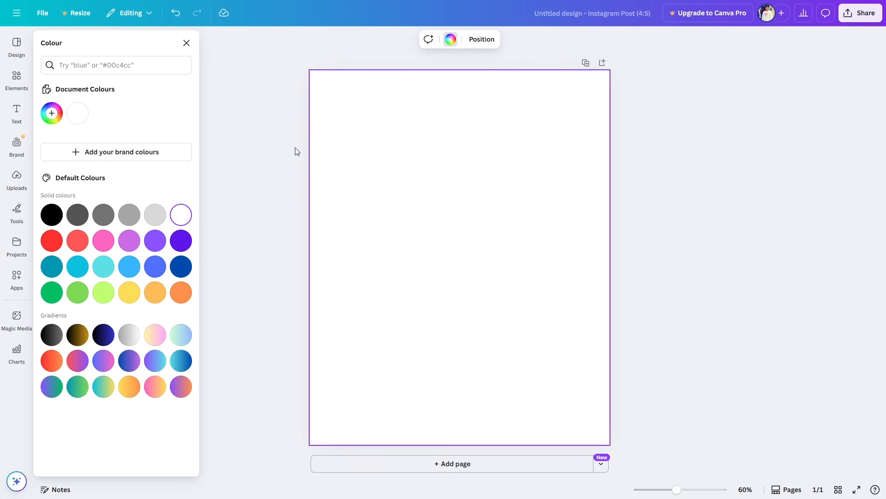
left_click(187, 43)
- Look through the editor's Design, Elements, Text, Brand, Uploads and Apps sections and return to Design
left_click(19, 54)
left_click(27, 104)
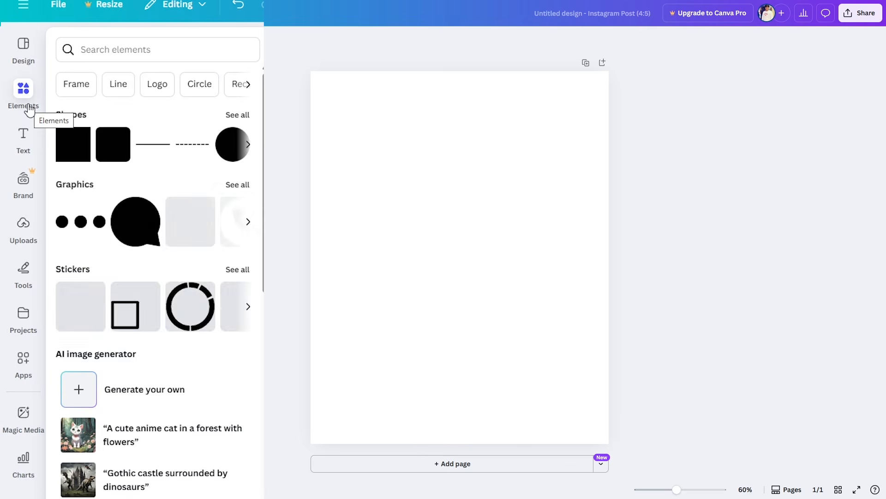
left_click(23, 143)
left_click(25, 196)
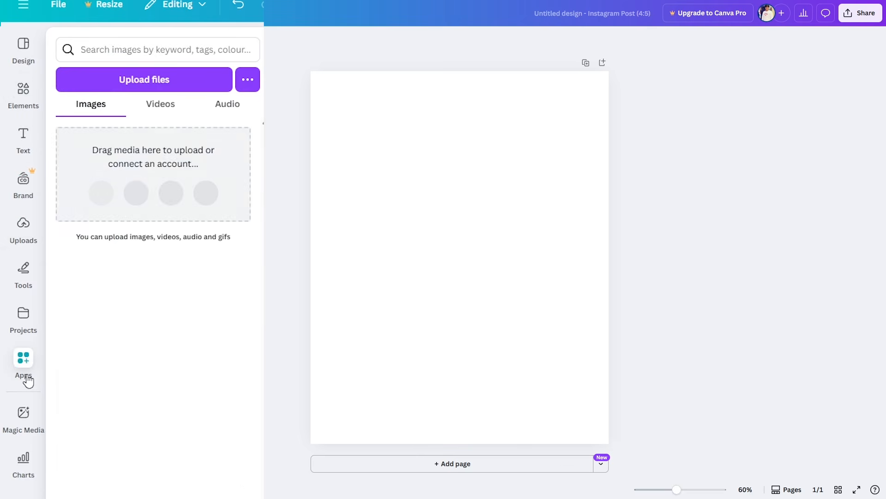
left_click(21, 48)
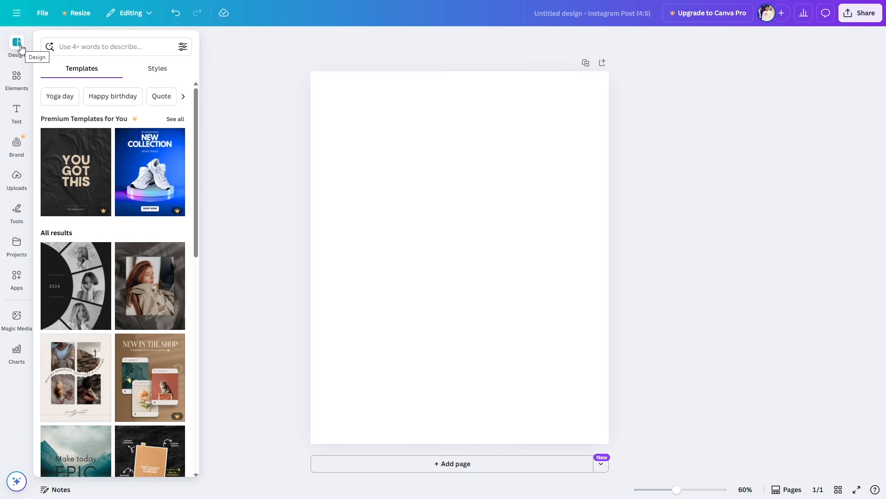
- Browse the premium and general template suggestions for the Instagram post
left_click(68, 44)
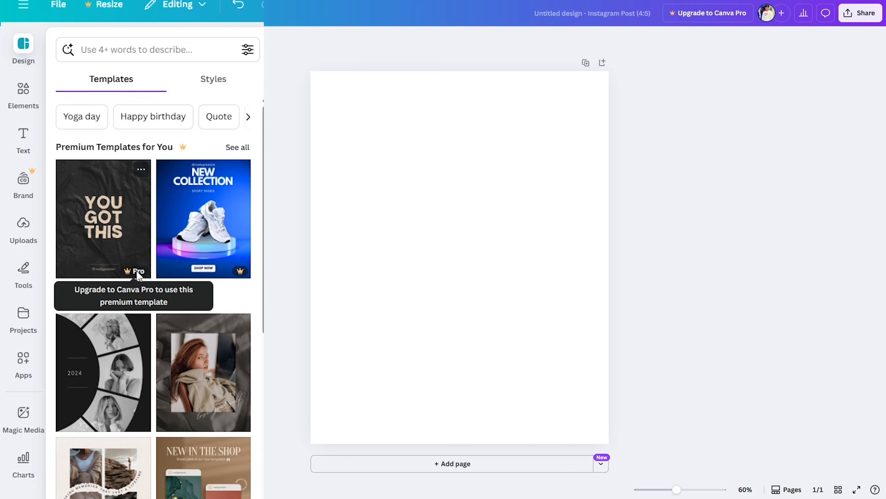
scroll(91, 256, "down", 3)
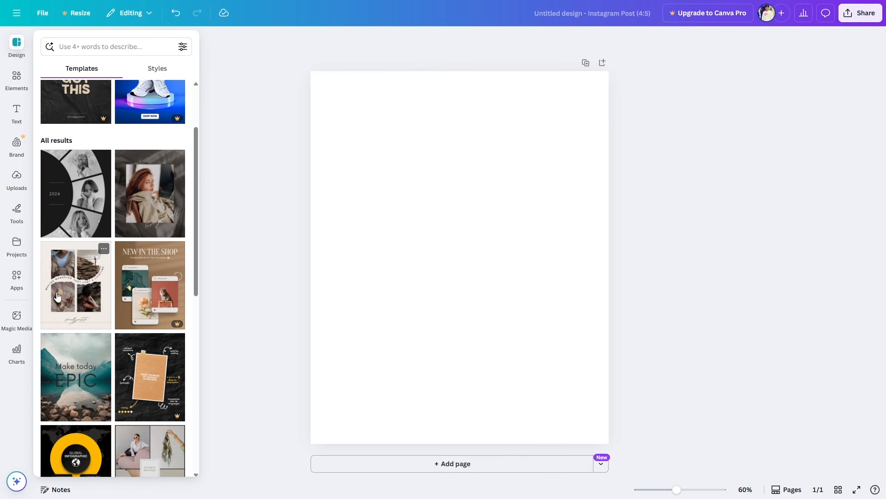
scroll(62, 268, "down", 4)
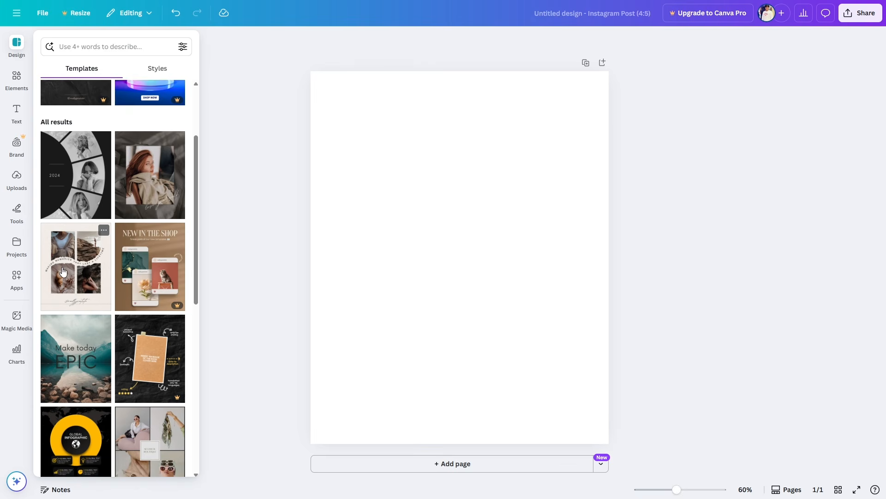
scroll(61, 271, "down", 8)
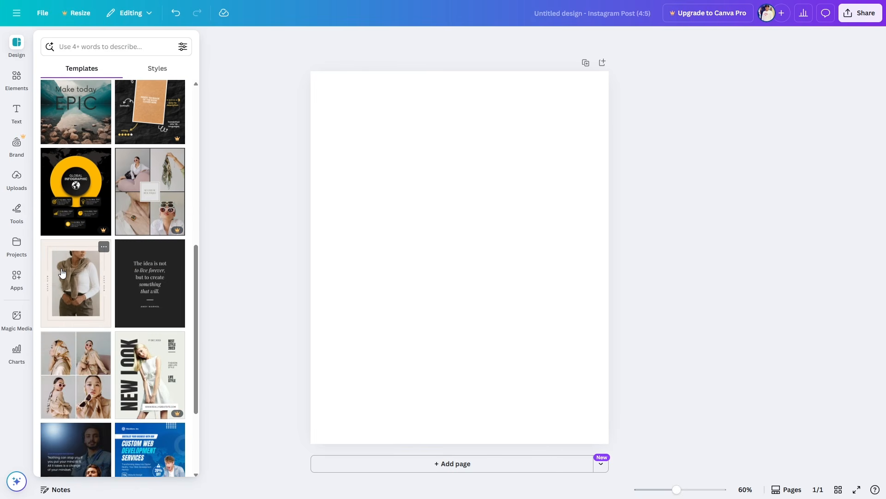
scroll(100, 253, "up", 12)
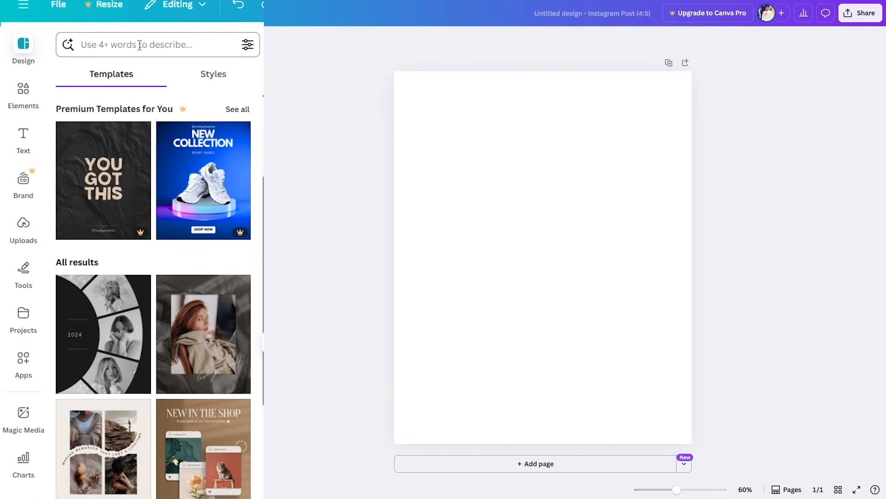
- Search the templates for "christmas" and replace that search with "diwali"
left_click(139, 46)
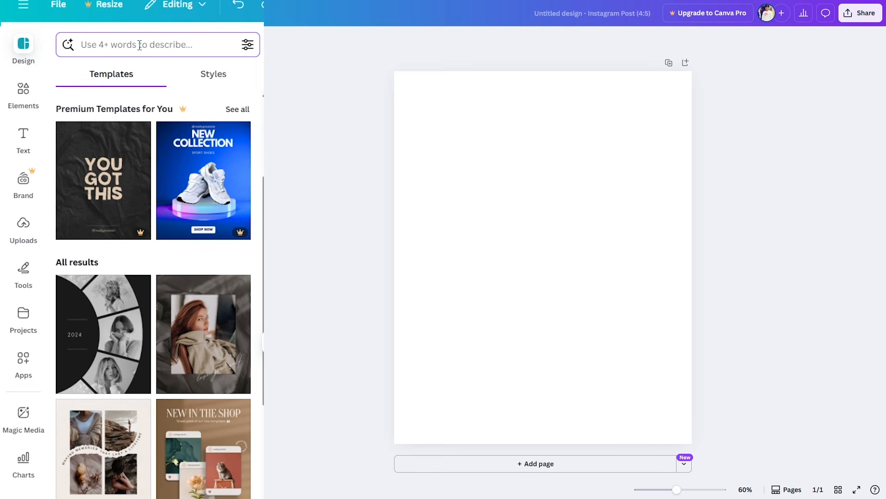
type("christmas")
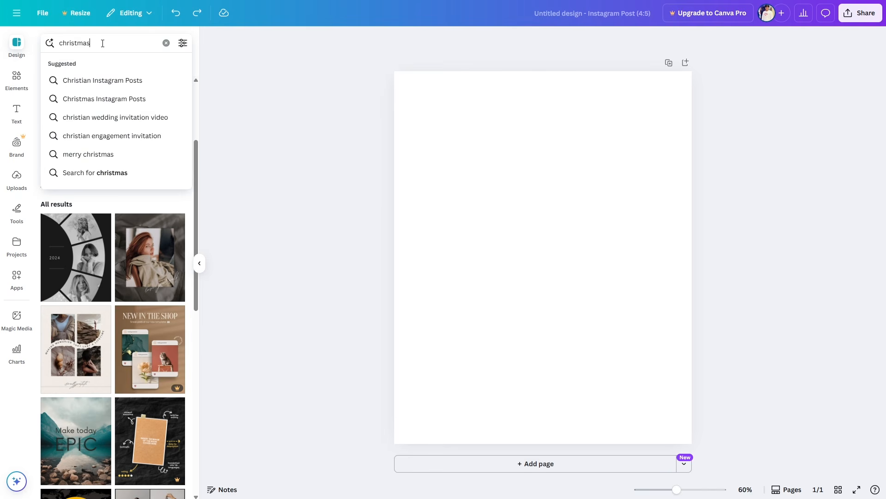
key("Return")
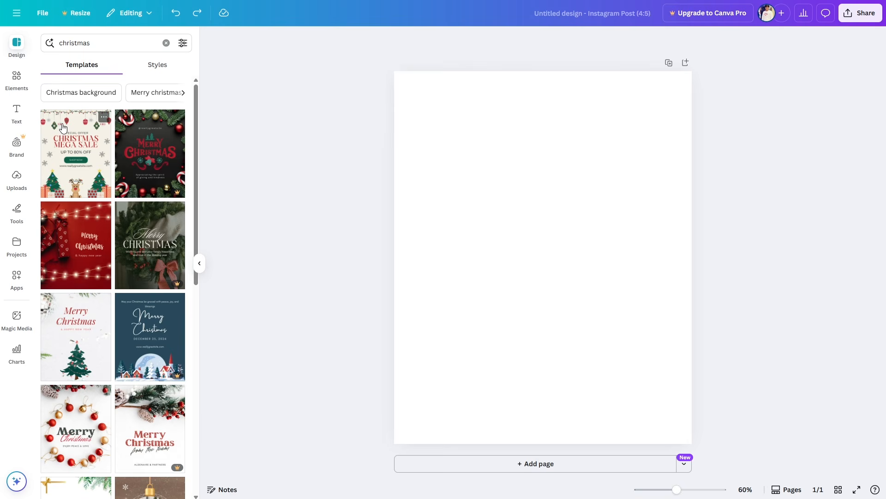
double_click(97, 41)
type("diwali")
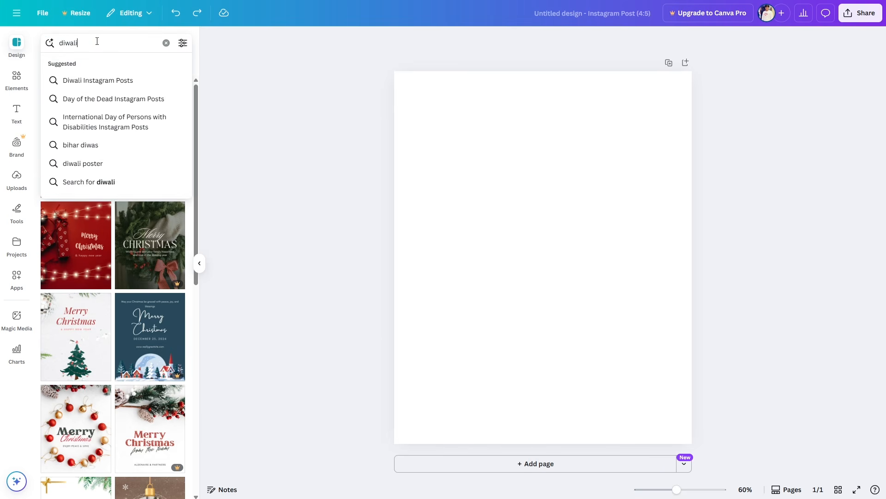
key("Return")
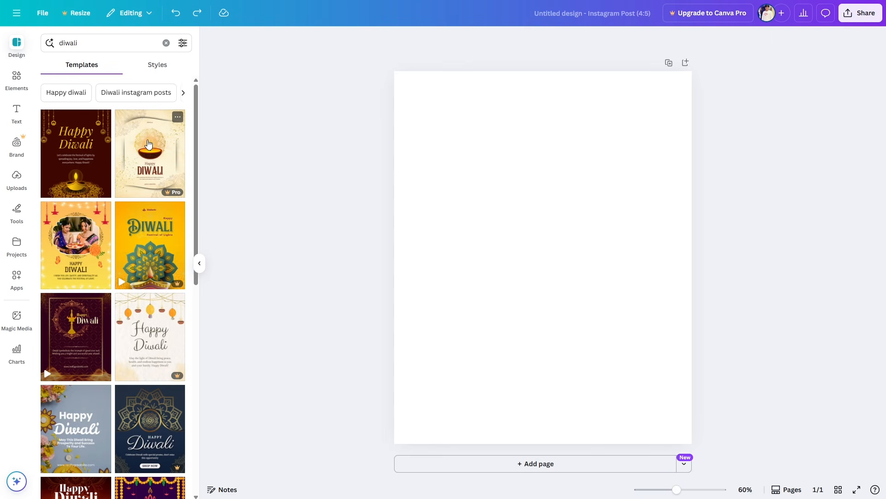
- Search the templates for "new year" and check the available colour and language filters without applying any
double_click(100, 47)
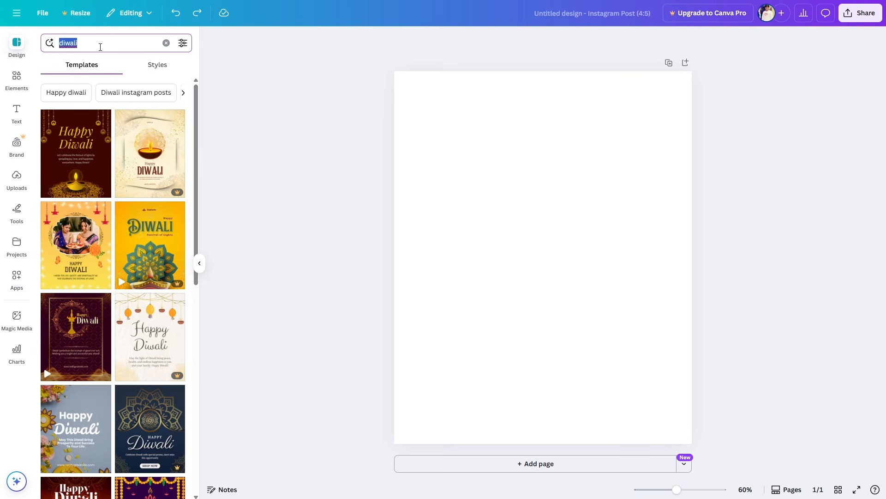
type("new ye")
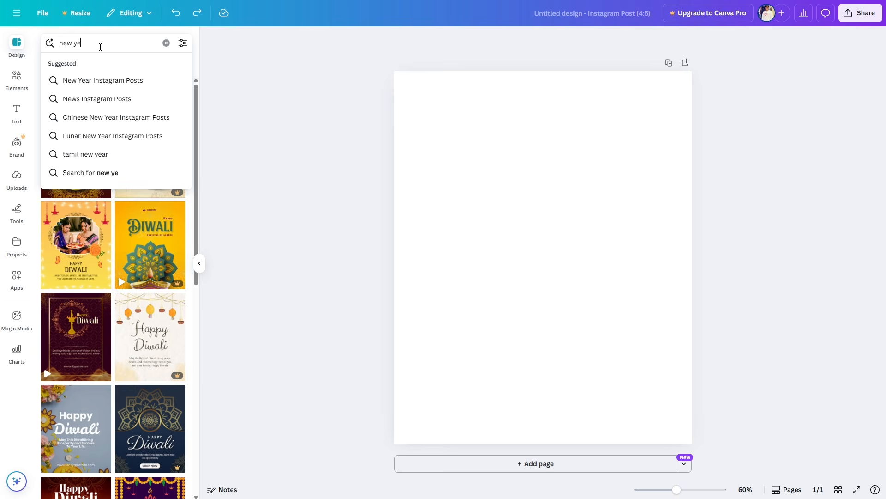
type("ar")
key("Return")
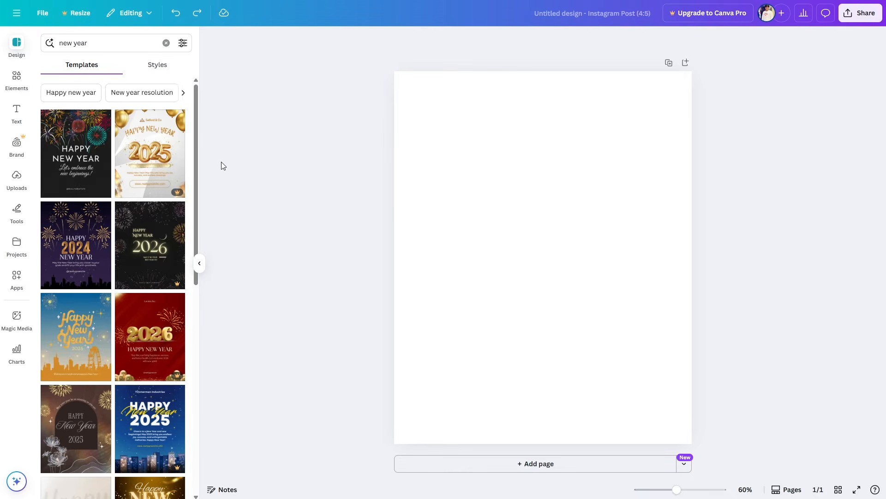
left_click(182, 43)
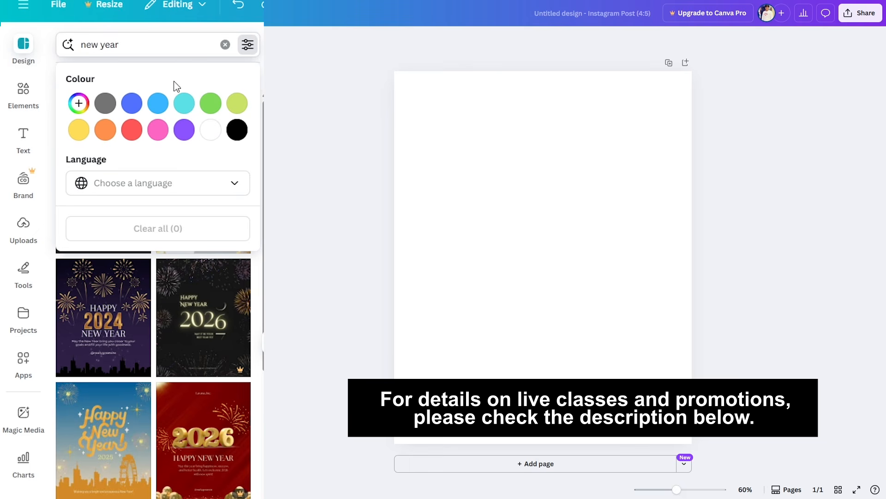
left_click(248, 48)
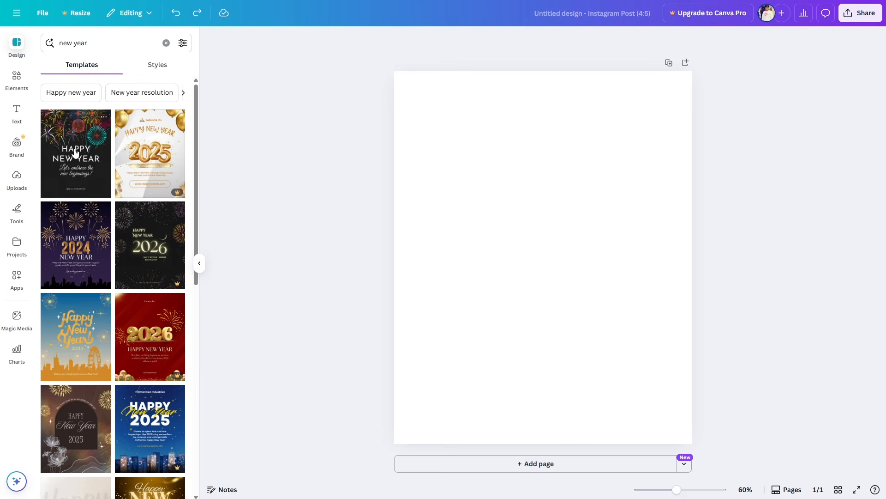
- Apply the Colorful Hand Drawn Fireworks New Year template to the page and deselect it
left_click(64, 176)
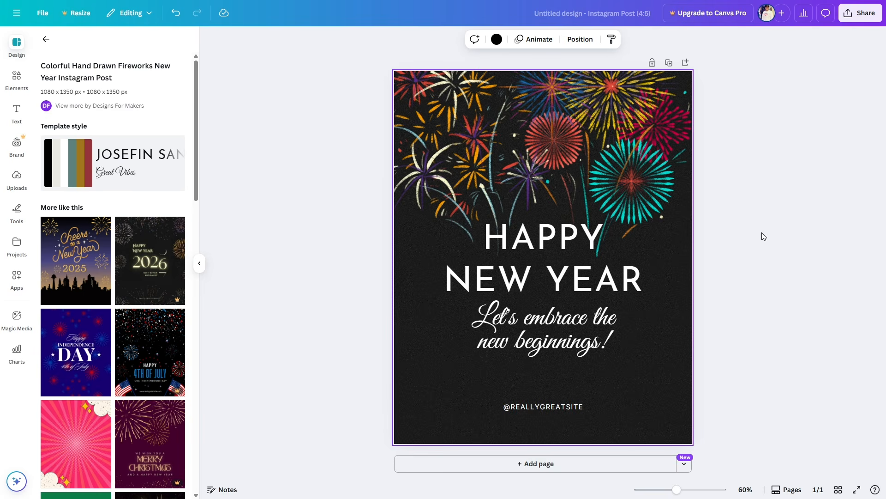
left_click(769, 164)
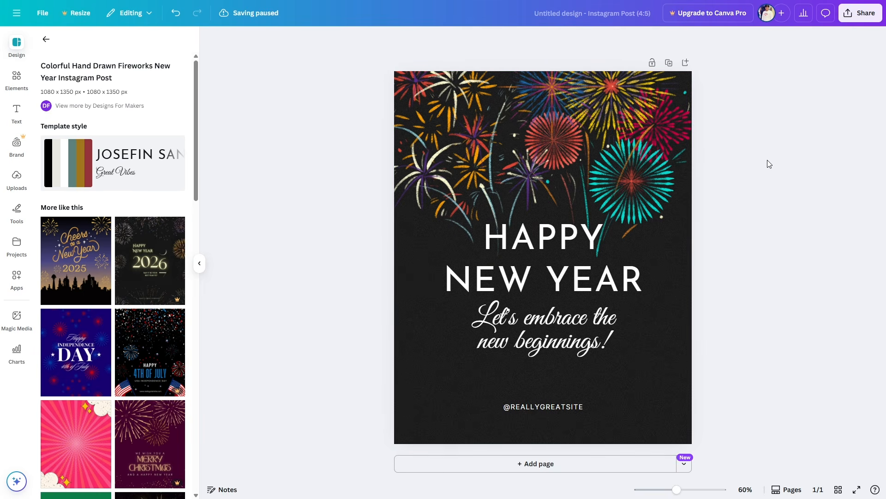
- Nudge the fireworks graphic in the page's upper-right corner and undo the move
left_click(568, 143)
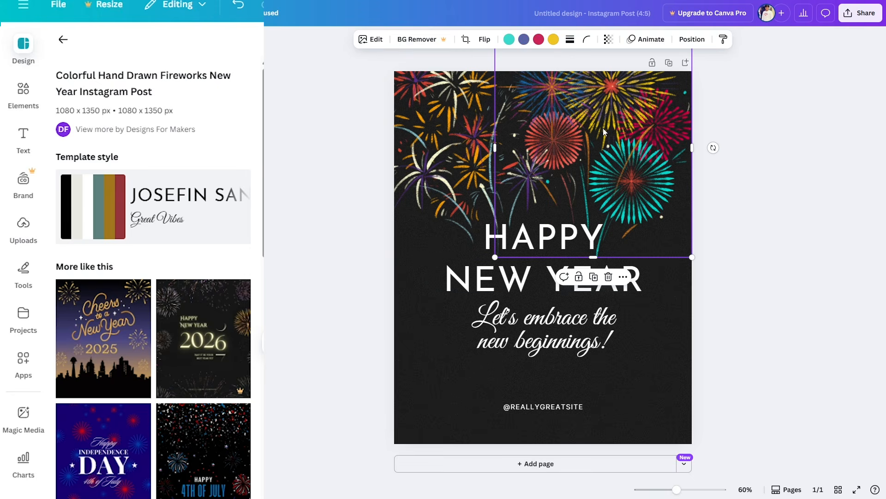
mouse_move(613, 134)
left_mouse_down()
mouse_move(639, 134)
mouse_move(619, 139)
left_mouse_up()
key("ctrl+z")
- Move the left fireworks graphic to the page's bottom-left corner and reposition the other one near the upper-right corner
left_click_drag(411, 121, 440, 165)
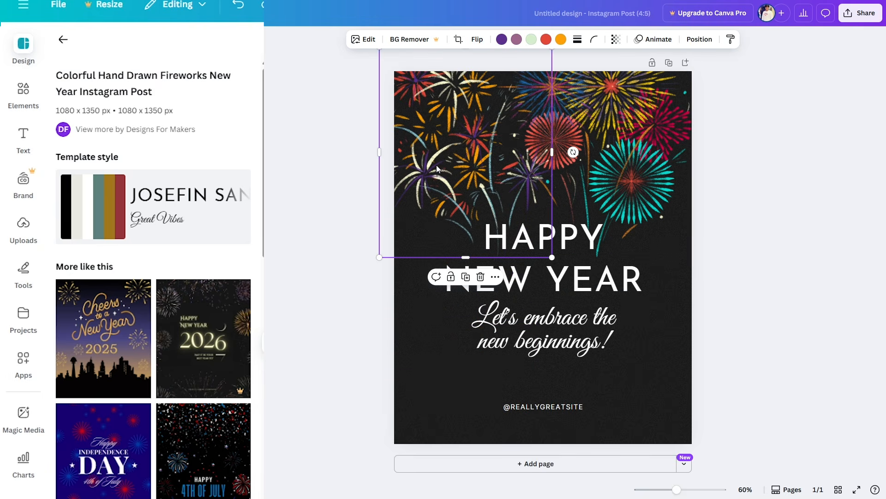
left_click_drag(446, 164, 398, 424)
left_click(634, 157)
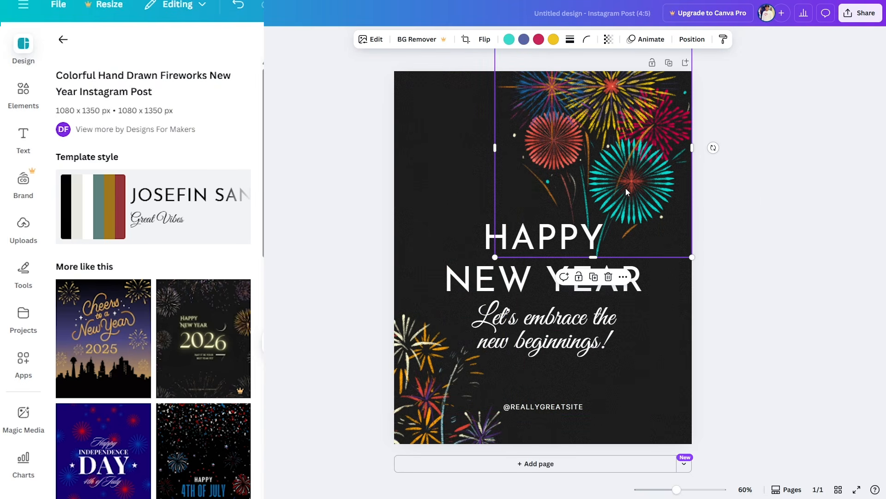
left_click_drag(627, 192, 643, 139)
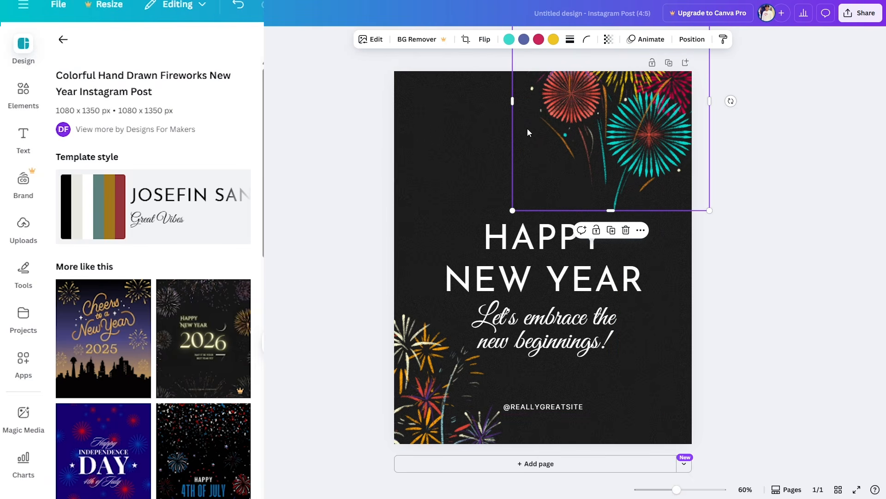
left_click_drag(605, 113, 605, 141)
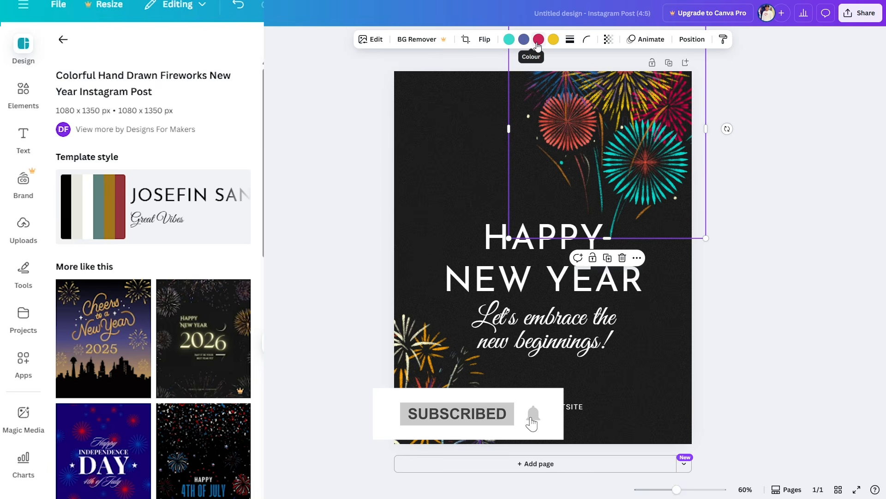
left_click_drag(621, 111, 619, 174)
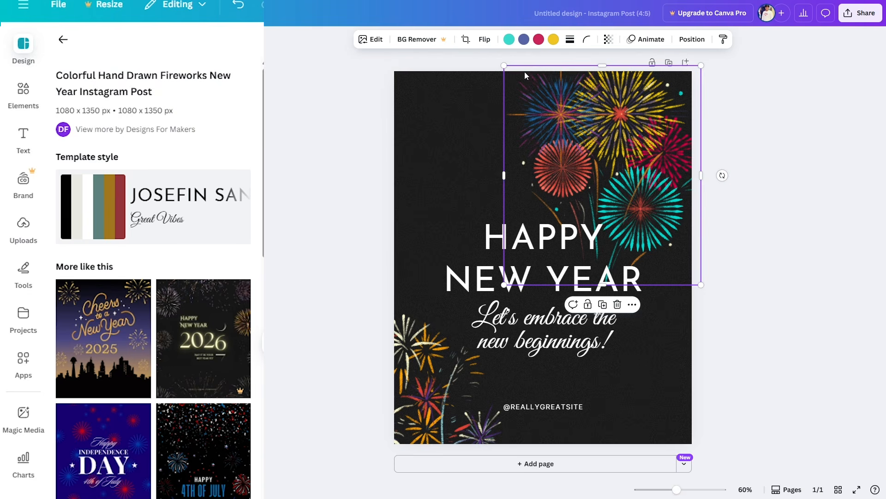
- Recolour the turquoise in the upper-right fireworks graphic with the golden yellow from its photo colours
left_click(508, 39)
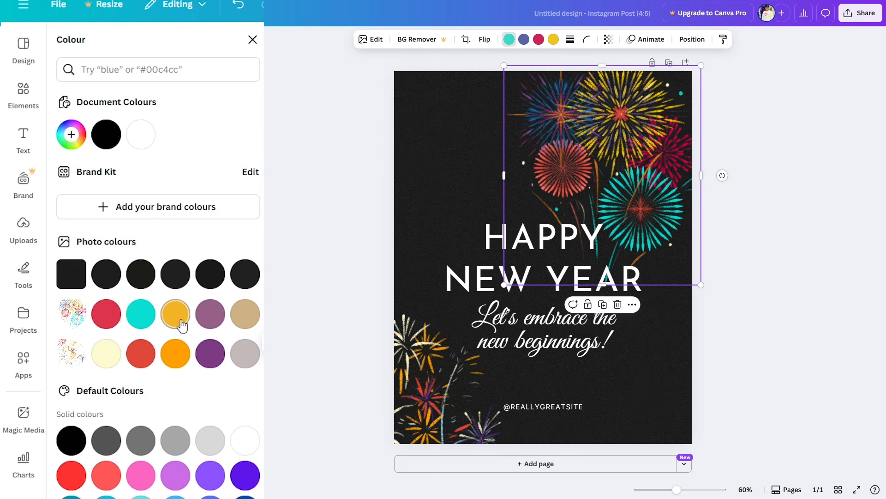
left_click(181, 323)
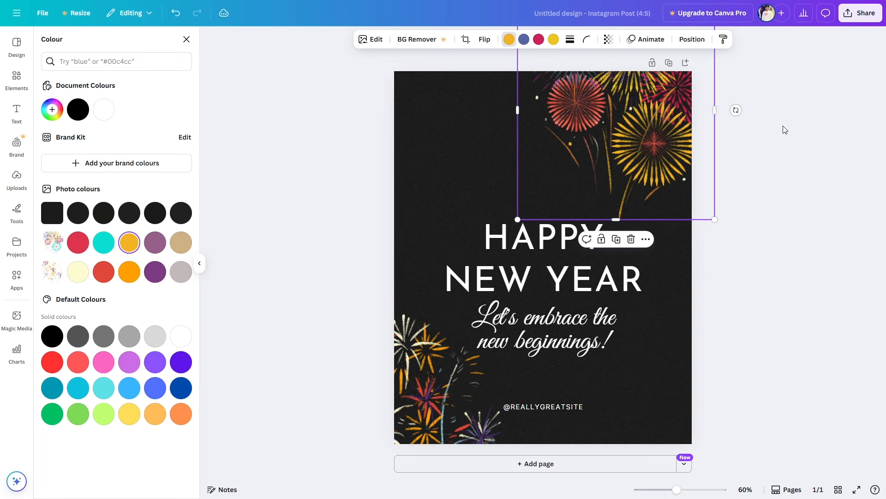
left_click(599, 161)
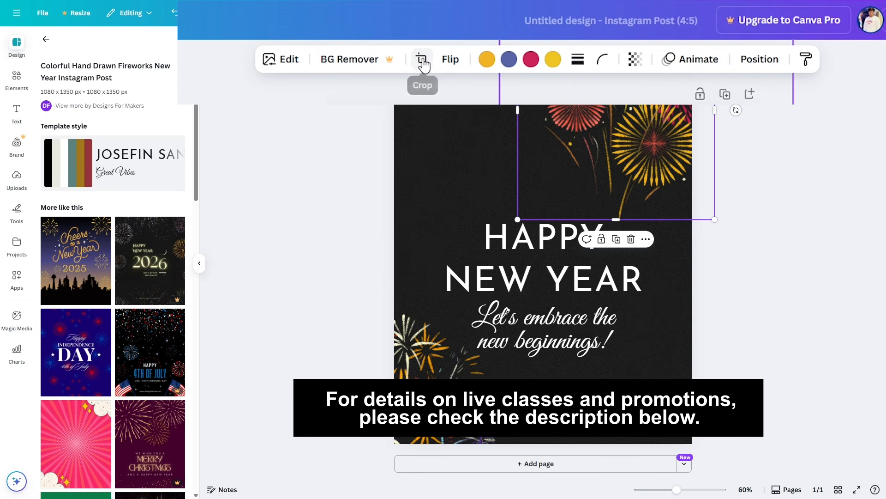
- Shift the upper-right fireworks graphic down and left, and crop off its lower part with a freeform crop
left_click_drag(646, 109, 613, 163)
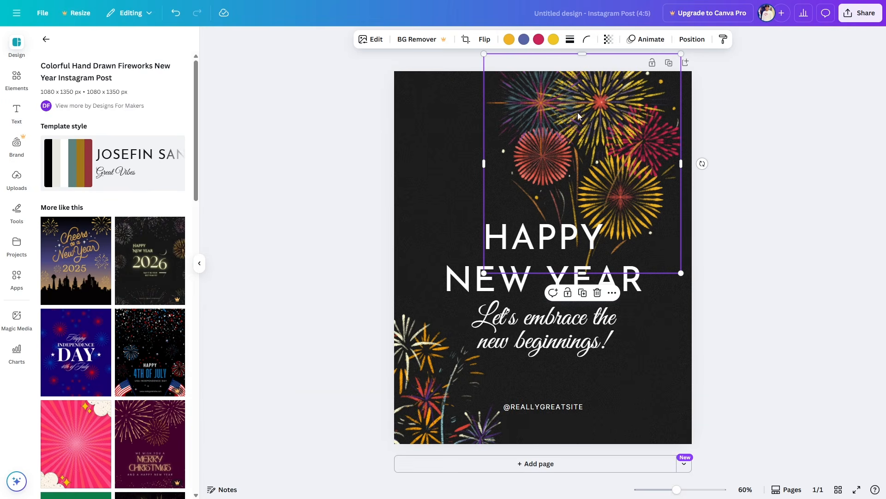
left_click(464, 39)
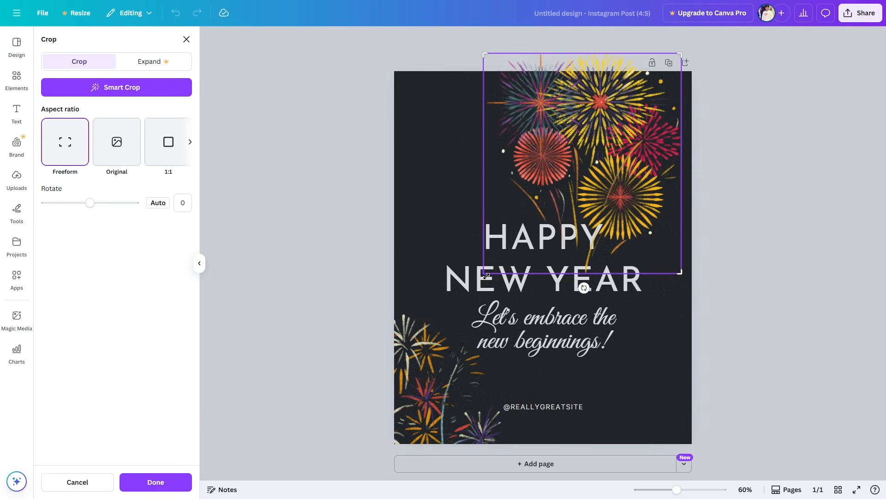
left_click_drag(486, 275, 493, 180)
left_click(415, 185)
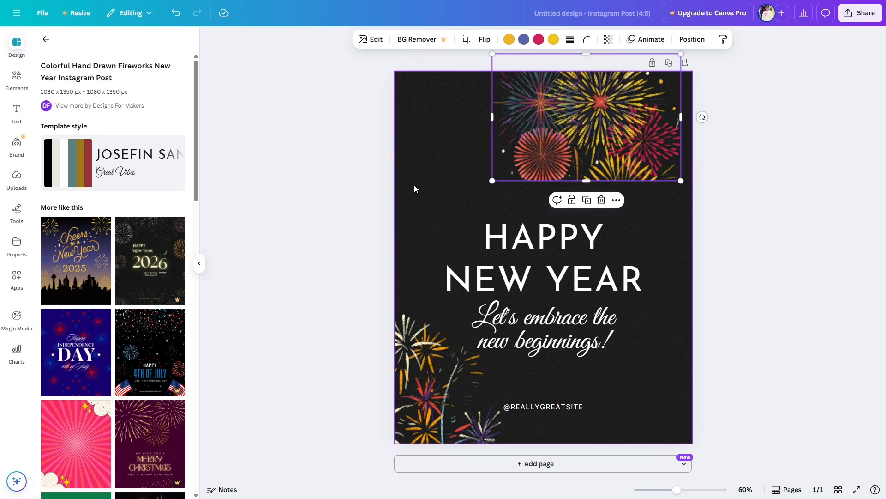
- Extend the cropped fireworks graphic's bottom edge down to uncover the hidden part, and move the graphic slightly lower on the page
left_click(629, 133)
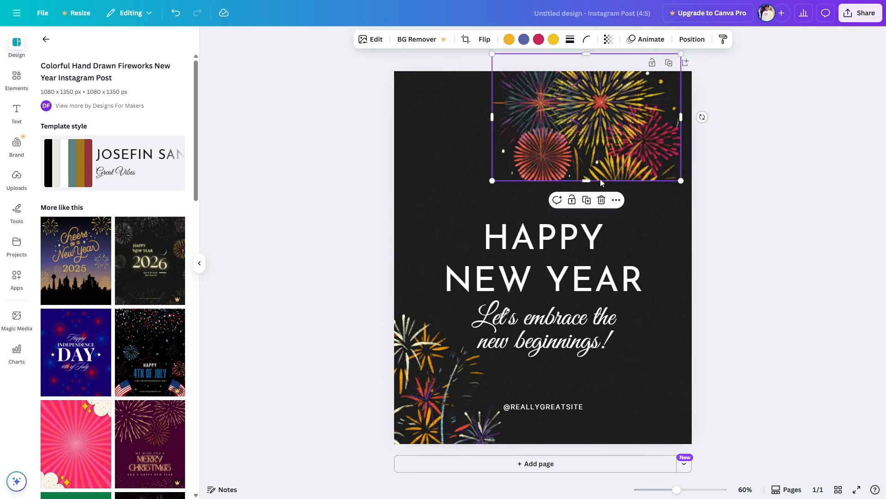
left_click_drag(595, 180, 599, 268)
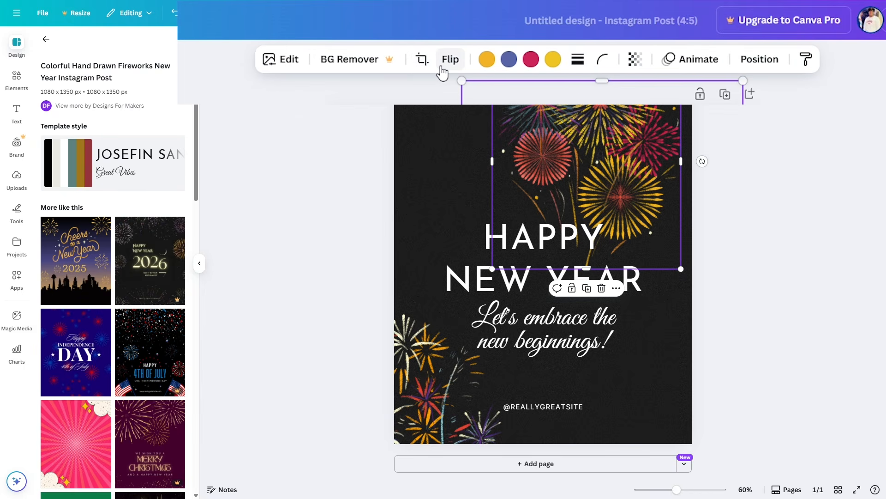
left_click_drag(618, 130, 611, 152)
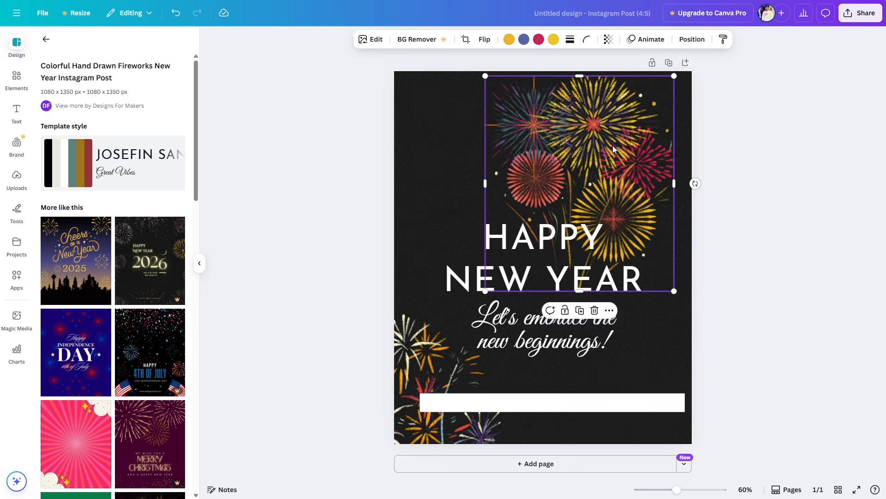
- Try a horizontal flip on the fireworks graphic and move it back toward the page's upper-right corner
left_click(484, 40)
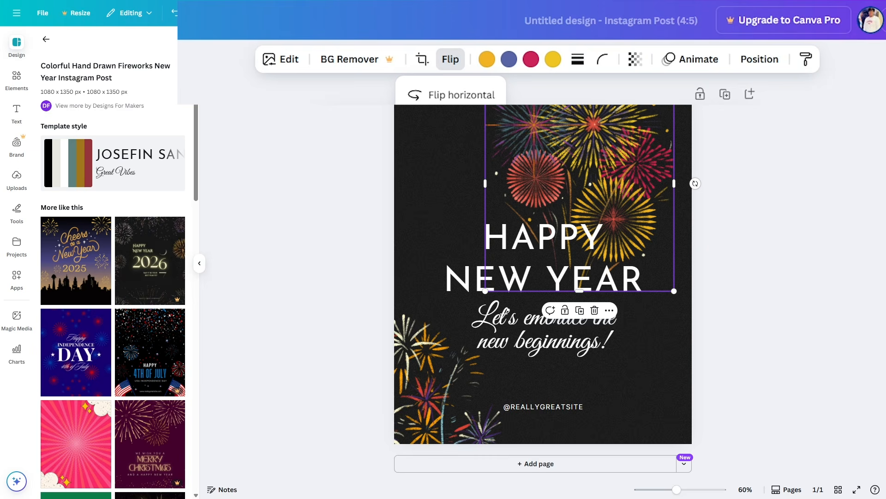
left_click(473, 95)
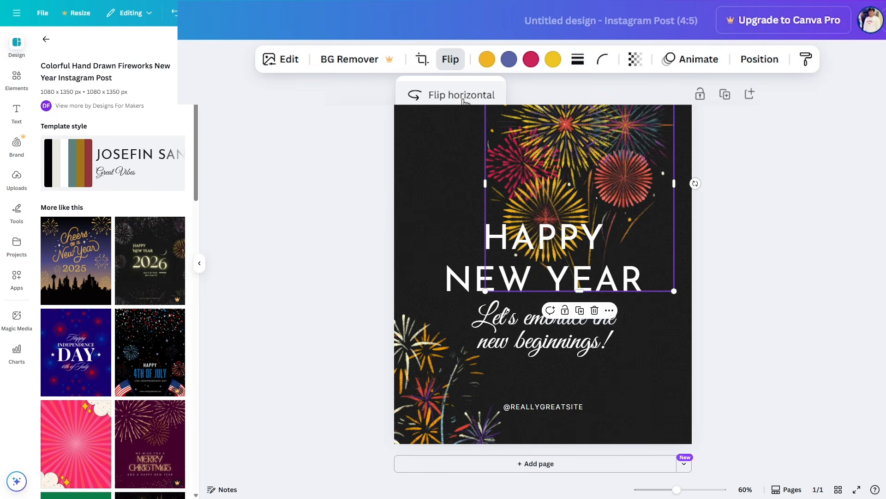
left_click_drag(581, 134, 618, 101)
left_click(795, 124)
left_click(583, 122)
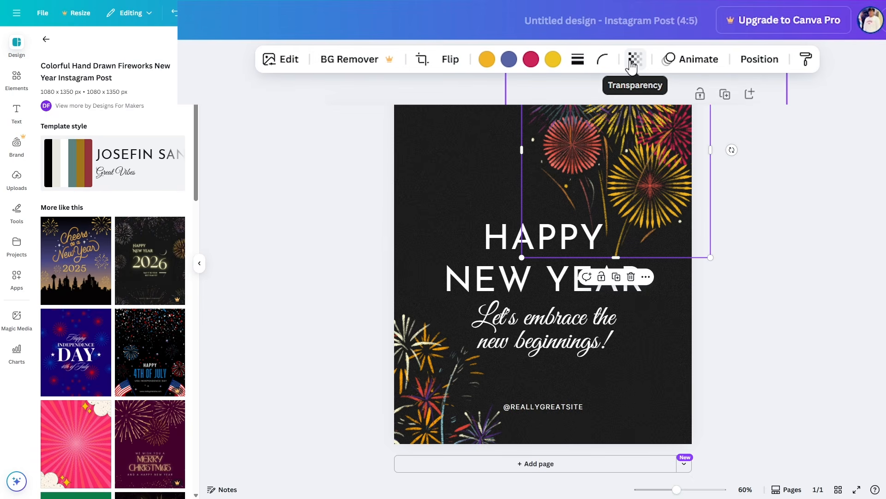
- Try adjusting the transparency of the upper-right fireworks graphic, leaving the graphic selected
left_click(632, 63)
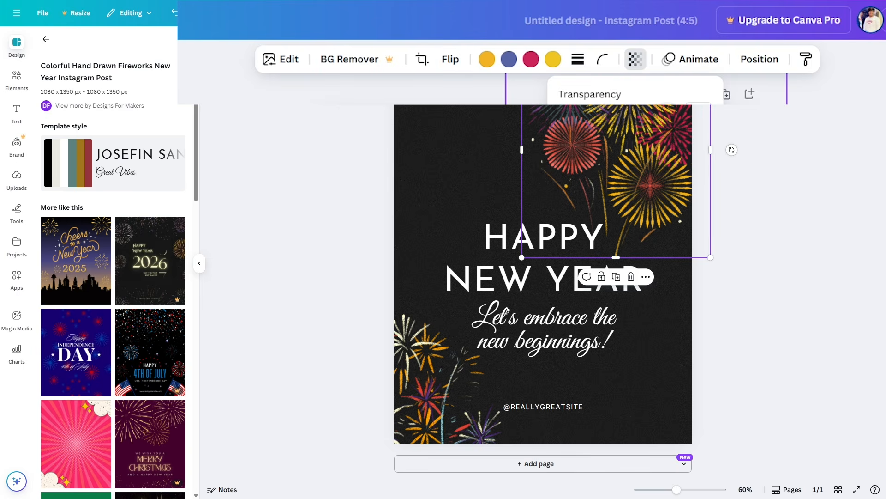
mouse_move(663, 104)
left_mouse_down()
mouse_move(572, 104)
mouse_move(669, 104)
left_mouse_up()
left_click(722, 63)
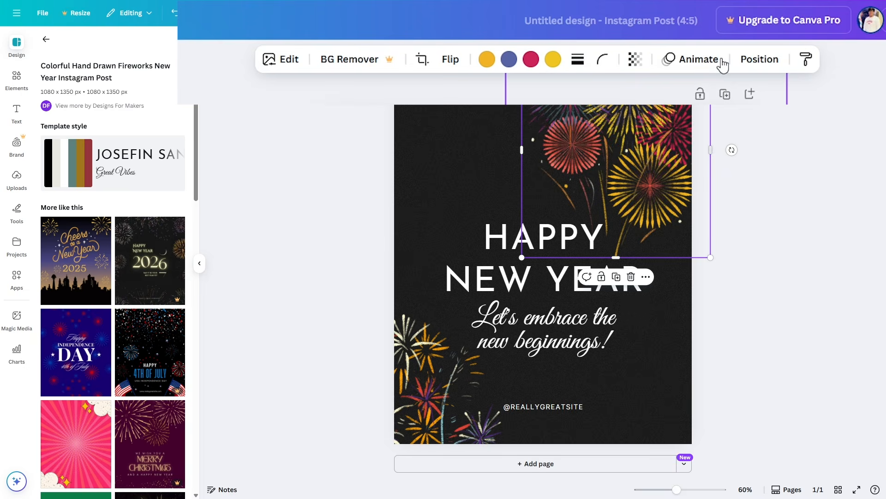
left_click(739, 88)
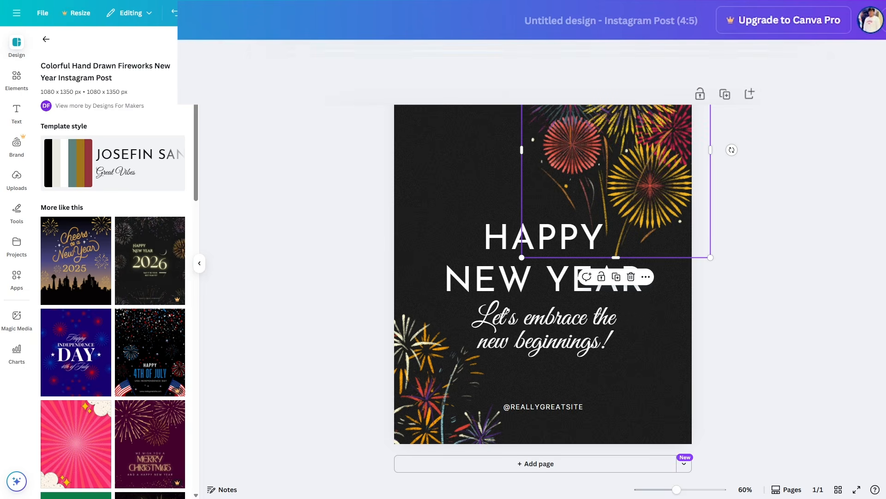
left_click(660, 93)
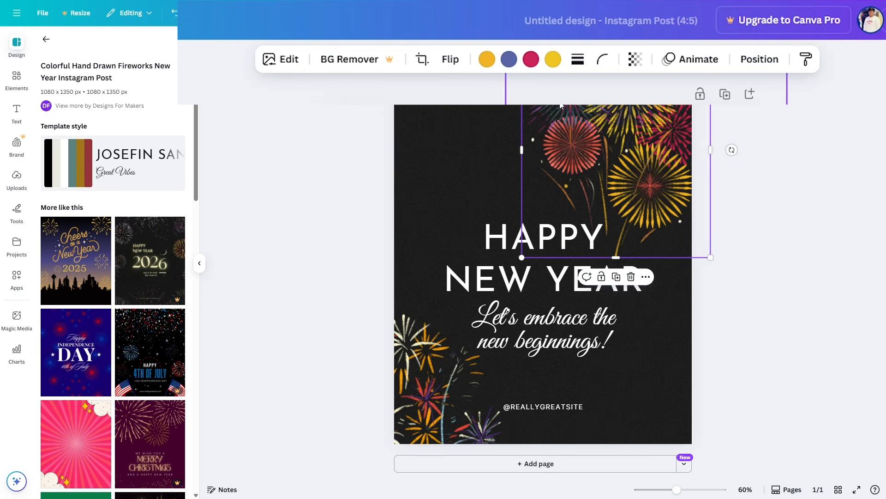
- Display the fireworks graphic's position settings and move it behind the heading, to about X 352 px, Y 98 px
left_click(761, 59)
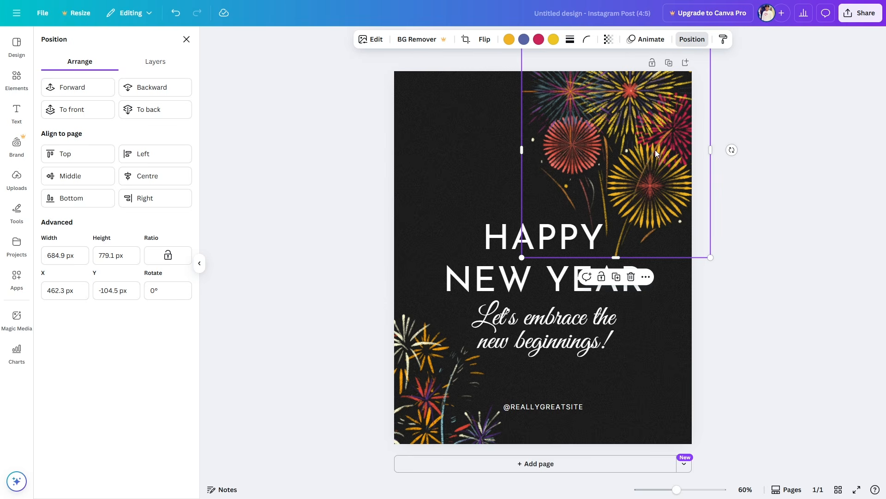
left_click_drag(655, 156, 624, 213)
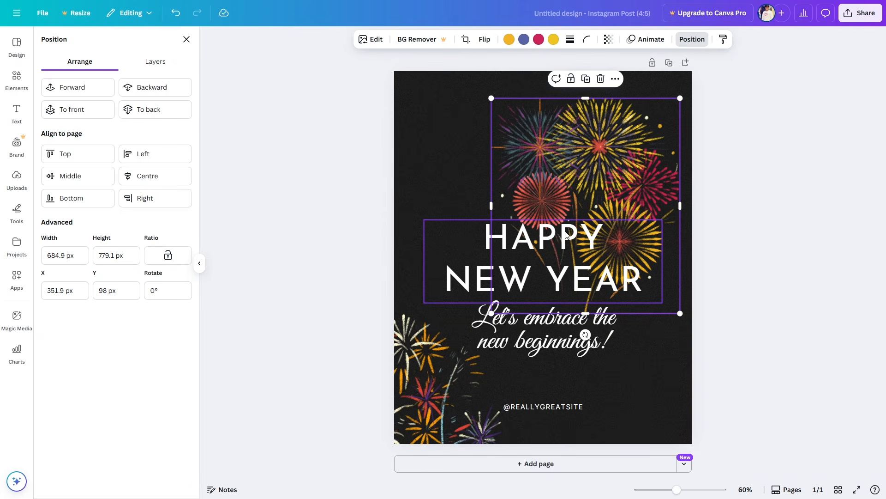
- Send the HAPPY NEW YEAR heading backward layer by layer until it is behind the black background
left_click(552, 236)
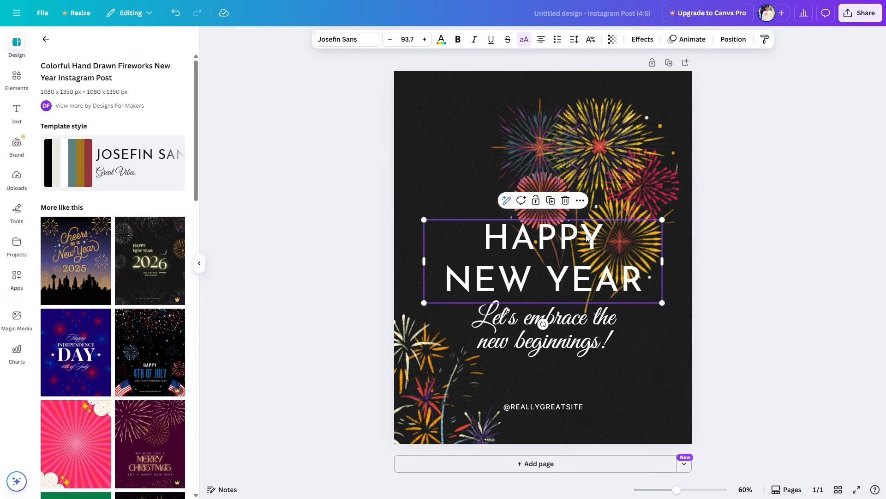
double_click(590, 239)
left_click(635, 182)
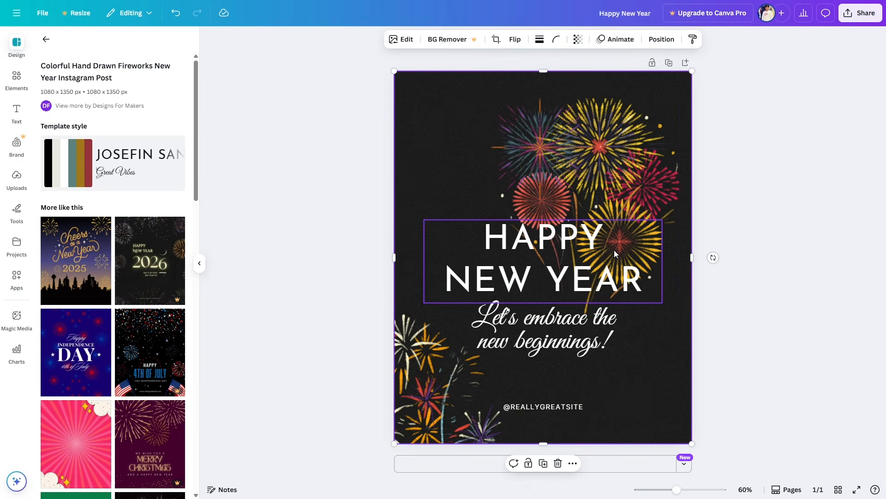
left_click(594, 241)
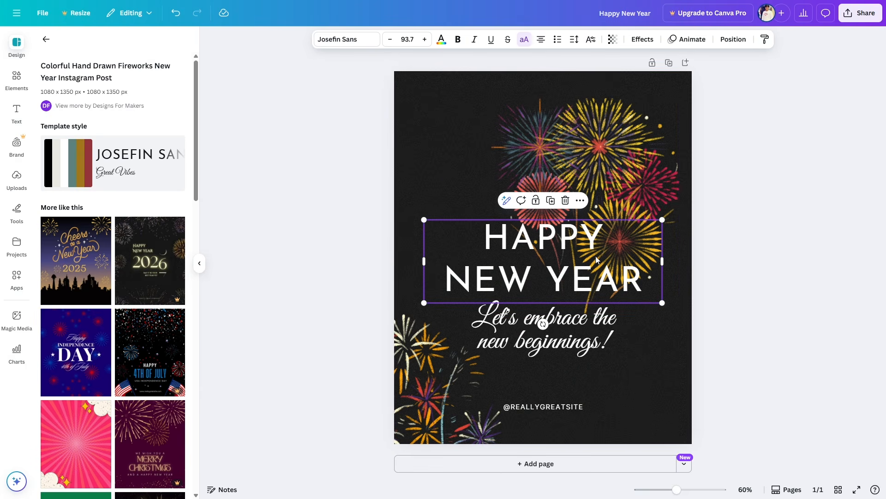
left_click(733, 40)
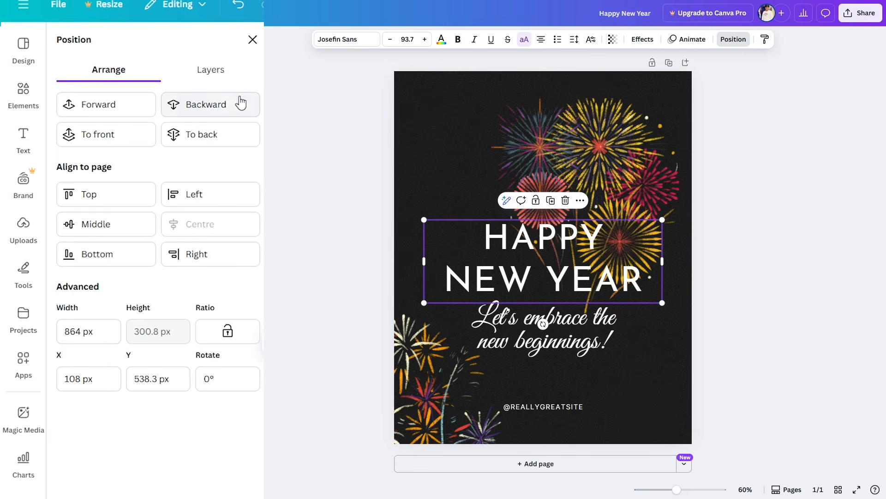
left_click(224, 107)
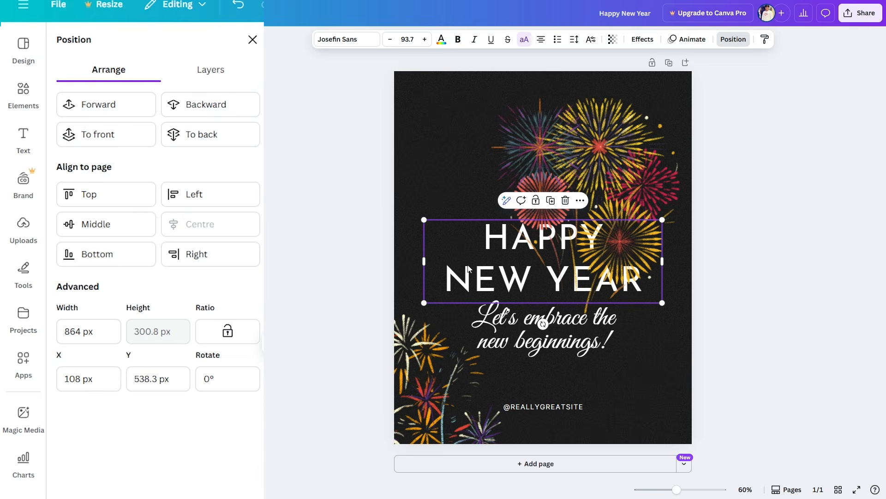
left_click(226, 106)
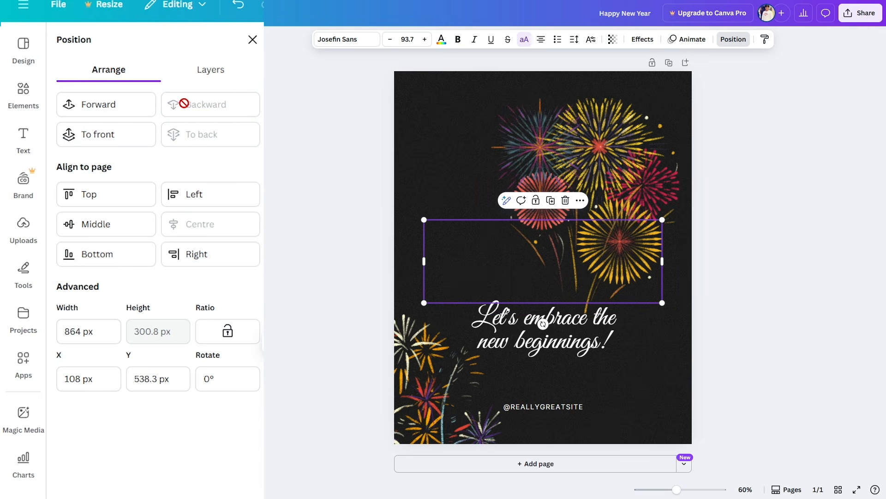
- Bring the HAPPY NEW YEAR heading forward two layers and place it in front of all other elements
left_click(134, 109)
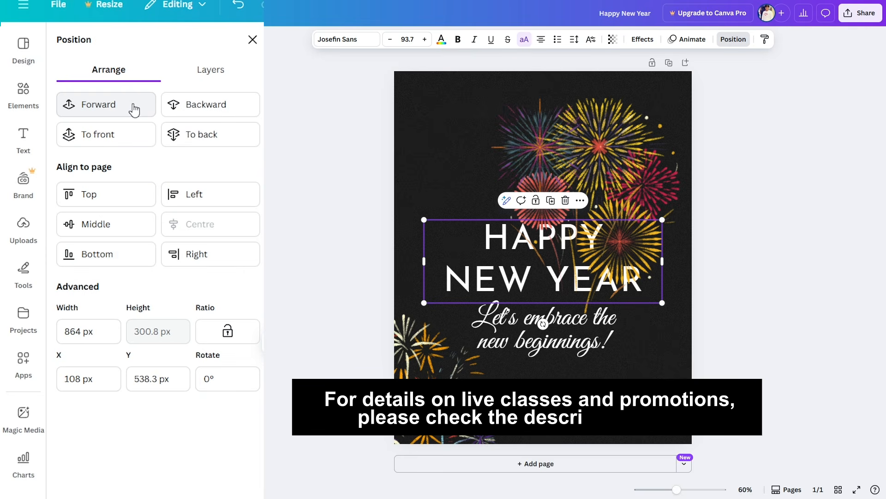
left_click(134, 109)
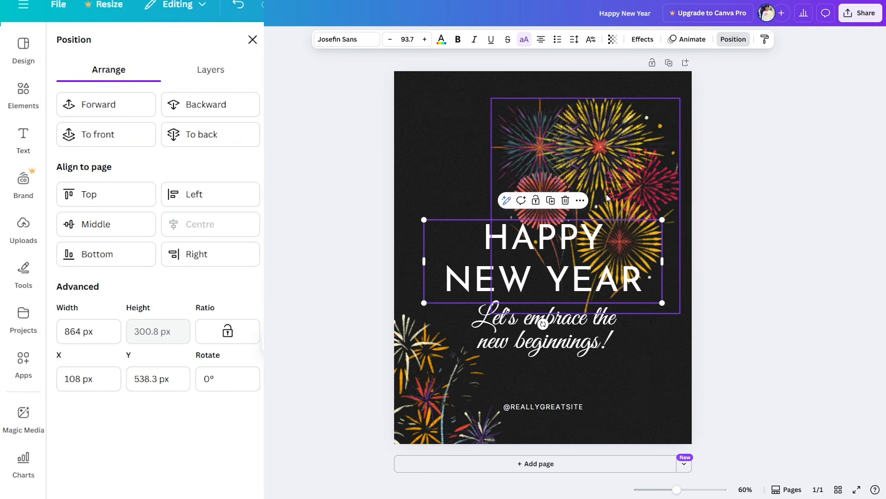
left_click(137, 141)
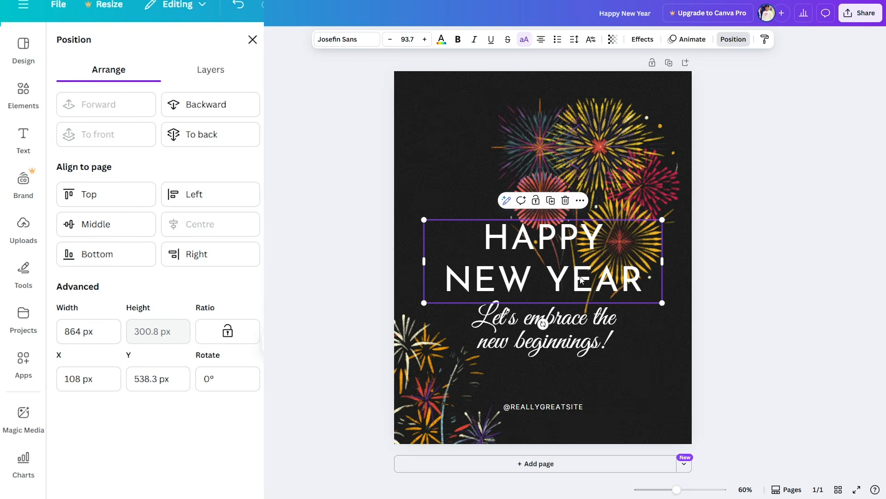
- Send the HAPPY NEW YEAR heading to the very back and bring it forward two layers
left_click(238, 137)
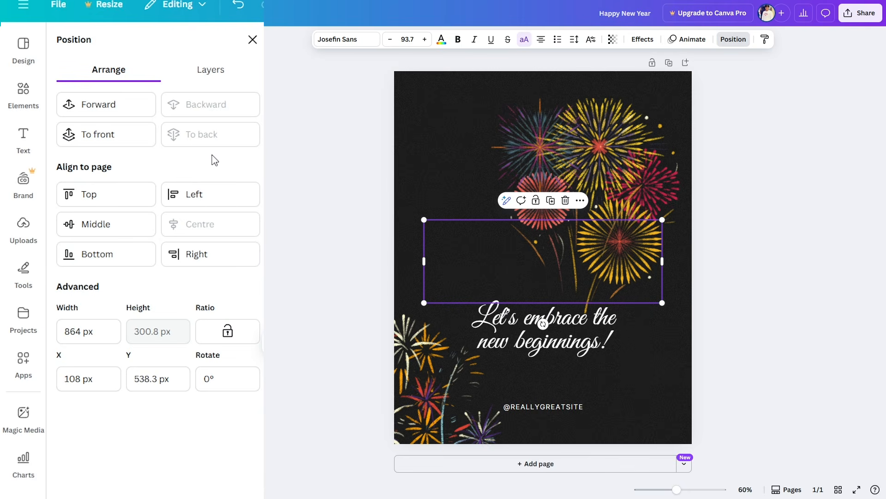
left_click(133, 112)
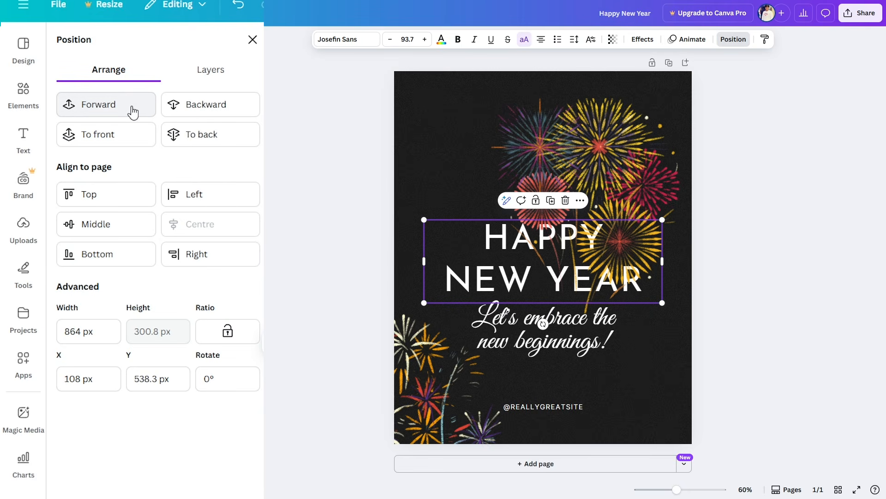
left_click(133, 112)
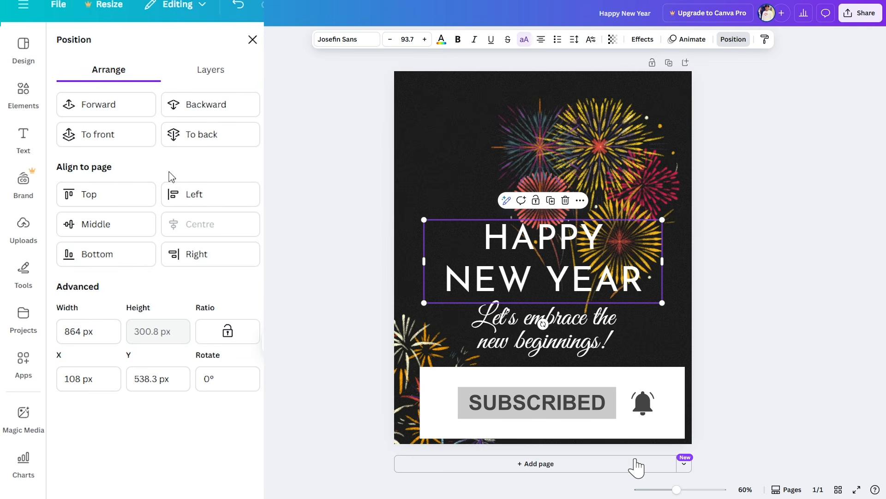
- Try the page alignments on the HAPPY NEW YEAR heading: top, left, middle, centre, bottom and right
left_click(108, 200)
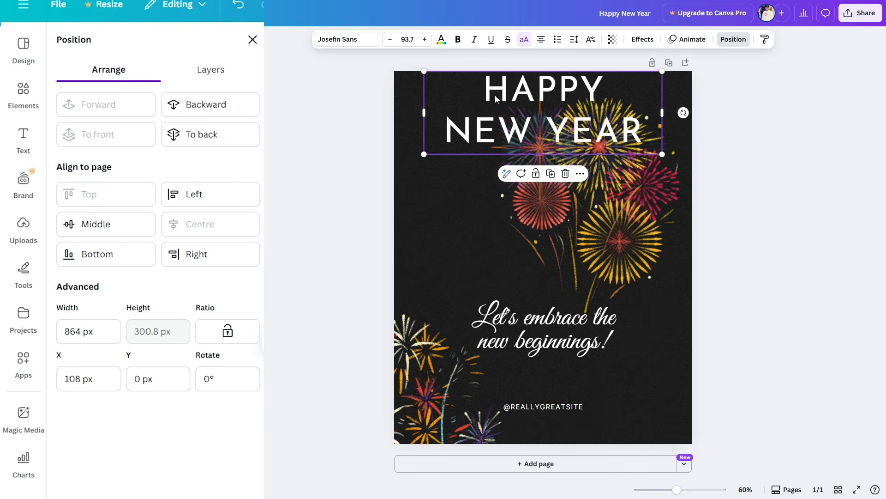
left_click(216, 197)
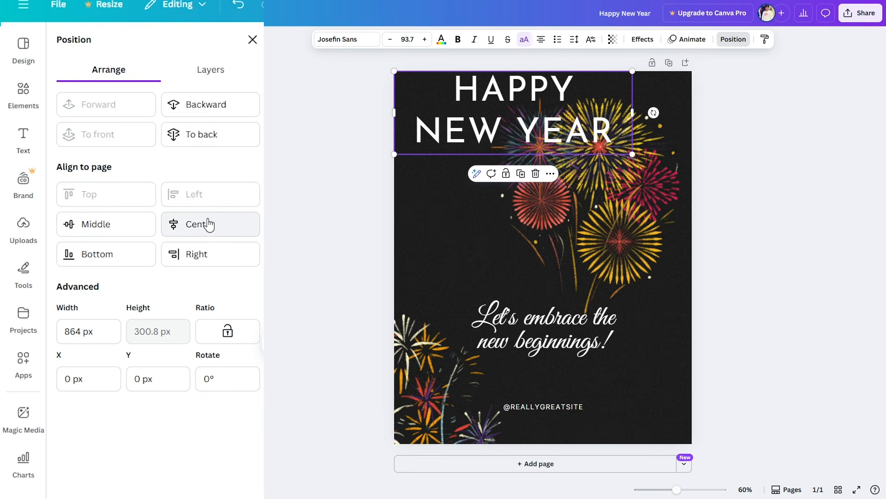
left_click(118, 228)
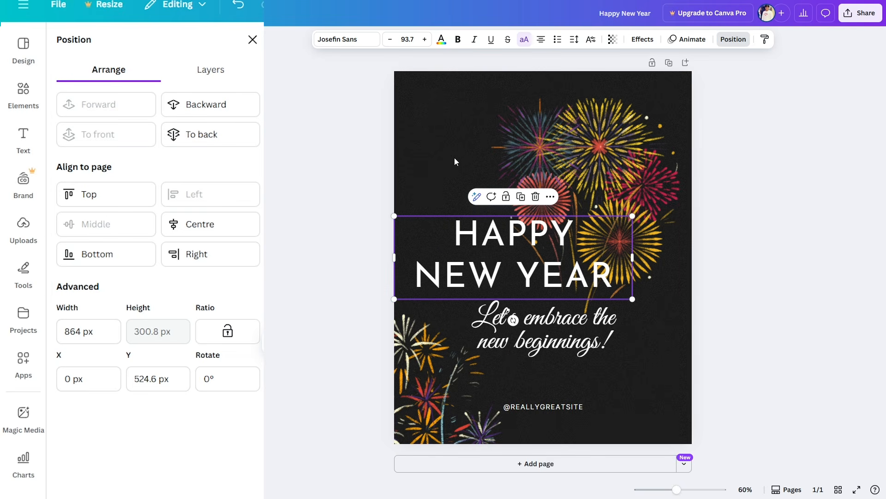
left_click(228, 236)
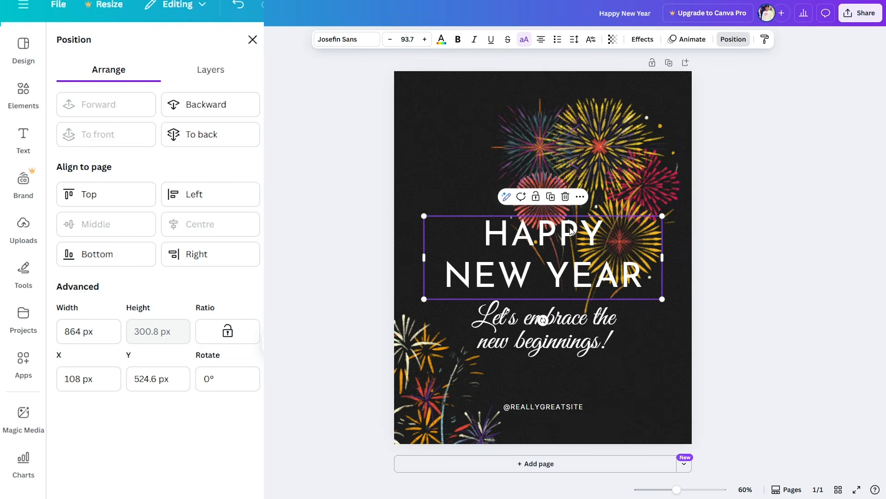
left_click(122, 267)
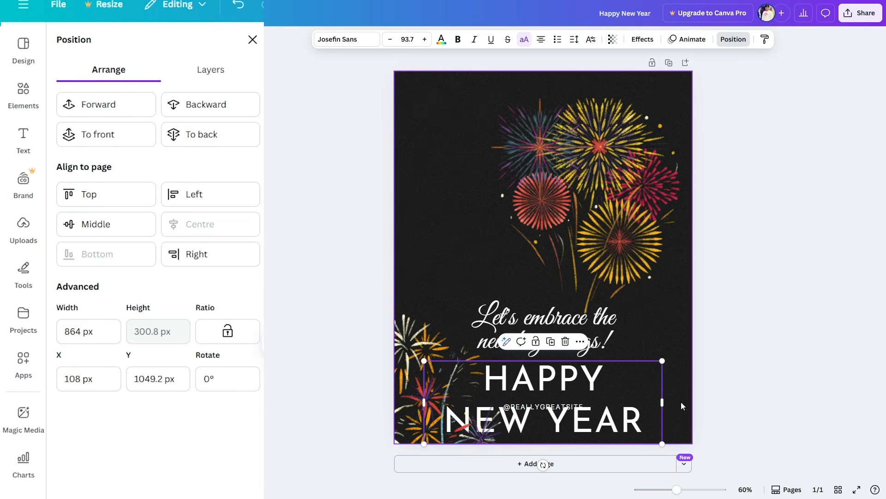
left_click(235, 255)
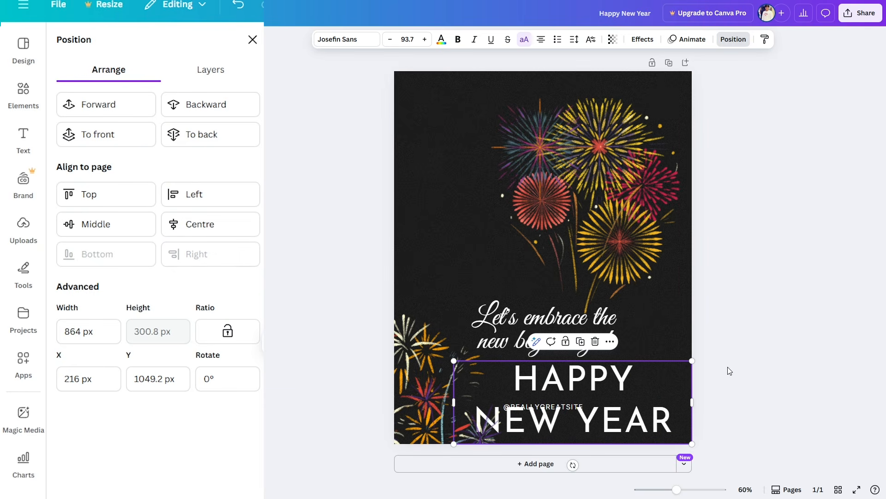
- Align the HAPPY NEW YEAR heading to the page top and move it to about X 108 px, Y 323 px
left_click(111, 192)
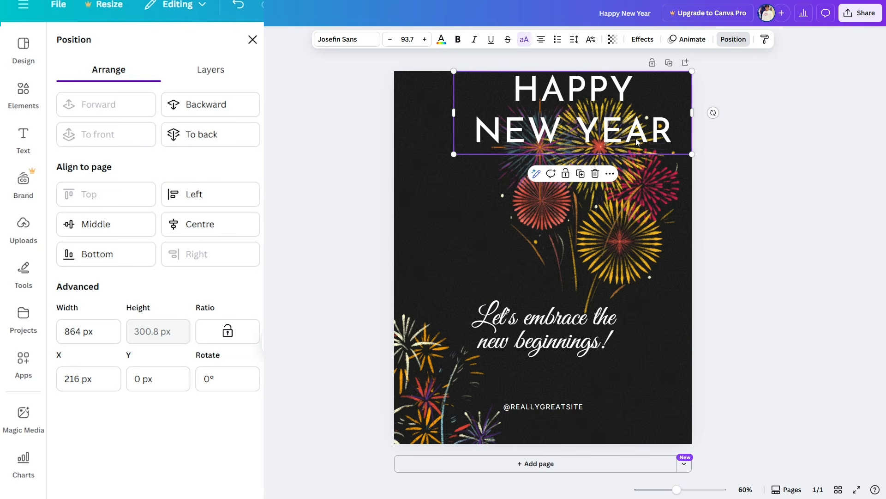
left_click_drag(636, 138, 604, 222)
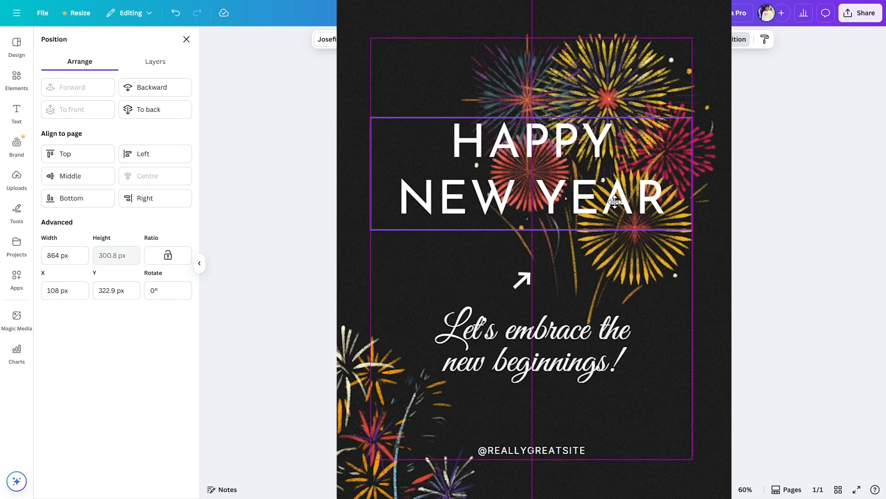
- Move the HAPPY NEW YEAR heading down to just above the script tagline
left_click_drag(615, 202, 615, 277)
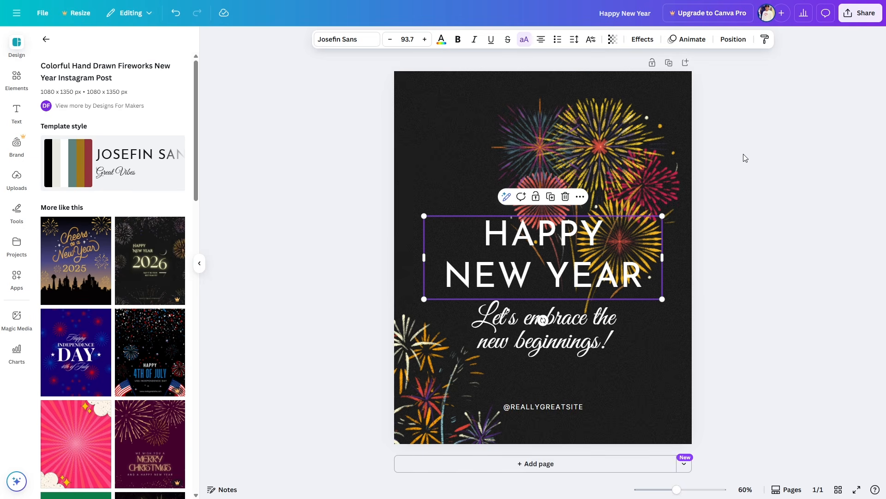
left_click(743, 155)
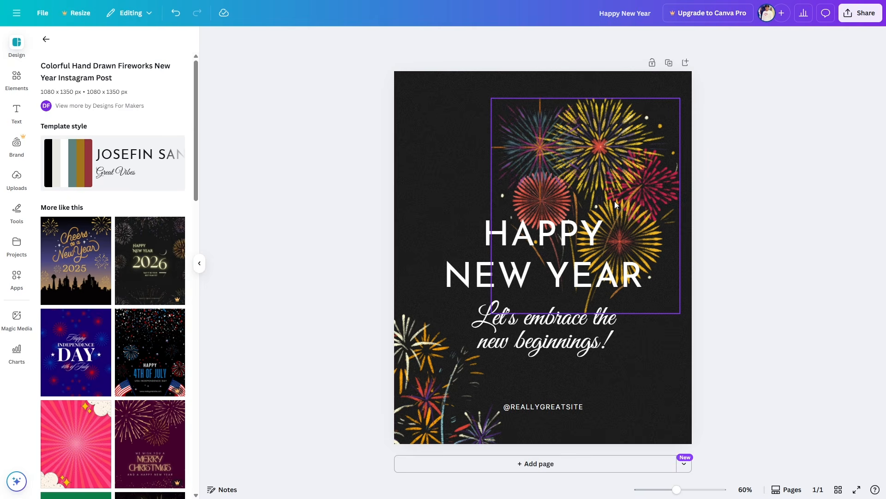
- Lock the large fireworks graphic and try to move it across the page
left_click(608, 112)
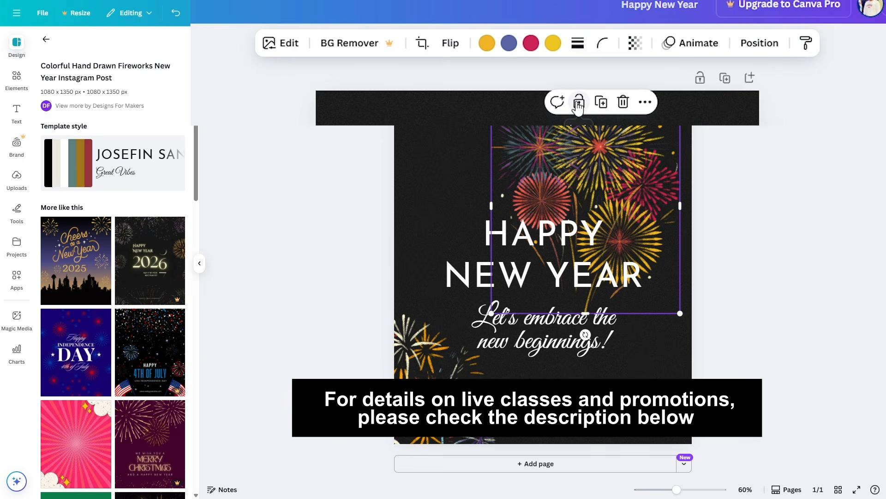
left_click(579, 103)
left_click_drag(614, 159, 502, 143)
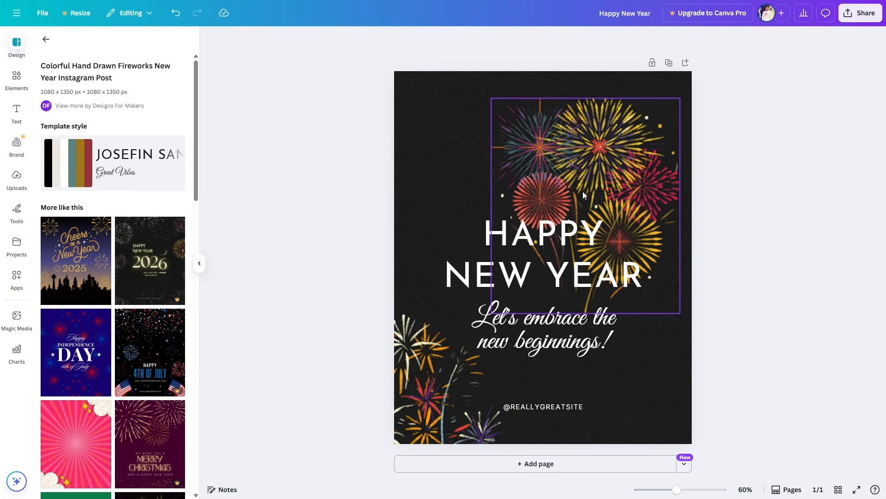
- Move the unlocked elements: heading slightly up and right, script tagline down to the lower right, and lower-left fireworks slightly up
left_click_drag(498, 232, 480, 199)
left_click_drag(533, 318, 585, 365)
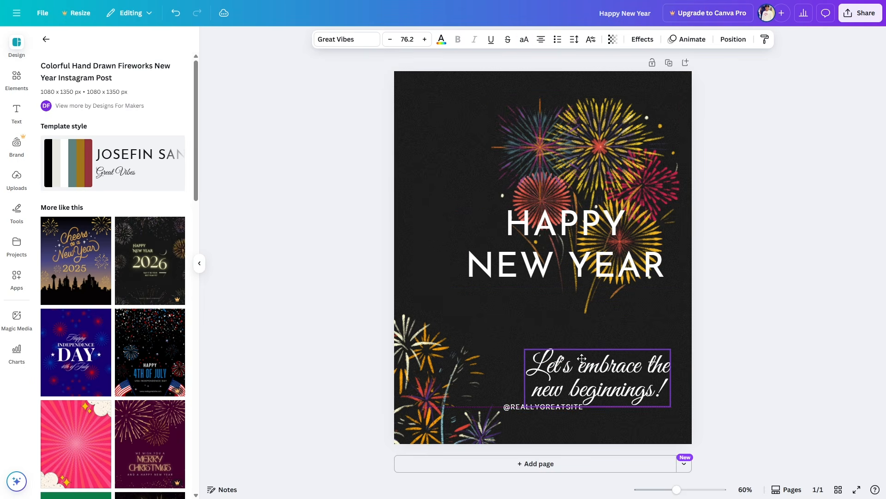
mouse_move(447, 347)
left_mouse_down()
mouse_move(434, 349)
mouse_move(442, 332)
left_mouse_up()
- Unlock the large fireworks graphic and move it slightly up and to the left
left_click(635, 113)
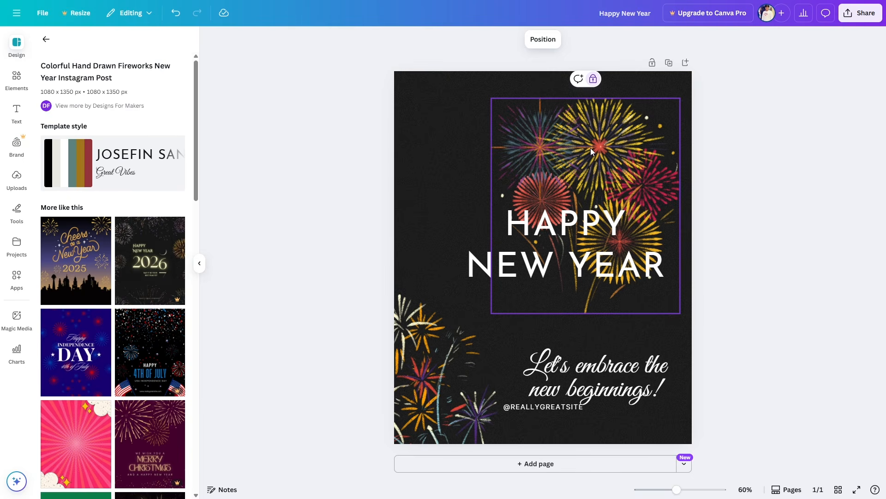
left_click(616, 104)
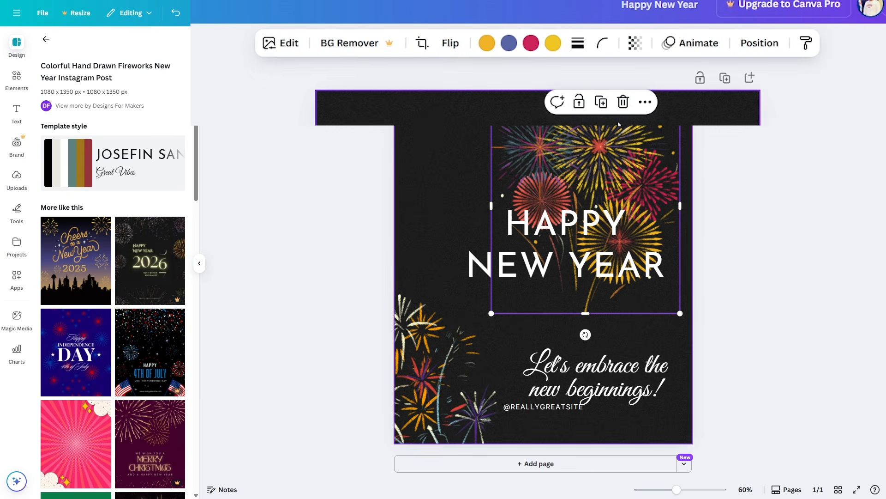
left_click_drag(592, 146, 579, 132)
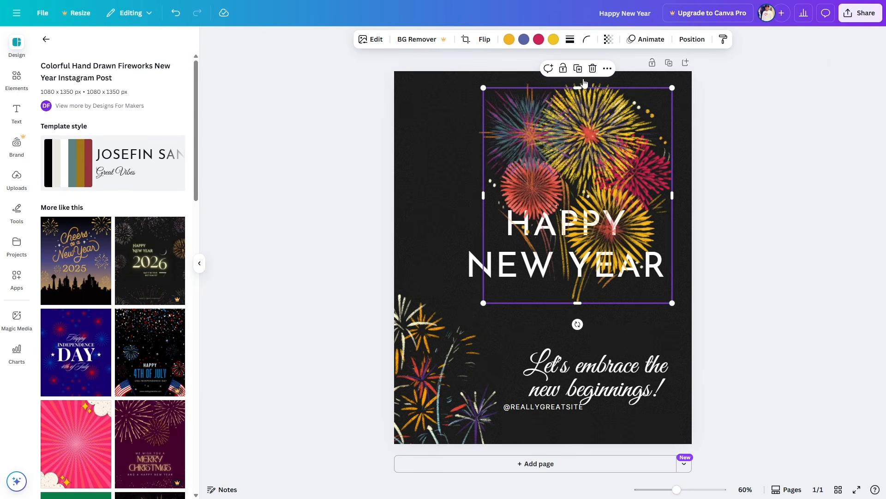
- Duplicate the large fireworks graphic, place the copy over the lower part of the page, and remove the copy
left_click(581, 65)
left_click_drag(604, 173, 537, 264)
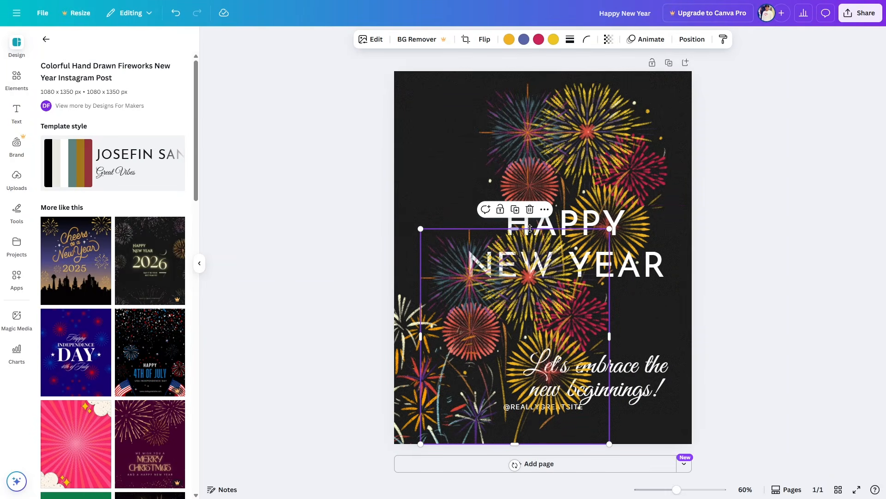
left_click(530, 212)
left_click(550, 175)
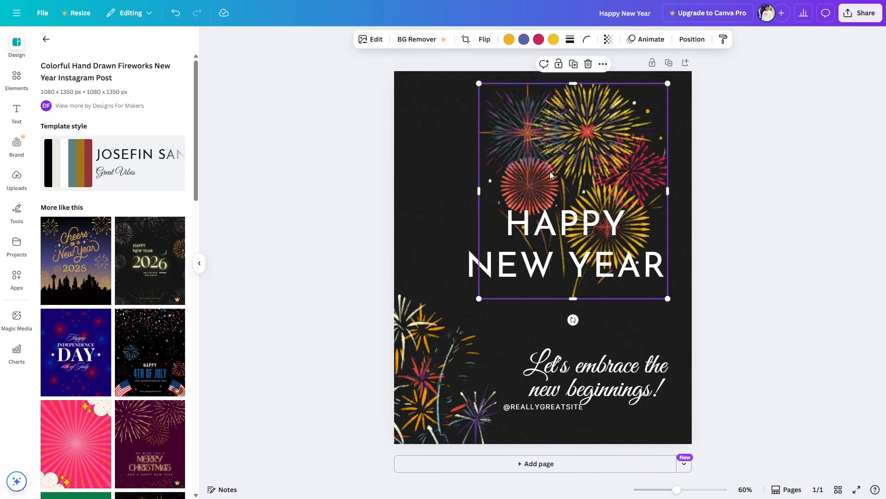
left_click_drag(571, 151, 569, 173)
key("Delete")
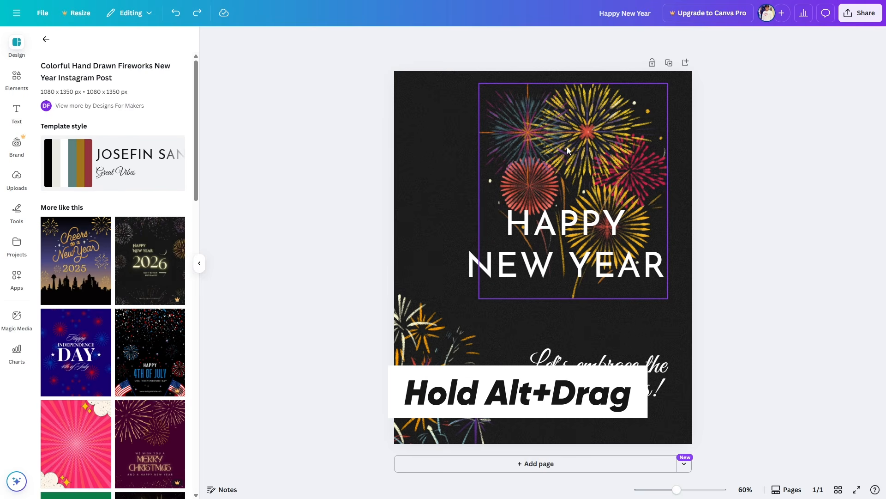
- Create offset copies of the large fireworks graphic and the HAPPY NEW YEAR heading below the originals
left_click_drag(571, 137, 523, 222)
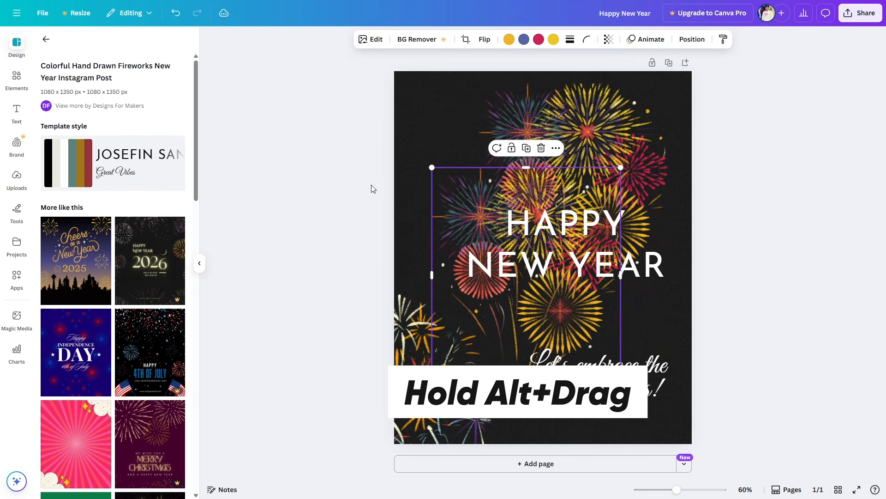
left_click(557, 229)
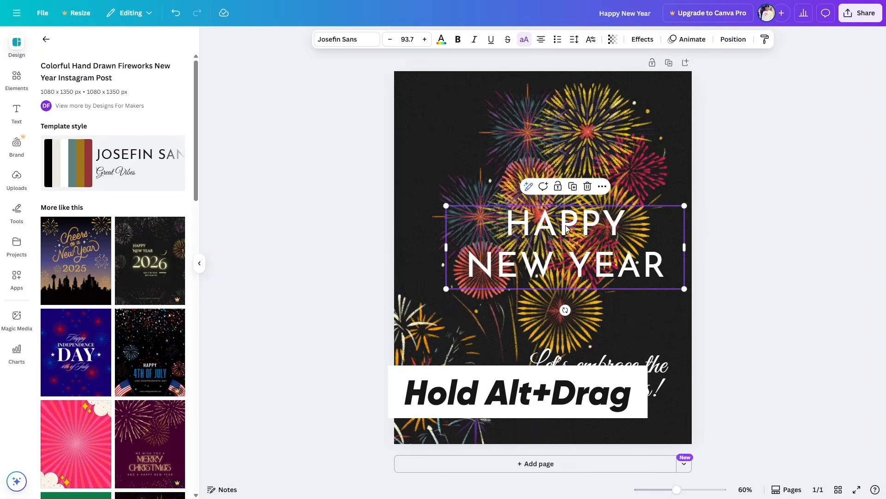
left_click_drag(566, 226, 535, 321)
- Delete both large fireworks graphics, both HAPPY NEW YEAR headings and the lower-left fireworks from the page
left_click(557, 172)
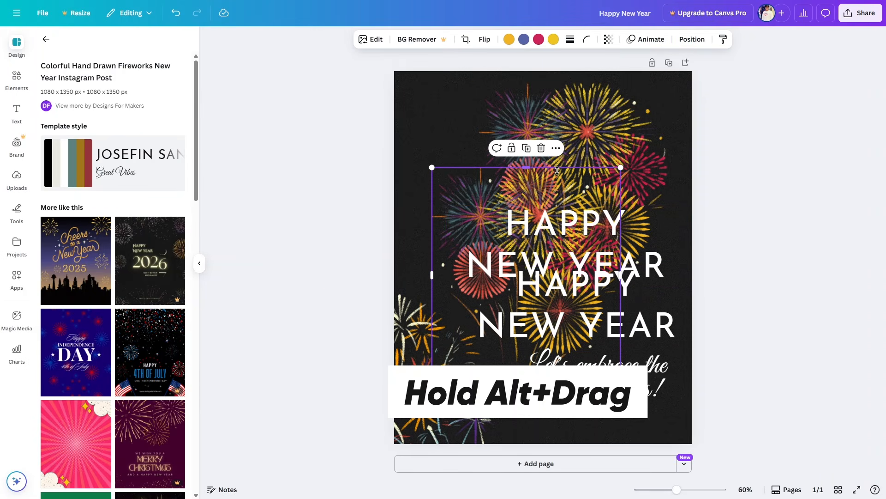
key("Delete")
left_click(583, 123)
key("Delete")
left_click(570, 217)
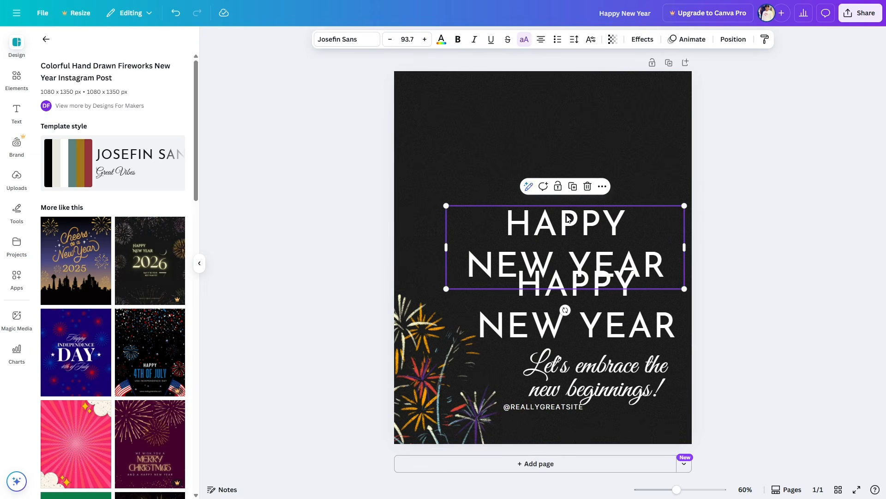
key("Delete")
left_click(572, 284)
key("Delete")
left_click(436, 331)
key("Delete")
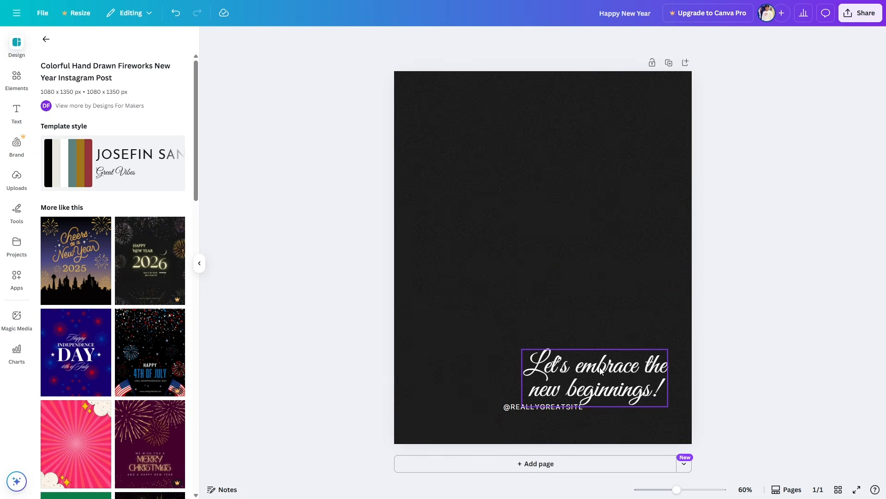
left_click_drag(586, 346, 538, 313)
left_click(749, 162)
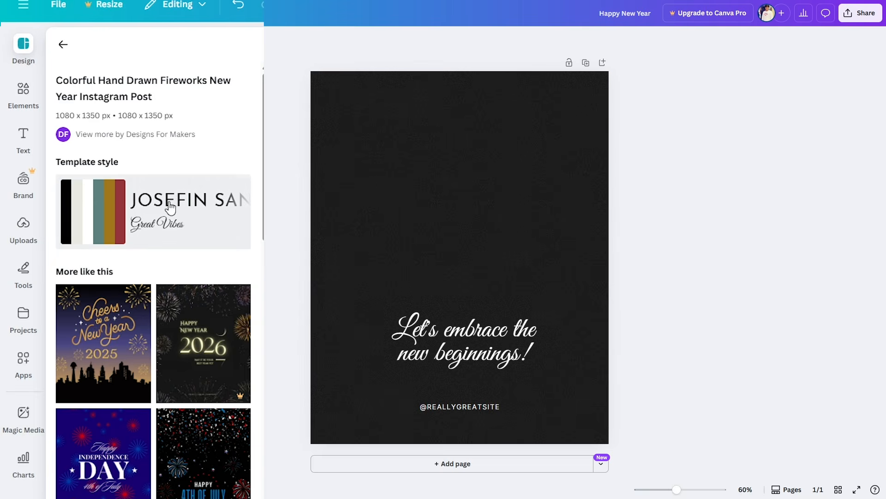
- Search the elements library for "school"
left_click(21, 89)
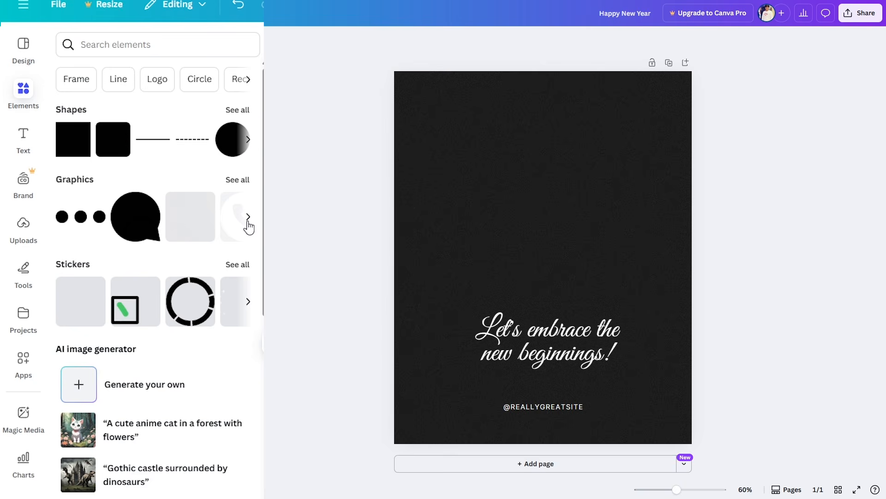
left_click(115, 45)
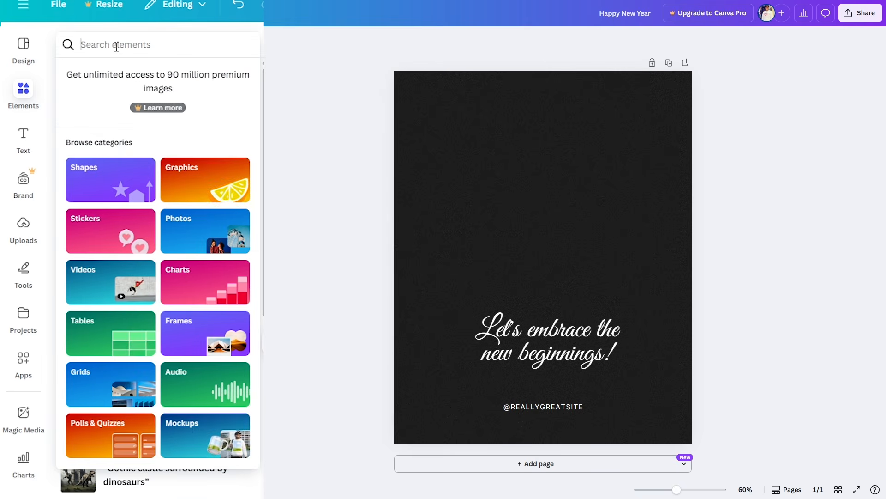
type("school")
key("Return")
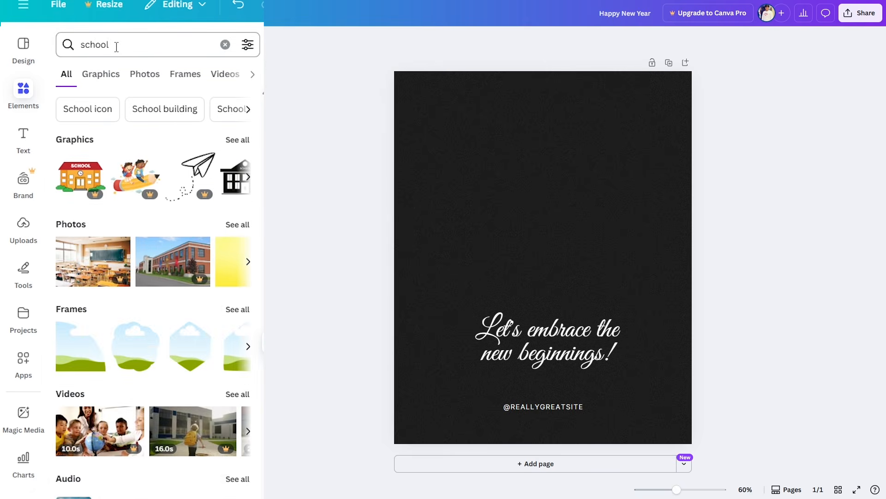
- Insert the free blue-grey school building graphic, raise it to the page's upper middle, and move the script tagline directly beneath it
left_click(238, 140)
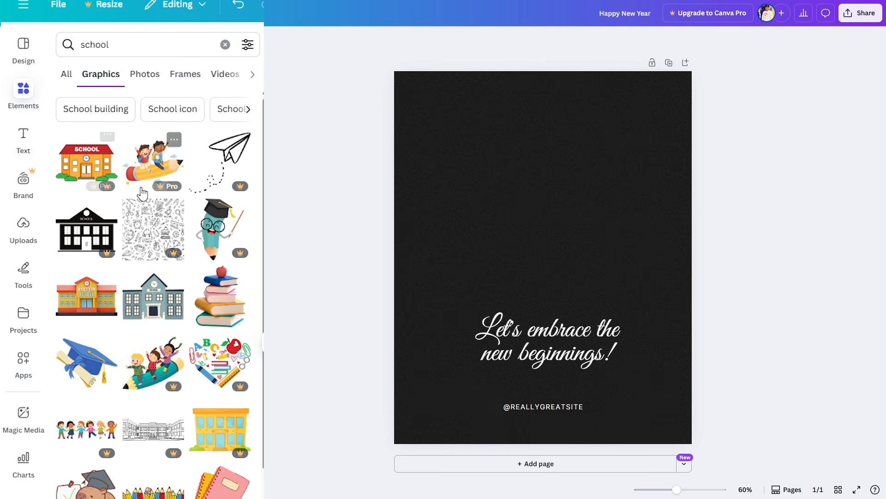
left_click(154, 316)
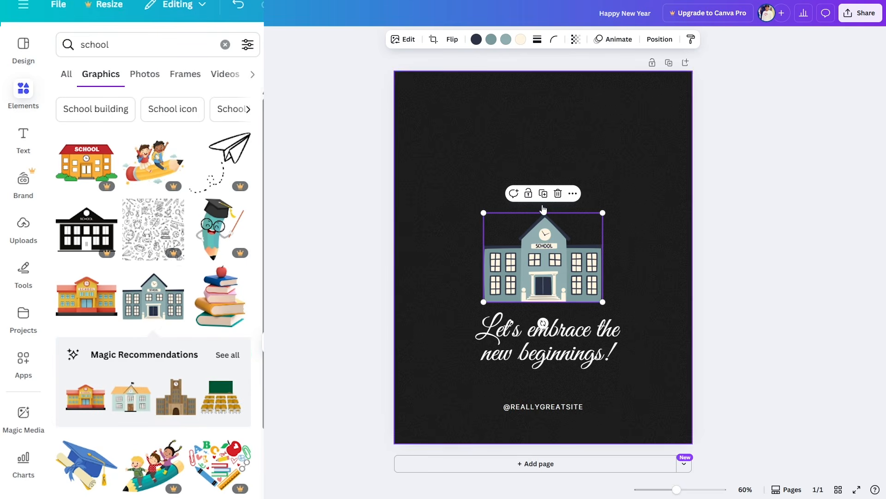
left_click_drag(553, 273, 551, 222)
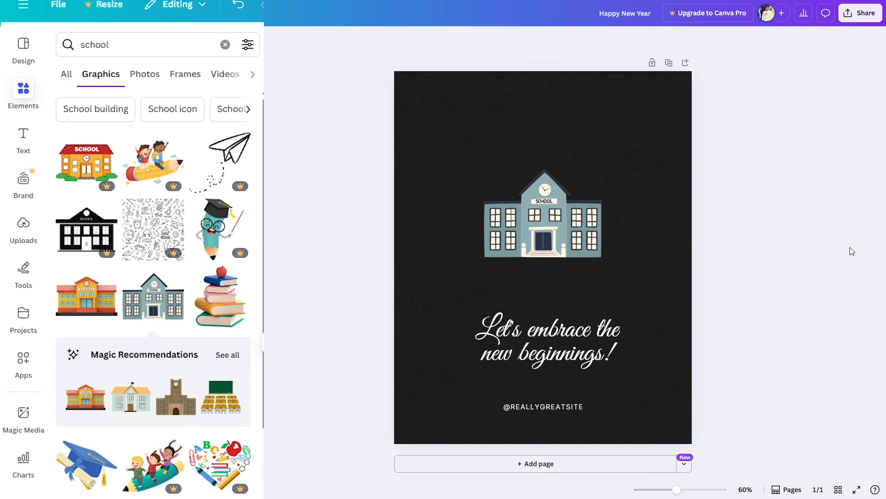
left_click_drag(584, 351, 579, 313)
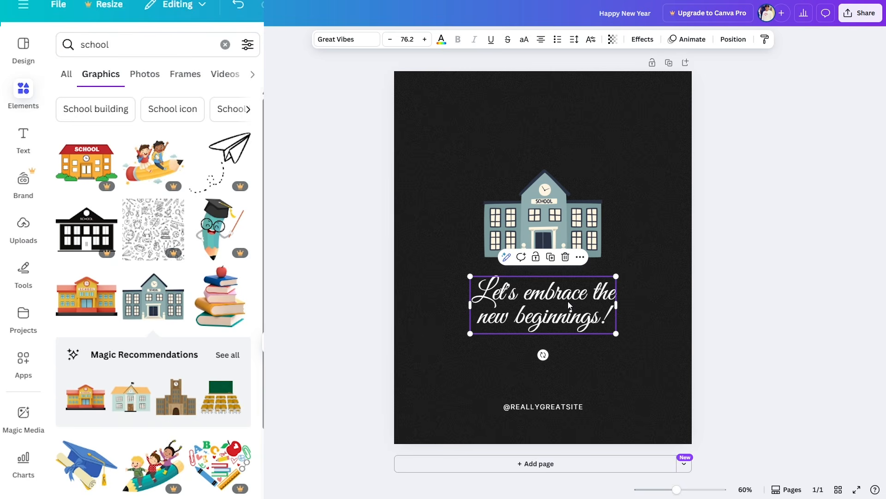
left_click(710, 301)
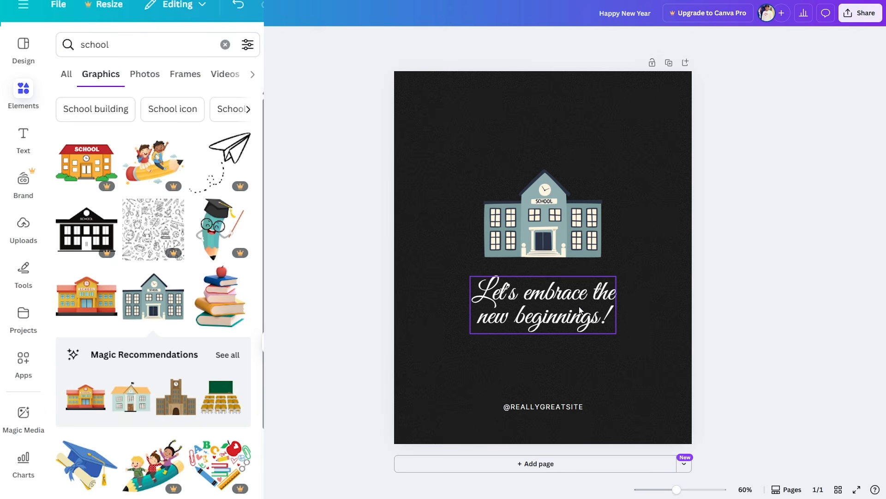
- Browse the "school" results by type: graphics, photos, frames, videos and audio, and return to all results
left_click(67, 75)
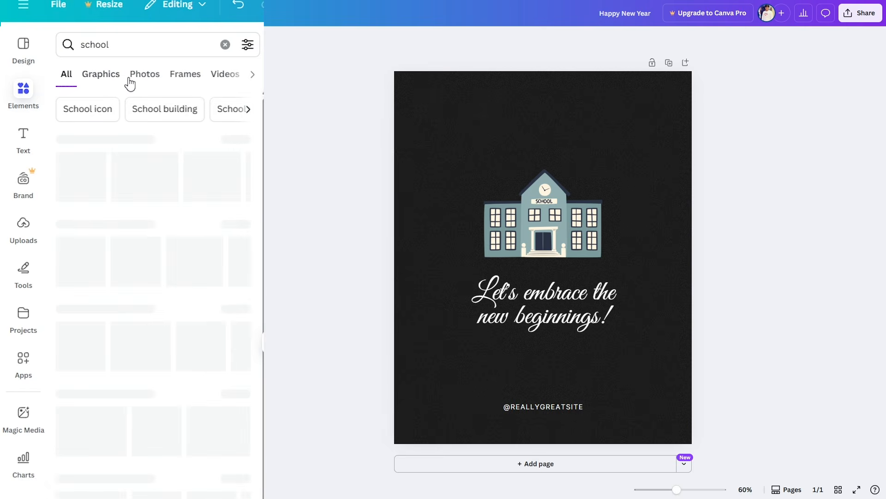
left_click(98, 77)
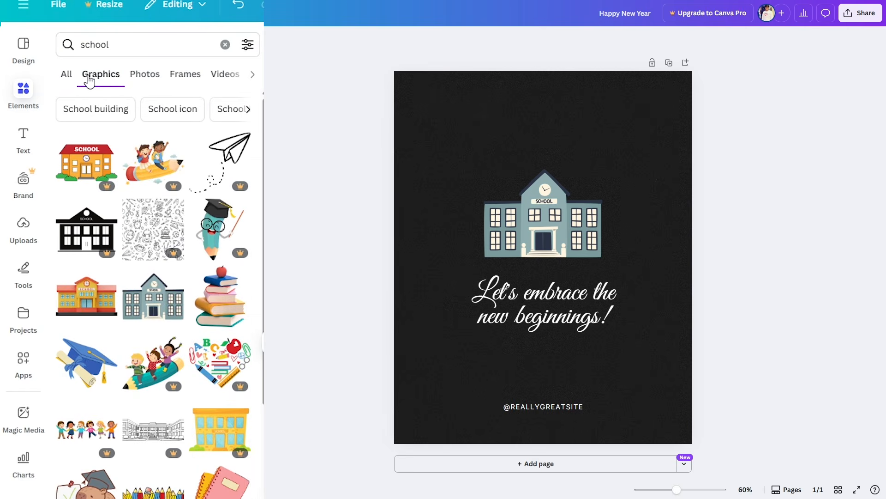
left_click(147, 79)
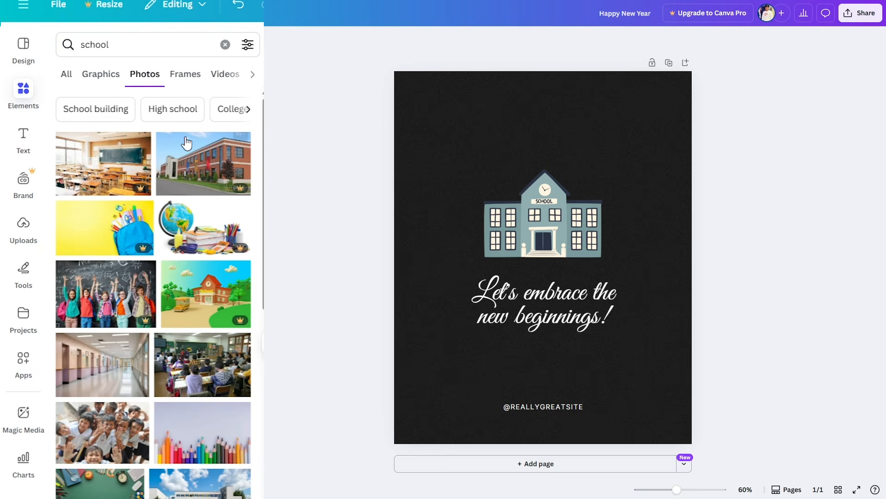
left_click(185, 74)
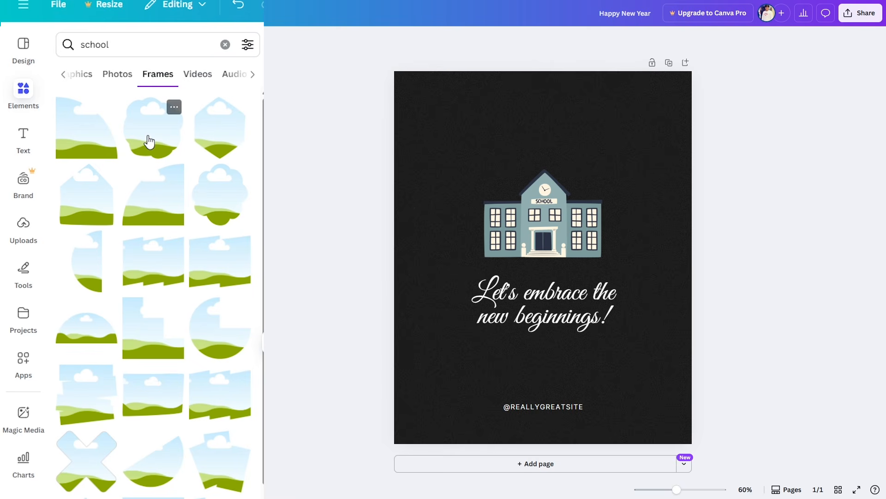
left_click(197, 79)
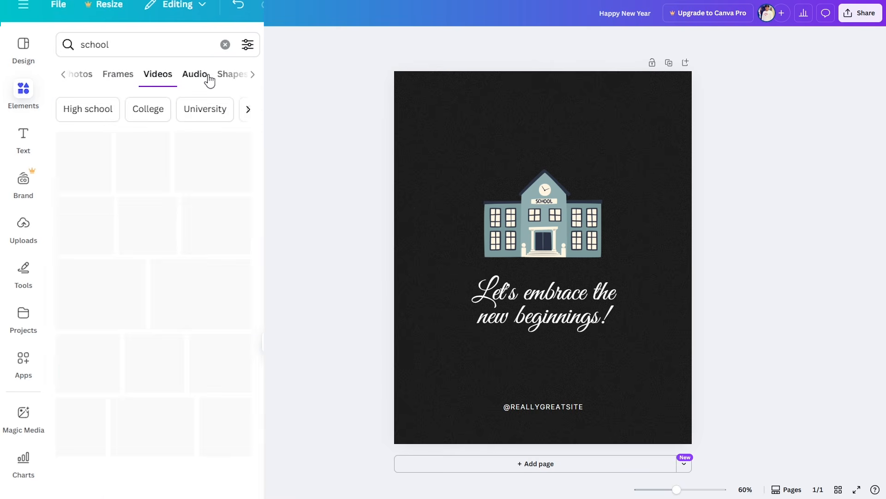
left_click(208, 79)
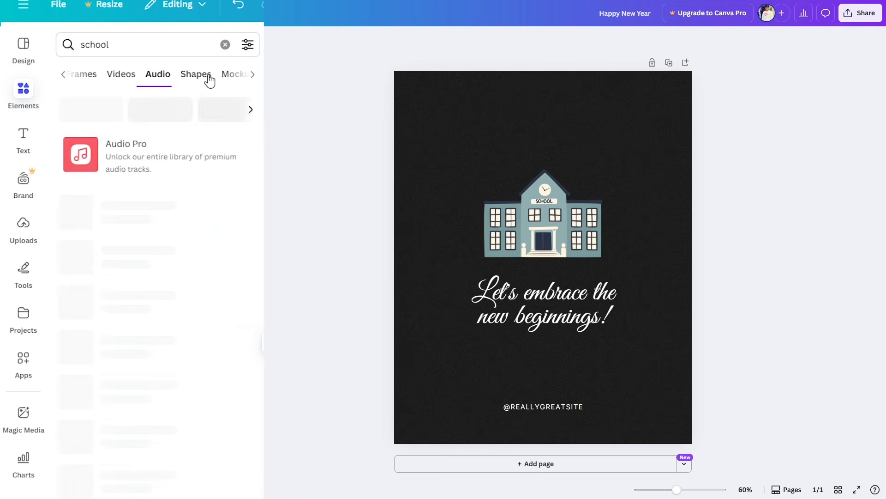
left_click(75, 77)
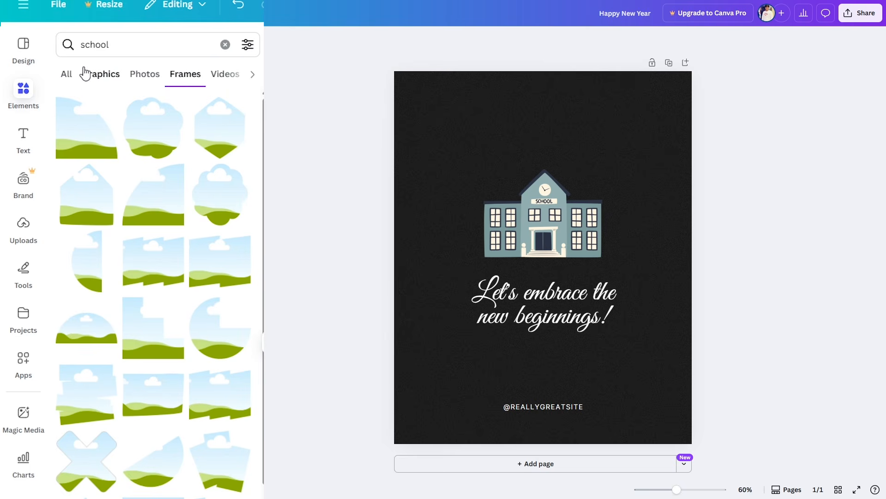
left_click(68, 73)
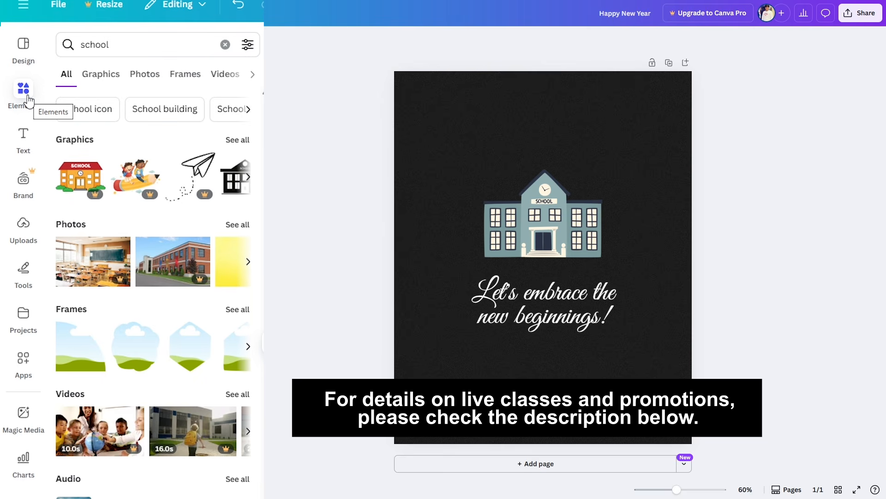
- Add a default heading text box to the page
left_click(22, 137)
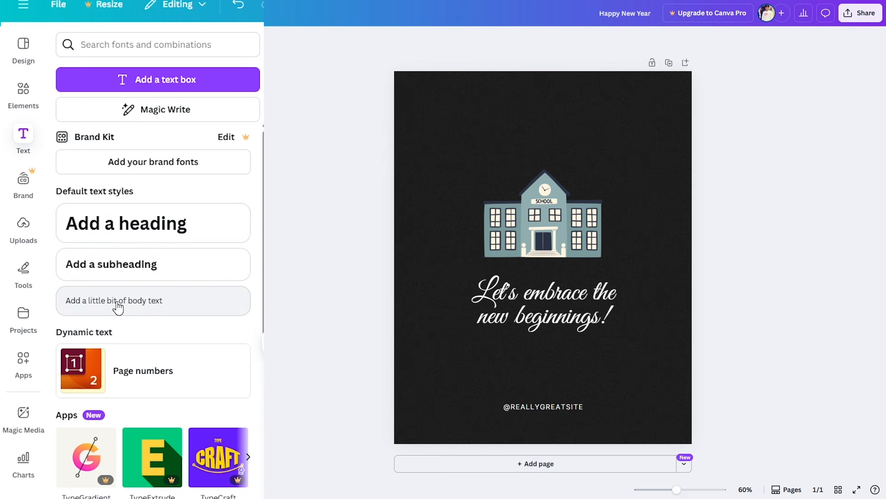
left_click(120, 238)
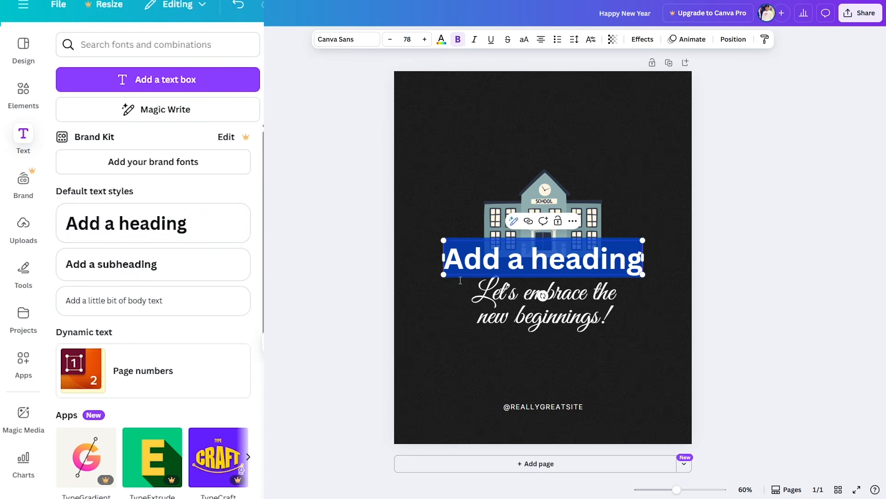
- Move the new heading text box above the school graphic
left_click(460, 280)
left_click_drag(458, 271, 460, 134)
- Replace the heading's text with "Welcome to School" and widen its text box slightly
double_click(490, 137)
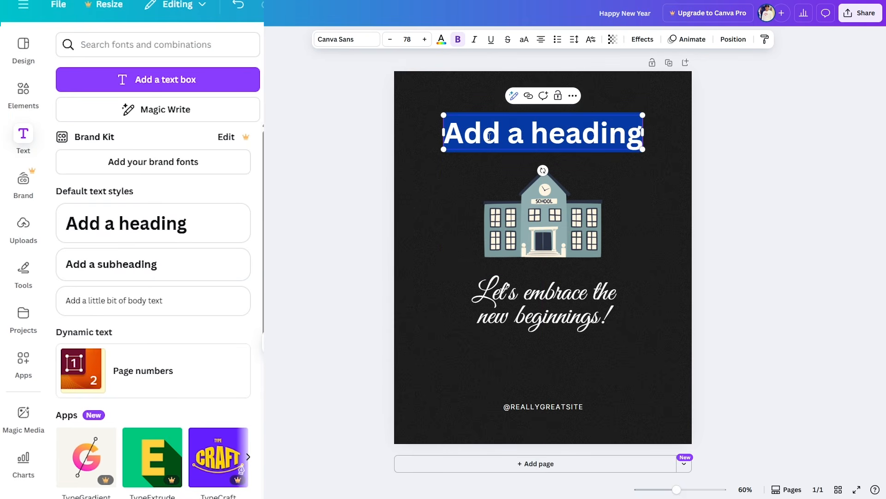
type("Welcome")
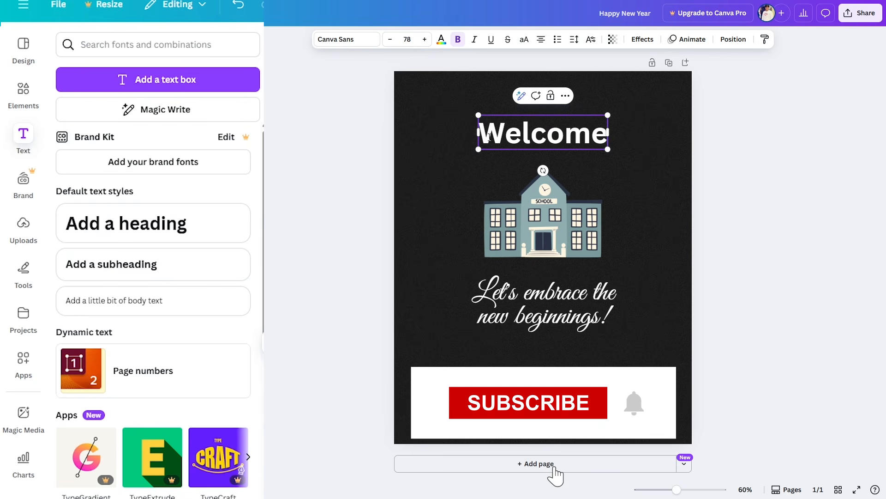
type(" to")
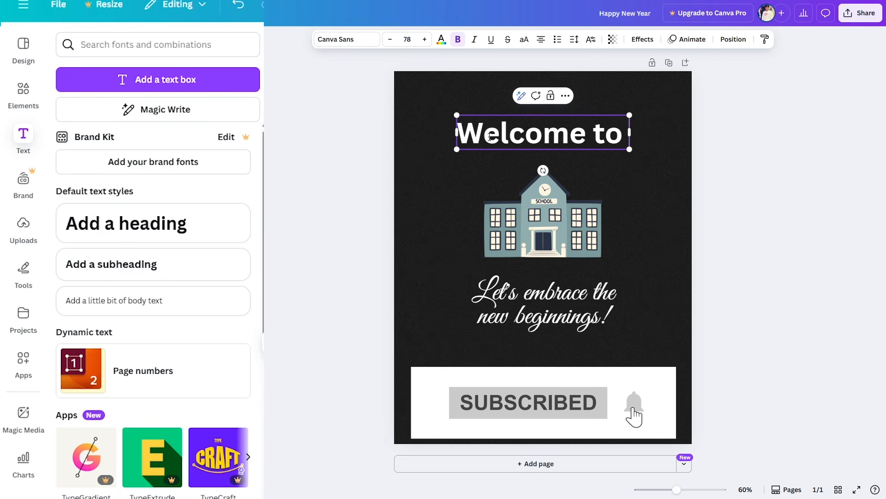
type(" School")
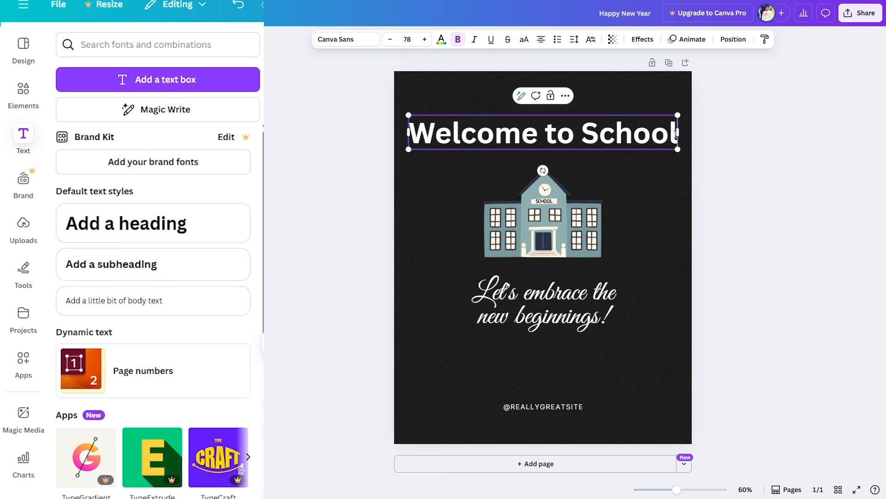
left_click_drag(679, 134, 674, 160)
left_click_drag(677, 161, 685, 160)
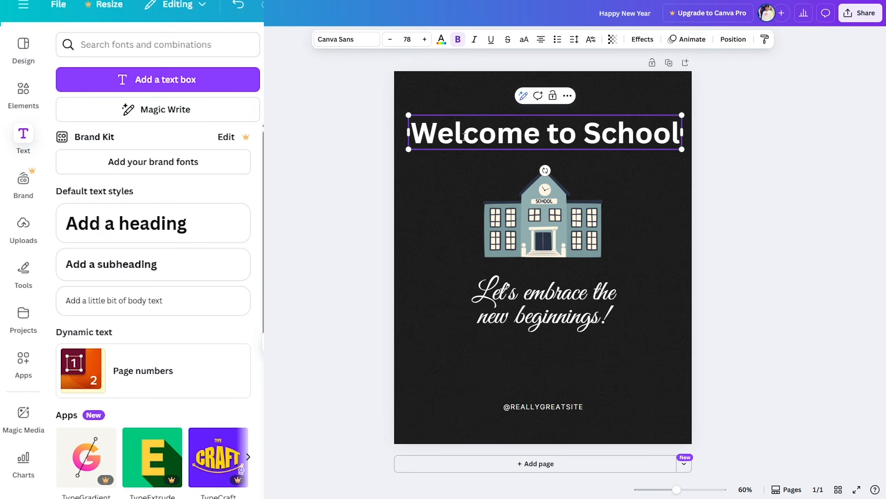
- Try Arimo, Canva Sans, Anton and Archivo Black on the whole heading, settling on League Spartan
triple_click(464, 136)
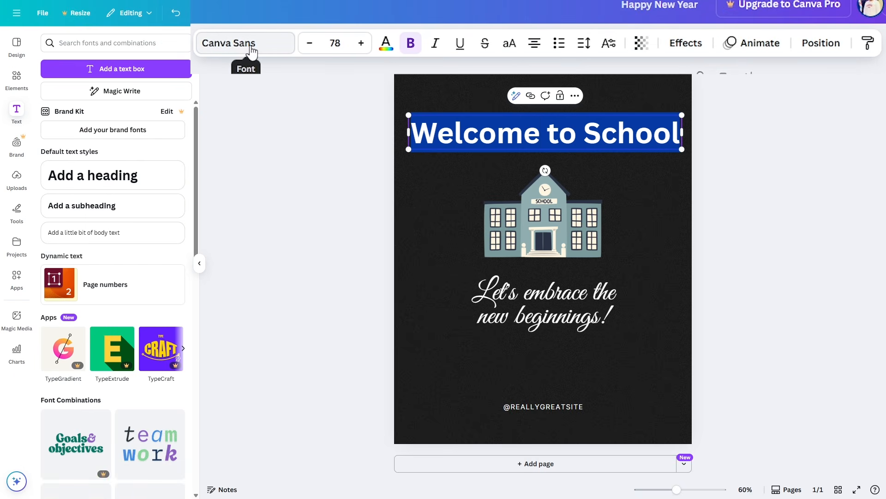
left_click(251, 48)
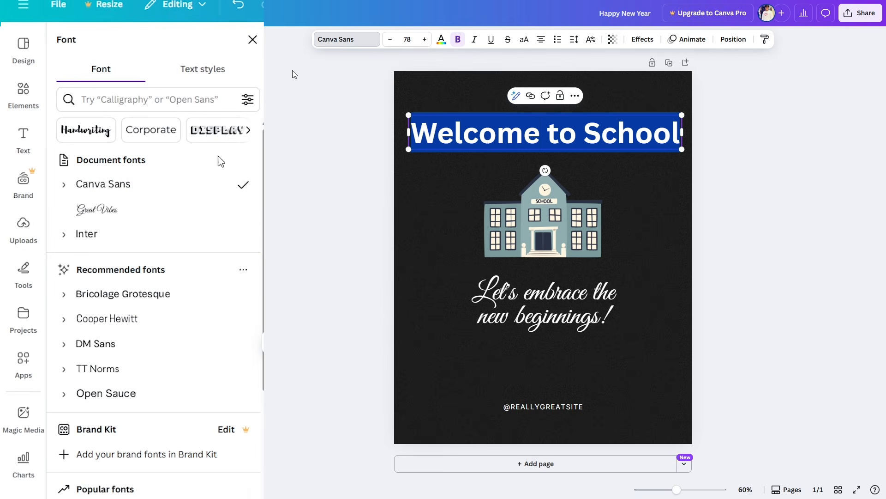
scroll(165, 226, "down", 4)
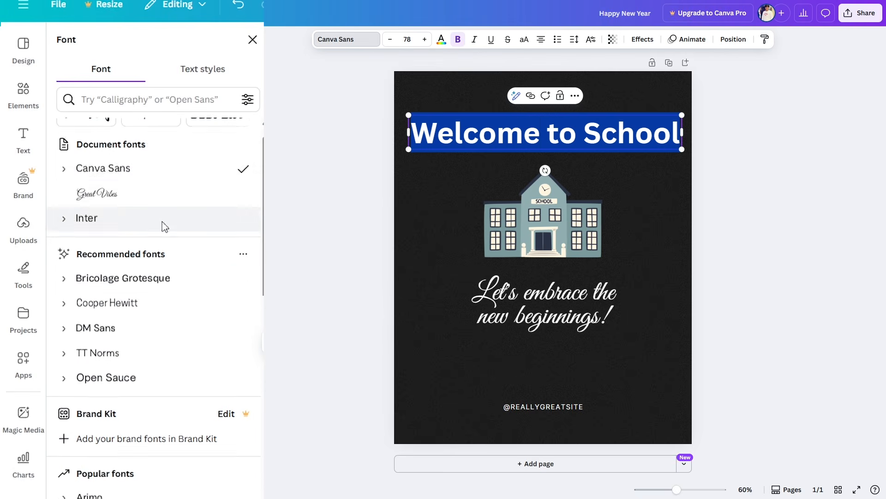
left_click(142, 335)
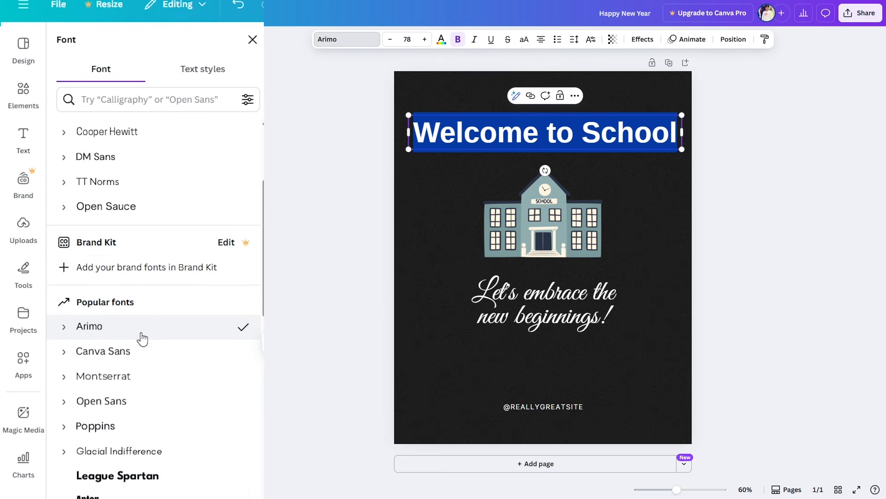
left_click(142, 353)
scroll(142, 355, "down", 3)
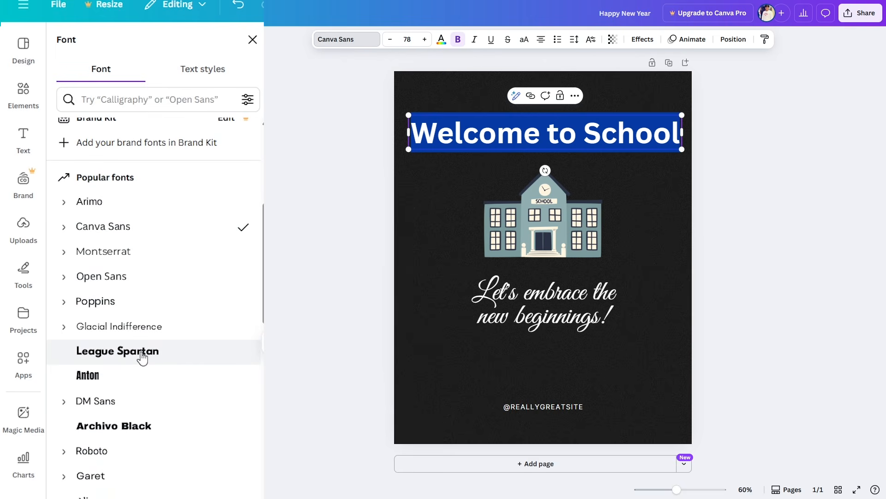
left_click(142, 358)
left_click(135, 376)
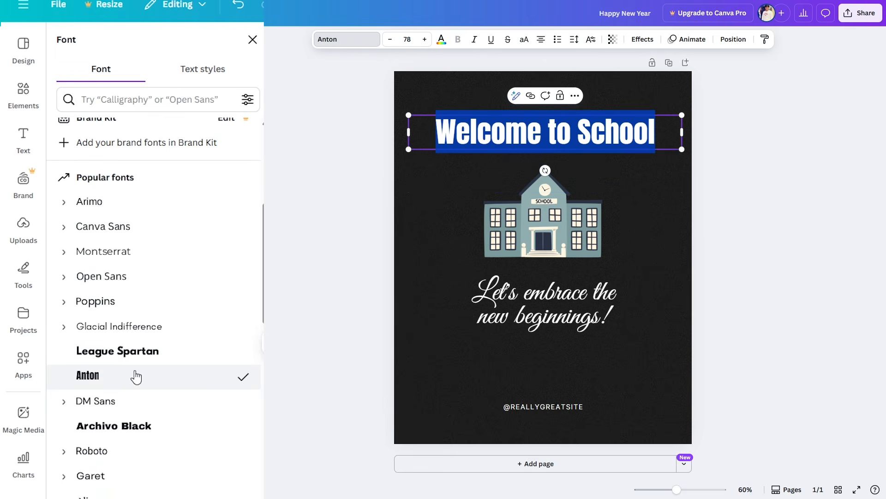
left_click(124, 426)
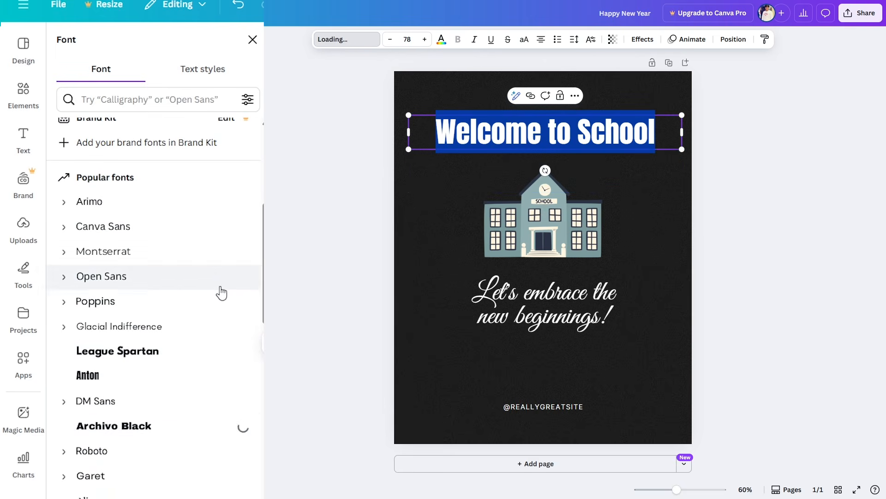
left_click(171, 355)
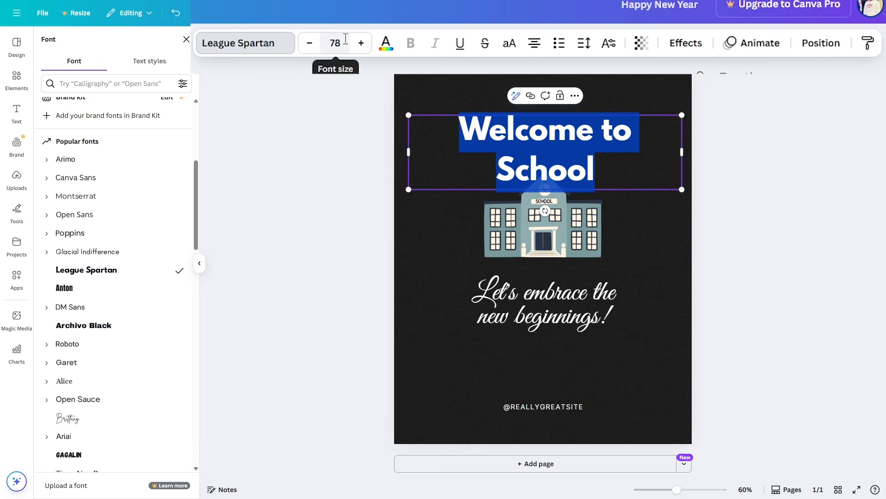
- Reduce the "Welcome to School" heading's font size to 65
left_click(309, 43)
left_click(309, 43)
left_click(309, 43)
left_click(310, 43)
left_click(310, 43)
left_click(309, 43)
left_click(309, 43)
left_click(310, 43)
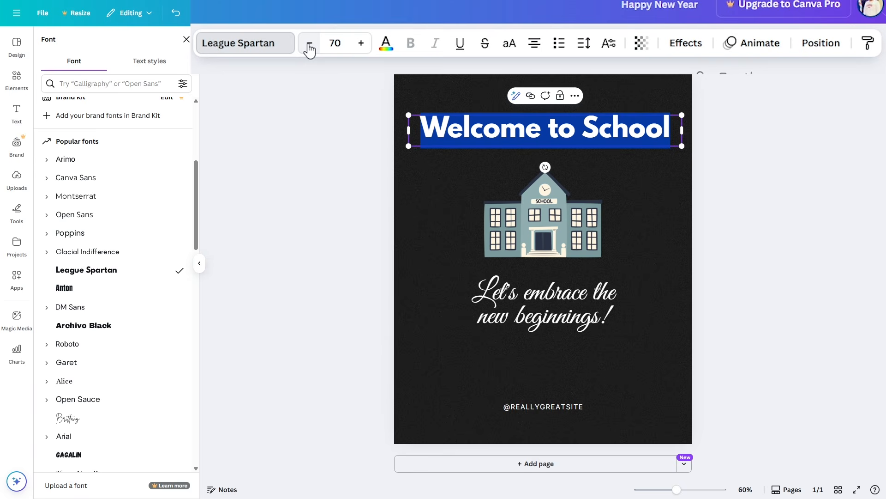
left_click(309, 43)
left_click(309, 42)
left_click(309, 43)
left_click(310, 43)
left_click(309, 43)
left_click(309, 43)
left_click(310, 43)
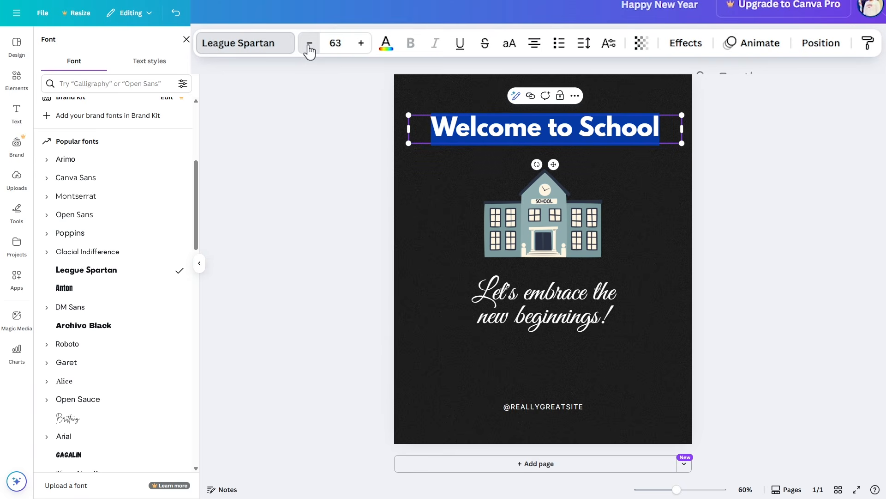
left_click(310, 43)
left_click(361, 43)
left_click(361, 43)
left_click(361, 43)
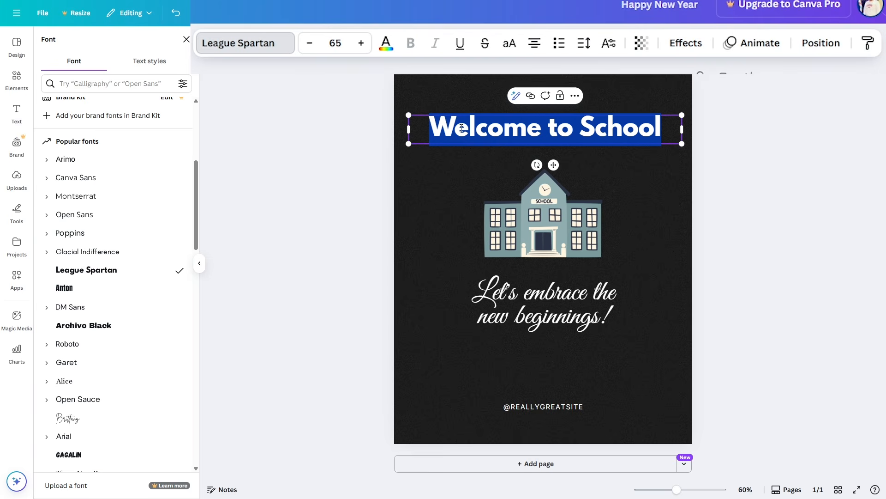
- Lower the heading's font size by a few points and raise it back to 65
key("ctrl+shift+comma")
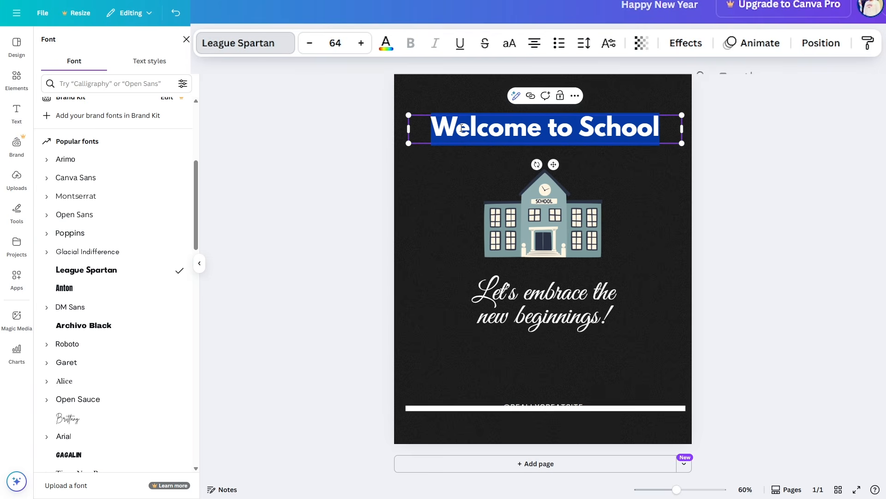
key("ctrl+shift+comma")
key("ctrl+shift+comma")
key("ctrl+shift+comma")
key("ctrl+shift+comma")
key("ctrl+shift+comma")
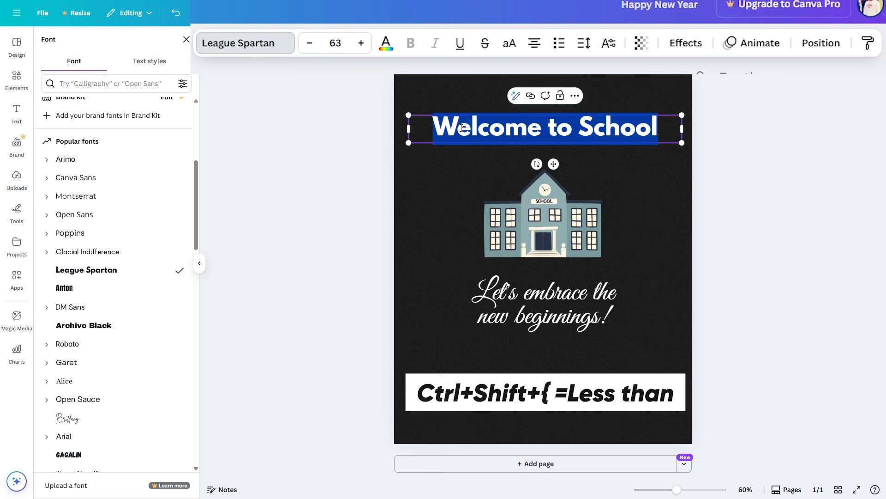
key("ctrl+shift+period")
key("ctrl+shift+period")
key("ctrl+shift+period")
key("ctrl+shift+period")
key("ctrl+shift+period")
key("ctrl+shift+period")
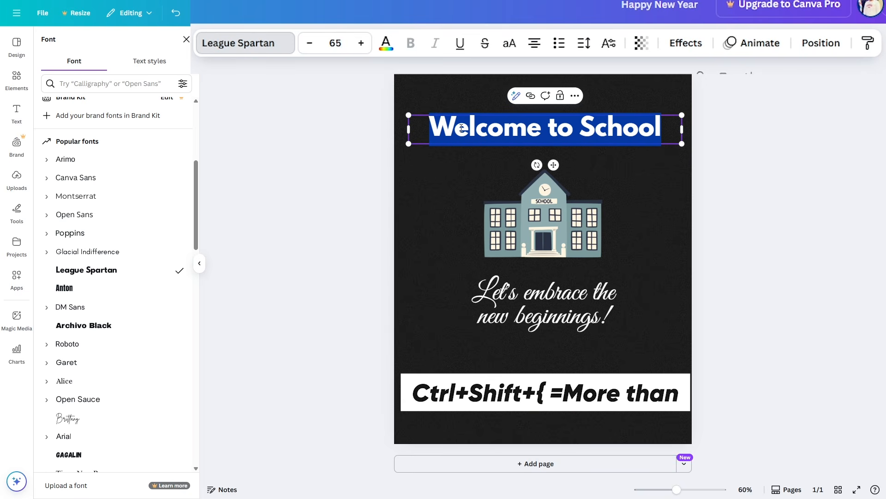
- Set the heading's font size to 57
key("ctrl+shift+period")
key("ctrl+shift+period")
key("ctrl+shift+comma")
key("ctrl+shift+comma")
key("ctrl+shift+comma")
key("ctrl+shift+comma")
key("ctrl+shift+comma")
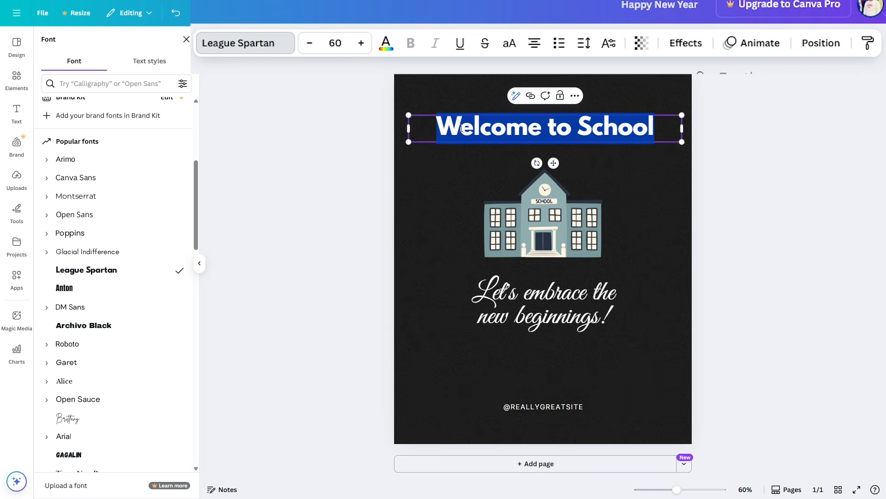
key("ctrl+shift+comma")
key("ctrl+shift+comma")
key("ctrl+shift+comma")
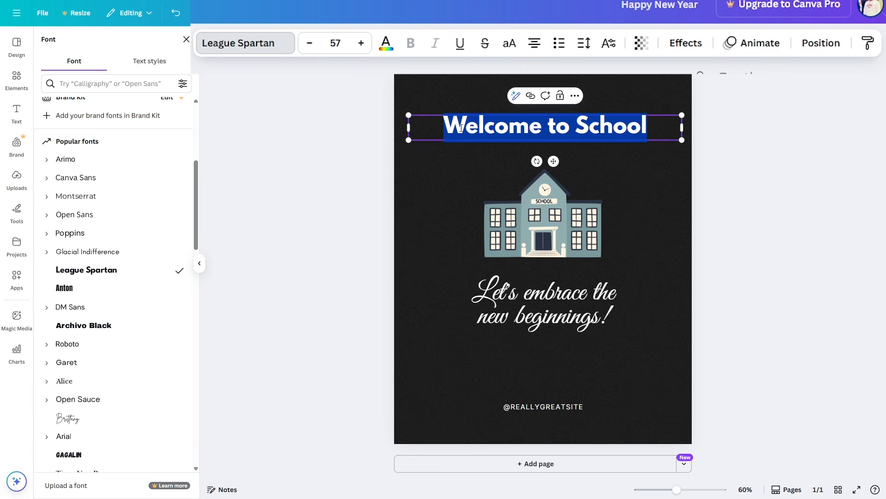
- Recolour the whole heading with the cream document colour taken from the school graphic
left_click(388, 44)
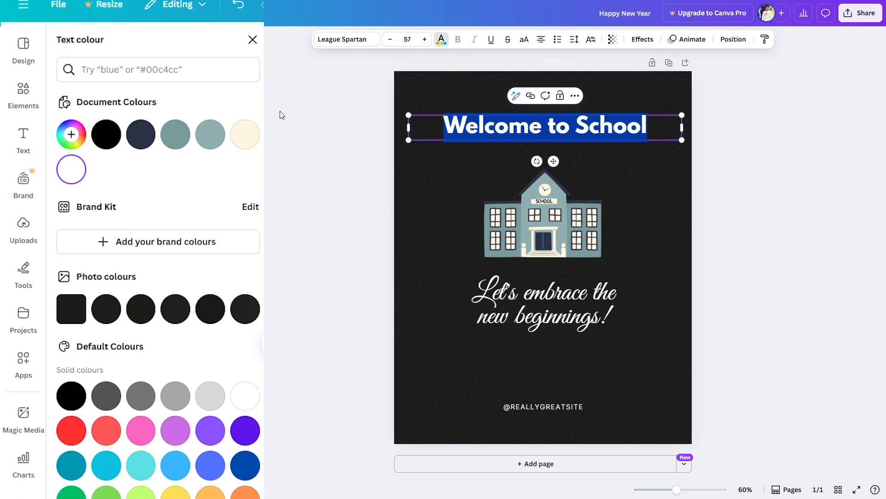
left_click(245, 134)
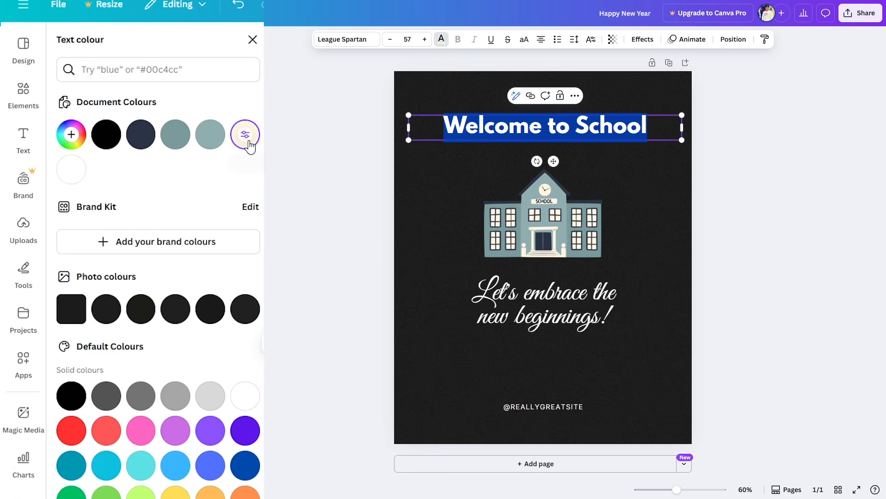
left_click(464, 127)
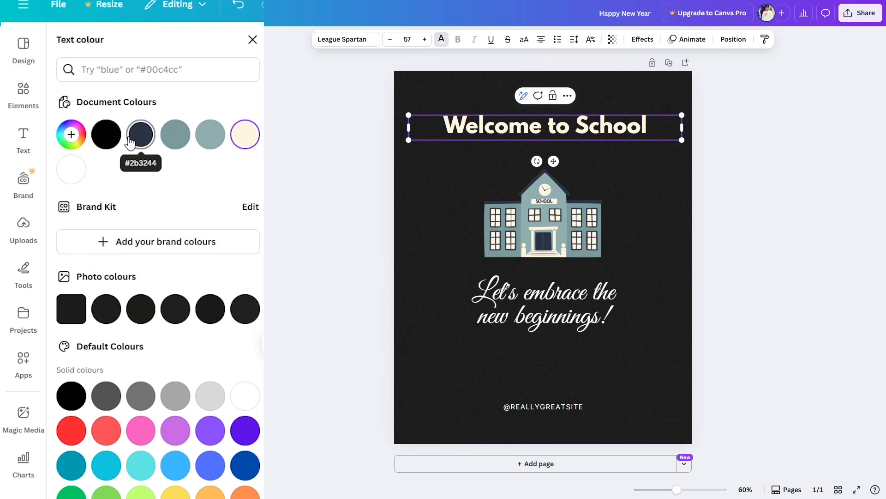
double_click(474, 128)
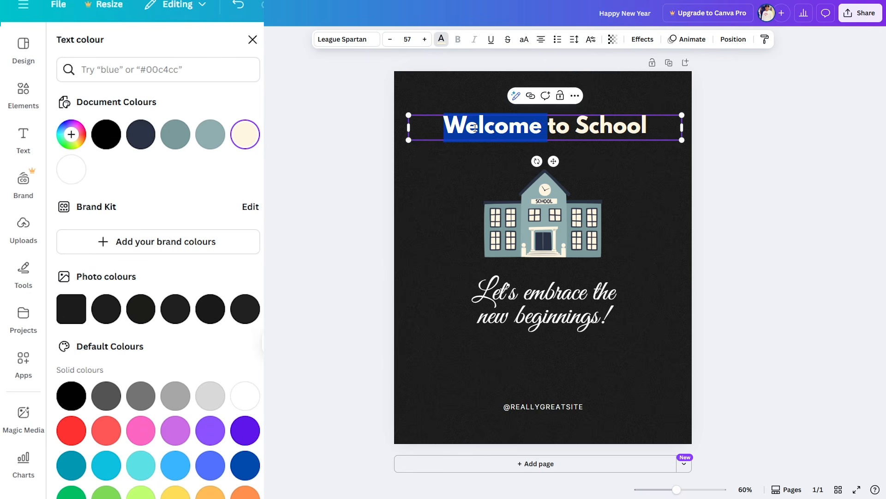
triple_click(475, 127)
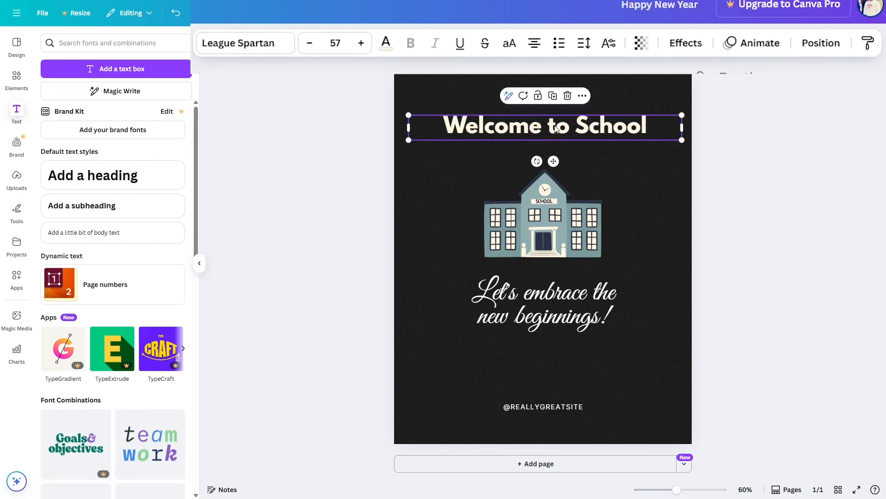
- Nudge the heading slightly down the page and change its font to Glacial Indifference
left_click_drag(558, 126, 556, 131)
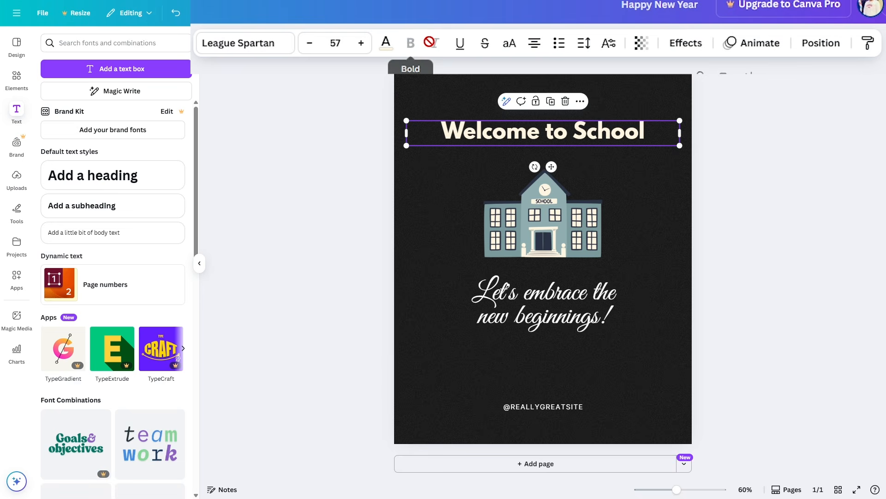
left_click(283, 44)
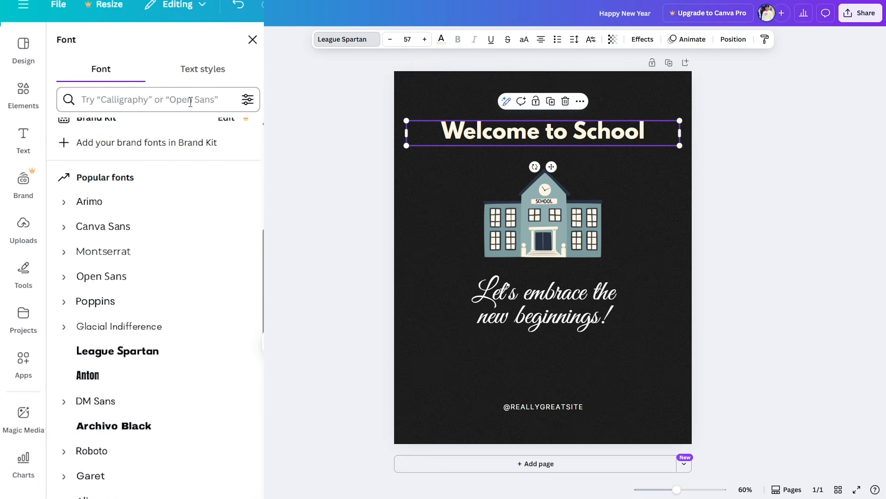
scroll(139, 217, "up", 10)
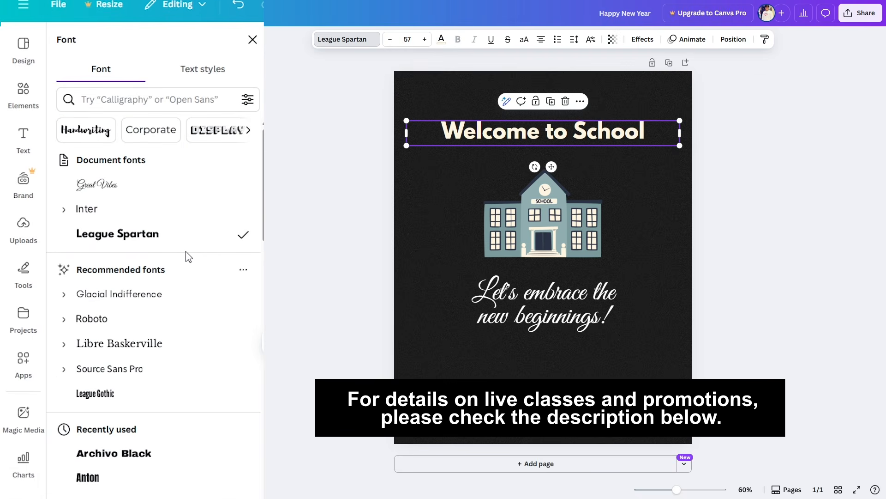
left_click(169, 297)
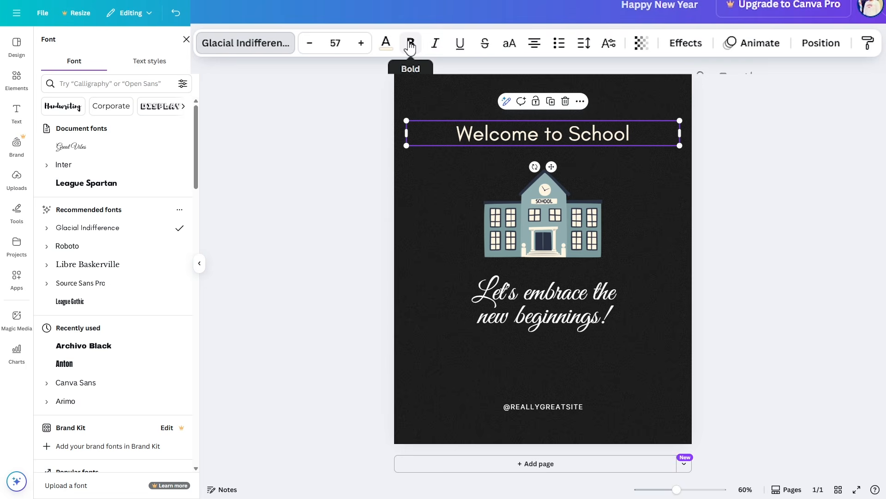
- Apply bold to the whole heading and remove it again
triple_click(490, 131)
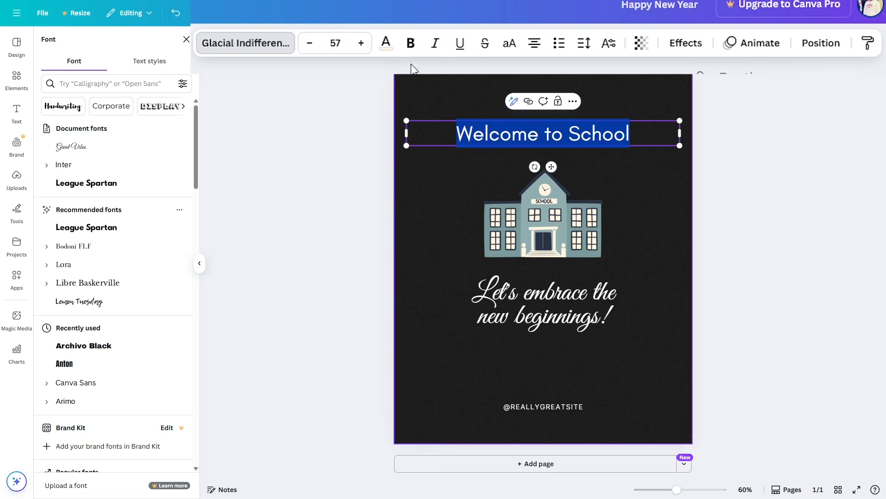
left_click(410, 48)
left_click(499, 134)
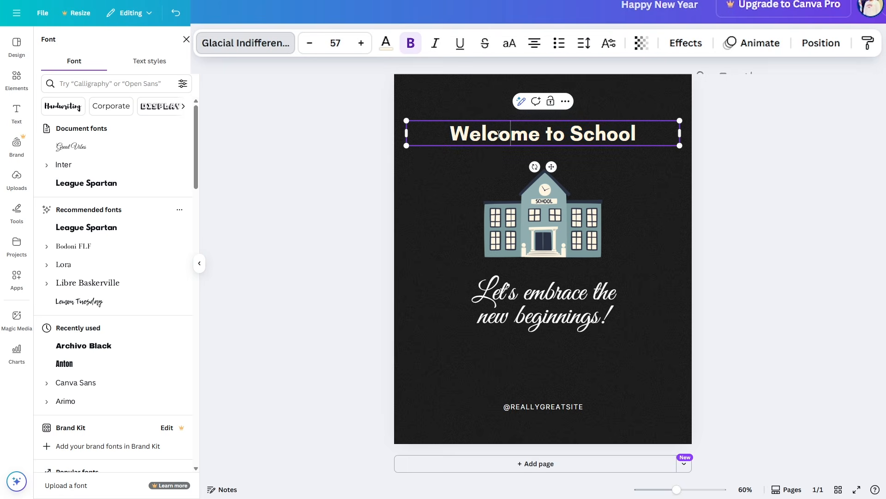
left_click_drag(449, 132, 638, 135)
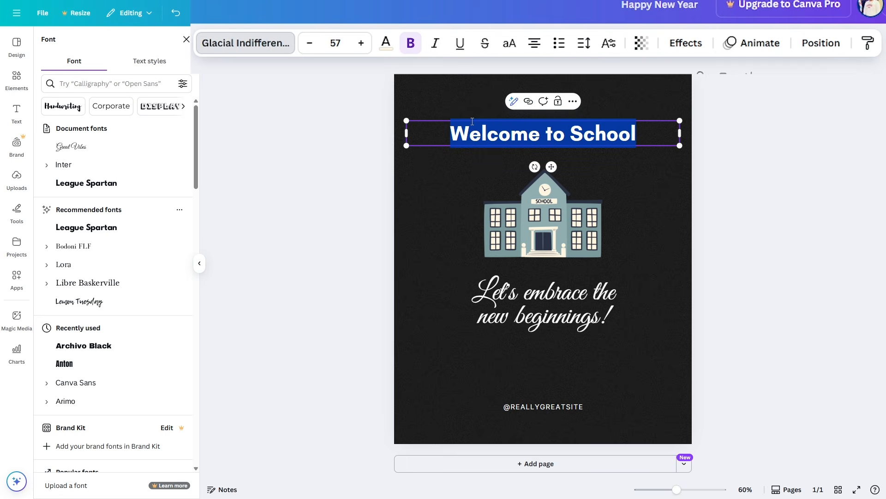
left_click(411, 43)
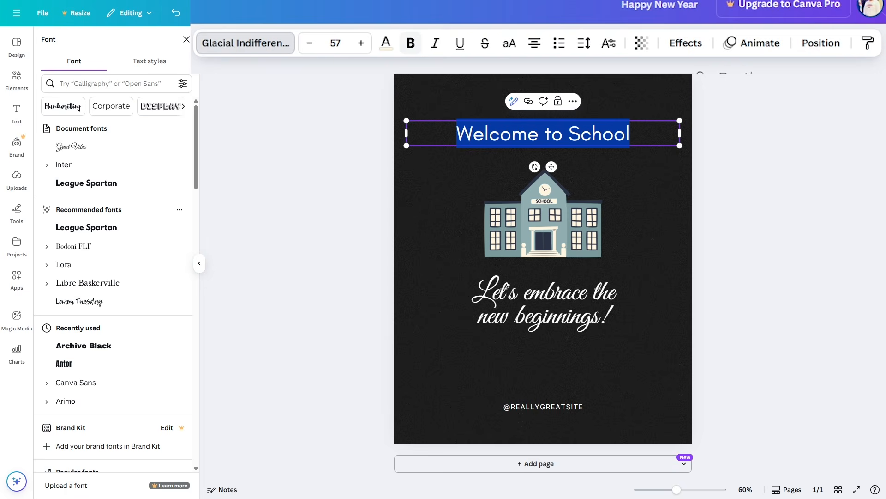
left_click(559, 139)
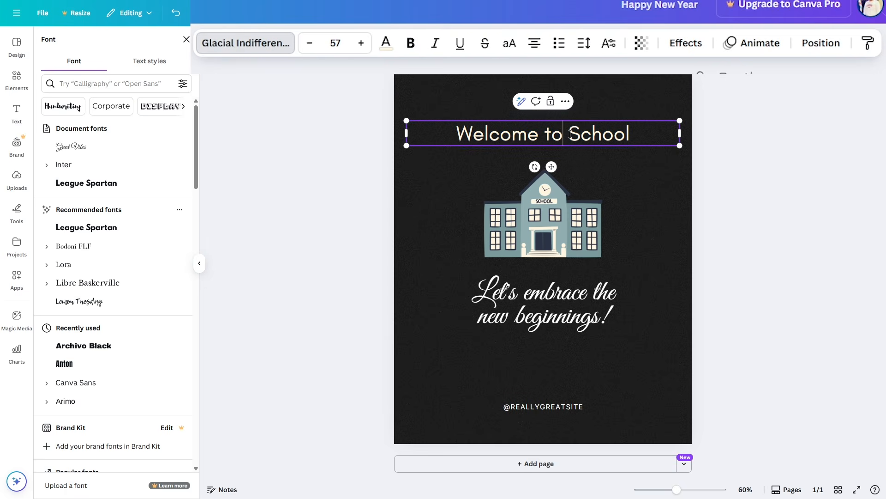
- Make only the word School in the "Welcome to School" heading bold
left_click_drag(571, 134, 633, 135)
left_click(410, 43)
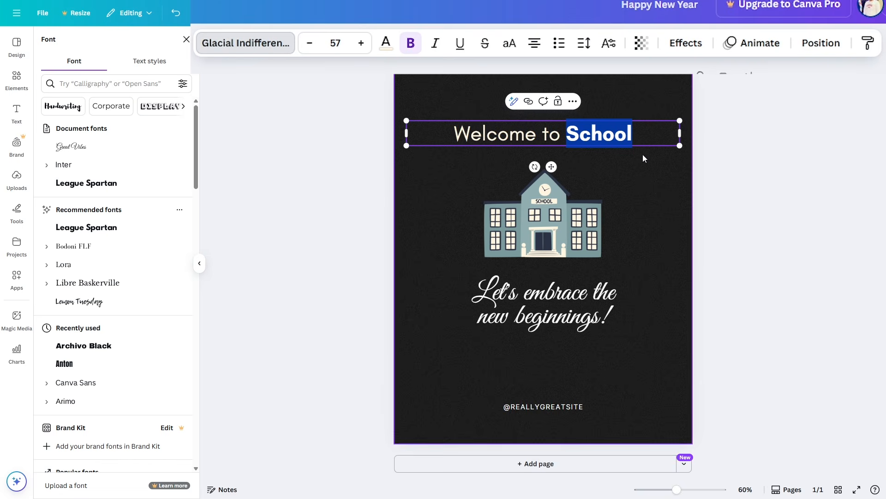
left_click(625, 135)
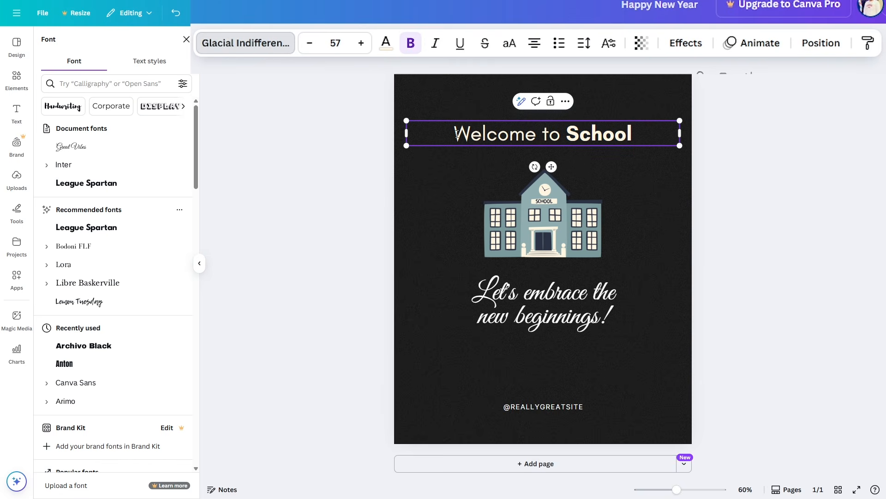
- Italicise the word Welcome in the heading and check the style options available for the "Let's embrace the new beginnings!" text
left_click_drag(457, 135, 534, 137)
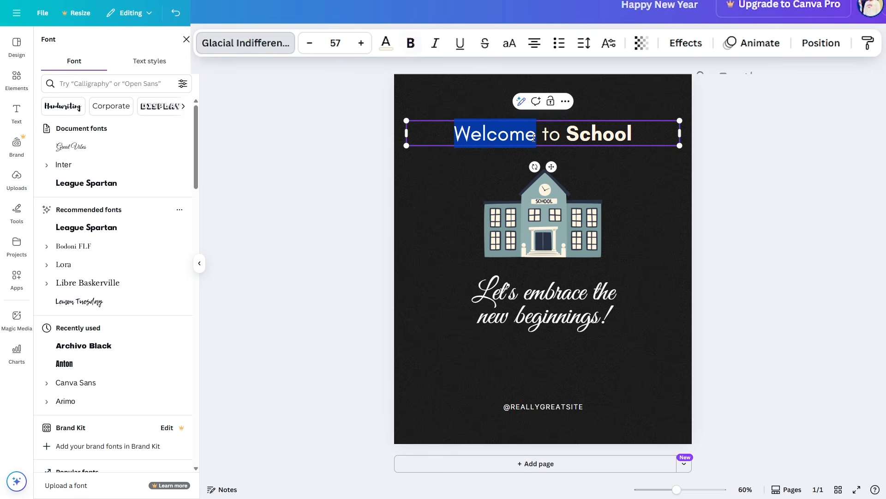
left_click(436, 44)
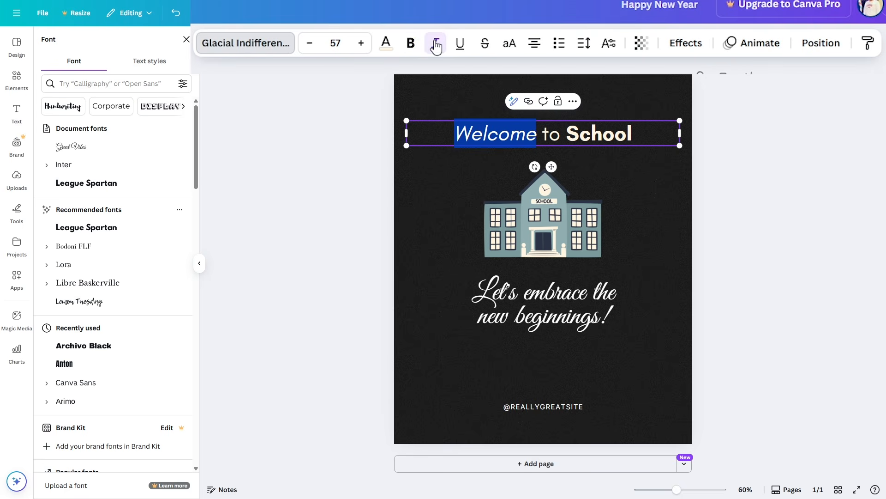
left_click(529, 323)
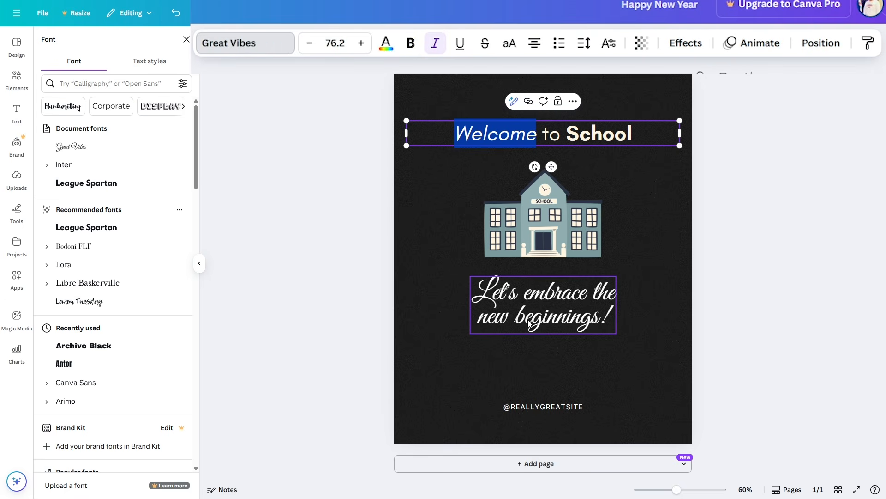
double_click(525, 306)
left_click(525, 306)
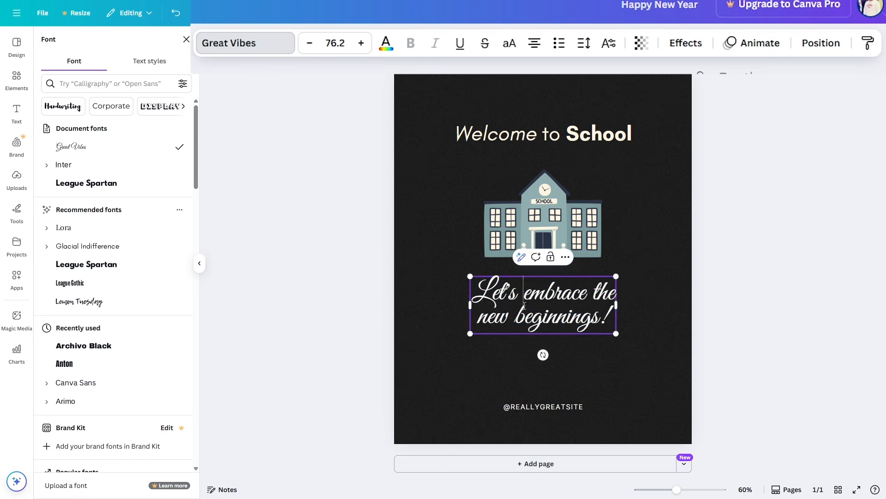
left_click(663, 297)
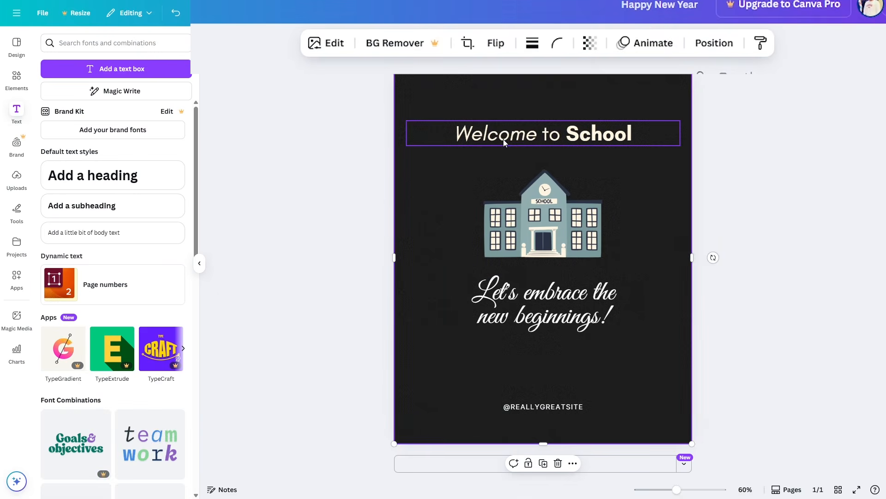
- Underline the whole "Welcome to School" heading and remove the underline again
left_click(502, 135)
left_click(501, 135)
left_click_drag(536, 140, 463, 133)
key("ctrl+a")
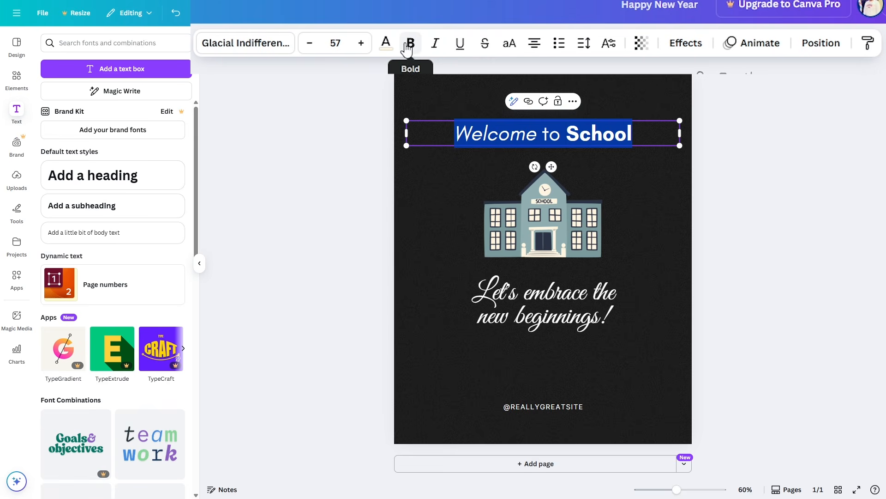
left_click(461, 46)
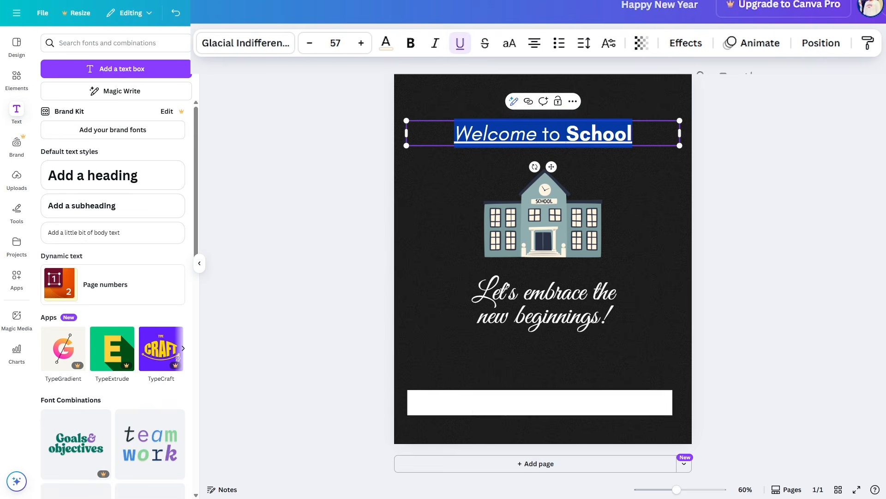
left_click(618, 132)
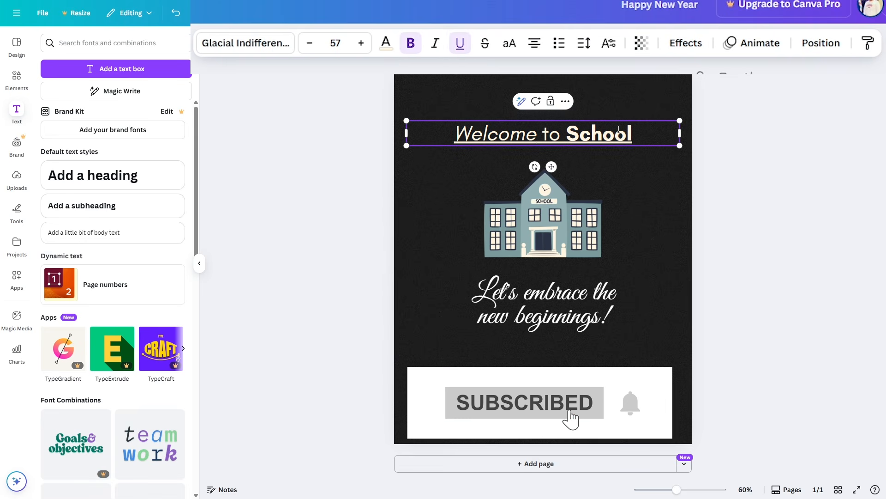
triple_click(483, 136)
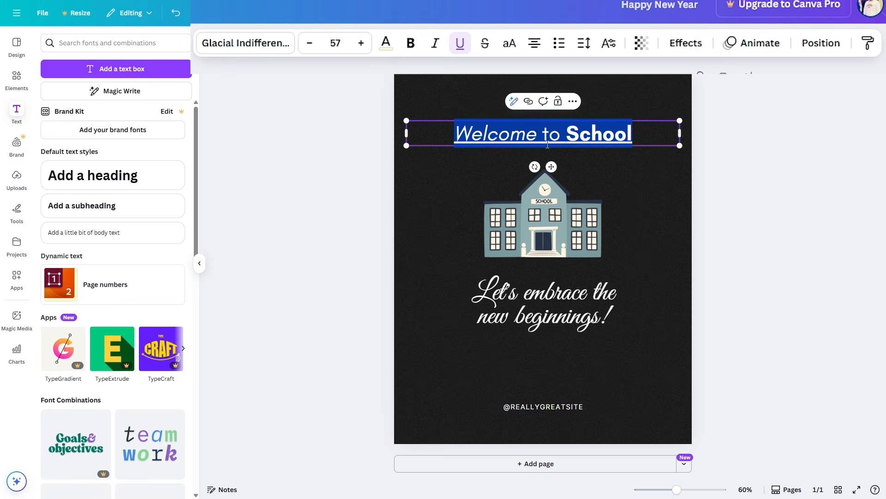
left_click(461, 44)
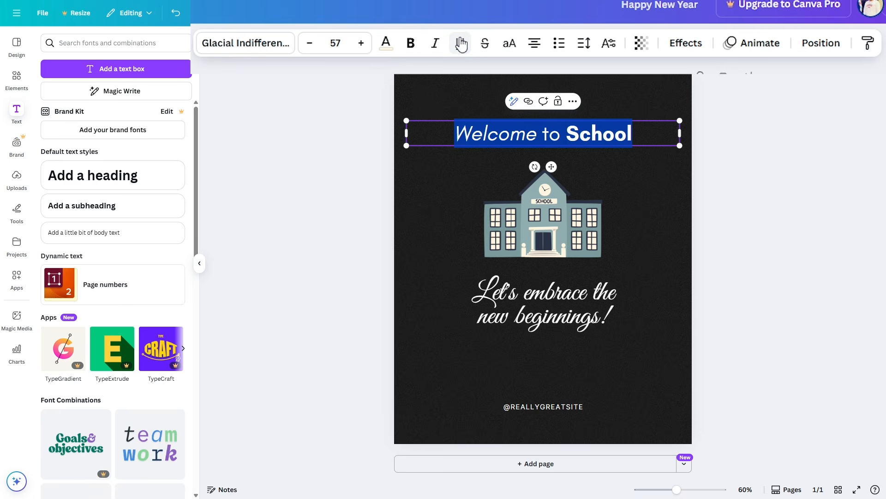
- Apply strikethrough and uppercase to the whole heading and remove both again
left_click(488, 52)
left_click(444, 171)
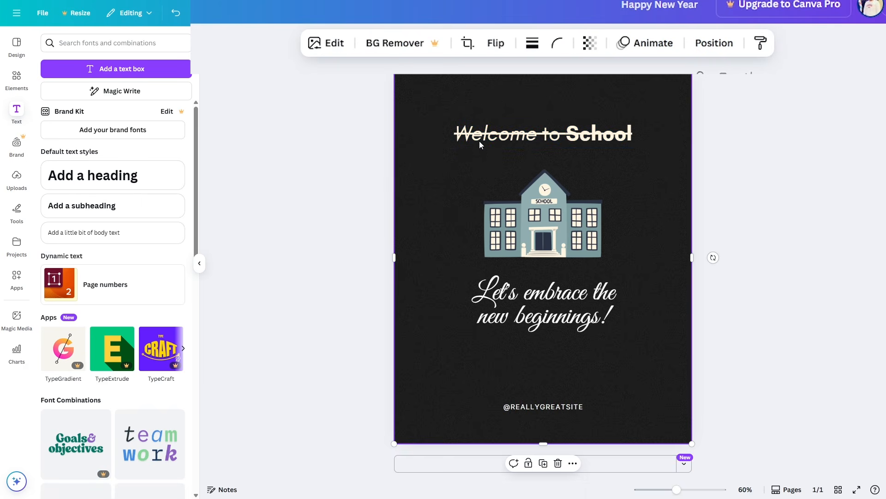
double_click(537, 133)
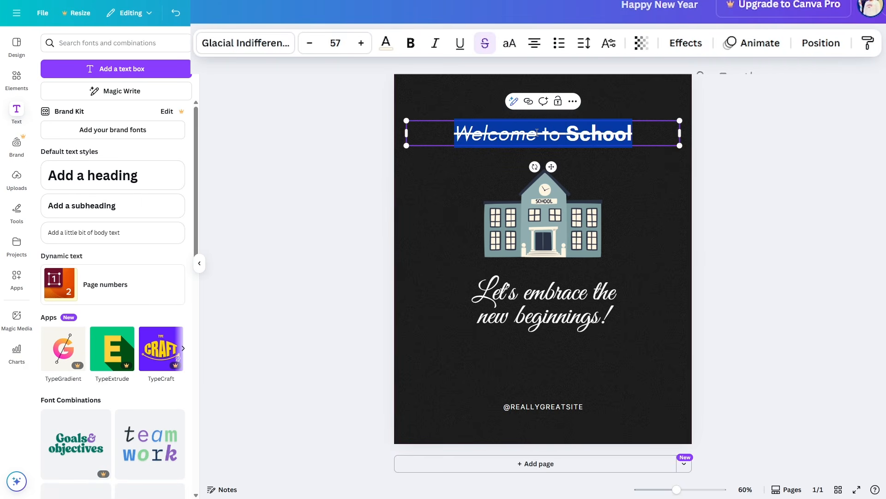
left_click(512, 44)
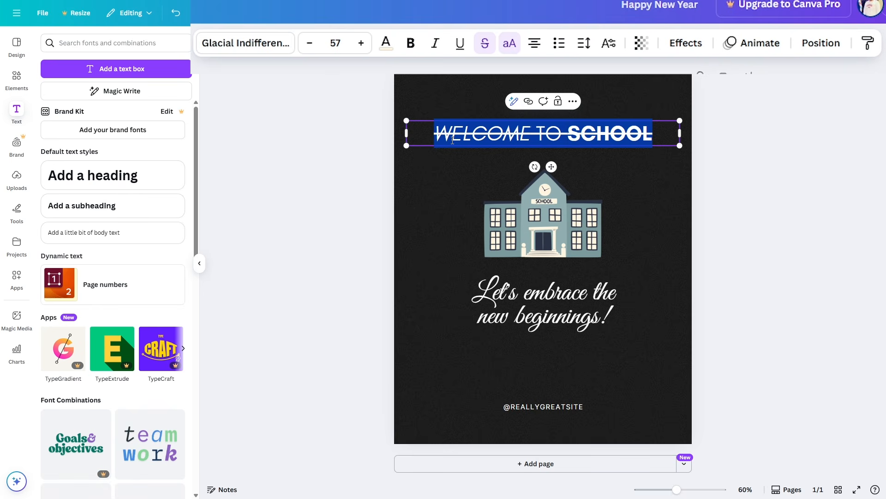
left_click(485, 43)
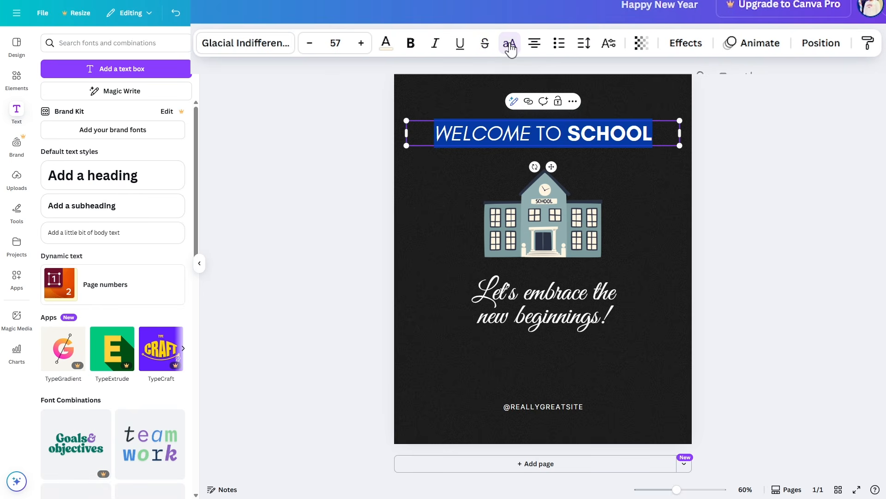
left_click(510, 43)
- Convert the whole "Welcome to School" heading to uppercase
left_click(475, 135)
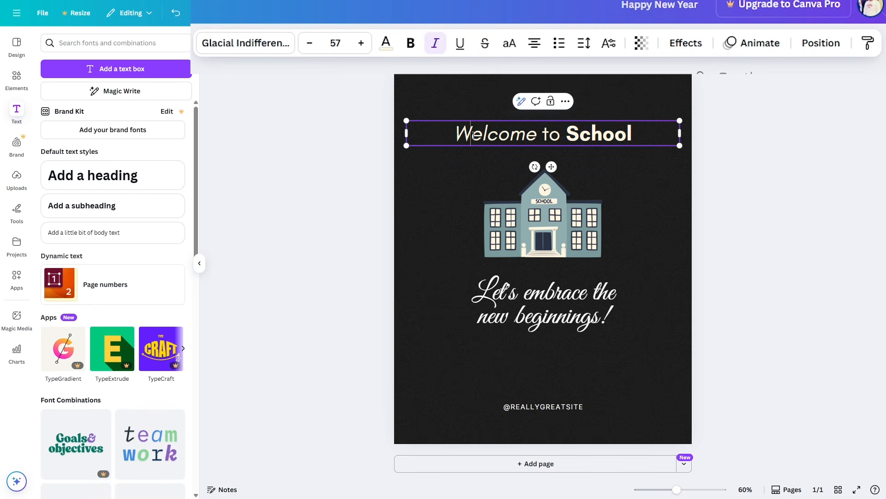
left_click_drag(460, 135, 633, 135)
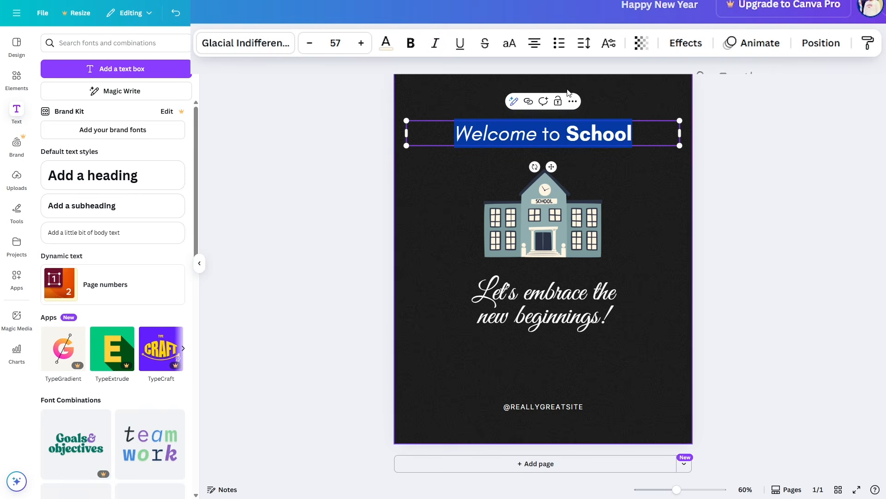
left_click(508, 45)
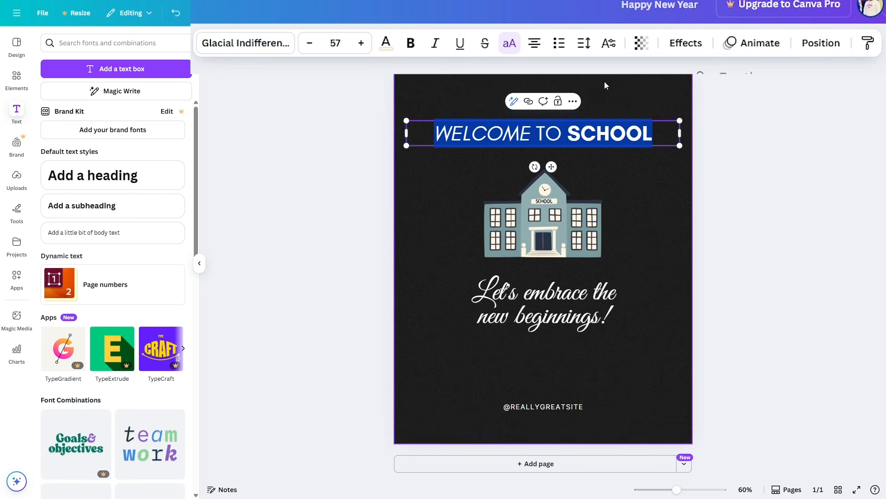
- Left-align the "Let's embrace the new beginnings!" text and return it to centre alignment
left_click(560, 301)
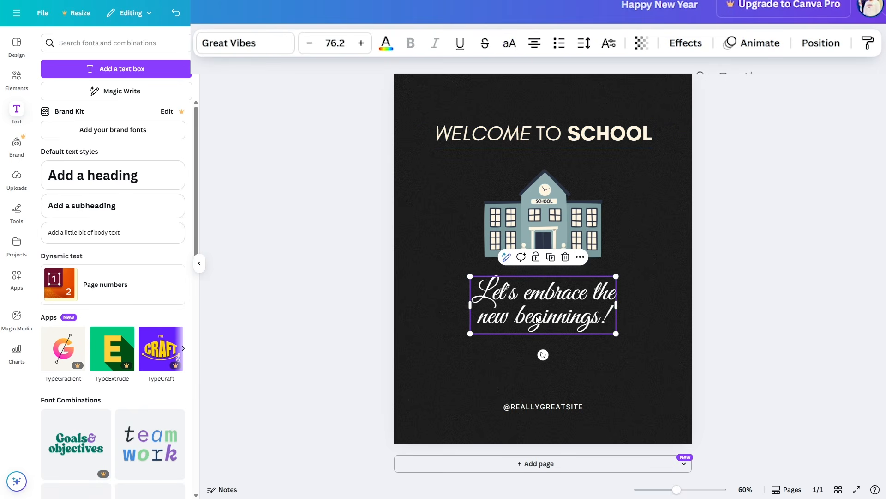
left_click(535, 317)
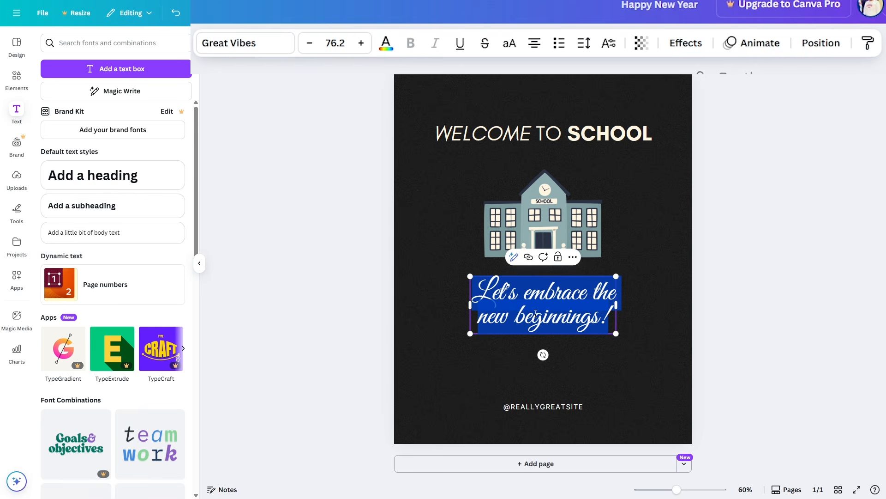
left_click(537, 317)
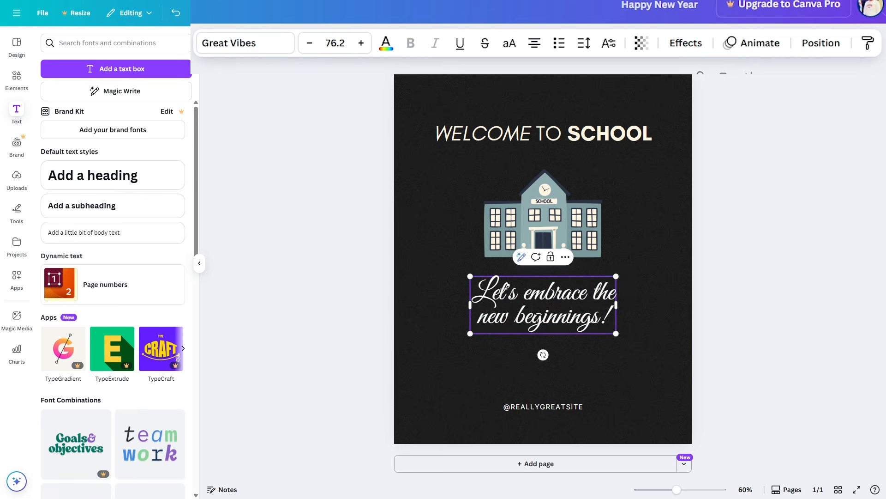
key("ctrl+a")
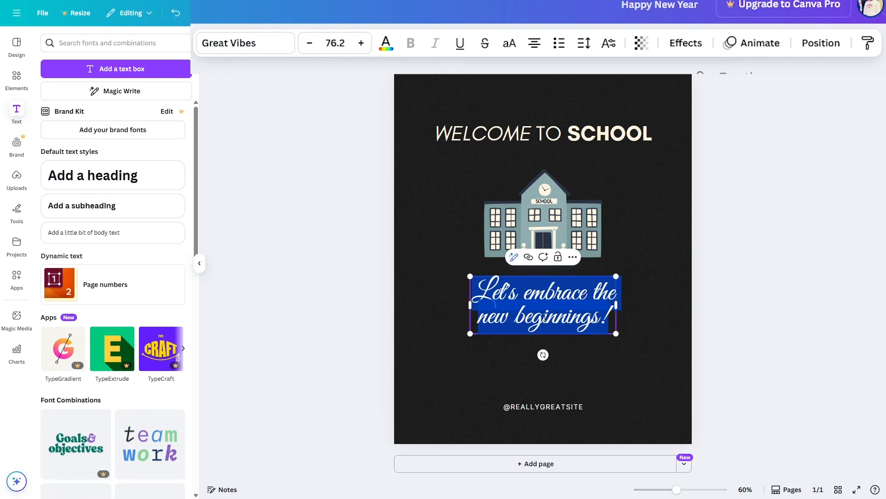
left_click(536, 46)
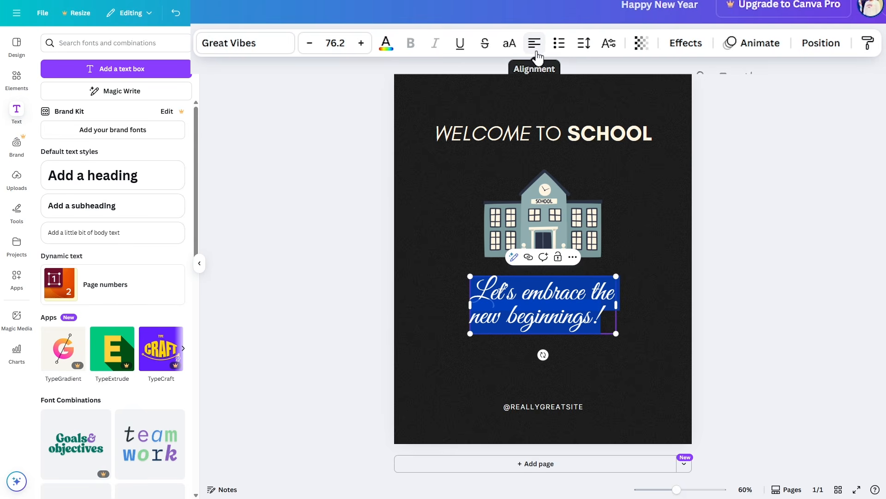
left_click(484, 302)
left_click(633, 310)
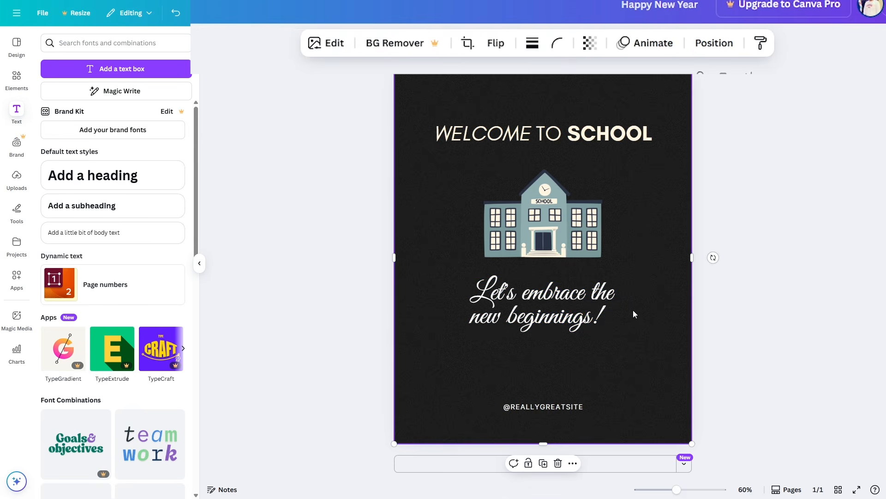
left_click(516, 298)
left_click(516, 299)
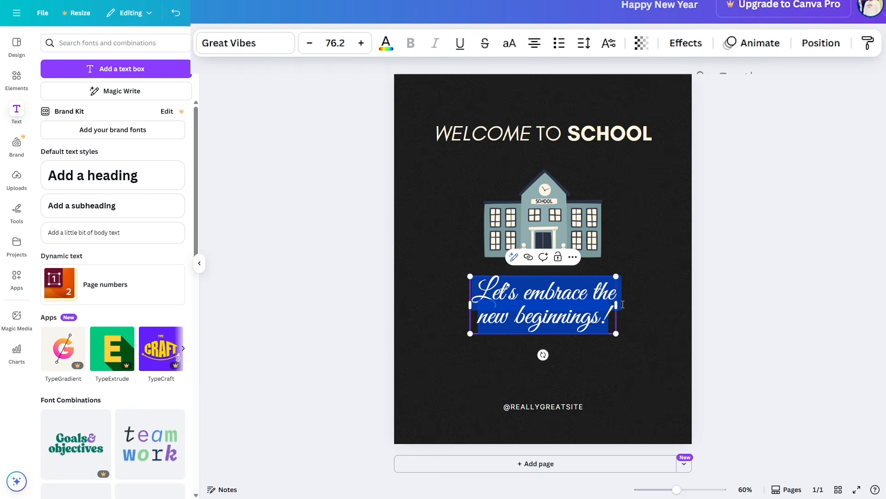
left_click(639, 317)
- Try right, left and justified alignment on the "Let's embrace the new beginnings!" text
left_click(595, 314)
left_click(595, 314)
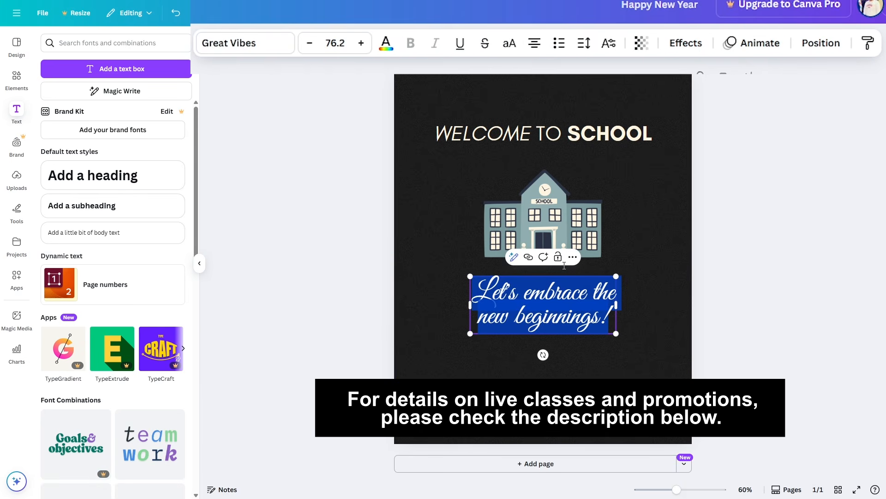
left_click(534, 46)
left_click(535, 46)
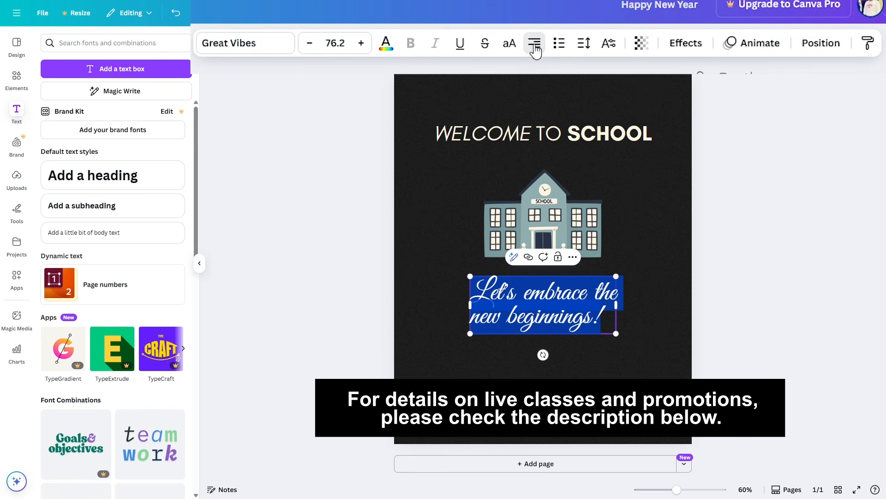
left_click(534, 46)
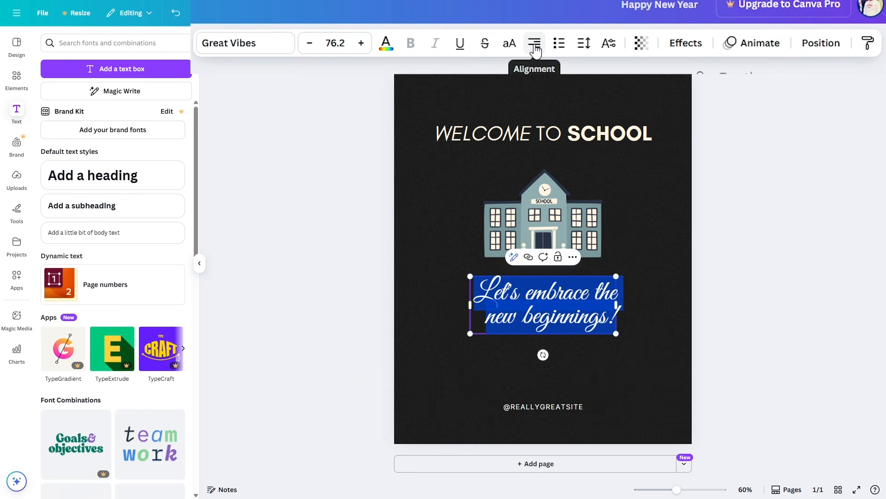
left_click(534, 44)
left_click(535, 43)
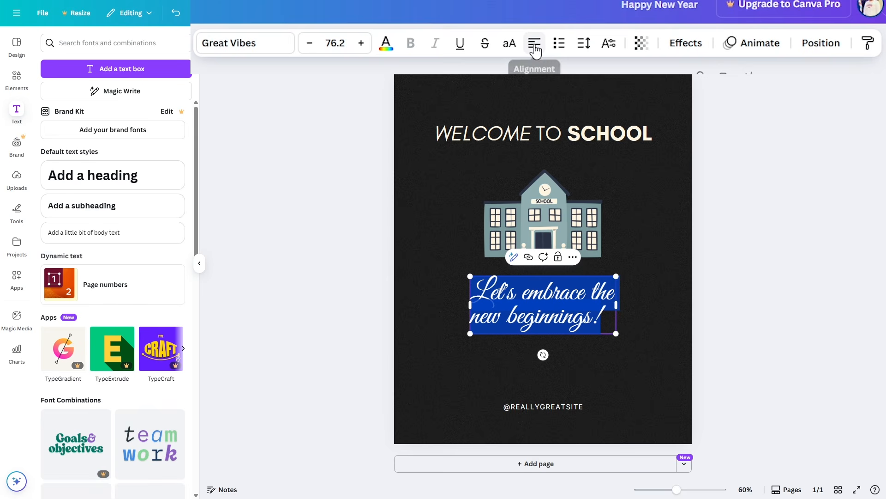
left_click(534, 44)
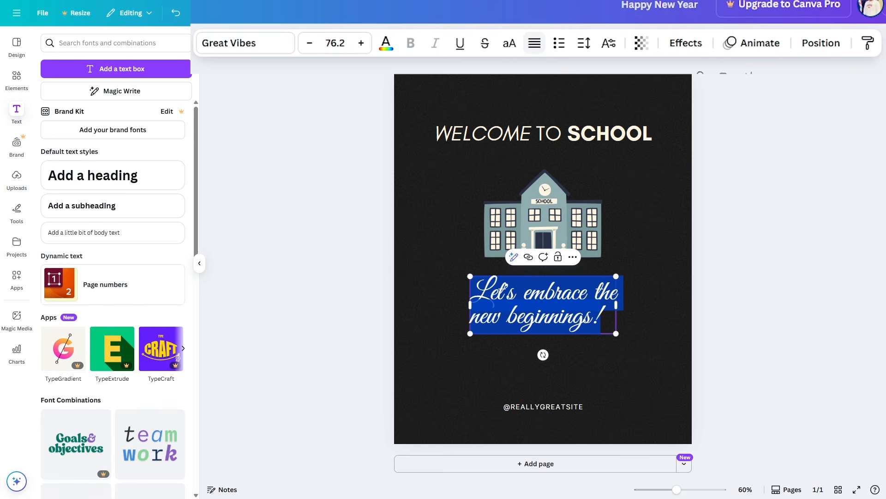
- Set the "Let's embrace the new beginnings!" text to centre alignment and deselect it
left_click(641, 293)
left_click(583, 307)
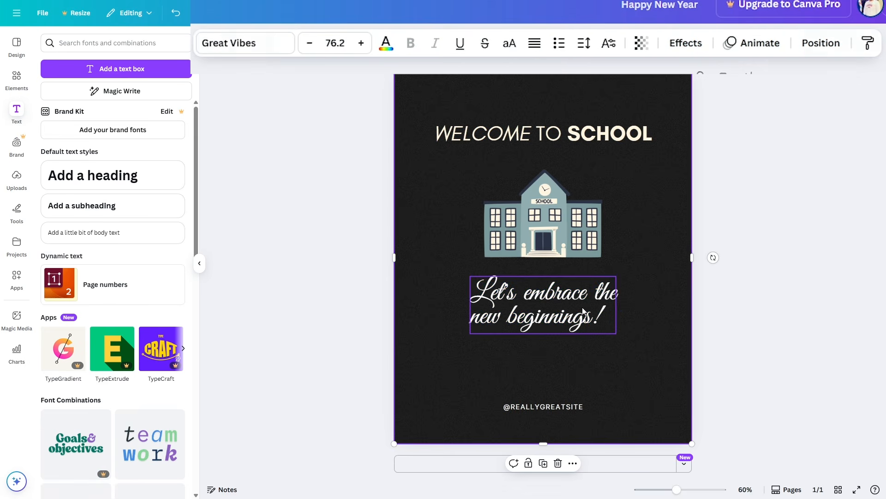
left_click(583, 307)
left_click(534, 44)
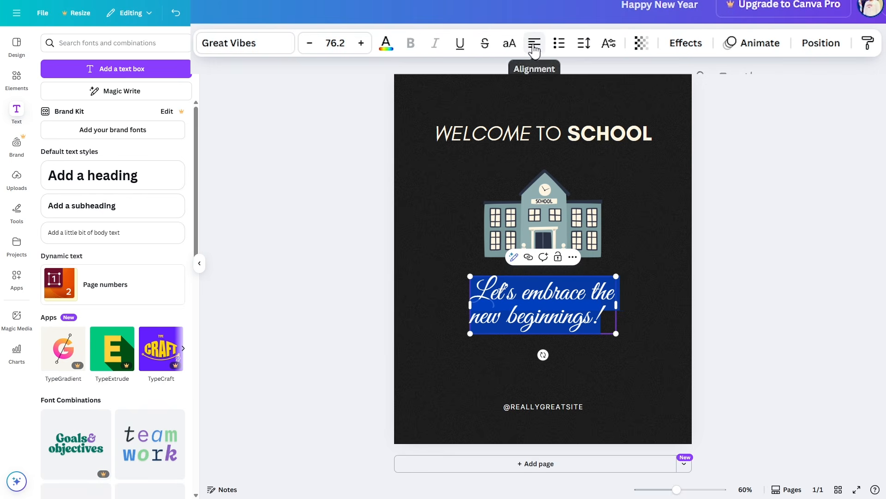
left_click(535, 44)
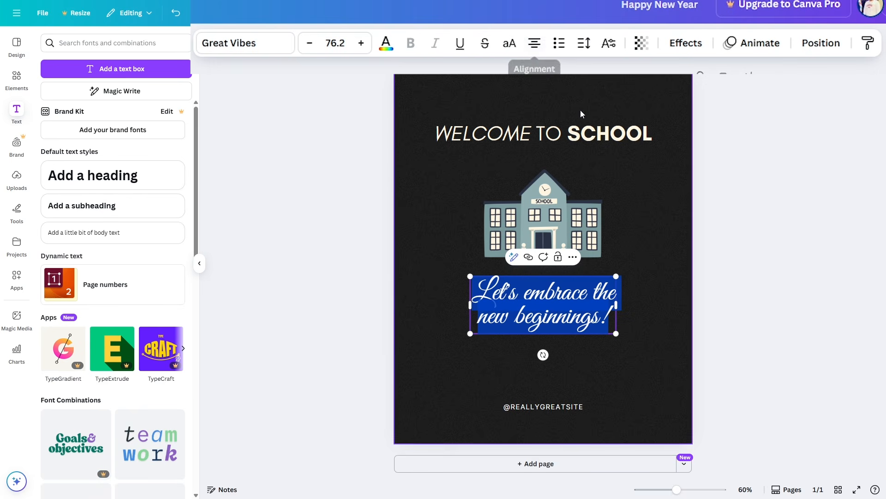
left_click(733, 248)
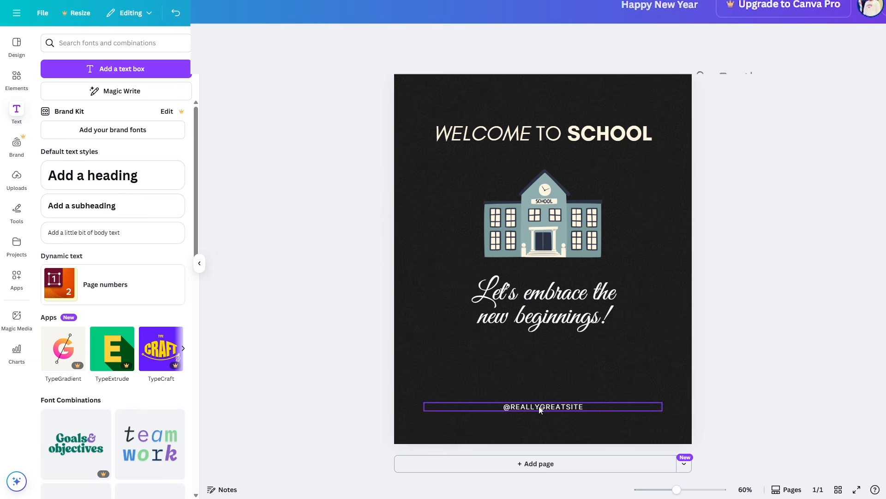
left_click_drag(539, 406, 539, 352)
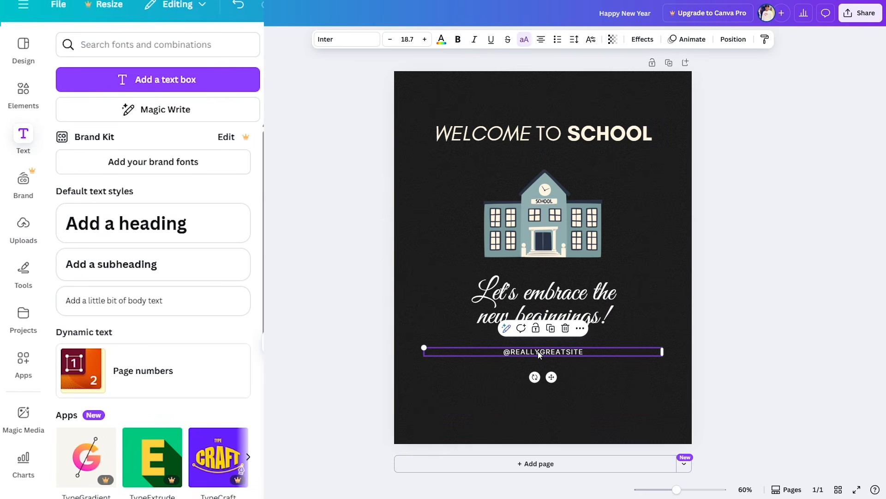
key("Delete")
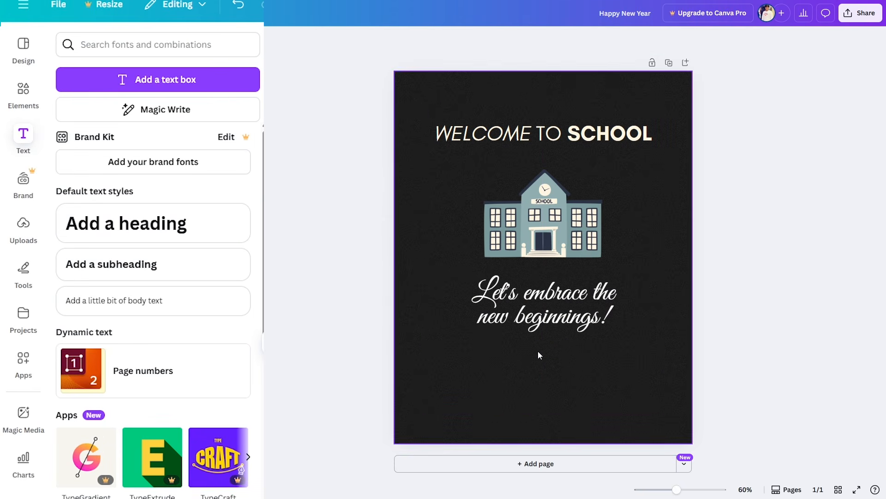
left_click(112, 276)
left_click(126, 310)
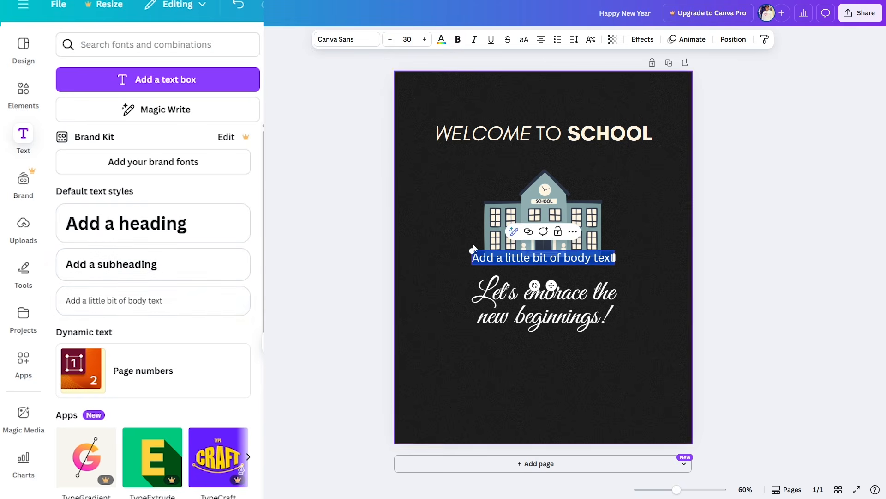
left_click_drag(551, 285, 554, 372)
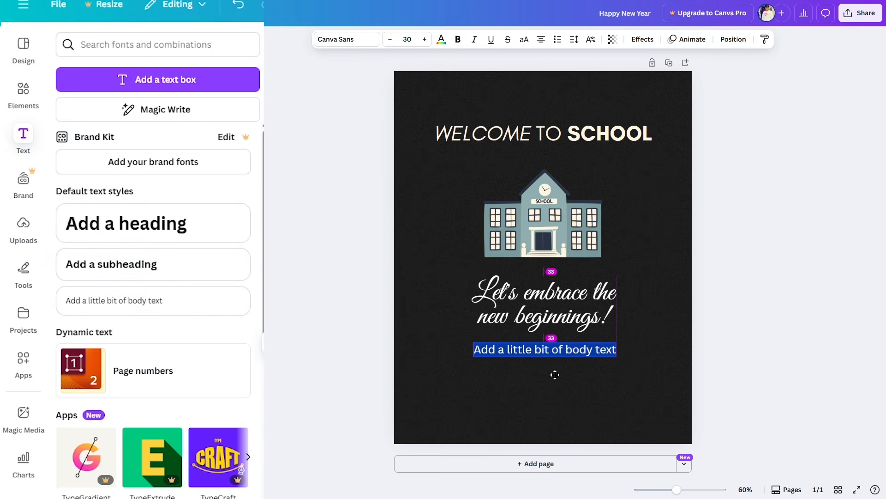
- Colour the new body text cream from the document colours and replace its wording with "July 08"
triple_click(550, 354)
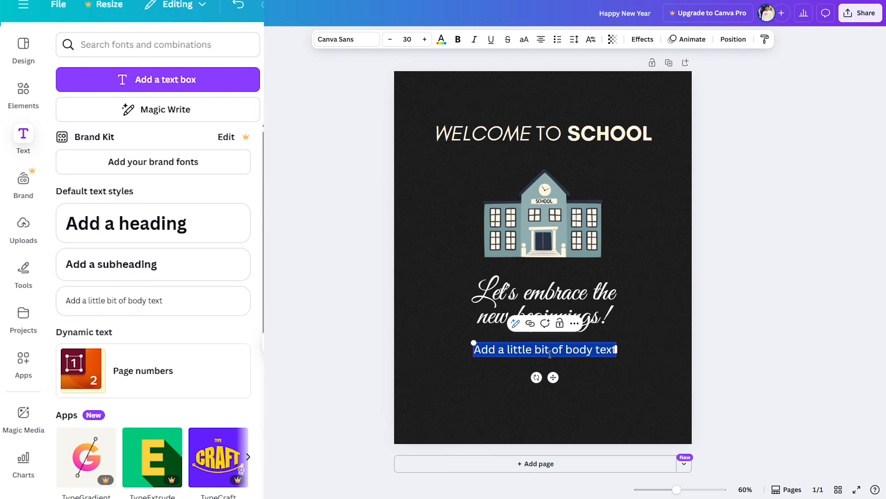
left_click(441, 39)
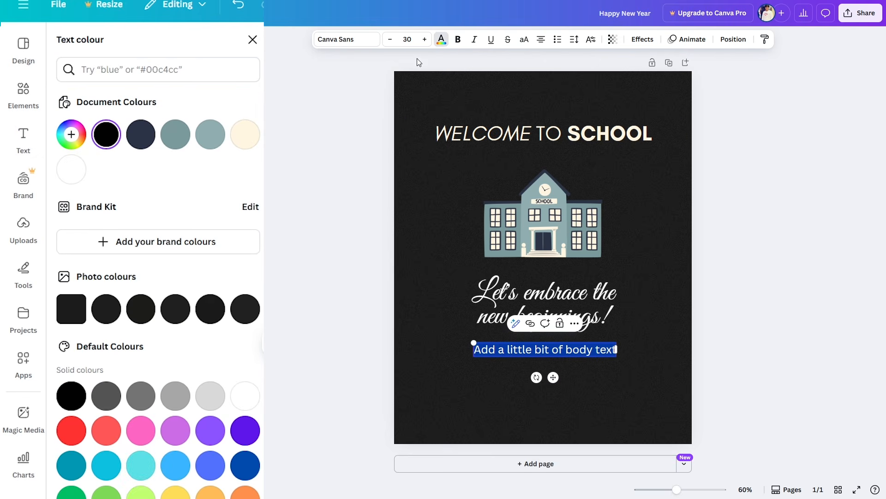
left_click(241, 147)
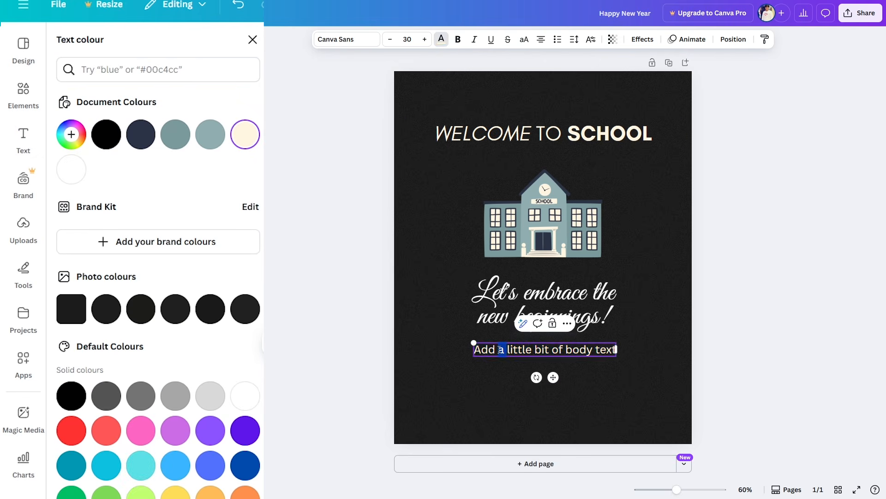
type("July 08")
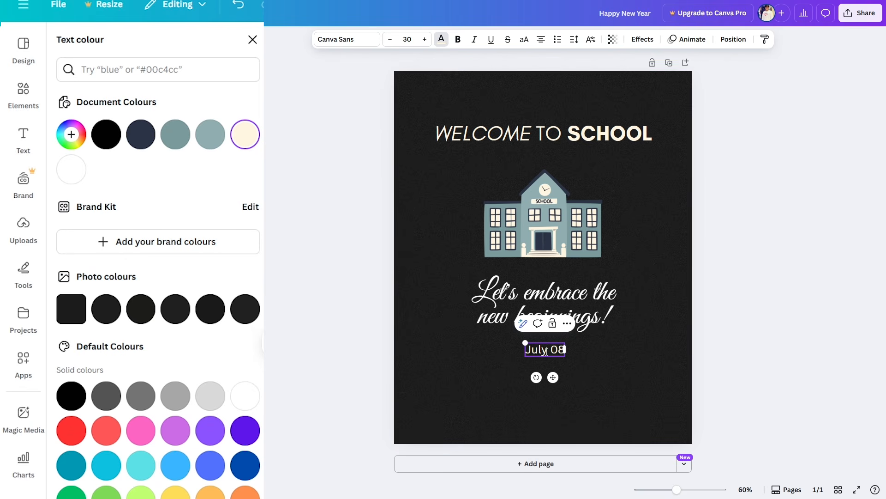
left_click(601, 368)
- Duplicate the "July 08" text, stack the two copies directly under each other and remove the surplus copy
left_click(549, 351)
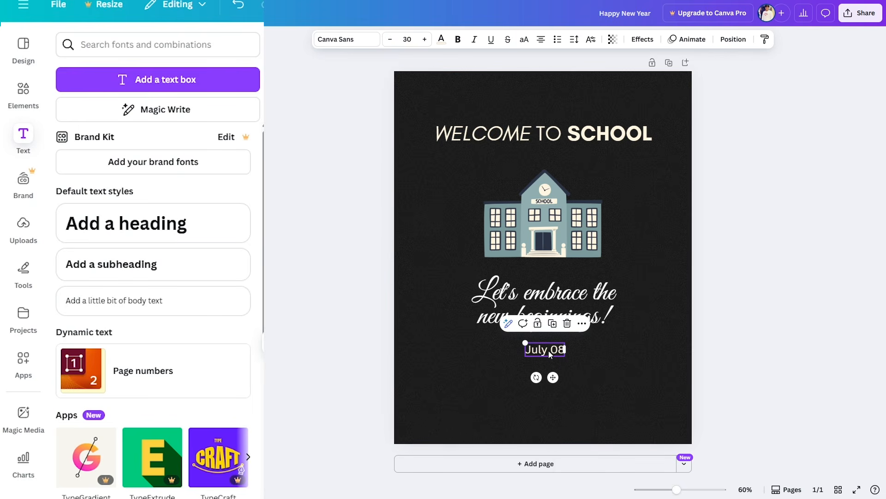
key("ctrl+d")
left_click_drag(555, 355, 544, 380)
key("ctrl+d")
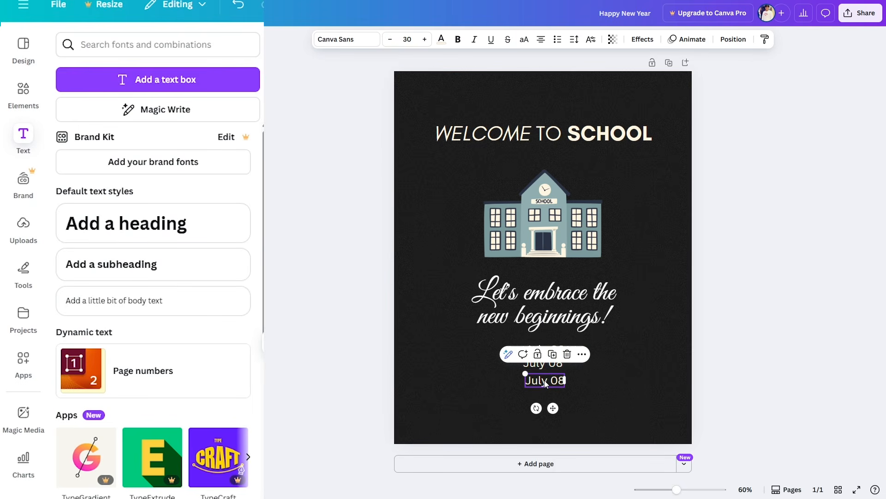
key("Delete")
left_click(543, 349)
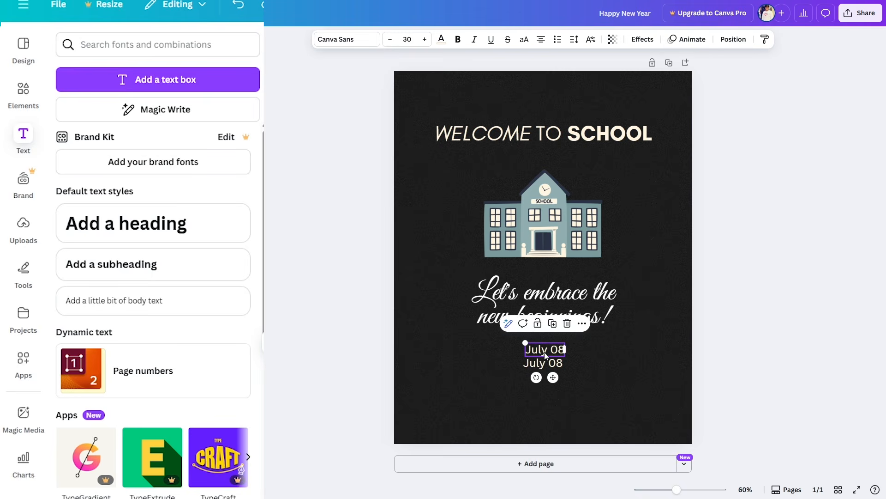
left_click_drag(543, 350, 543, 351)
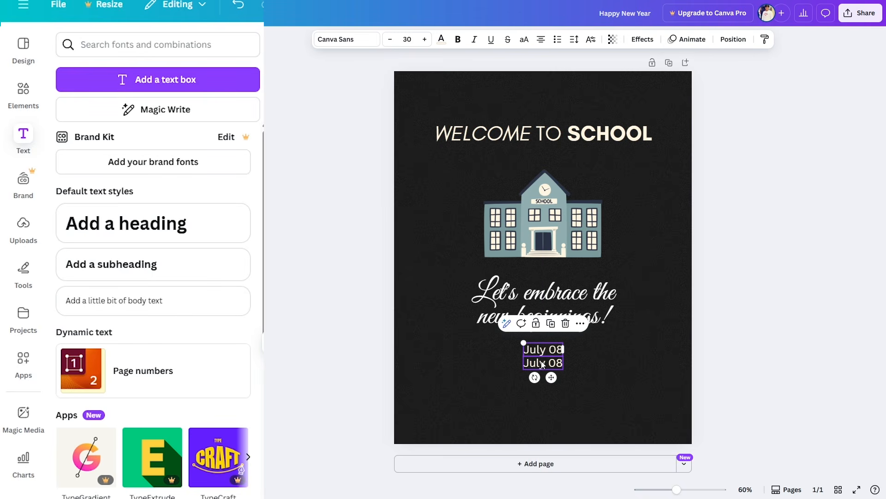
- Change the lower "July 08" copy to read "Time: 9:00AM"
double_click(542, 363)
type("Time")
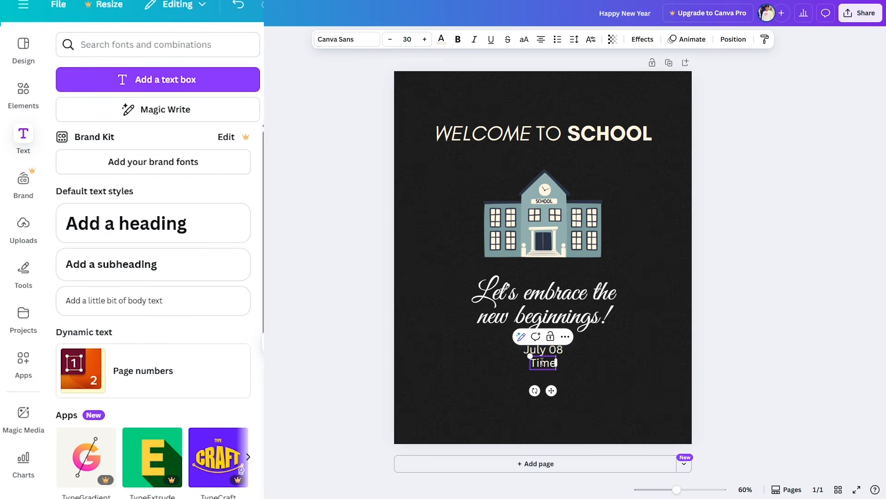
type(": 9")
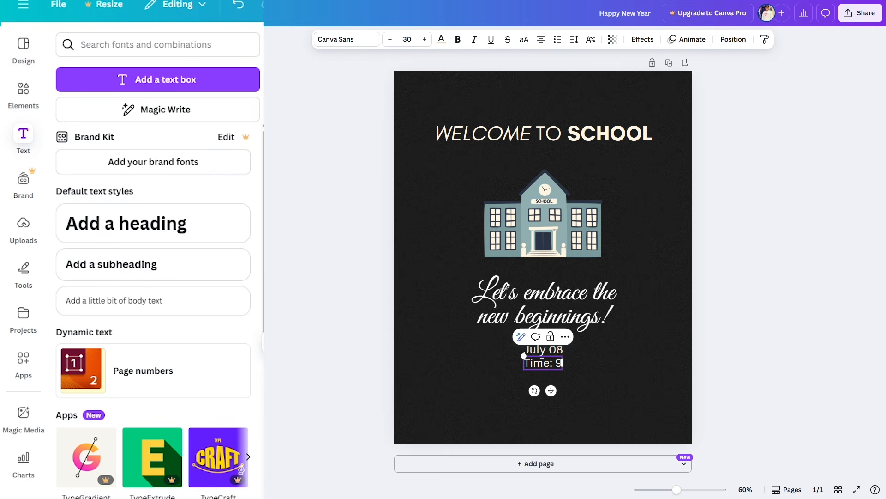
type(":00AM")
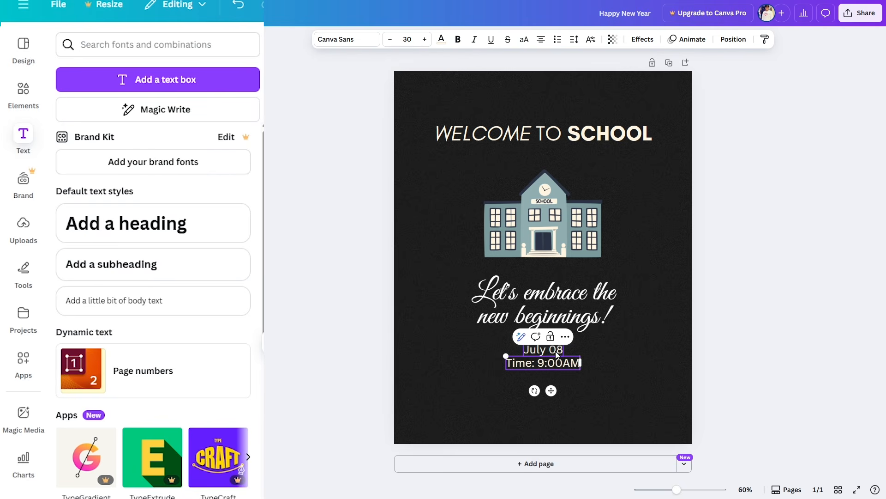
- Prefix the upper "July 08" text with "Date:" and move it slightly up, away from the time text
double_click(557, 354)
left_click(536, 350)
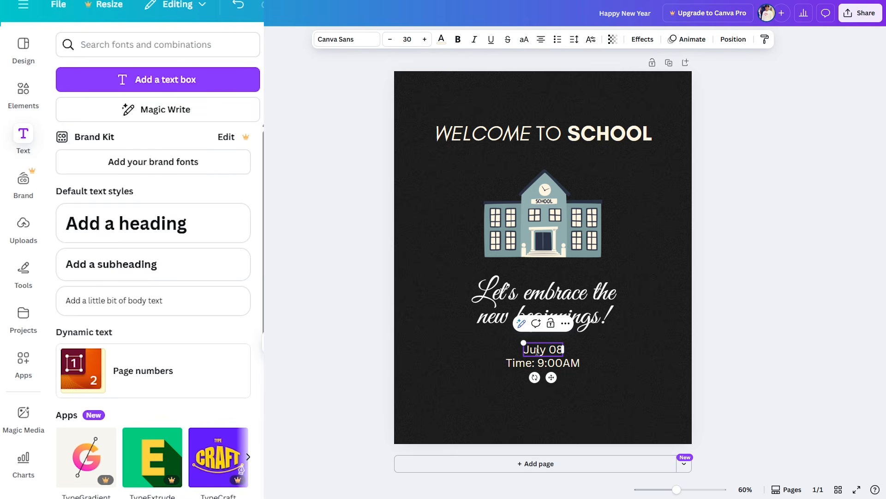
type("Date")
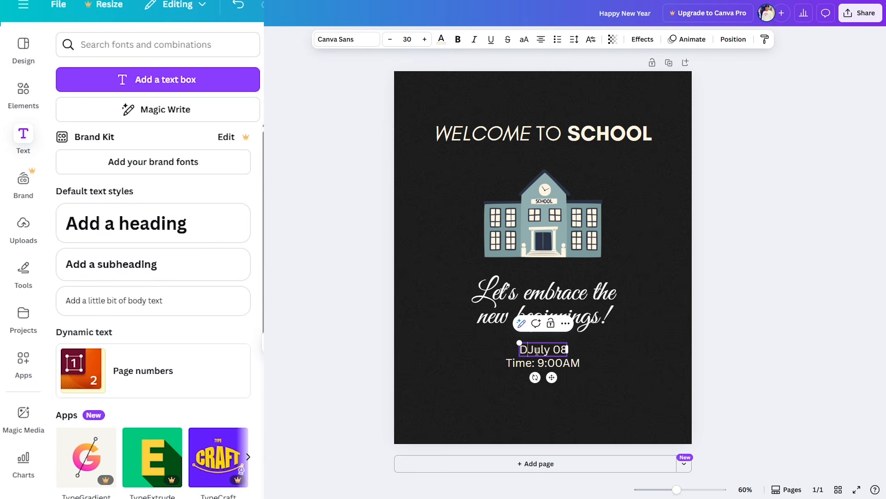
type(":")
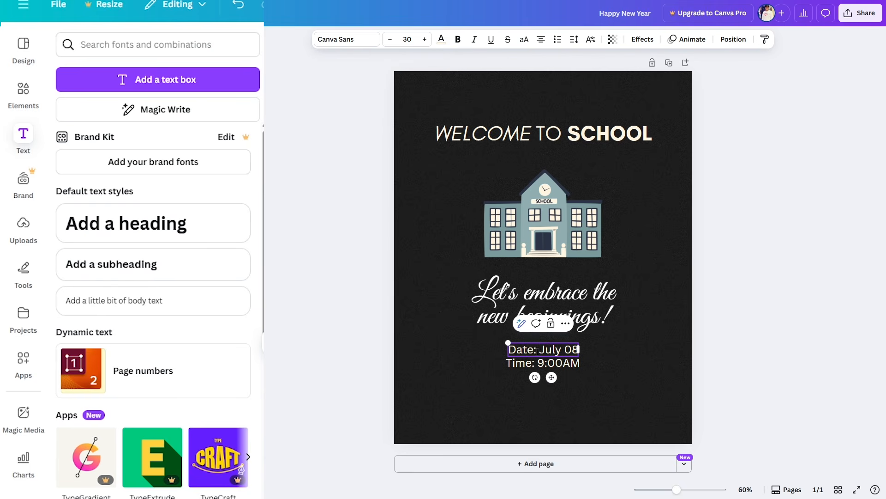
left_click(602, 365)
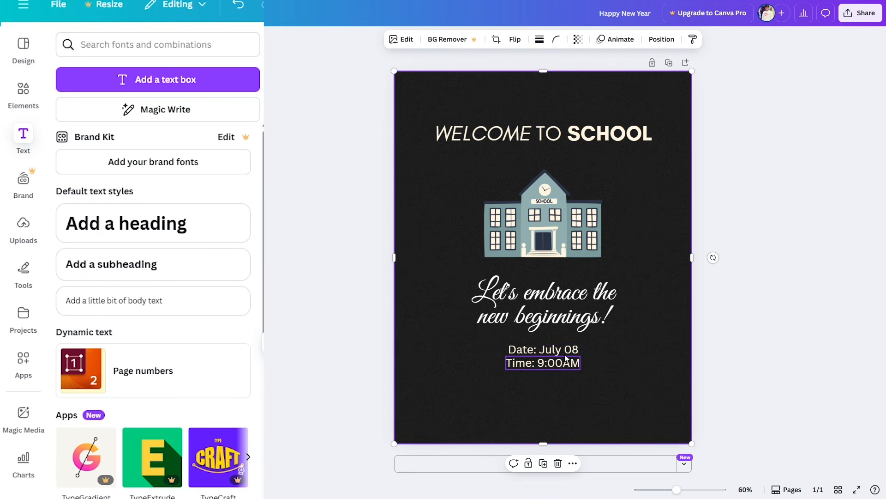
left_click_drag(558, 352, 556, 346)
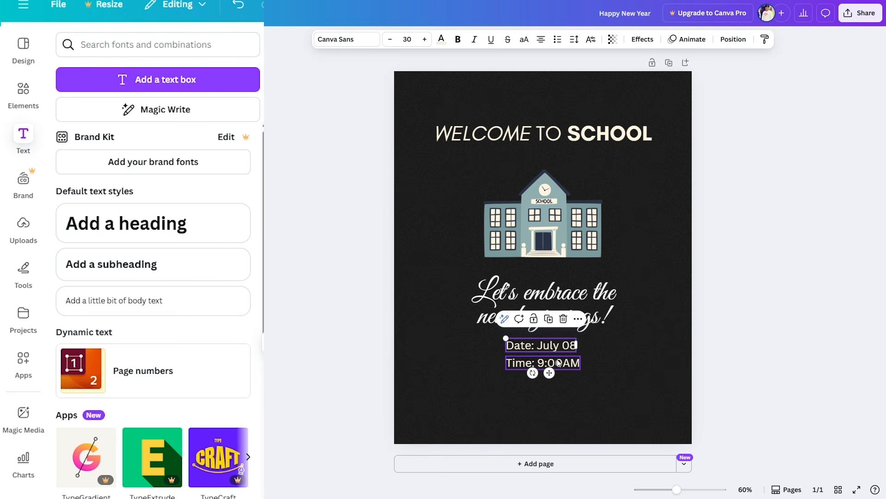
- Cut "Time: 9:00AM" from its own text box and paste it as a second line under "Date: July 08"
left_click(558, 363)
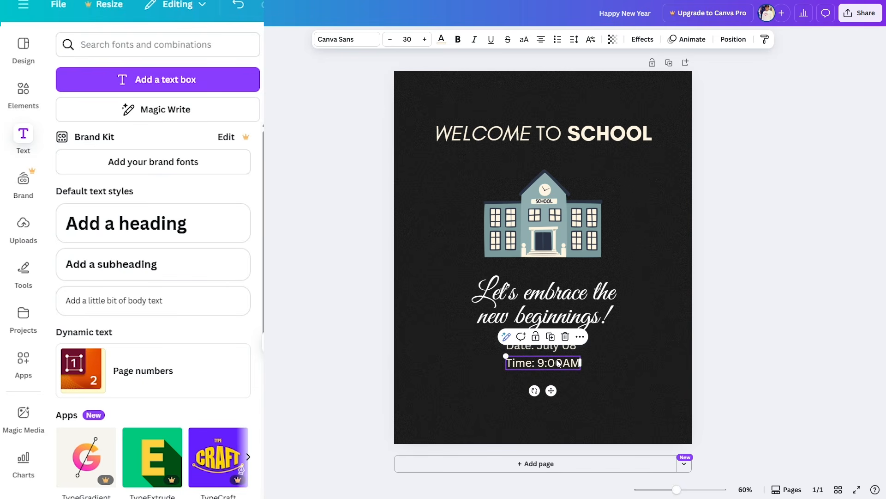
double_click(543, 362)
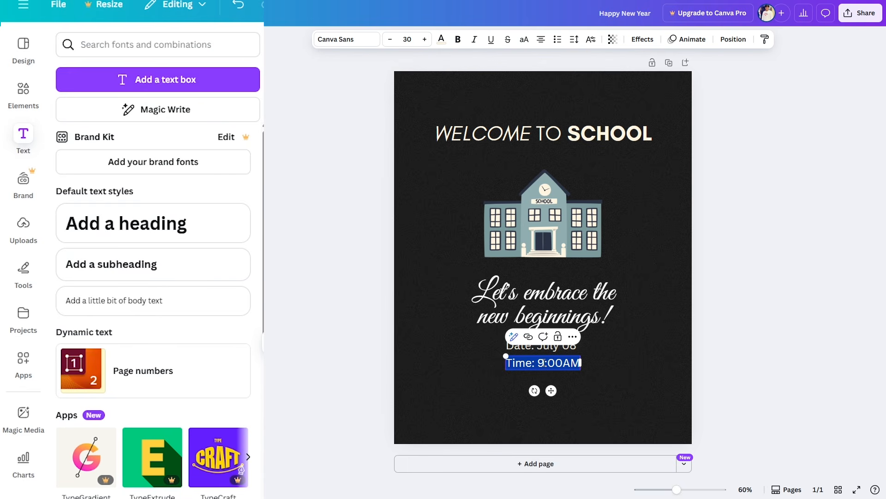
key("ctrl+x")
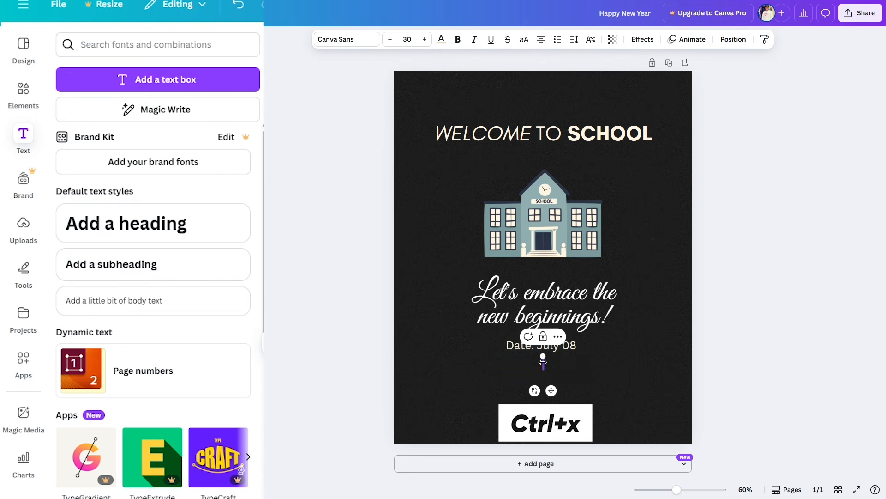
left_click(569, 367)
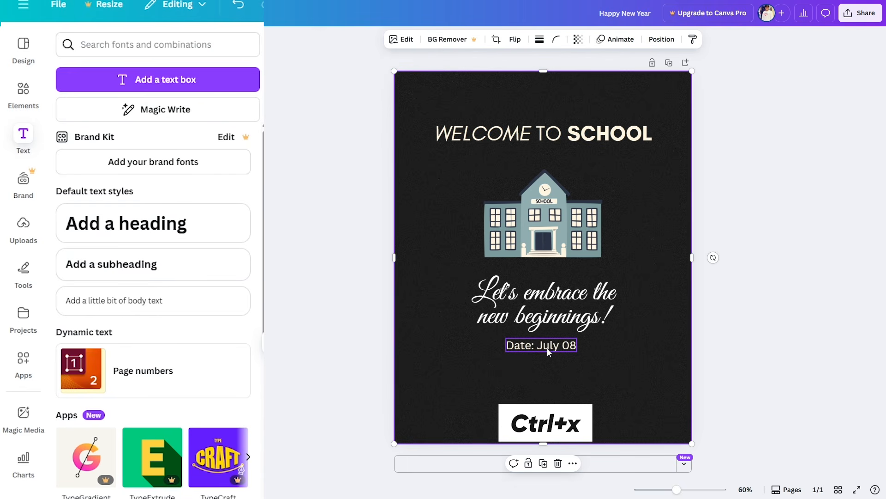
left_click(547, 349)
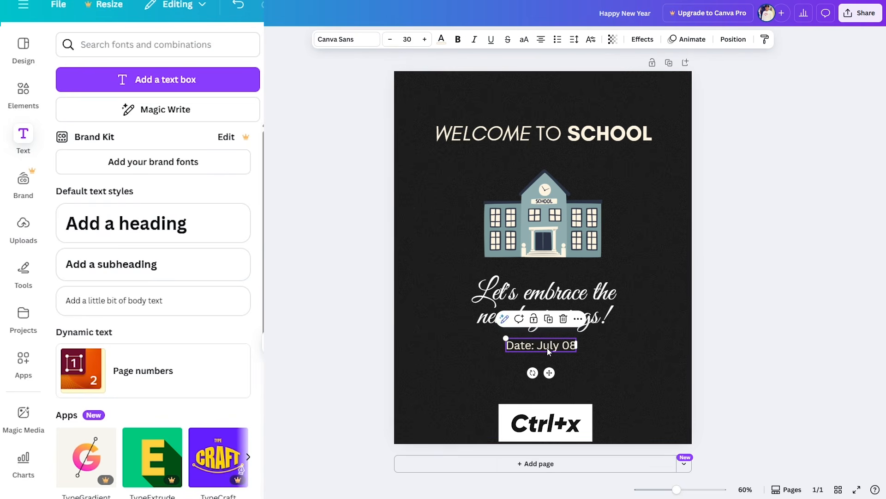
left_click(572, 346)
key("ctrl+v")
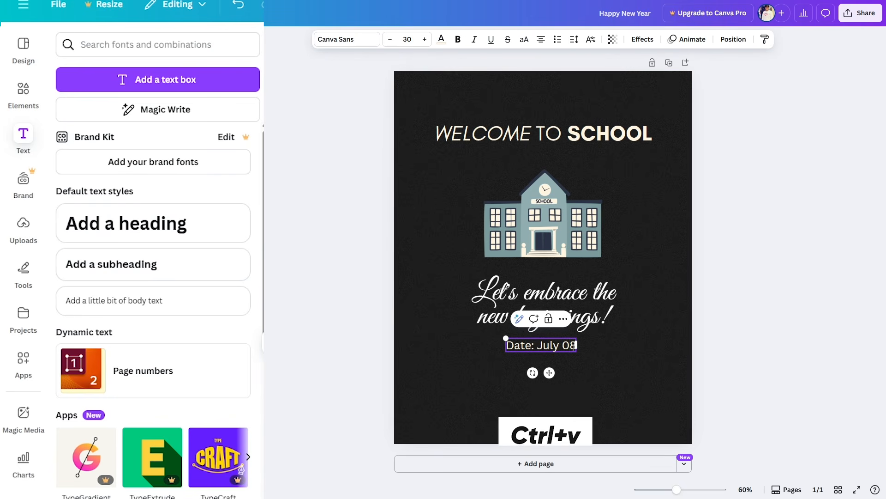
key("Return")
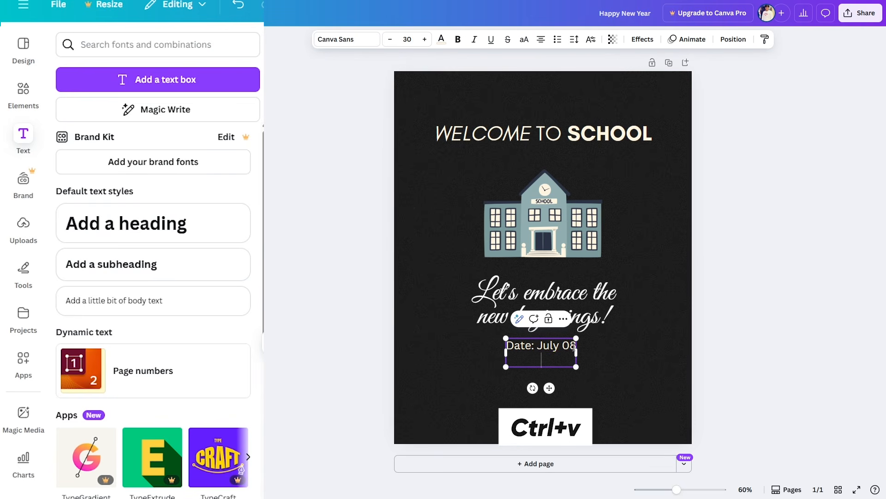
key("ctrl+v")
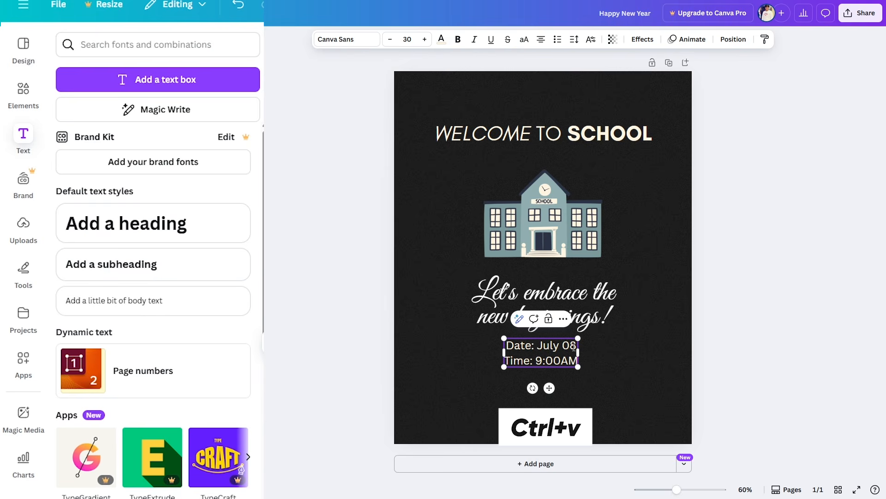
left_click(589, 374)
- Centre the combined date and time text box on the page and format both lines as a bulleted list
left_click(519, 353)
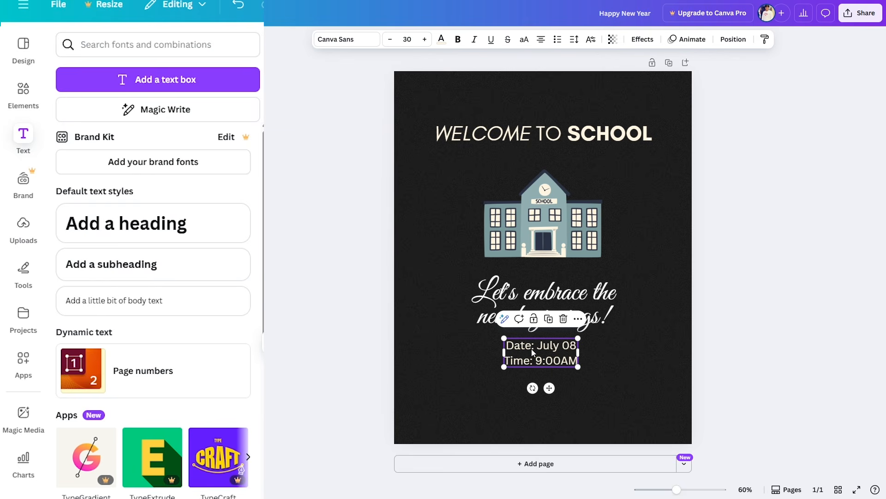
left_click_drag(532, 352, 534, 356)
triple_click(536, 358)
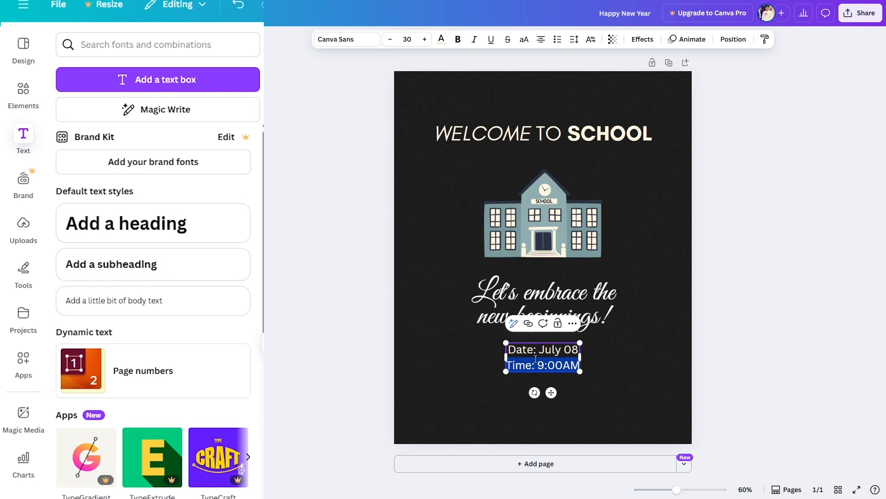
key("ctrl+a")
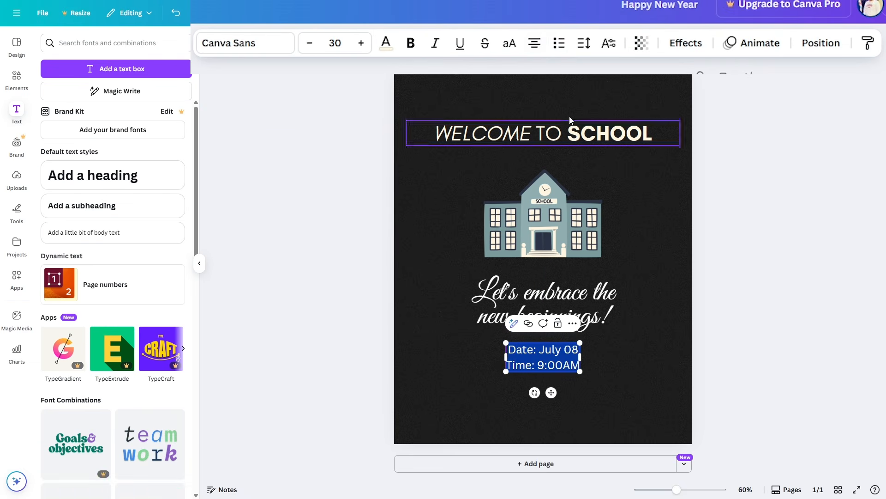
left_click(560, 44)
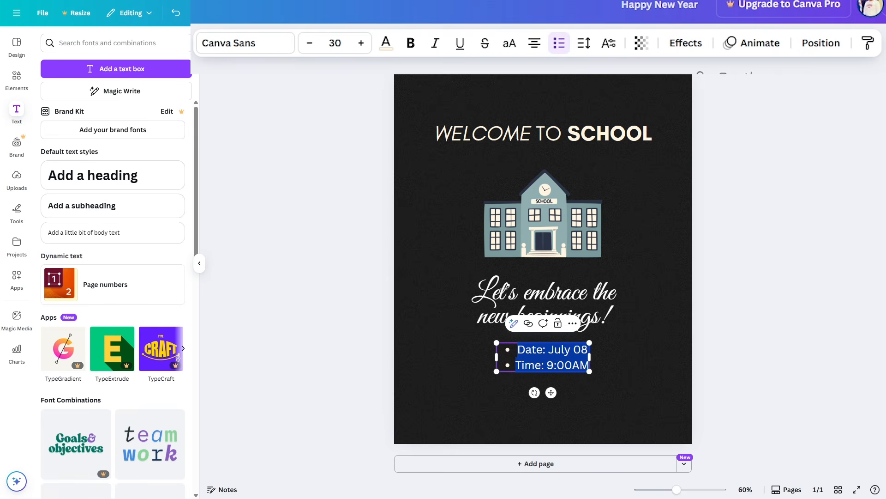
left_click(488, 400)
- Fine-tune the bulleted date and time box's position, moving it slightly up and nudging it back down below the tagline
left_click(564, 356)
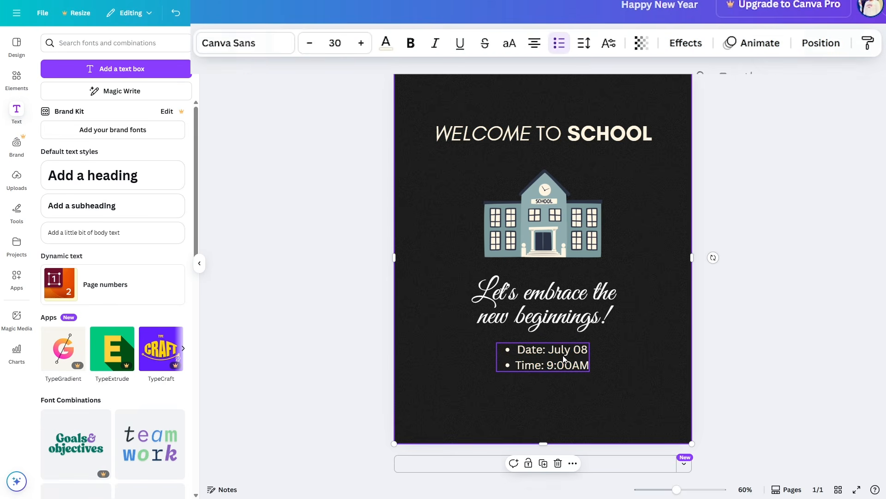
mouse_move(563, 356)
left_mouse_down()
mouse_move(554, 350)
mouse_move(562, 351)
left_mouse_up()
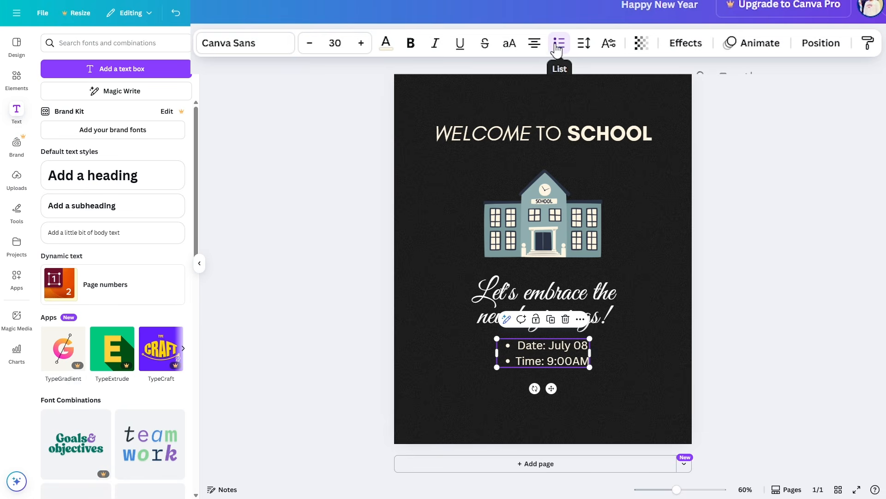
key("Left")
key("Down")
key("Down")
key("Down")
key("Down")
key("Down")
key("Down")
key("Down")
key("Down")
key("Down")
key("Down")
key("Down")
key("Down")
key("Down")
key("Down")
key("Down")
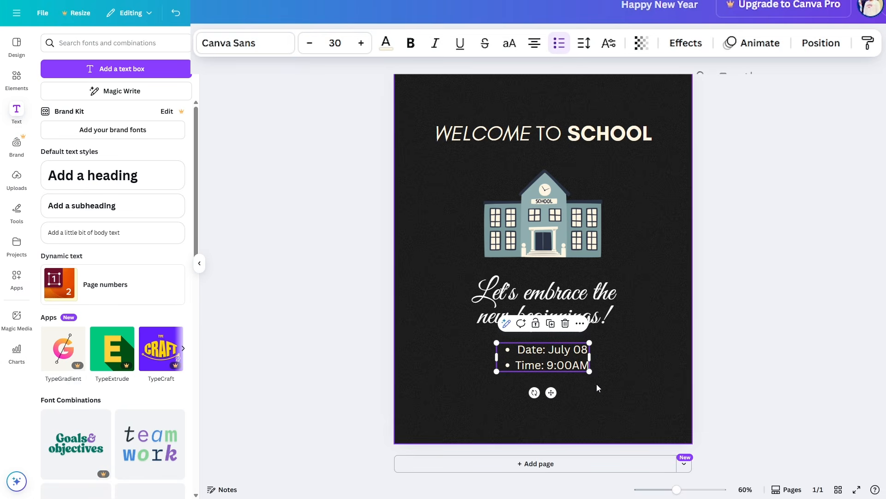
- Remove the bulleted list formatting from the date and time lines below the tagline
left_click(597, 383)
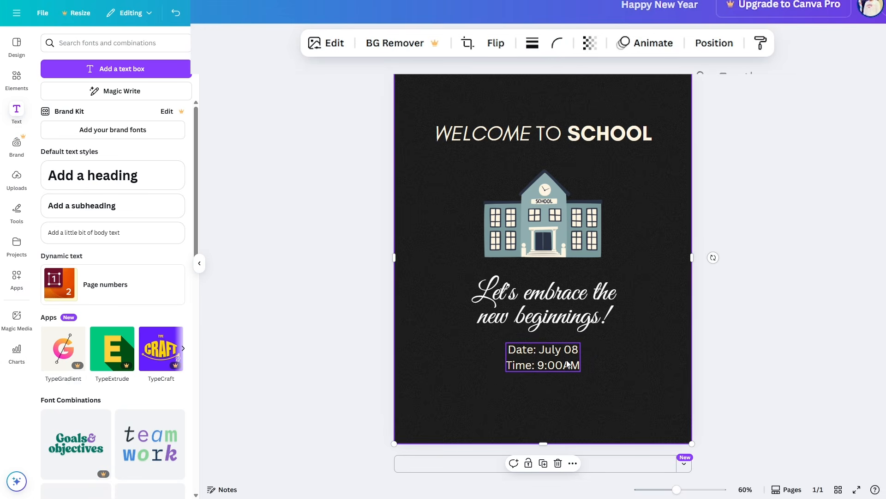
left_click(566, 360)
double_click(568, 365)
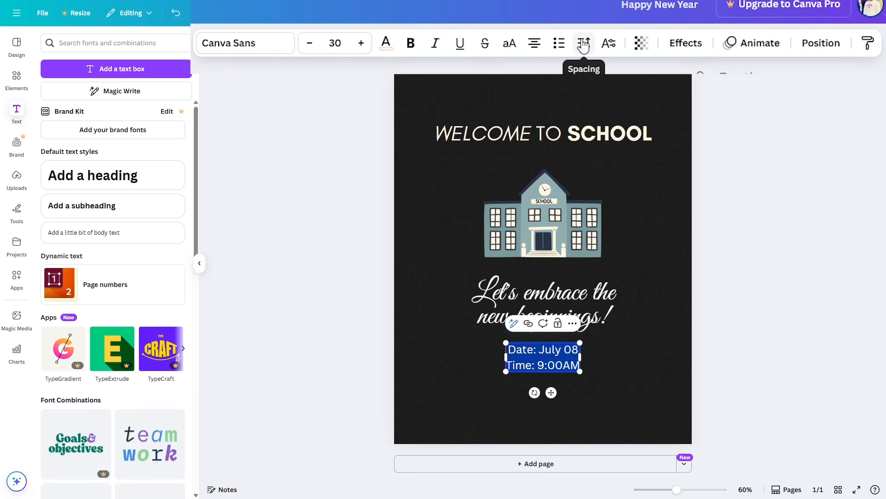
left_click(661, 287)
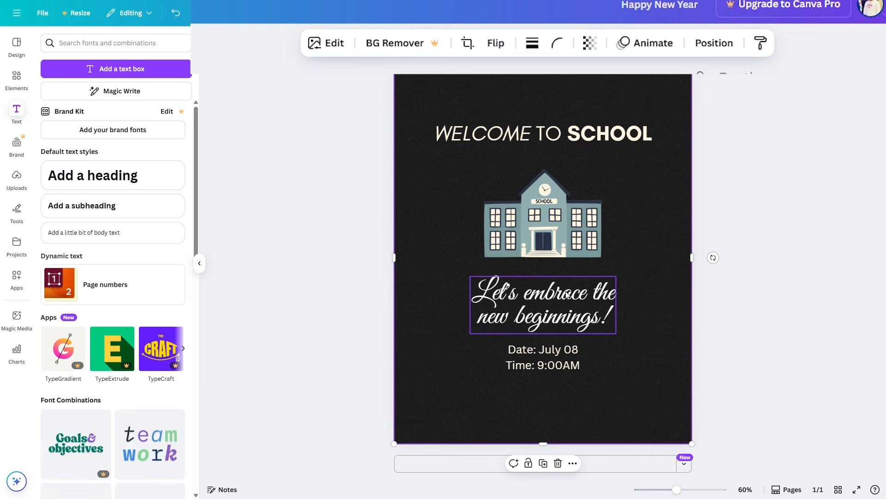
- Set the date and time text's letter spacing to 43 and its line spacing to 1.63
left_click(555, 358)
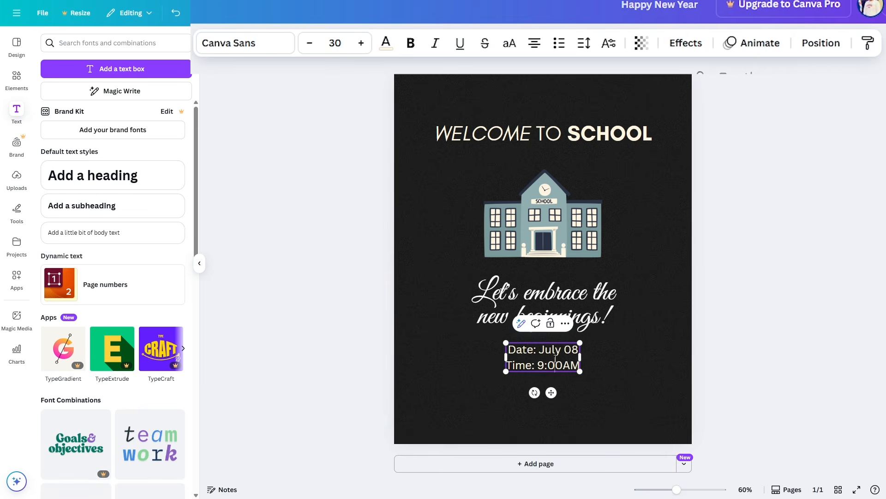
triple_click(555, 359)
key("ctrl+a")
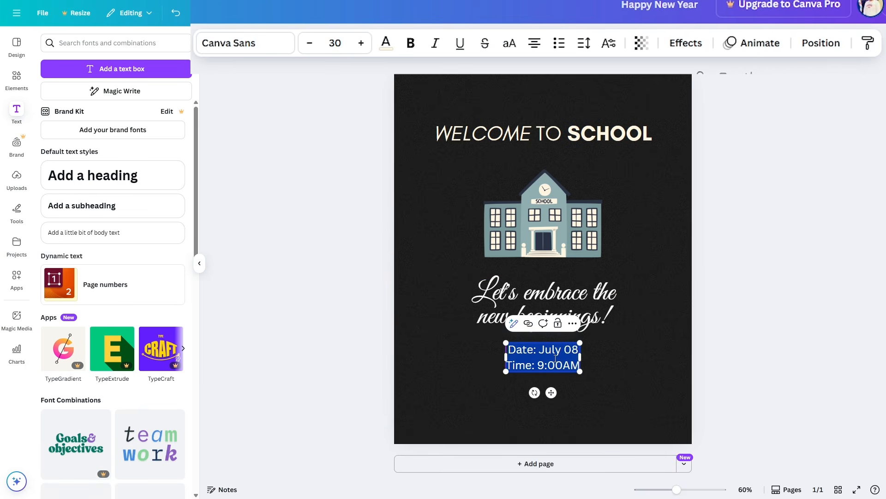
left_click(585, 45)
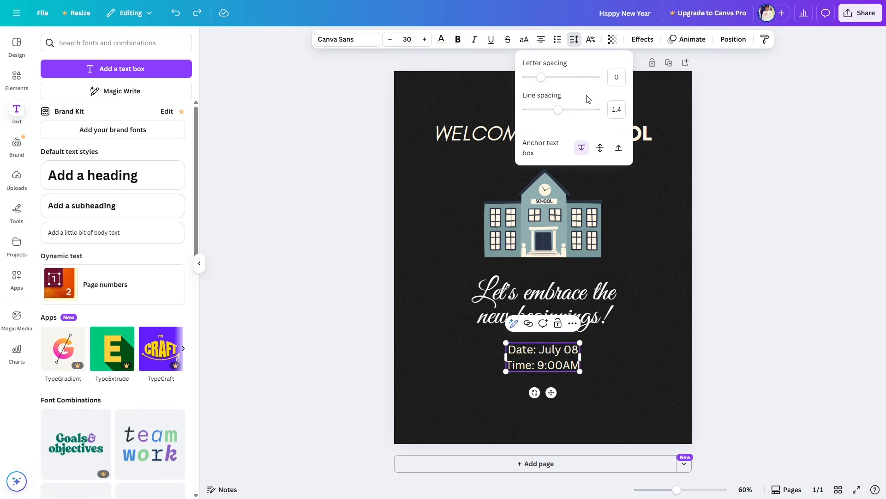
mouse_move(543, 77)
left_mouse_down()
mouse_move(568, 79)
mouse_move(544, 80)
left_mouse_up()
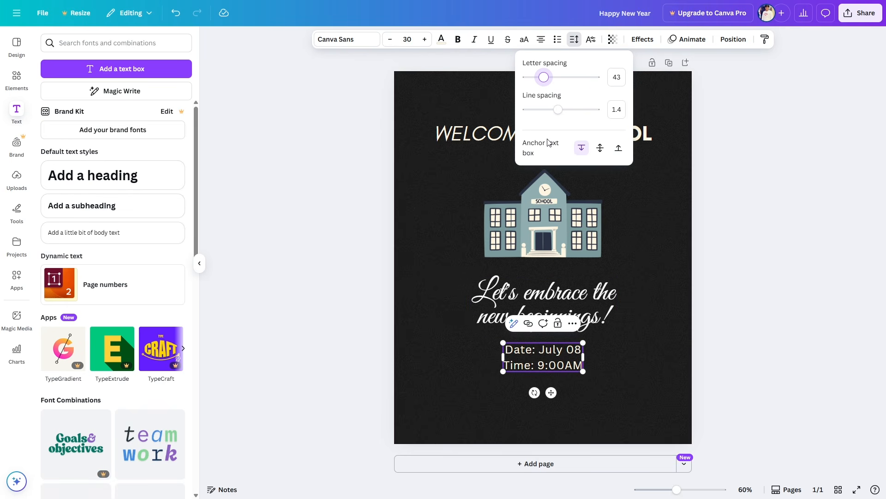
mouse_move(558, 116)
left_mouse_down()
mouse_move(578, 121)
mouse_move(559, 124)
mouse_move(568, 125)
left_mouse_up()
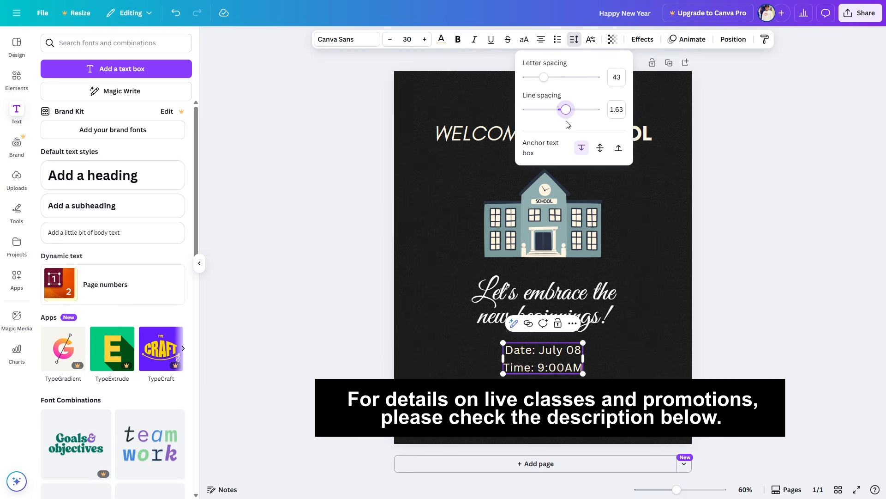
left_click(673, 286)
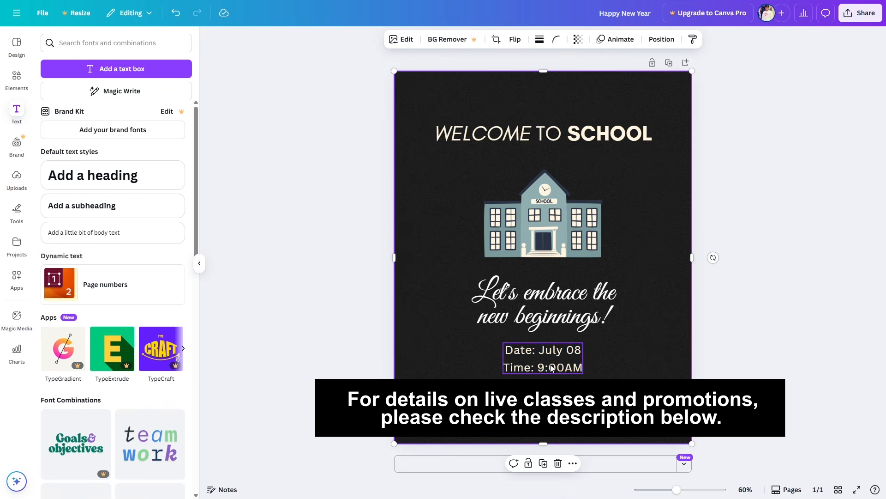
left_click(551, 368)
left_click(593, 41)
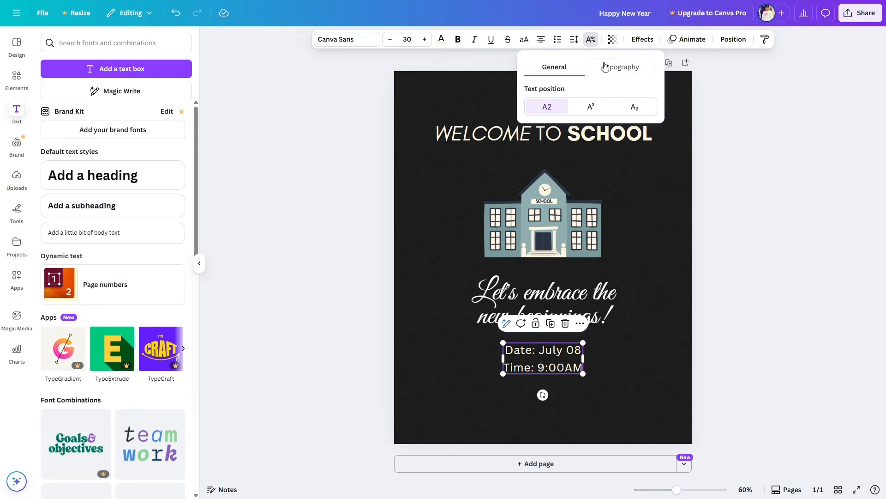
left_click(605, 67)
left_click(563, 68)
left_click(630, 367)
- Append "th" to "July 08" in the date line and format those two letters as superscript
left_click(577, 350)
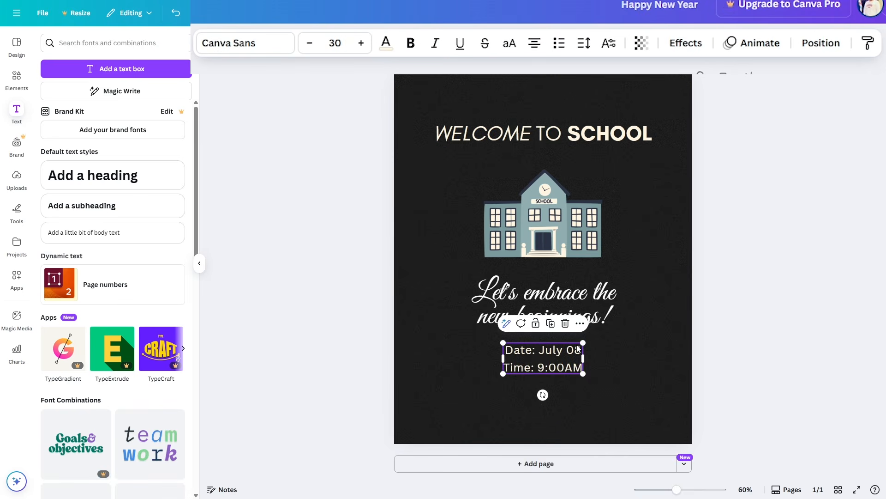
left_click(576, 350)
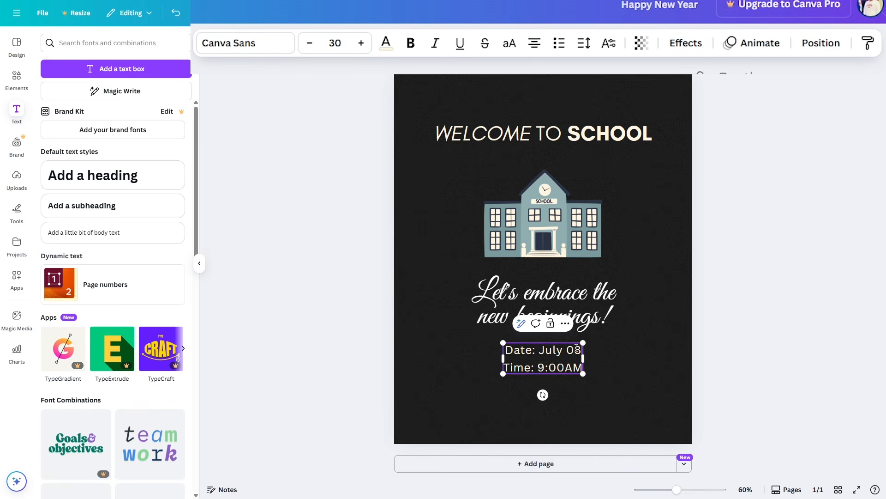
type("th")
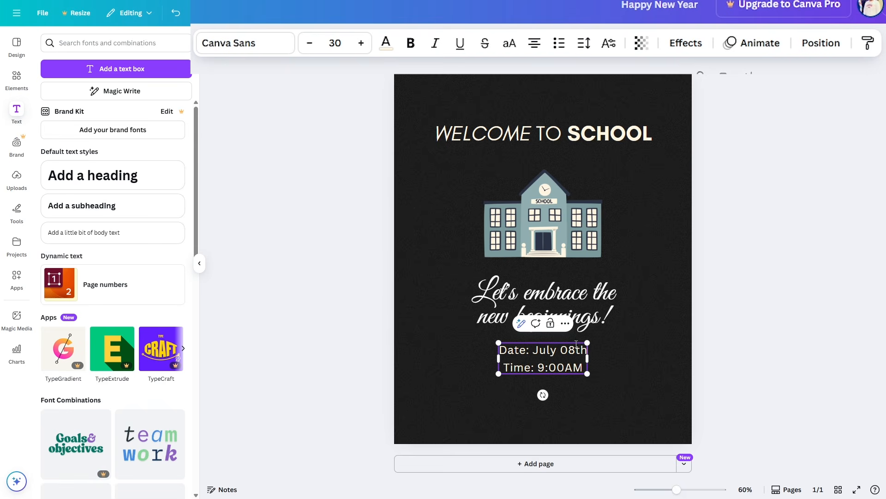
left_click_drag(577, 349, 587, 349)
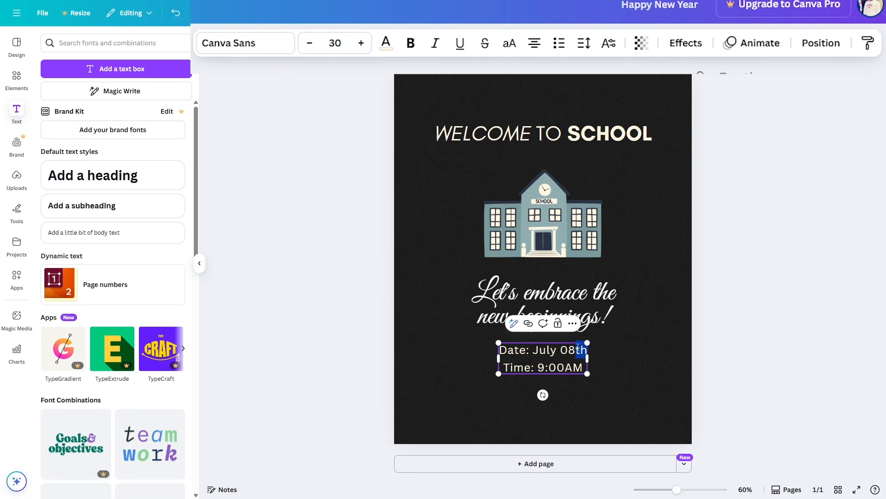
left_click(591, 39)
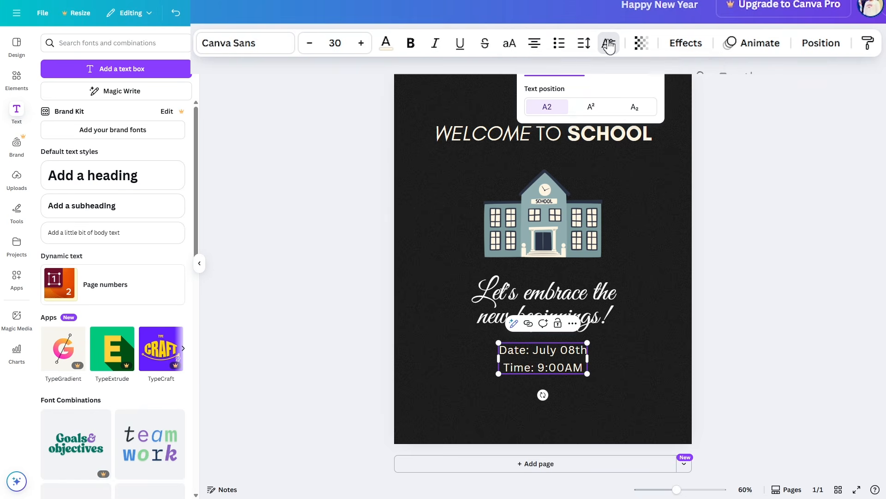
left_click(591, 109)
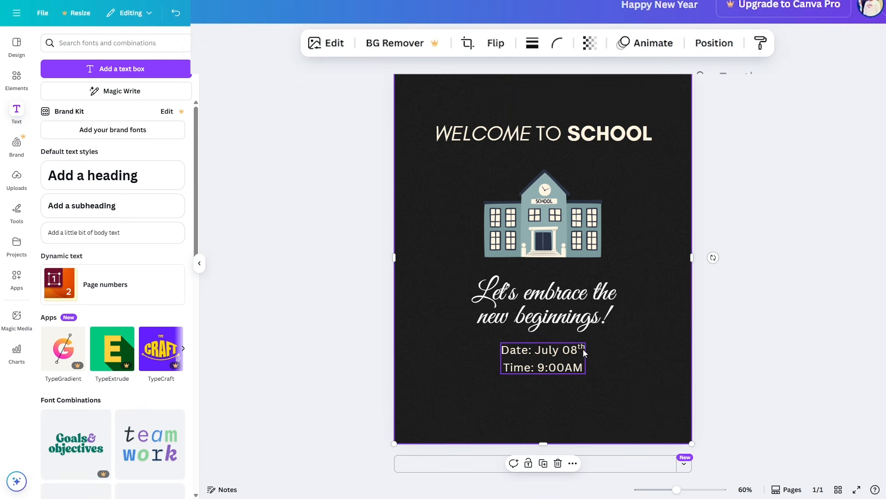
- Change the "th" after "July 08" from superscript to subscript
left_click(582, 350)
left_click(582, 349)
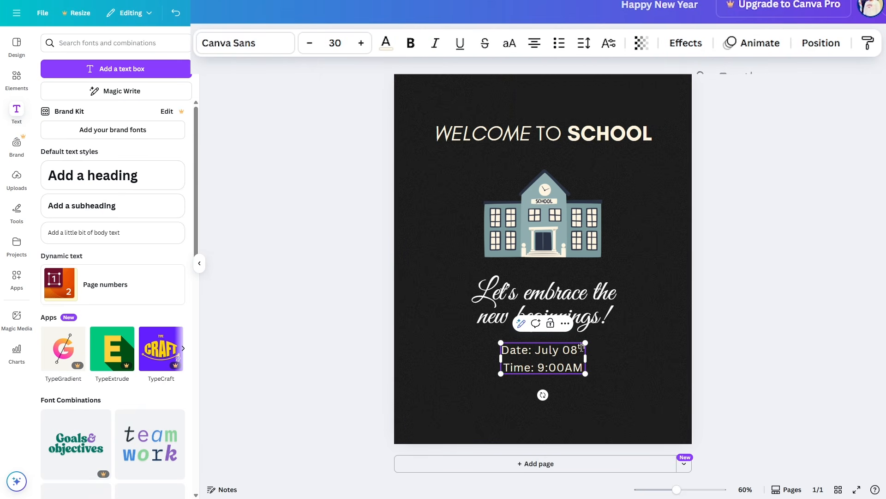
left_click(609, 43)
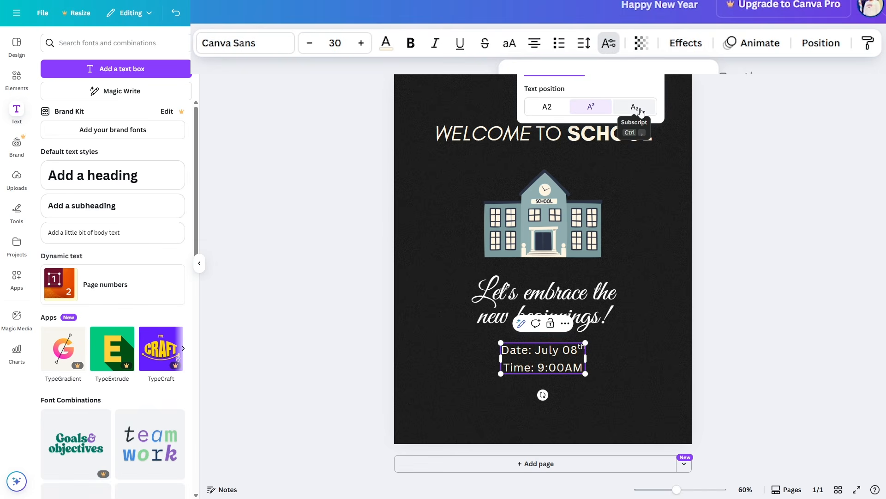
left_click(578, 349)
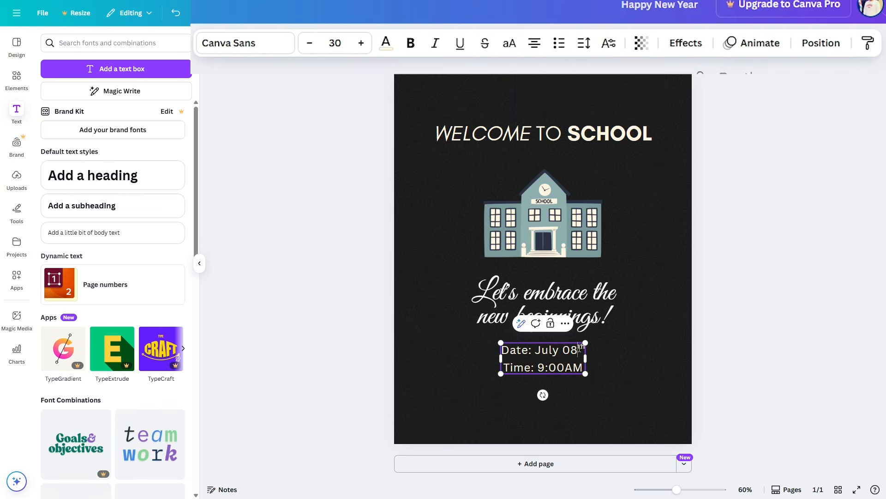
left_click_drag(579, 349, 587, 348)
left_click(581, 348)
left_click_drag(578, 347, 587, 349)
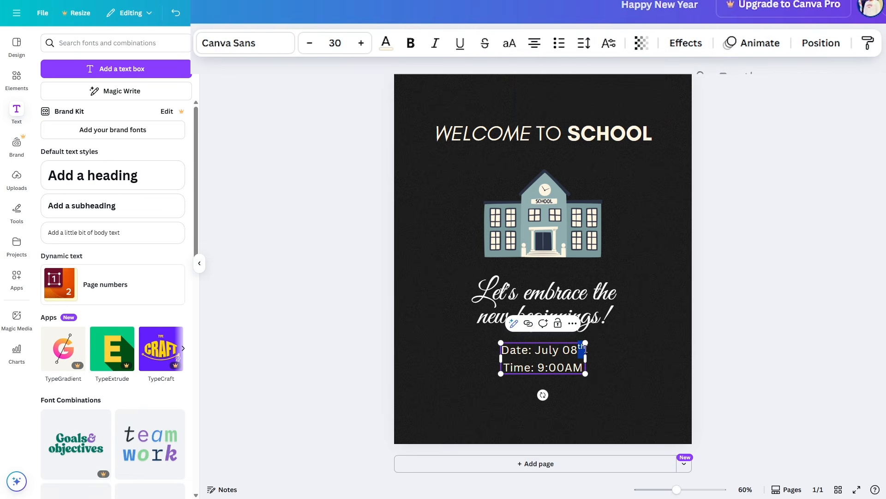
left_click(609, 43)
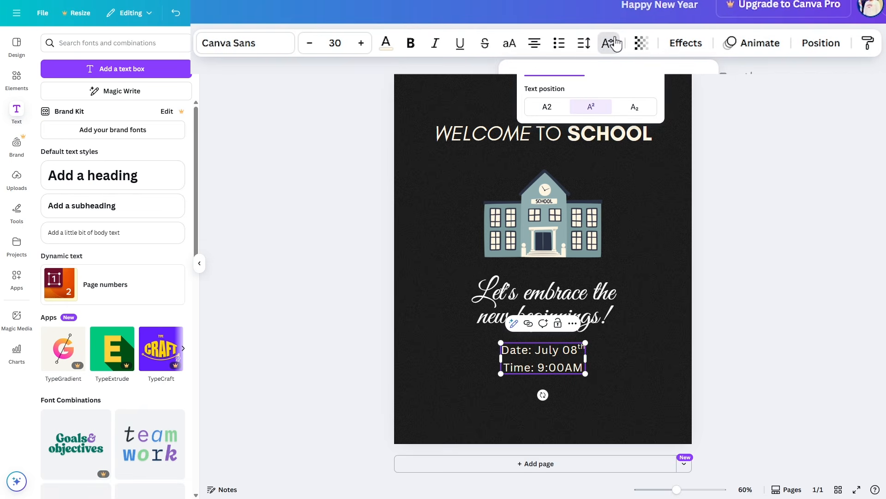
left_click(633, 109)
left_click(655, 328)
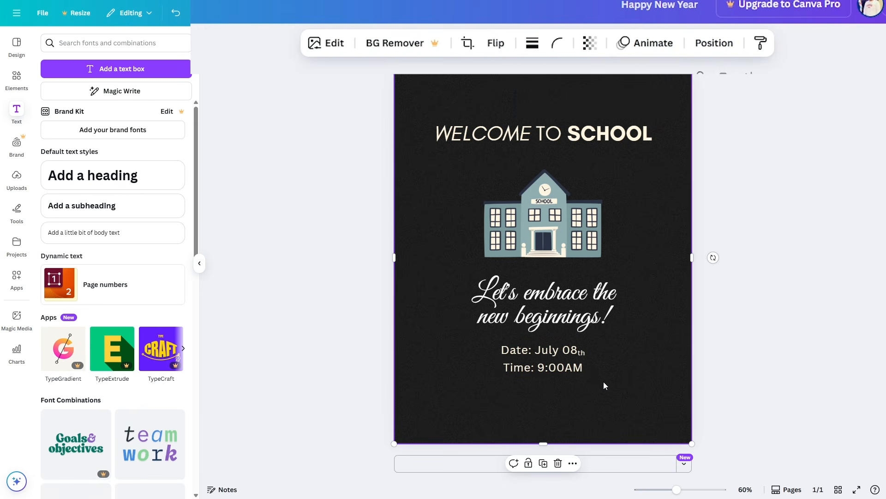
- Try out the page lock by locking the page and unlocking it again
left_click(726, 212)
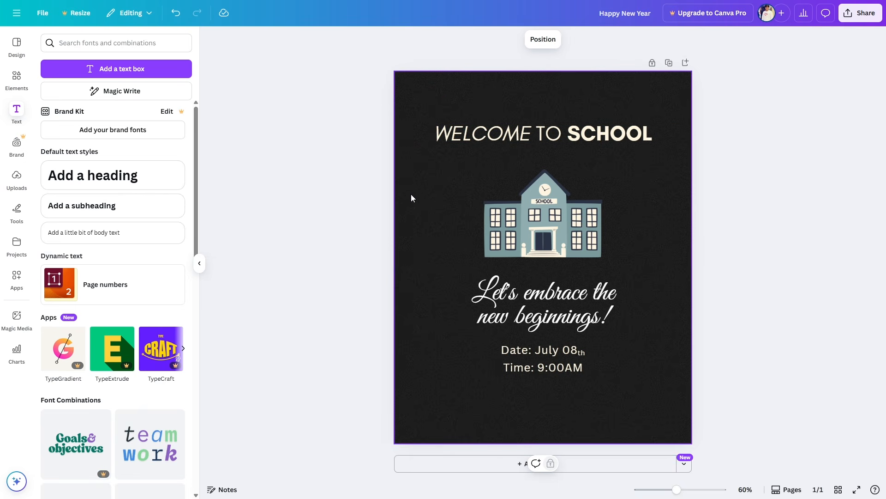
left_click(652, 63)
left_click(628, 83)
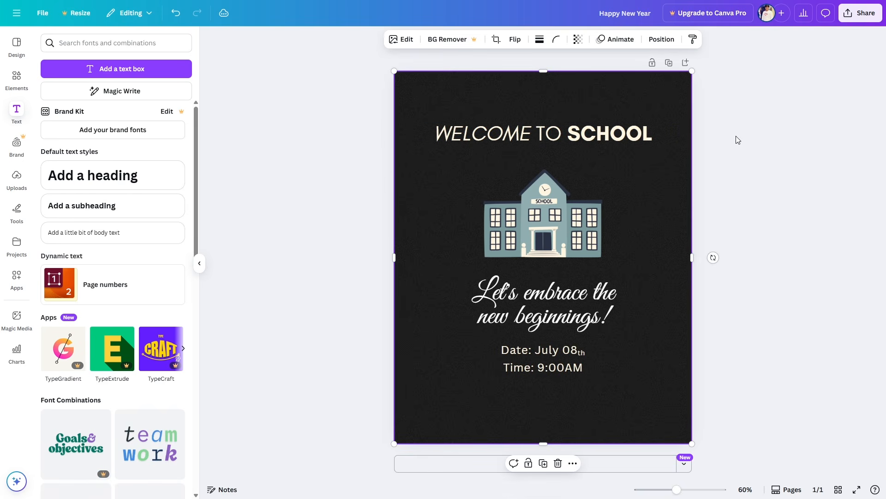
left_click(736, 136)
left_click(649, 104)
left_click(653, 63)
left_click(652, 63)
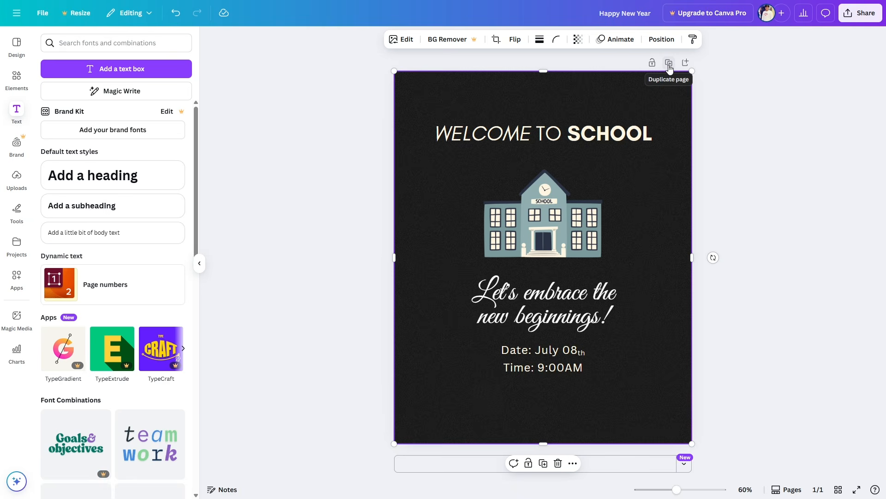
left_click(761, 97)
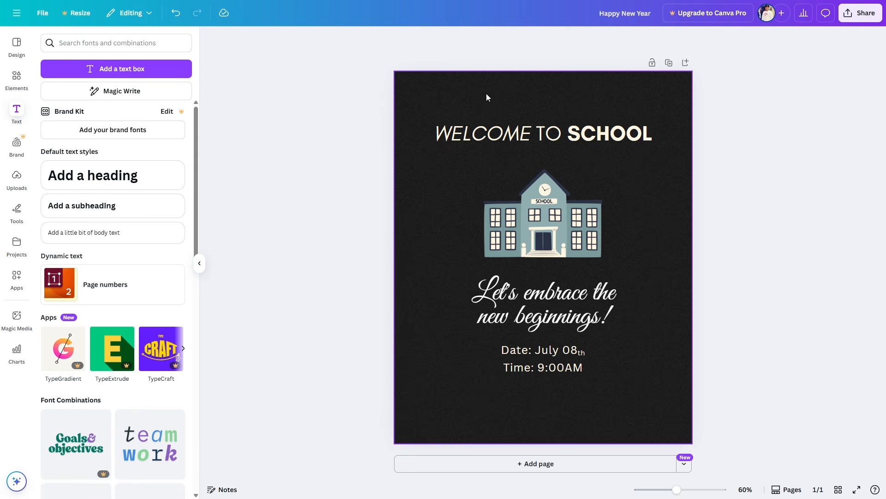
- Duplicate the welcome page and give the original page 1 the title "Master Copy"
left_click(668, 58)
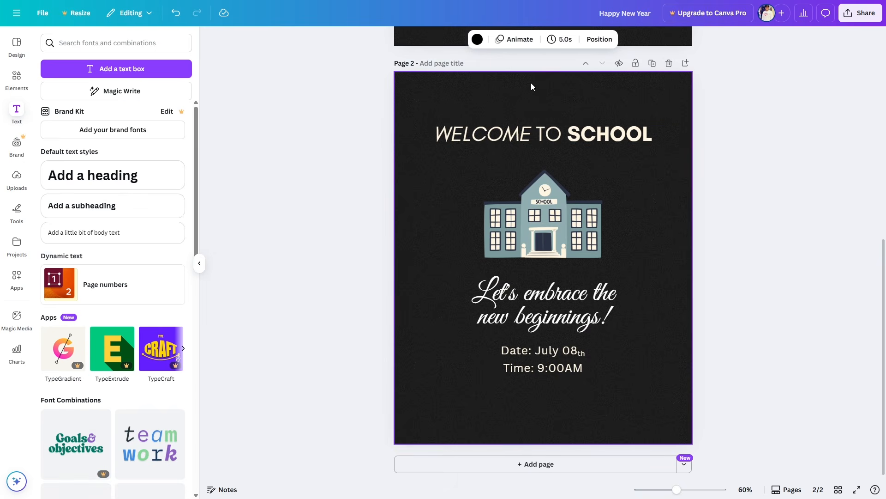
scroll(476, 98, "up", 8)
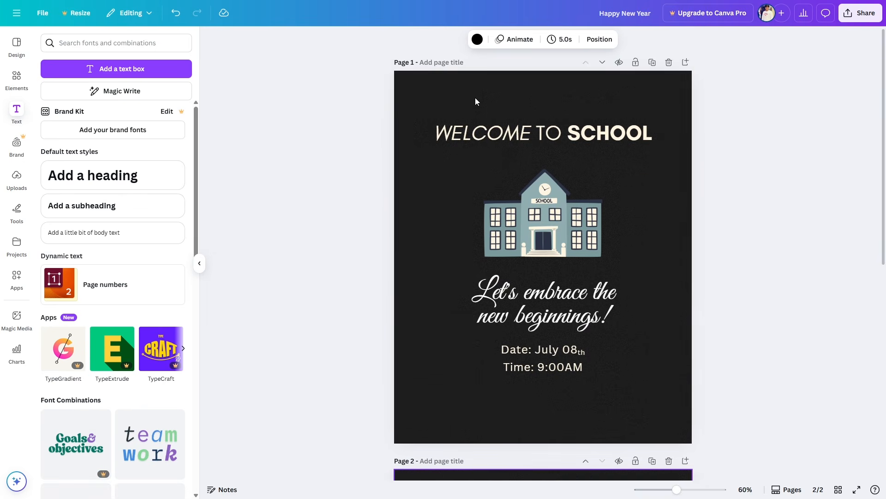
scroll(423, 83, "down", 5)
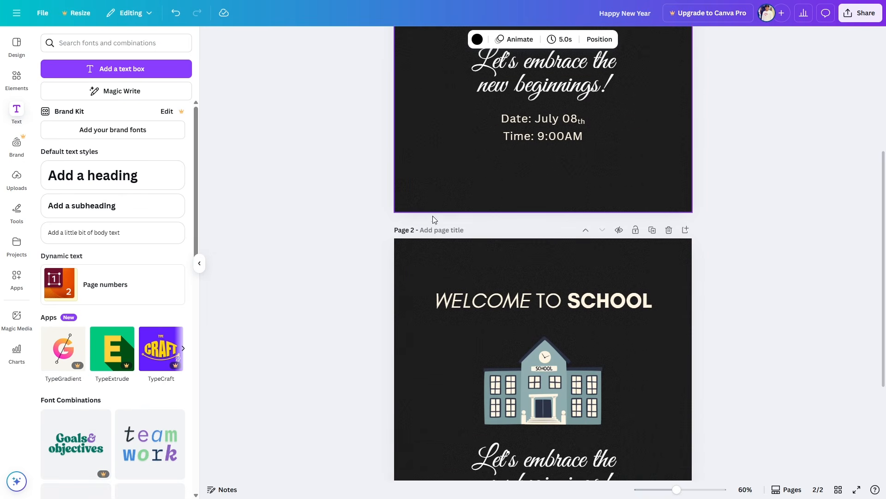
scroll(439, 233, "up", 5)
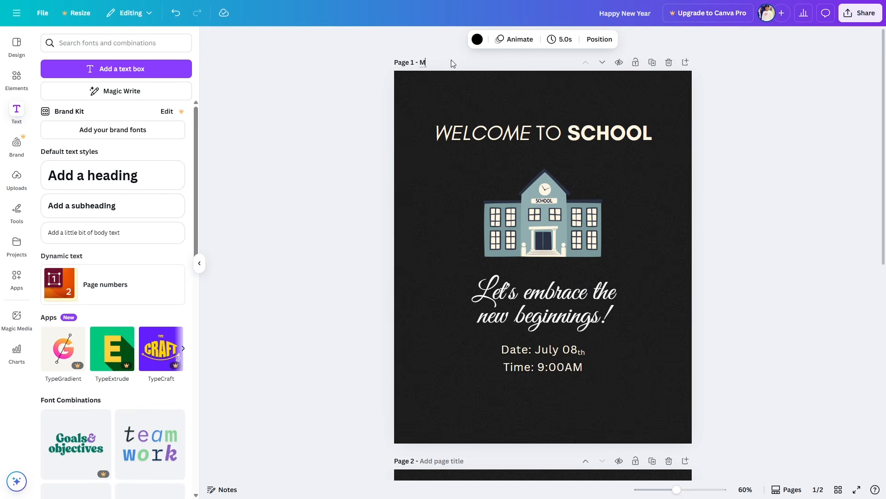
type("Copy")
- Lock the "Master Copy" page and hide it
left_click(636, 63)
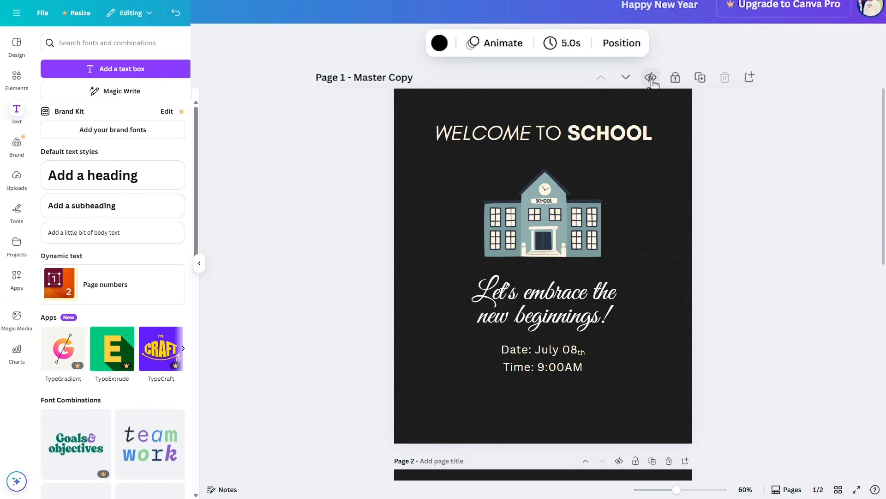
left_click(651, 78)
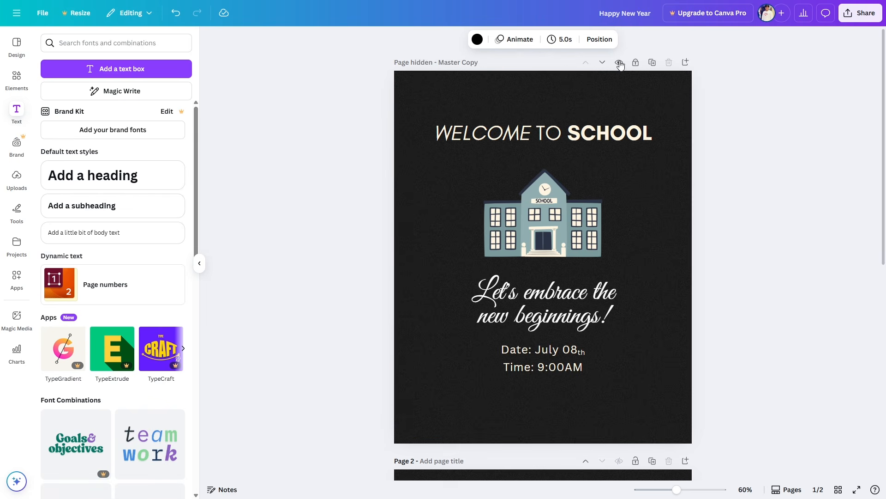
- Change the text colour of the "WELCOME TO SCHOOL" heading on page 2 to the default solid yellow
scroll(705, 79, "down", 6)
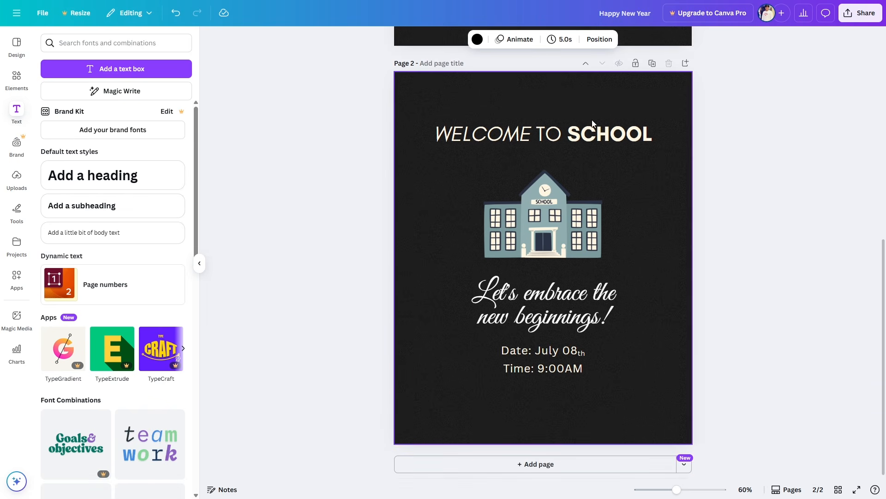
double_click(588, 133)
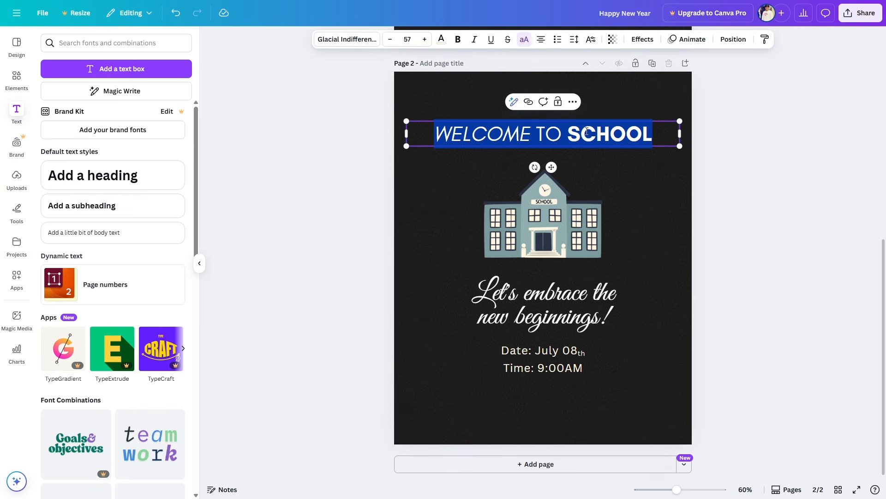
left_click(441, 38)
left_click(175, 491)
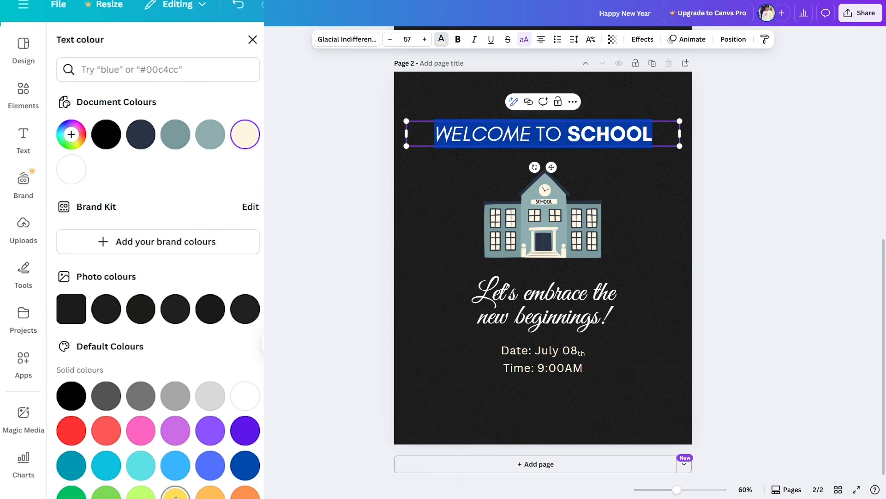
- Compare the recoloured heading on page 2 with the heading on the "Master Copy" page
left_click(768, 180)
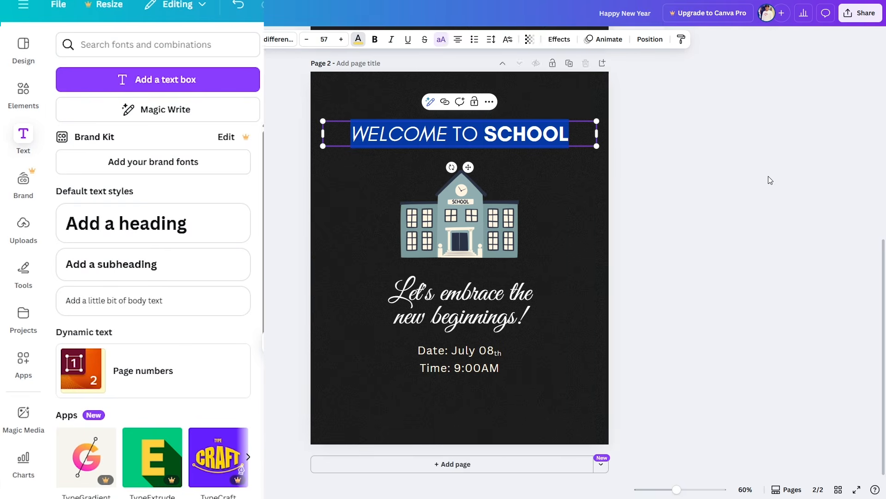
left_click(665, 171)
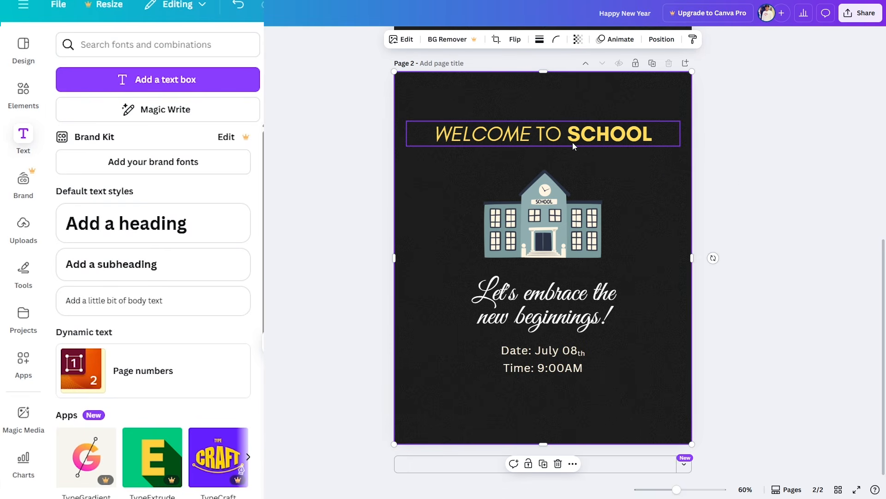
scroll(573, 142, "up", 5)
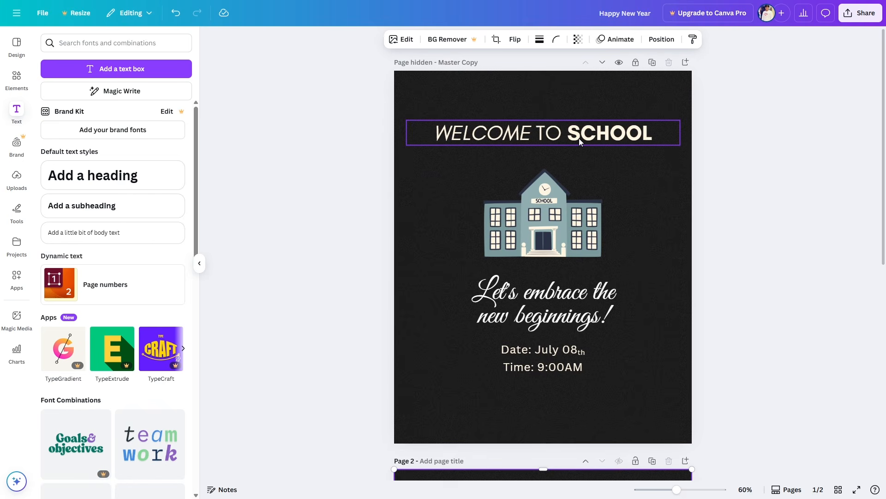
scroll(579, 138, "down", 5)
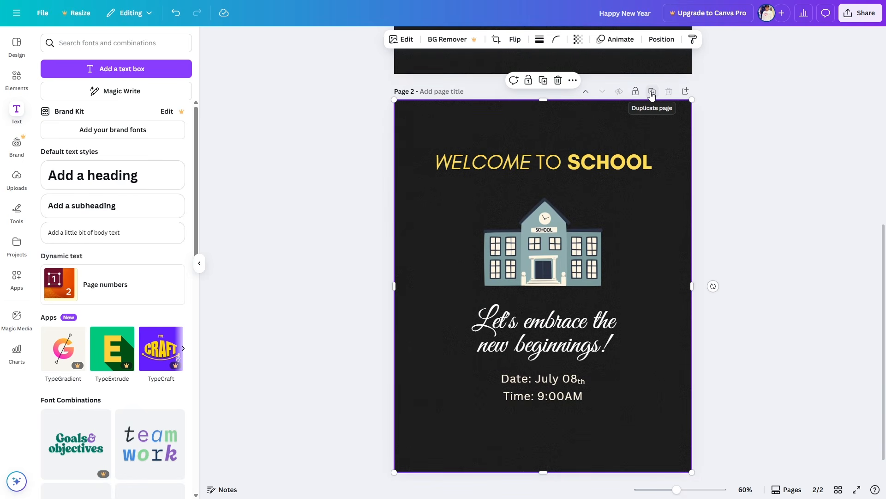
- Shift the school building illustration on page 2 slightly to the right of centre
left_click(558, 260)
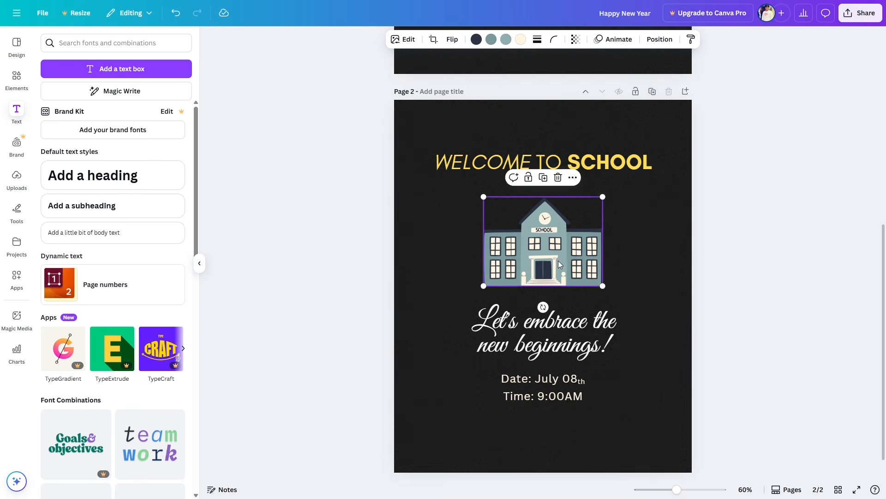
mouse_move(558, 261)
left_mouse_down()
mouse_move(600, 266)
mouse_move(551, 252)
left_mouse_up()
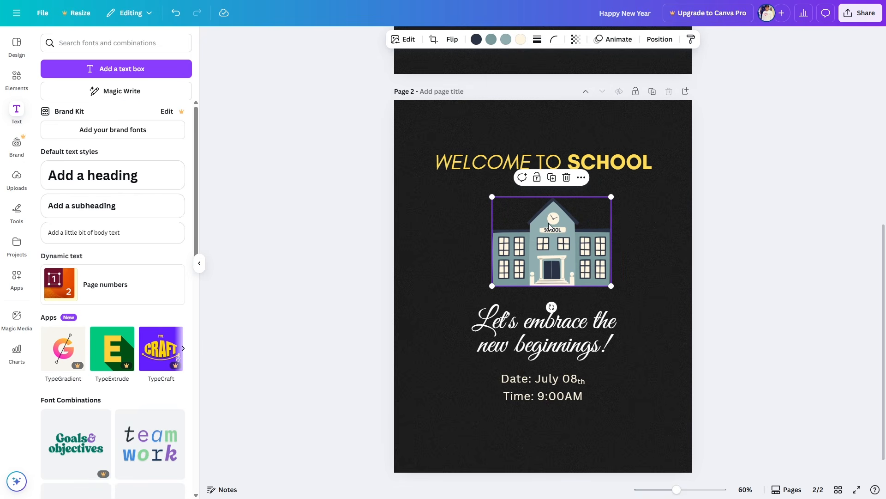
left_click(649, 220)
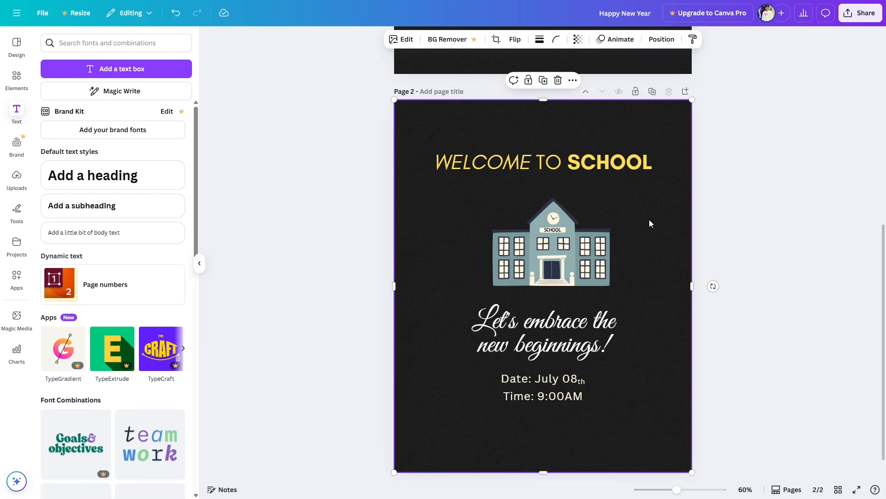
scroll(649, 224, "up", 8)
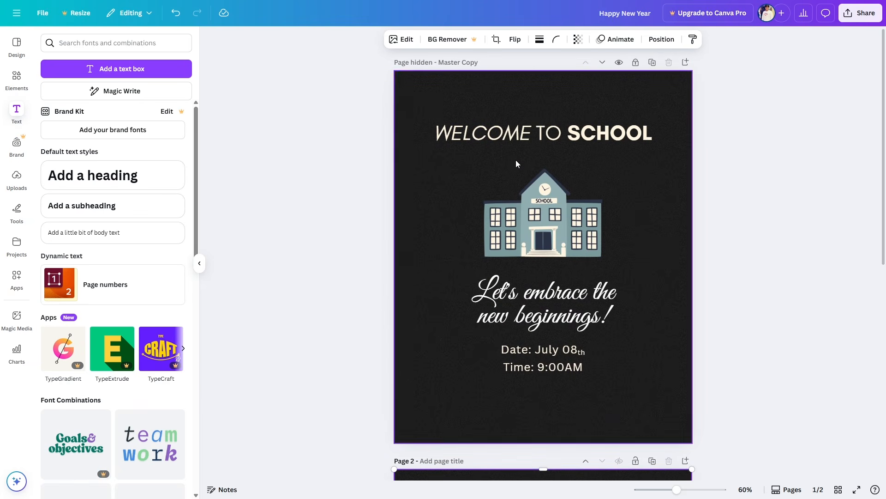
left_click(365, 148)
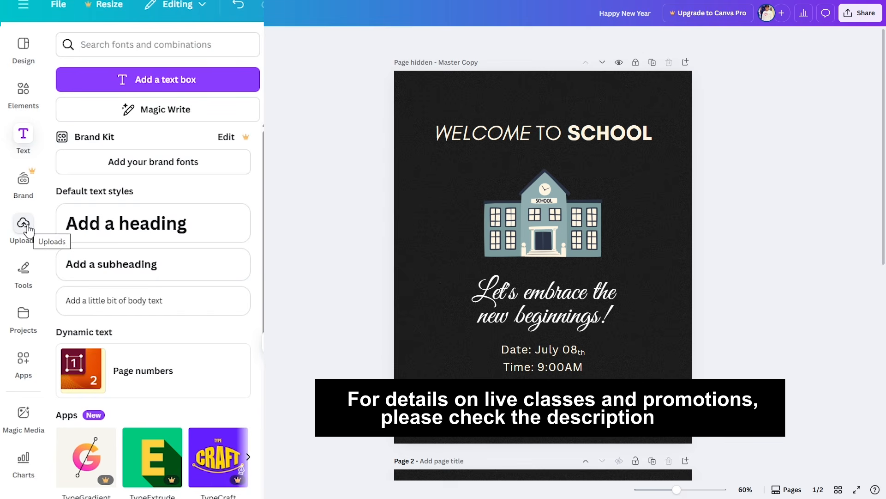
- Look over the Brand Kit options, the school media in Elements and the Uploads area
left_click(20, 178)
left_click(23, 181)
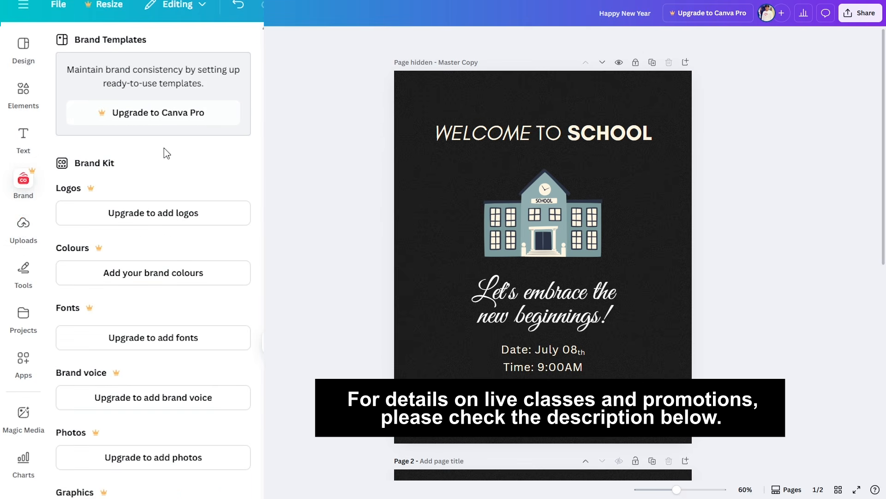
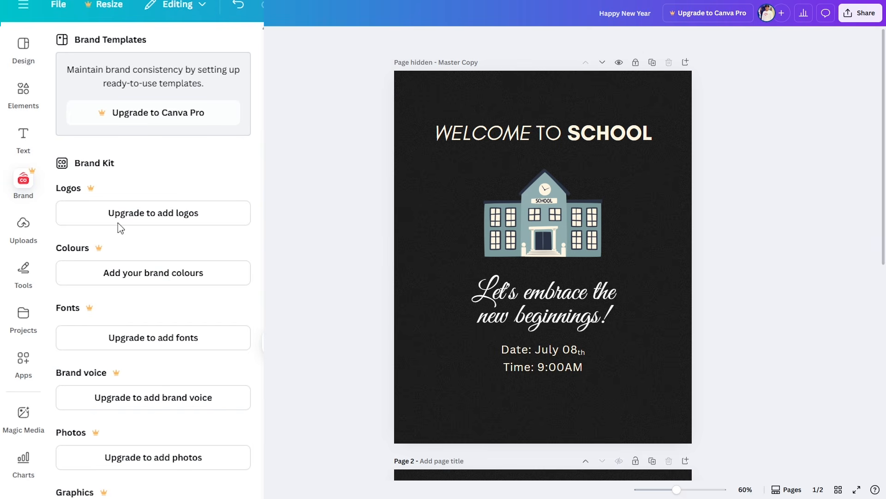
left_click(35, 220)
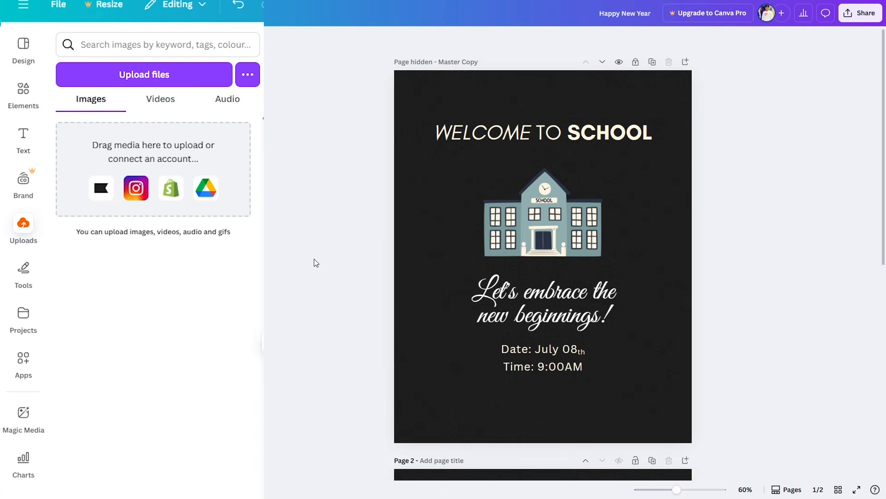
left_click(12, 98)
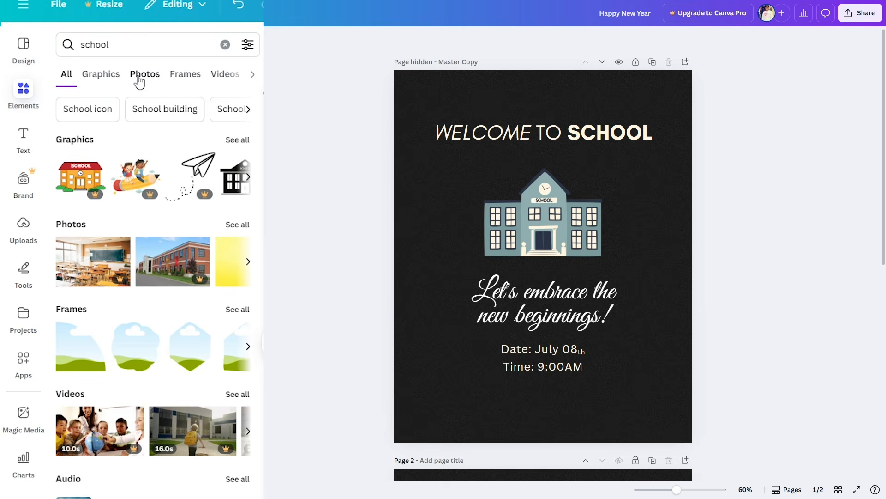
left_click(27, 229)
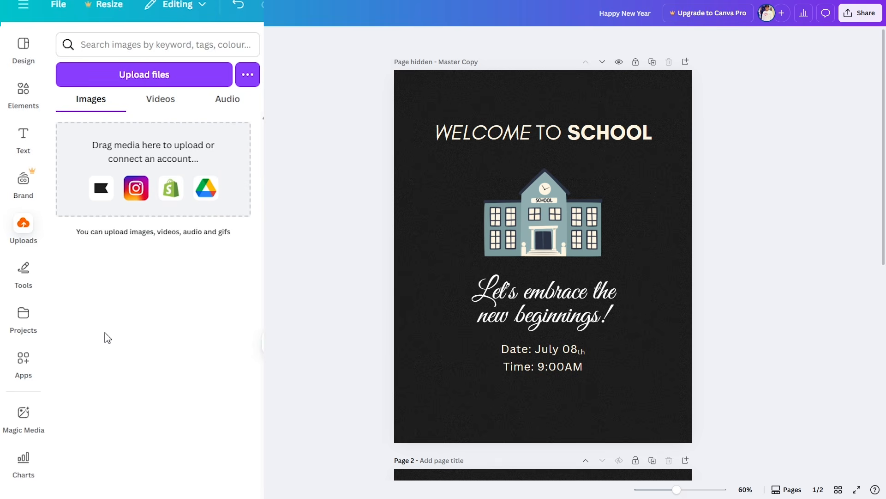
- Switch to File Explorer and examine the two Canada logo and stamp images and the skyline photo in the Canva folder
key("alt+Tab")
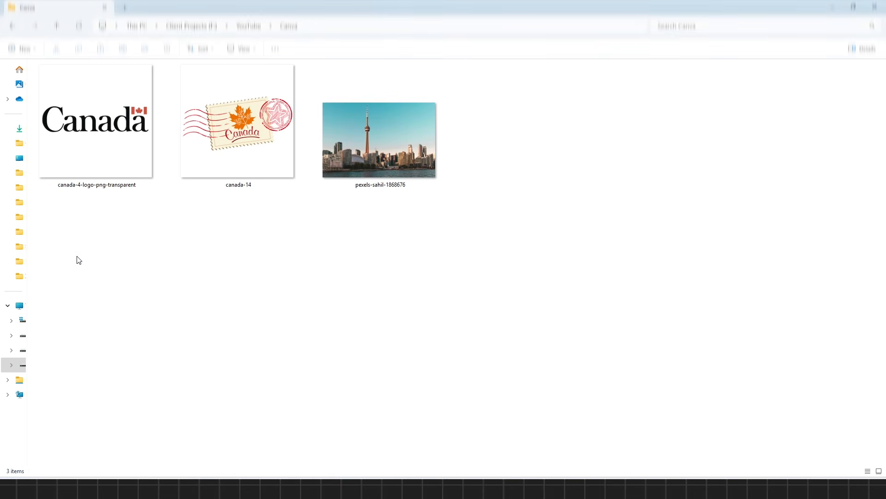
left_click(387, 145)
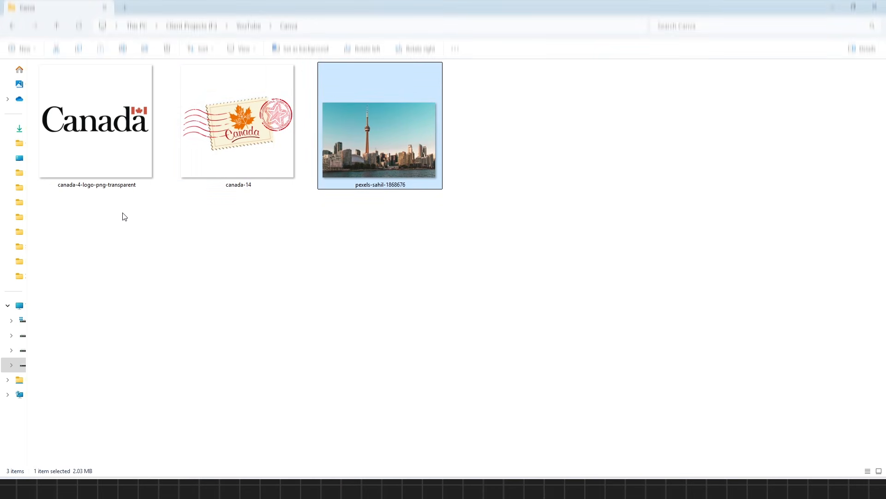
left_click_drag(98, 226, 388, 158)
left_click(444, 238)
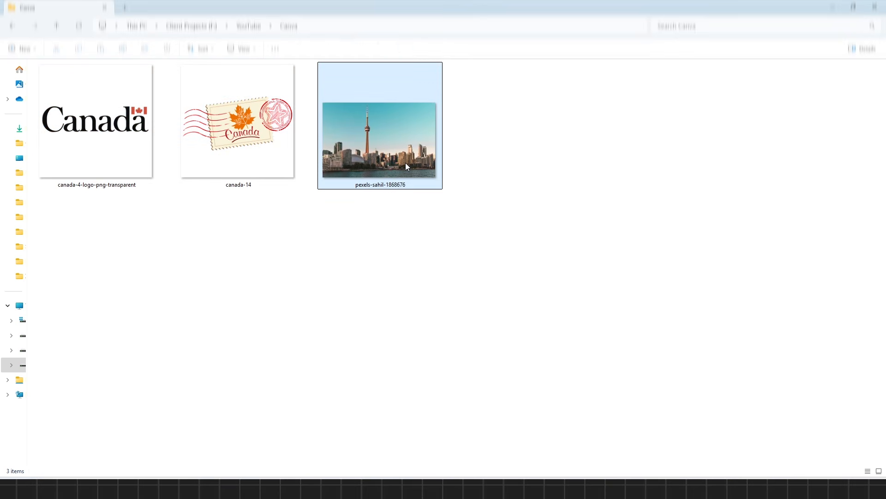
left_click(406, 163)
left_click(239, 129)
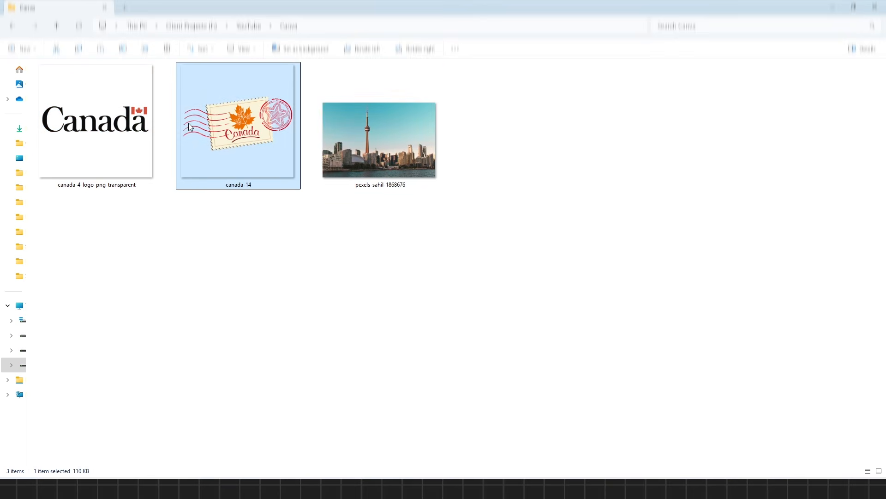
left_click(130, 129)
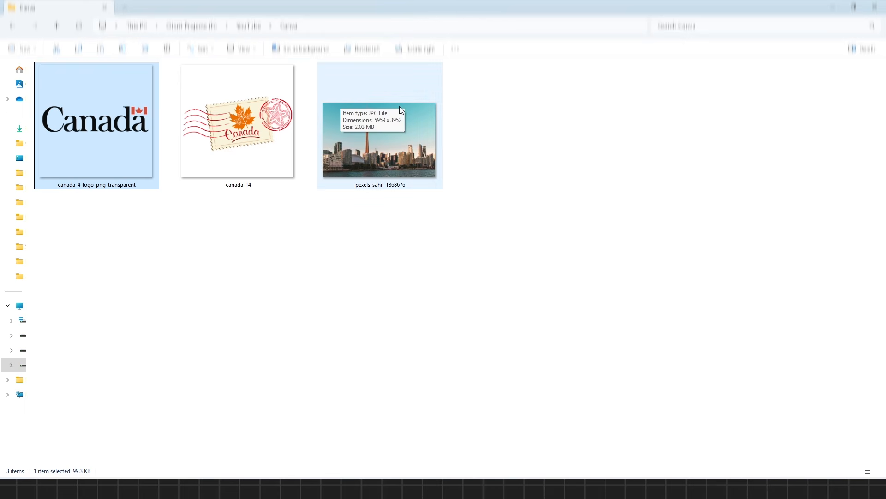
left_click(233, 121)
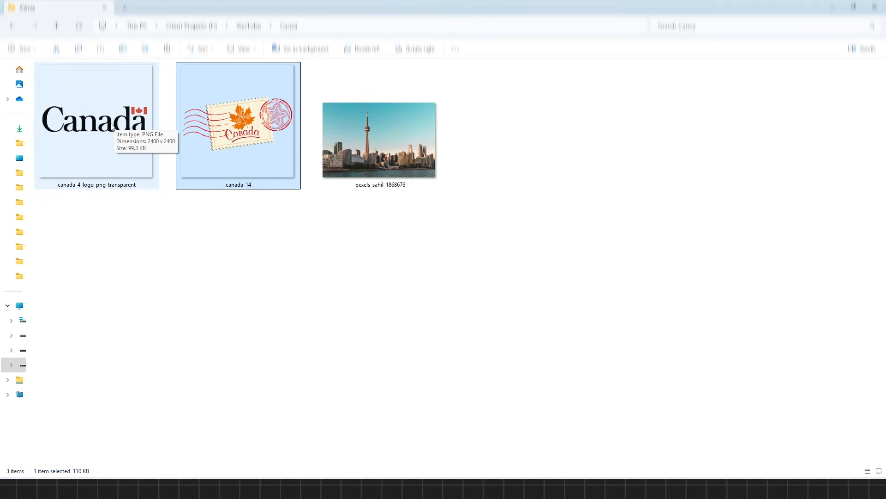
left_click(260, 247)
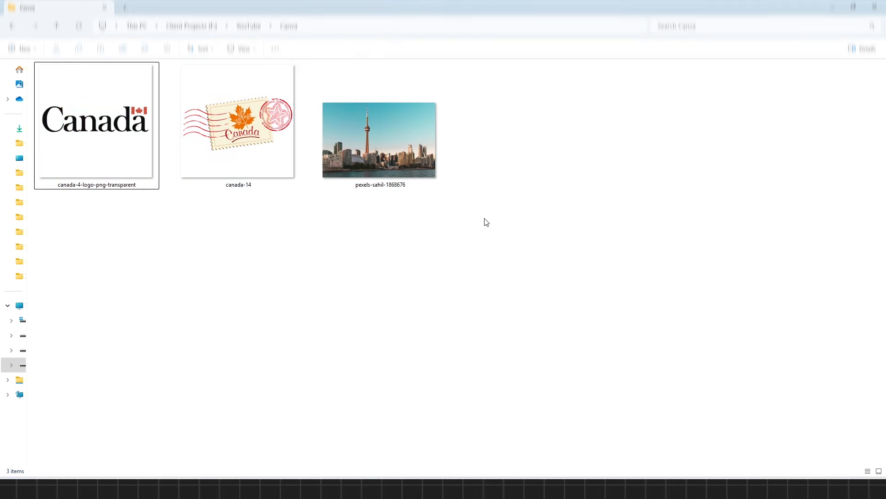
- Upload the images canada-4-logo-png-transparent, canada-14 and pexels-sahil-1868676 to Canva
left_click_drag(121, 217, 438, 162)
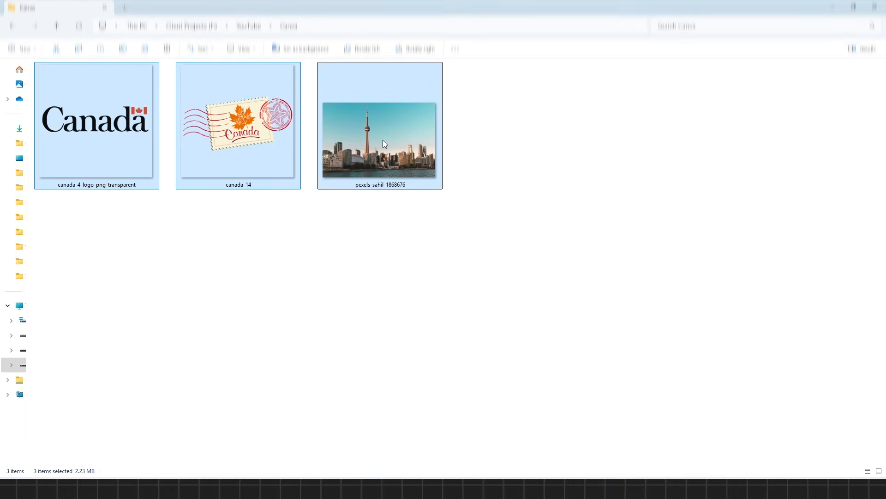
left_click_drag(384, 140, 125, 116)
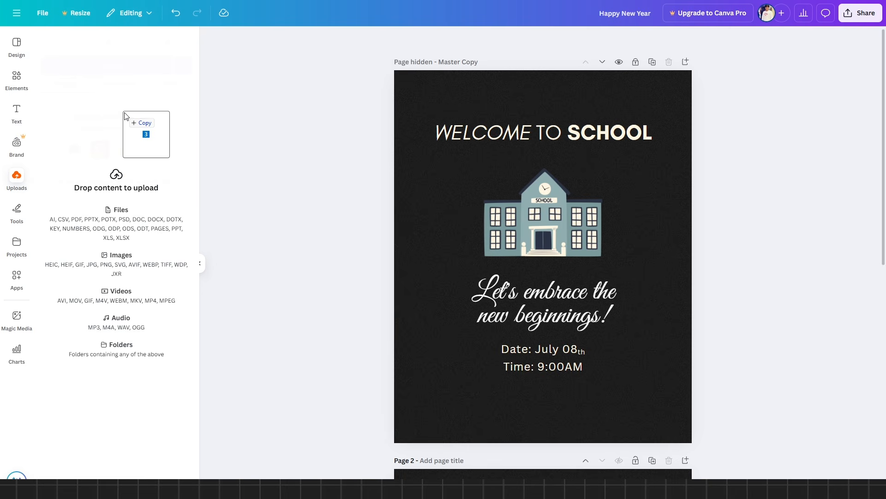
left_click_drag(125, 115, 130, 171)
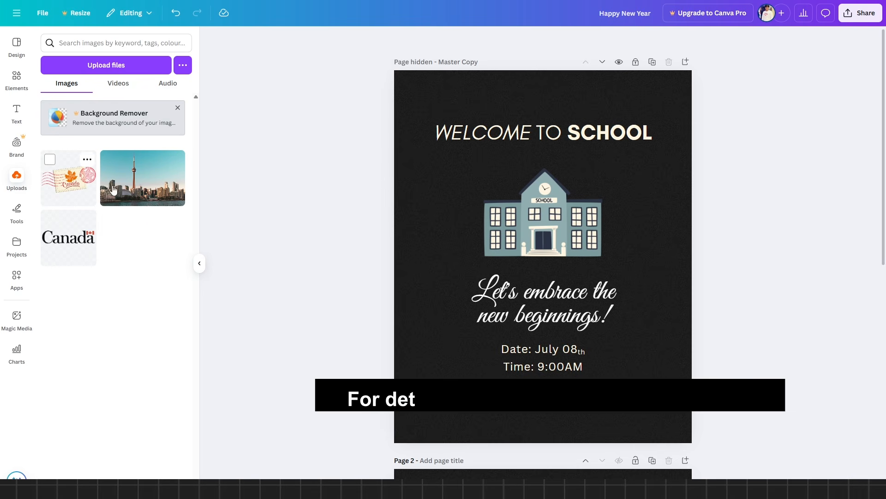
- Try adding the skyline photo to the locked "Master Copy" page and as a movable image on page 2, and delete it
left_click_drag(116, 194, 430, 215)
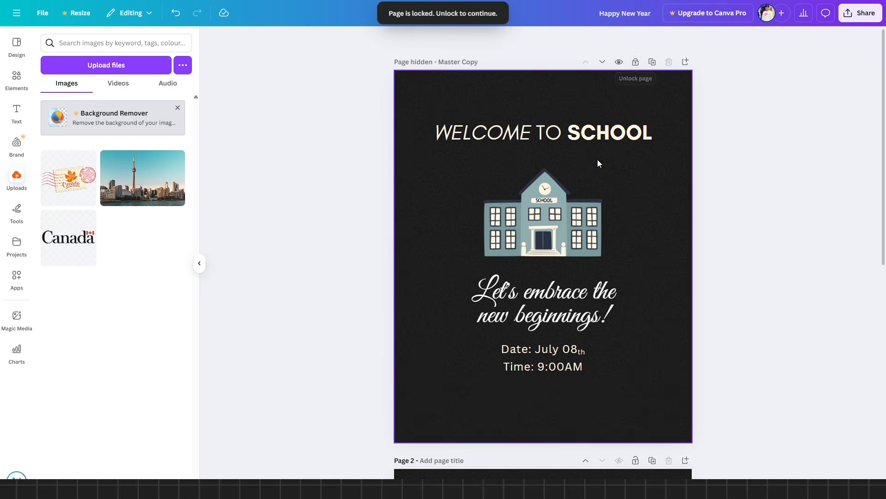
scroll(569, 181, "down", 8)
scroll(495, 195, "down", 1)
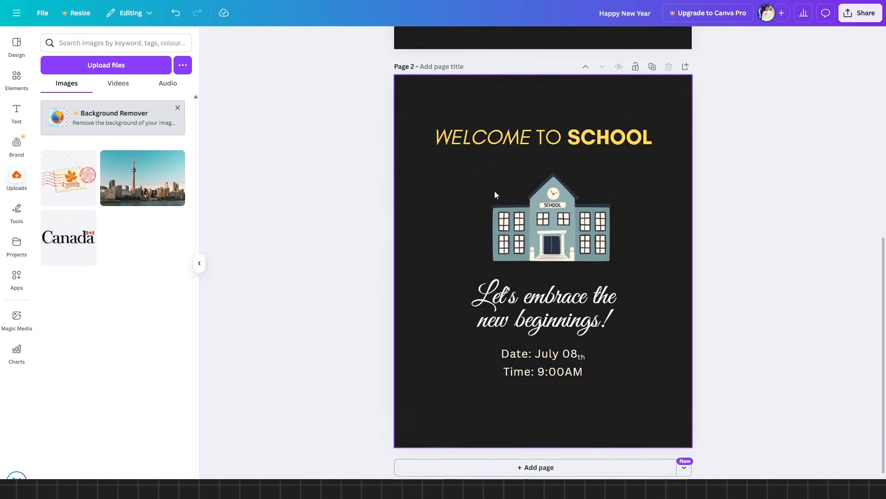
left_click_drag(105, 207, 415, 228)
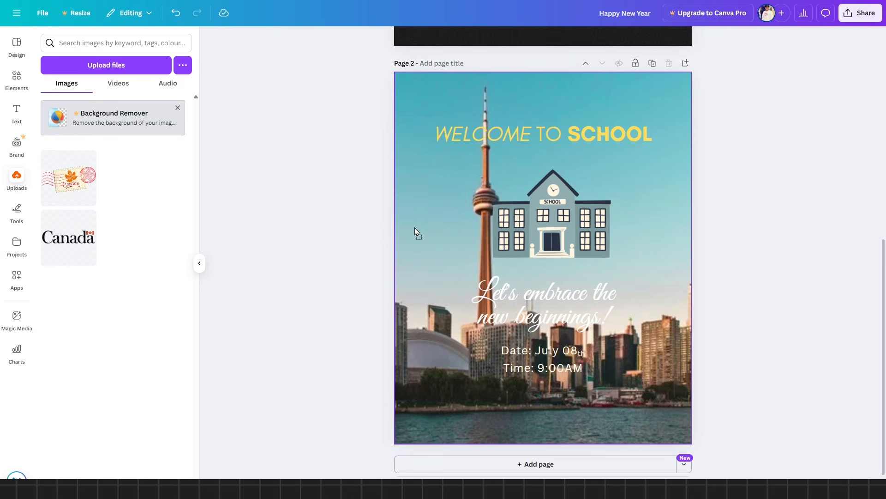
left_click_drag(414, 228, 428, 422)
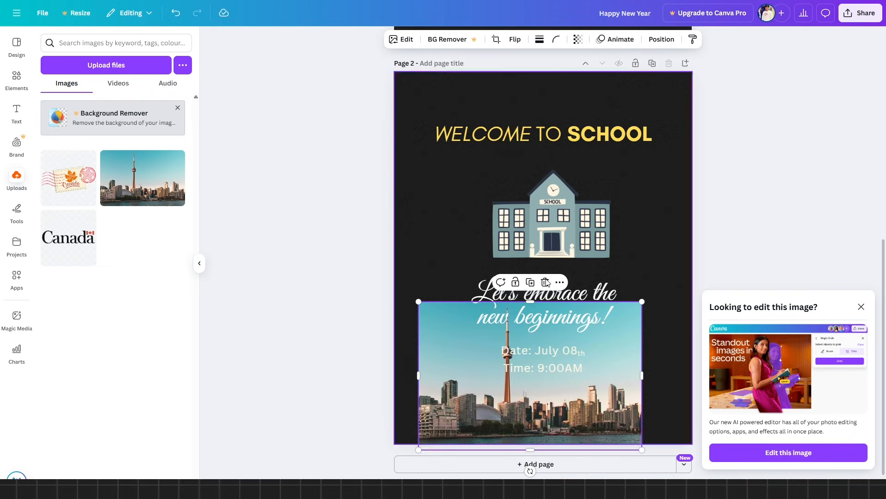
left_click(861, 307)
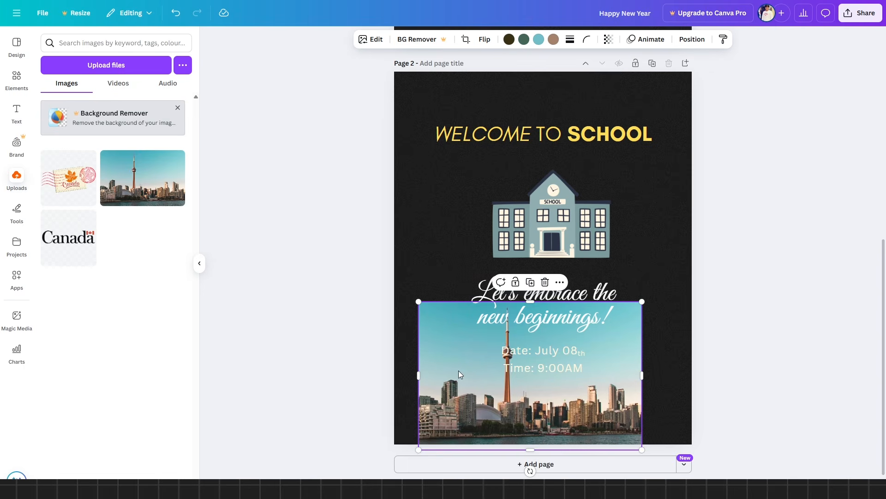
left_click_drag(459, 371, 450, 327)
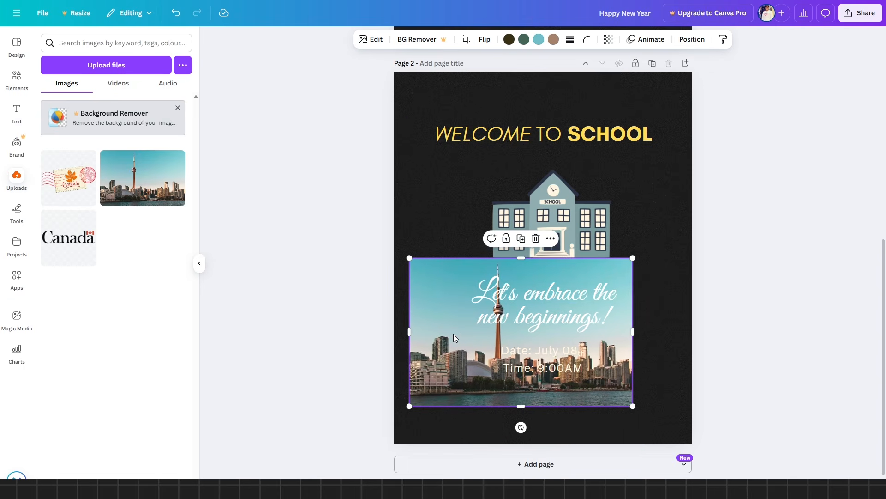
key("Delete")
- Try the skyline photo as the full background of page 2 and undo it
left_click_drag(170, 183, 420, 209)
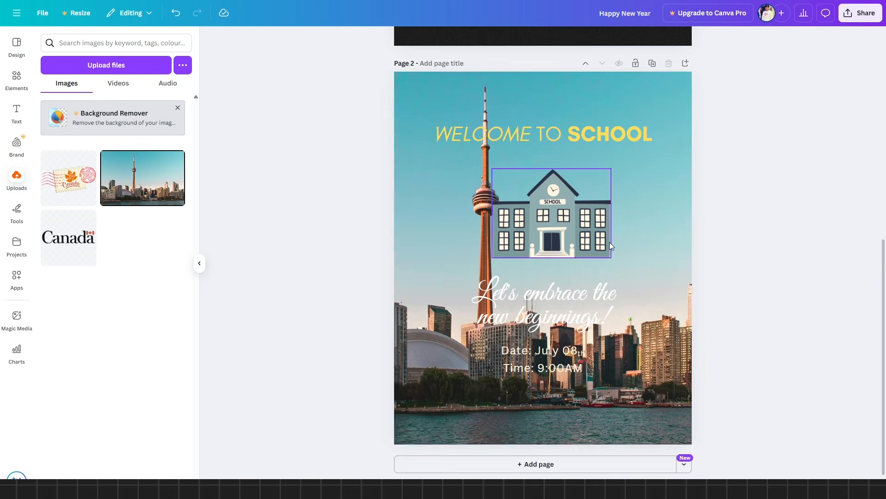
key("ctrl+z")
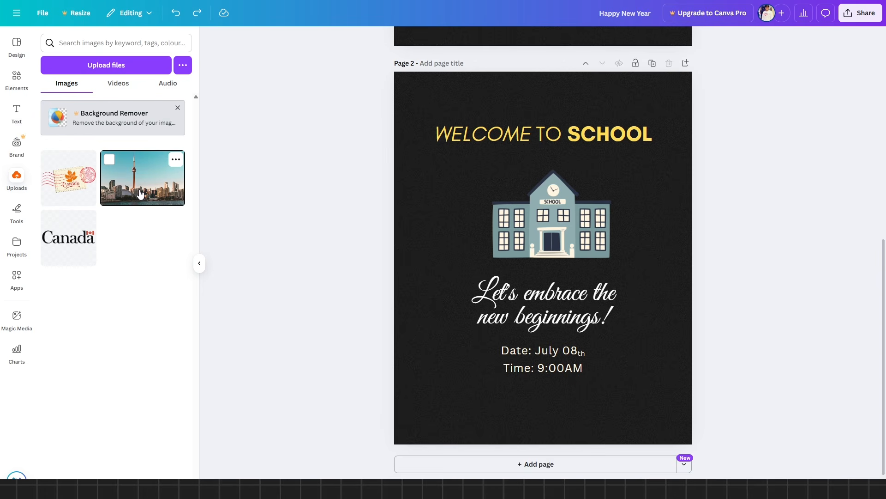
- Add the uploaded Canada stamp image to page 2, shrink it to about half size and move it over the heading near the page's upper edge
left_click_drag(69, 185, 615, 150)
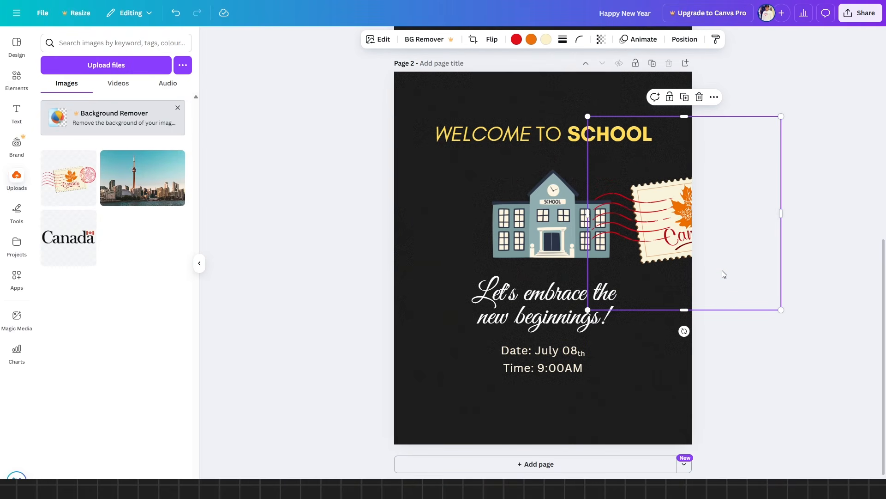
left_click_drag(780, 309, 684, 212)
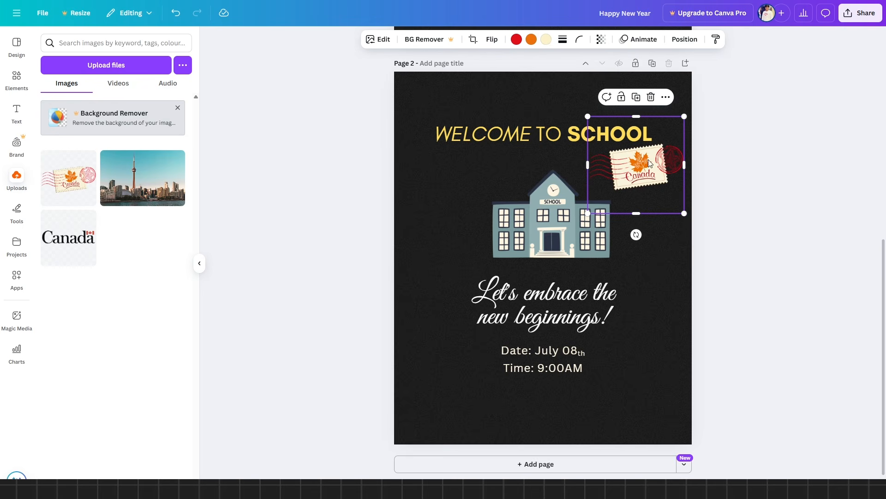
left_click_drag(649, 162, 556, 108)
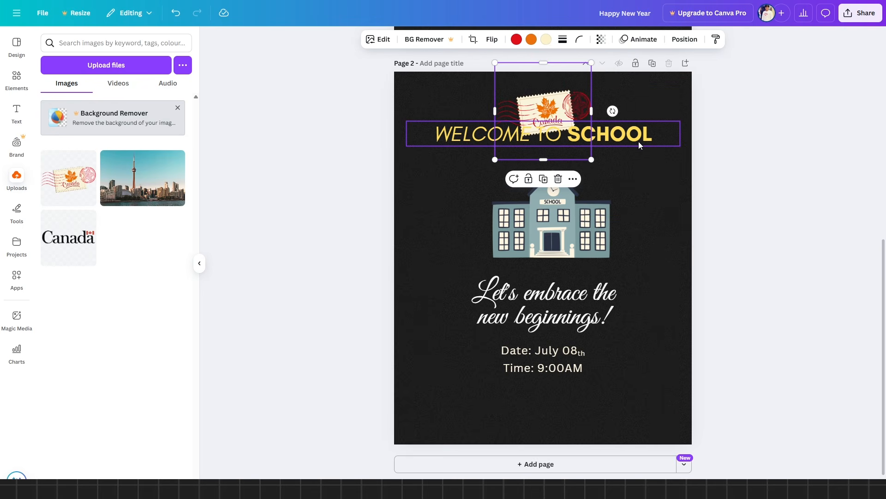
- Move the "WELCOME TO SCHOOL" heading down below the stamp, and try the Select tool on page 2's illustration and texts
left_click_drag(639, 143, 639, 165)
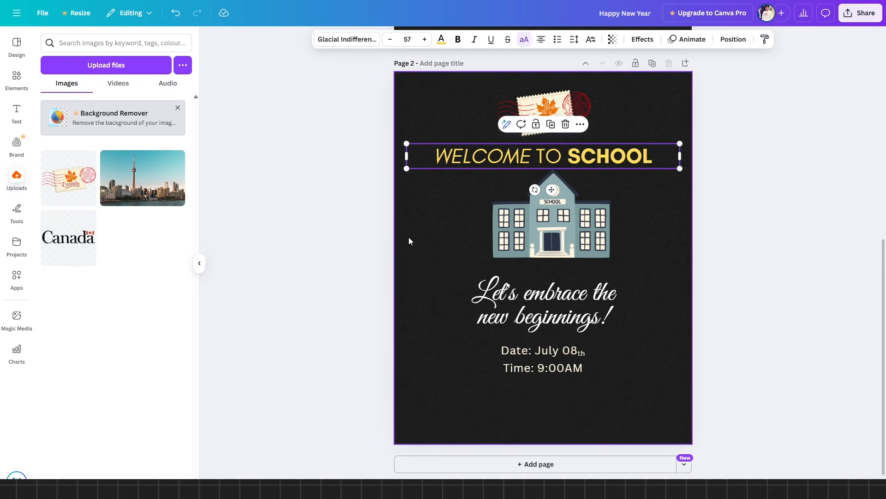
left_click(17, 220)
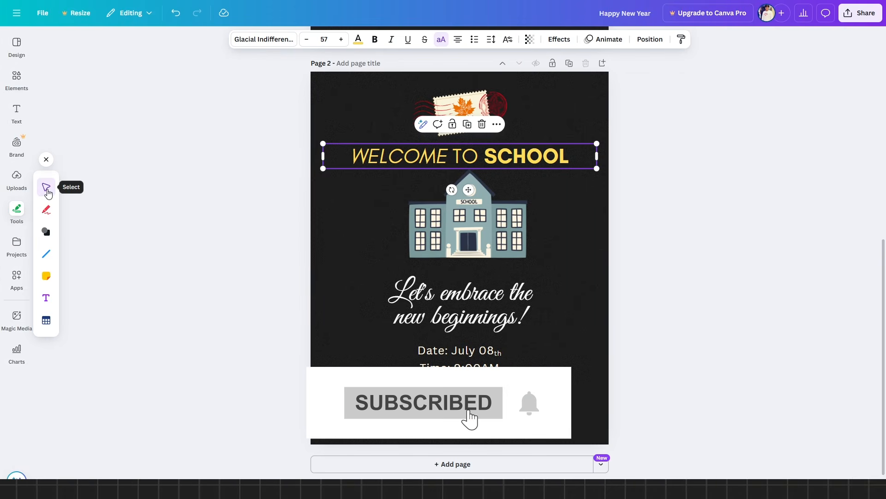
left_click(464, 229)
left_click(459, 323)
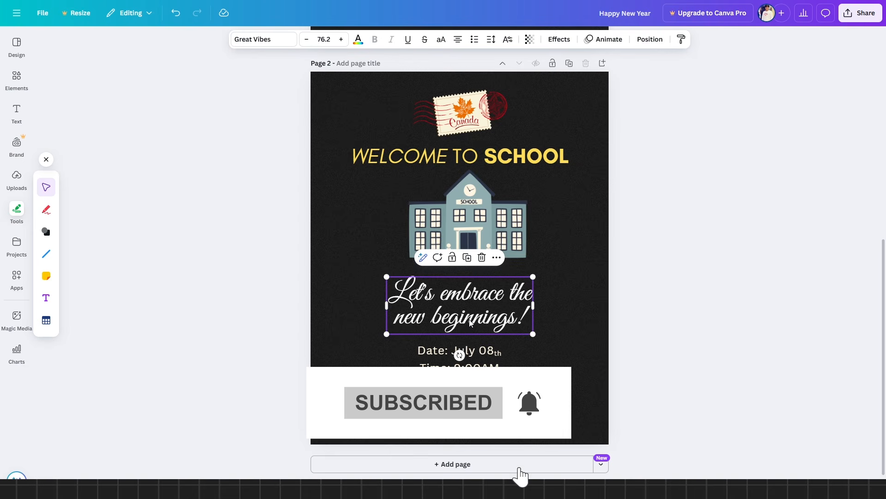
left_click(432, 363)
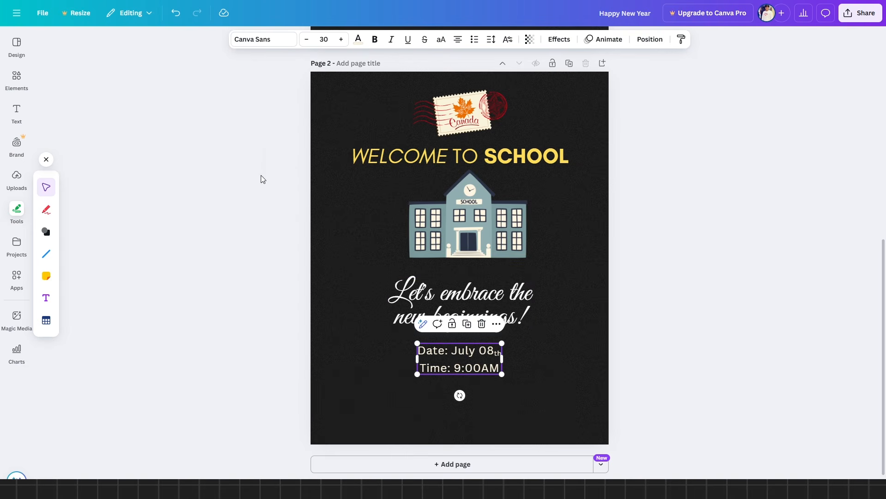
- Underline "embrace the" on page 2 freehand with the blue pen
left_click(46, 211)
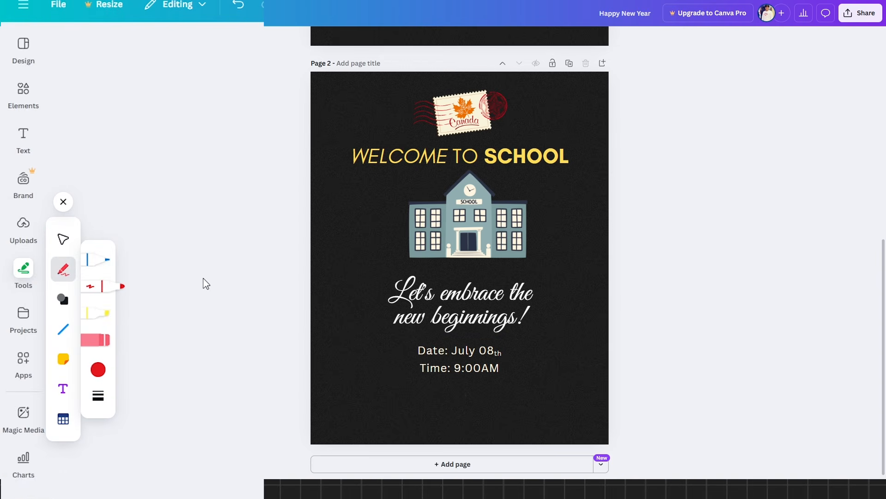
left_click(93, 270)
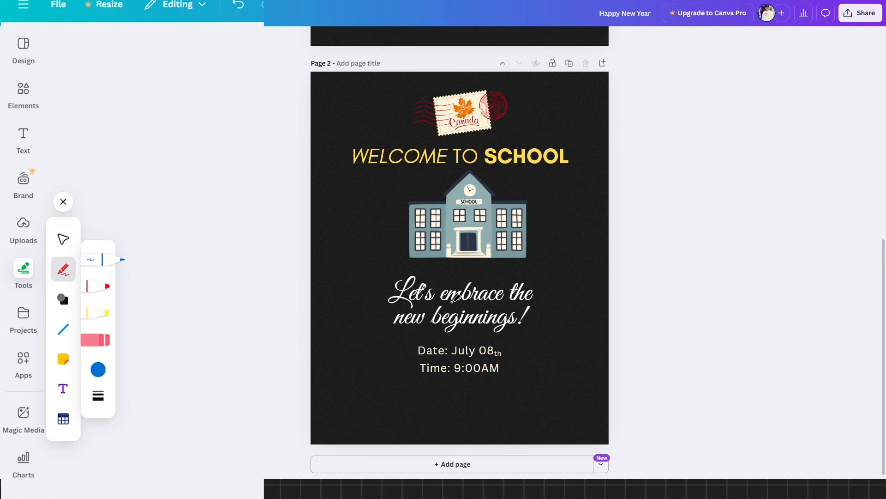
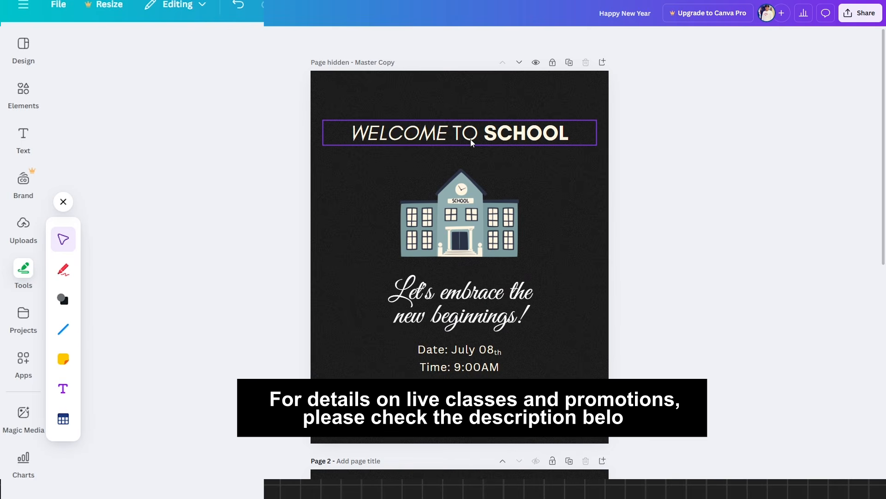
- Add a straight white line to page 2 and move it directly beneath the "WELCOME TO SCHOOL" heading
scroll(471, 143, "down", 8)
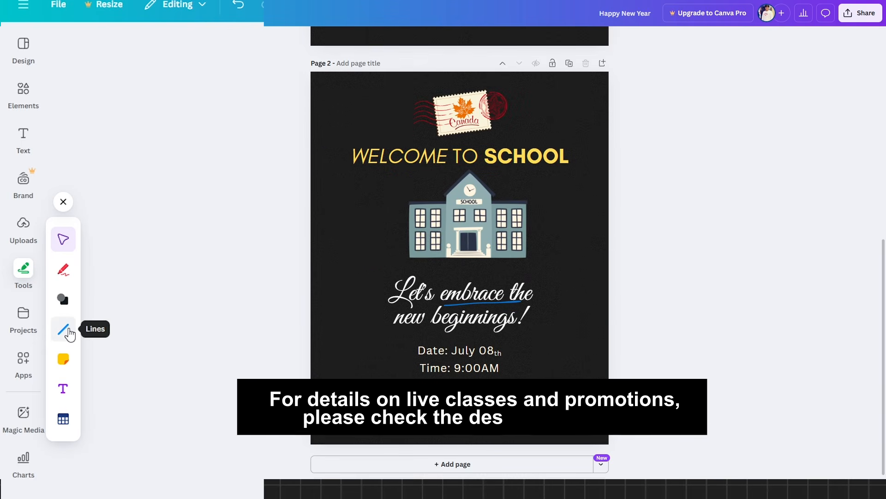
left_click(68, 330)
double_click(101, 304)
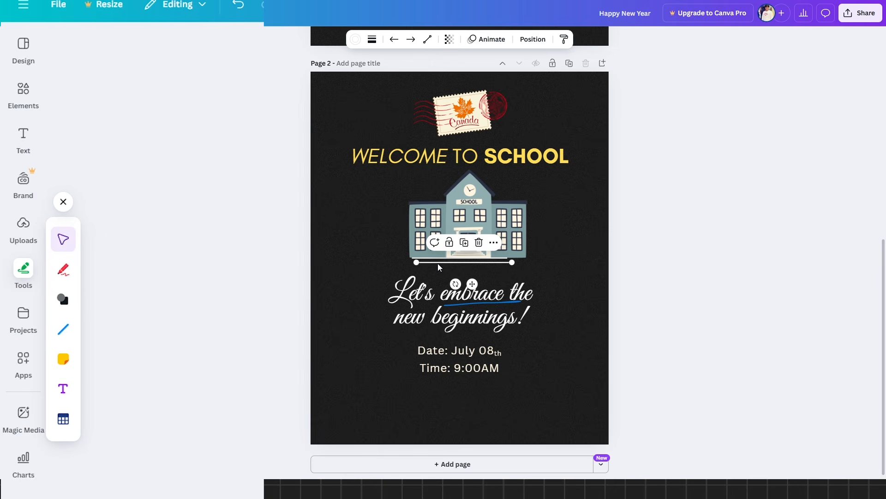
left_click_drag(437, 266, 368, 179)
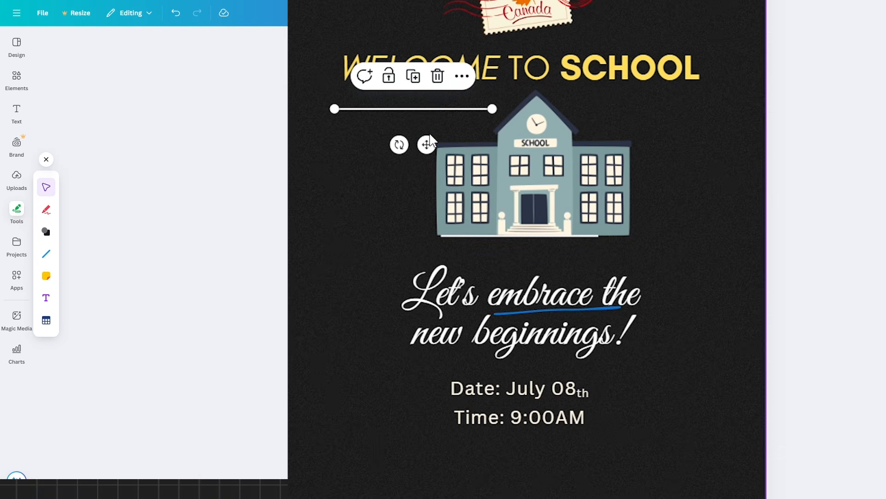
left_click_drag(430, 144, 426, 191)
key("ctrl+z")
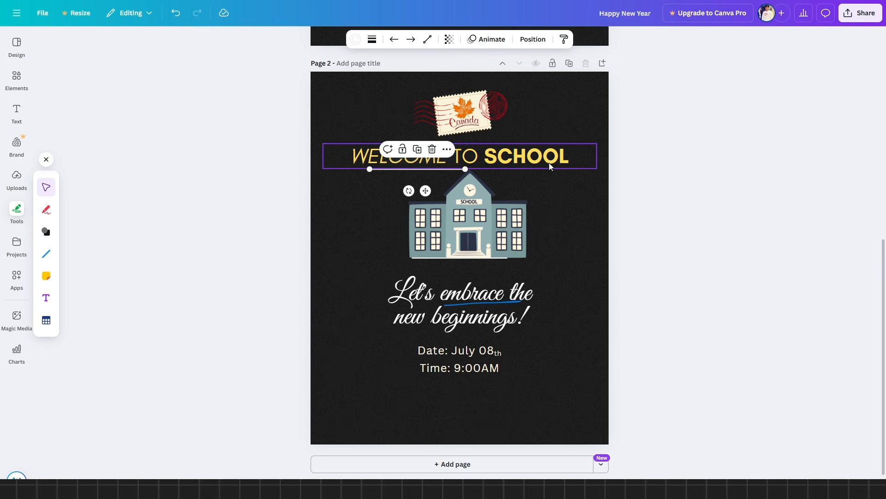
- Lengthen the white line so that it underlines most of the "WELCOME TO SCHOOL" heading
scroll(508, 195, "up", 3)
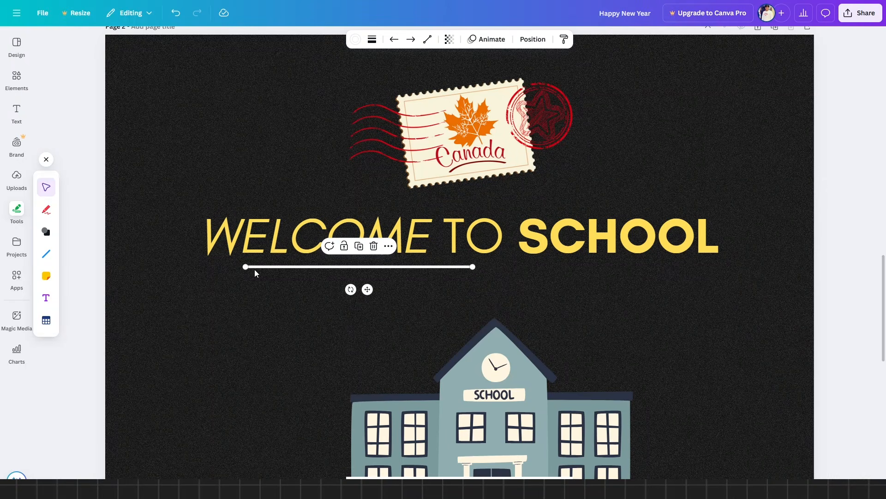
left_click_drag(473, 267, 674, 270)
left_click(668, 295)
left_click_drag(519, 266, 519, 268)
- Add a yellow sticky note to page 2 and place it beside the school illustration, near the page's right edge
scroll(530, 241, "down", 1)
scroll(539, 224, "down", 2)
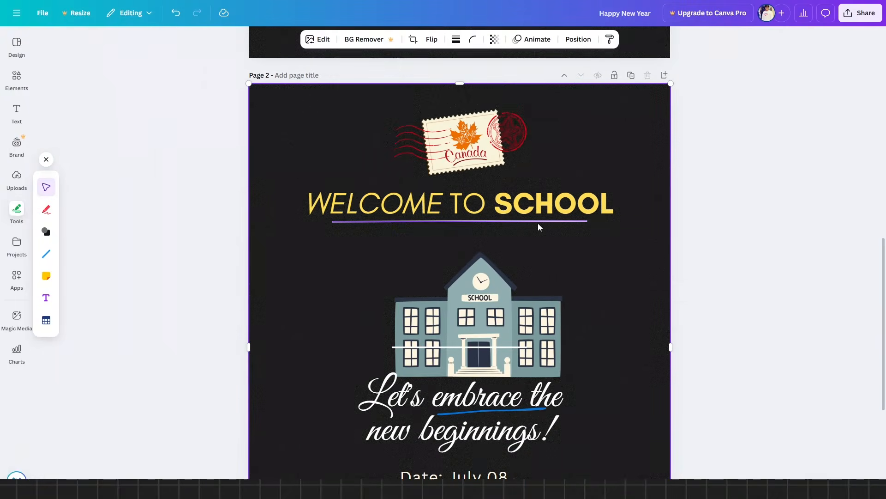
scroll(539, 223, "down", 1)
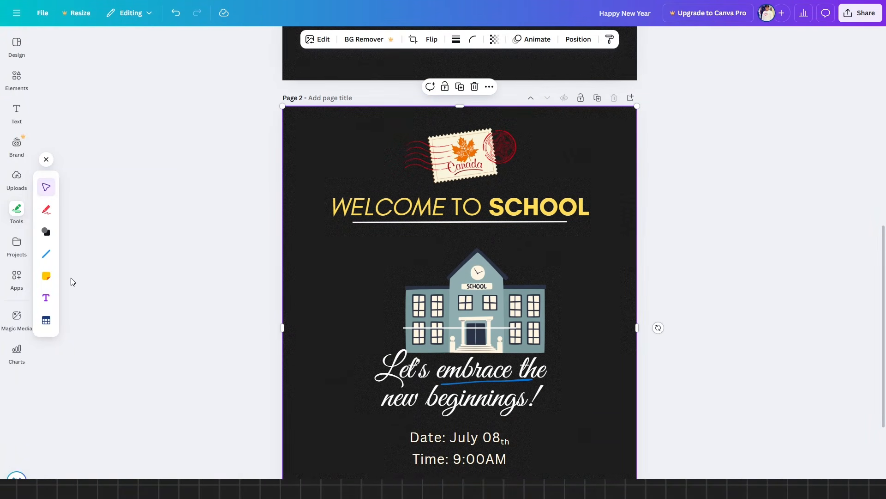
left_click(46, 276)
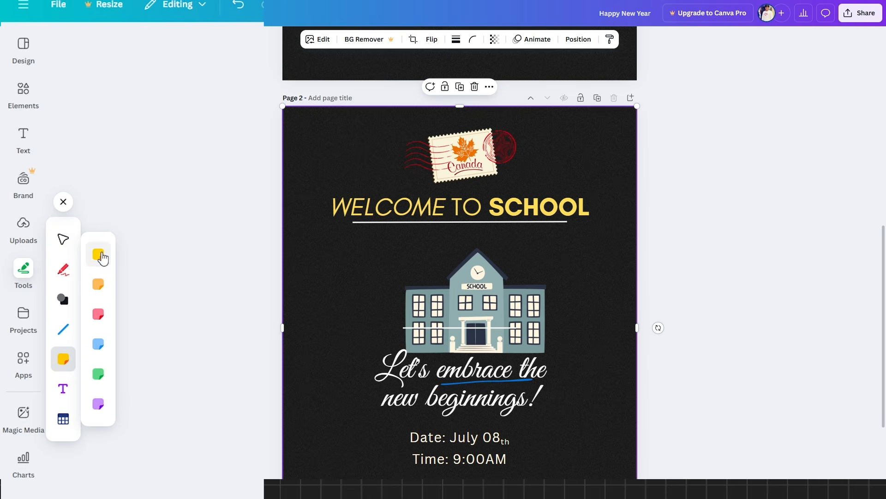
left_click(99, 254)
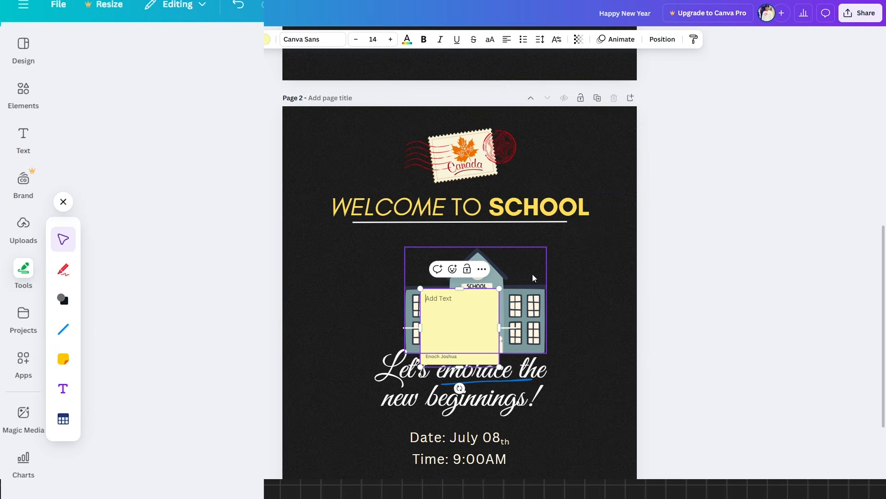
left_click(611, 249)
left_click_drag(445, 296, 554, 167)
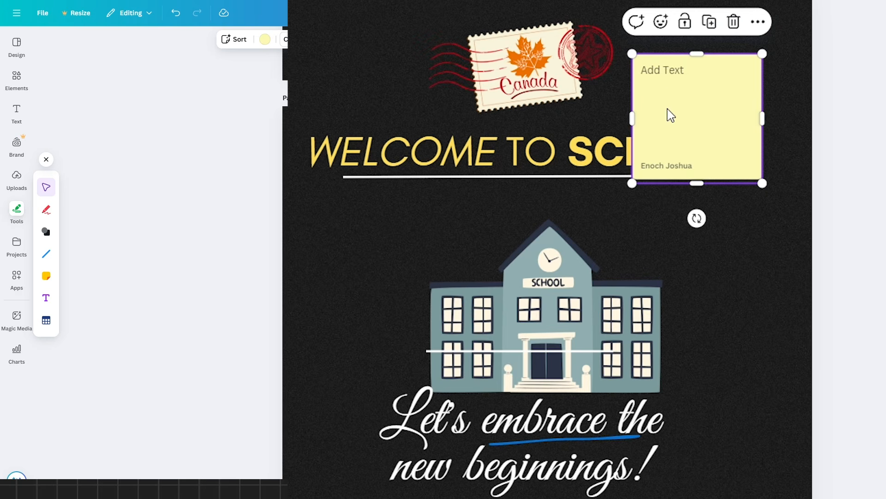
left_click_drag(675, 168, 699, 402)
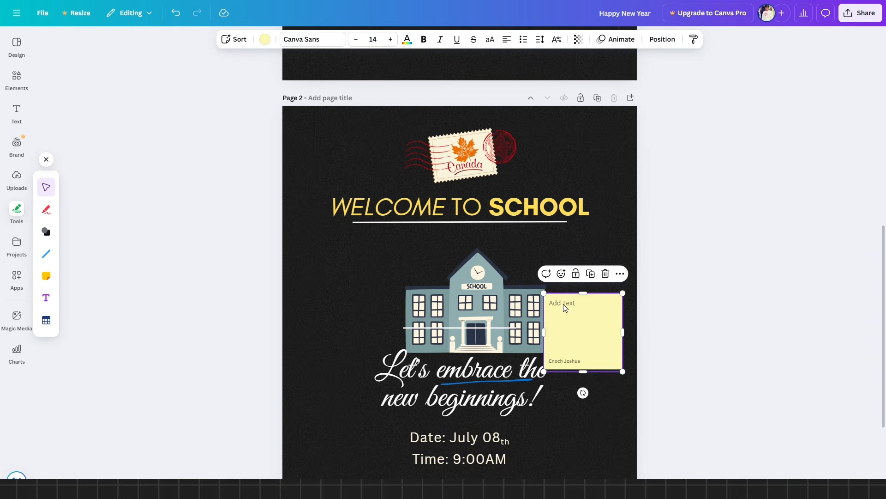
- Write "Change the School color to yellow" on the sticky note
left_click(565, 308)
type("Change the School color to yellow")
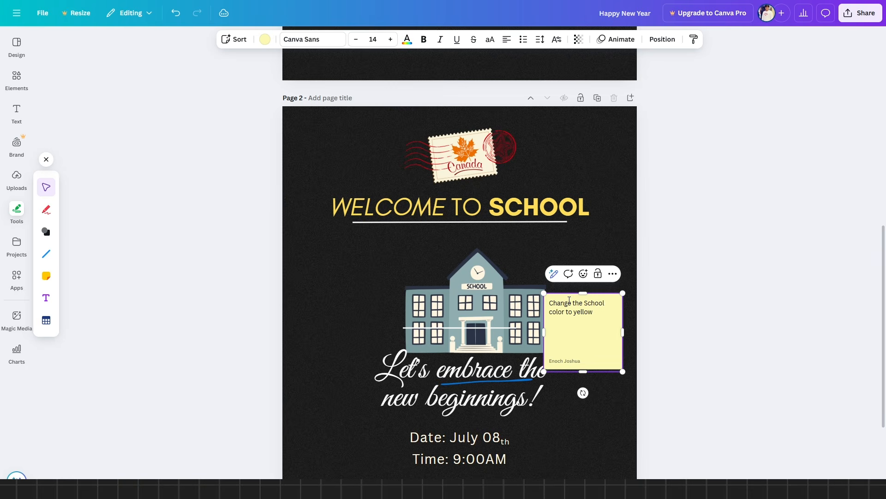
left_click(608, 224)
left_click(605, 257)
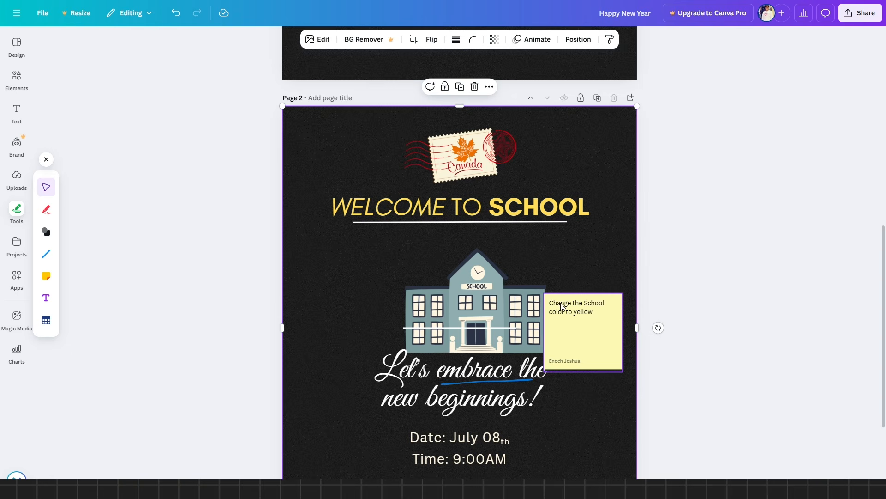
- Recolour both grey-green tones of the school illustration with the heading's yellow from the document colours
left_click(495, 275)
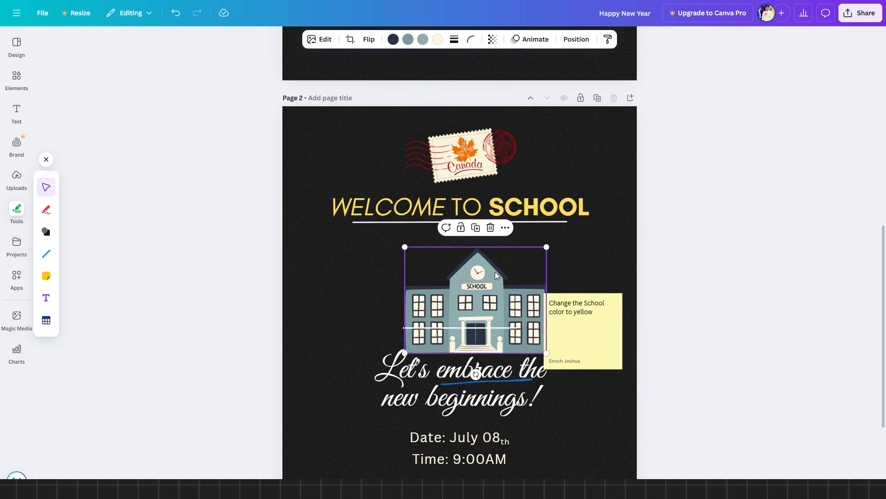
left_click(409, 41)
left_click(78, 136)
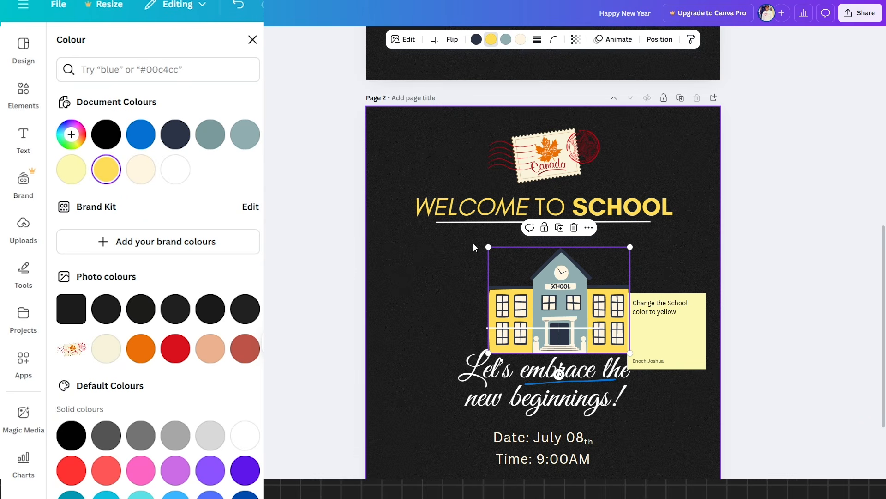
left_click(506, 39)
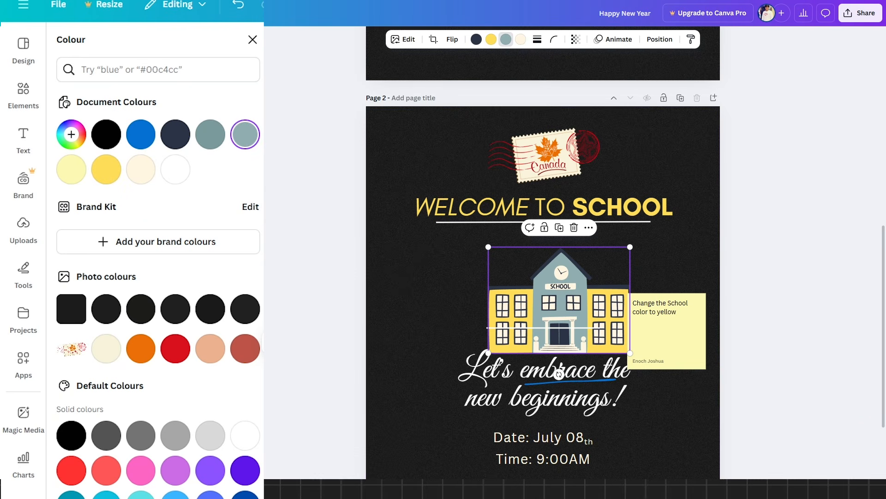
left_click(114, 175)
left_click(423, 270)
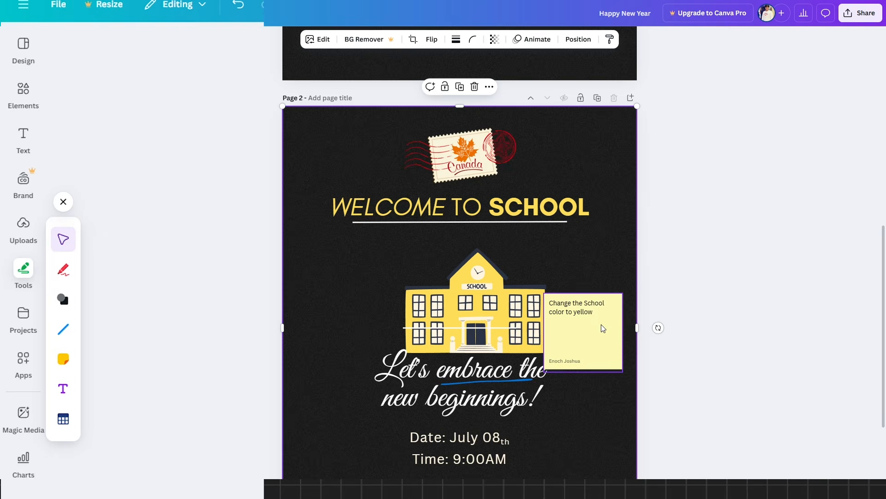
- Move the sticky note slightly higher beside the school illustration and delete it
left_click_drag(602, 328, 610, 277)
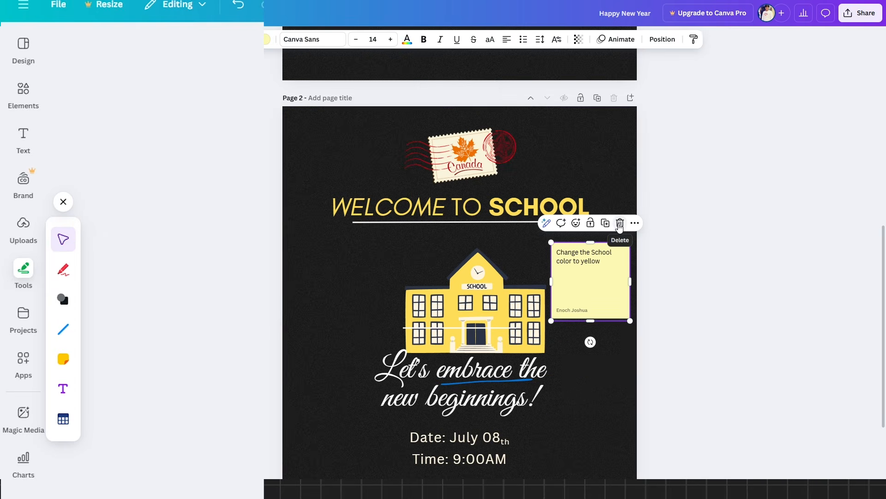
left_click(621, 223)
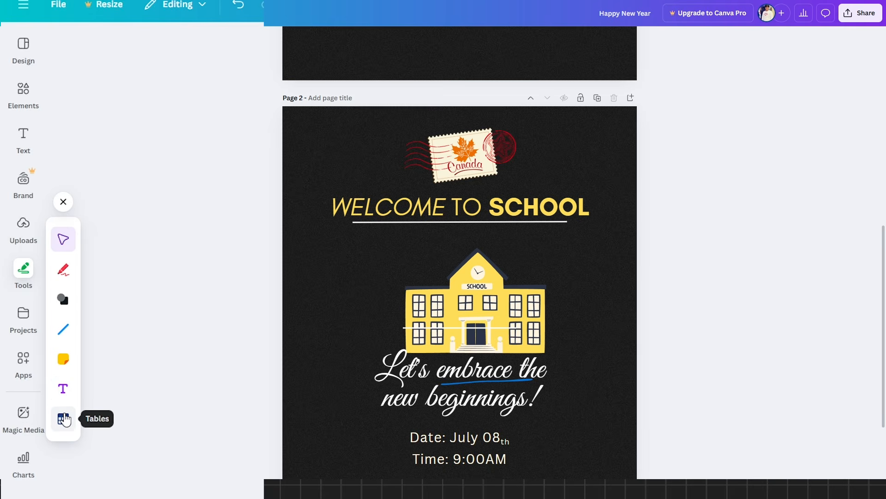
- Try a table of four rows and three columns with inner borders only on page 2, and delete it
left_click(65, 419)
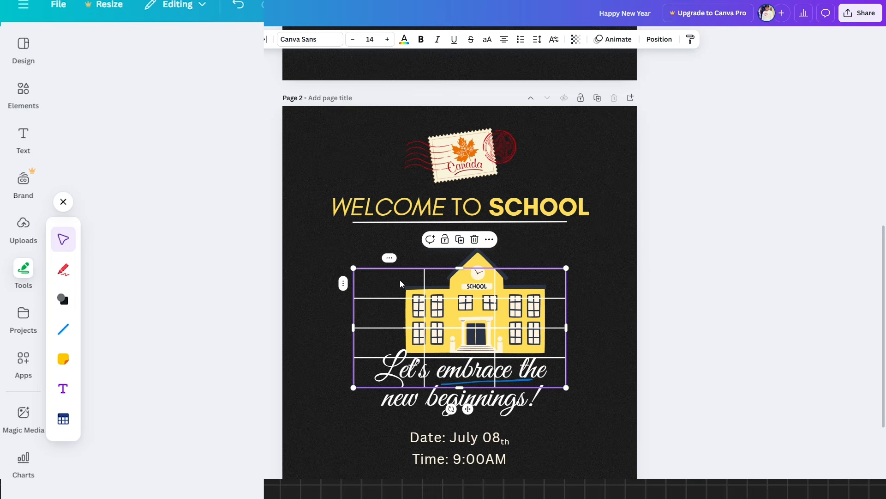
left_click(244, 40)
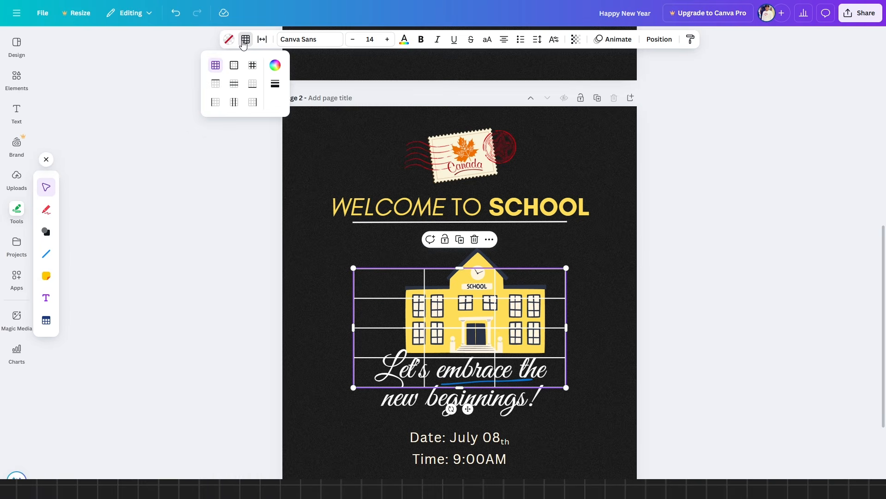
left_click(252, 66)
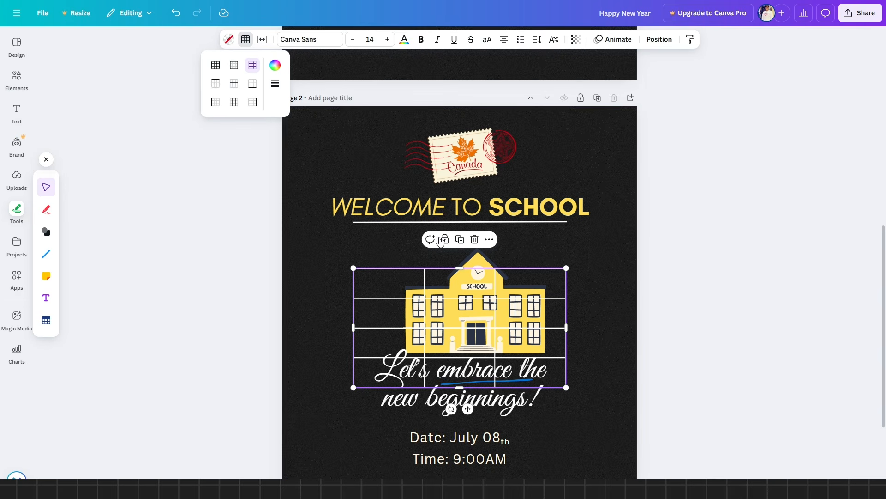
left_click(367, 255)
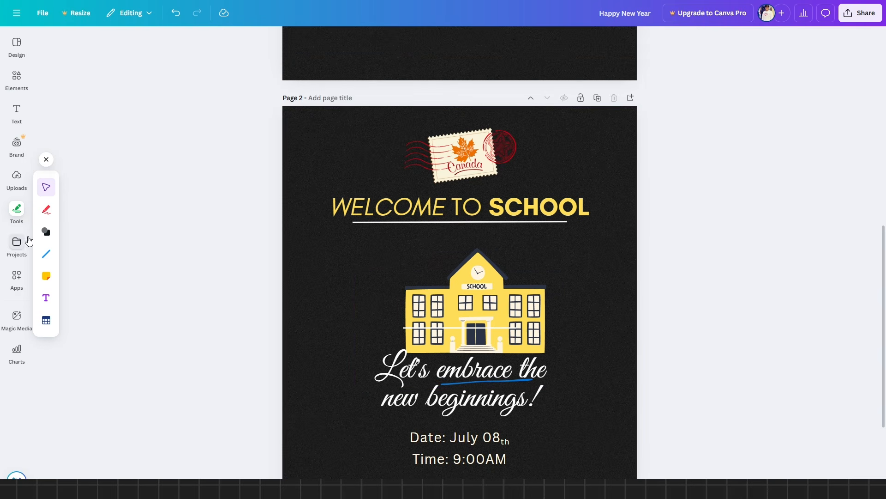
- Look through the saved projects and create a new folder named after the client
left_click(18, 246)
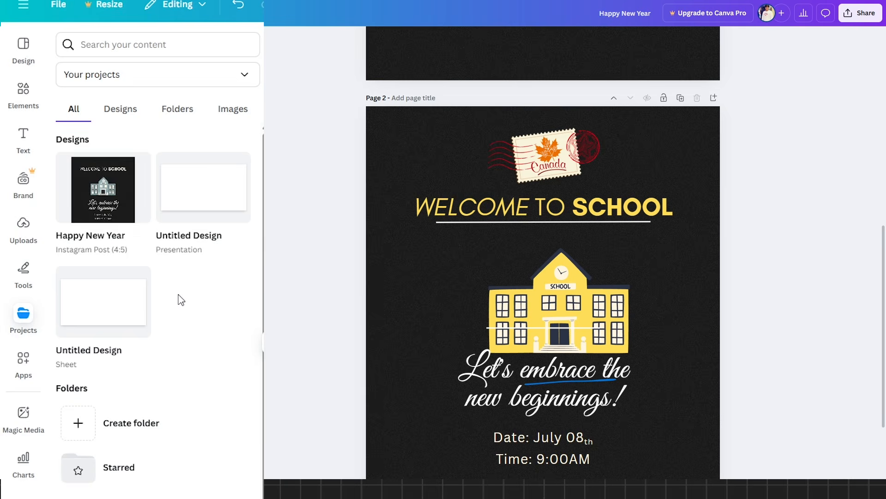
scroll(178, 297, "down", 2)
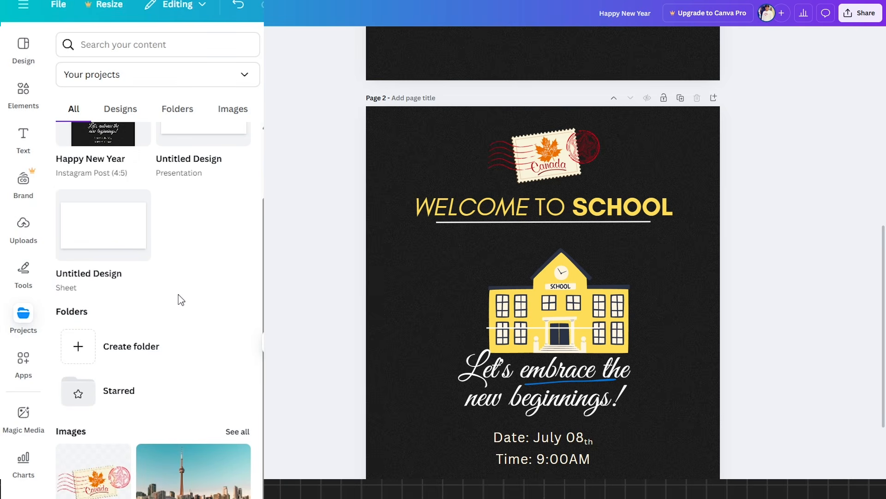
scroll(171, 297, "up", 2)
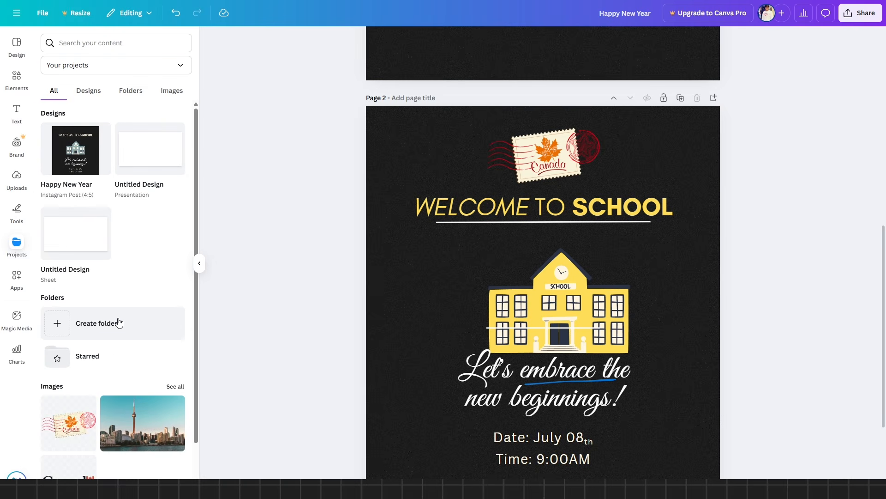
left_click(117, 317)
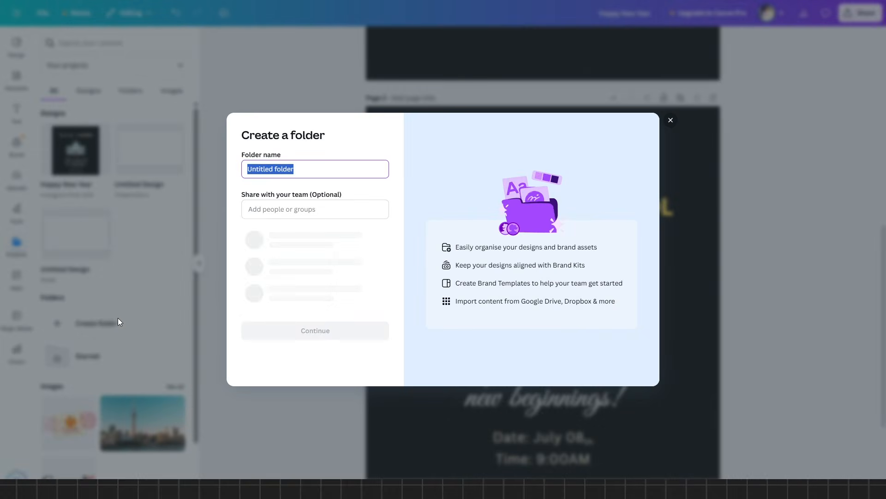
type("Sharon C")
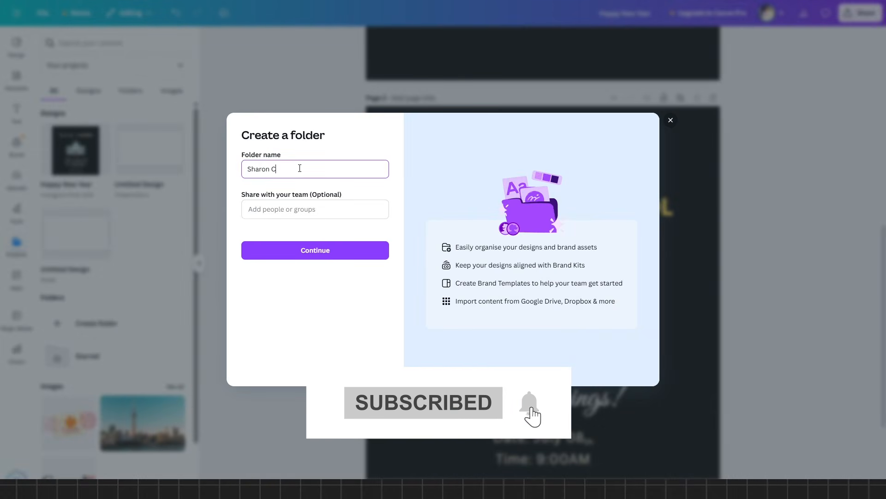
type("lient")
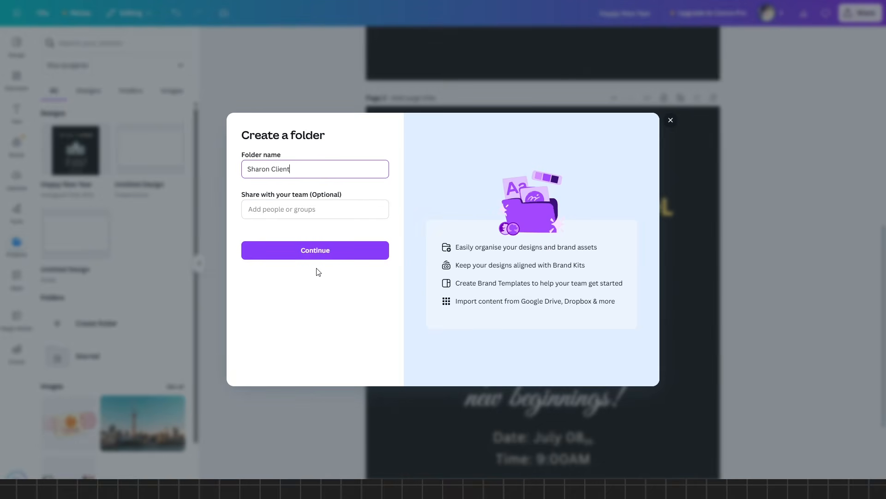
left_click(312, 254)
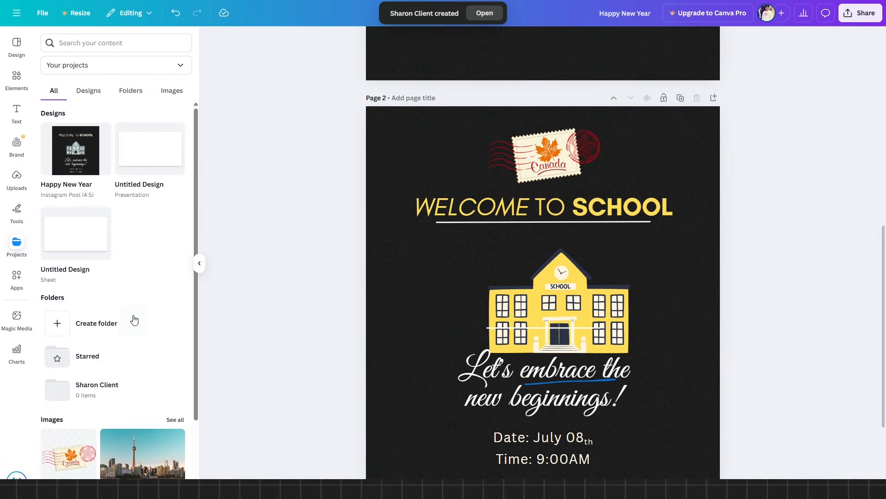
- Open the new client folder in the projects
scroll(138, 386, "down", 2)
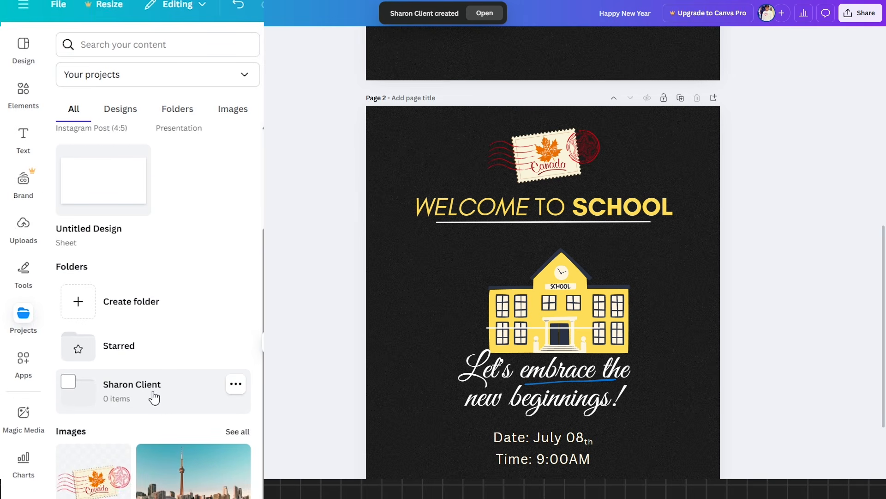
left_click(134, 387)
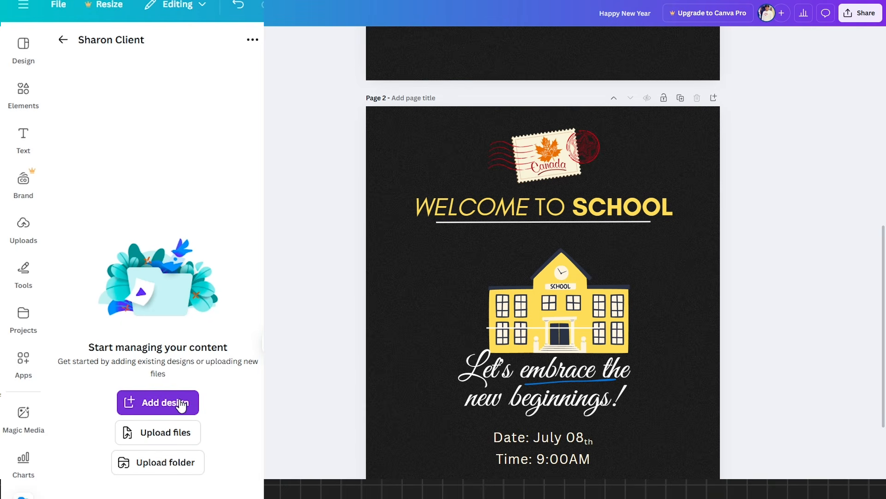
- Leave the project folder and look through the available apps, from the top picks and trending ones to the AI generation ones
left_click(63, 39)
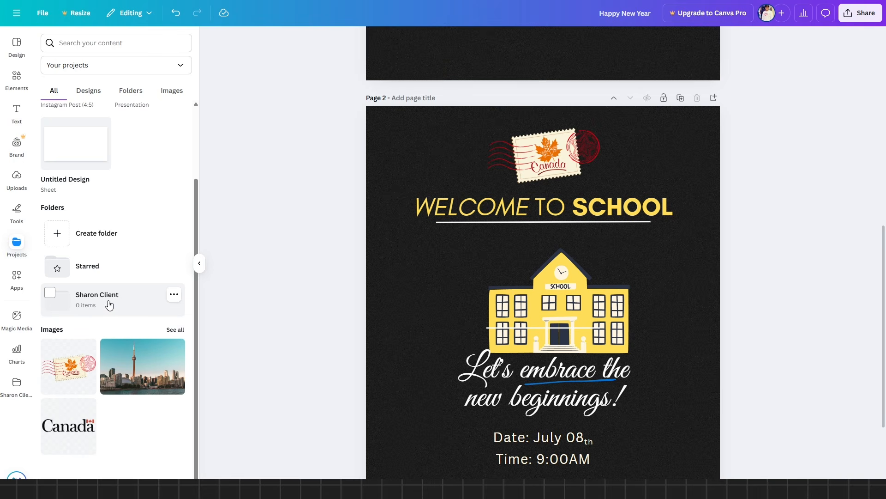
left_click(24, 283)
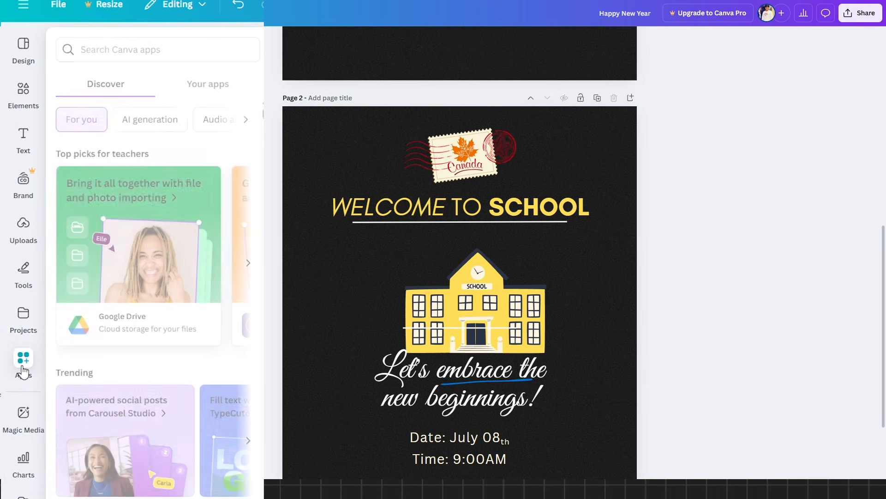
scroll(134, 331, "down", 5)
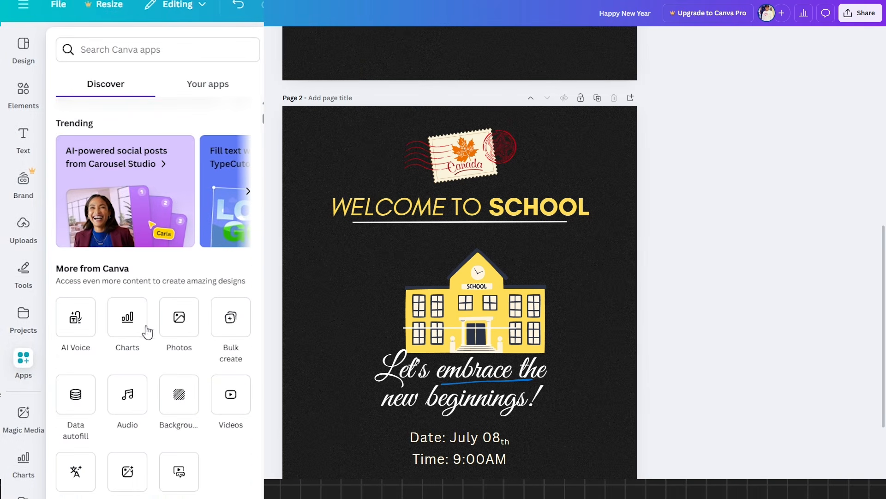
scroll(180, 289, "down", 5)
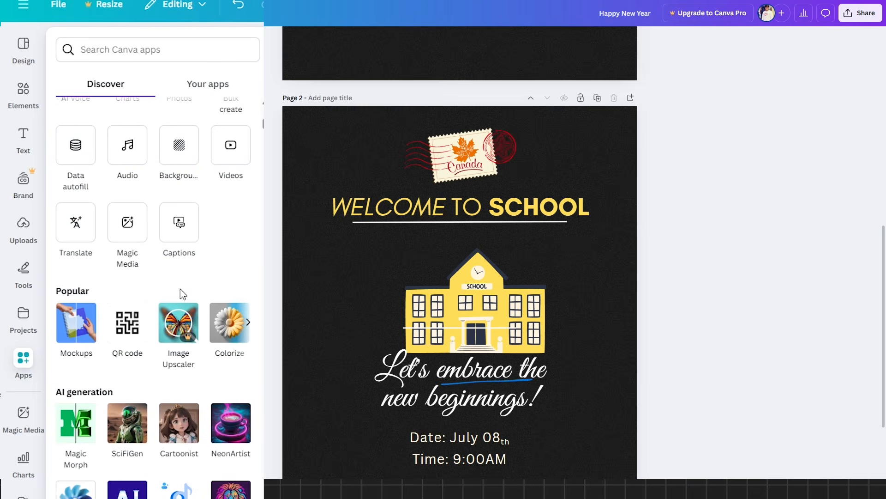
scroll(180, 289, "up", 10)
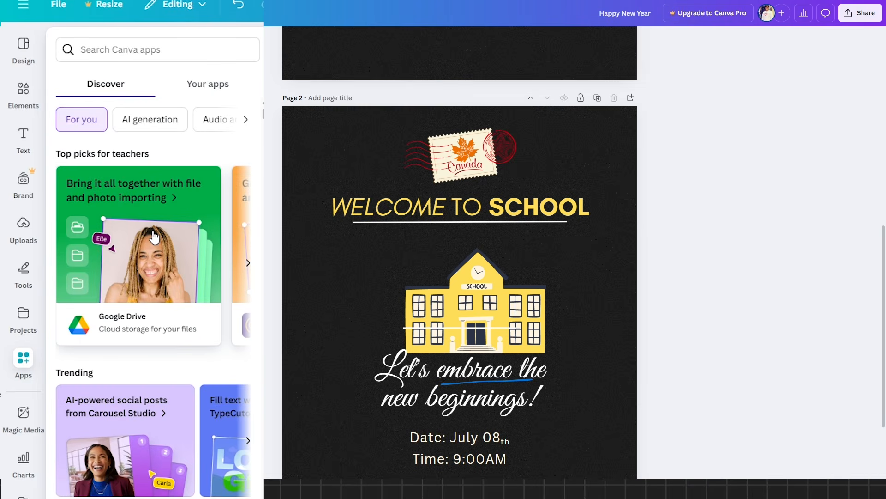
scroll(154, 237, "down", 8)
scroll(154, 237, "up", 6)
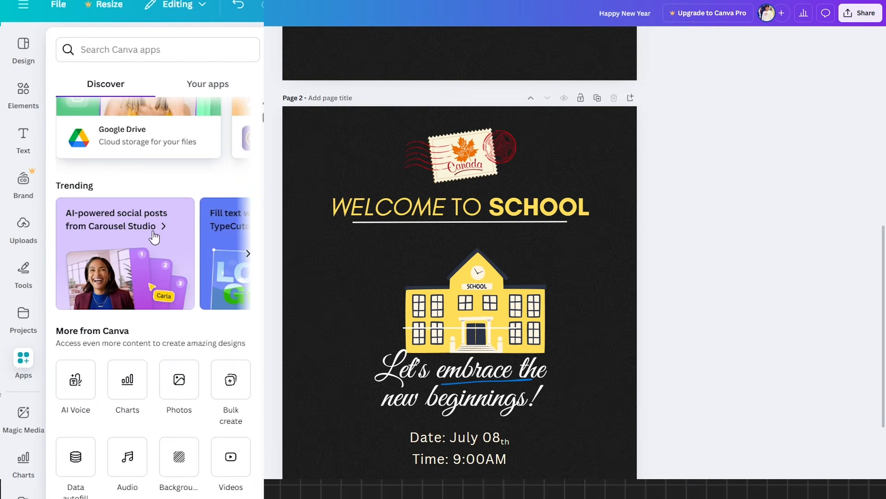
left_click(25, 93)
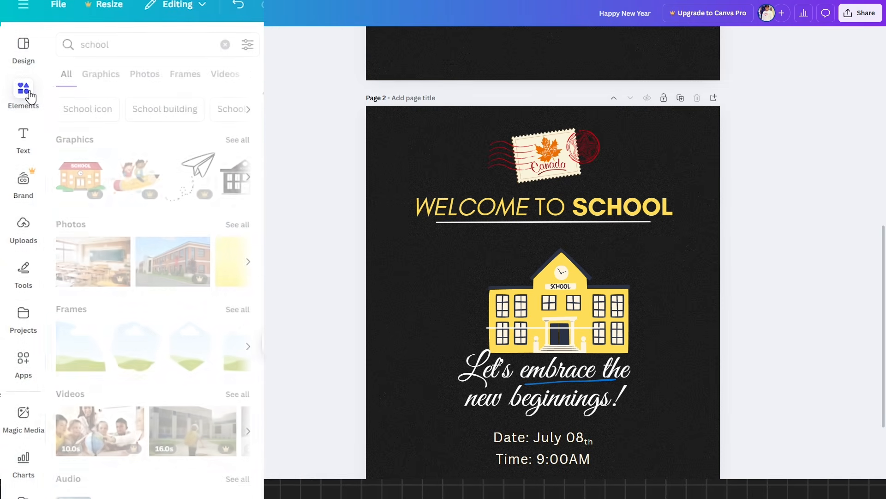
- Browse the Instagram post templates similar to the fireworks New Year one and add a blank page 3 after the school page
left_click(24, 46)
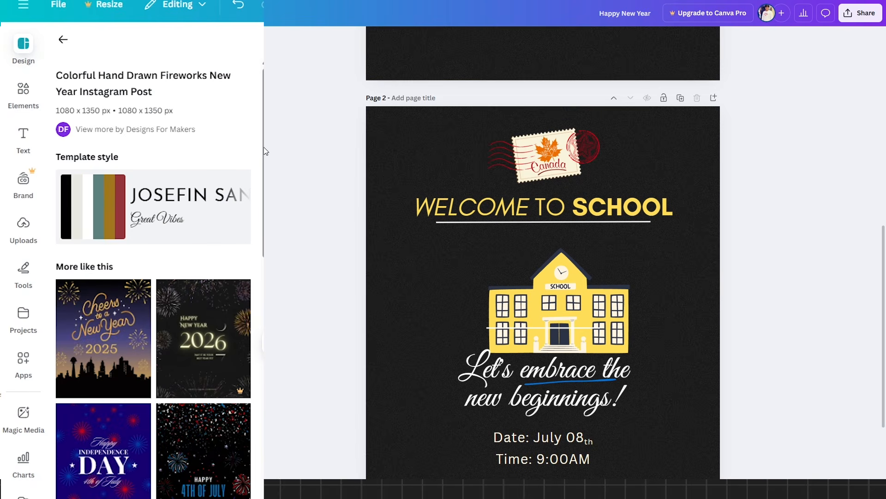
scroll(191, 300, "down", 4)
scroll(190, 297, "down", 5)
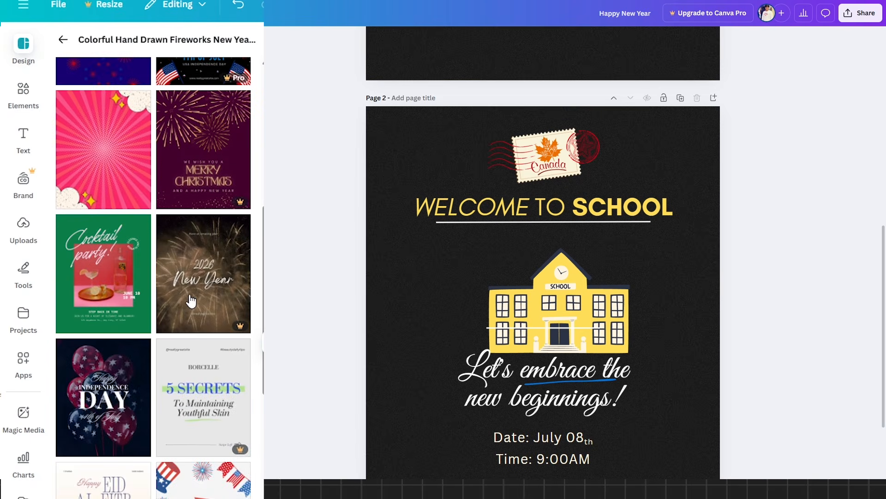
scroll(170, 293, "down", 5)
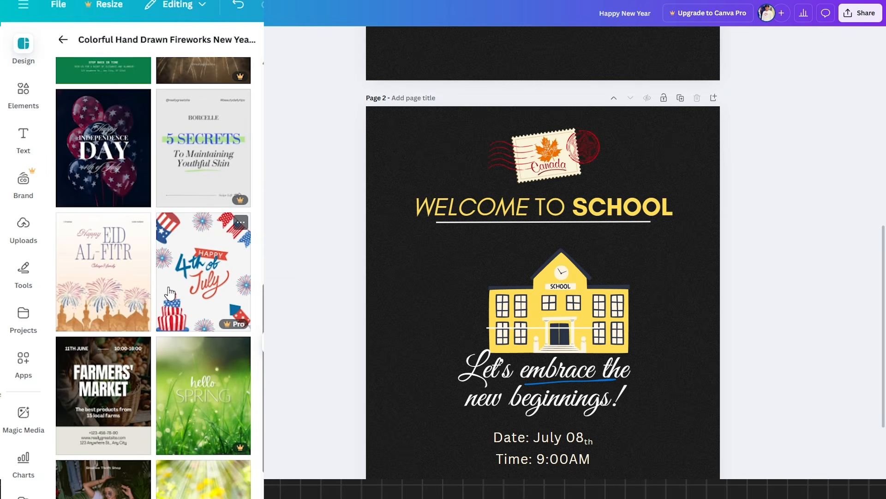
scroll(169, 293, "down", 9)
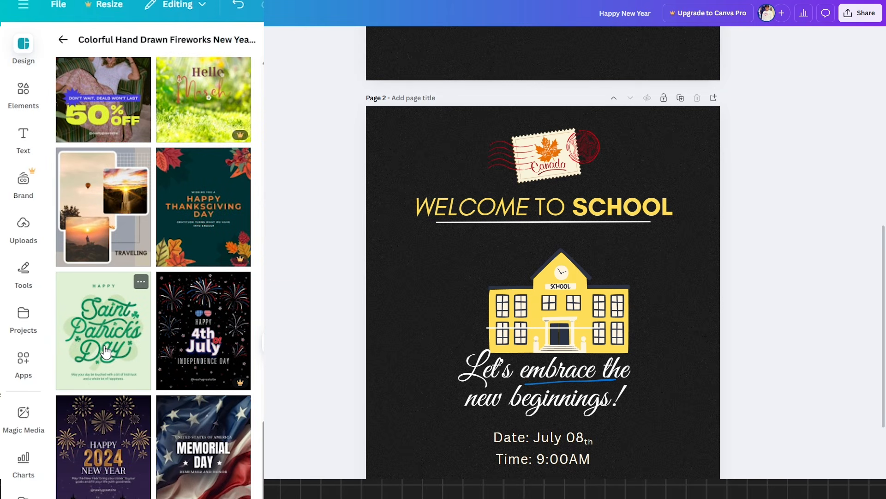
scroll(529, 204, "down", 3)
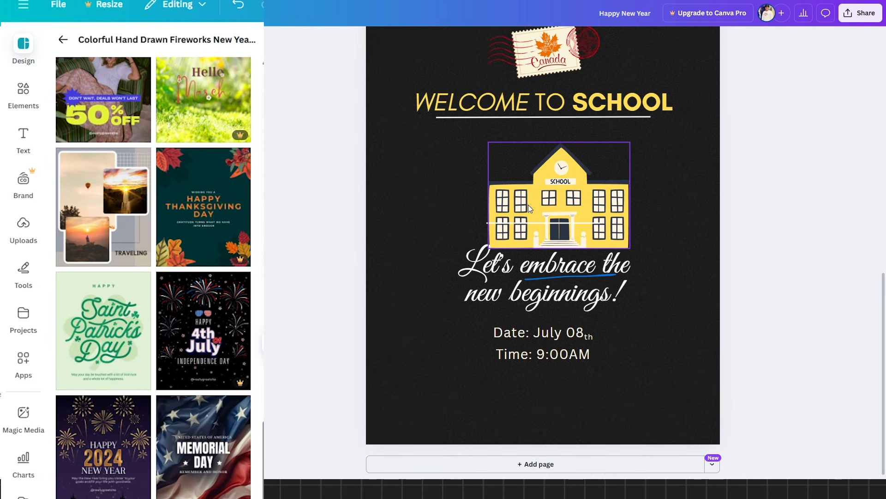
left_click(546, 467)
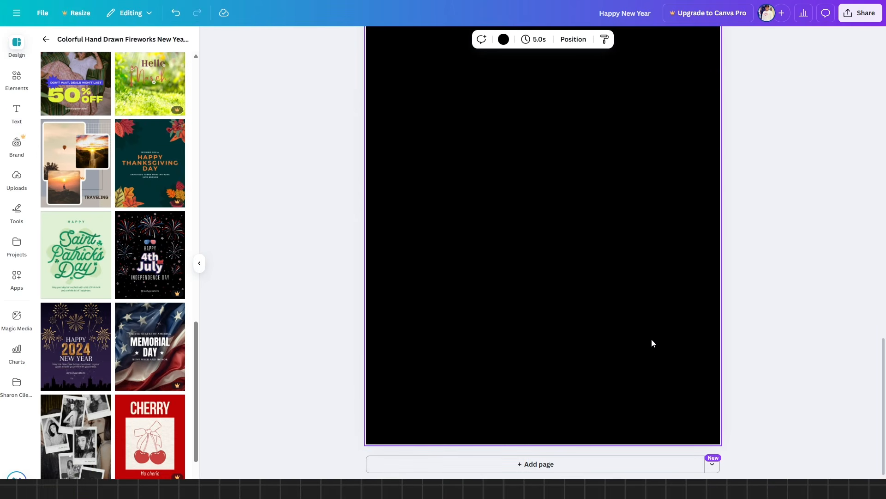
- Apply the White and Green Happy Saint Patrick's Day template to page 3 and delete its HAPPY heading
left_click(91, 271)
scroll(627, 170, "up", 2)
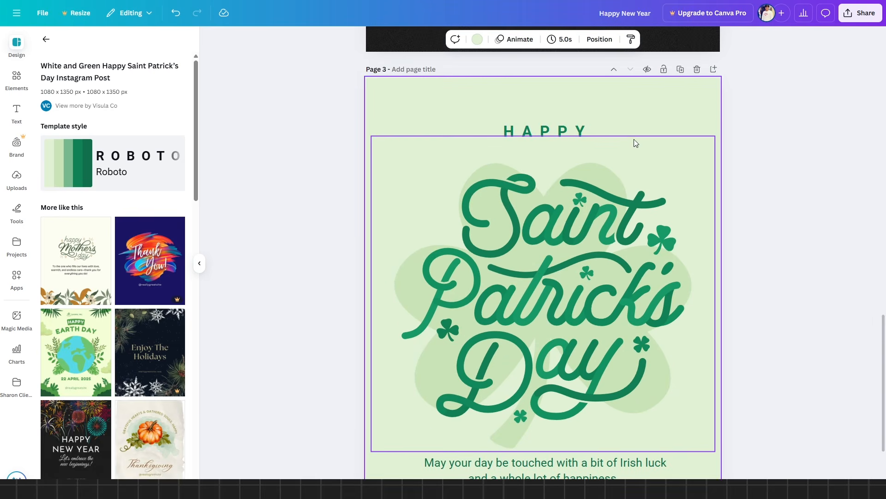
scroll(633, 139, "down", 3)
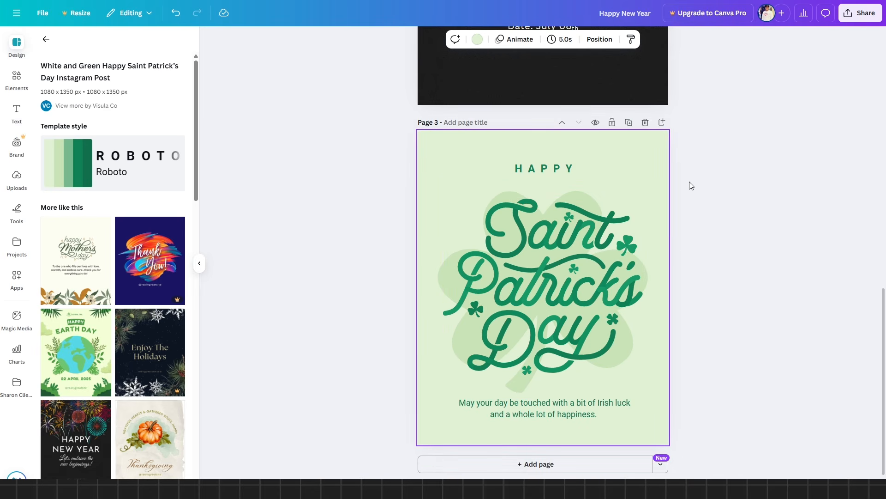
left_click(542, 180)
key("Delete")
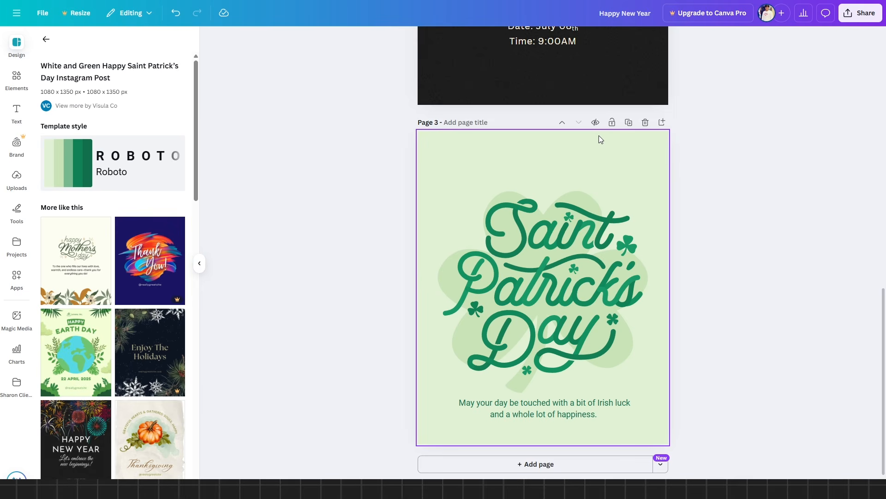
- Clear the "school" search from the elements and show the full collection of lines and shapes
left_click(17, 78)
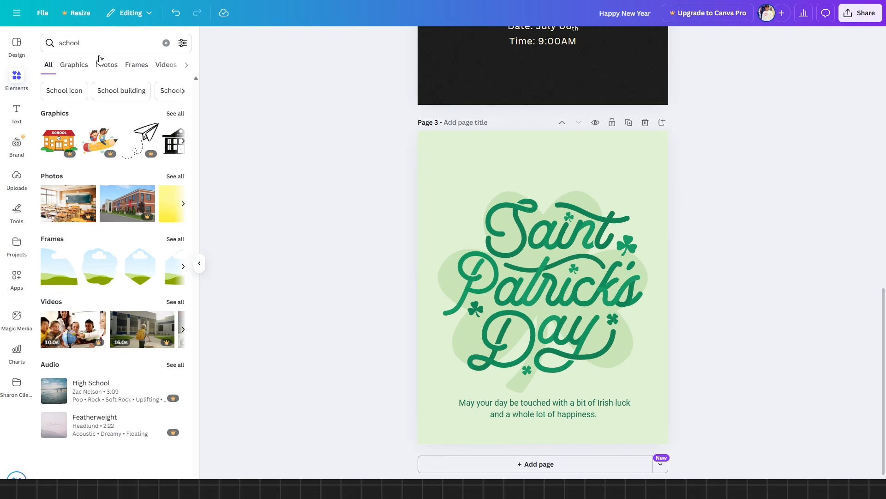
left_click(165, 43)
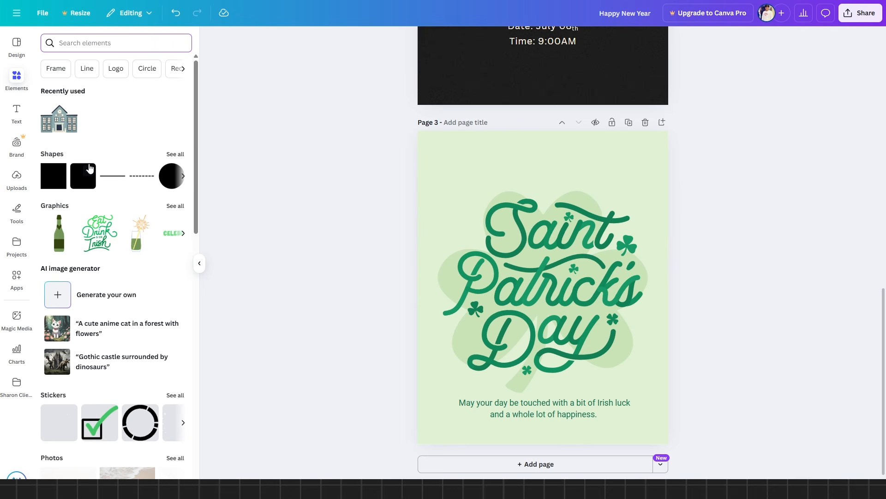
scroll(90, 169, "down", 6)
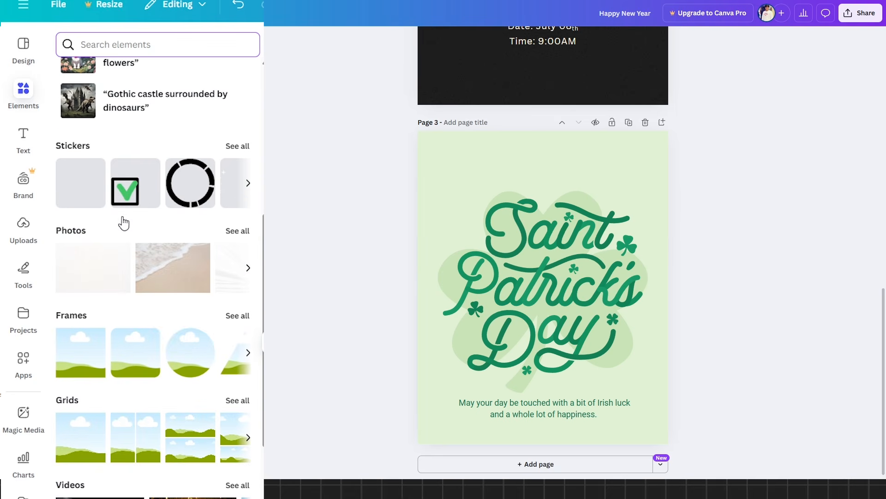
scroll(126, 359, "up", 8)
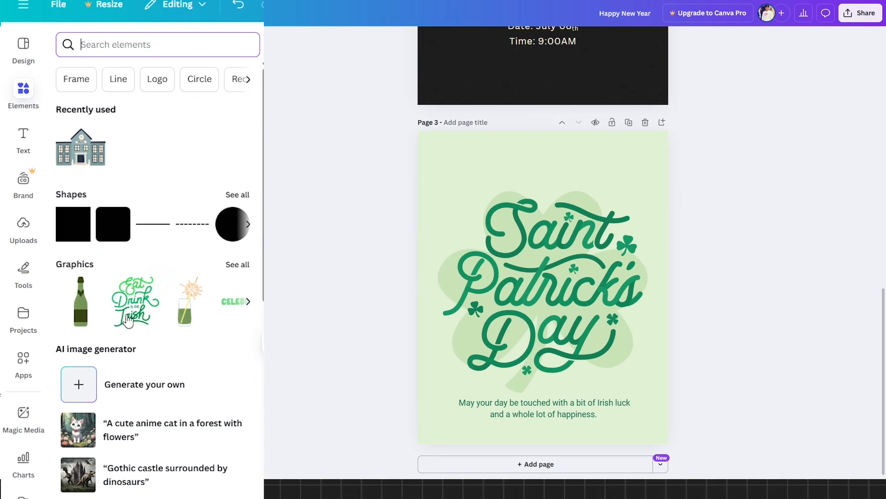
scroll(170, 440, "down", 5)
scroll(170, 440, "up", 5)
left_click(237, 195)
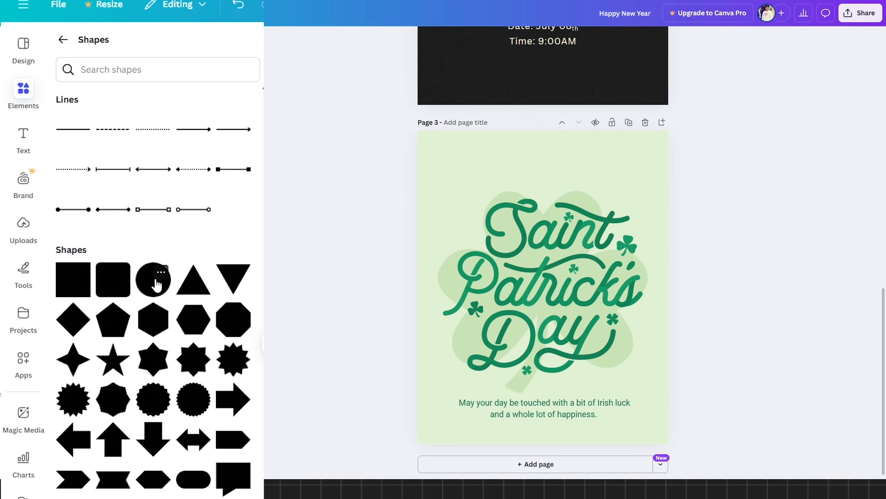
- Add a circle to page 3 and place it partly beyond the page's upper-right corner
left_click(154, 276)
left_click(152, 289)
left_click(152, 292)
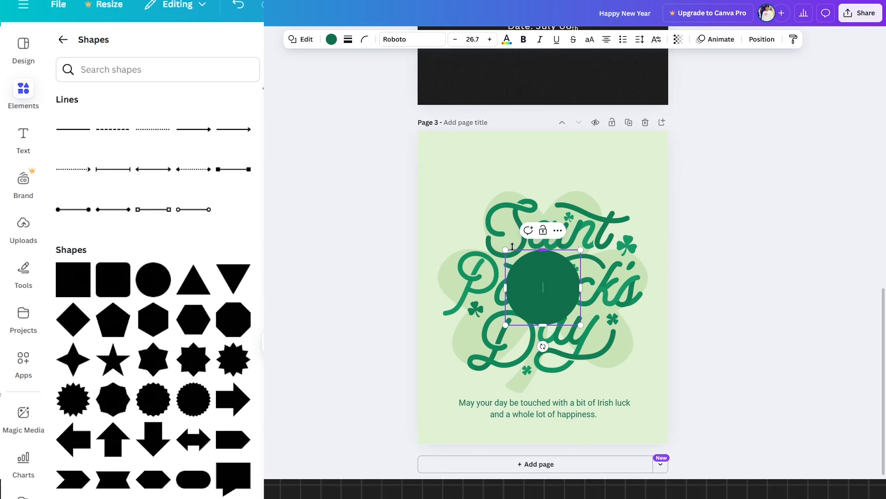
left_click_drag(567, 309, 683, 153)
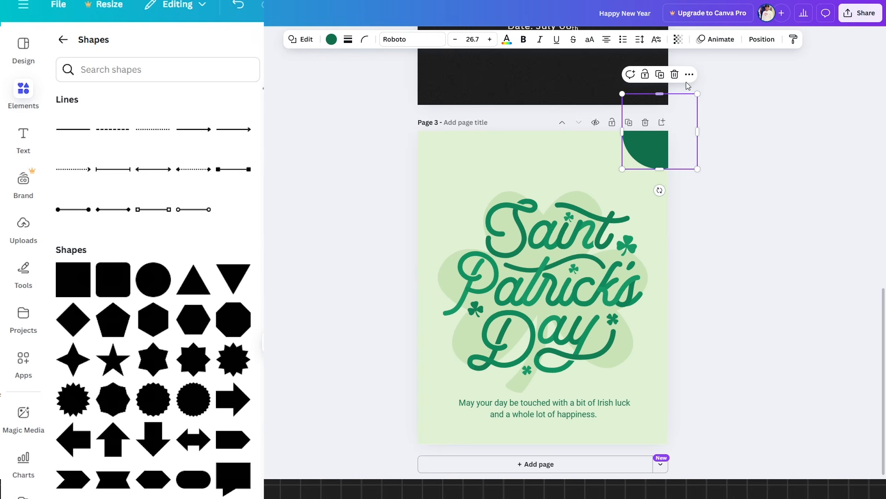
- Try a low transparency value on the corner circle and set it back to 100
left_click(678, 39)
left_click(650, 77)
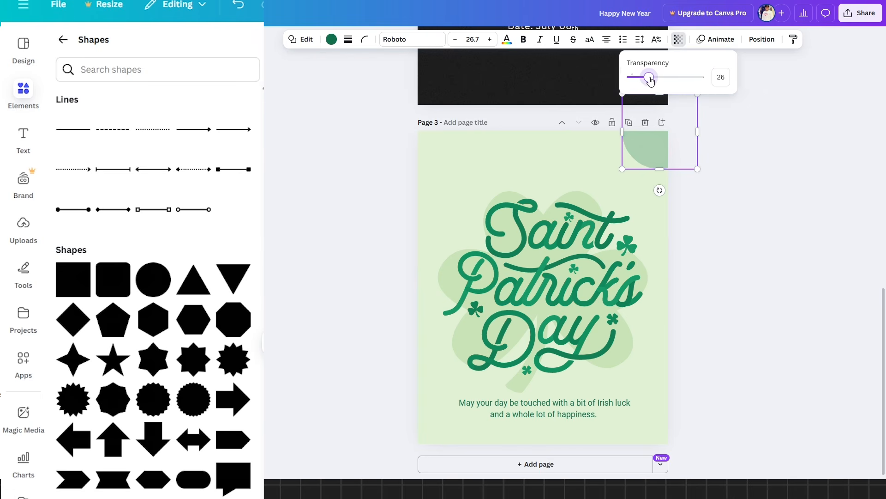
left_click_drag(650, 77, 652, 77)
left_click(749, 245)
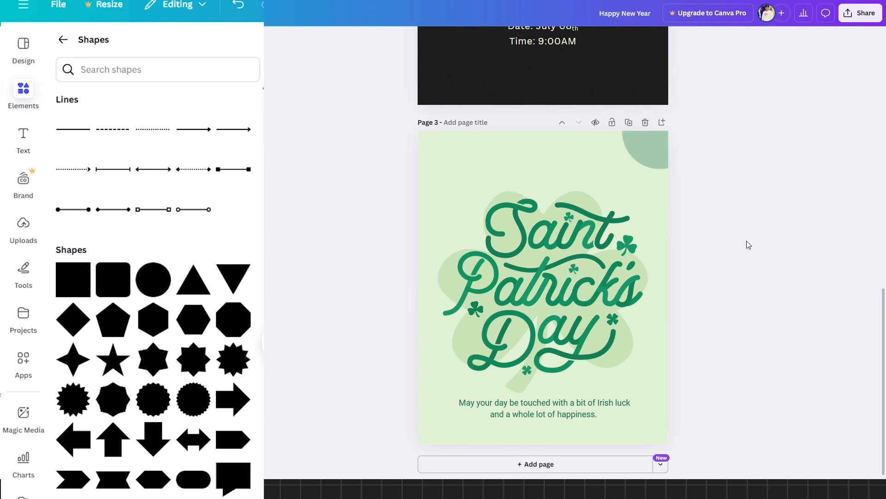
left_click(654, 151)
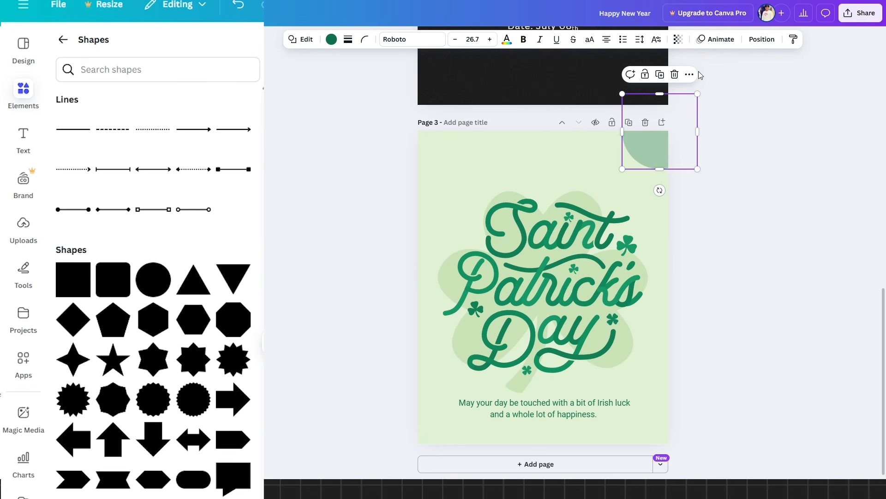
left_click(679, 39)
left_click_drag(652, 78, 741, 88)
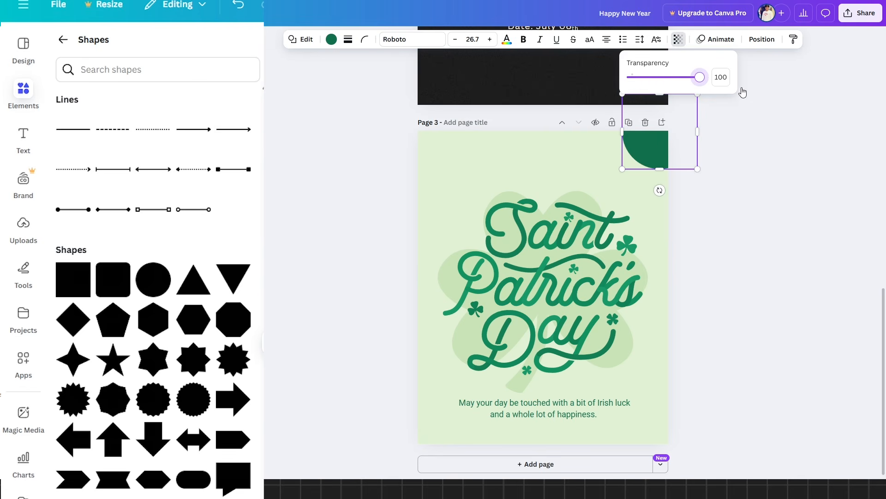
- Recolour the corner circle with the document's light green that matches the shamrock behind the lettering
left_click(330, 42)
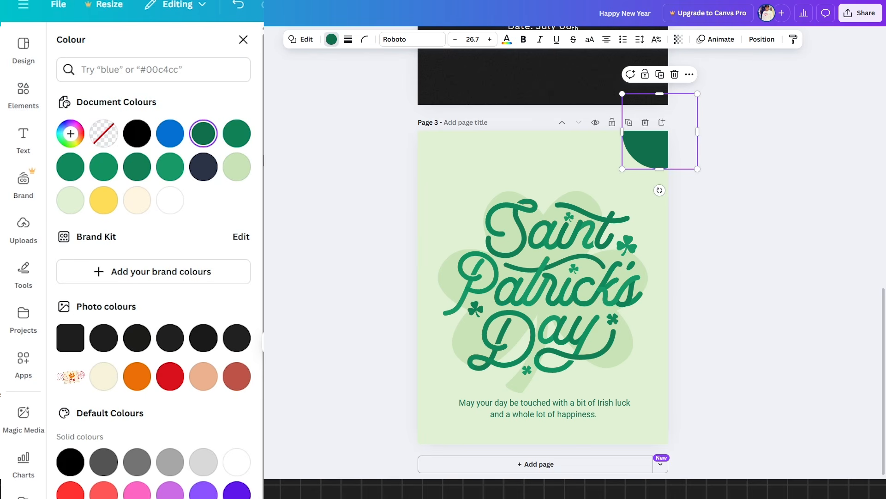
left_click(236, 167)
left_click(696, 157)
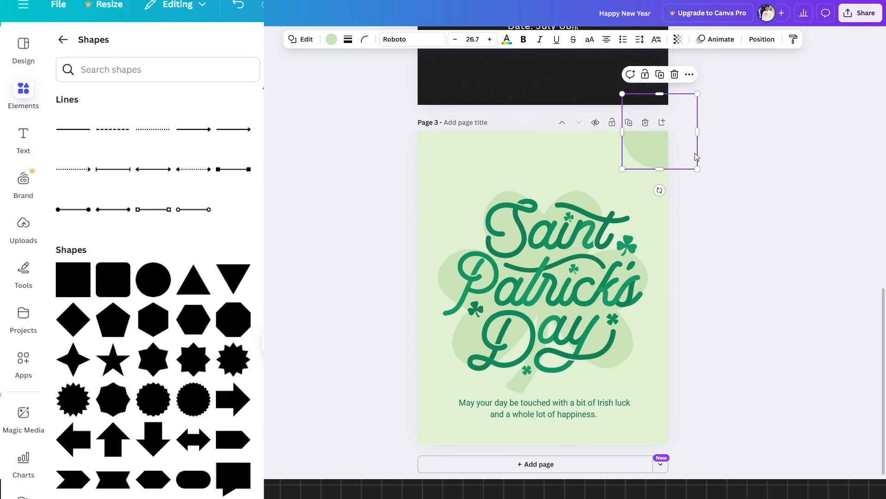
left_click(777, 256)
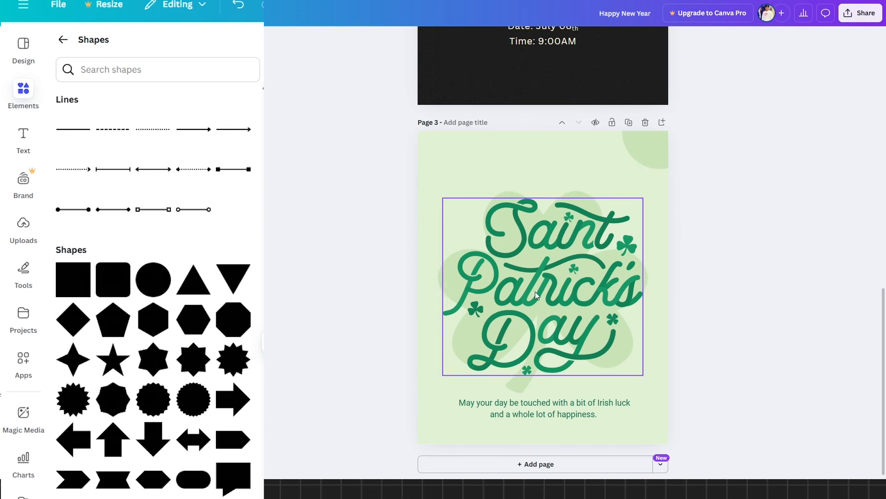
- Duplicate the light green corner circle, shrink the copy to a small dot and place it just below the original
left_click(647, 157)
left_click_drag(646, 155, 617, 188)
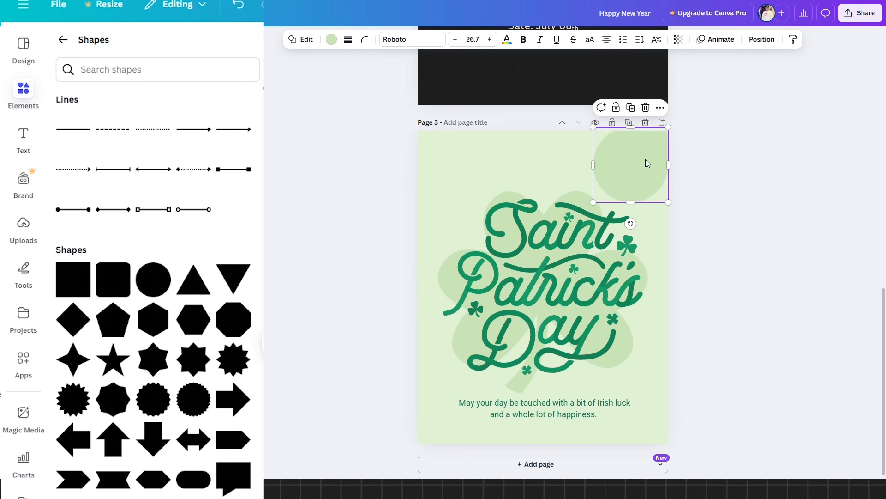
left_click_drag(668, 127, 627, 187)
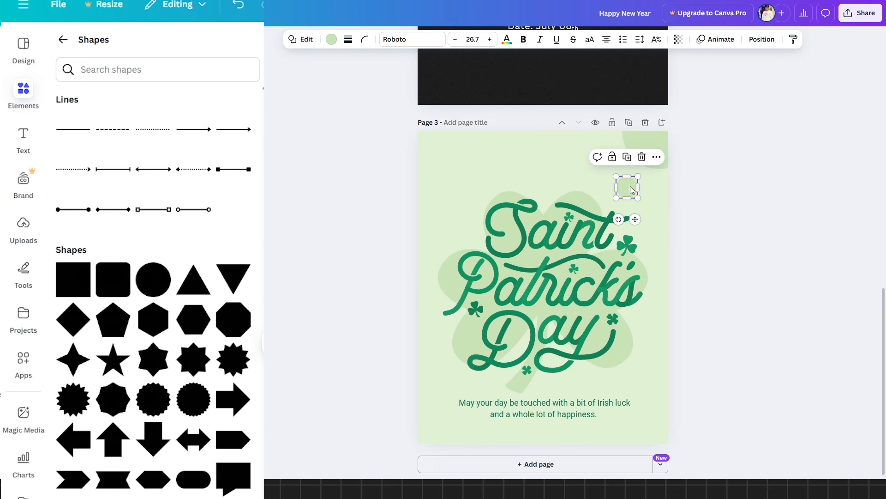
left_click(728, 225)
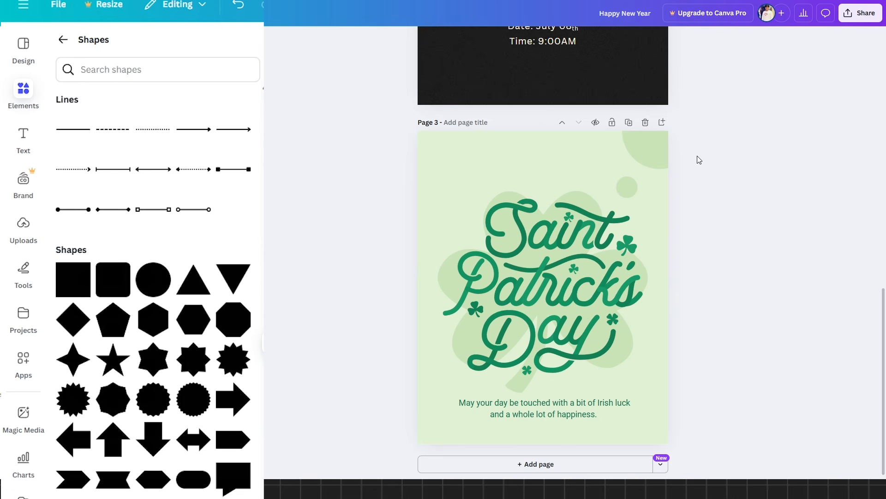
- Delete both light green circles from the upper-right area of page 3
left_click(625, 193)
key("Escape")
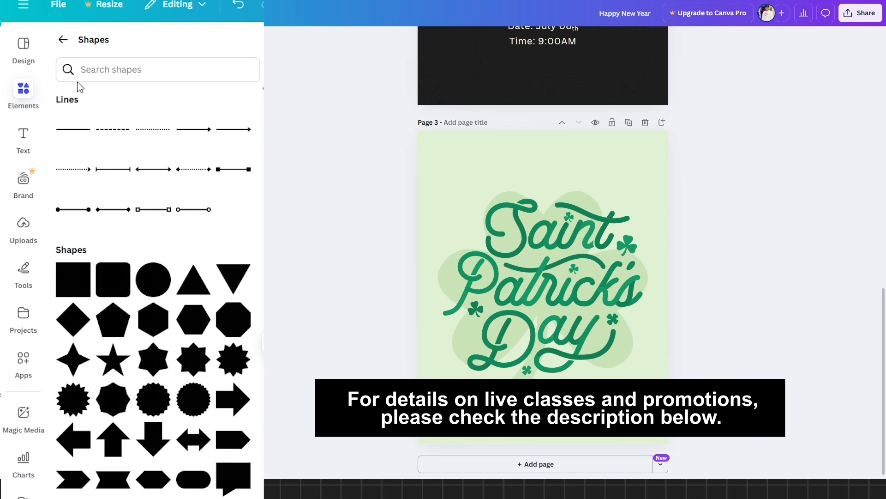
- Leave the shapes collection and open the full collection of frames in the elements library
left_click(60, 42)
scroll(138, 273, "down", 4)
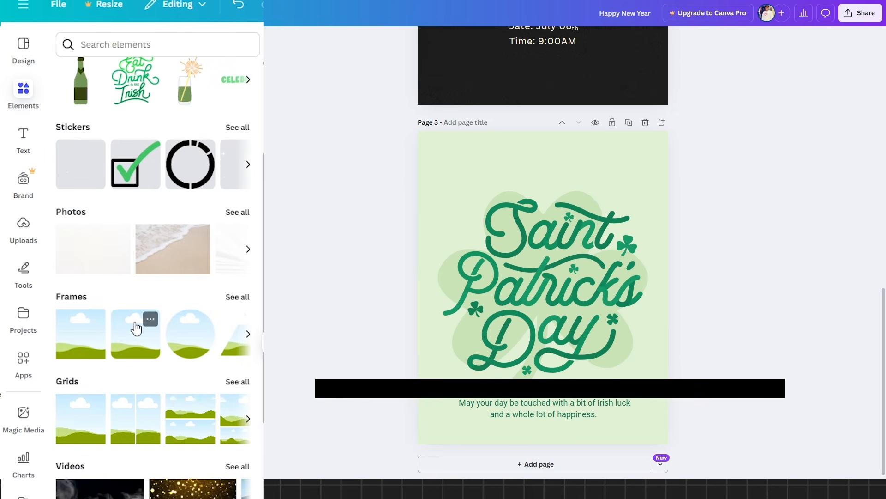
scroll(139, 332, "up", 5)
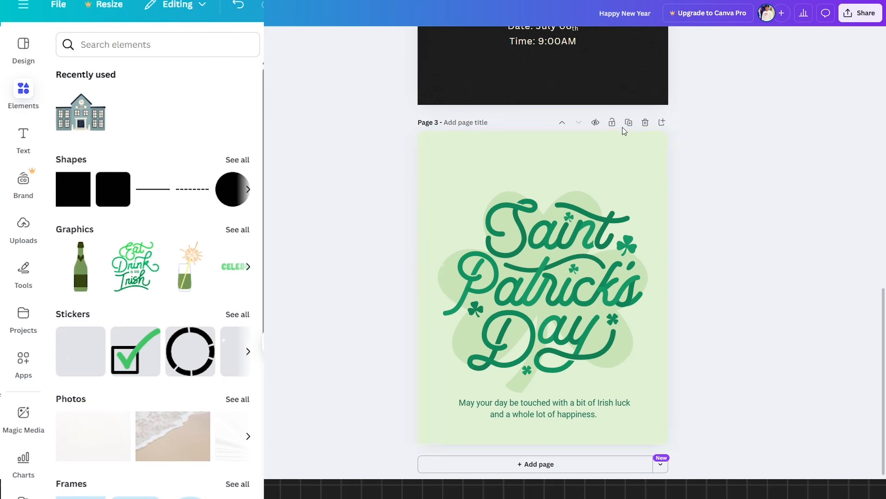
scroll(123, 380, "down", 3)
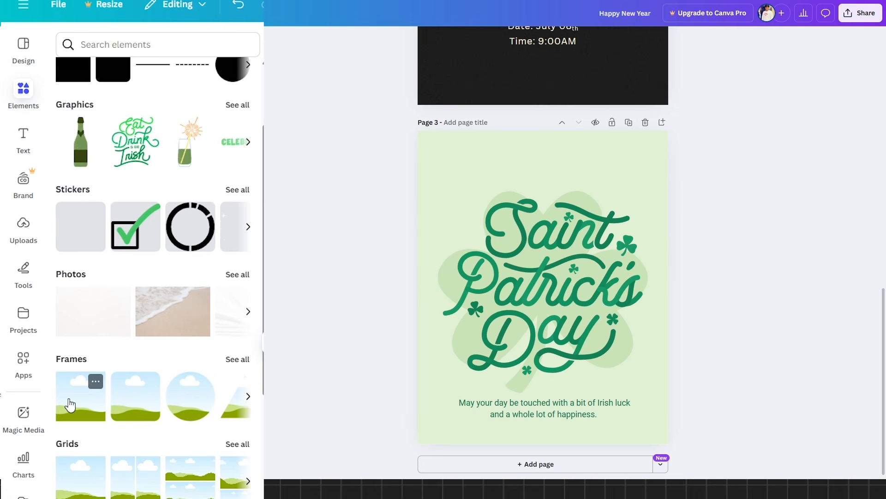
left_click(238, 360)
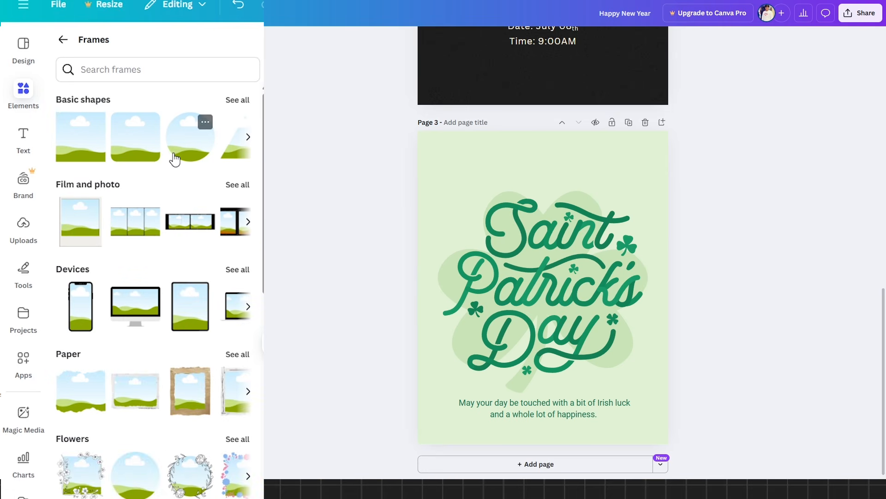
- Try a square basic frame on page 3, shift it slightly upwards and delete it
left_click(92, 146)
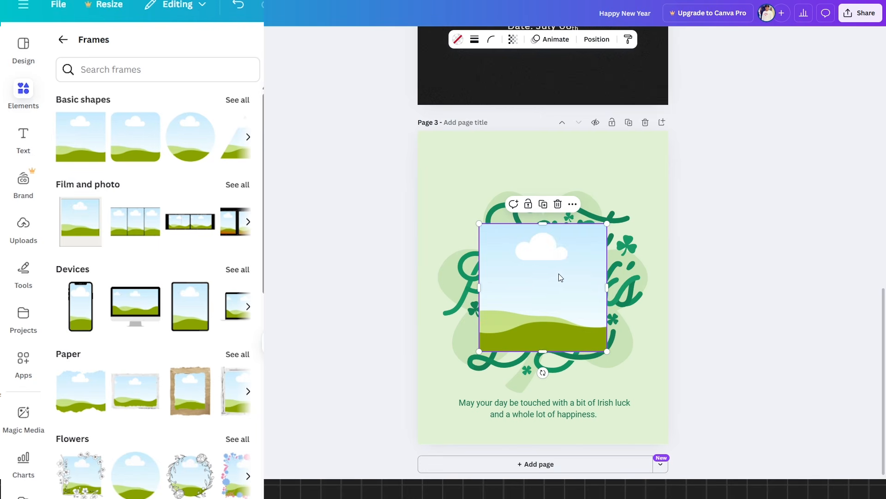
left_click_drag(560, 276, 563, 253)
key("Delete")
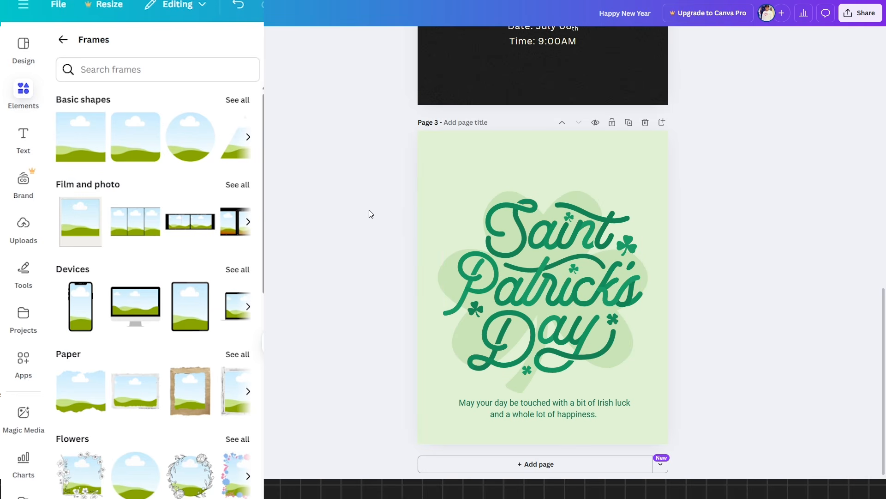
- Add a circular basic frame to page 3 and place it partly off the page at the upper-right corner
left_click(188, 144)
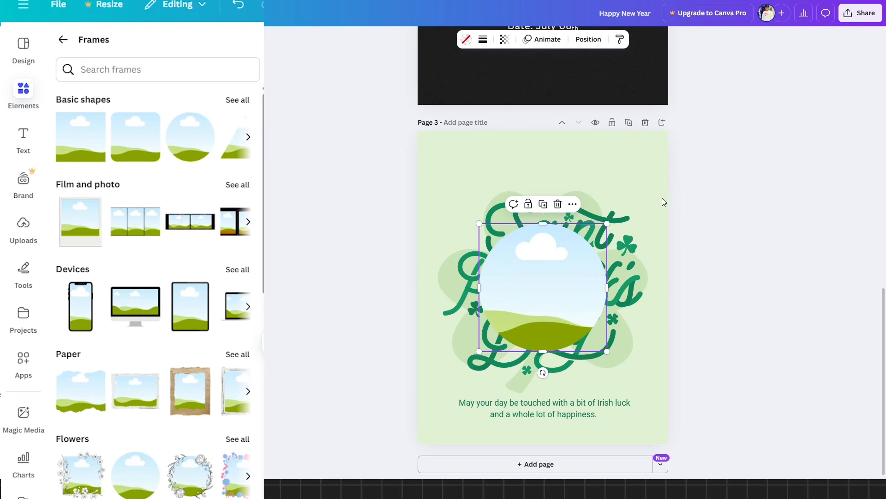
left_click_drag(566, 289, 663, 146)
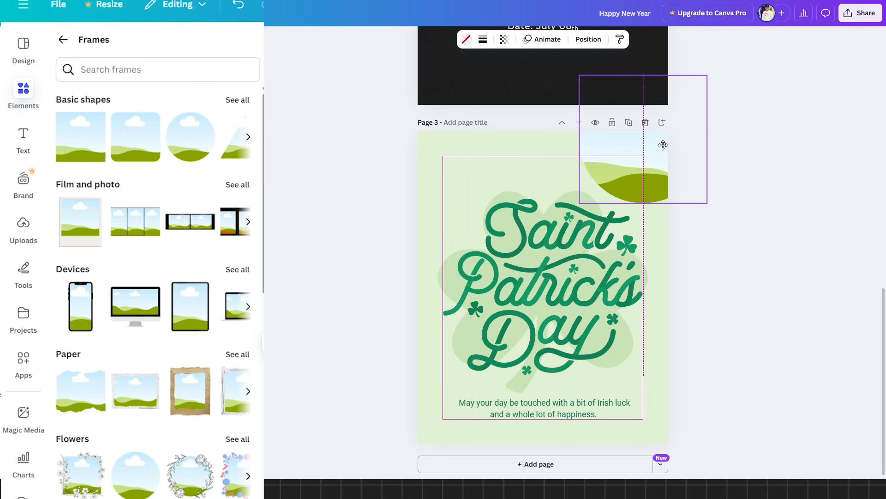
left_click(760, 189)
left_click(629, 162)
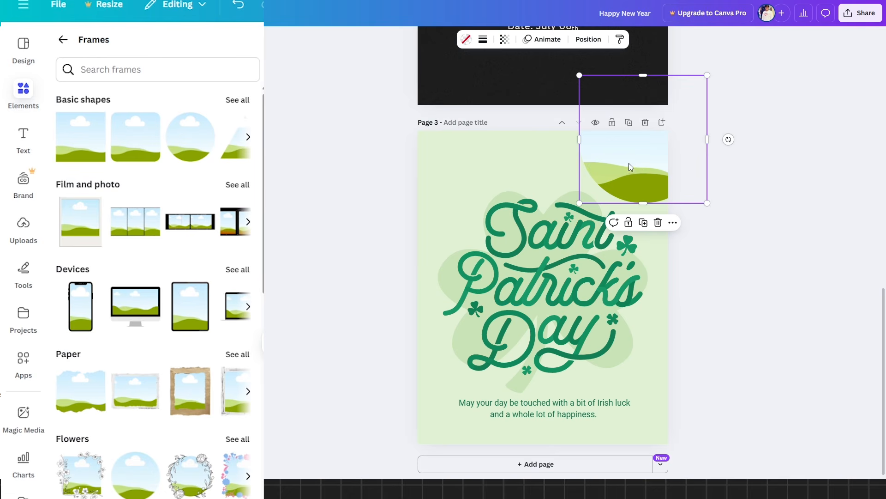
- Fill the circular corner frame with the uploaded city skyline photo
left_click(23, 229)
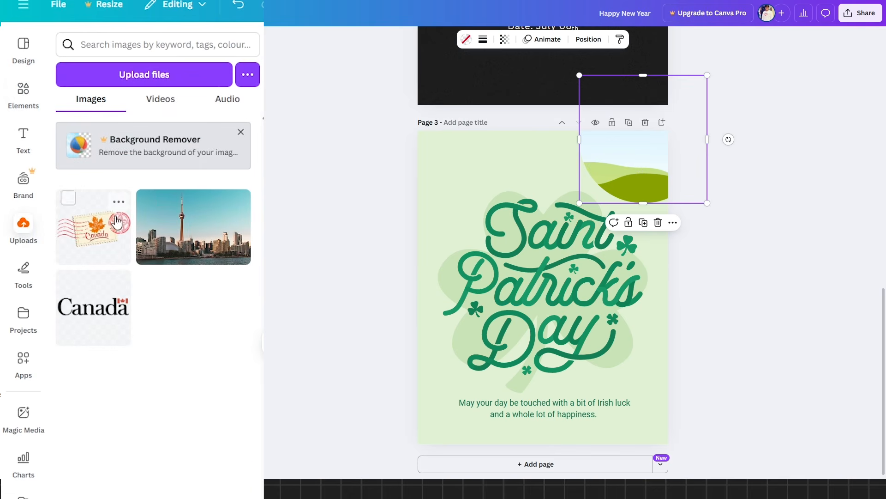
left_click_drag(192, 233, 636, 174)
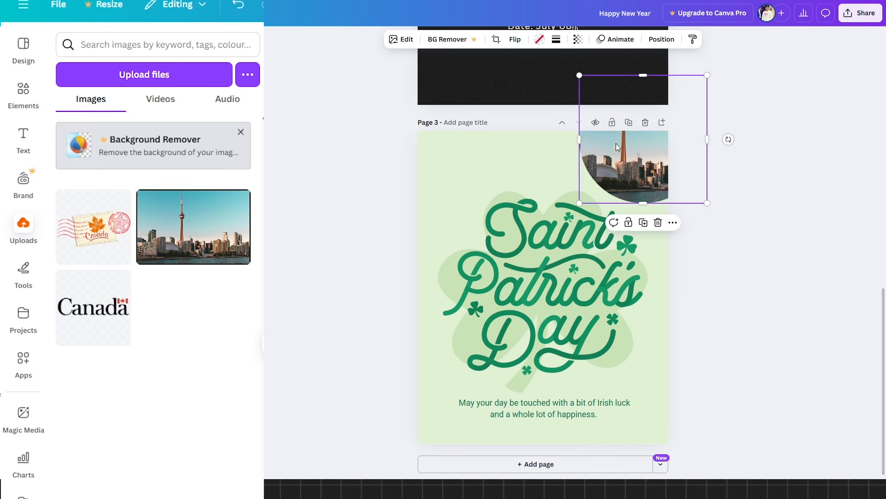
left_click(742, 264)
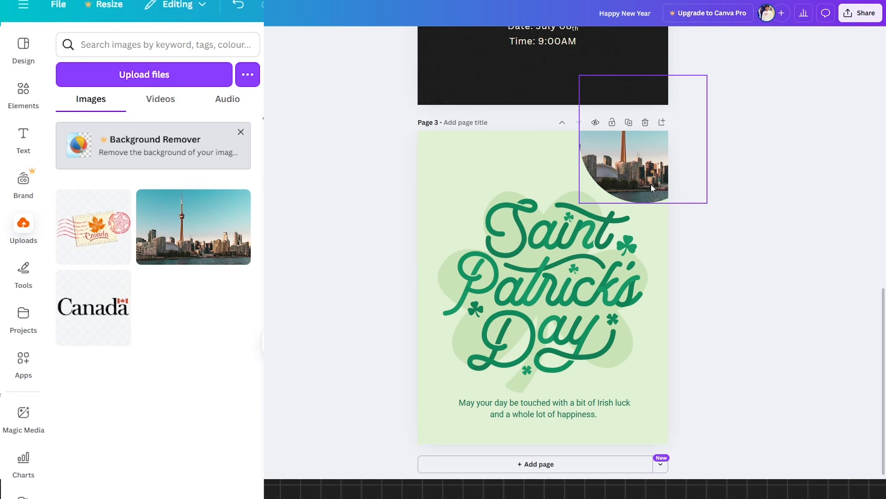
- Enlarge the skyline photo inside the circular frame by extending its crop down and to the right
double_click(634, 167)
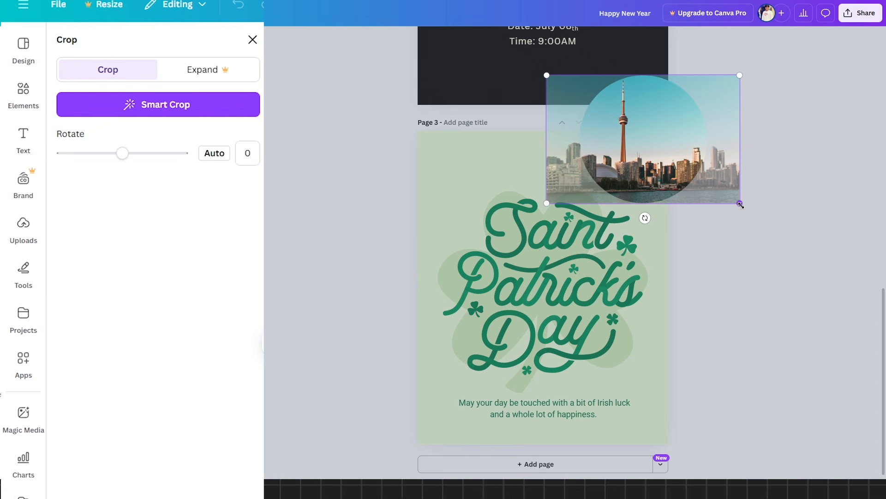
left_click_drag(741, 204, 804, 249)
left_click(789, 280)
left_click(789, 280)
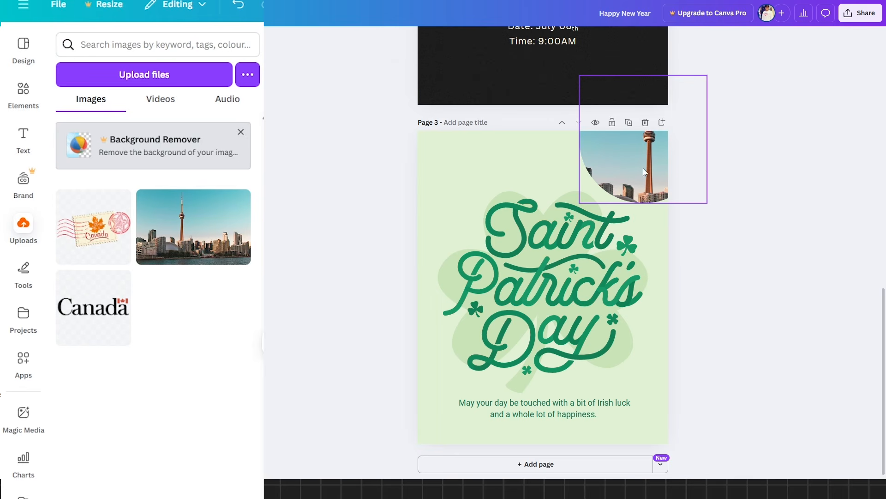
- Reposition the photo inside the circular frame so the domed stadium and nearby buildings fill its visible part
left_click(641, 151)
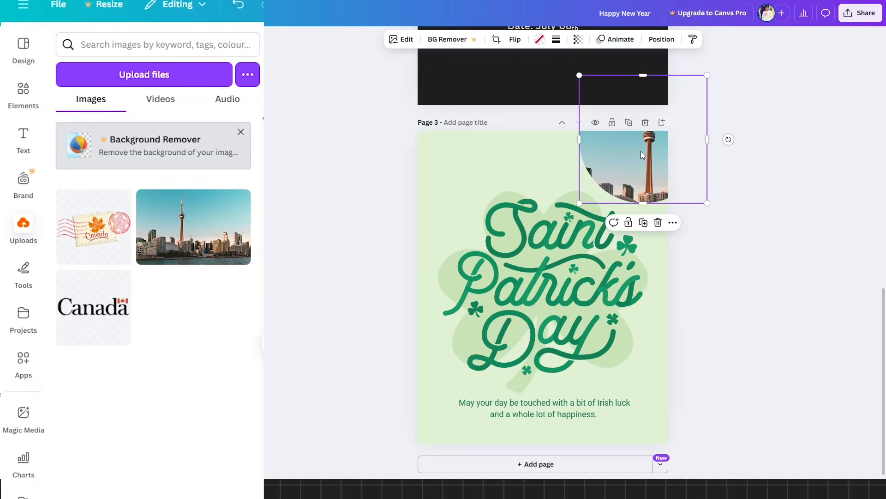
double_click(641, 151)
left_click_drag(678, 157, 674, 134)
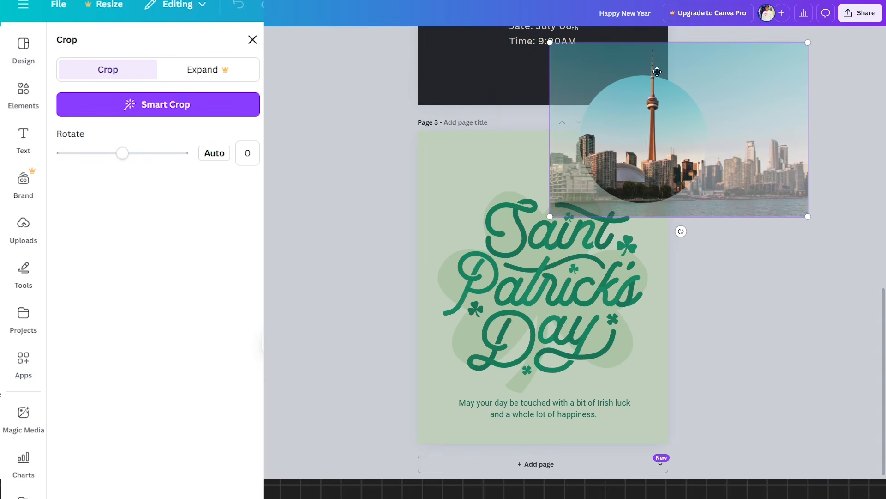
left_click_drag(600, 164, 608, 162)
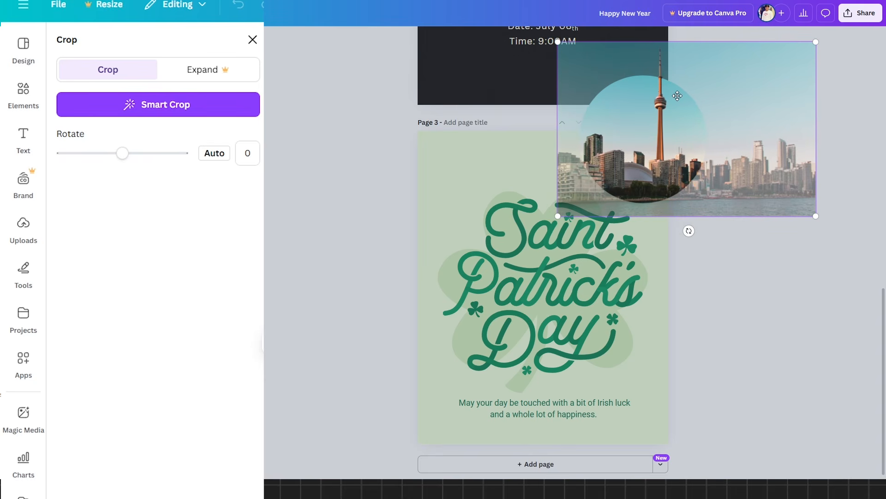
left_click(756, 293)
left_click(755, 293)
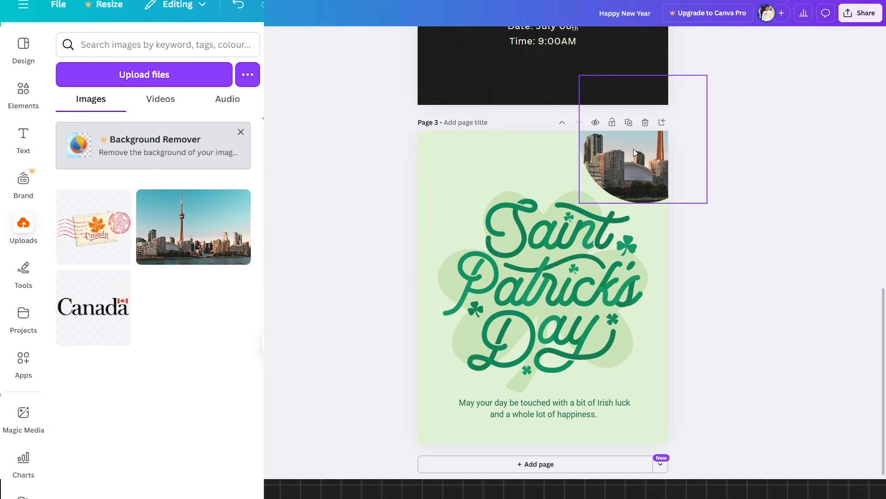
mouse_move(634, 149)
left_mouse_down()
mouse_move(466, 152)
mouse_move(542, 196)
mouse_move(525, 247)
mouse_move(533, 203)
mouse_move(479, 226)
mouse_move(634, 165)
mouse_move(633, 153)
left_mouse_up()
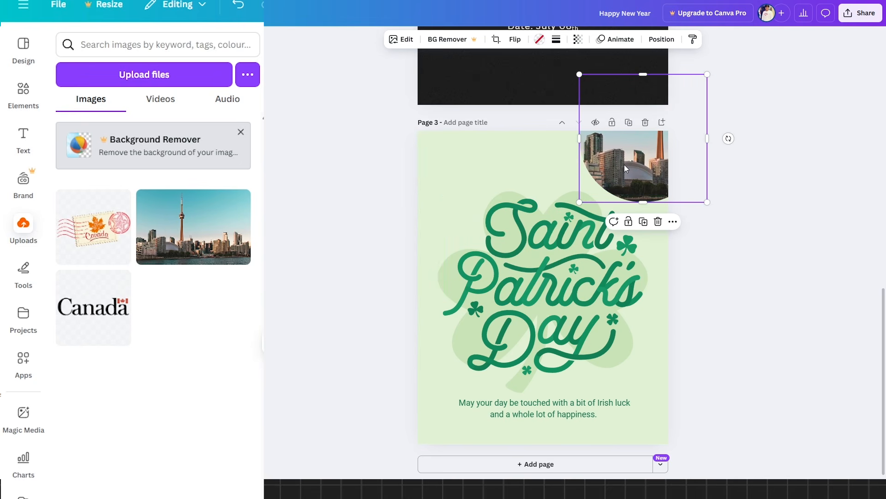
- Reposition the photo inside the circular frame so the tower stands near the left of its visible part
double_click(624, 165)
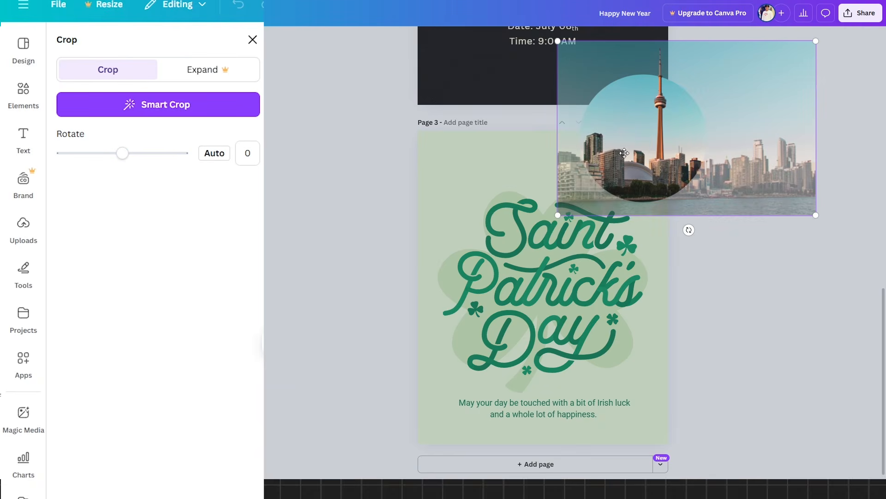
left_click_drag(626, 139, 573, 242)
left_click(782, 315)
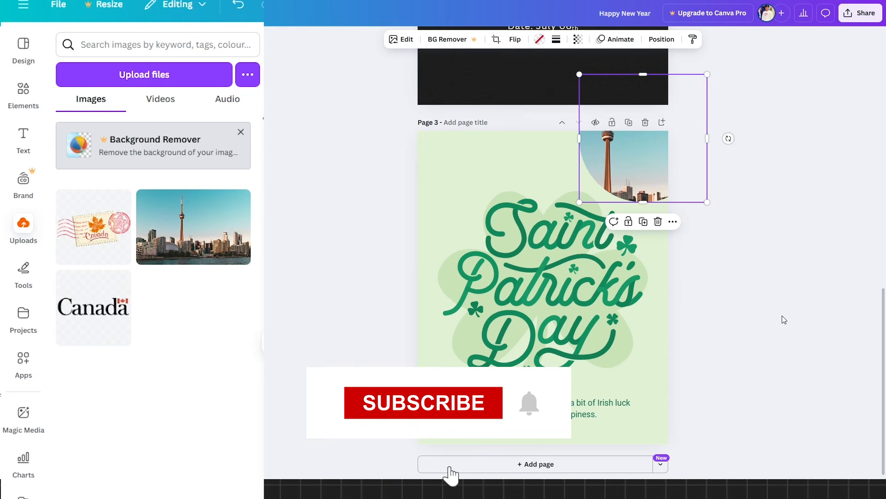
left_click(782, 315)
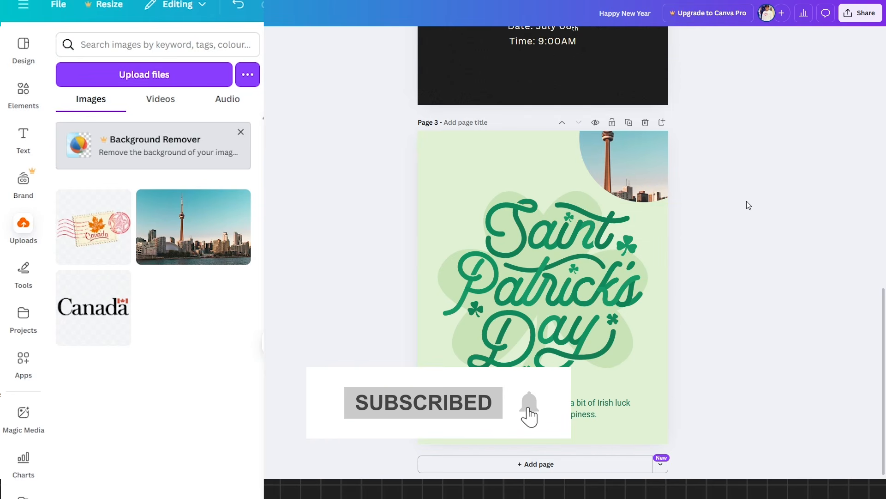
left_click(609, 146)
left_click(726, 257)
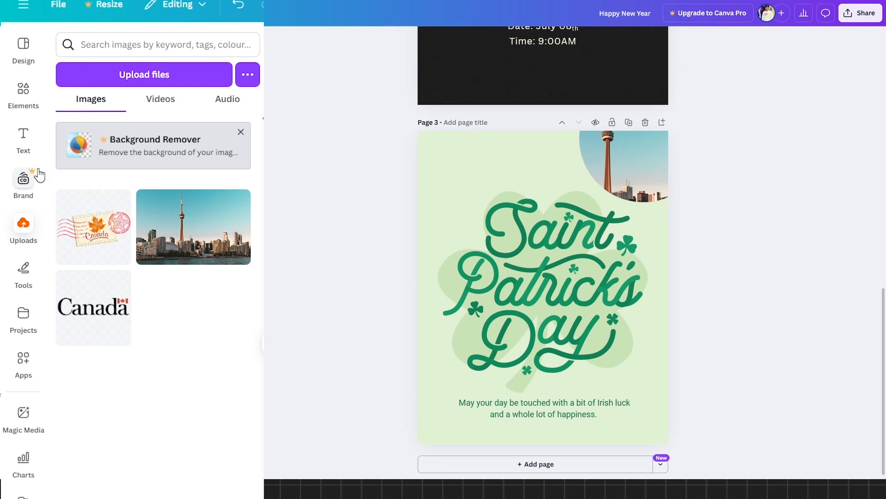
- Add a blank page 4 and set its background to the peach photo colour
left_click(24, 95)
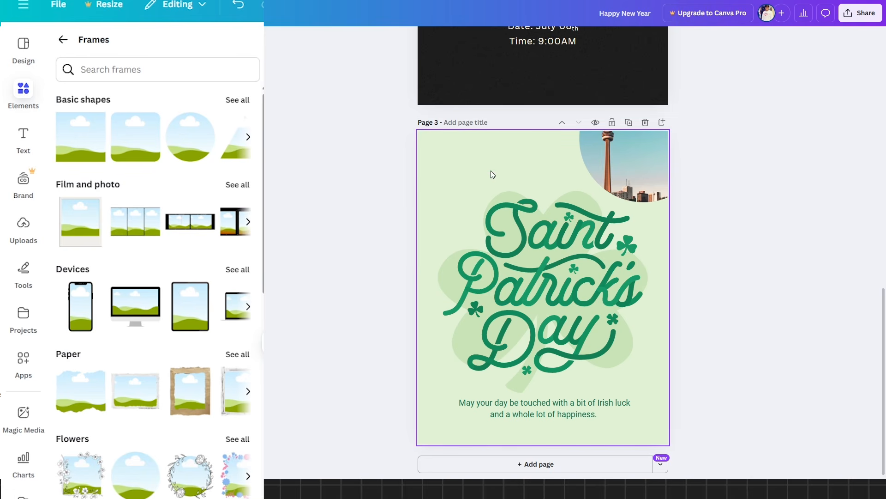
left_click(534, 464)
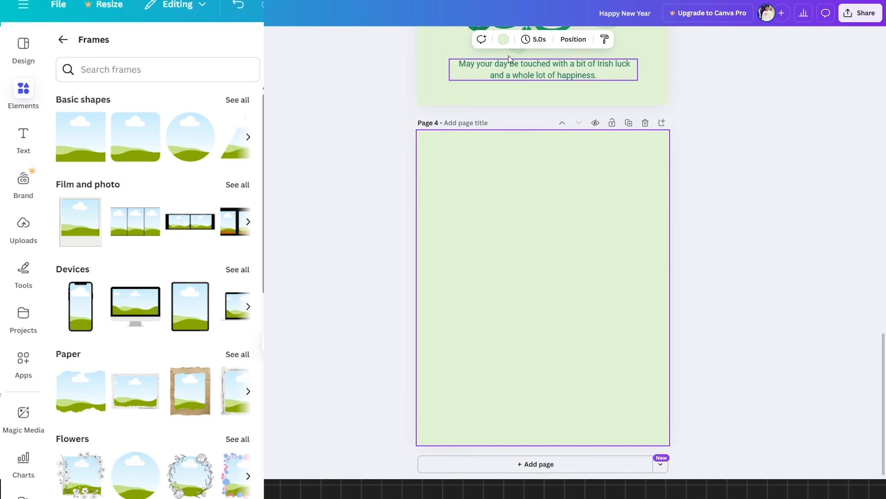
left_click(503, 39)
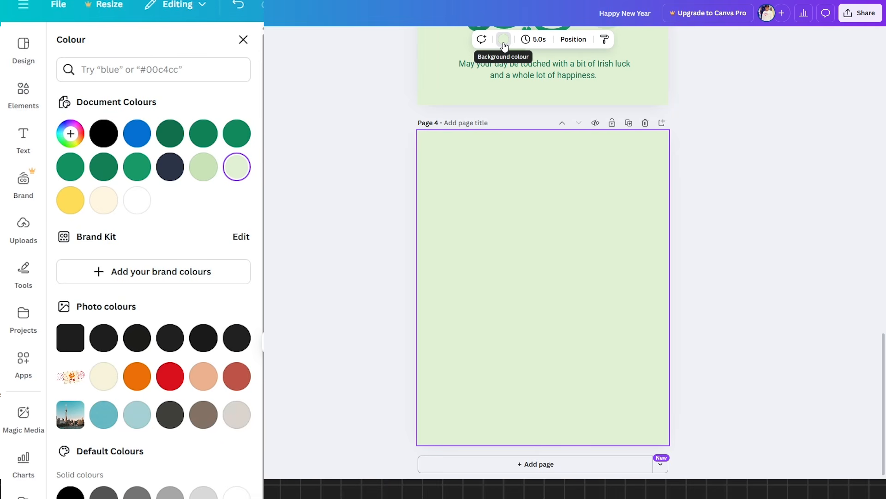
left_click(202, 378)
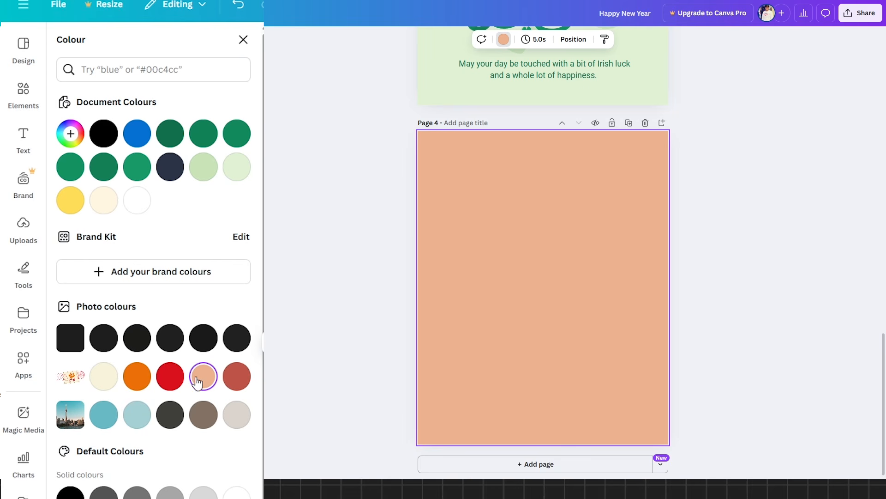
- Change page 4's background to the default yellow-to-pink horizontal gradient
scroll(203, 384, "down", 3)
scroll(203, 384, "up", 3)
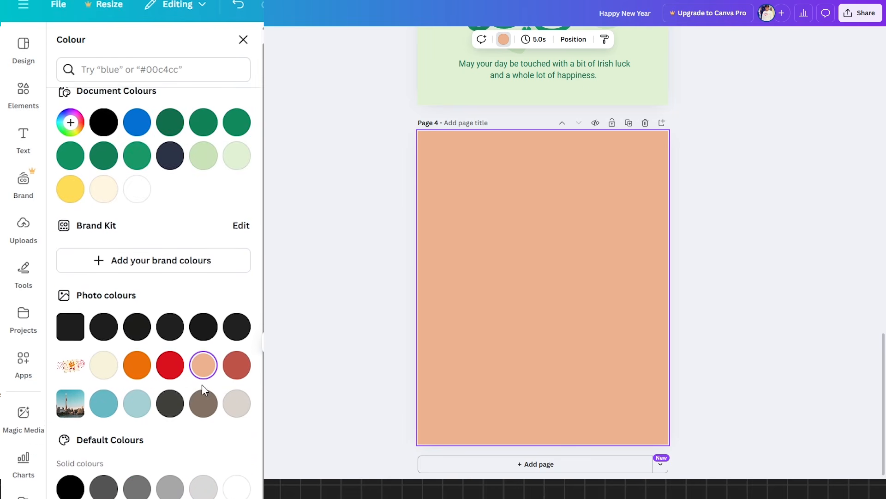
scroll(206, 438, "down", 3)
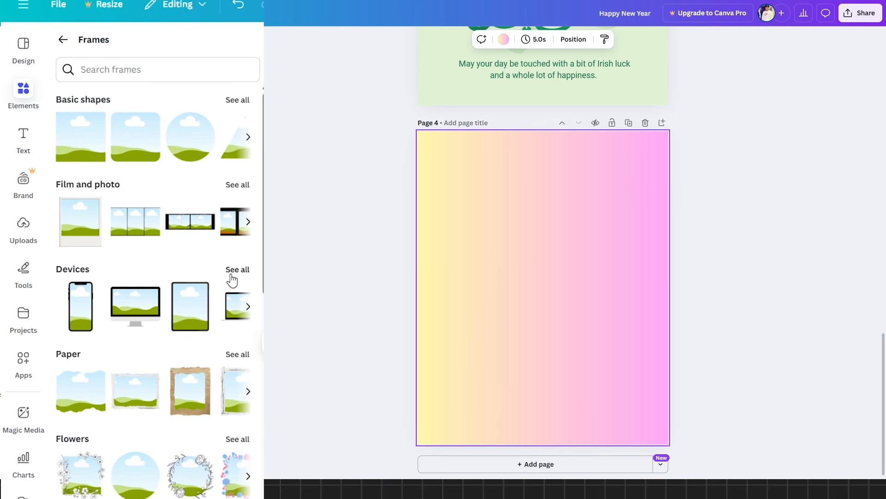
- Add the tablet device frame to page 4, enlarge it and centre it on the page
left_click(191, 319)
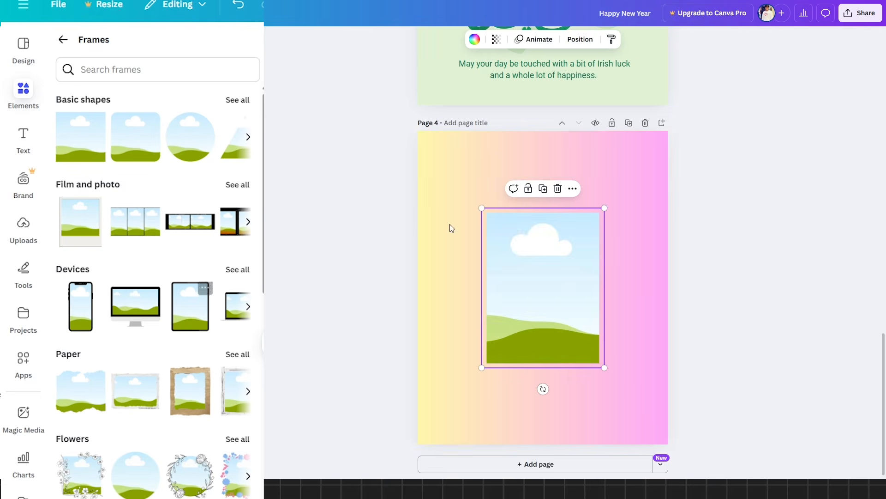
left_click_drag(605, 207, 637, 166)
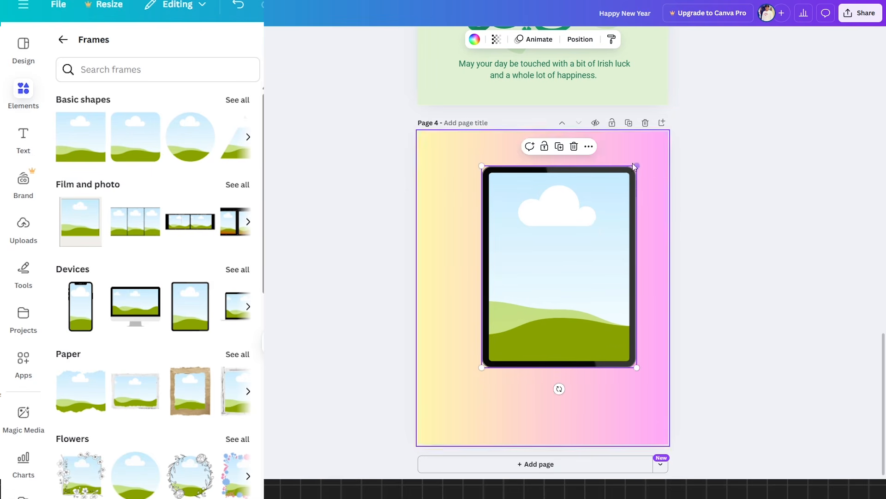
left_click_drag(598, 230, 584, 250)
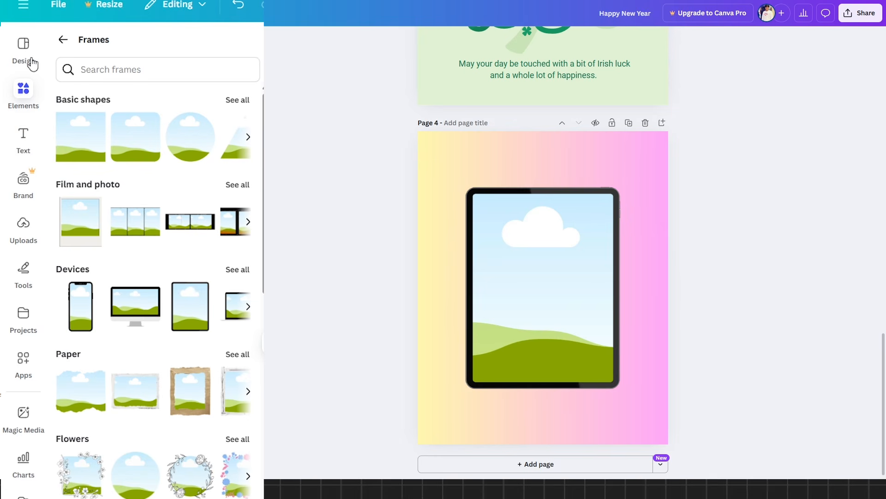
- Leave the frames collection and search all elements for "movie"
left_click(63, 39)
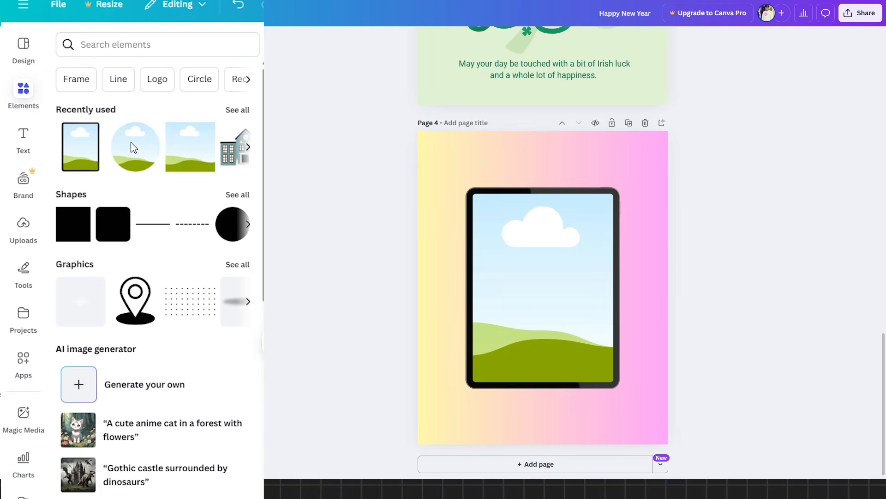
left_click(154, 45)
type("movie")
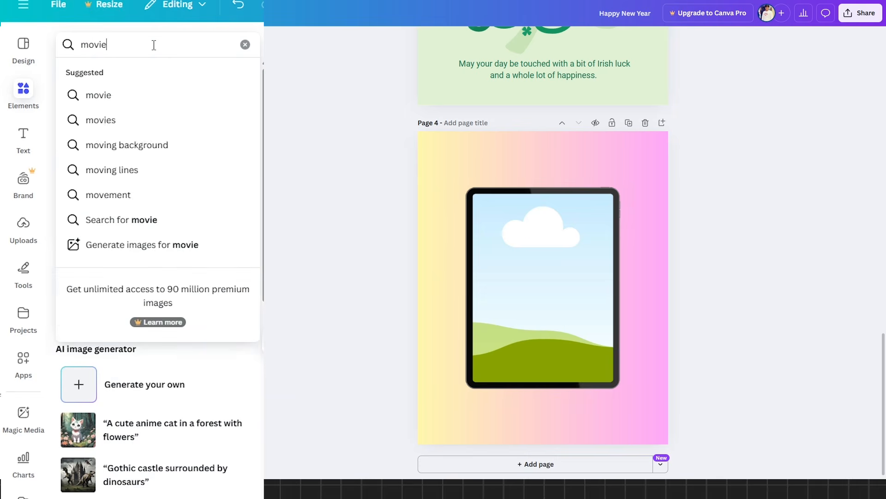
key("Return")
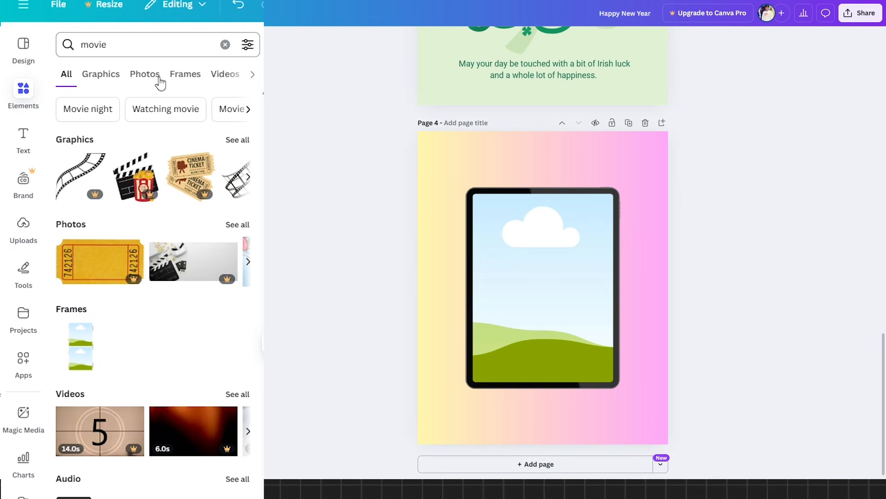
- Fill the tablet frame with the red clapperboard-and-popcorn photo and reposition it inside the frame to show the popcorn bucket
left_click(145, 78)
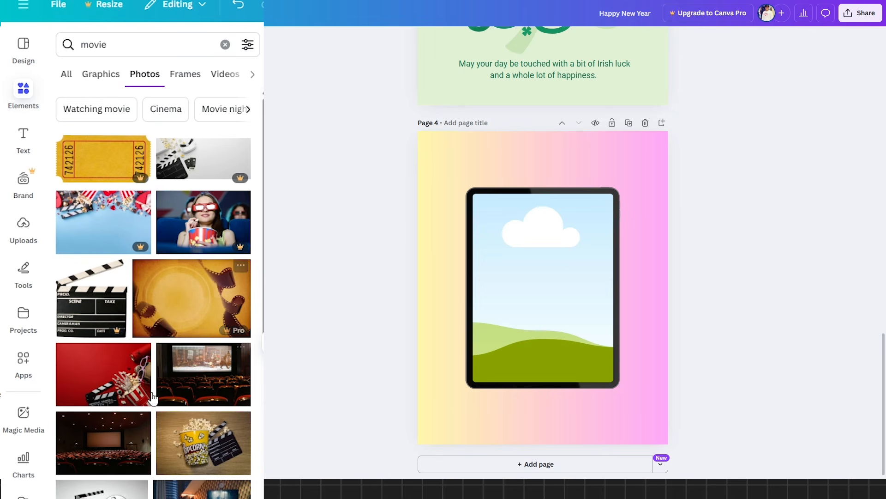
left_click_drag(102, 387, 499, 289)
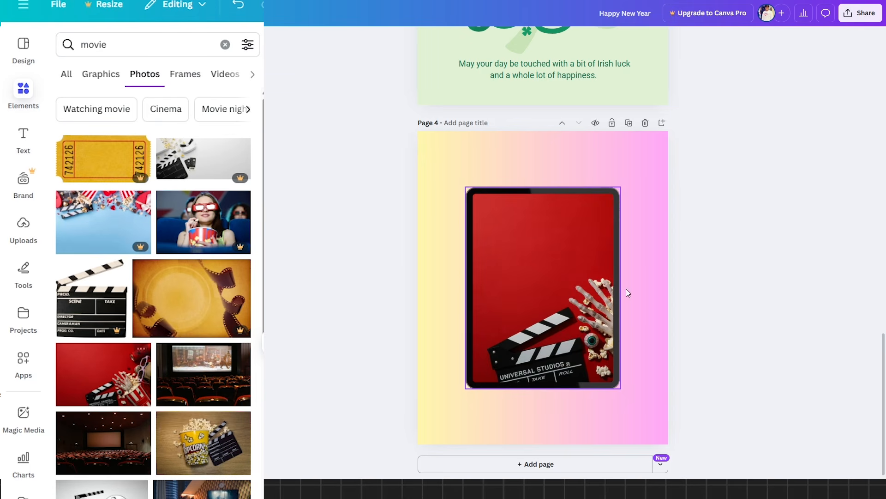
double_click(559, 293)
left_click_drag(558, 293, 493, 292)
left_click(749, 296)
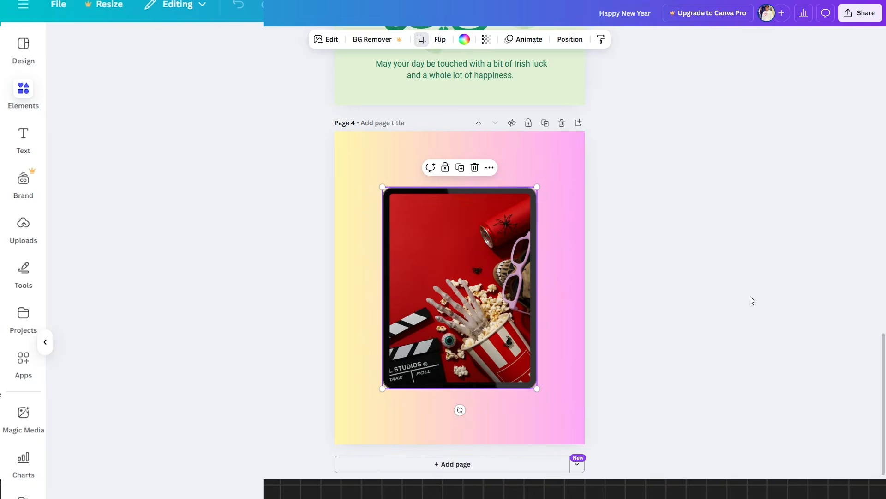
left_click(750, 297)
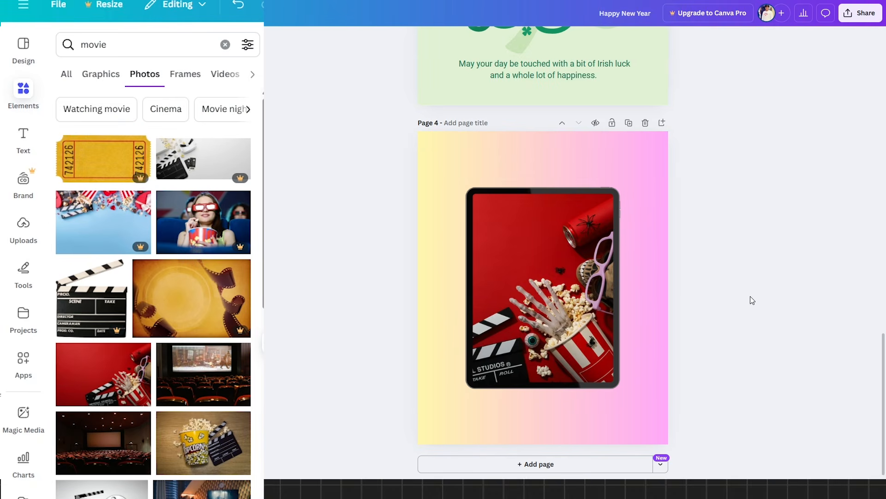
left_click(625, 179)
left_click(737, 189)
left_click(22, 156)
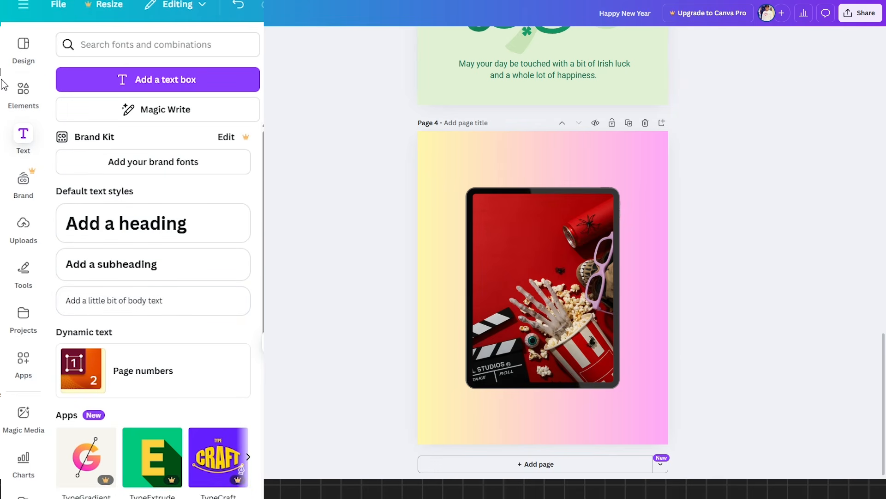
left_click(21, 90)
left_click(16, 59)
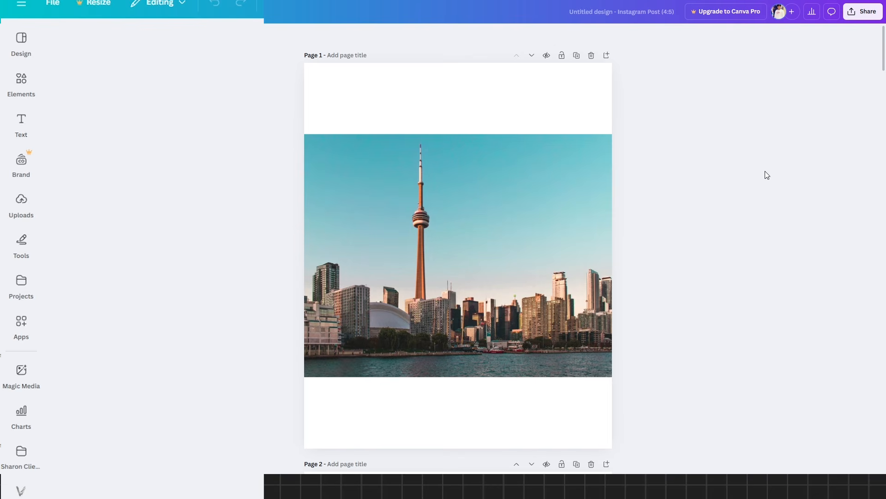
left_click(28, 88)
left_click(28, 131)
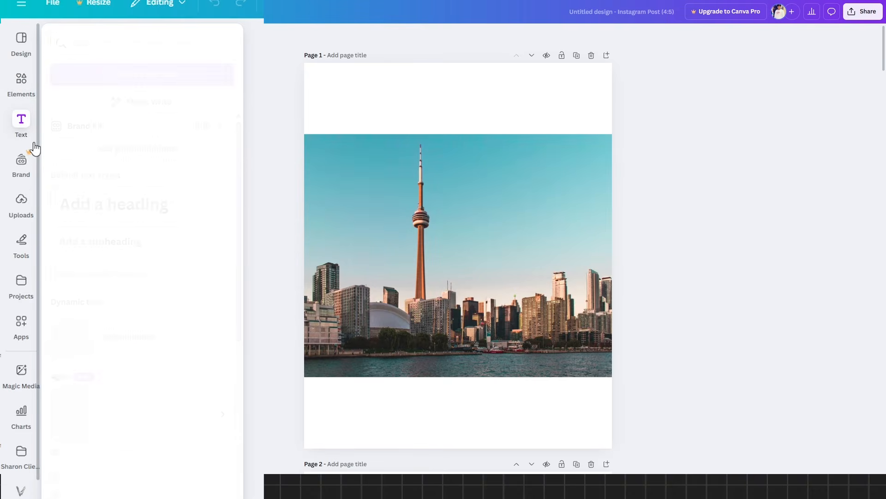
left_click(23, 167)
left_click(22, 204)
left_click(28, 79)
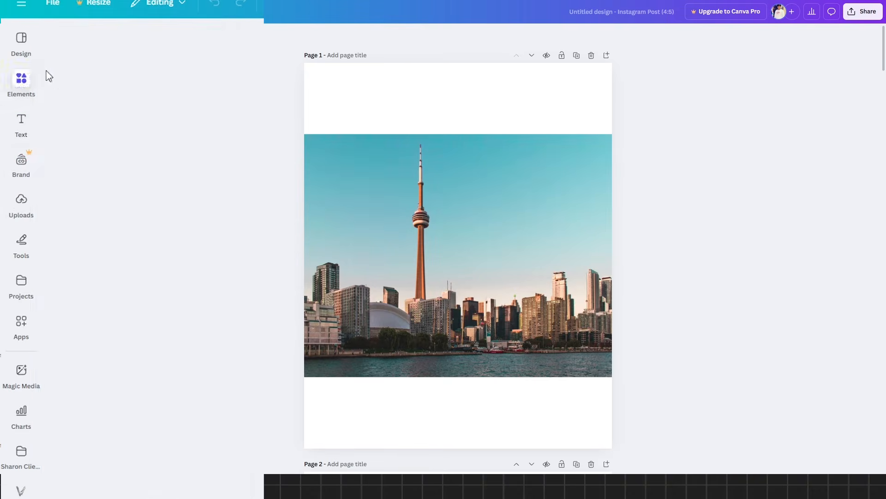
- Shrink the city skyline photo on page 1 to fit within the page width and move it near the centre
left_click(375, 180)
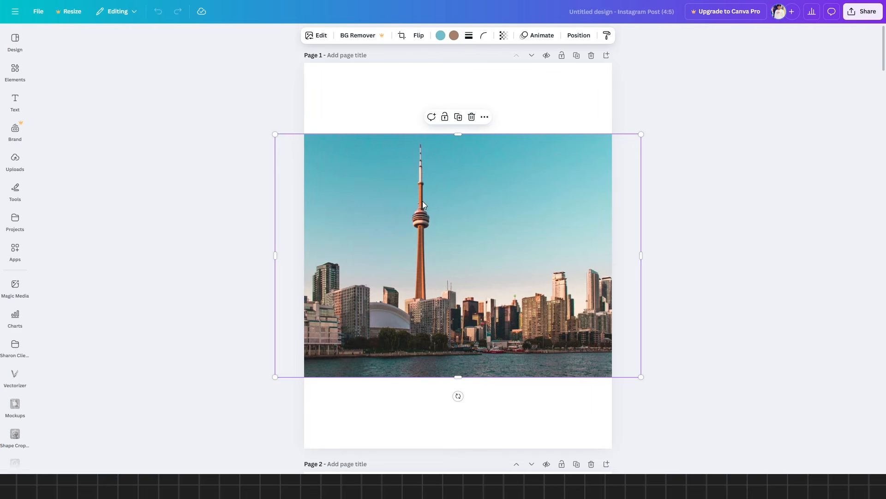
scroll(422, 207, "down", 15)
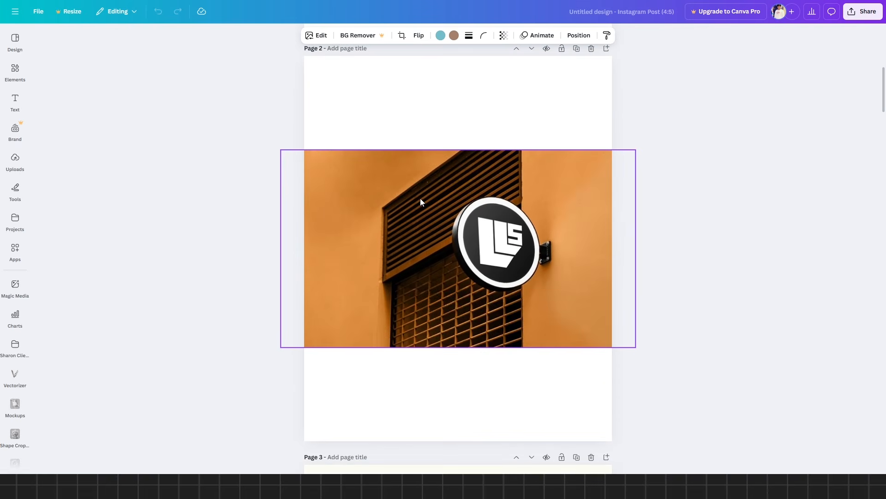
scroll(422, 203, "up", 14)
scroll(422, 205, "up", 5)
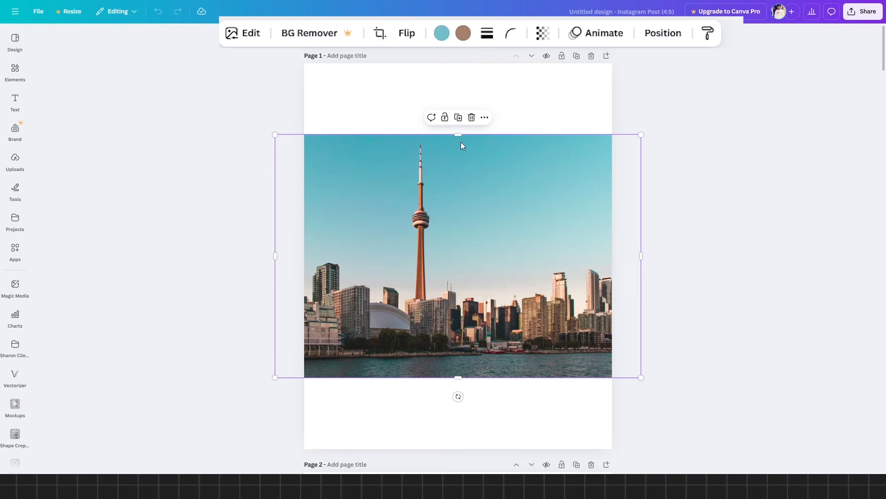
mouse_move(458, 135)
left_mouse_down()
mouse_move(459, 187)
mouse_move(458, 135)
left_mouse_up()
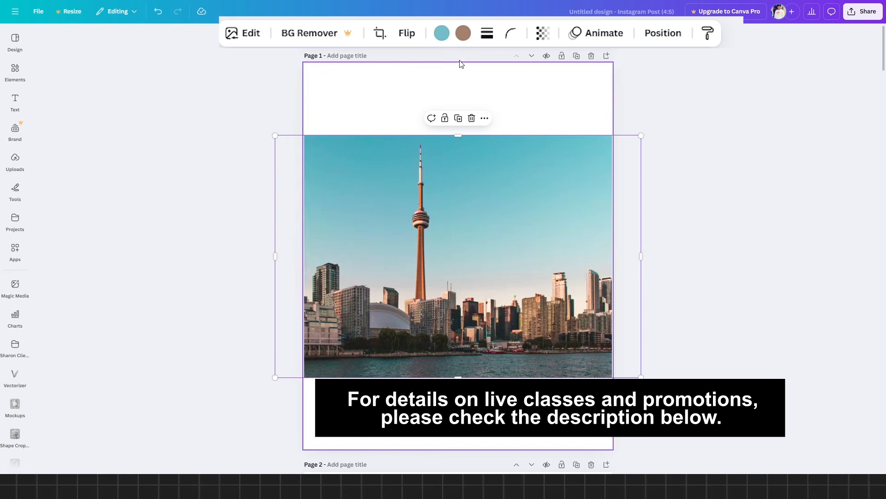
left_click(514, 34)
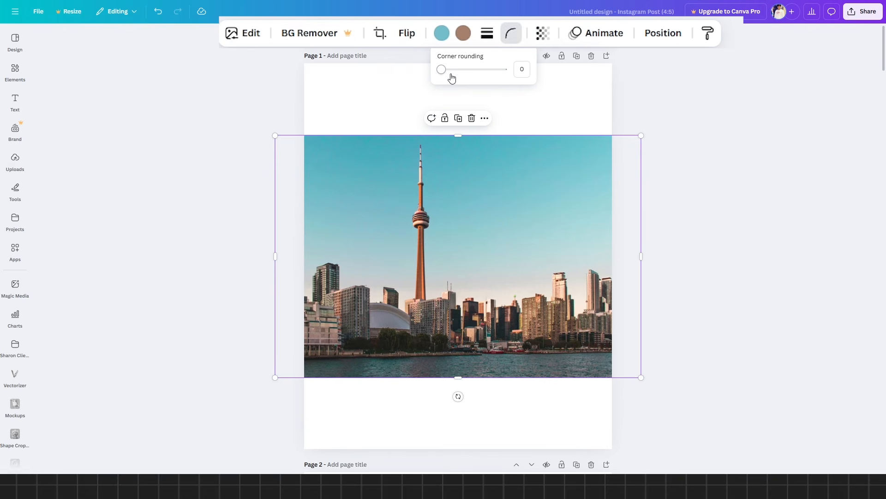
left_click_drag(446, 74, 487, 79)
left_click_drag(275, 134, 351, 186)
left_click_drag(514, 275, 476, 237)
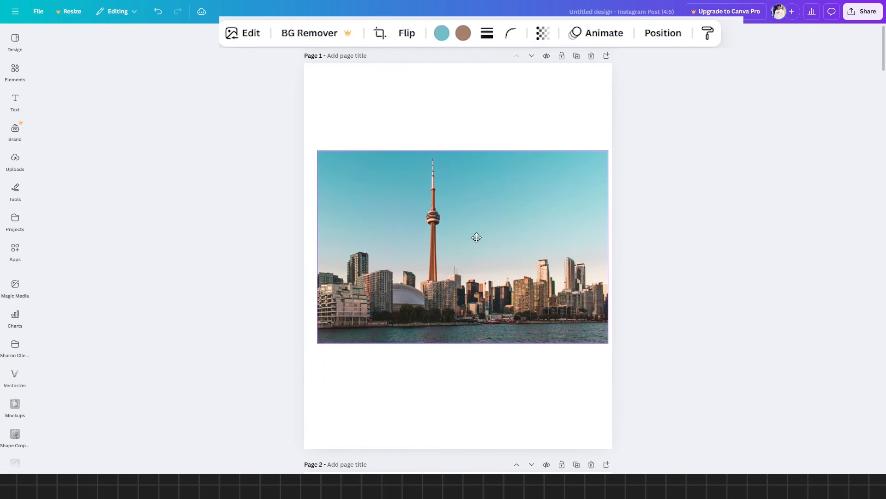
- Round the skyline photo's corners to 56 and centre the photo horizontally on the page
left_click(513, 37)
left_click_drag(450, 70, 481, 87)
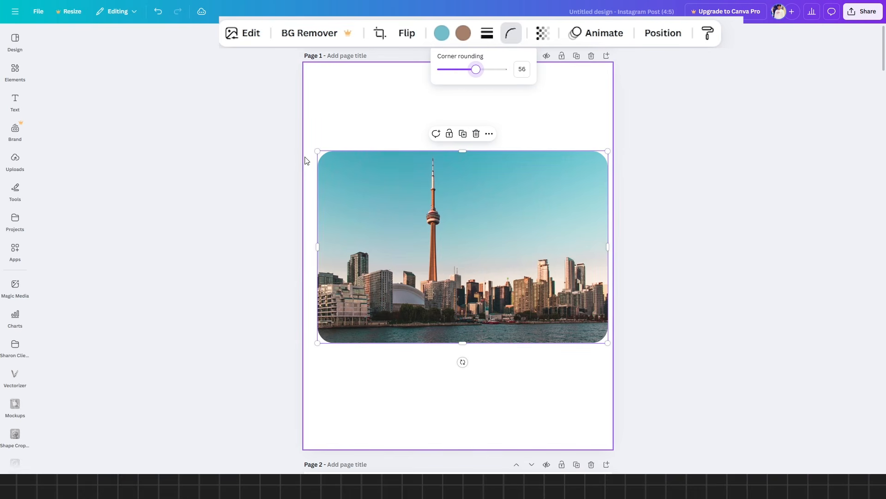
left_click(356, 182)
left_click_drag(356, 182, 352, 179)
left_click(392, 124)
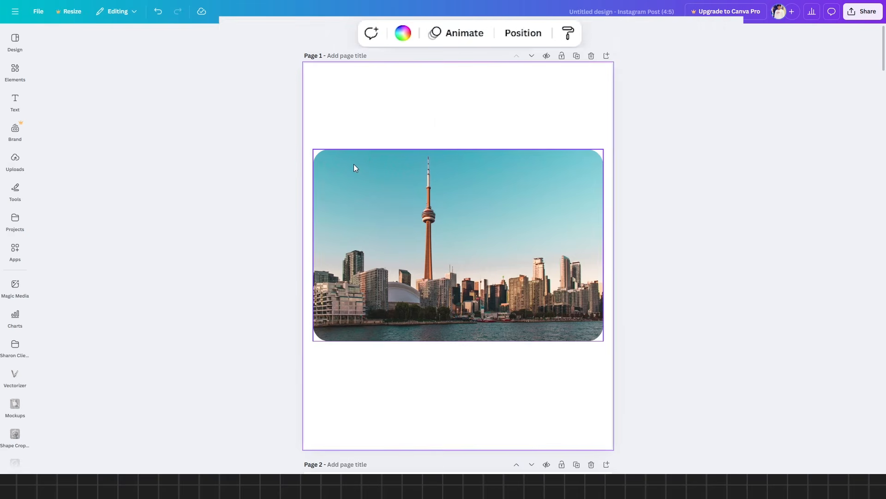
- Try out the skyline photo's transparency setting and return it to 100
left_click(378, 159)
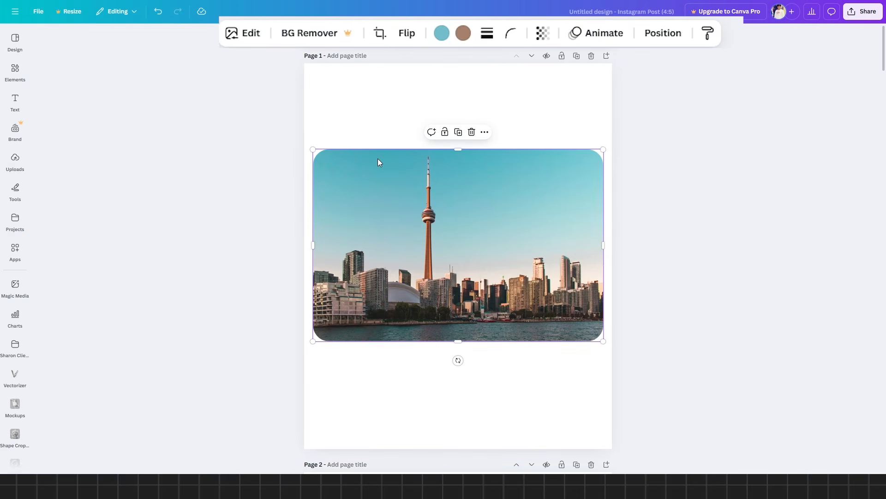
left_click(541, 40)
left_click_drag(506, 70, 527, 73)
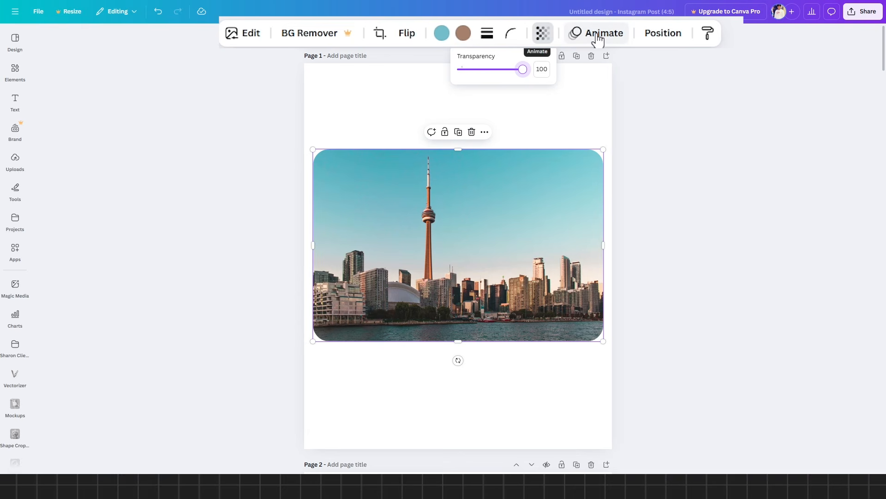
left_click(550, 119)
left_click(525, 190)
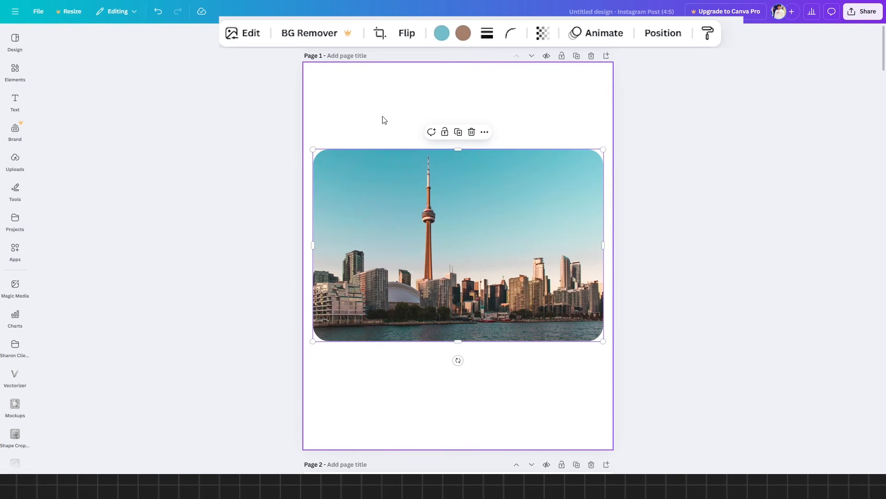
- Open the skyline photo's adjustment settings and examine the available white balance, light and colour controls
left_click(244, 39)
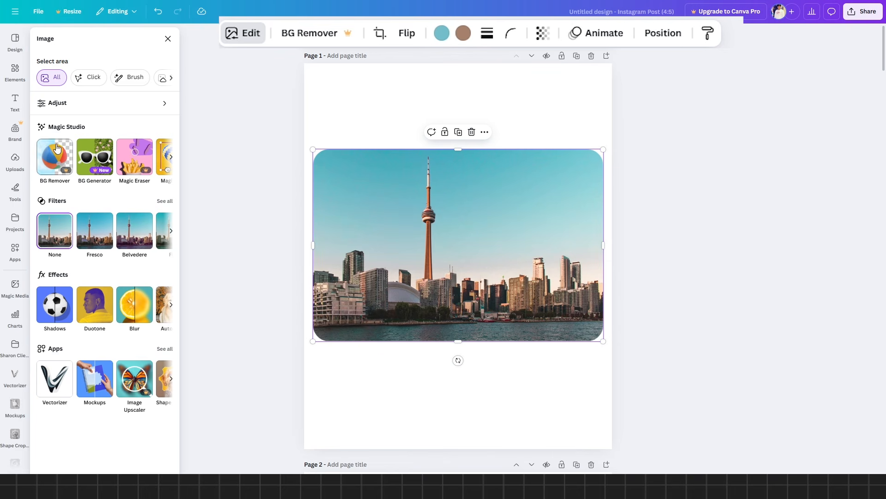
left_click(109, 111)
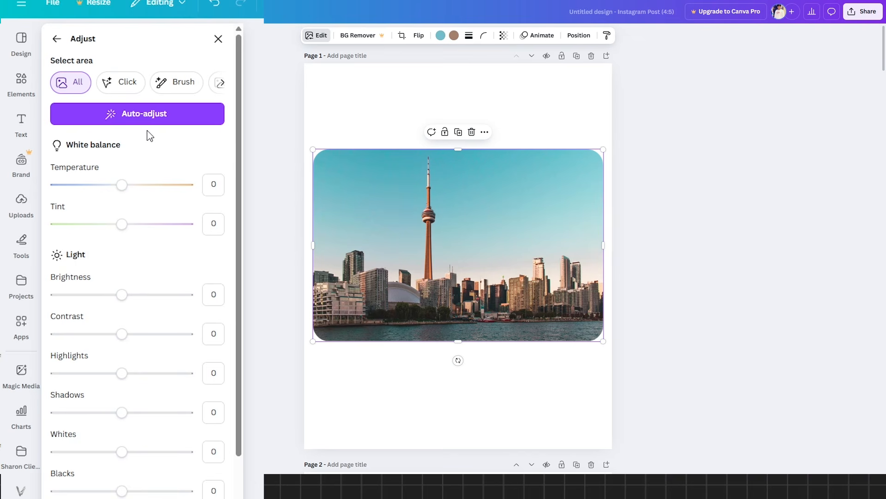
scroll(150, 136, "down", 2)
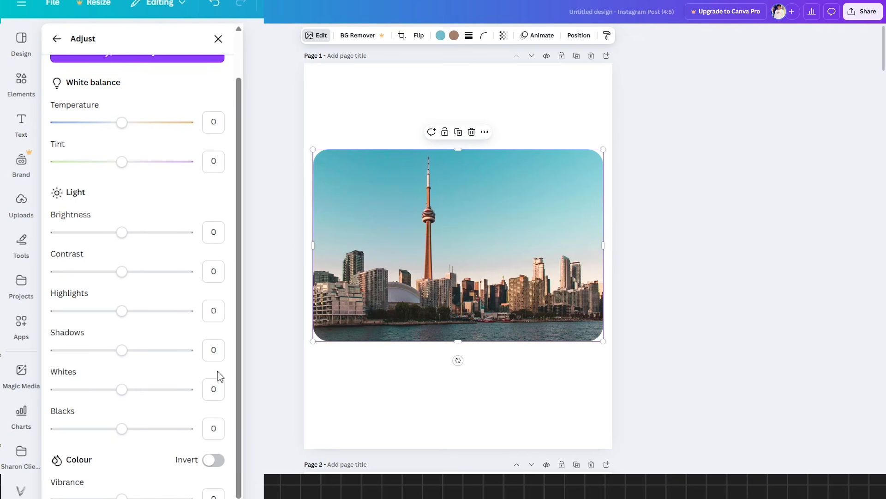
scroll(166, 189, "up", 2)
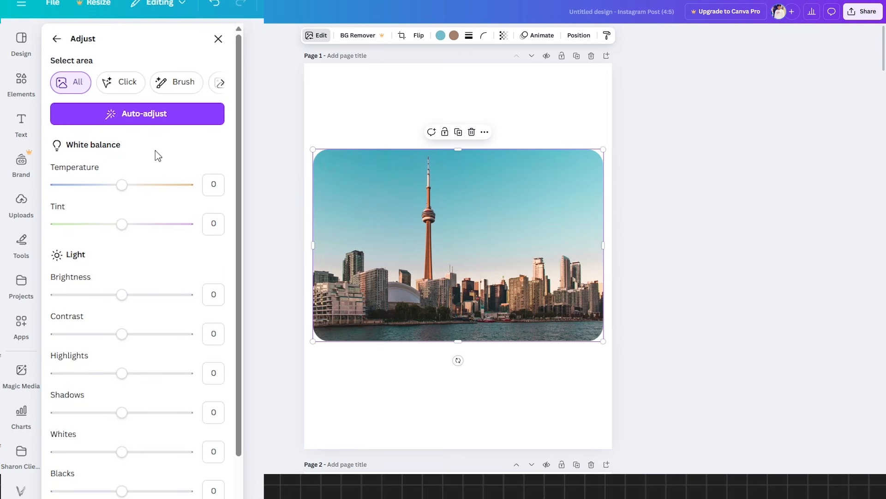
scroll(156, 152, "down", 4)
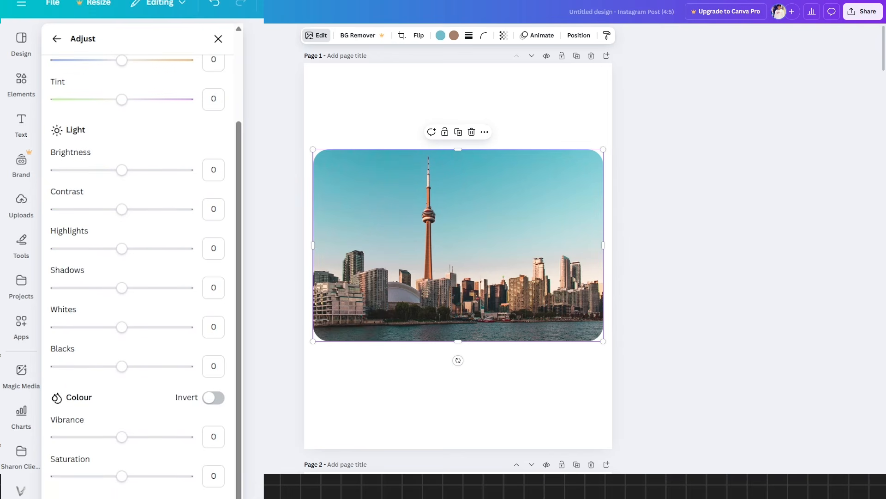
scroll(190, 207, "up", 4)
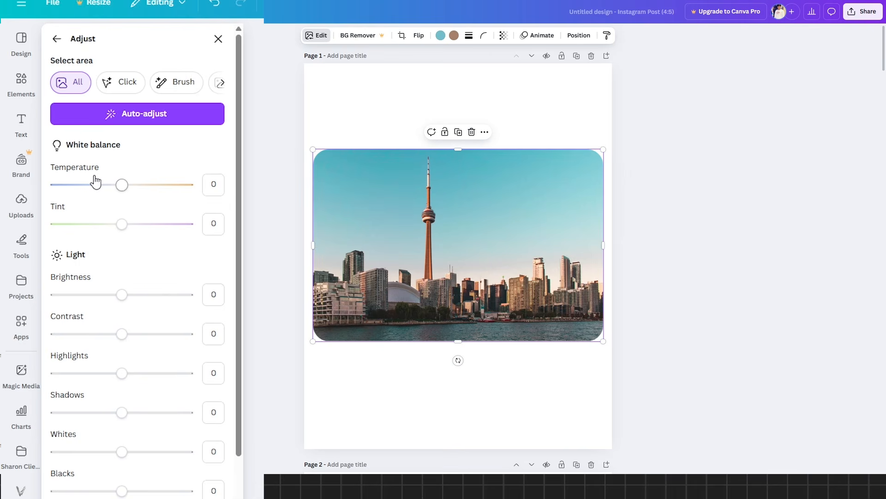
- Try a temperature of -22 on the skyline photo, and reset it to 0
mouse_move(121, 184)
left_mouse_down()
mouse_move(153, 189)
mouse_move(87, 191)
mouse_move(142, 191)
mouse_move(108, 191)
left_mouse_up()
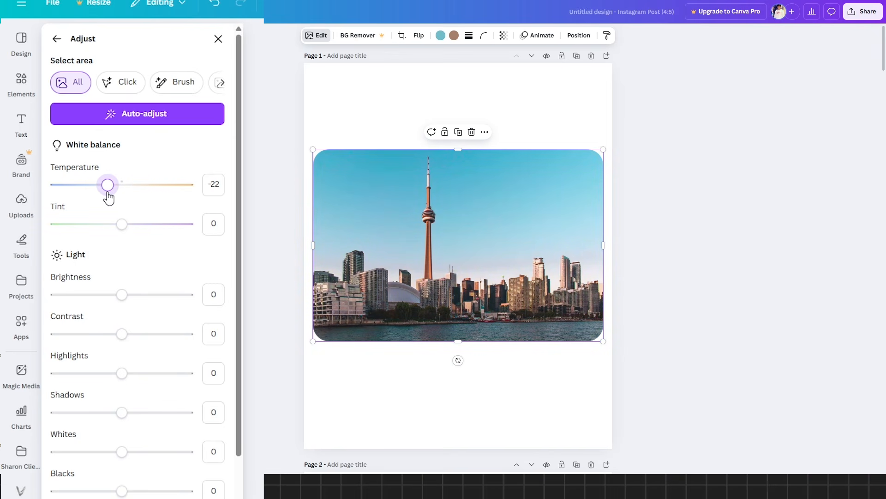
left_click(215, 185)
type("0")
key("Return")
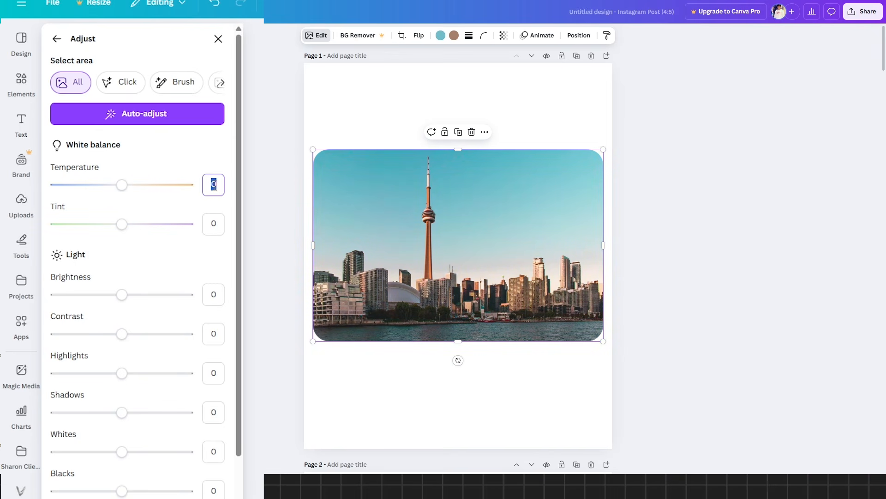
left_click(177, 152)
- Try a tint of 59 on the skyline photo, and reset it to 0
left_click_drag(124, 228, 163, 228)
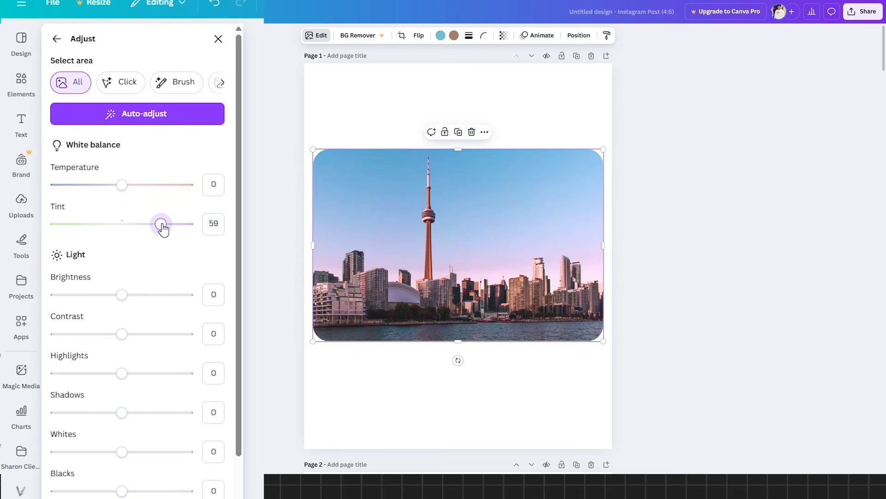
left_click(212, 225)
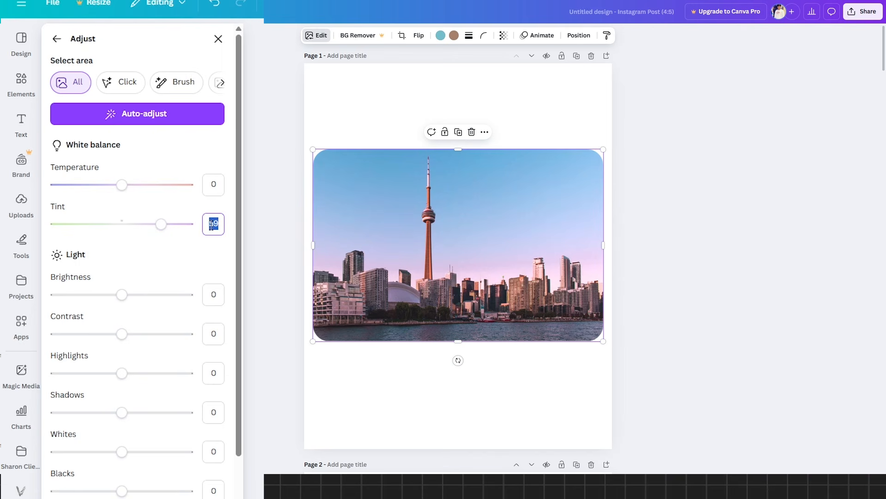
type("0")
- Try brightness 3 with contrast values of 70 and -47 on the skyline photo, and reset both settings to 0
scroll(148, 232, "down", 1)
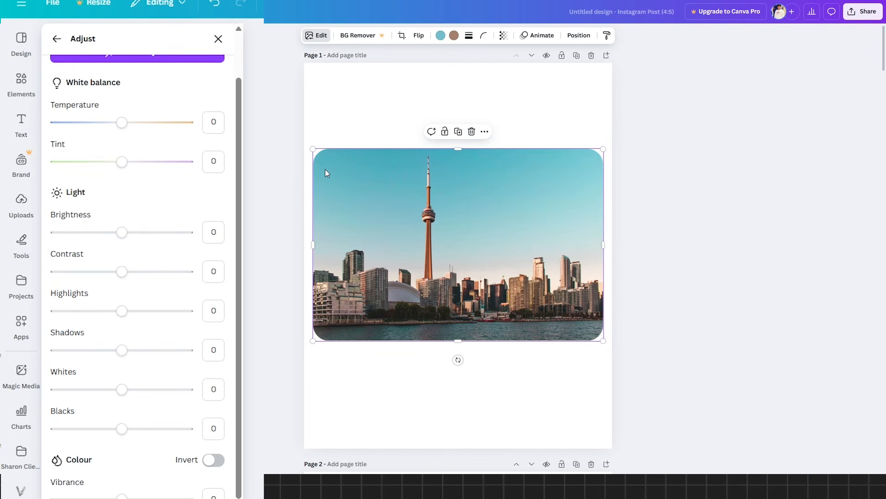
mouse_move(122, 233)
left_mouse_down()
mouse_move(165, 241)
mouse_move(110, 240)
mouse_move(125, 245)
left_mouse_up()
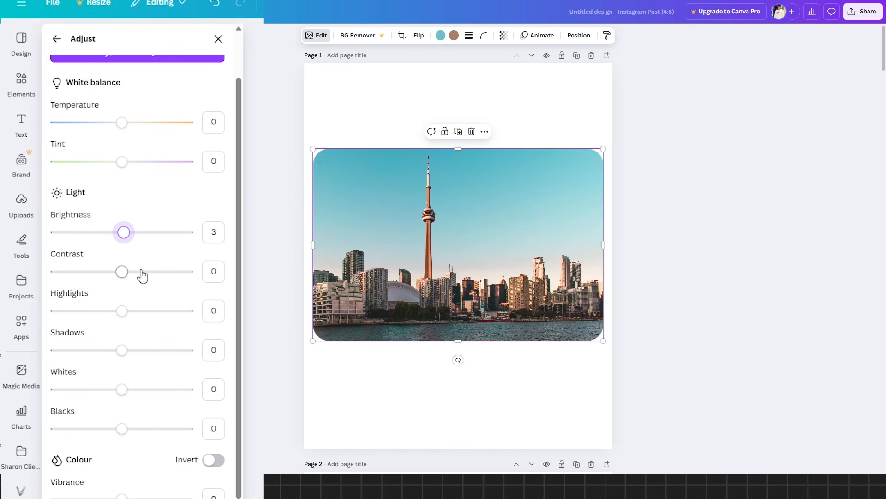
left_click_drag(122, 274, 170, 283)
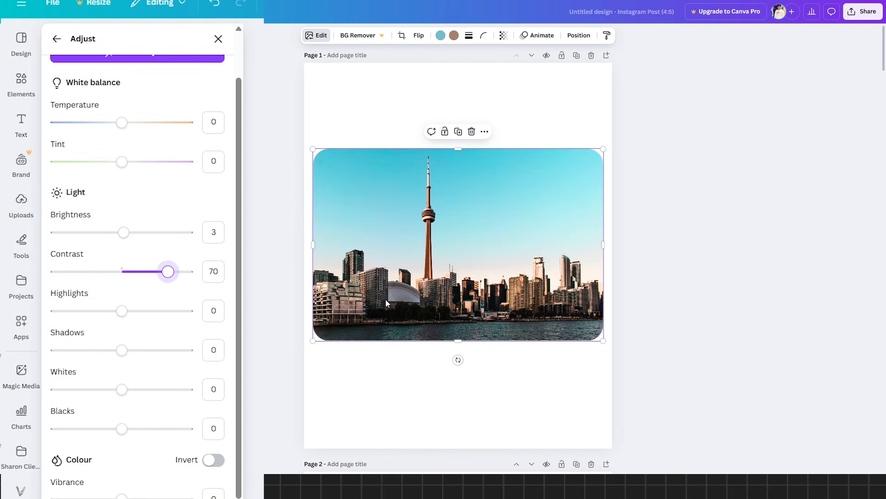
left_click_drag(172, 277, 91, 282)
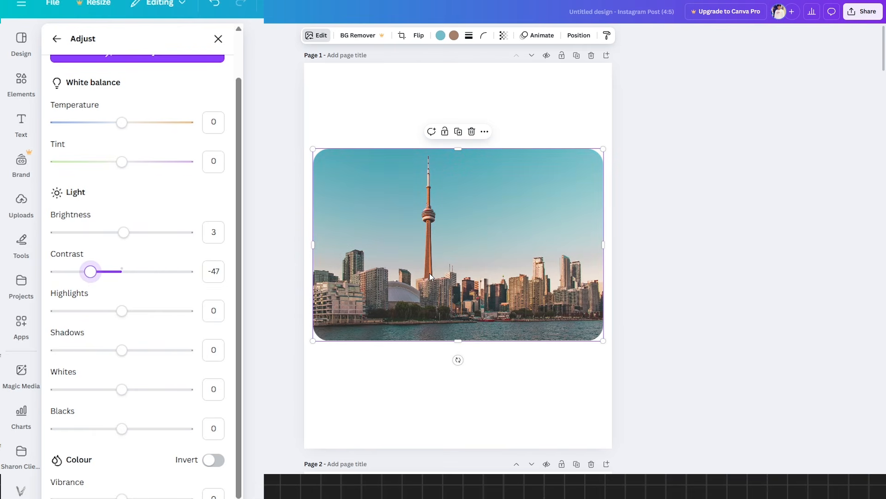
left_click(214, 272)
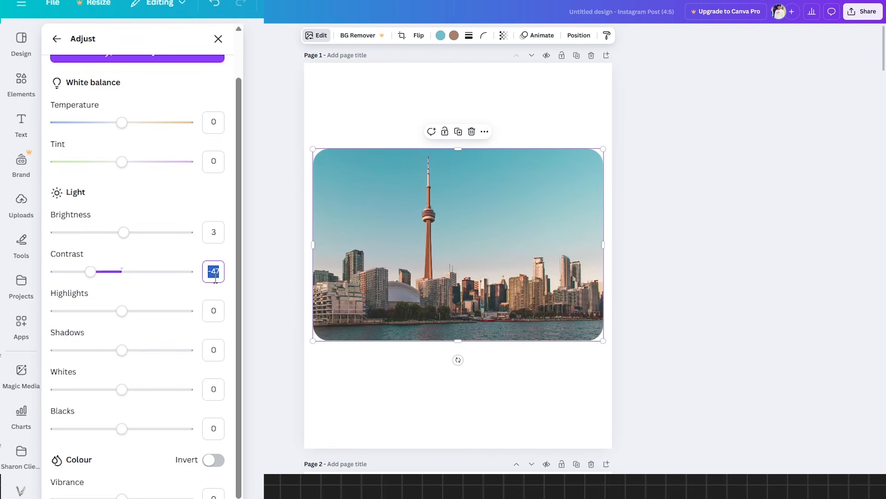
type("0")
left_click(121, 232)
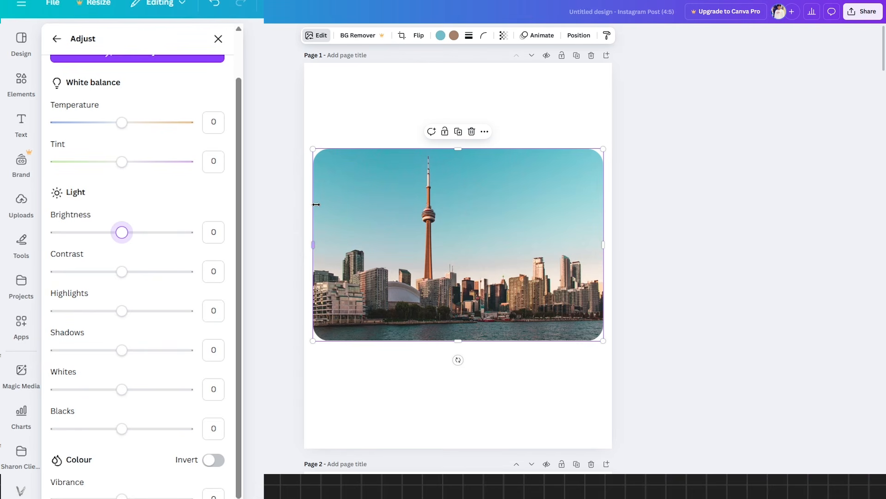
- Try highlights of -6, shadows of 7, whites of 9 and blacks of 5 on the skyline photo
mouse_move(123, 310)
left_mouse_down()
mouse_move(146, 315)
mouse_move(58, 317)
mouse_move(174, 321)
mouse_move(79, 322)
mouse_move(118, 322)
left_mouse_up()
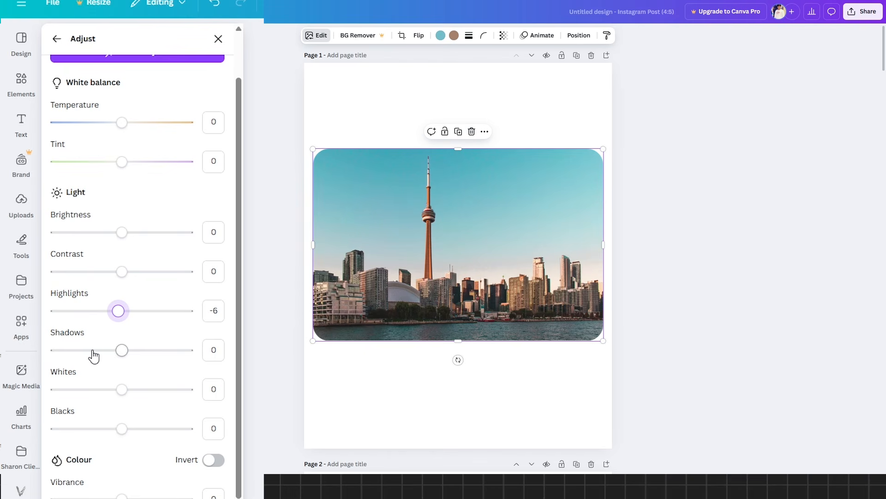
mouse_move(120, 352)
left_mouse_down()
mouse_move(158, 350)
mouse_move(72, 352)
mouse_move(120, 353)
mouse_move(129, 362)
left_mouse_up()
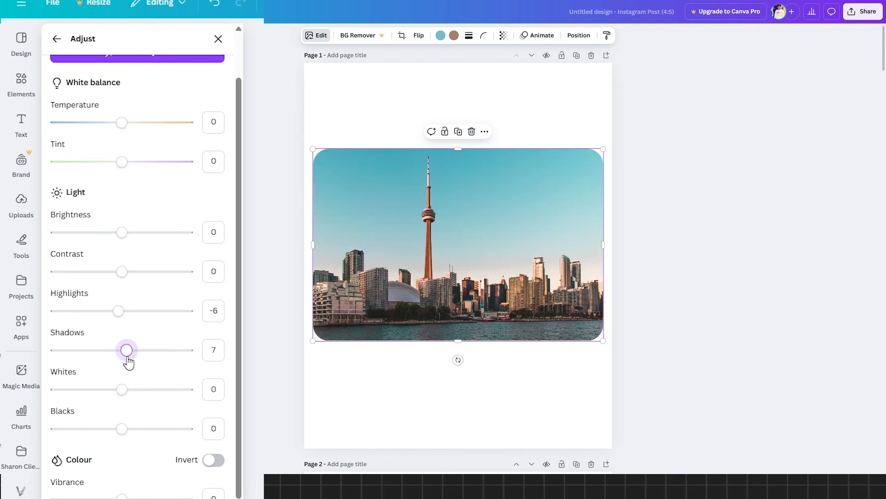
scroll(125, 397, "down", 2)
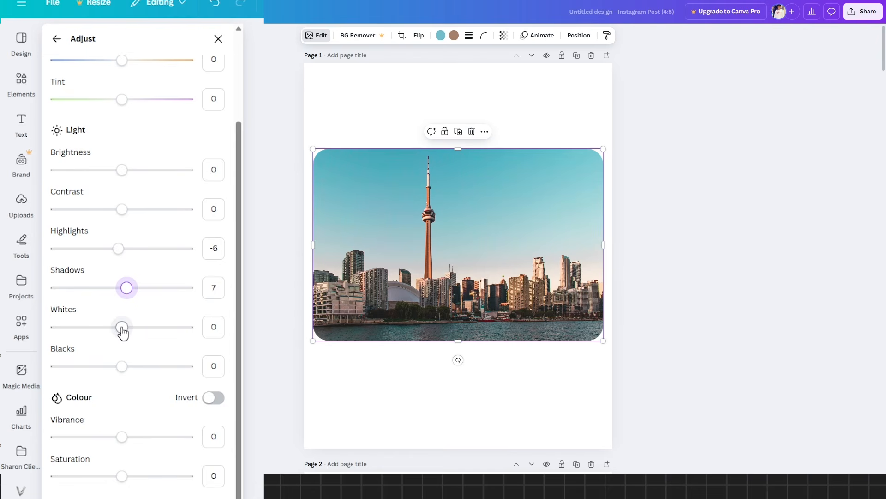
left_click_drag(122, 327, 123, 378)
scroll(121, 368, "down", 3)
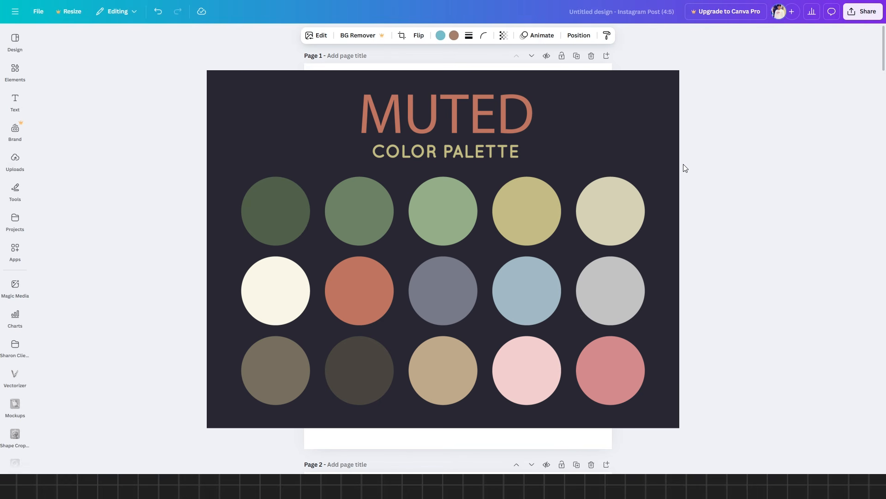
- Reopen the skyline photo's adjustments, try vibrance values of 14 and 5, and reset vibrance to 0
left_click(319, 36)
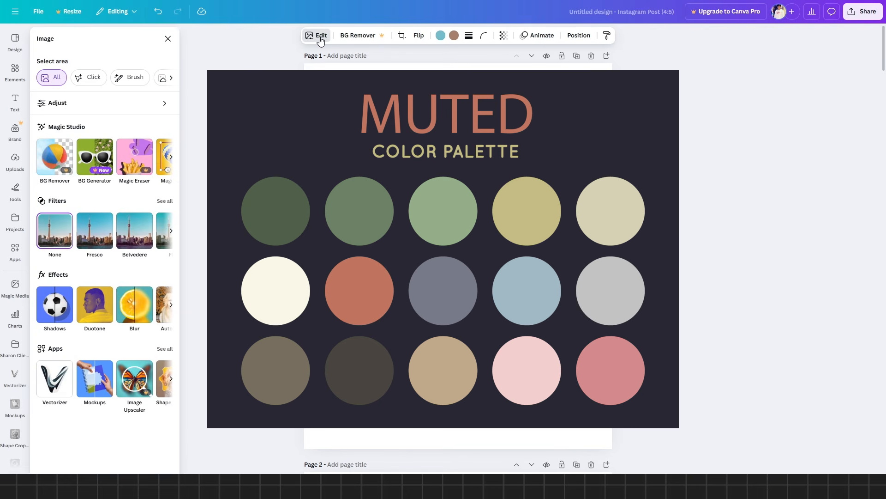
left_click(128, 114)
scroll(106, 249, "down", 3)
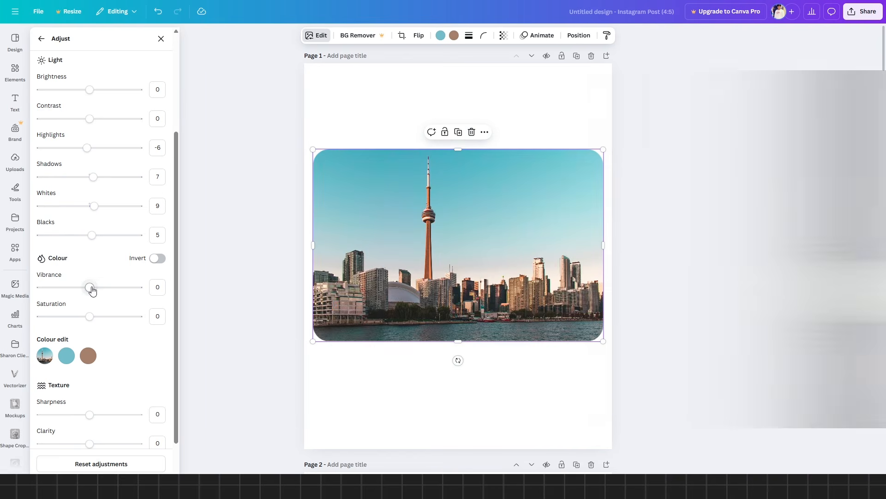
left_click_drag(89, 288, 96, 287)
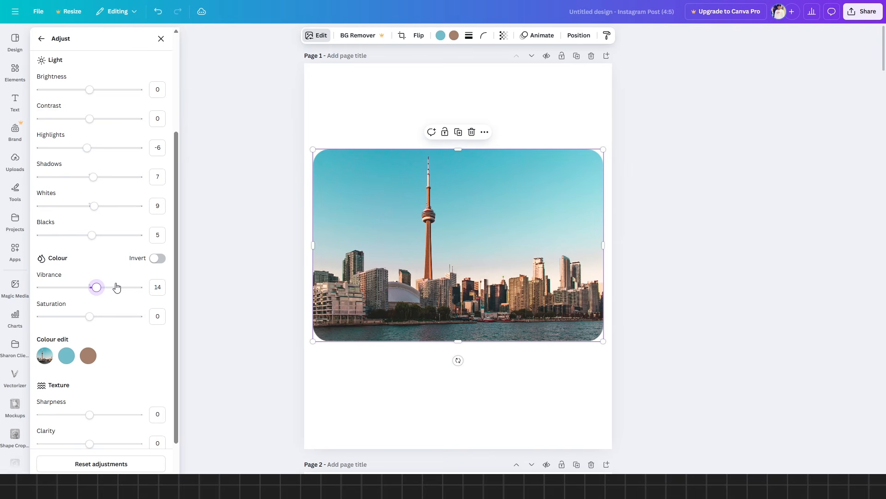
left_click_drag(99, 287, 124, 289)
left_click_drag(168, 379, 125, 378)
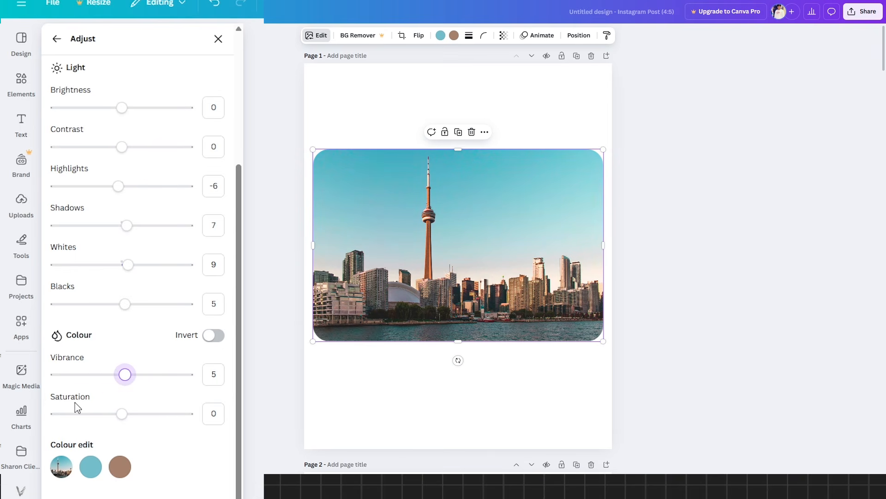
left_click(215, 374)
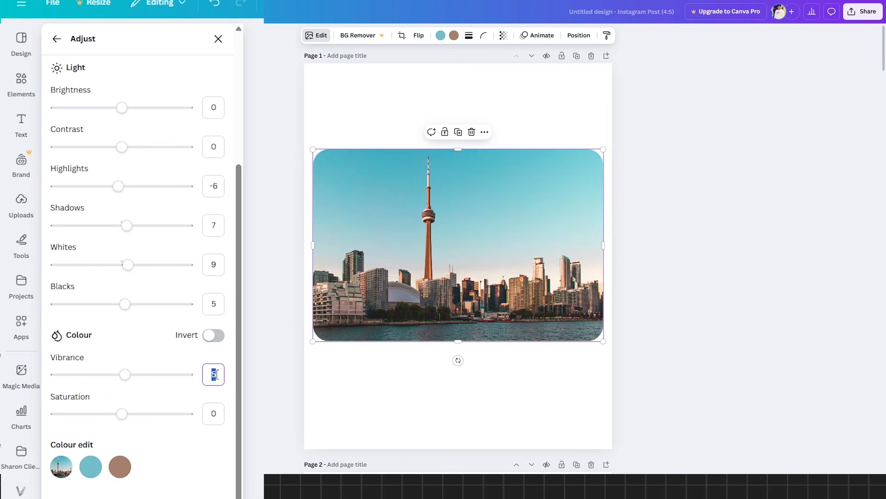
type("0")
key("Tab")
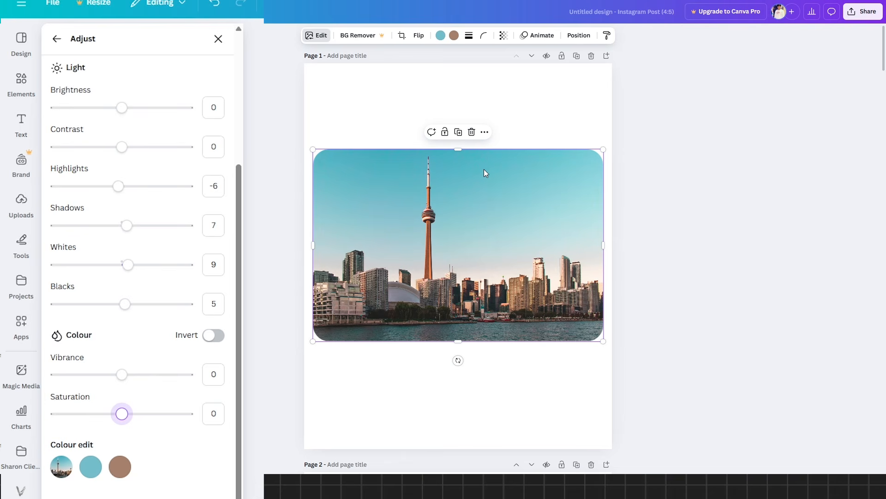
- Try a saturation of 2 and sharpness values of 67 and -1 on the skyline photo
mouse_move(122, 413)
left_mouse_down()
mouse_move(156, 427)
mouse_move(126, 427)
left_mouse_up()
scroll(165, 450, "down", 5)
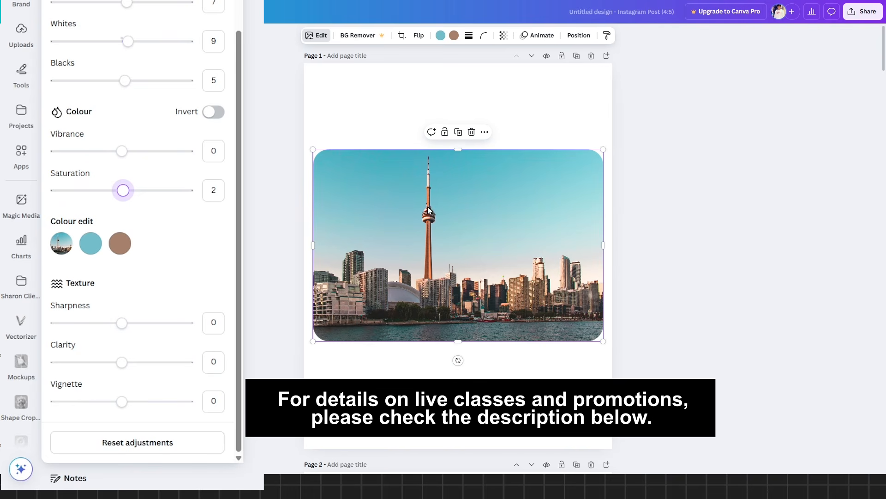
left_click_drag(122, 323, 168, 323)
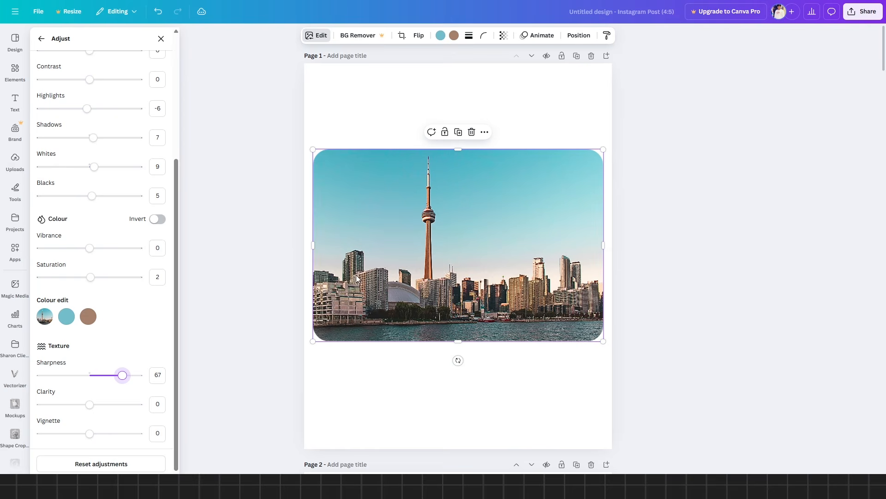
scroll(370, 279, "up", 5)
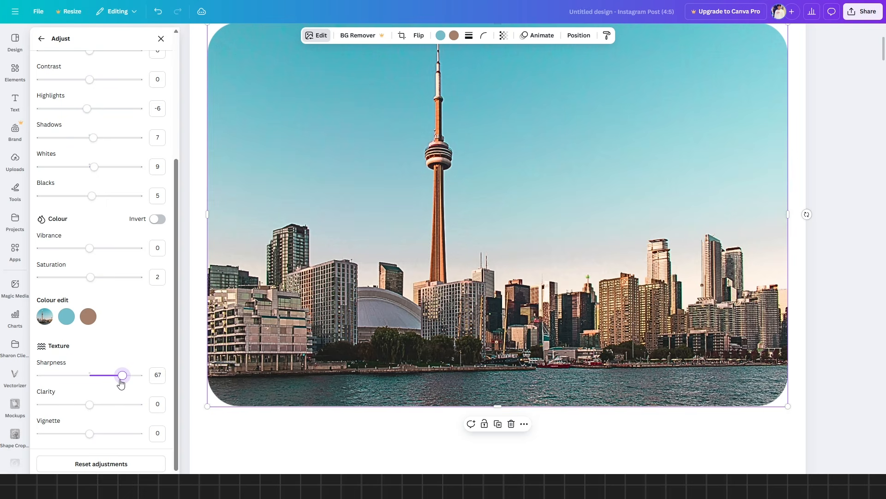
left_click_drag(122, 375, 89, 381)
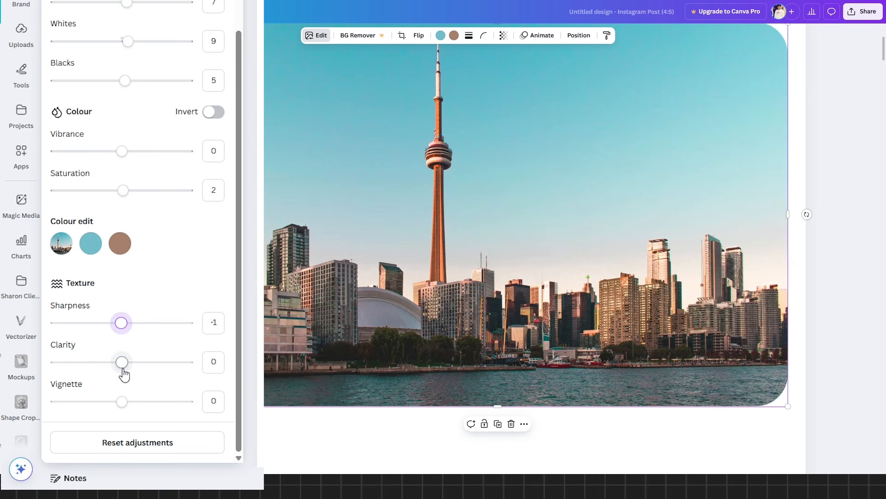
- Try clarity values of 57, 38 and 41 on the skyline photo
left_click_drag(123, 369, 160, 372)
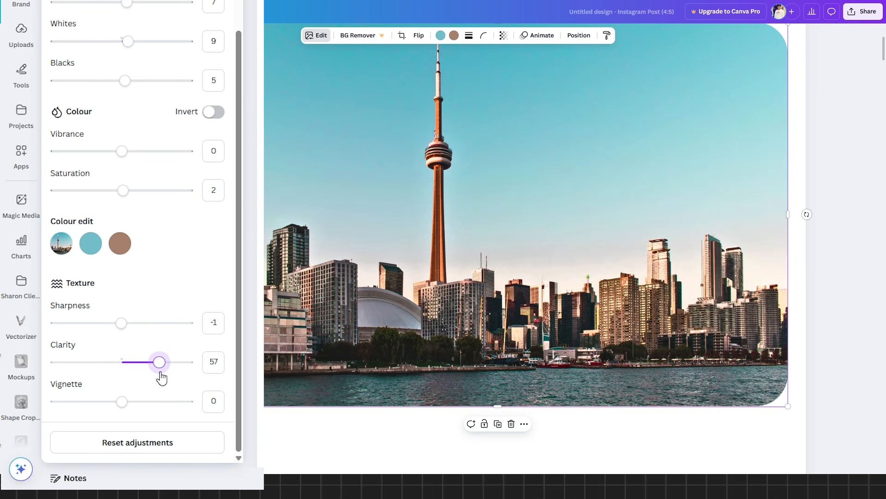
mouse_move(161, 375)
left_mouse_down()
mouse_move(132, 374)
mouse_move(148, 375)
left_mouse_up()
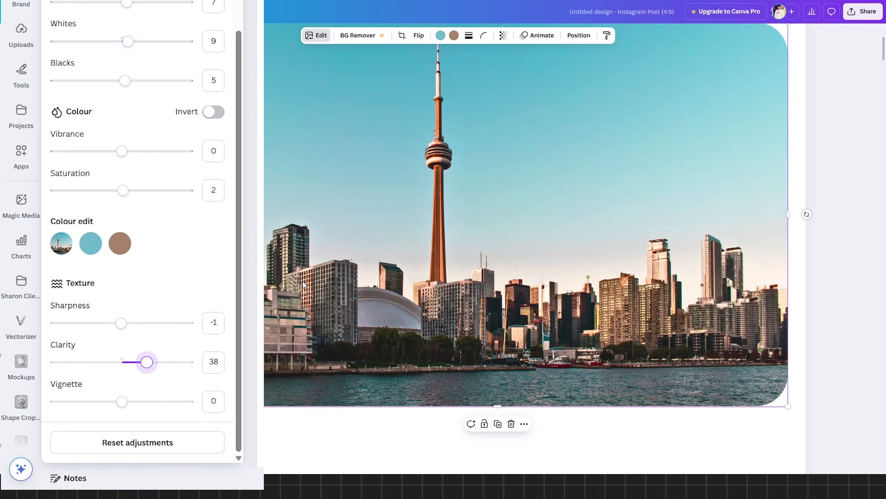
left_click_drag(153, 368, 185, 369)
left_click_drag(184, 374, 149, 377)
scroll(379, 280, "down", 3)
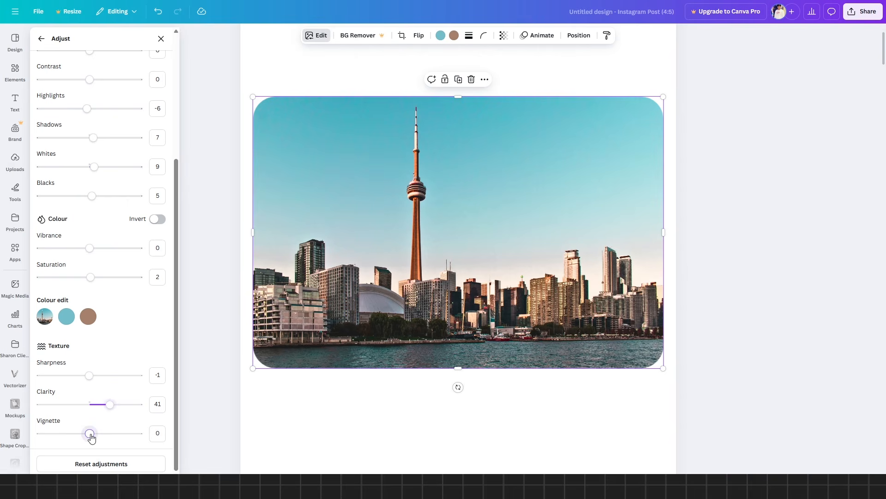
- Try vignette values of -100 and 100 on the skyline photo, and reset all its adjustments
left_click_drag(90, 434, 36, 432)
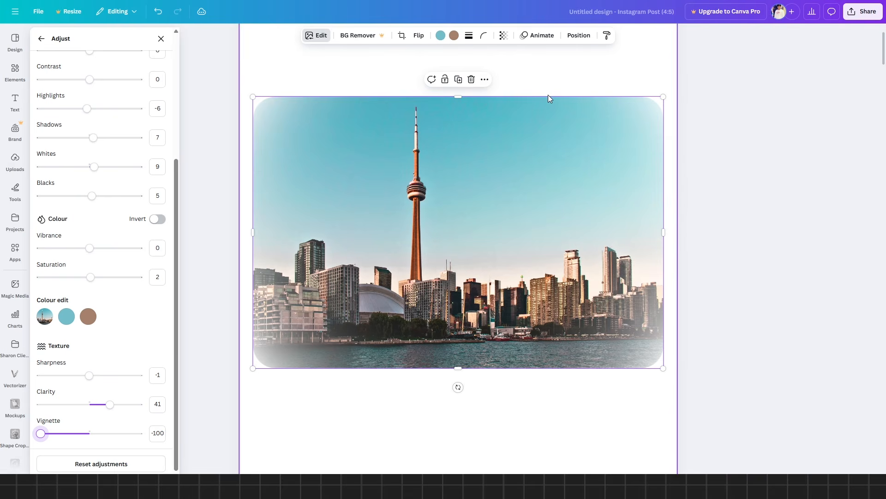
left_click_drag(42, 439, 147, 442)
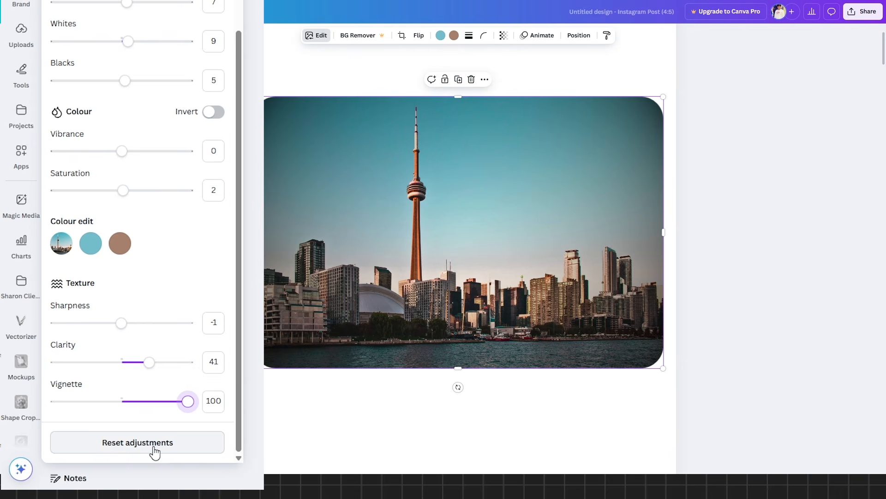
left_click(113, 464)
- Try Auto-adjust on the skyline photo, review the settings it changes, and undo it
scroll(155, 94, "up", 5)
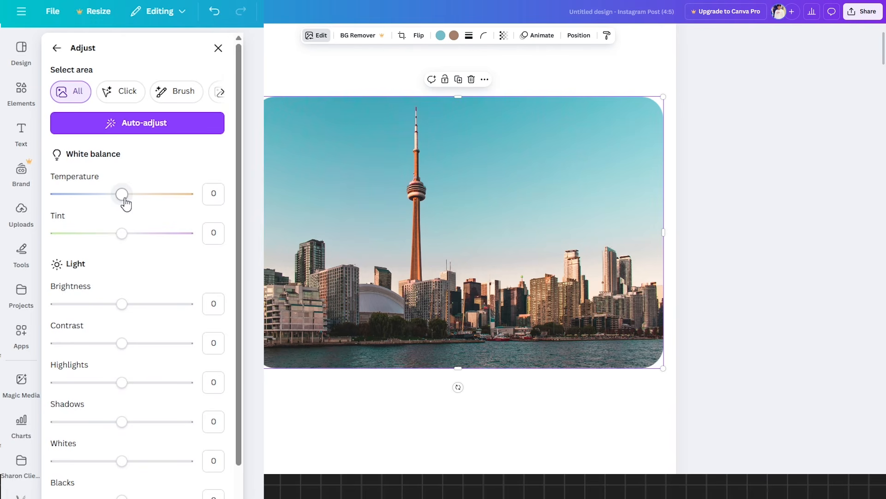
left_click(153, 124)
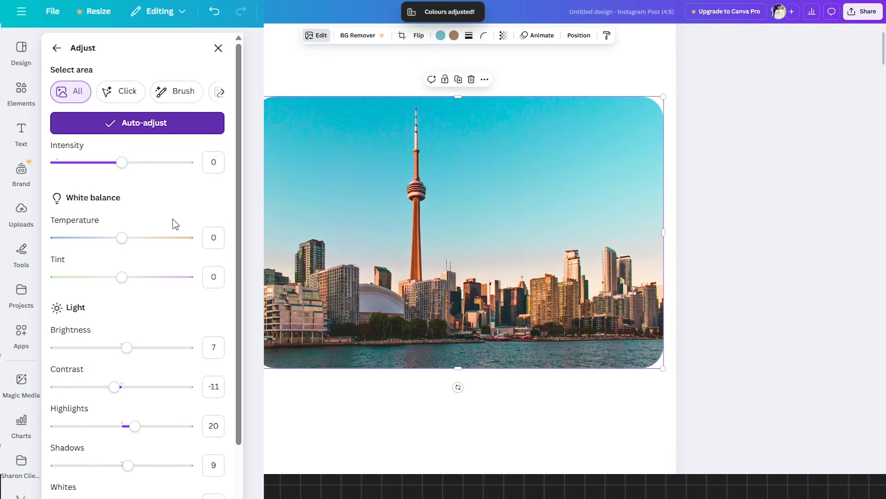
scroll(147, 306, "down", 5)
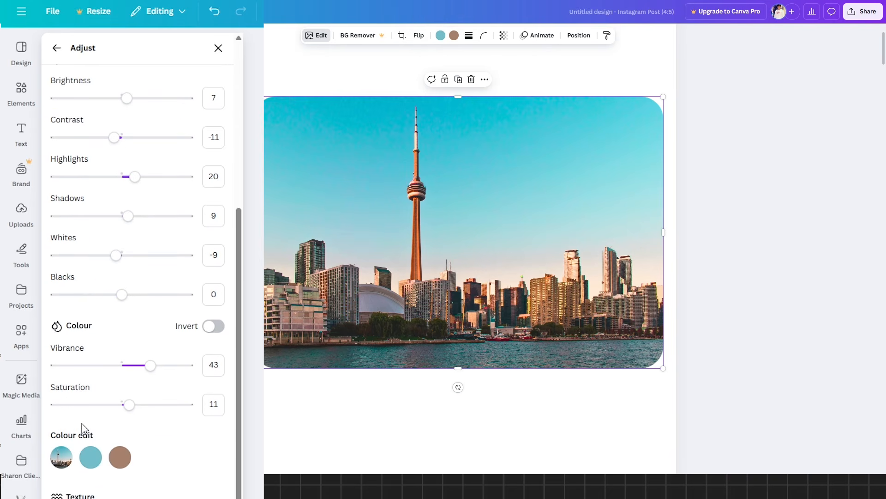
scroll(132, 485, "up", 5)
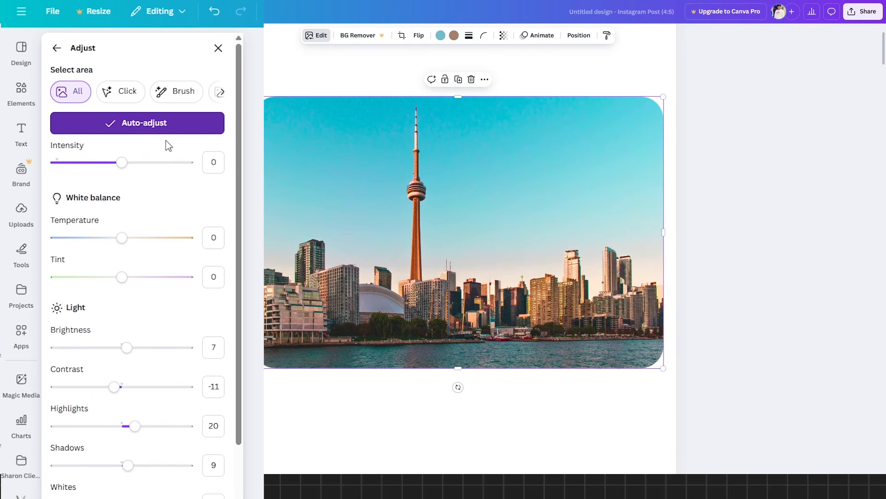
key("ctrl+z")
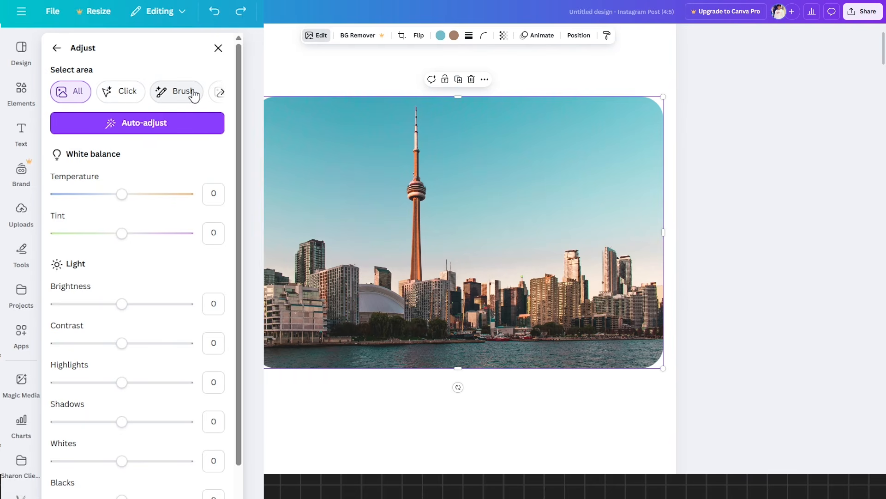
- Select only the small boat by the waterfront for adjustment, set its brightness to 98, and deselect it
left_click(222, 95)
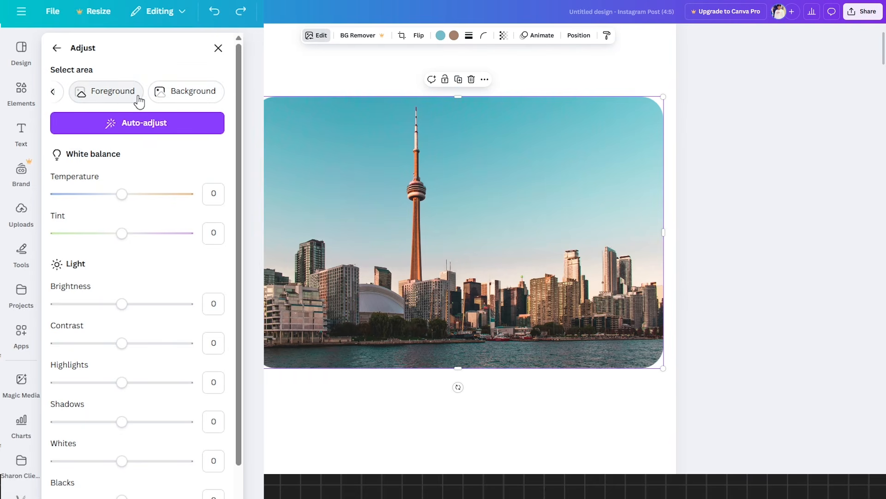
left_click(53, 93)
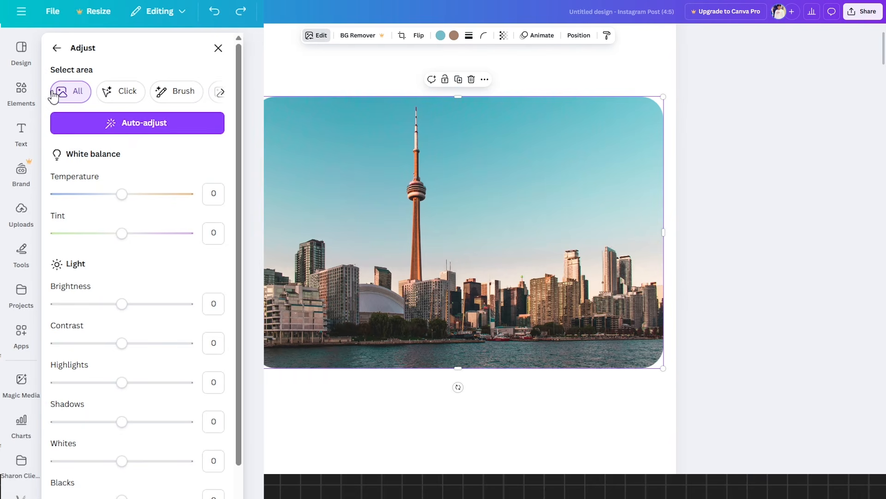
left_click(115, 93)
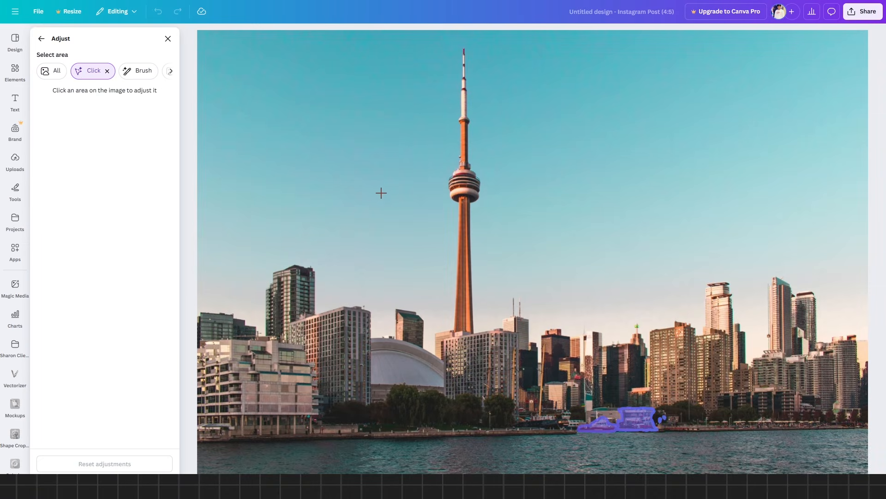
left_click(596, 433)
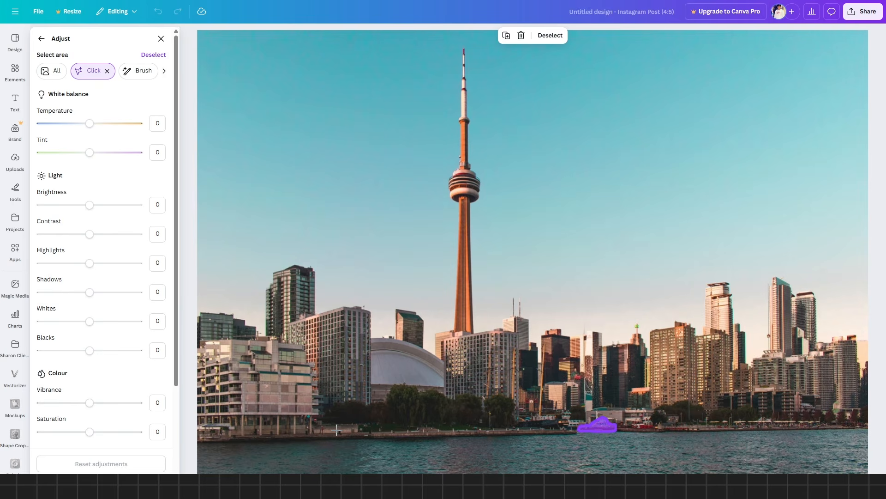
left_click_drag(90, 204, 138, 229)
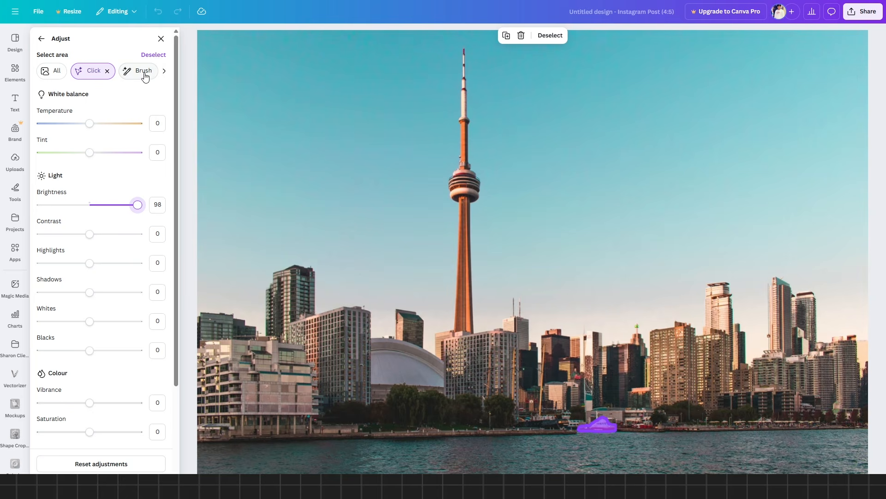
left_click(154, 54)
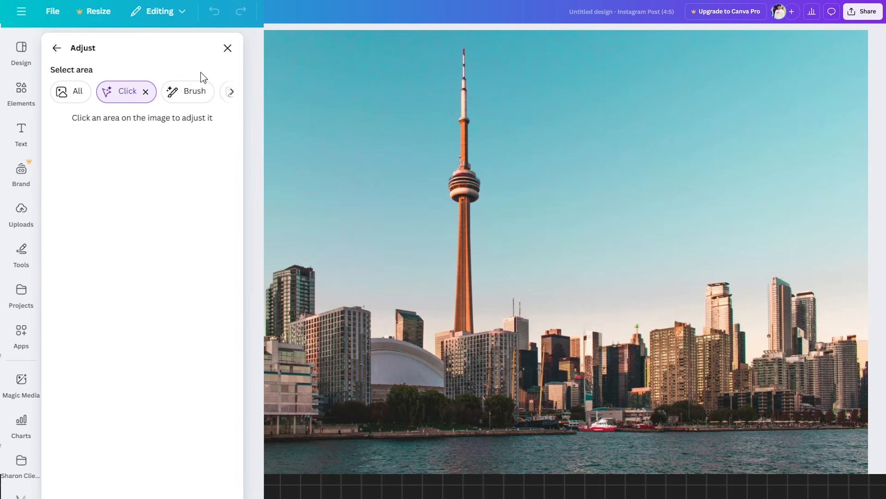
- Brush-select the tower at size 40 with Auto-detect enabled, and set its brightness to 30 and temperature to 40
left_click(192, 91)
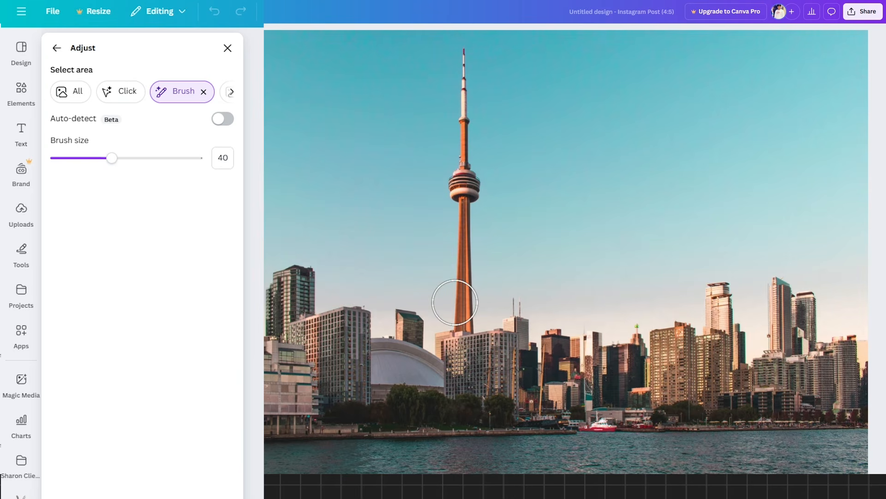
left_click_drag(461, 309, 463, 43)
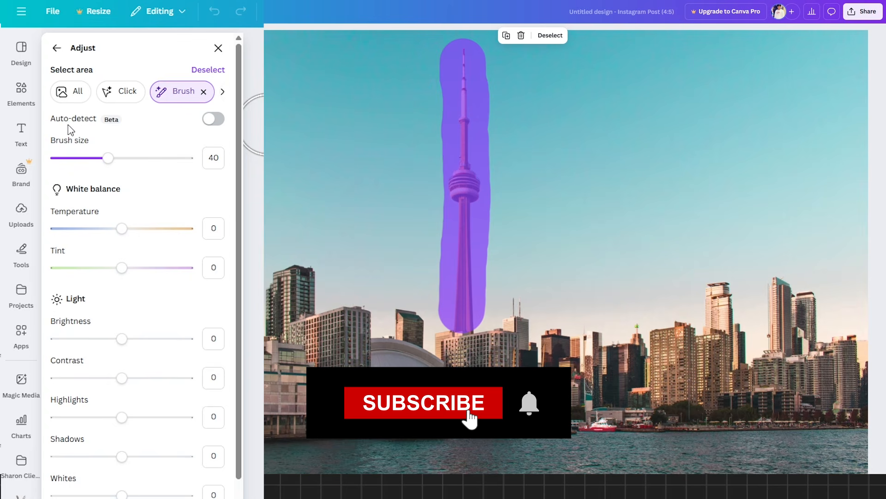
left_click(208, 124)
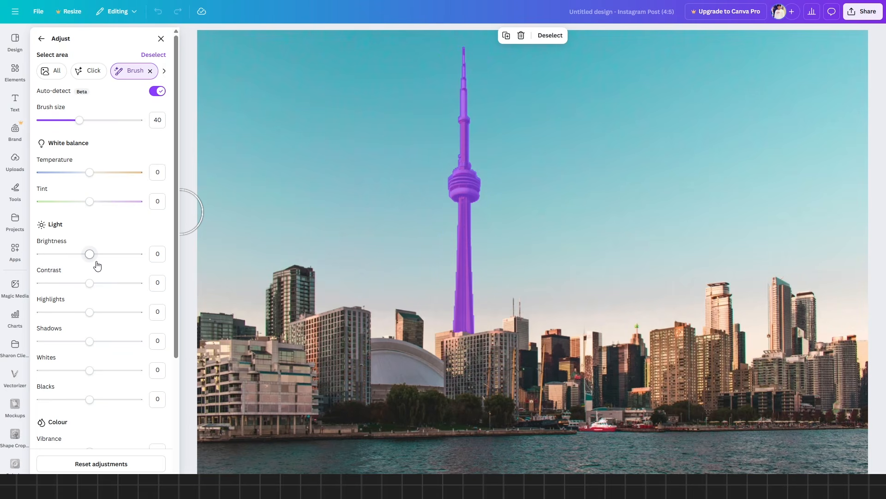
left_click_drag(90, 254, 106, 261)
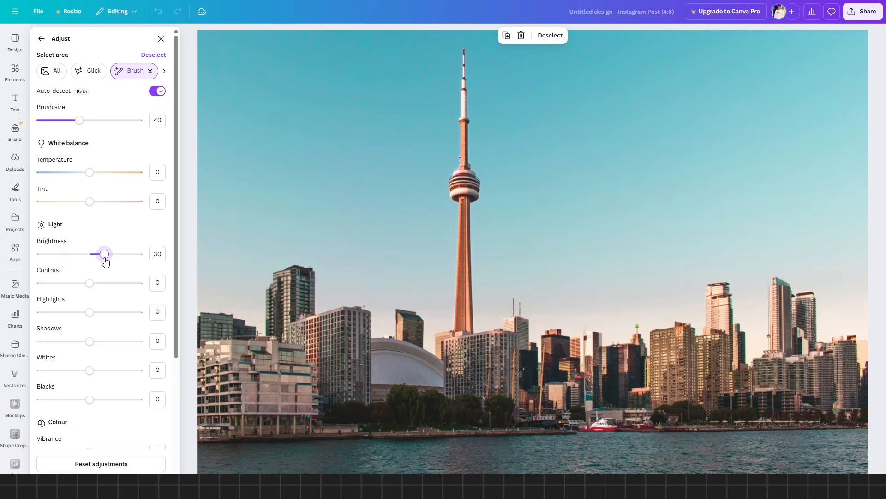
mouse_move(89, 173)
left_mouse_down()
mouse_move(109, 175)
mouse_move(94, 177)
left_mouse_up()
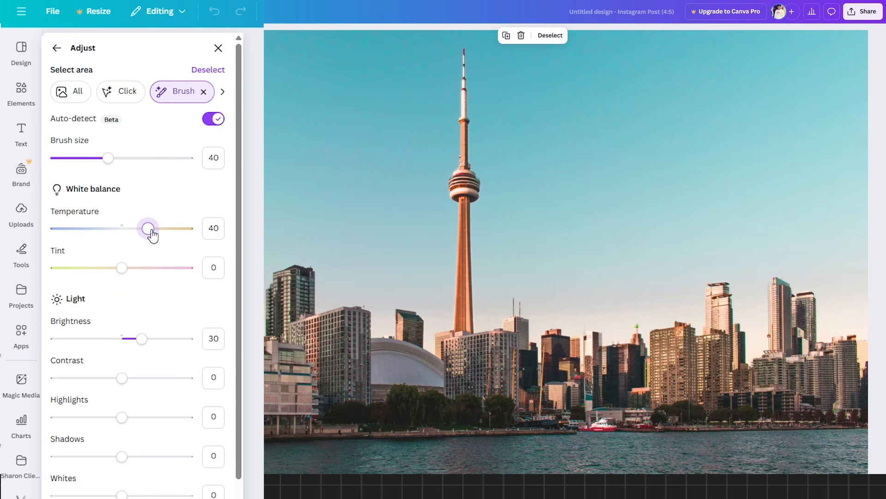
- Set the brushed tower's temperature to 34, deselect it, and set the photo's foreground temperature to 44
left_click_drag(127, 236, 146, 241)
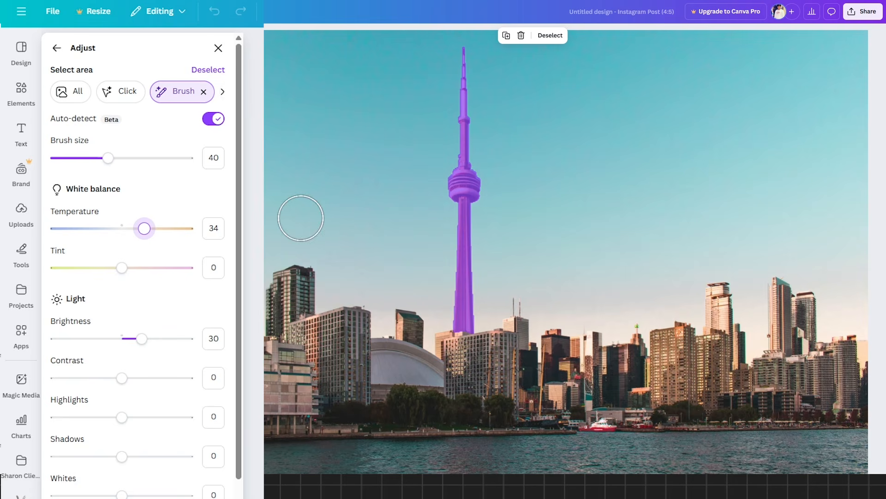
left_click(201, 71)
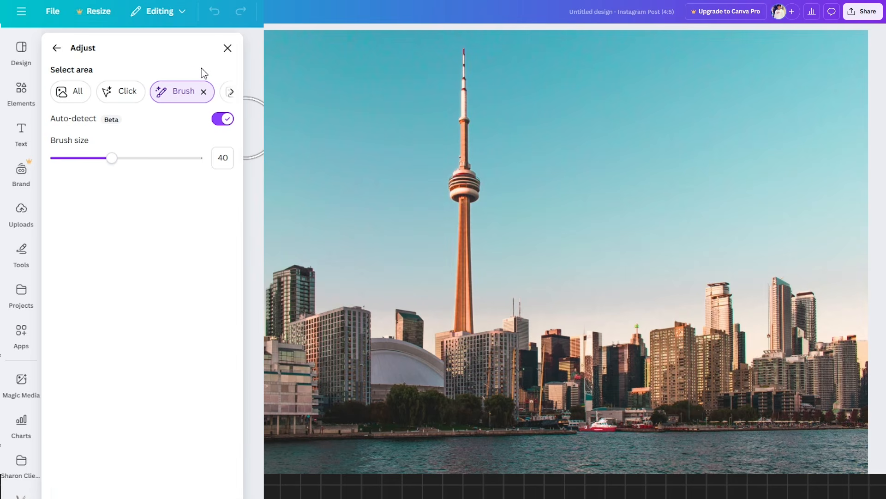
left_click(229, 91)
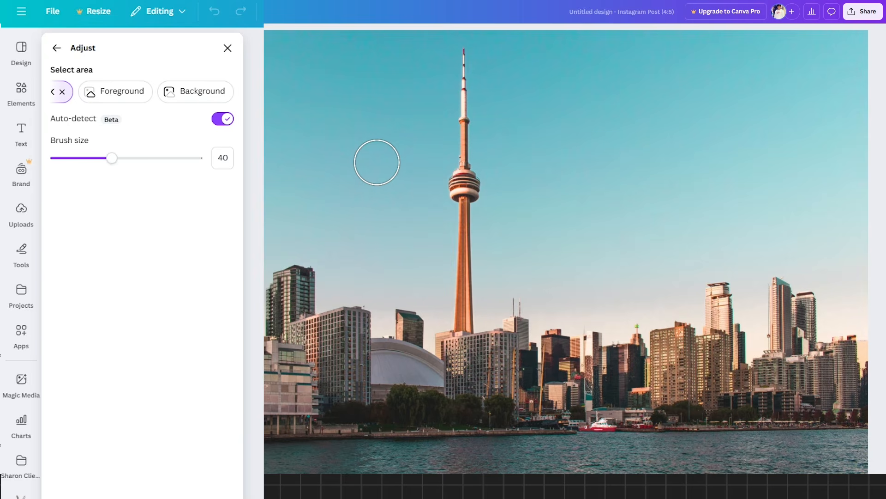
scroll(377, 162, "down", 2)
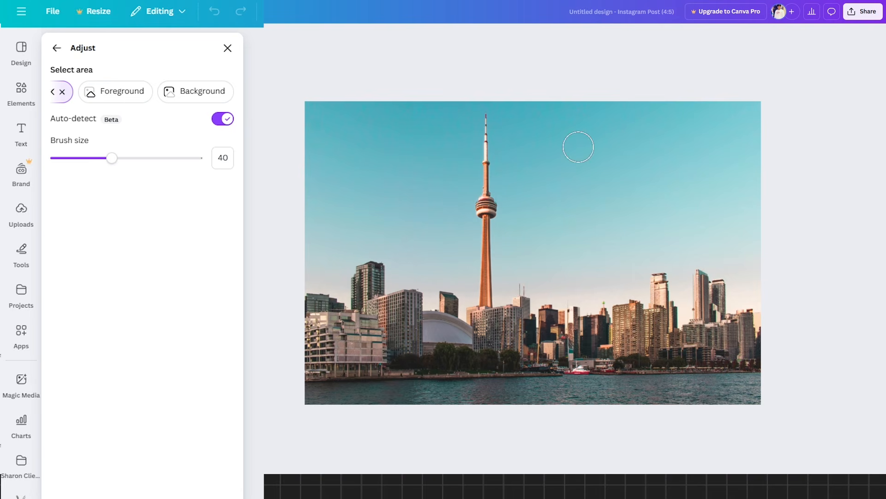
left_click(131, 95)
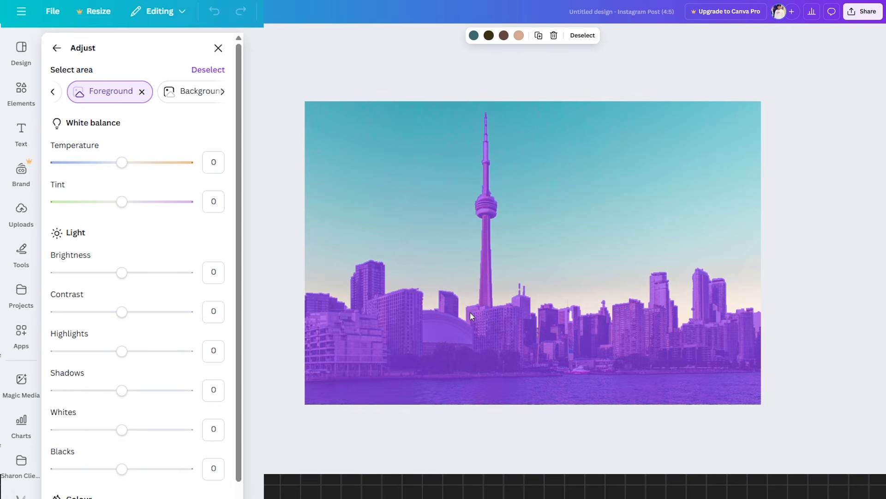
left_click_drag(123, 163, 154, 175)
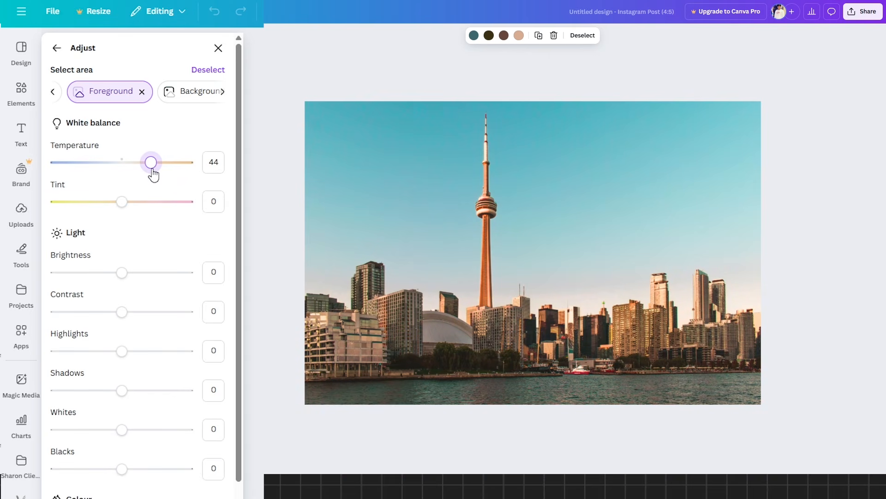
- Select the photo's background, try adjusting its temperature, and deselect it to leave the adjustments
left_click(194, 91)
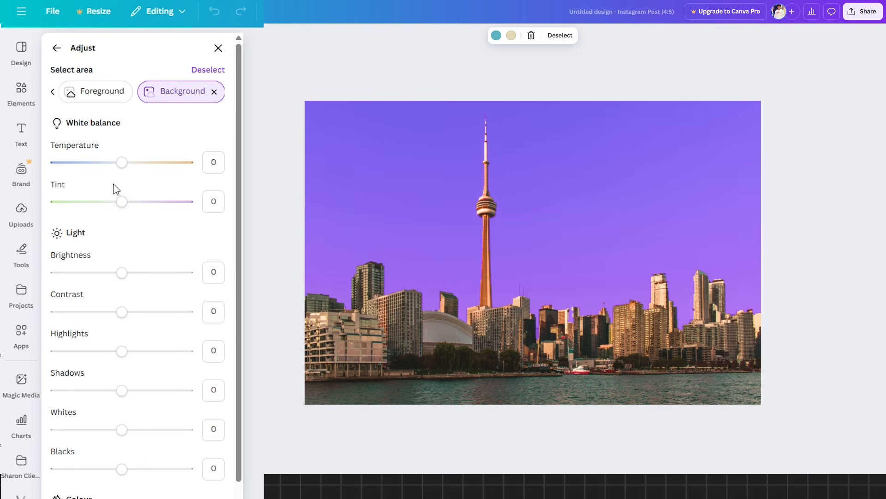
mouse_move(121, 163)
left_mouse_down()
mouse_move(84, 172)
mouse_move(123, 173)
left_mouse_up()
left_click(196, 70)
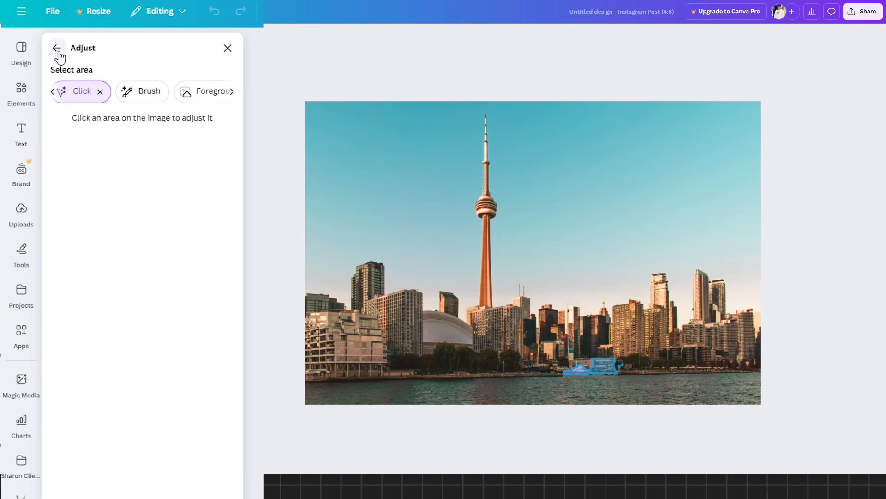
left_click(58, 50)
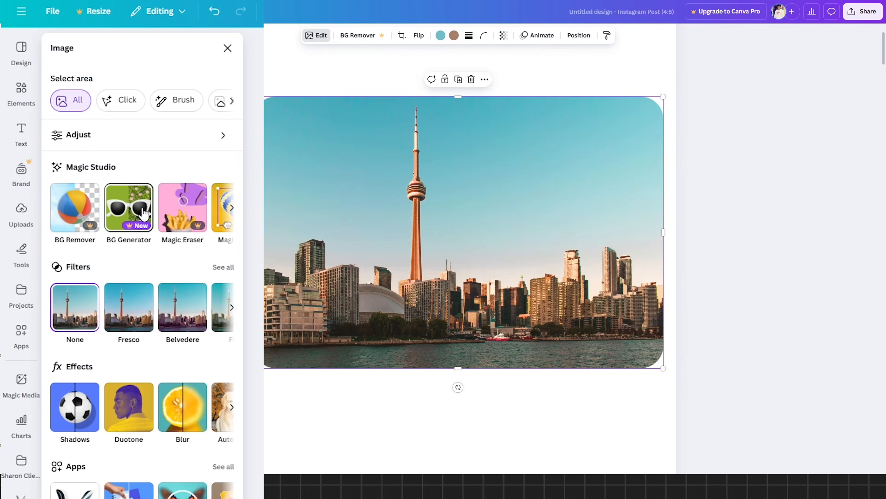
- Try BG Generator and Magic Eraser on the skyline photo, dismissing each upgrade offer
mouse_move(143, 213)
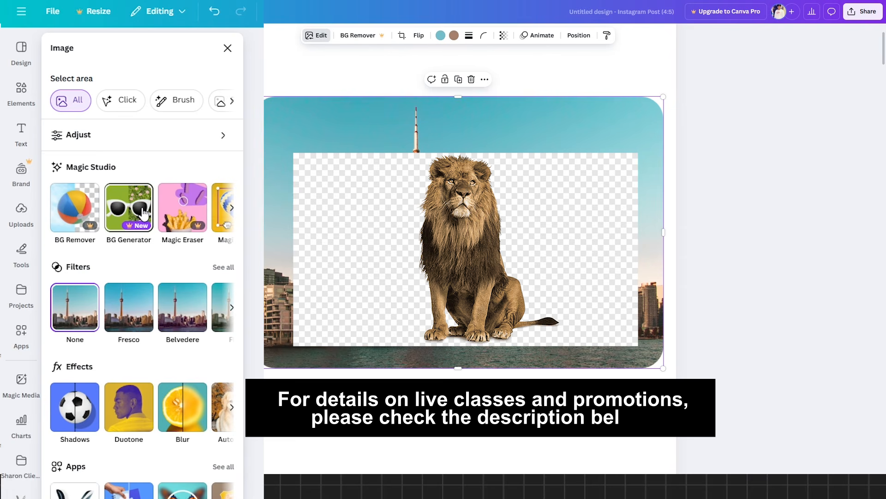
left_click(143, 210)
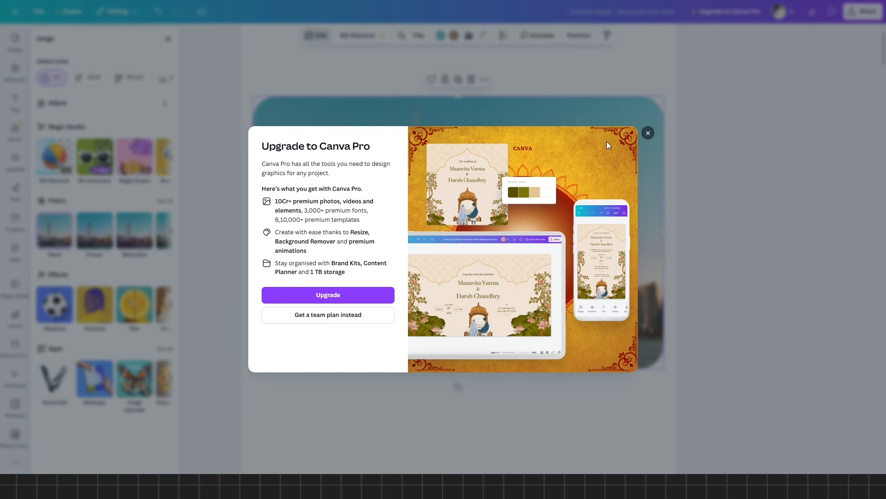
left_click(648, 134)
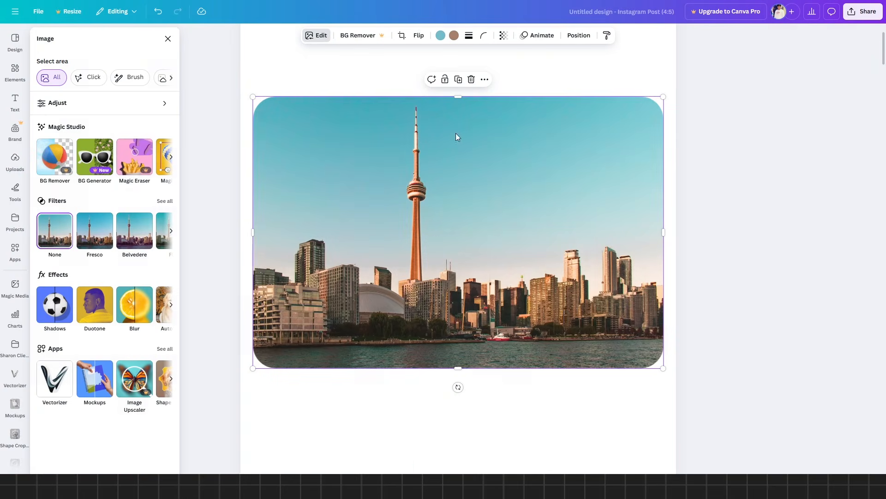
left_click(137, 157)
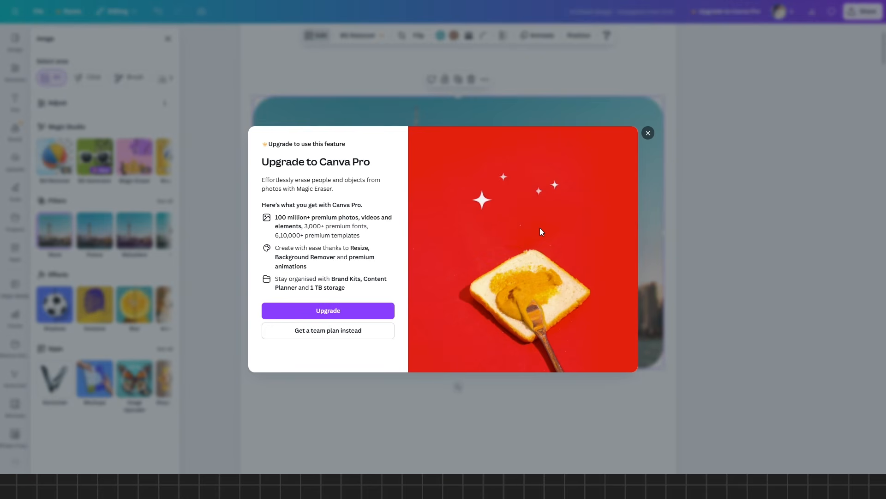
left_click(649, 133)
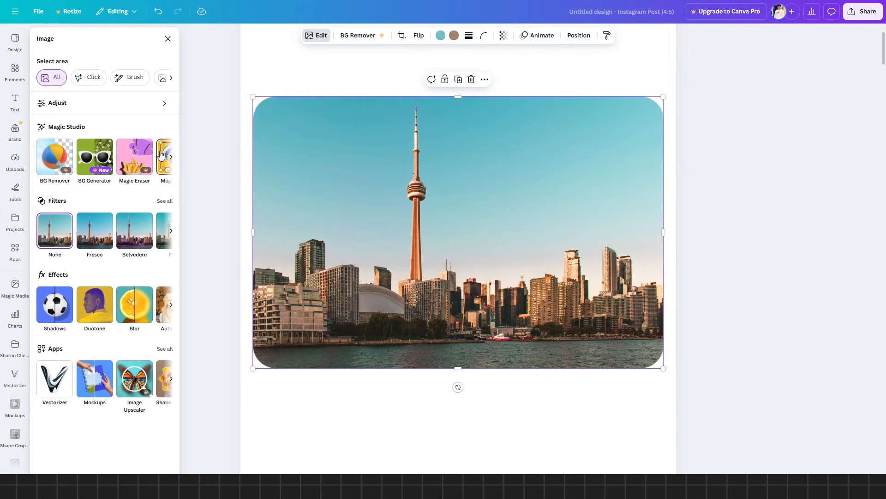
- Try Magic Grab and Magic Edit on the skyline photo, dismissing each upgrade offer
left_click(170, 156)
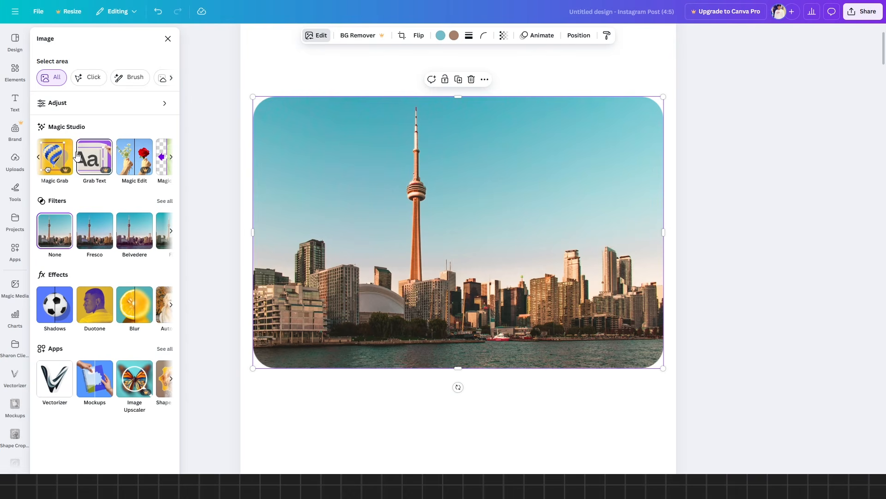
left_click(54, 153)
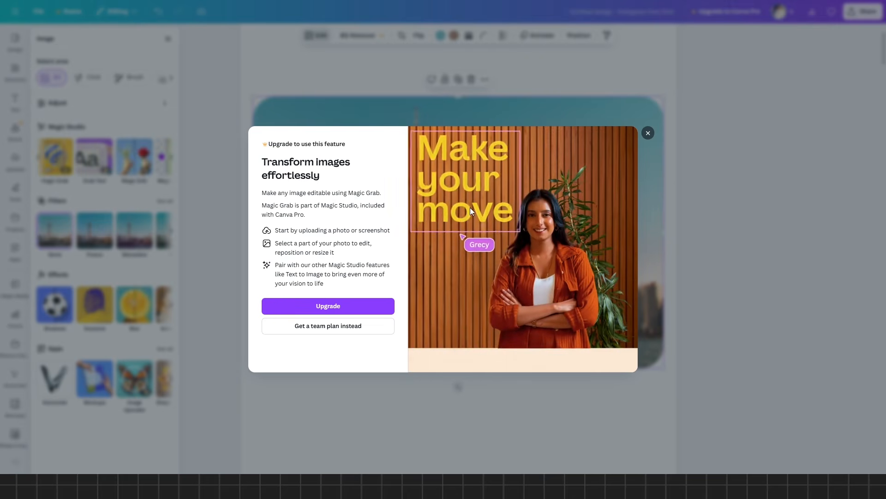
left_click(648, 133)
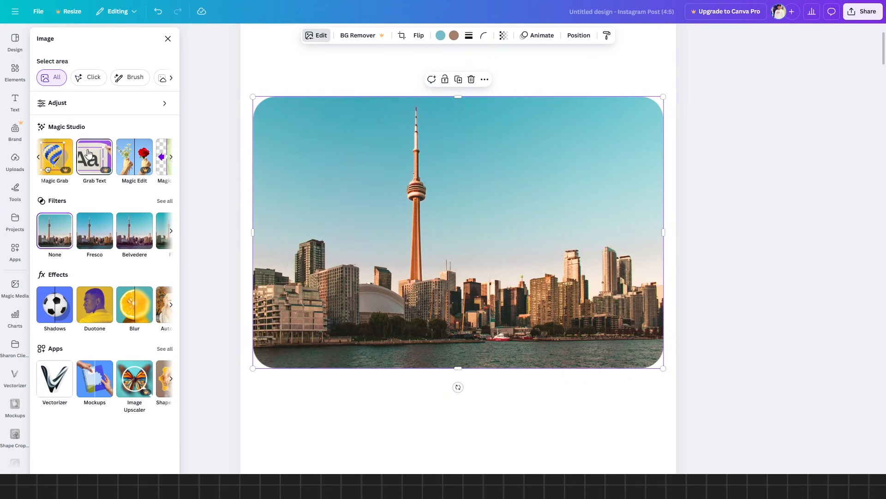
left_click(132, 165)
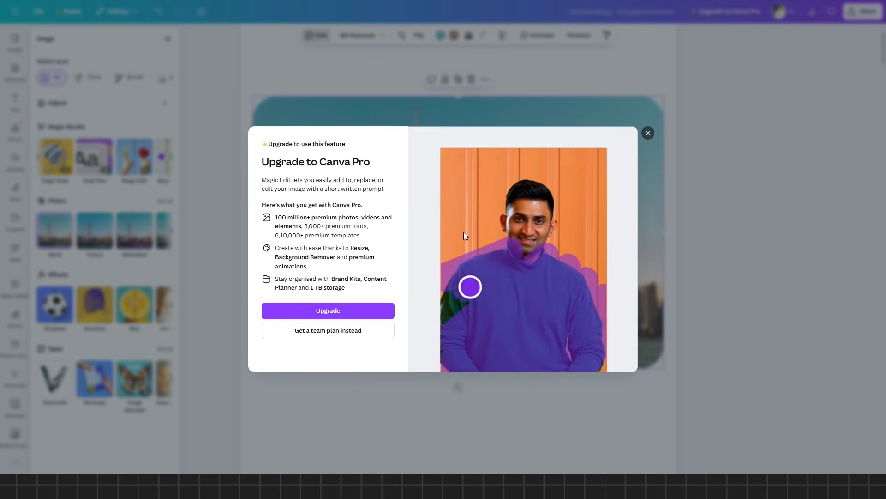
left_click(647, 134)
- Try Magic Expand on the skyline photo, dismiss the upgrade offer, and leave the crop options without cropping
left_click(167, 157)
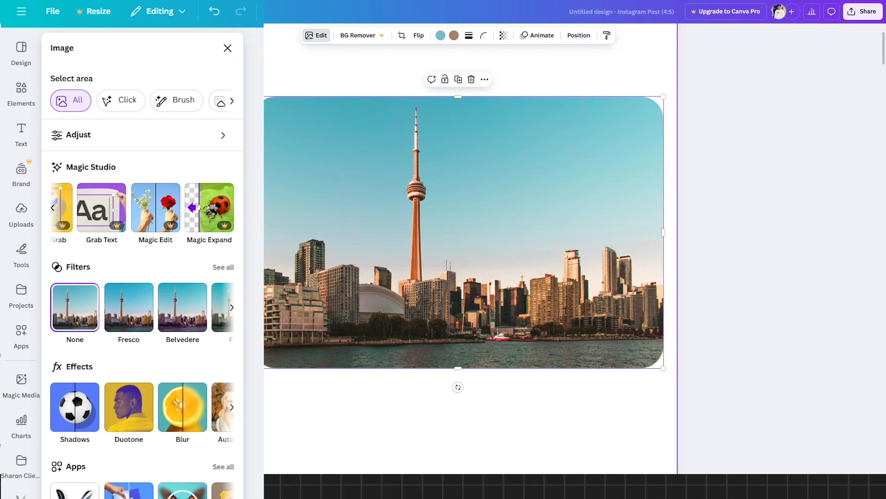
left_click(209, 206)
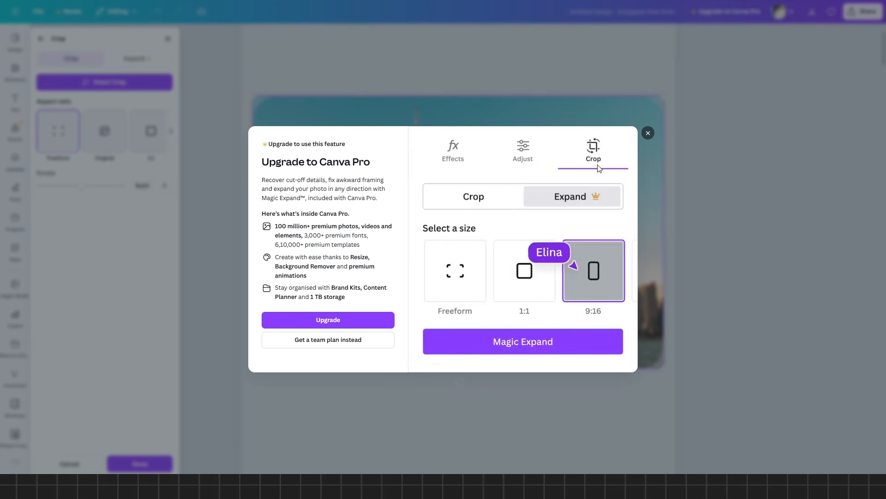
left_click(647, 134)
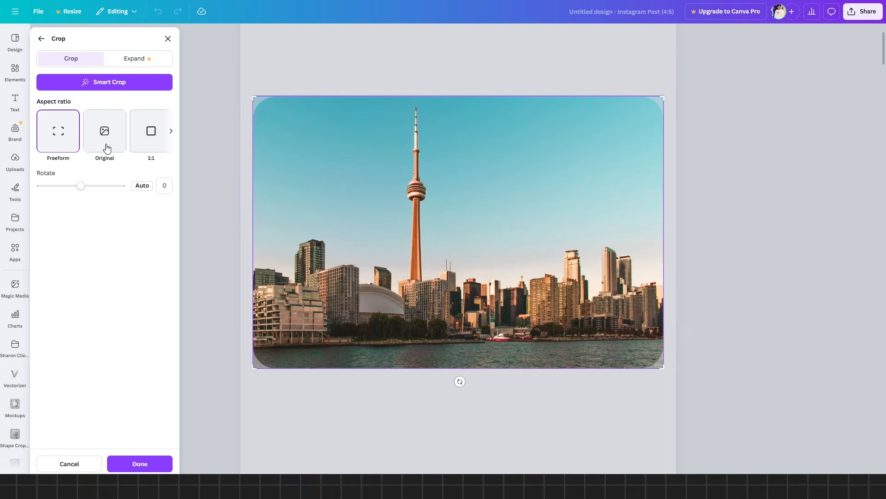
left_click(41, 39)
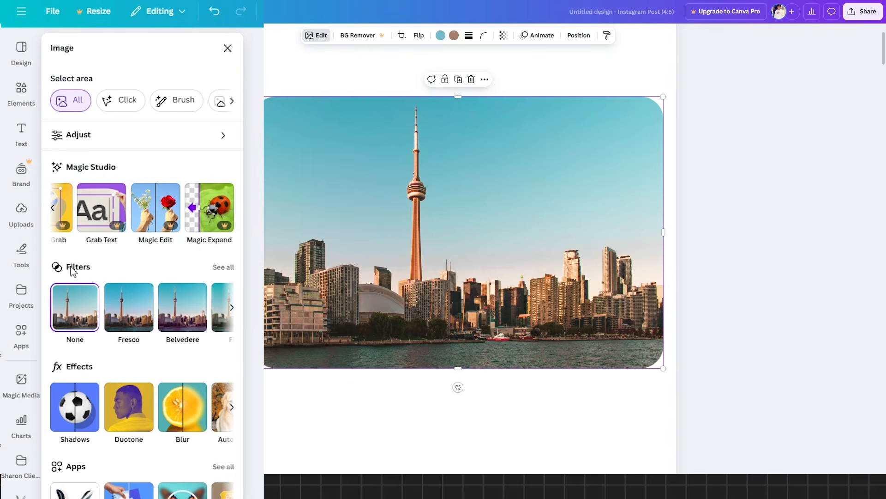
- Select the school building illustration further down the design and open its image editing options
scroll(275, 155, "down", 10)
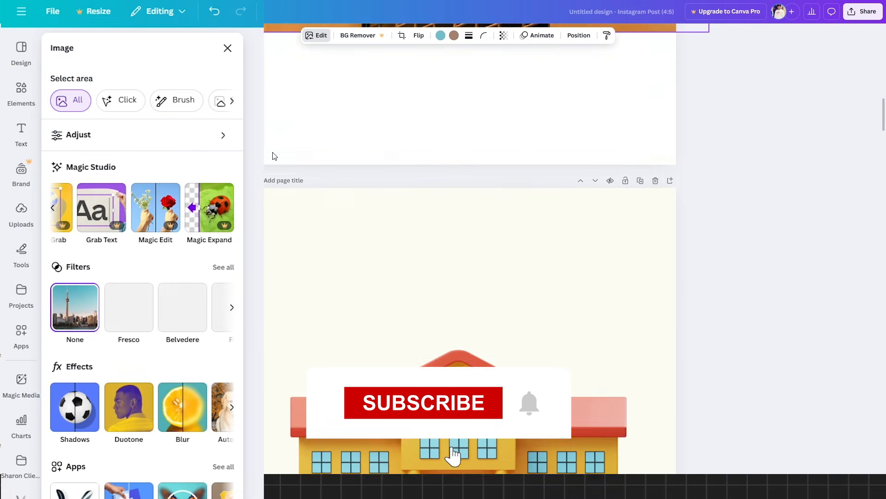
left_click(453, 176)
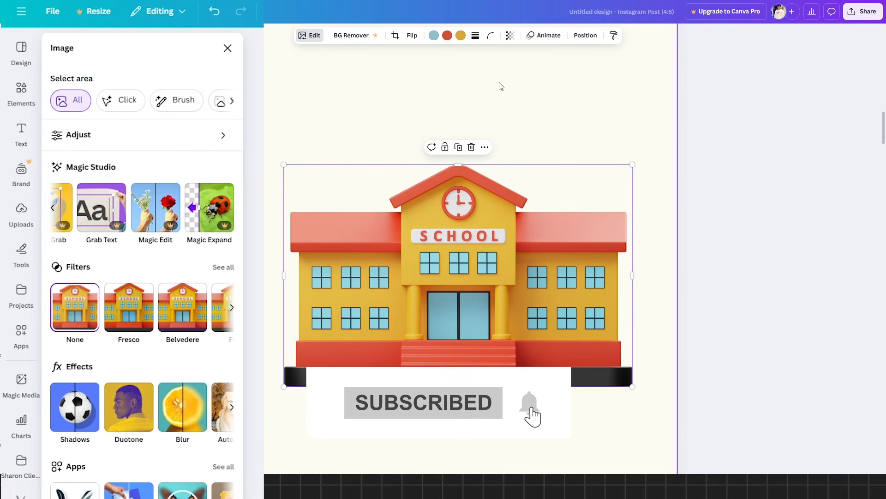
left_click(777, 140)
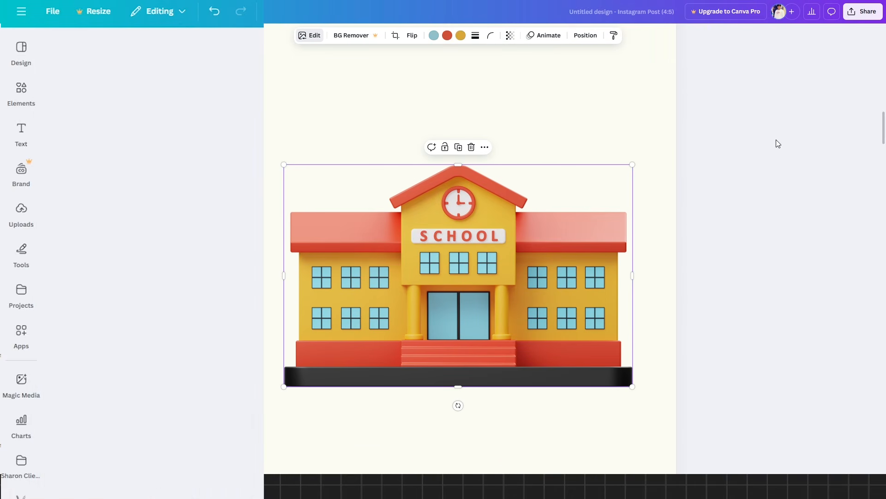
left_click(259, 194)
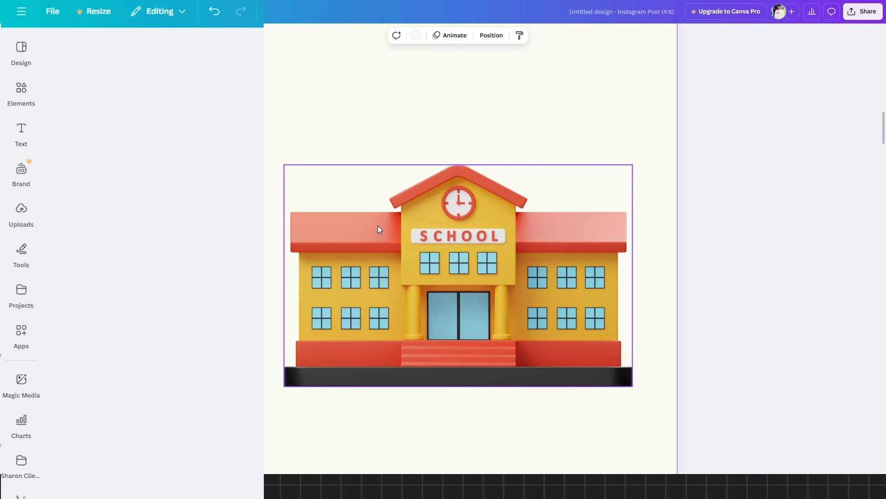
left_click(378, 225)
left_click(303, 36)
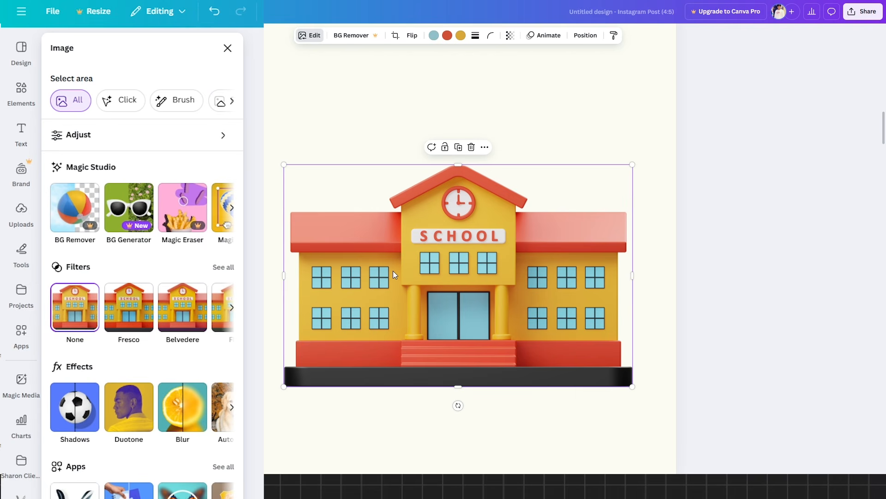
- Try the Fresco, Flint, Luna, Aero and Myst filters on the school building illustration
left_click(128, 307)
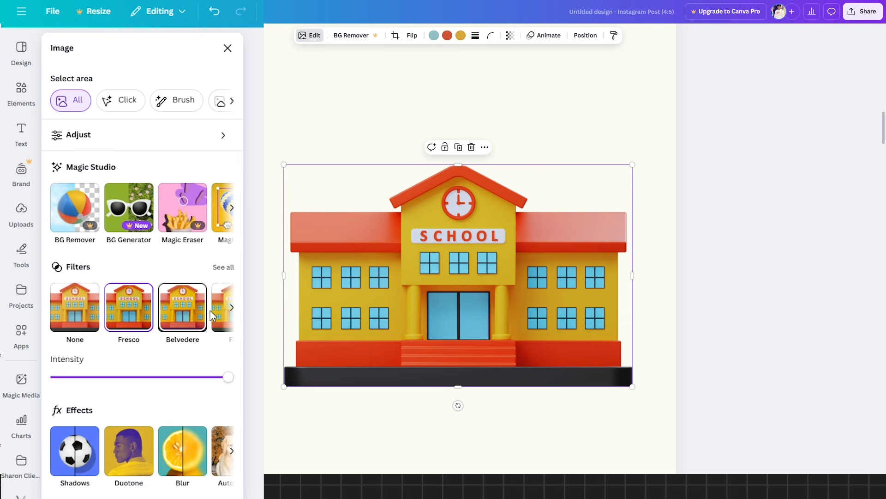
left_click(206, 311)
left_click(218, 319)
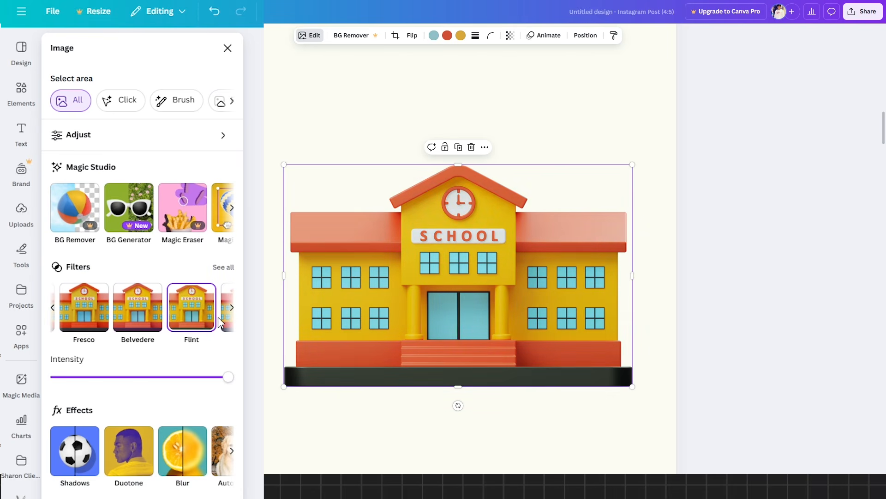
scroll(225, 327, "right", 3)
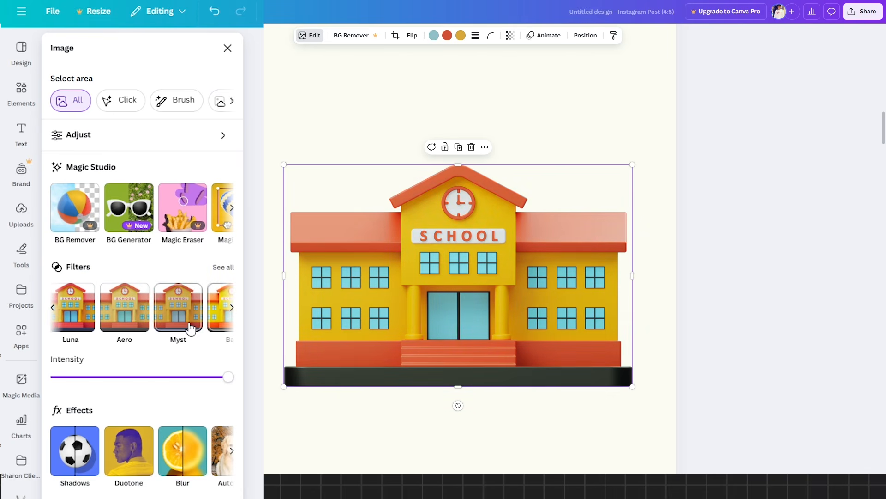
left_click(78, 309)
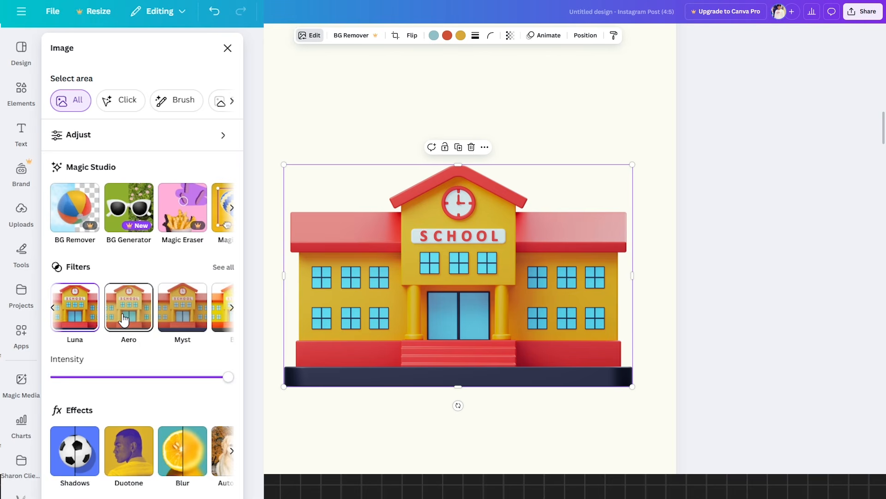
left_click(124, 318)
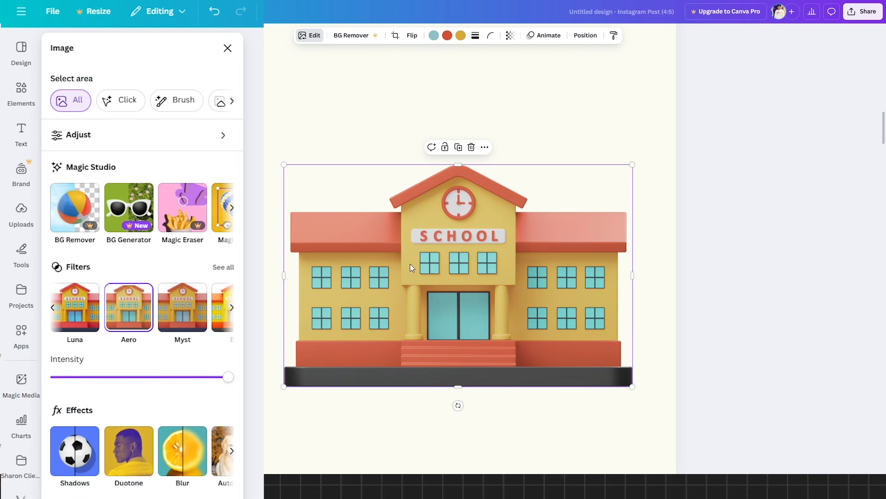
left_click(184, 309)
- Apply the Bronz filter to the school building illustration and browse back to the earlier filters
left_click(232, 307)
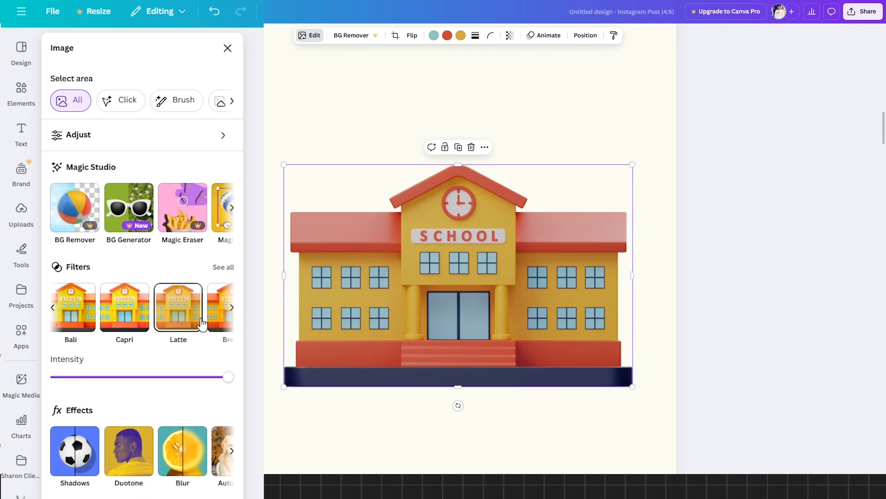
left_click(212, 325)
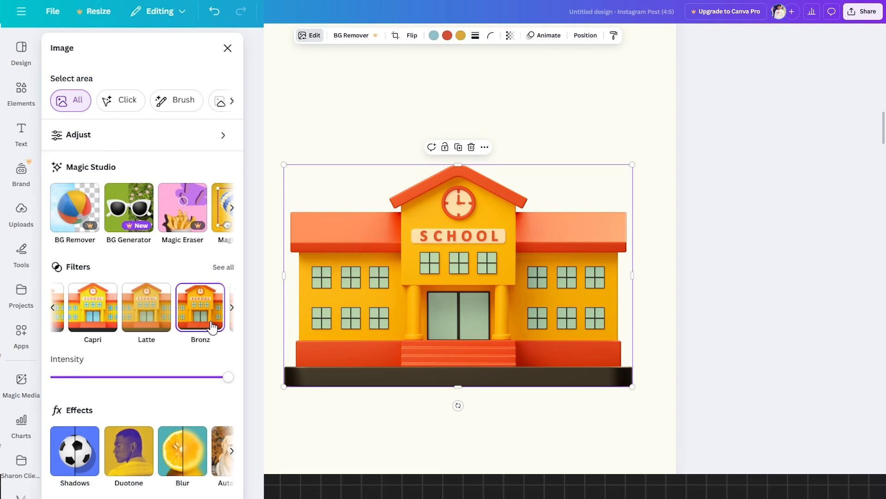
left_click(54, 309)
left_click(54, 310)
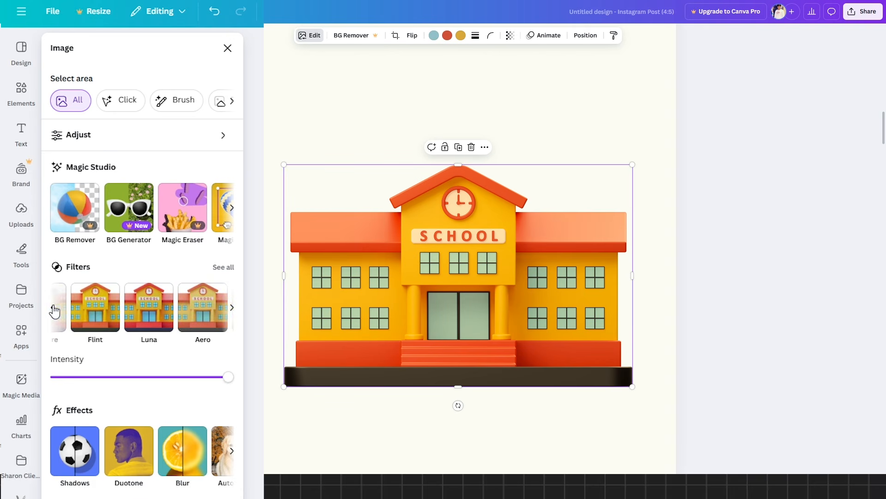
- Remove the filter from the school building illustration by choosing None
left_click(54, 310)
left_click(54, 310)
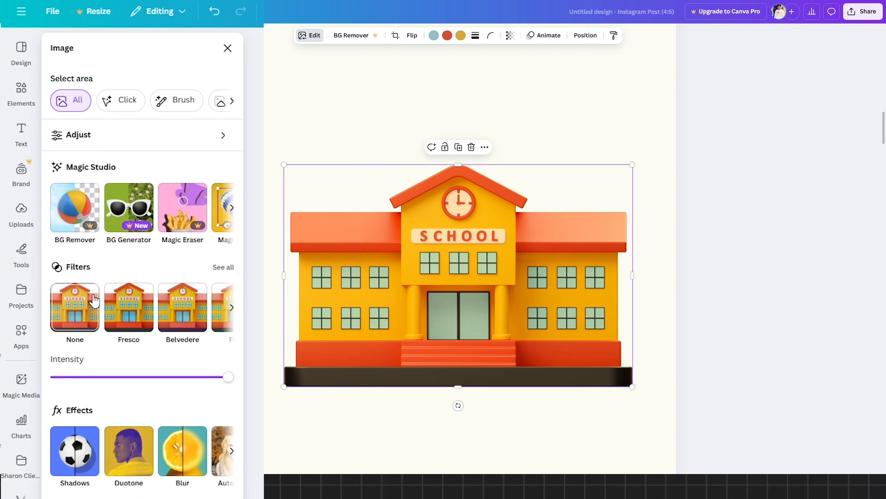
left_click(95, 300)
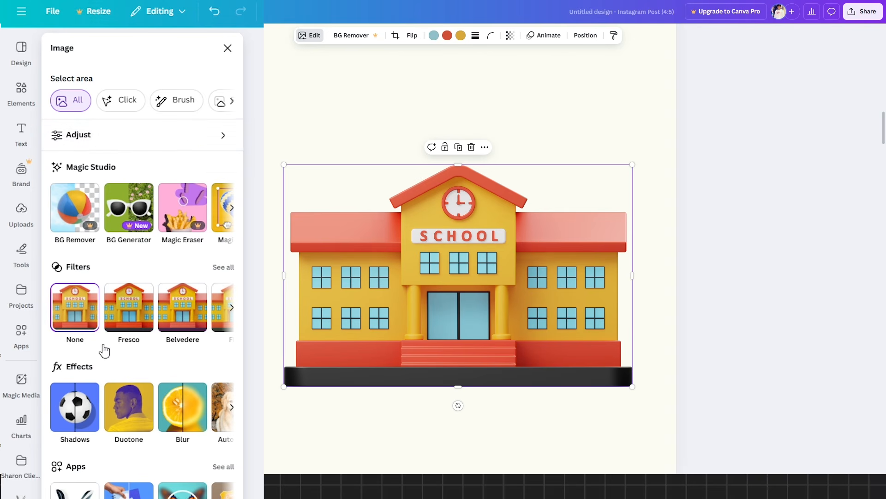
- Select the waving boy illustration on page 4 and give it a Glow shadow with size 16 and blur amount 49
scroll(462, 231, "down", 10)
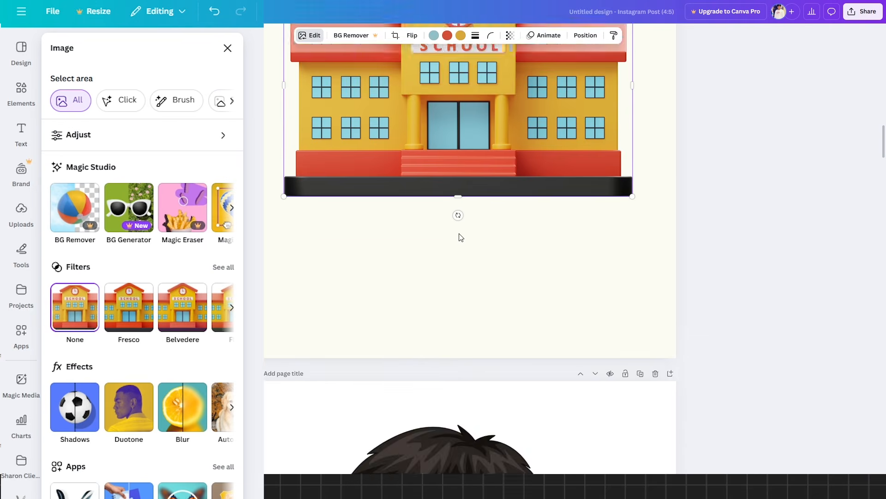
left_click(488, 215)
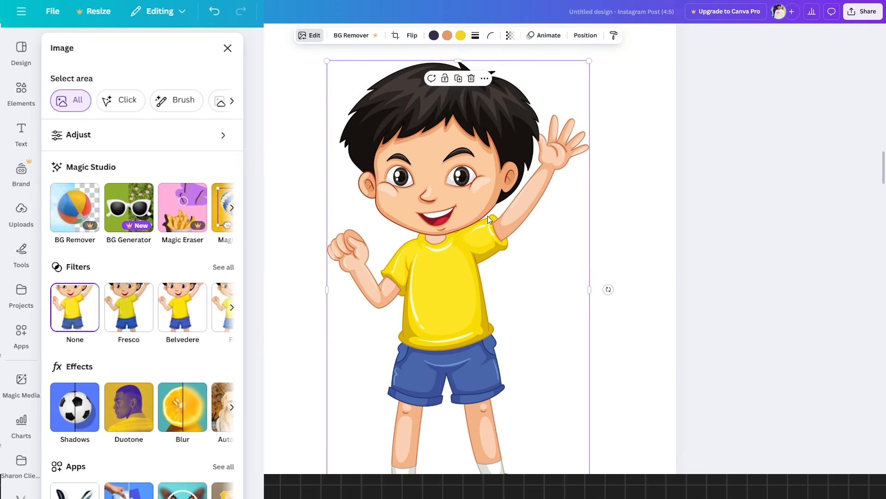
scroll(488, 215, "down", 1)
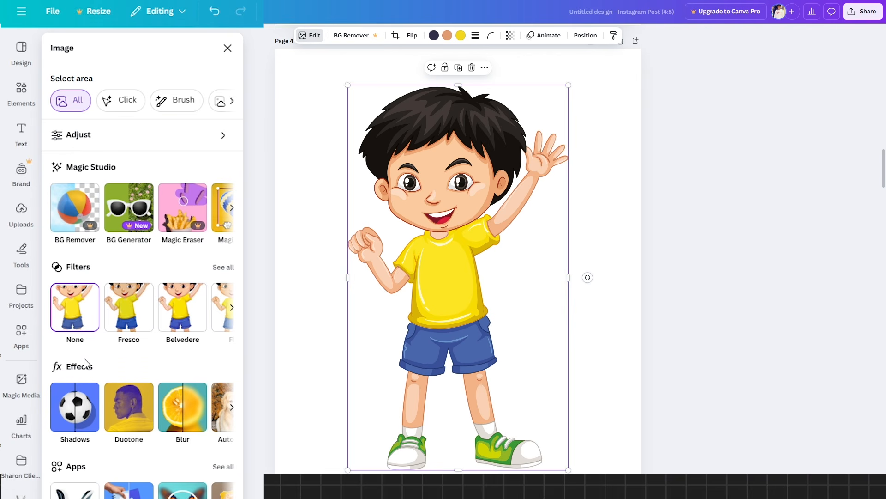
left_click(71, 412)
left_click(77, 185)
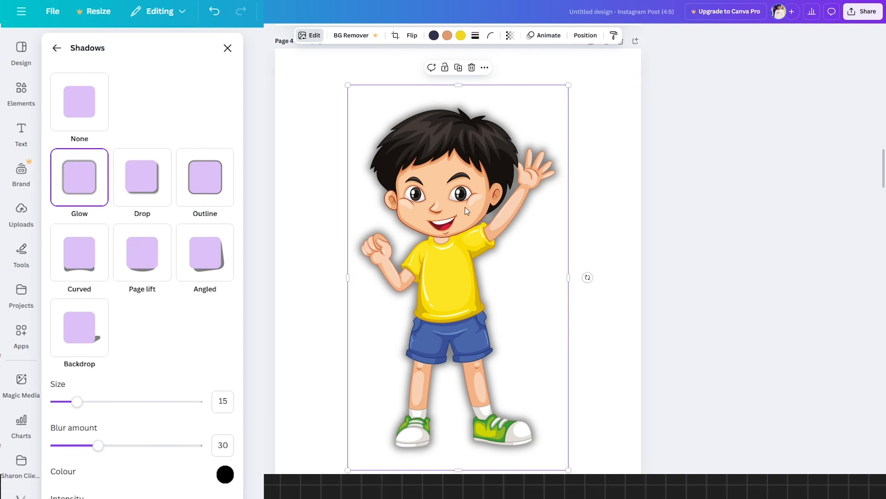
mouse_move(77, 401)
left_mouse_down()
mouse_move(166, 403)
mouse_move(78, 401)
left_mouse_up()
left_click_drag(116, 455, 127, 469)
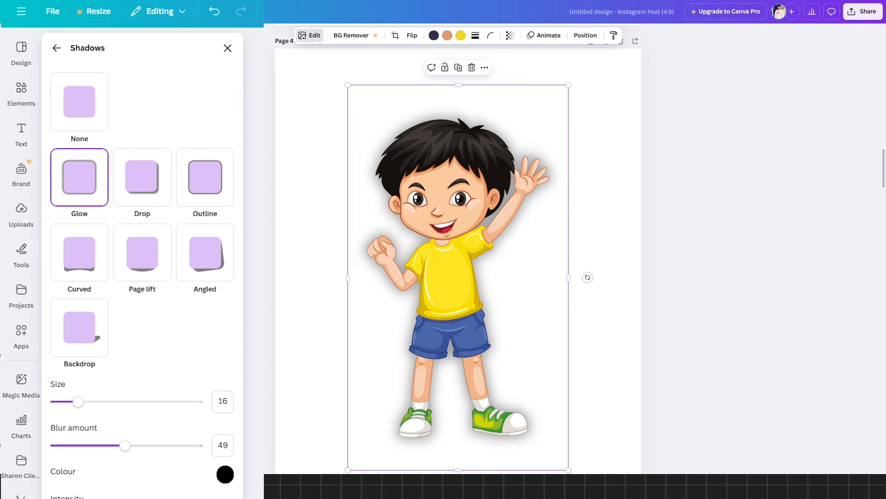
- Deselect the boy illustration and set the background colour of page 4 to black
left_click(693, 162)
left_click(678, 147)
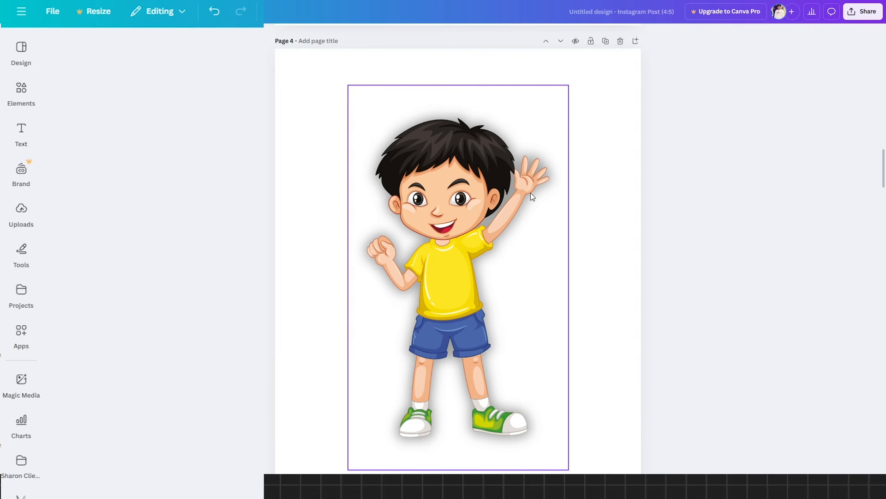
left_click(611, 116)
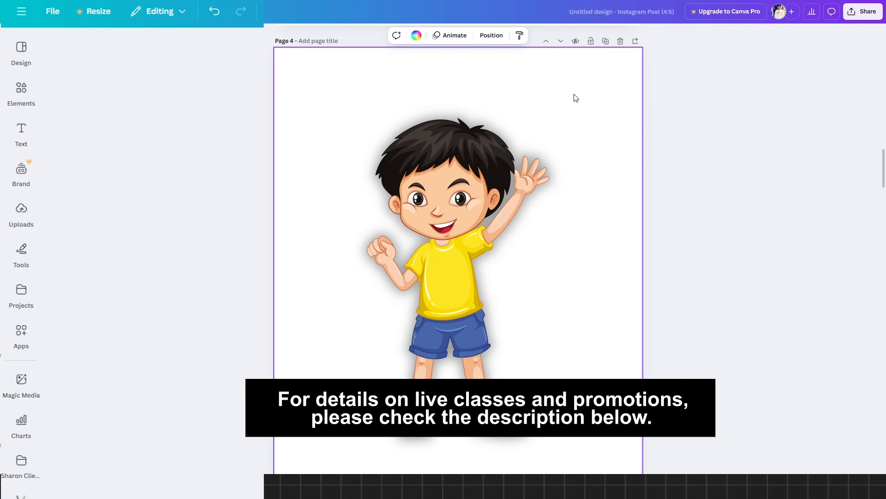
left_click(417, 35)
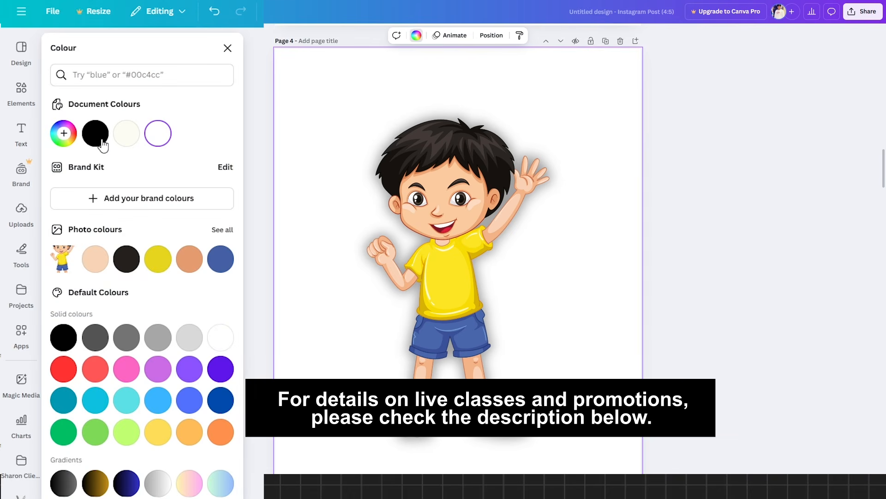
left_click(102, 146)
- Reopen the boy illustration's shadow settings and change the Glow colour to white
left_click(461, 149)
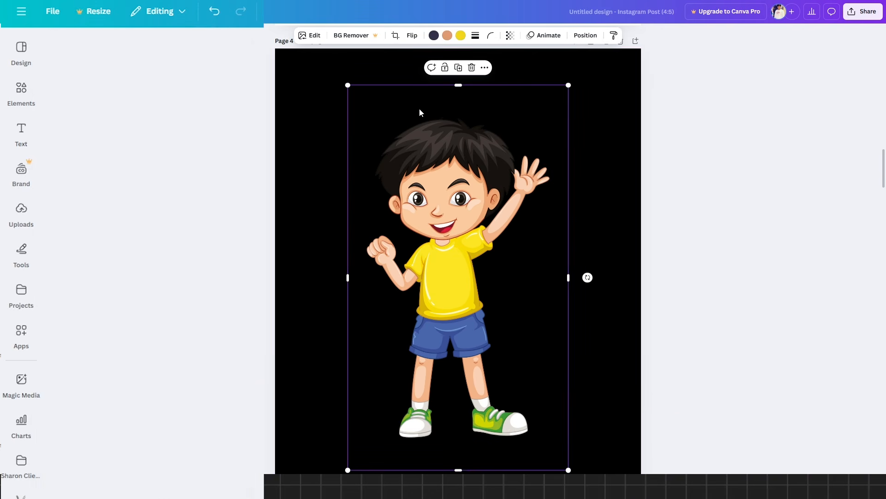
left_click(312, 35)
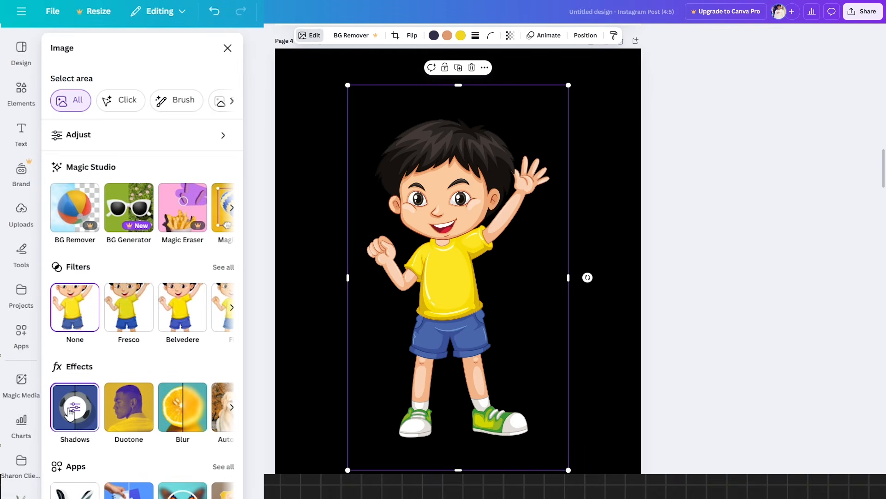
left_click(70, 412)
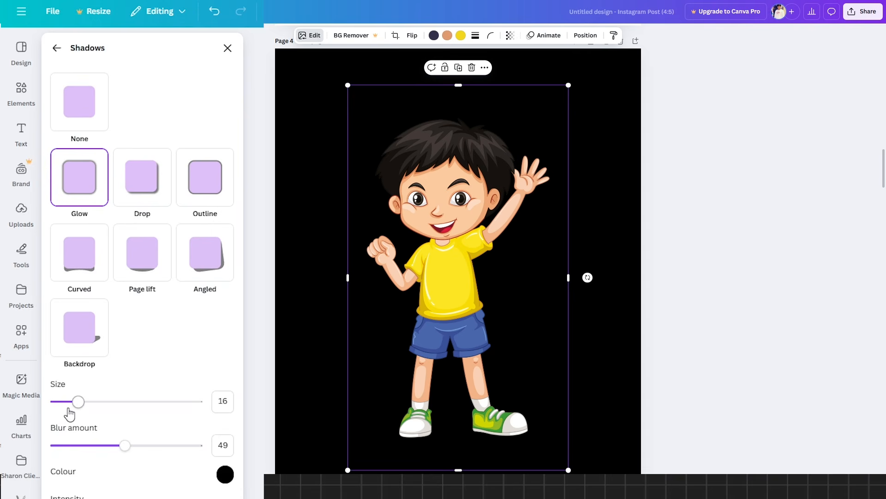
left_click(225, 476)
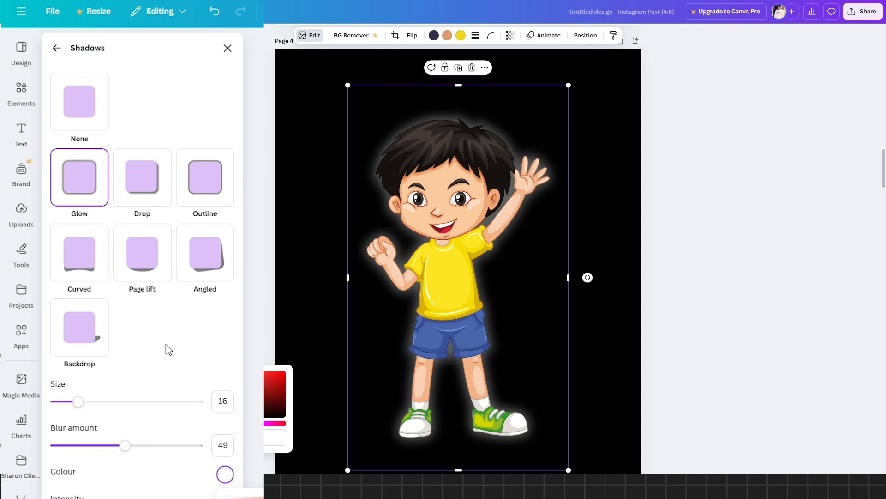
- Try the Drop, Outline, Angled, Page lift, Curved and Backdrop shadows on the boy illustration and reset the shadow to None
left_click(142, 193)
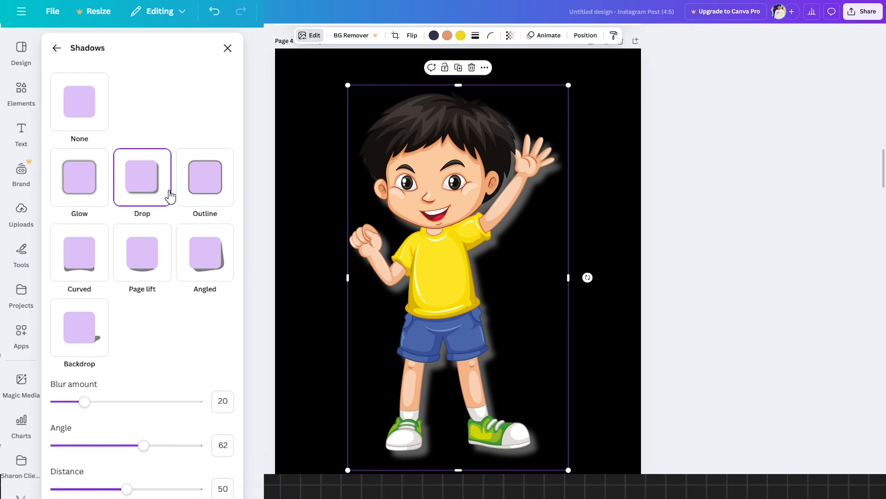
left_click(216, 190)
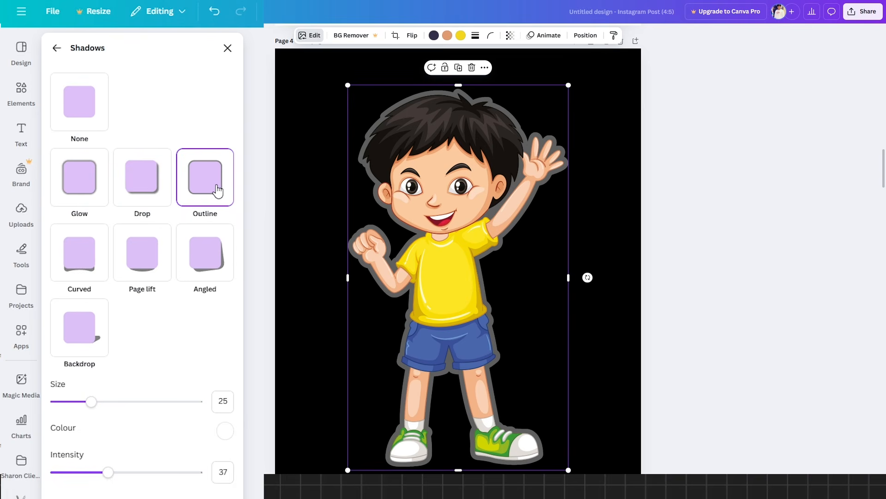
left_click(216, 253)
left_click(141, 263)
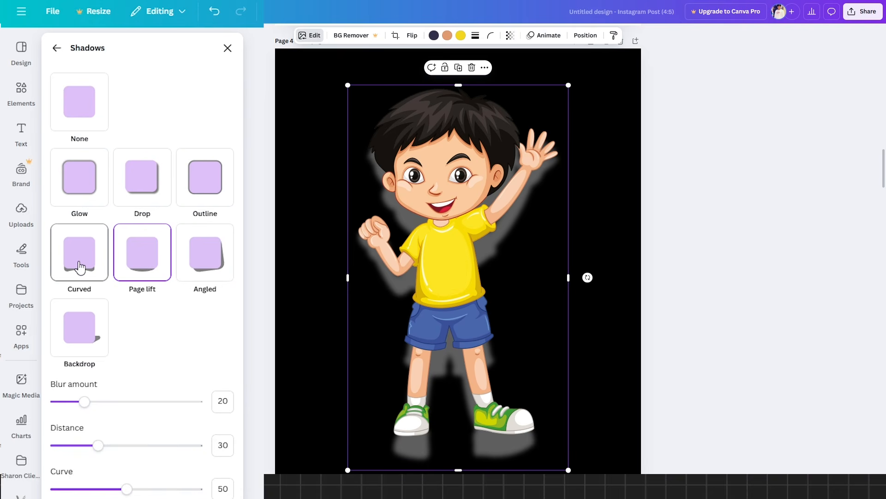
left_click(80, 267)
left_click(80, 319)
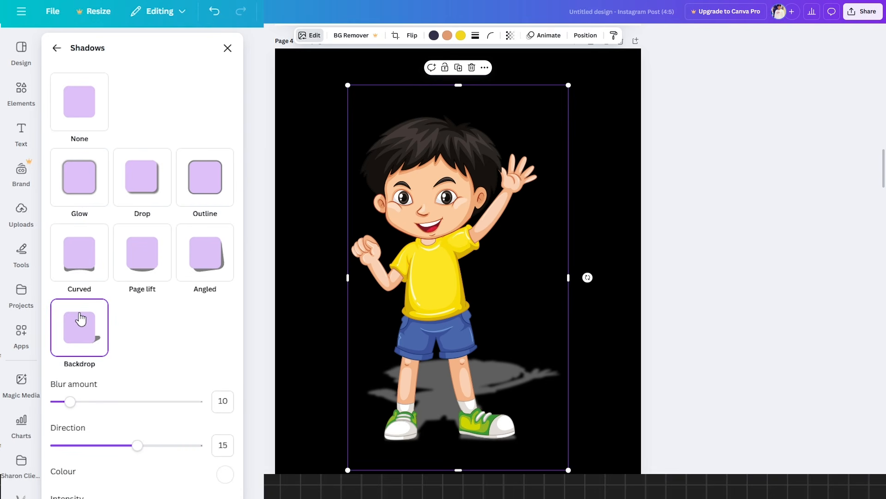
left_click(85, 103)
- Try a light grey Backdrop shadow with blur amount 43 on the boy illustration, remove it, and return to the image options
left_click(94, 344)
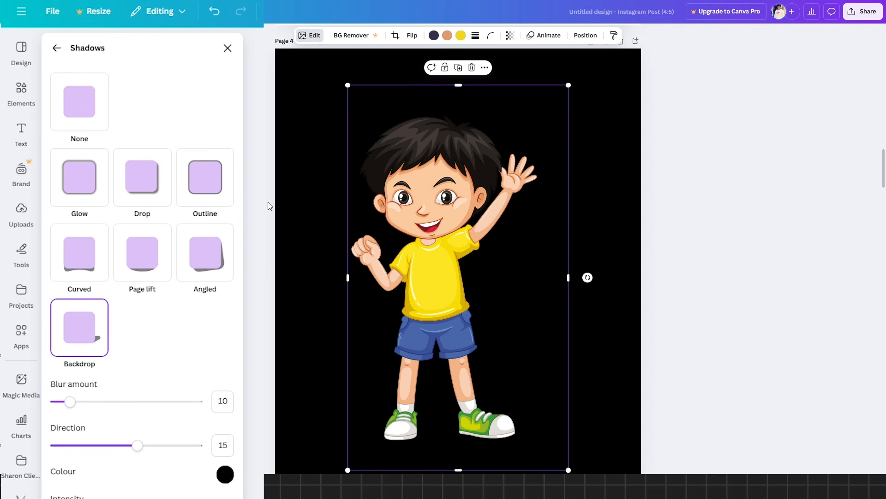
left_click(225, 474)
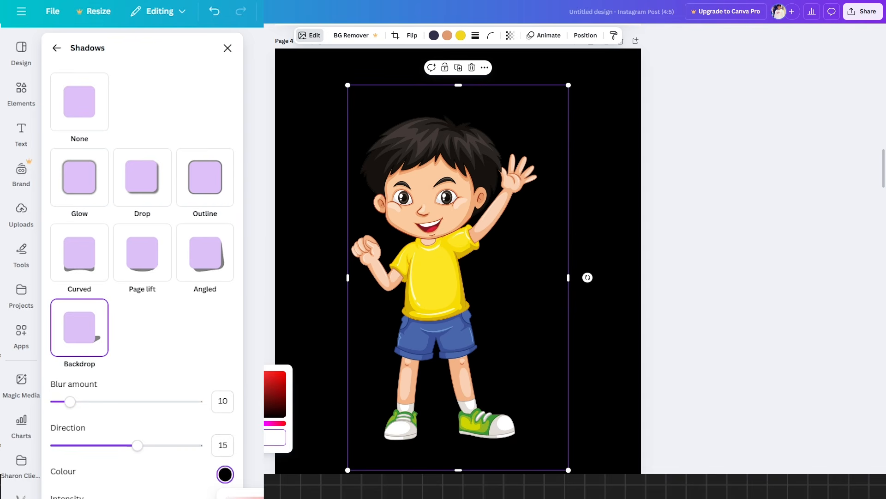
left_click(227, 498)
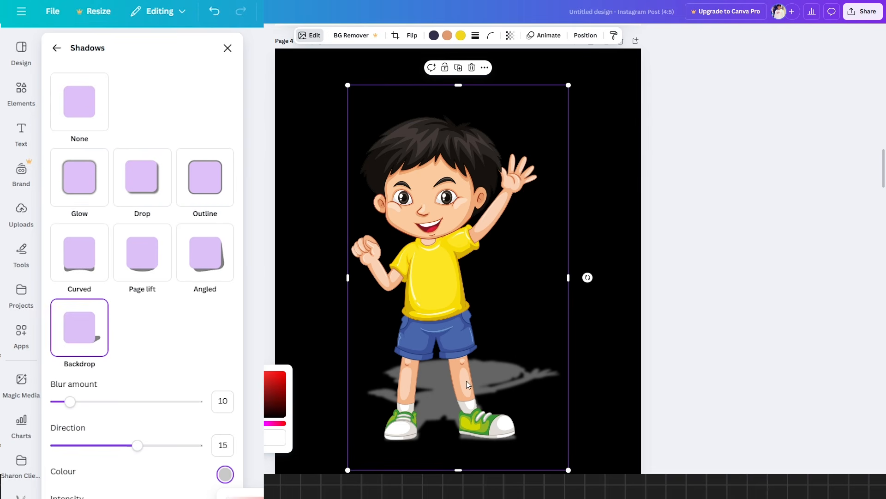
left_click(166, 375)
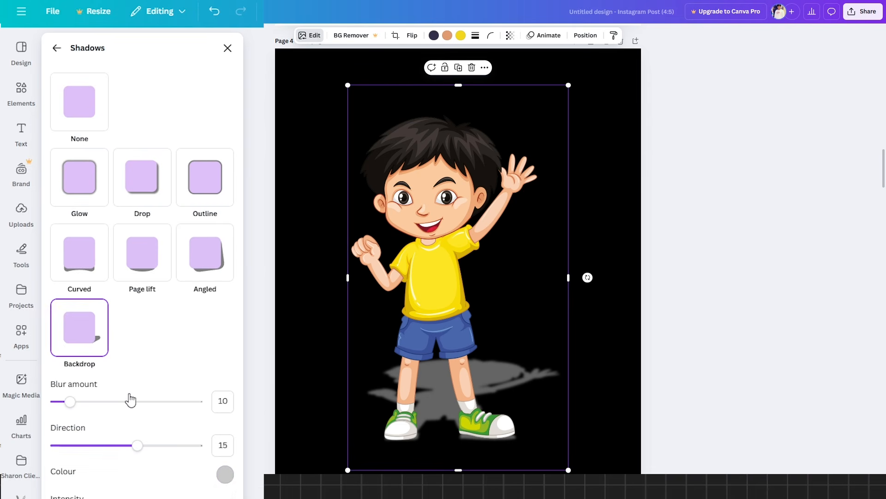
left_click_drag(73, 407, 119, 457)
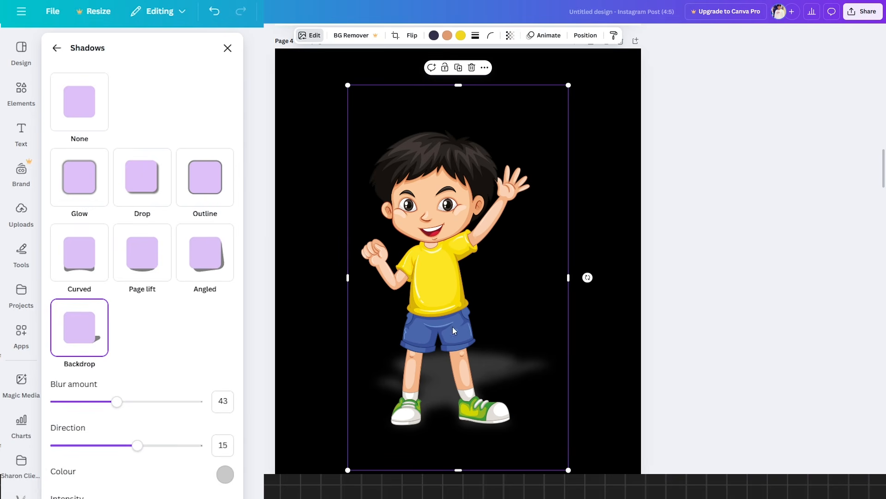
left_click(86, 105)
left_click(55, 48)
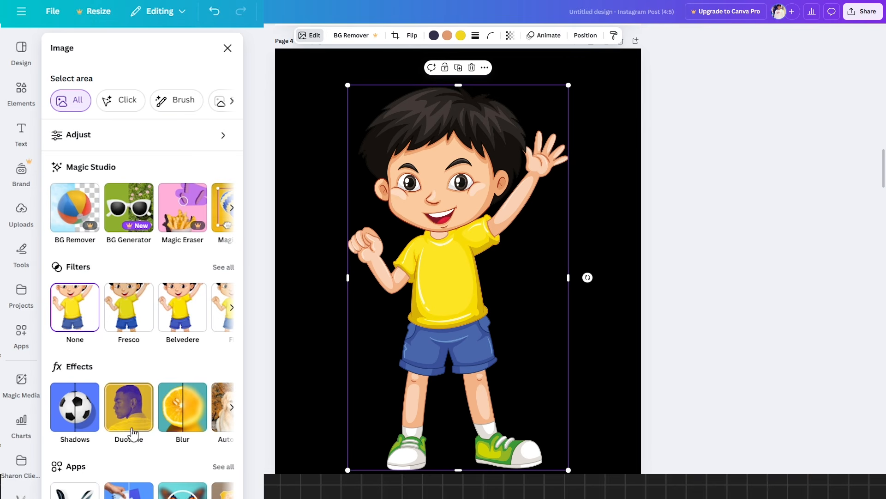
- Select the Moonlight poster on page 5 and open its Duotone effects
scroll(566, 257, "down", 10)
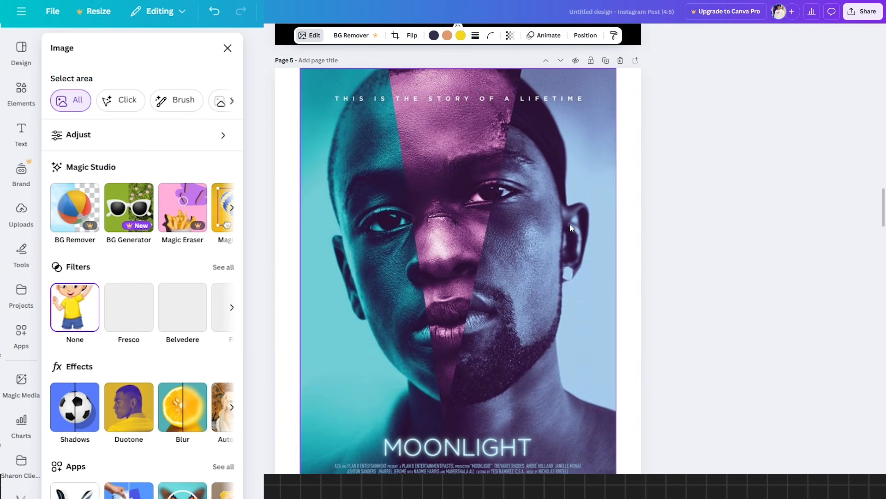
scroll(506, 201, "down", 2)
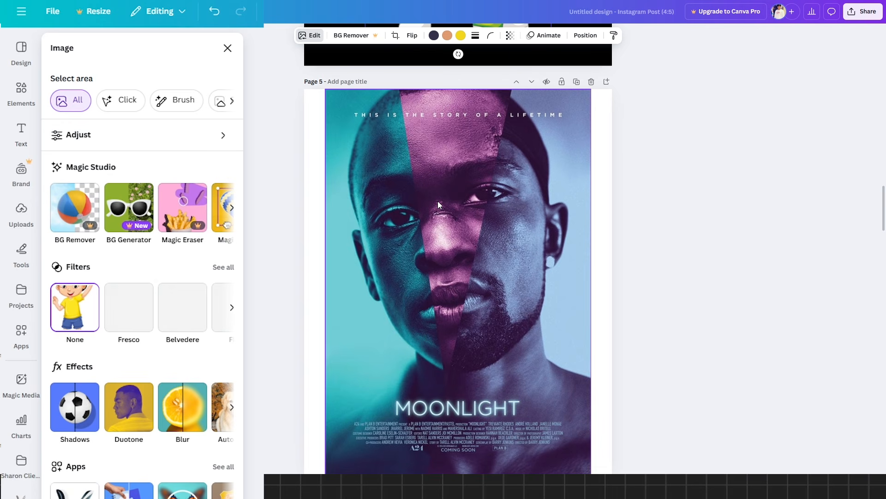
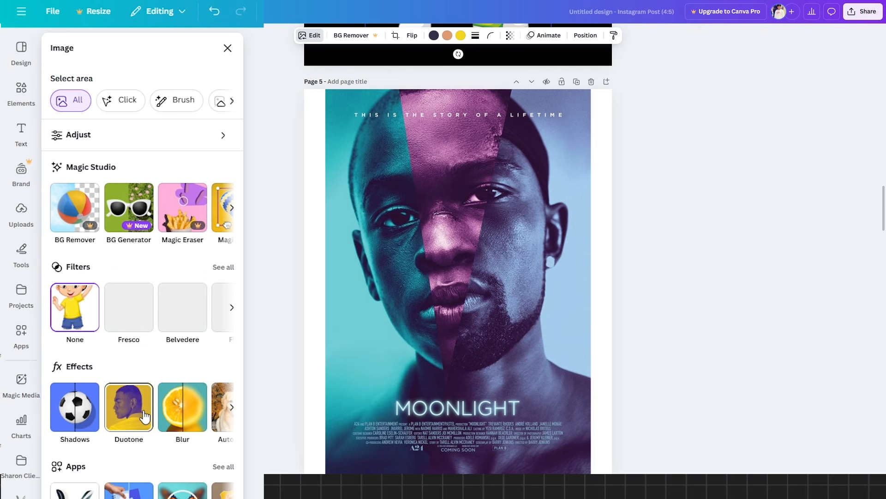
left_click(381, 222)
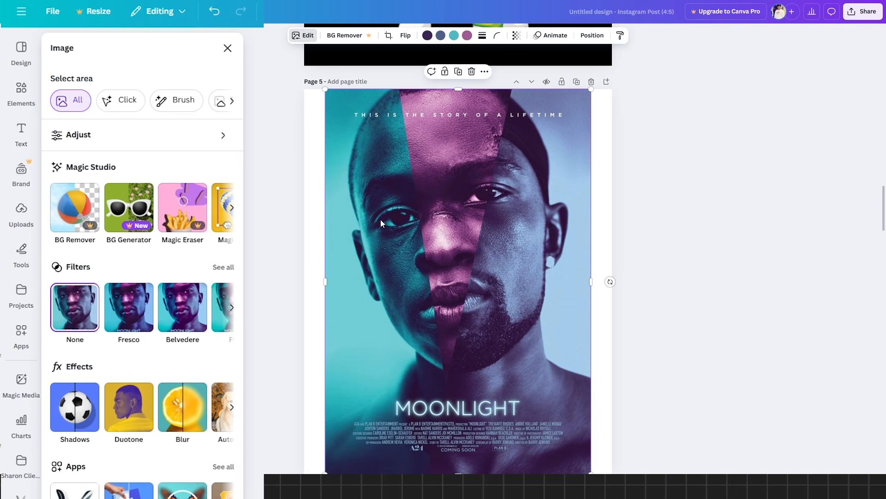
left_click(125, 417)
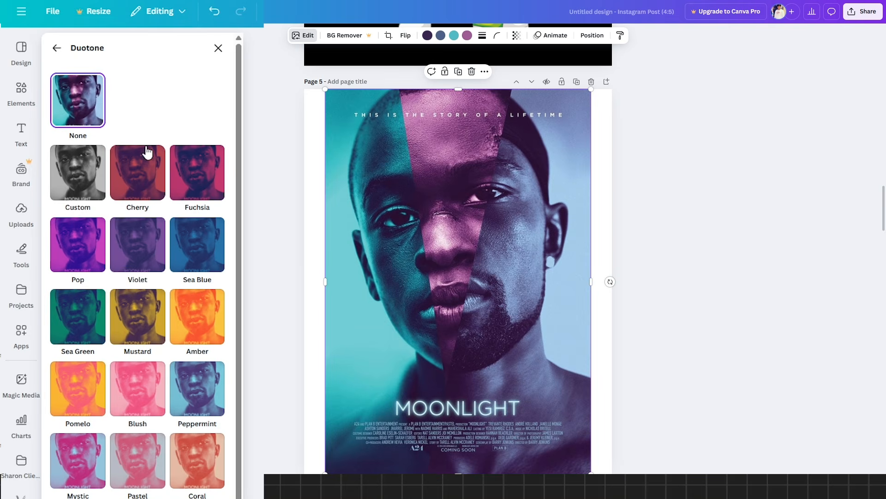
- Try the Custom, Mustard, Sea Green and Lavender duotones on the Moonlight poster
left_click(89, 183)
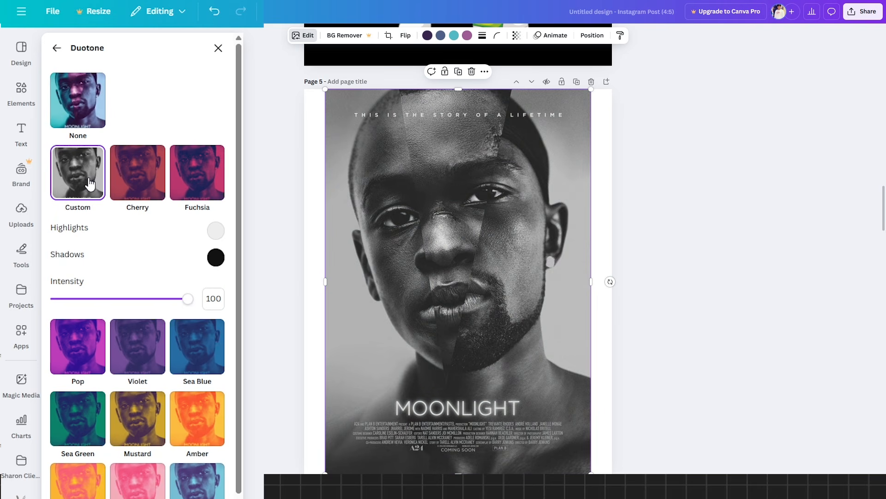
left_click(131, 427)
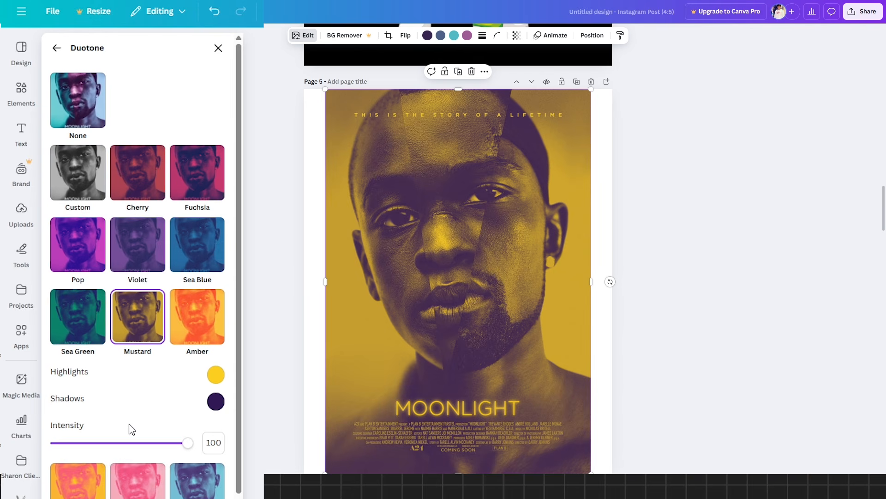
left_click(73, 317)
scroll(78, 314, "down", 4)
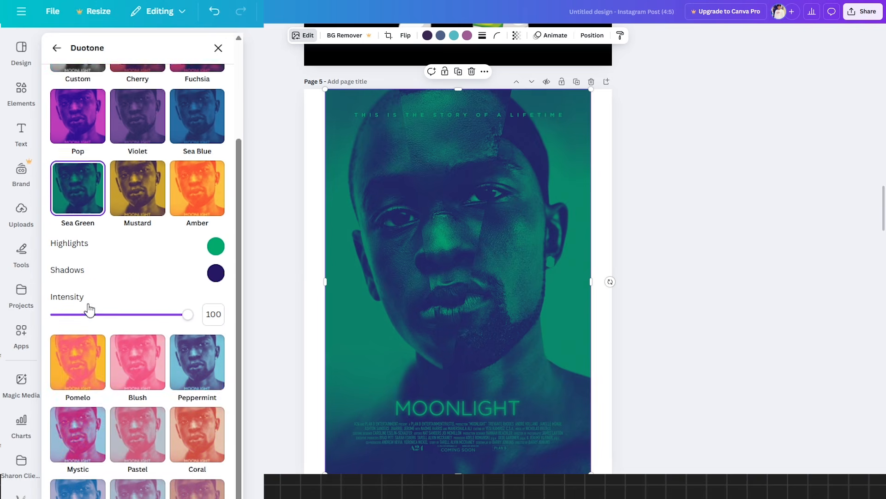
left_click(99, 439)
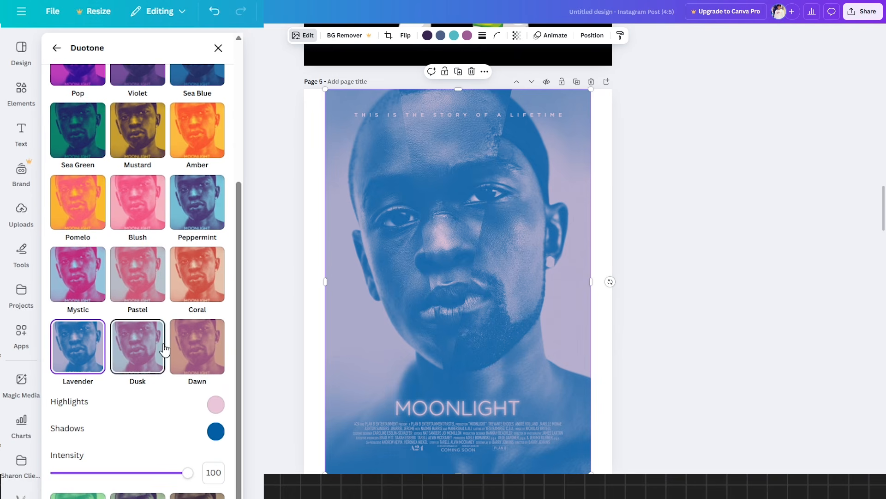
- Apply the Mint Choc duotone to the Moonlight poster with highlight colour #F5B0D3 and return to the image options
left_click(138, 496)
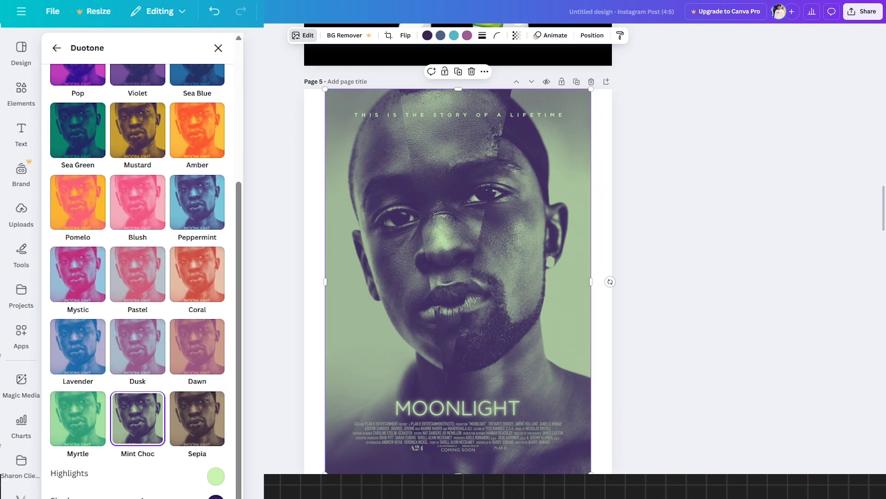
left_click(157, 357)
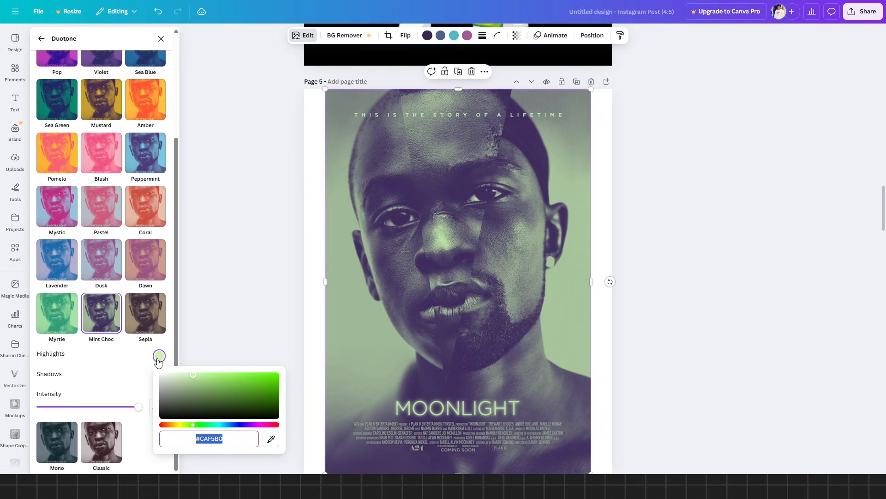
left_click(248, 425)
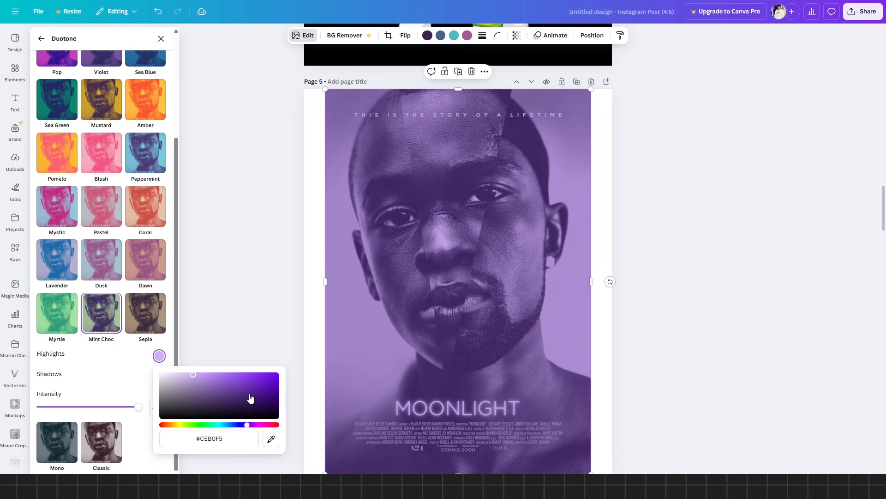
left_click(267, 425)
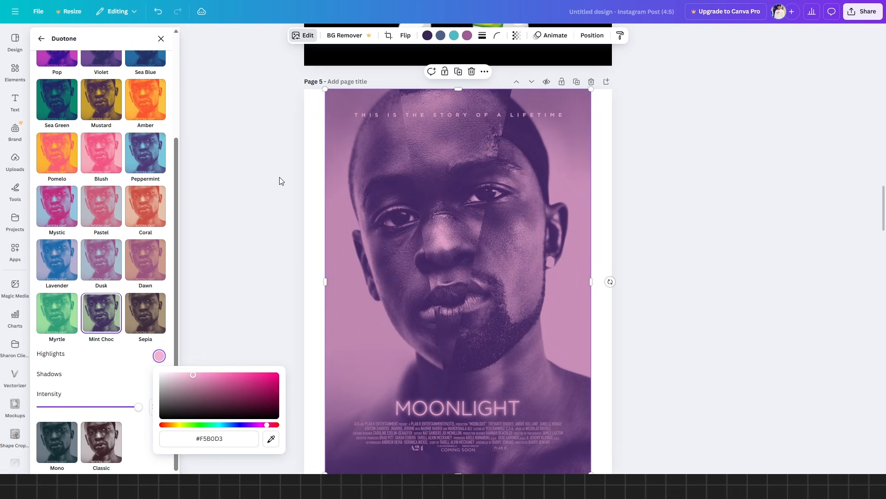
left_click(269, 172)
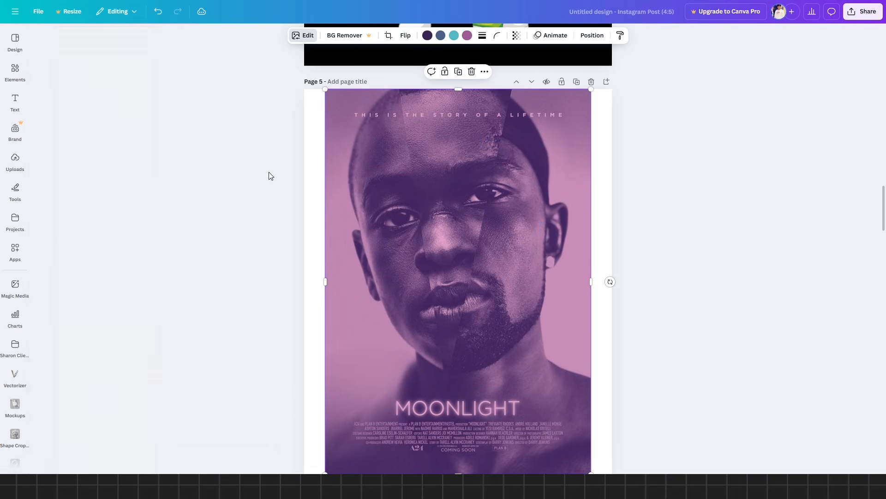
left_click(297, 37)
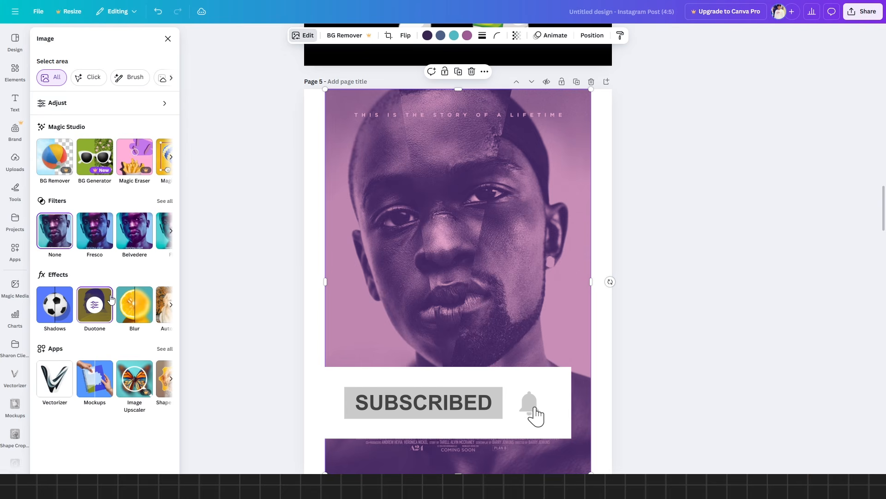
- Move the speech bubble on page 6 slightly down
scroll(464, 223, "down", 5)
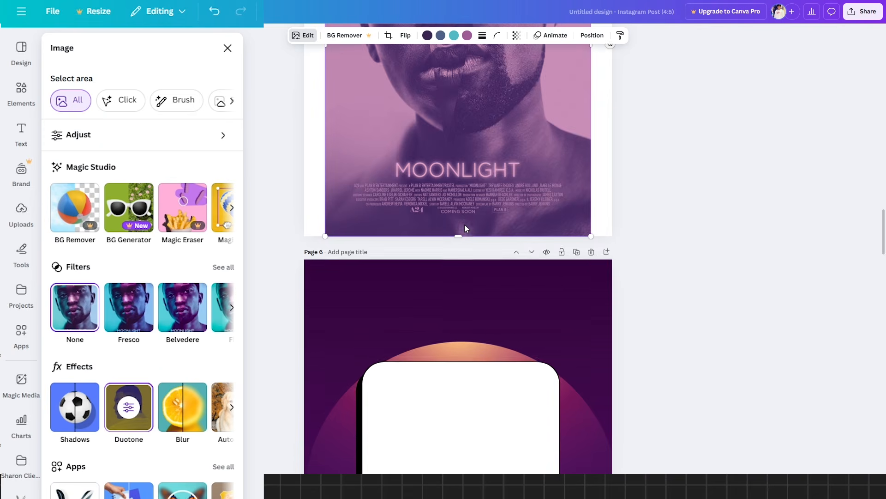
scroll(464, 224, "down", 3)
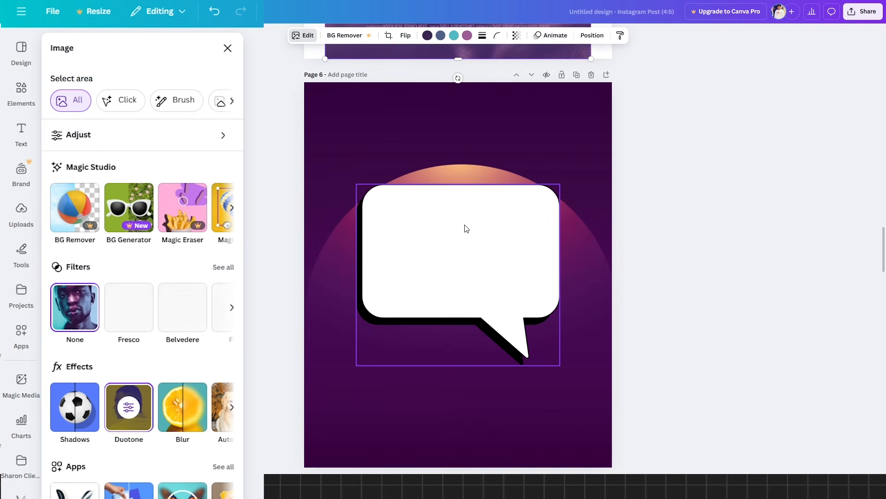
left_click(464, 146)
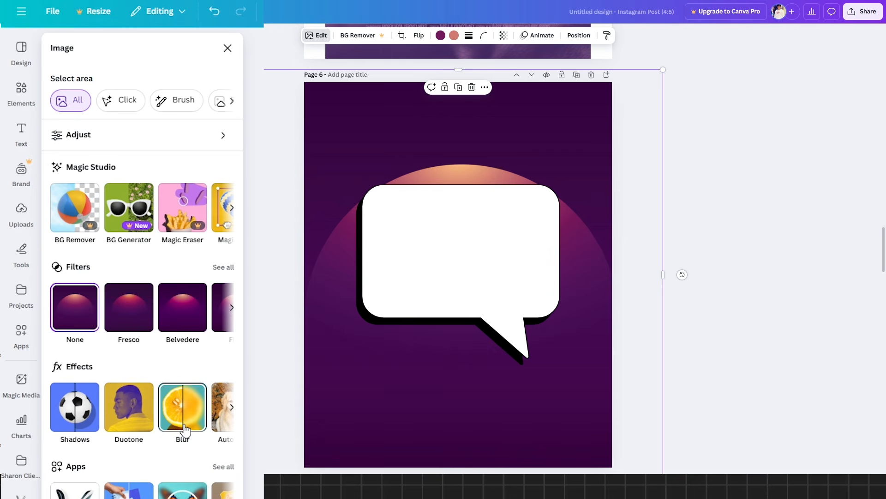
mouse_move(451, 222)
left_mouse_down()
mouse_move(439, 255)
mouse_move(438, 235)
mouse_move(449, 226)
left_mouse_up()
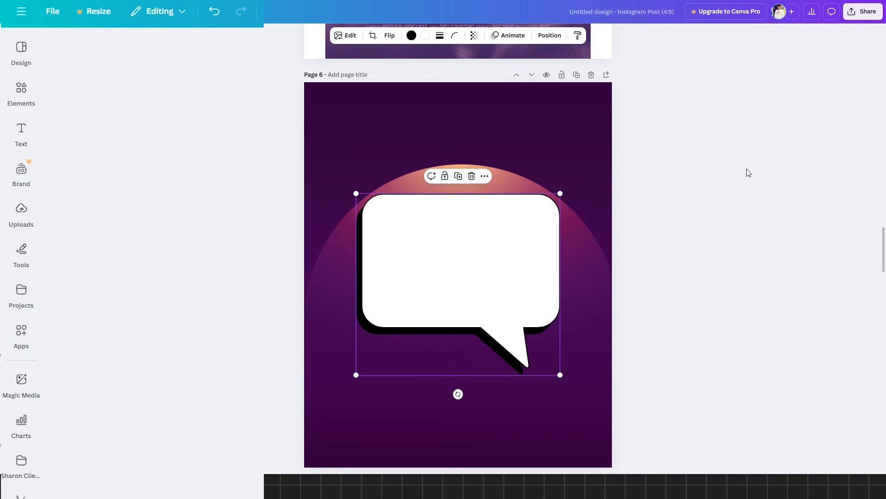
- Select the purple sunset background image on page 6 and open its Blur effect
left_click(518, 141)
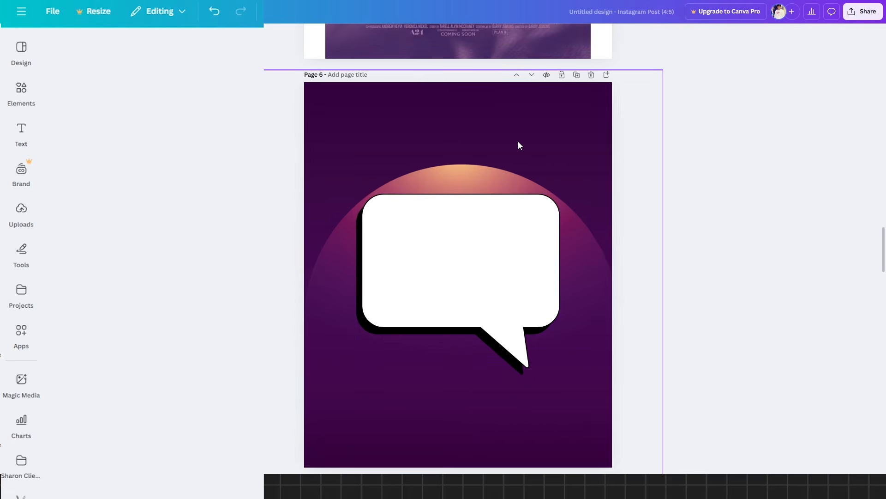
left_click(486, 218)
left_click(522, 115)
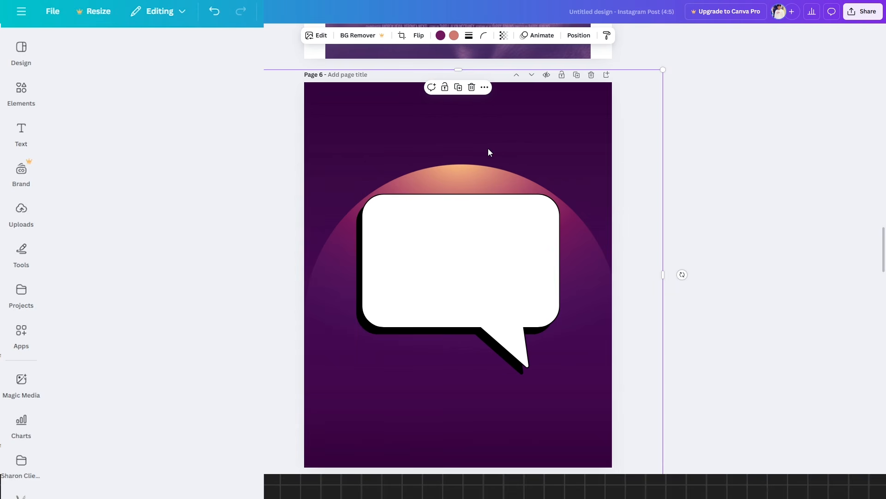
left_click(715, 139)
left_click(549, 123)
left_click(315, 37)
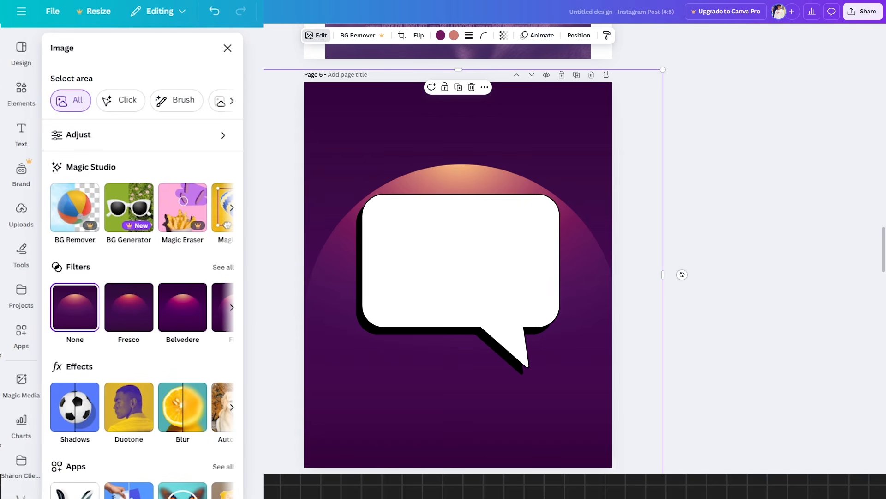
left_click(178, 406)
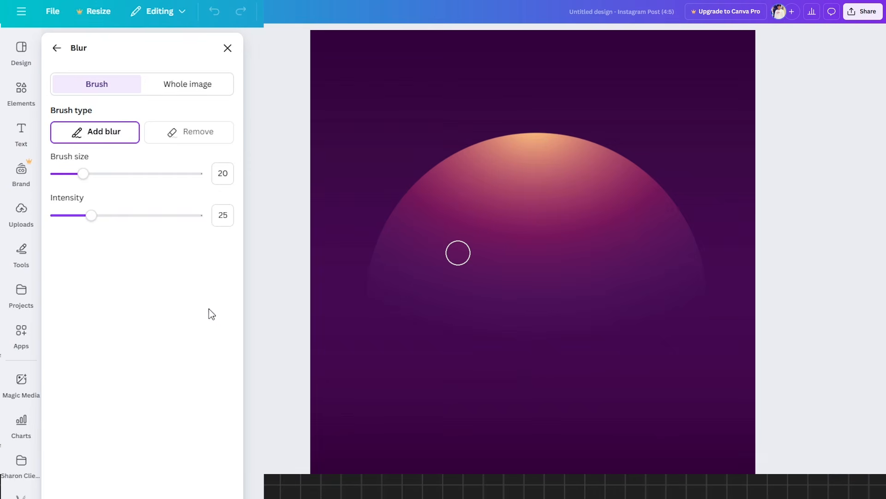
- Brush blur over the sun's edge with brush size 60 at intensities 25 and 81, and again with size 87 at intensity 81
left_click_drag(83, 174, 140, 174)
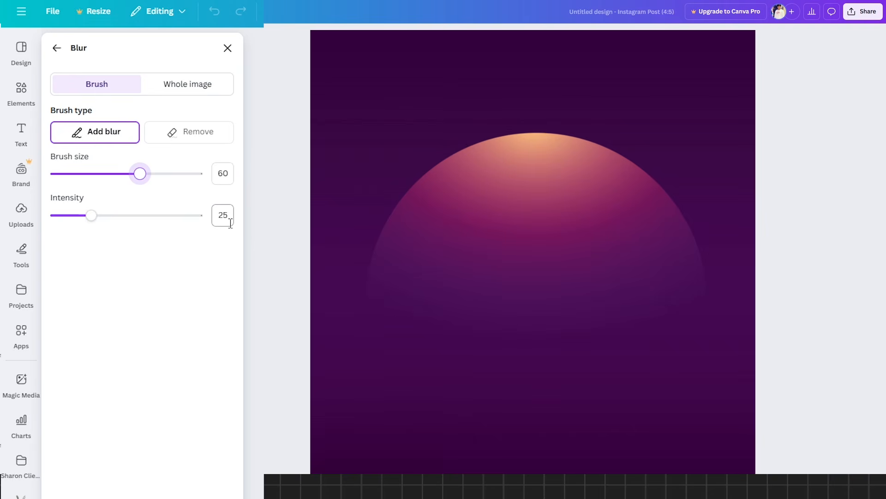
mouse_move(382, 273)
left_mouse_down()
mouse_move(427, 187)
mouse_move(485, 132)
mouse_move(493, 160)
mouse_move(445, 198)
mouse_move(447, 222)
mouse_move(738, 233)
mouse_move(596, 218)
mouse_move(693, 284)
mouse_move(532, 287)
mouse_move(372, 247)
left_mouse_up()
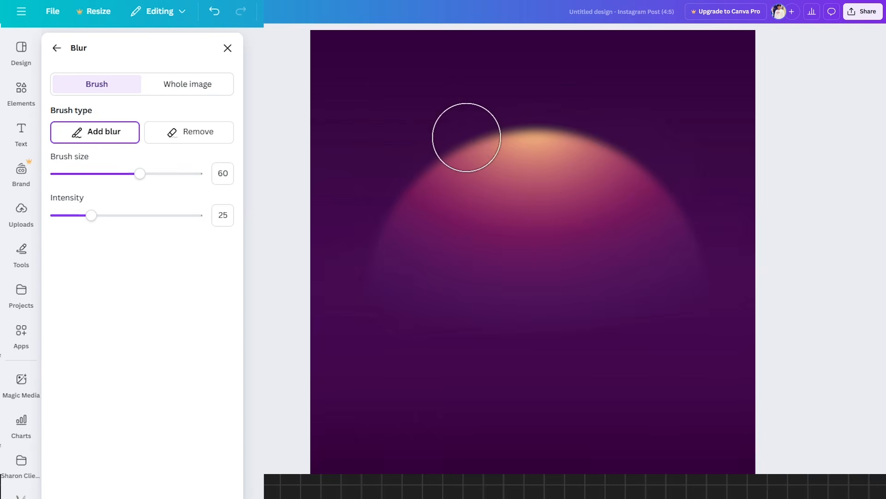
left_click_drag(91, 215, 172, 215)
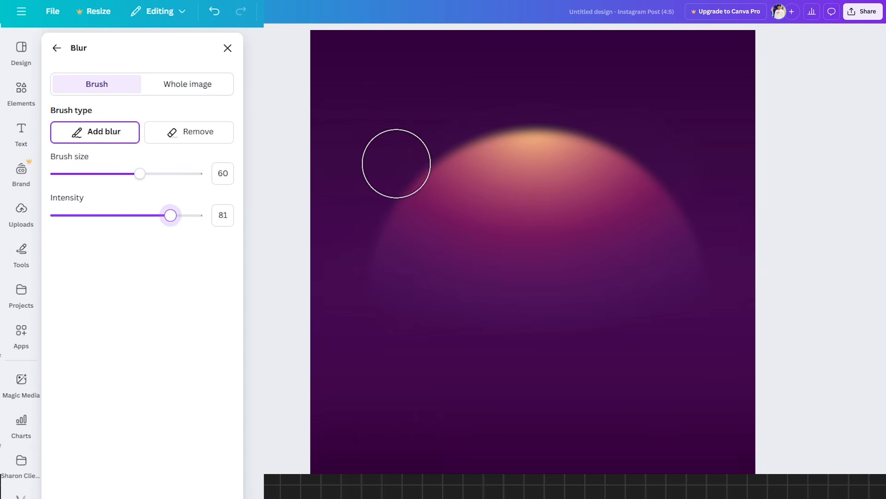
mouse_move(396, 163)
left_mouse_down()
mouse_move(388, 249)
mouse_move(699, 290)
mouse_move(502, 149)
mouse_move(463, 334)
mouse_move(636, 311)
mouse_move(614, 313)
left_mouse_up()
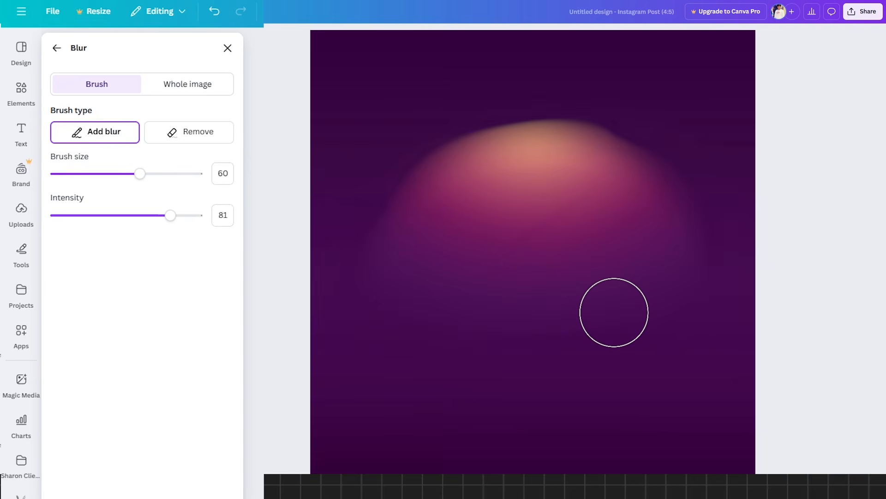
left_click_drag(140, 174, 179, 173)
mouse_move(526, 107)
left_mouse_down()
mouse_move(262, 170)
mouse_move(681, 198)
mouse_move(345, 297)
mouse_move(483, 379)
left_mouse_up()
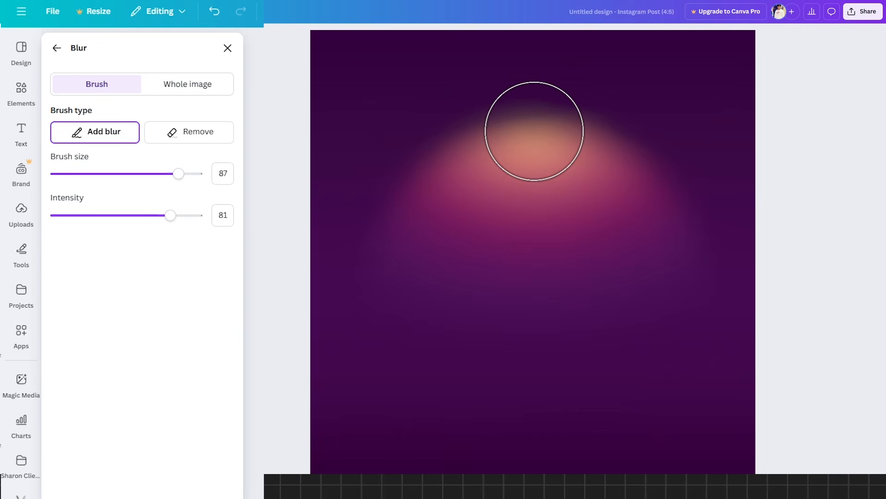
- Erase the blur around the sun with the Remove brush at size 87 and intensity 100, and undo the removal
left_click(205, 134)
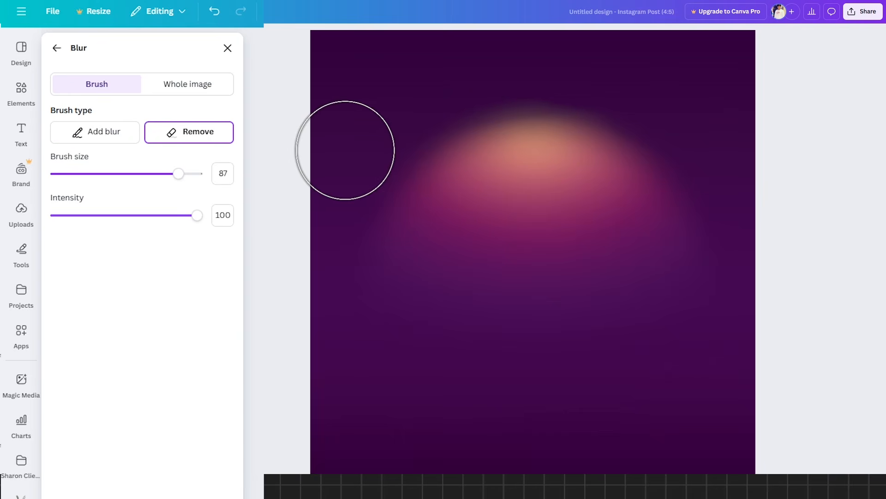
mouse_move(345, 150)
left_mouse_down()
mouse_move(566, 194)
mouse_move(631, 291)
mouse_move(366, 376)
left_mouse_up()
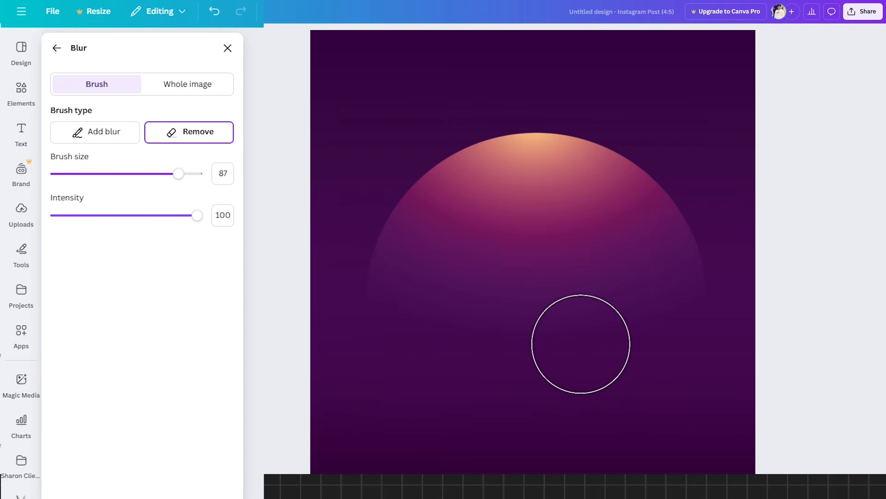
left_click(85, 138)
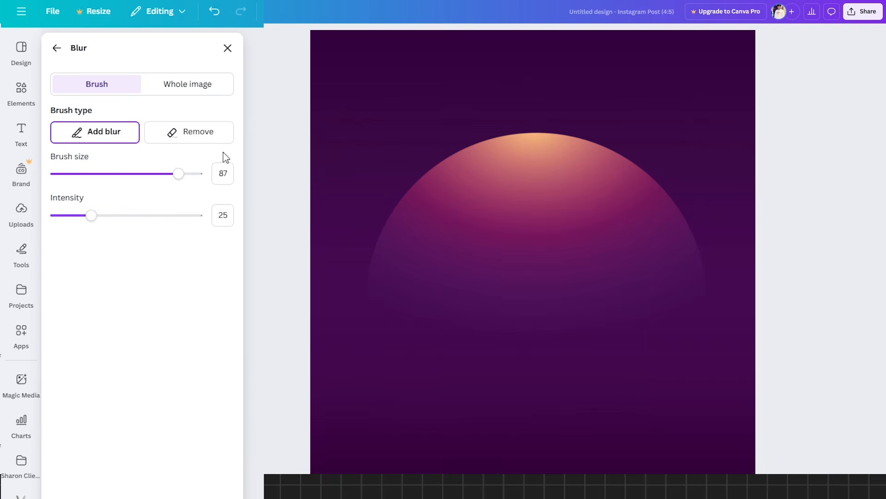
mouse_move(319, 155)
left_mouse_down()
mouse_move(370, 159)
mouse_move(558, 241)
mouse_move(769, 352)
mouse_move(306, 94)
mouse_move(425, 154)
left_mouse_up()
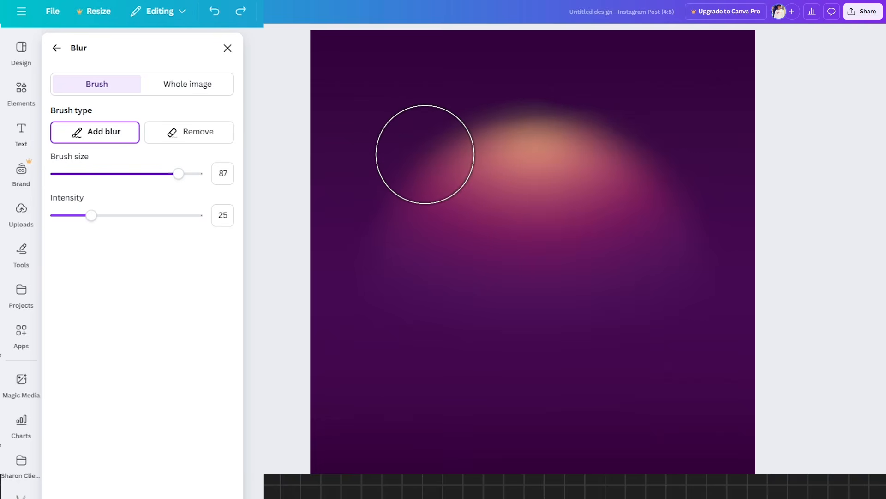
- Leave the Blur settings and reveal the Auto Focus and Face Retouch effects for the page 6 background image
left_click(54, 55)
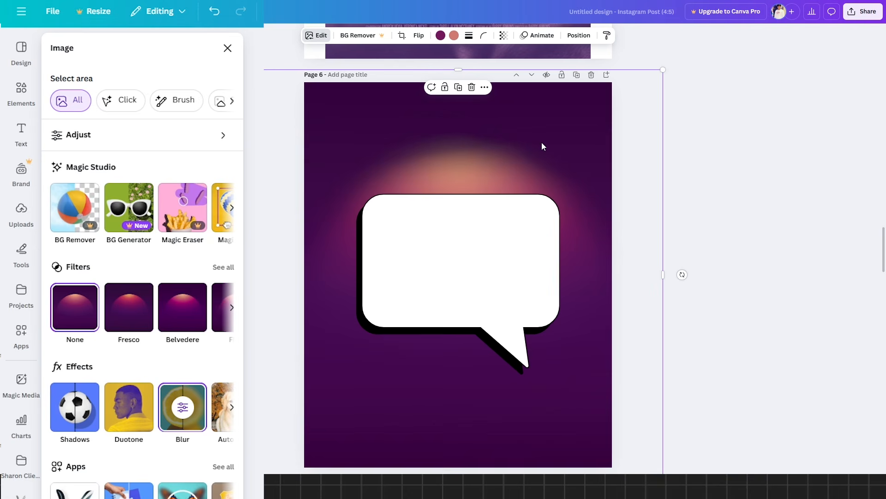
left_click(740, 146)
left_click(508, 283)
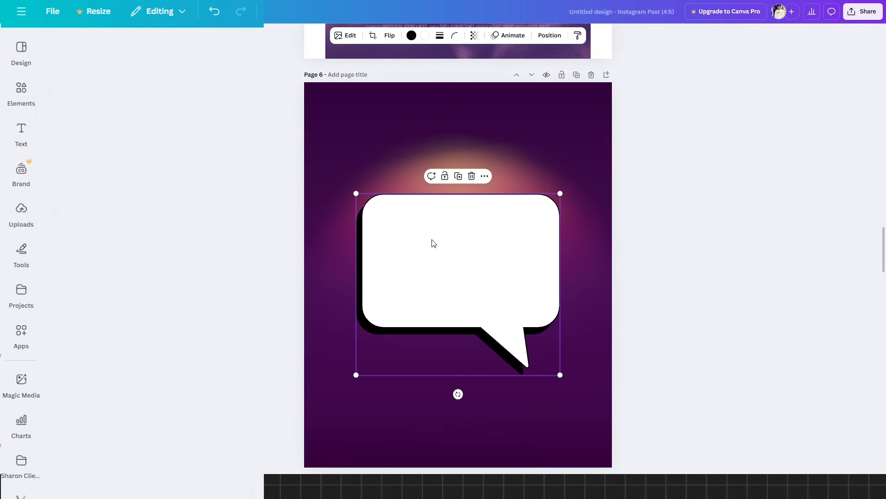
left_click(725, 155)
left_click(557, 167)
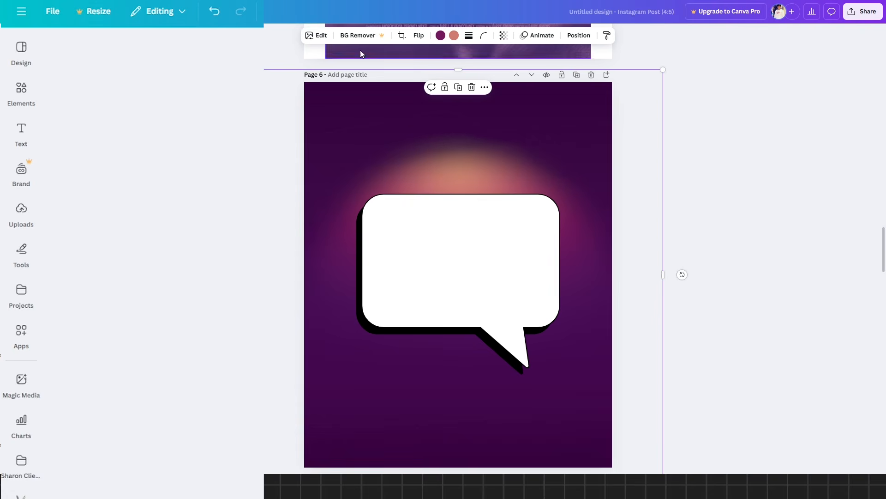
left_click(317, 35)
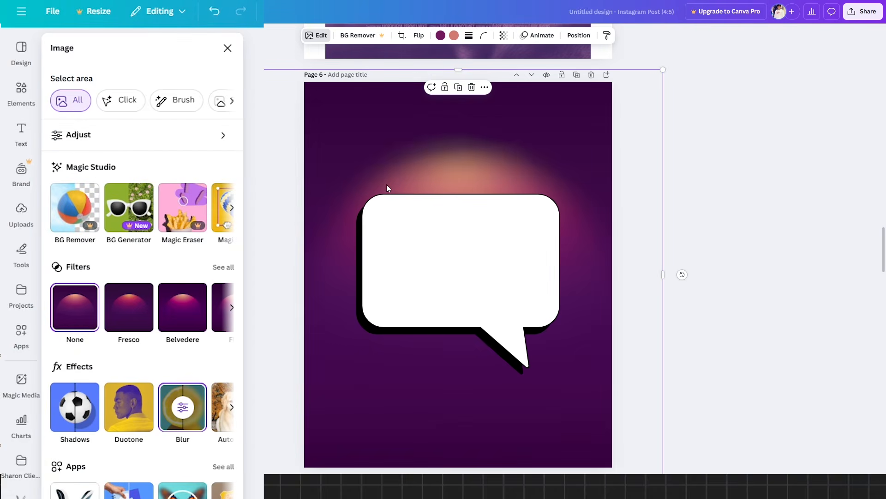
left_click(232, 407)
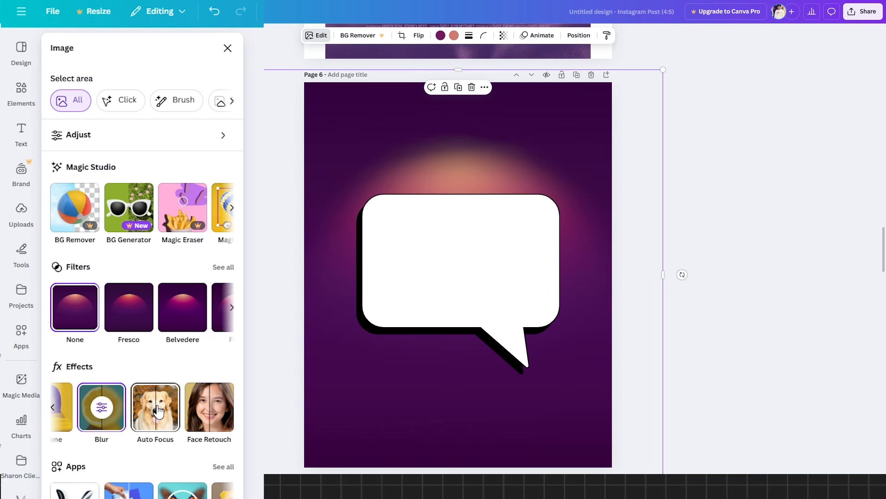
- Select the photo of four masked people on page 7 and bring its Auto Focus and Face Retouch effects into view
scroll(436, 255, "down", 8)
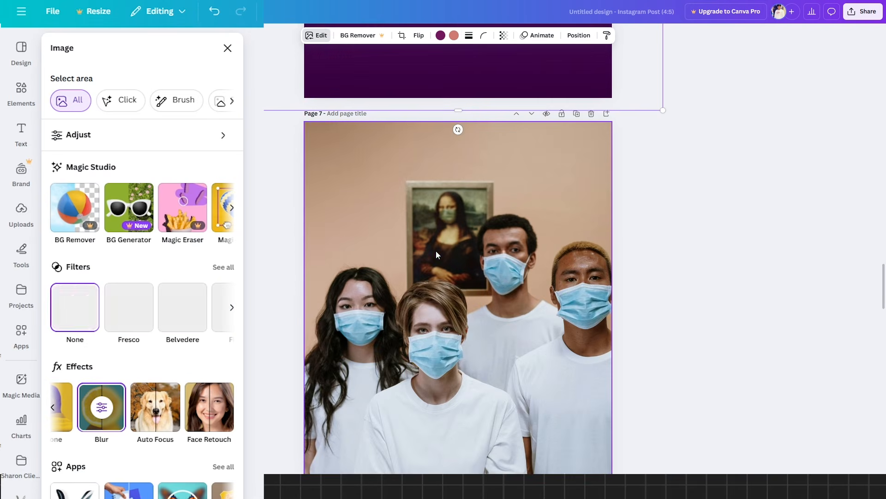
scroll(436, 255, "down", 2)
left_click(711, 219)
left_click(429, 183)
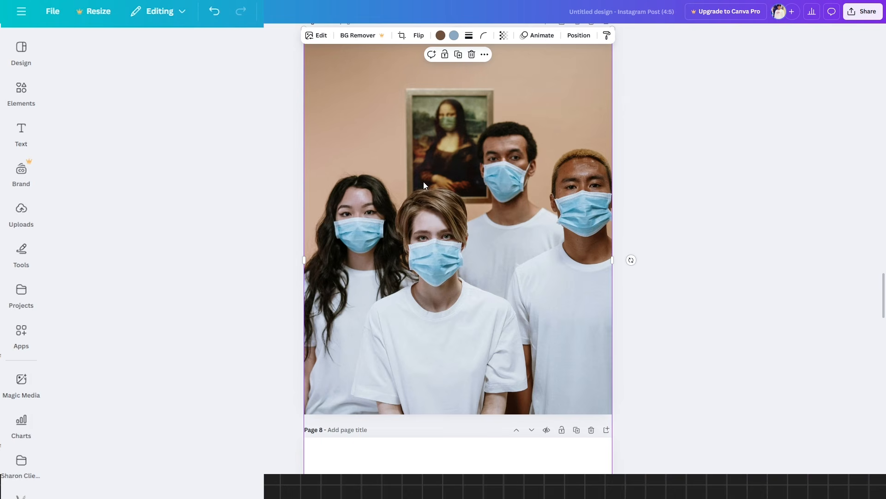
key("ctrl+plus")
key("ctrl+plus")
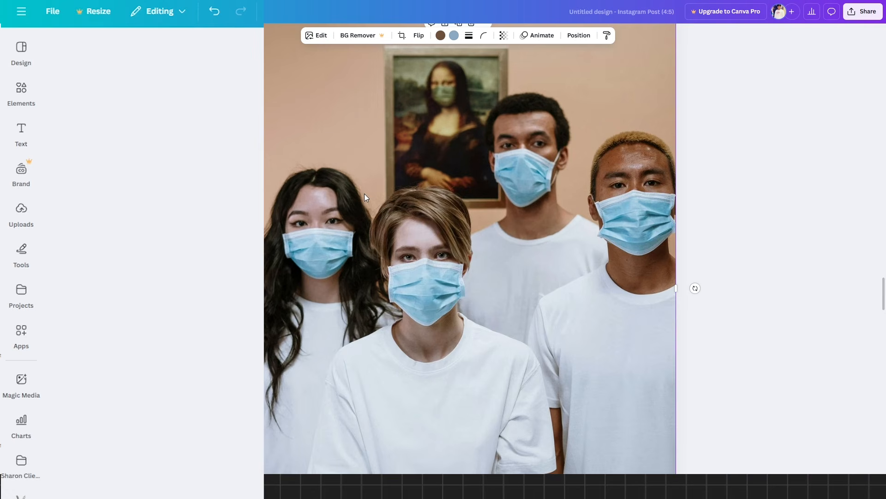
left_click(807, 118)
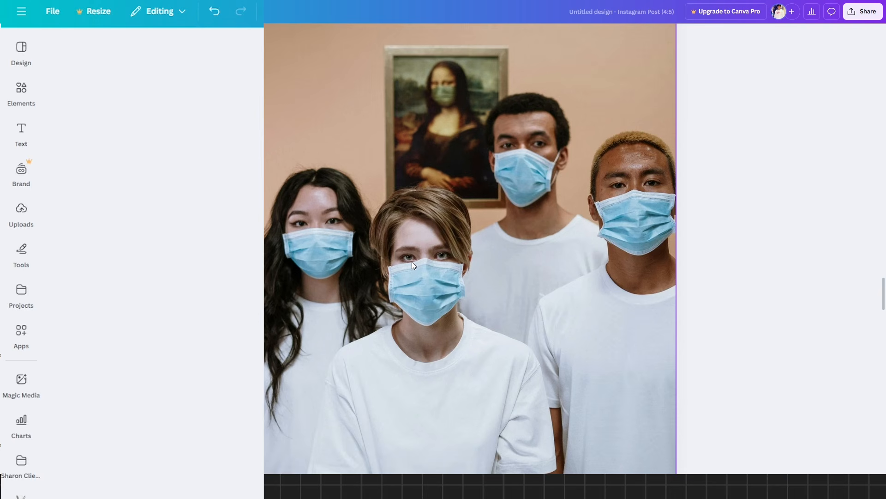
left_click(557, 126)
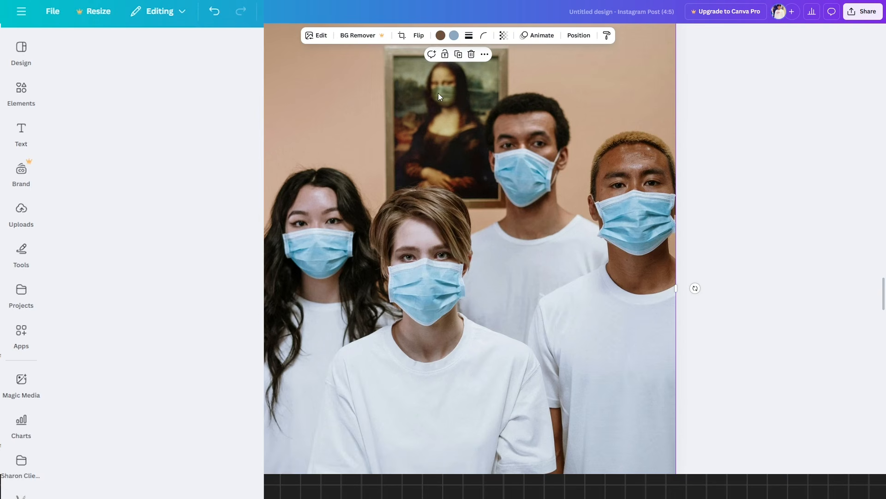
left_click(317, 35)
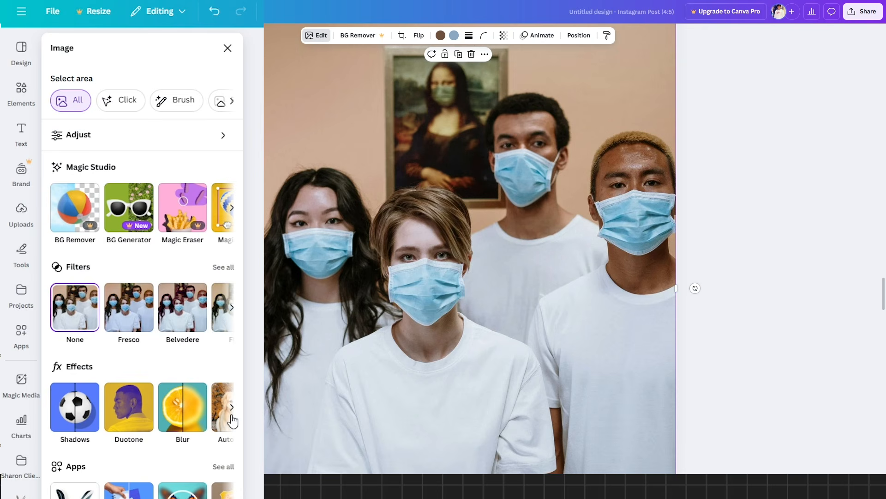
left_click(231, 407)
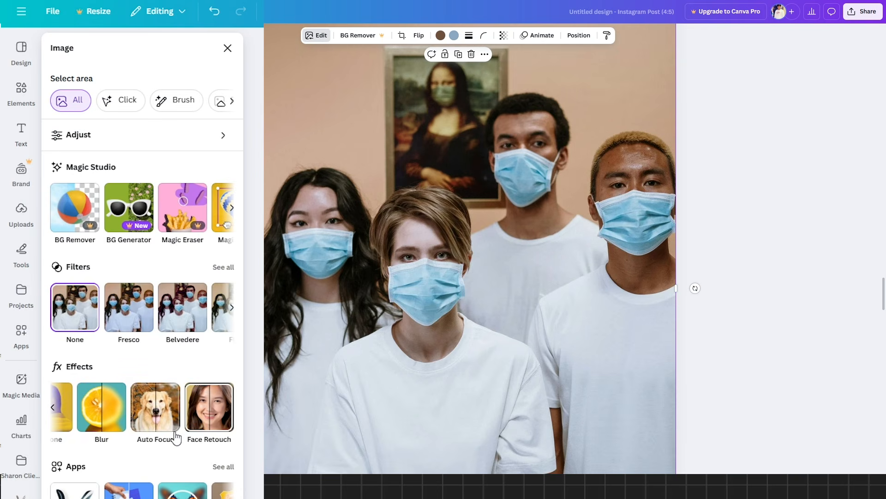
- Apply Auto Focus to the photo of four masked people with blur intensity 33 and focus position 5.5
left_click(156, 409)
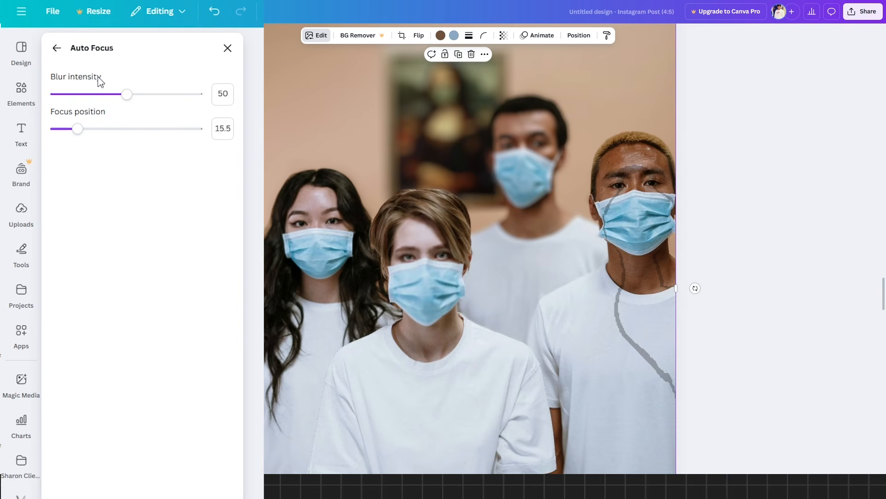
left_click_drag(125, 94, 103, 111)
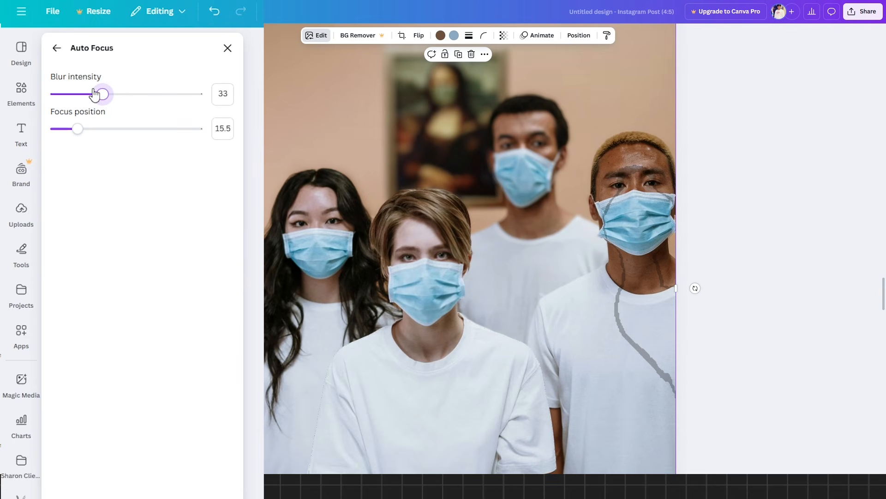
left_click_drag(80, 136, 64, 137)
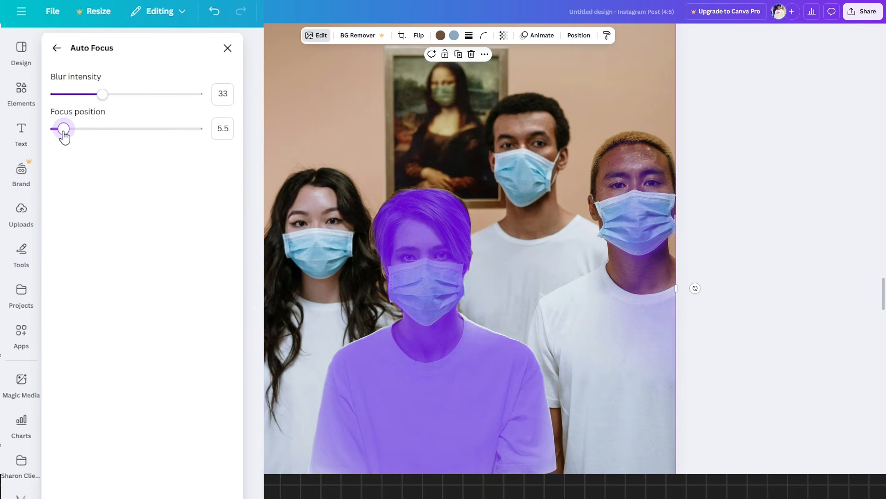
left_click_drag(64, 138, 63, 136)
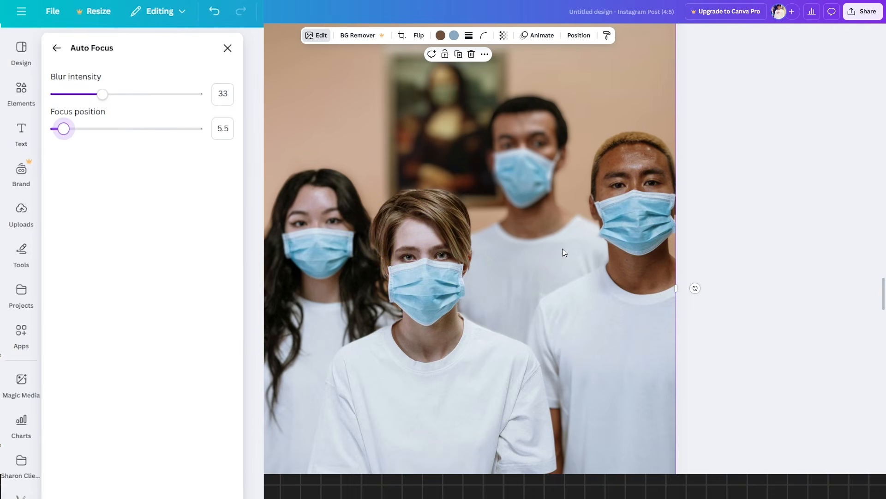
- Shift the Auto Focus position to 22 and then 45.5 to focus on the man at the back, and leave the effect settings
left_click_drag(64, 137, 60, 137)
left_click_drag(61, 132, 88, 133)
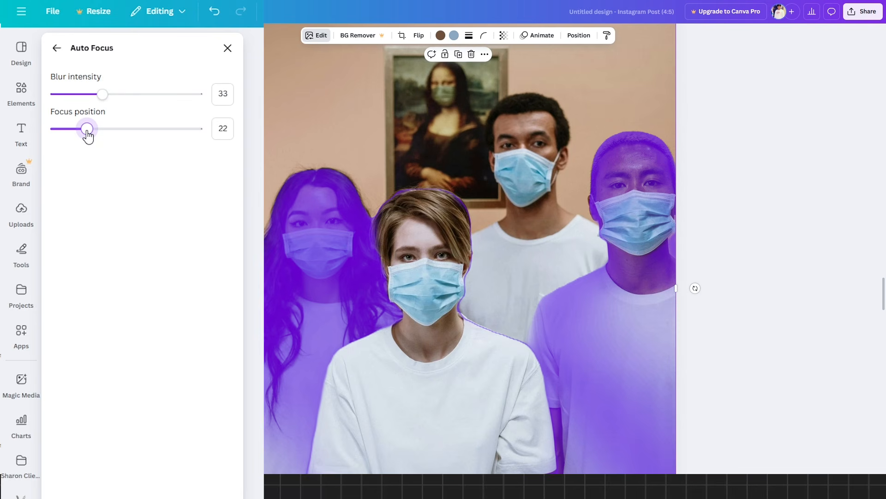
left_click_drag(87, 133, 88, 132)
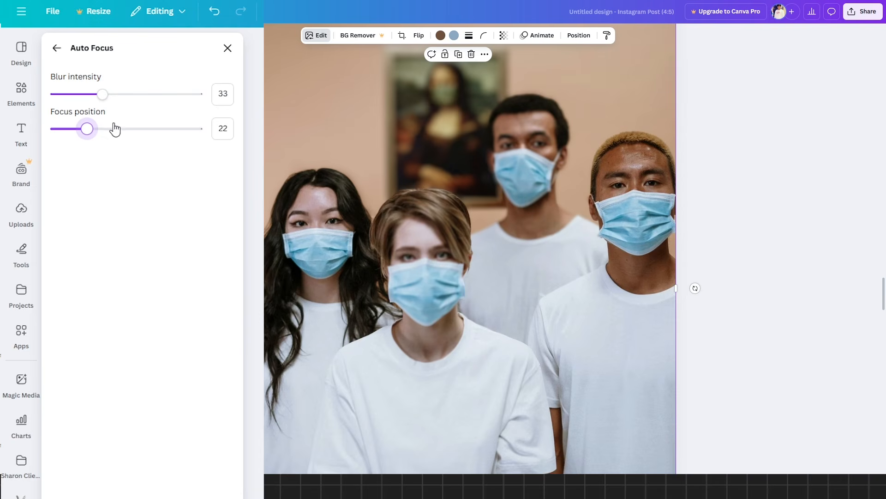
left_click_drag(87, 130, 122, 140)
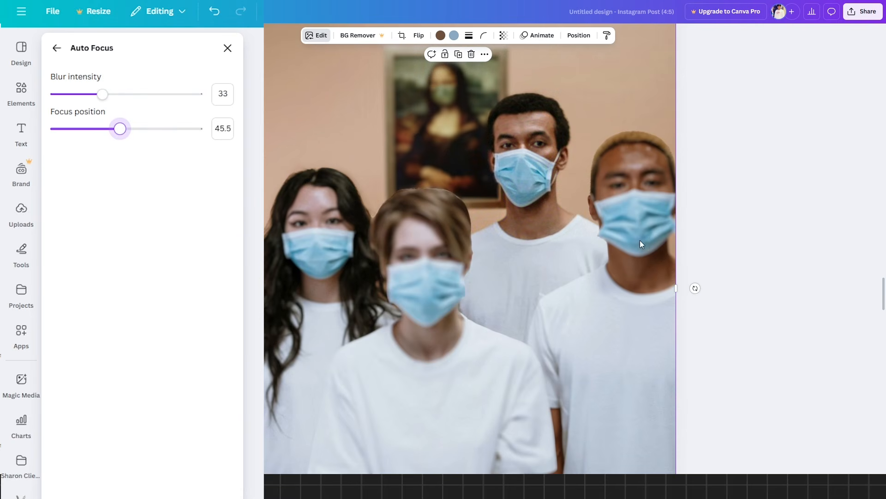
left_click(57, 48)
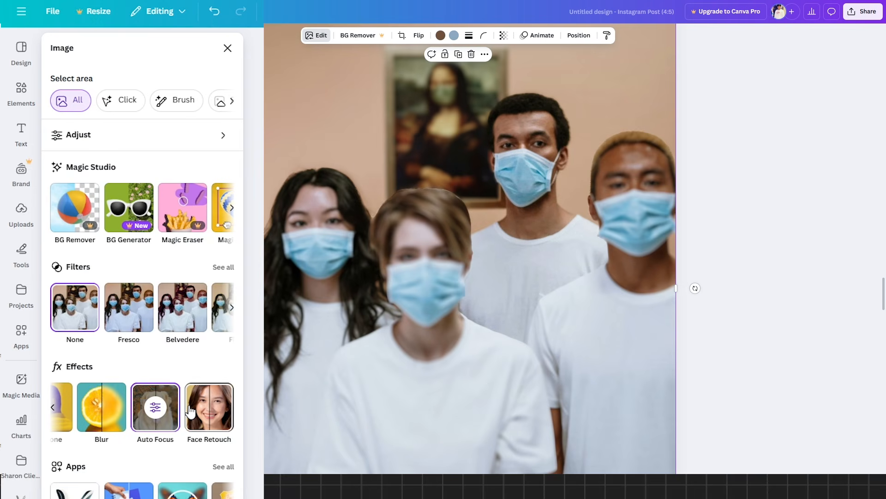
- Select the portrait of the man in the white shirt on the following page and open the Face Retouch effect for it
scroll(409, 148, "down", 10)
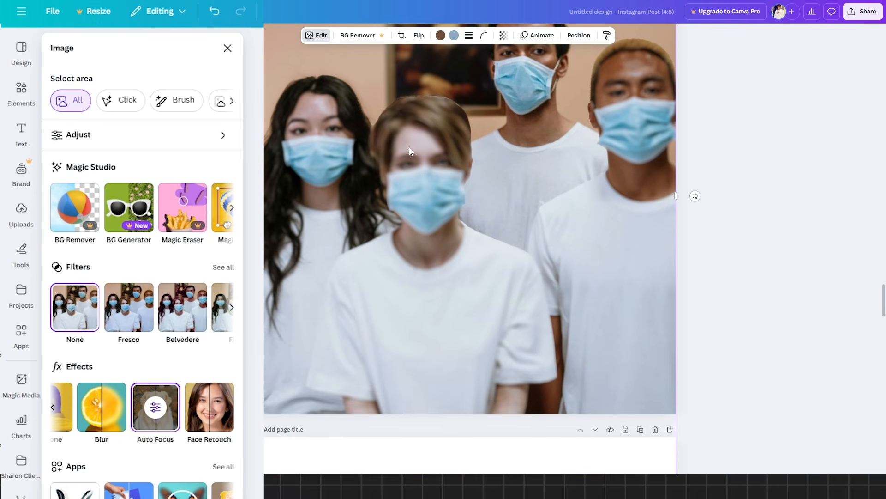
scroll(409, 148, "down", 1)
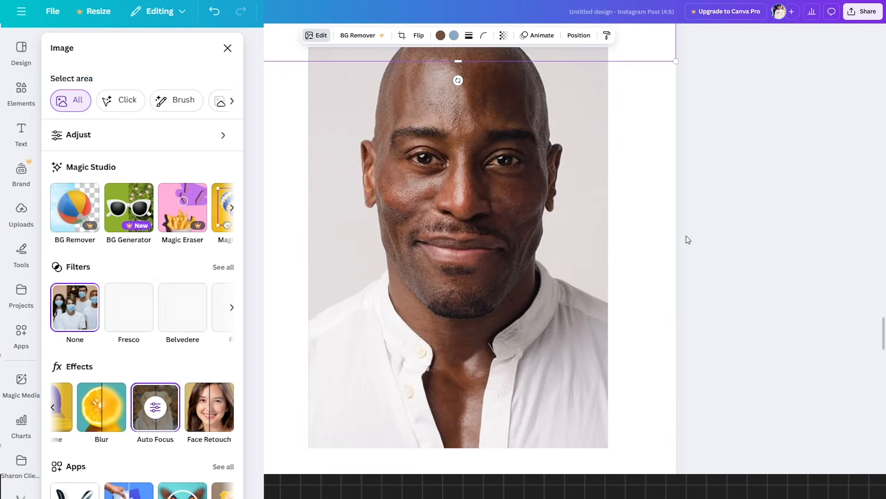
left_click(651, 239)
left_click(412, 177)
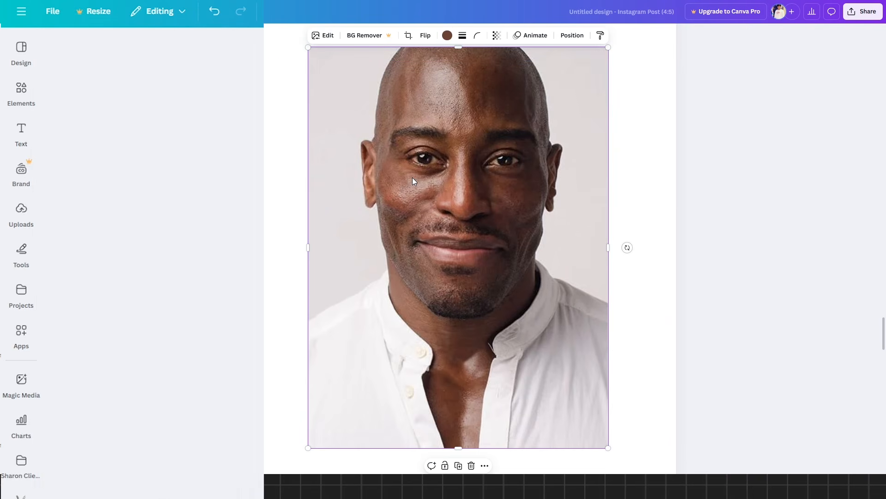
left_click(316, 37)
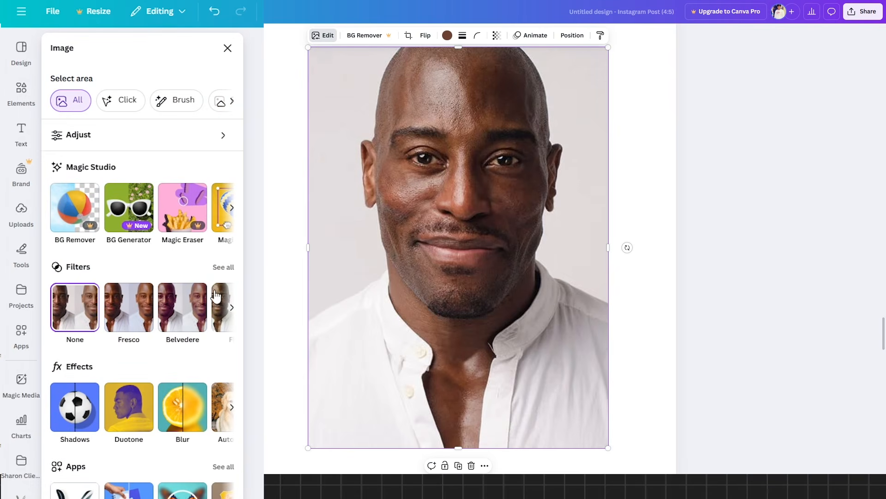
left_click(232, 407)
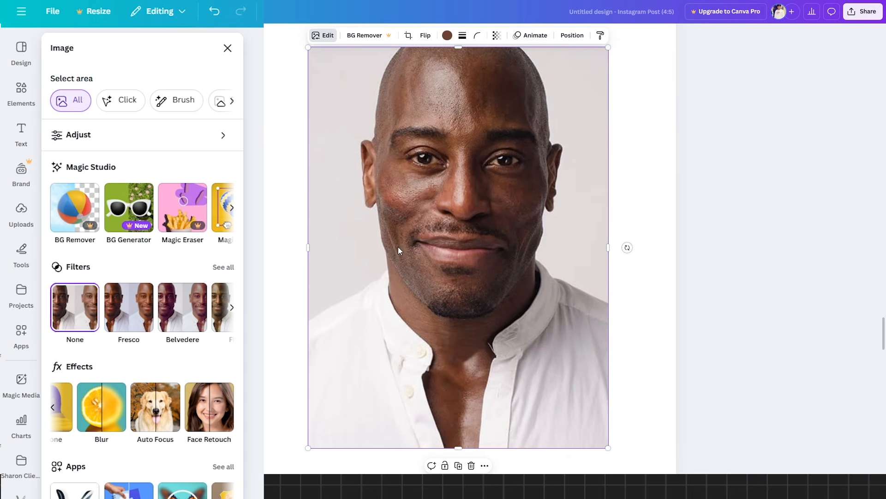
left_click(204, 416)
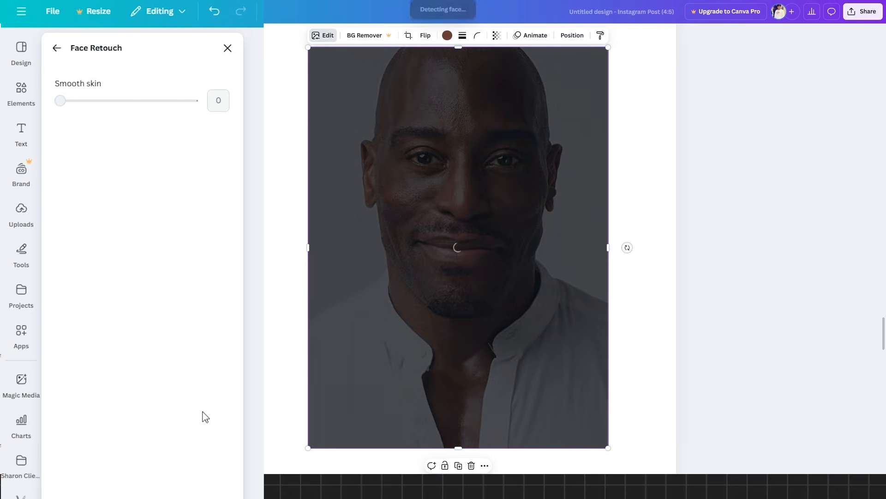
- Try Smooth skin at 100 on the first detected face, reset it to 0, and leave Face Retouch
left_click_drag(59, 149, 193, 149)
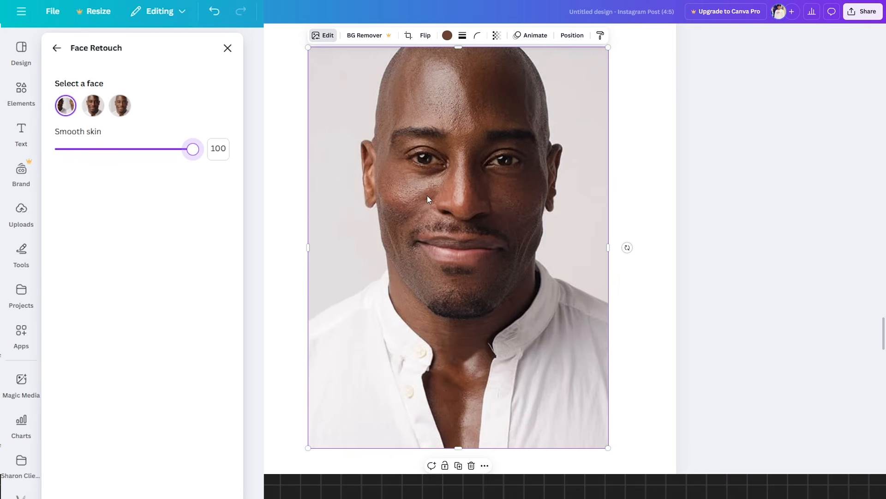
left_click_drag(190, 152, 36, 164)
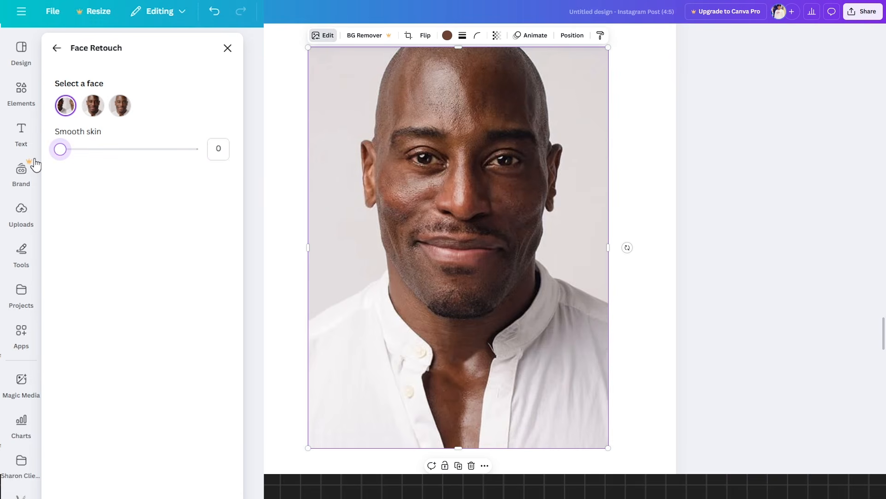
left_click(56, 48)
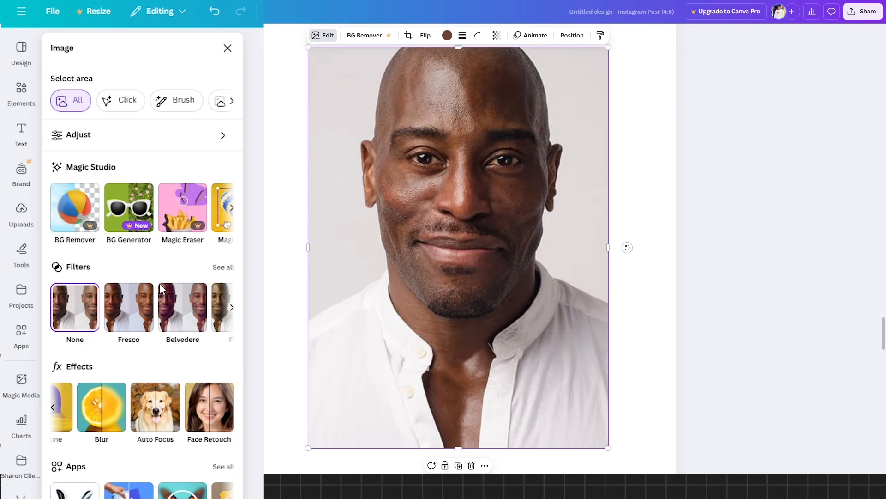
- Select the yellow sports car image on the page after the portrait and open it in the Vectorizer app
left_click(52, 401)
scroll(285, 237, "down", 2)
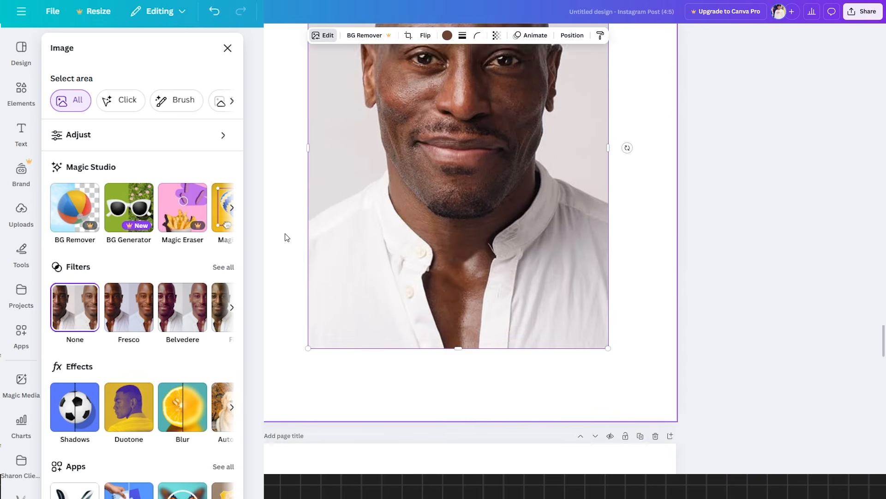
scroll(285, 238, "down", 8)
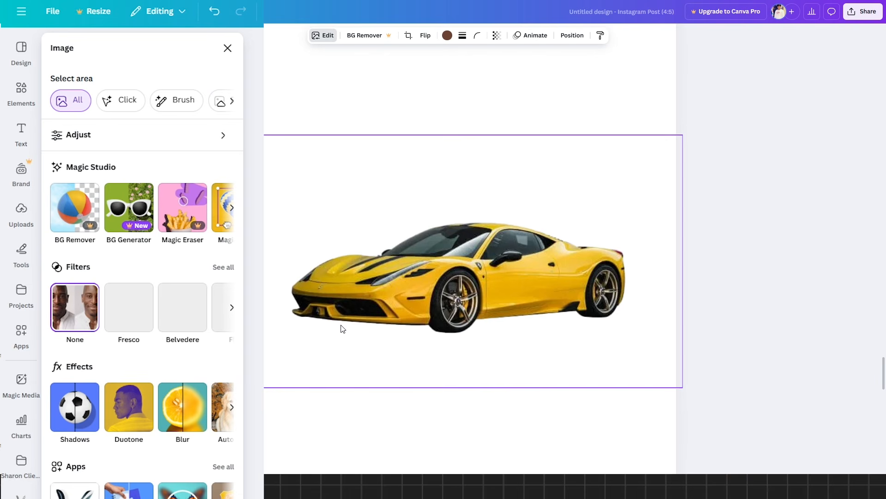
left_click(444, 292)
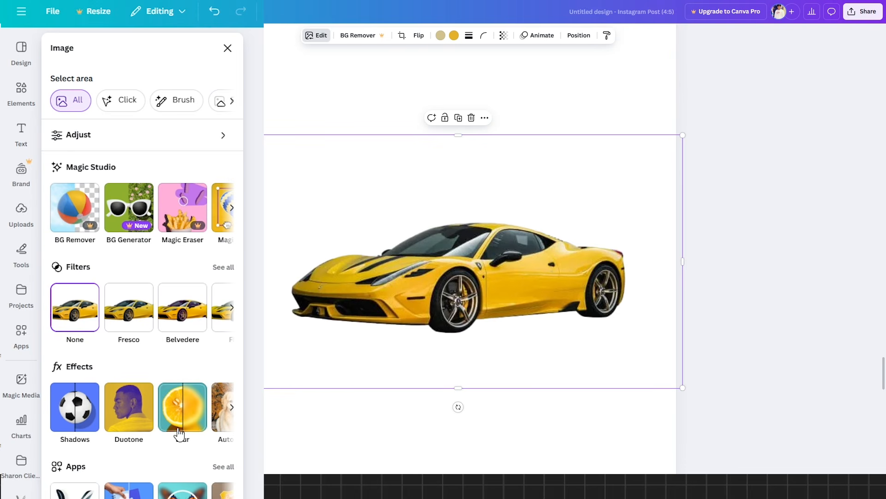
left_click(226, 221)
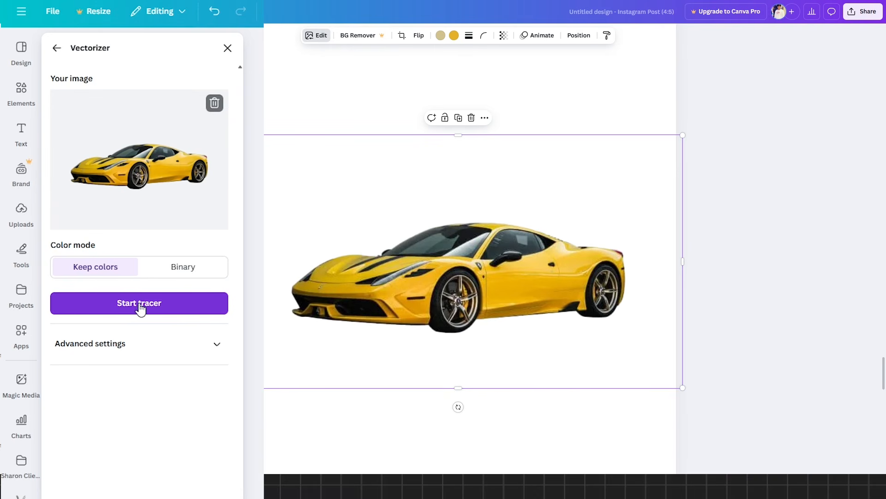
- Trace the car with Keep colors, return to the tracing settings, and try the other Curve fitting options before reselecting the first one
left_click(140, 306)
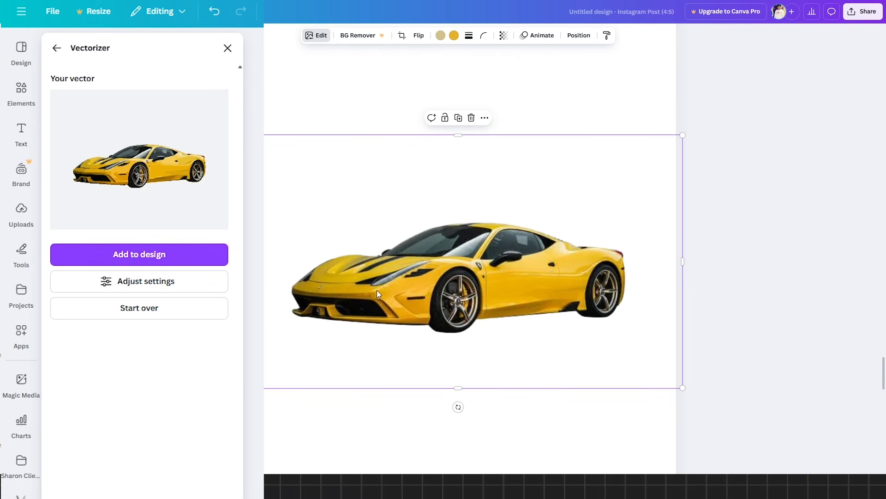
left_click(175, 282)
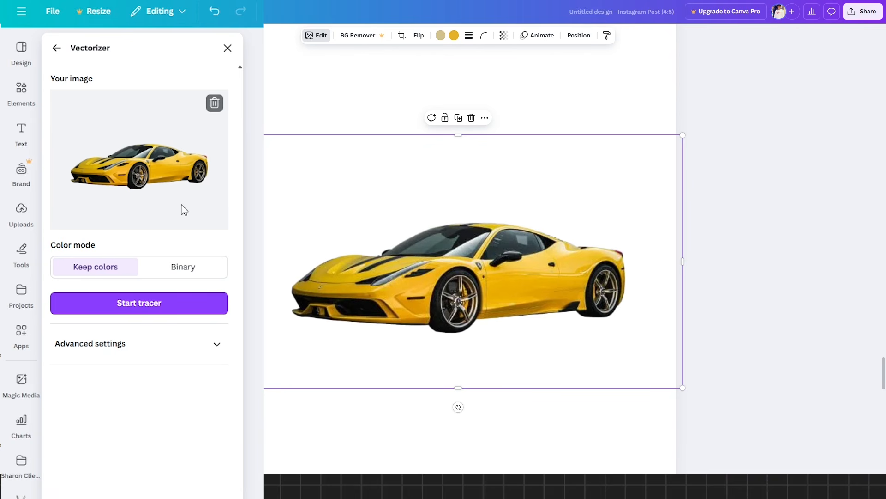
left_click(165, 344)
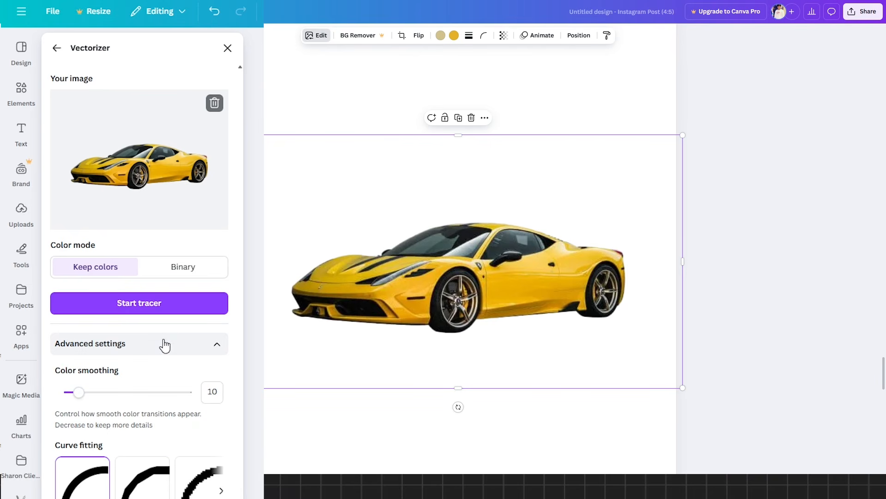
left_click(143, 478)
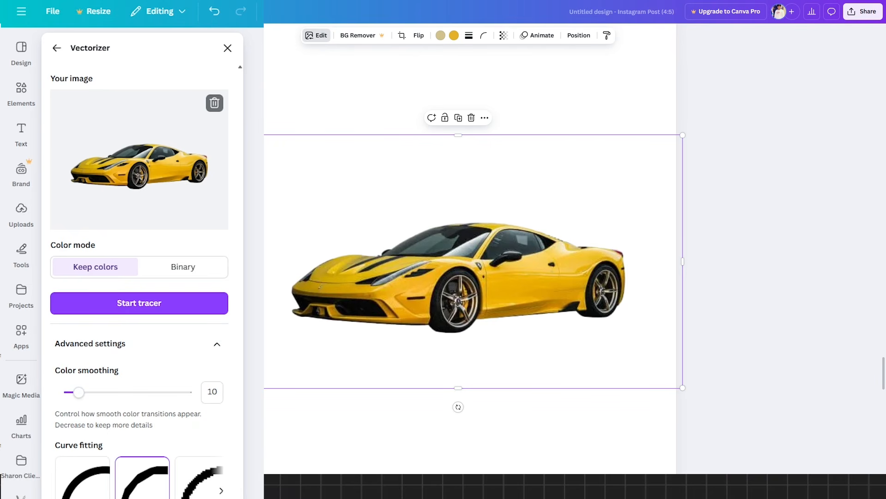
left_click(198, 488)
left_click(83, 488)
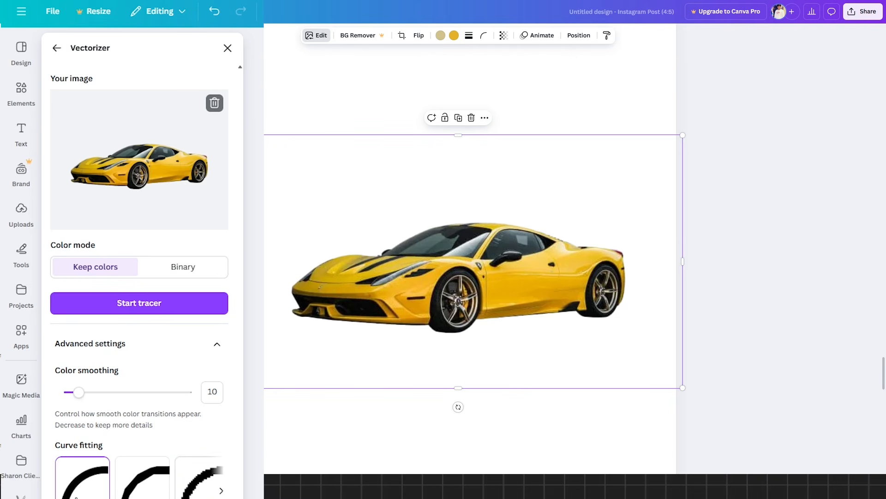
- Reopen Vectorizer for the car image, trace it with Keep colors, and add the resulting vector to the design
left_click(57, 48)
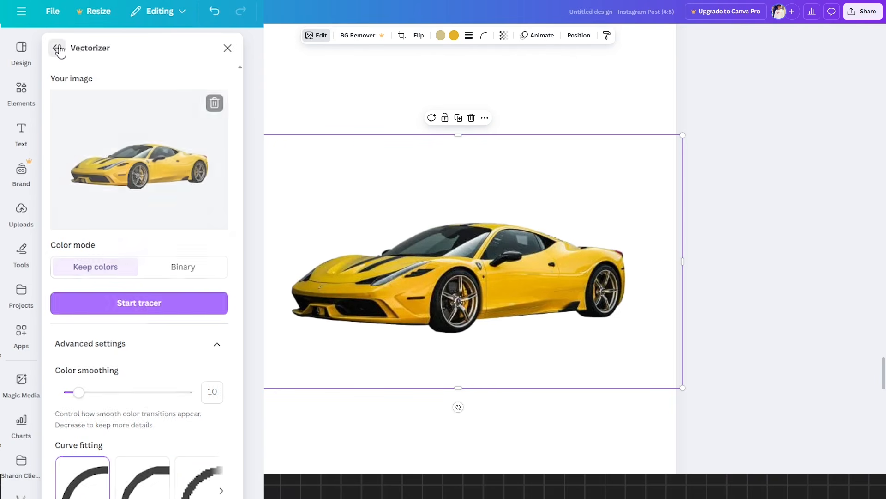
left_click(75, 490)
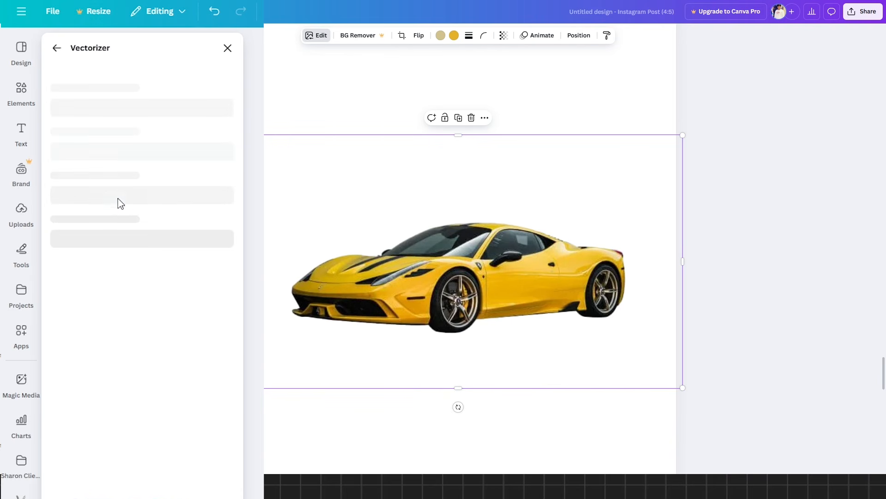
left_click(137, 303)
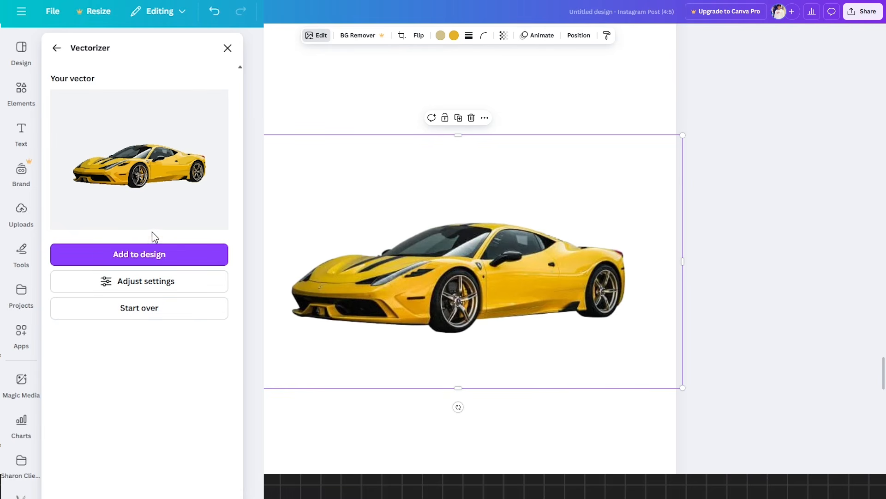
left_click(150, 257)
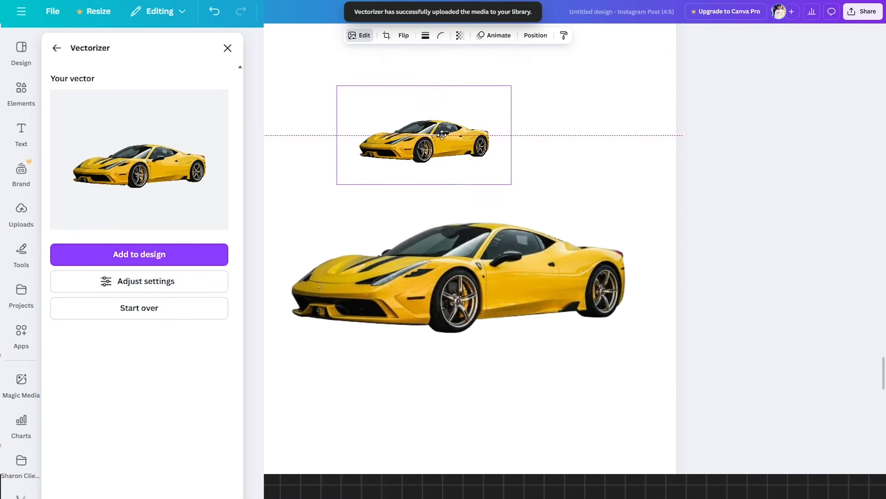
- Enlarge the vector car, place it above the original car image, and compare the two
left_click_drag(508, 171, 521, 155)
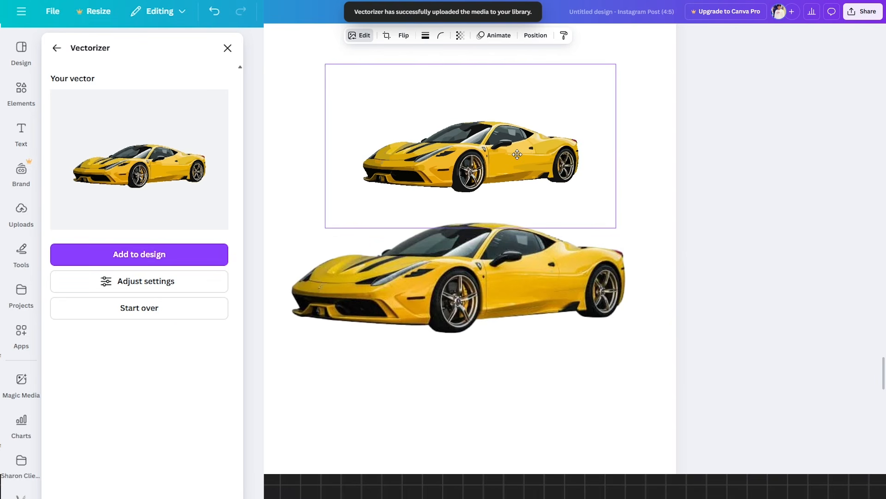
left_click(584, 279)
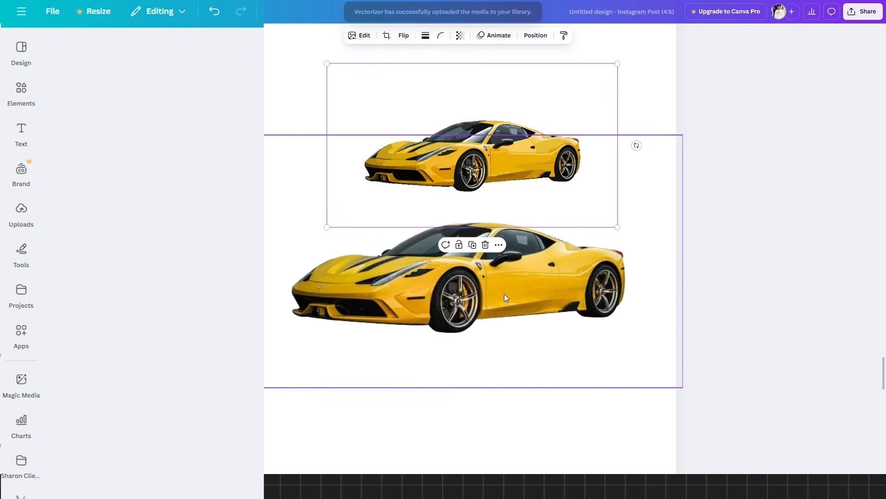
left_click(480, 145)
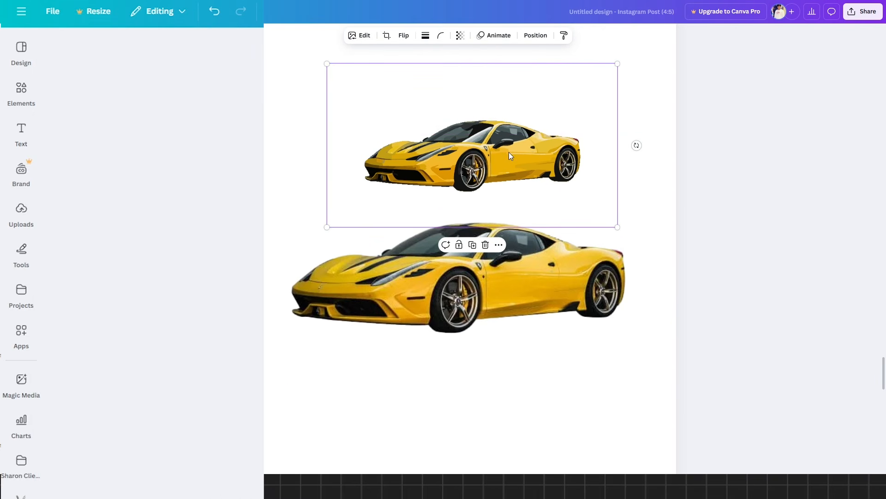
- Select the "Don't Be Afraid" lettering image, open Mockups, and place it on the white T-shirt mockup with the pine branch
scroll(530, 143, "down", 10)
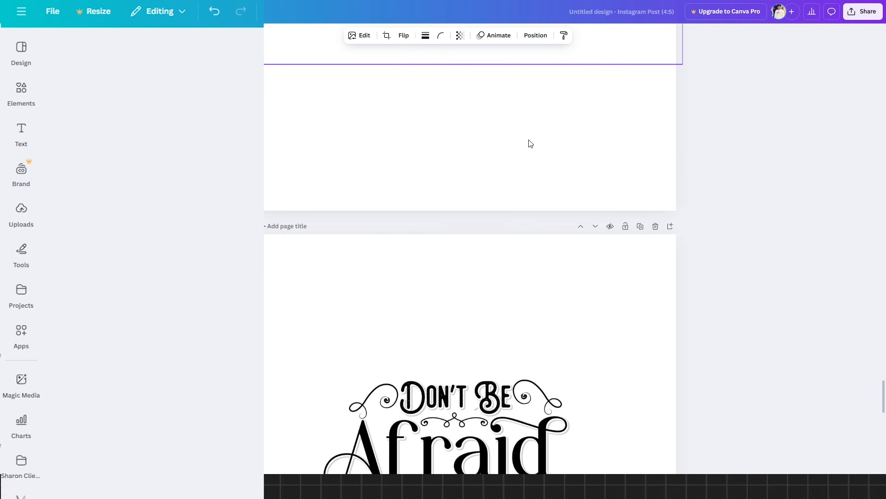
left_click(508, 154)
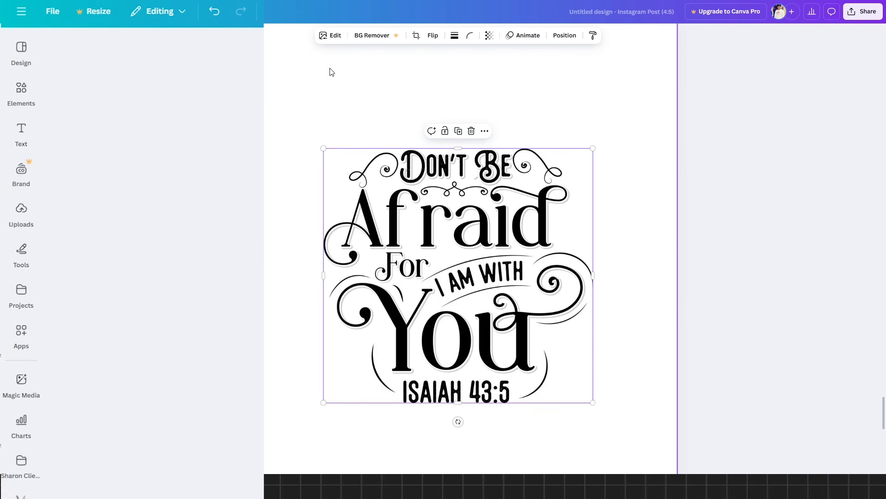
left_click(330, 36)
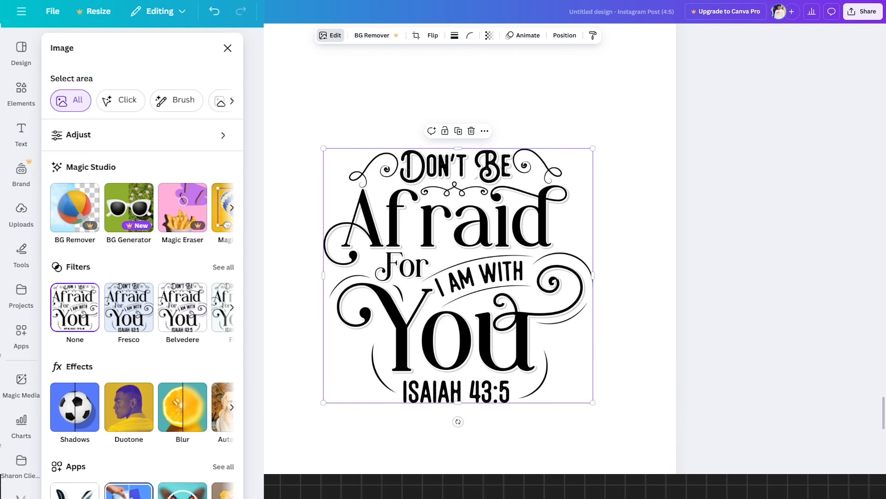
left_click(228, 225)
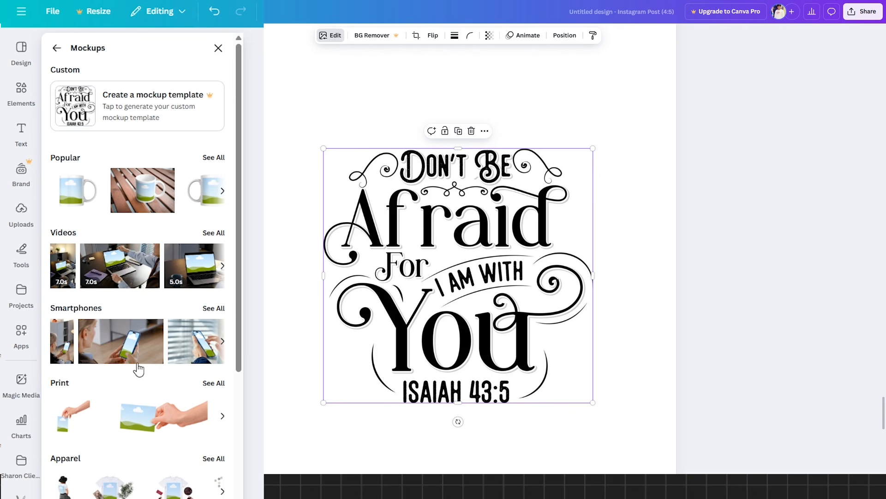
scroll(168, 429, "down", 2)
scroll(168, 429, "down", 3)
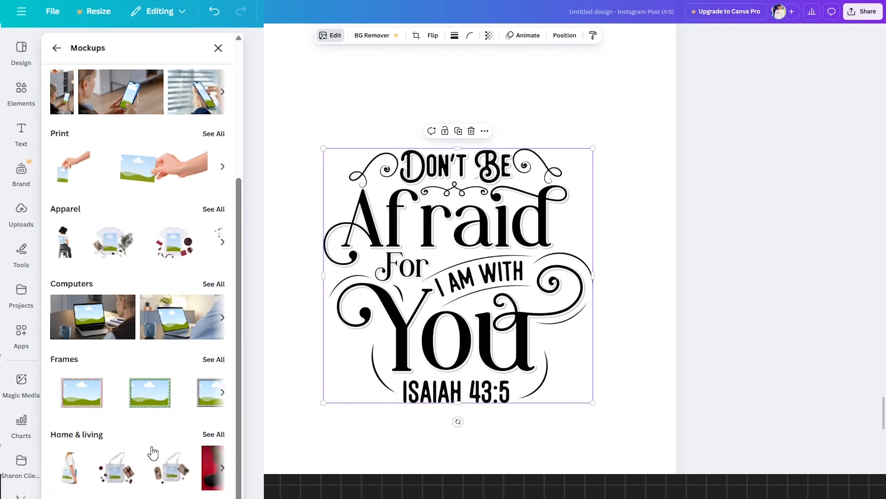
left_click(114, 251)
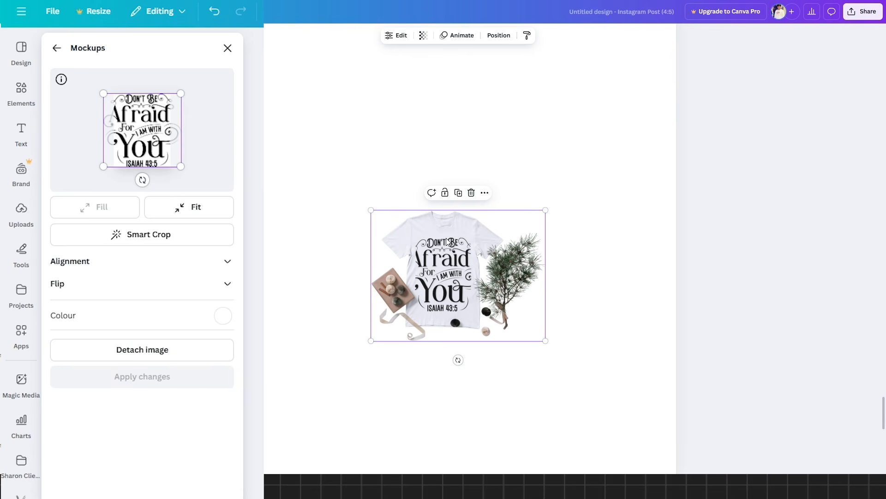
- Shrink the lettering within the T-shirt mockup's print area and apply the changes
left_click_drag(181, 166, 151, 138)
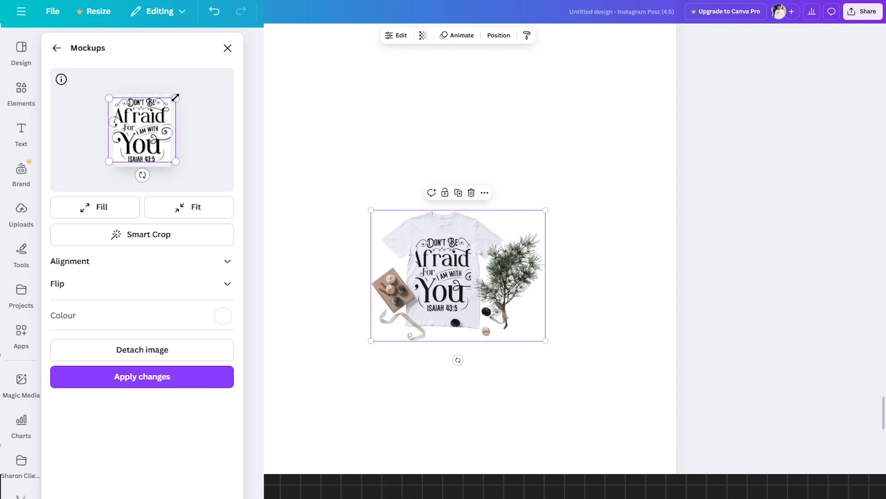
left_click_drag(176, 98, 131, 131)
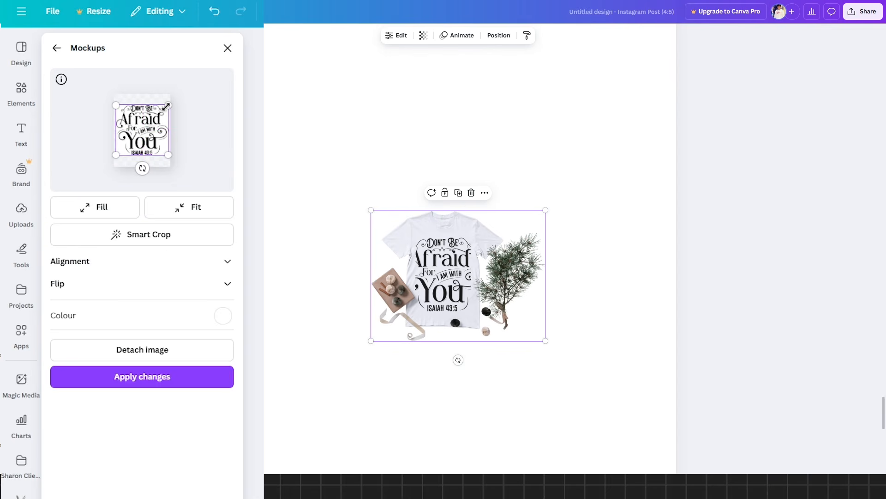
left_click_drag(167, 106, 144, 128)
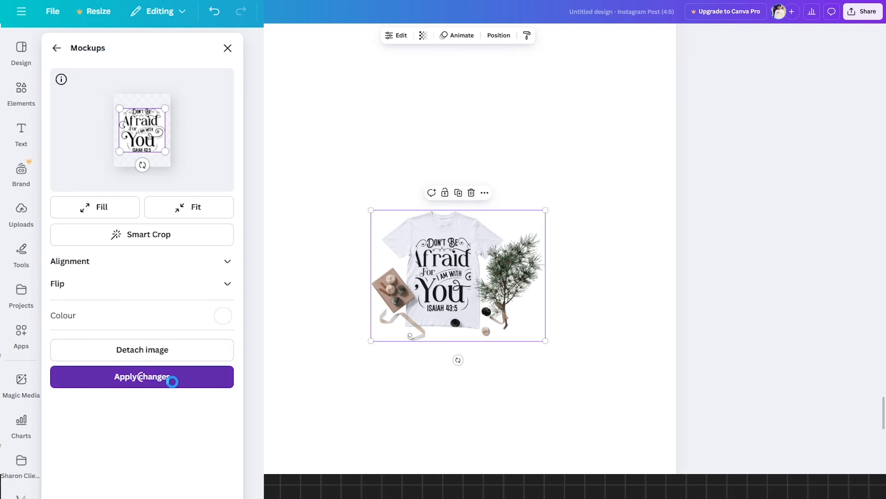
left_click(170, 378)
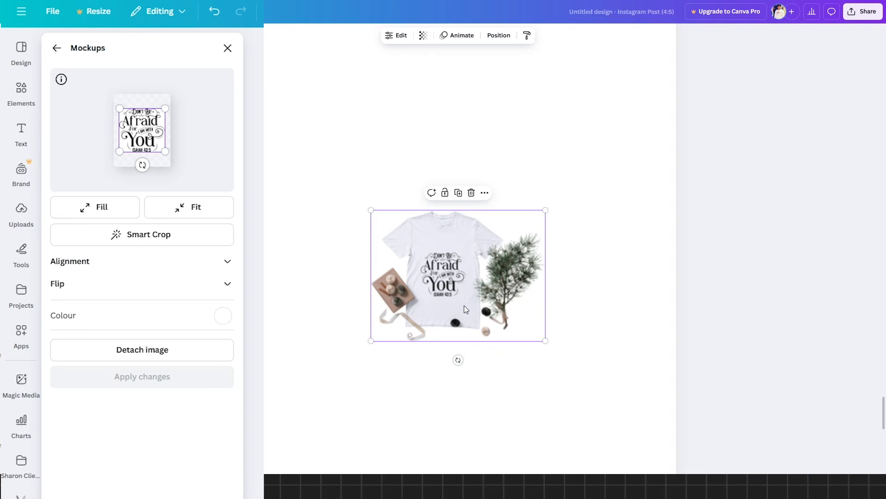
left_click(600, 269)
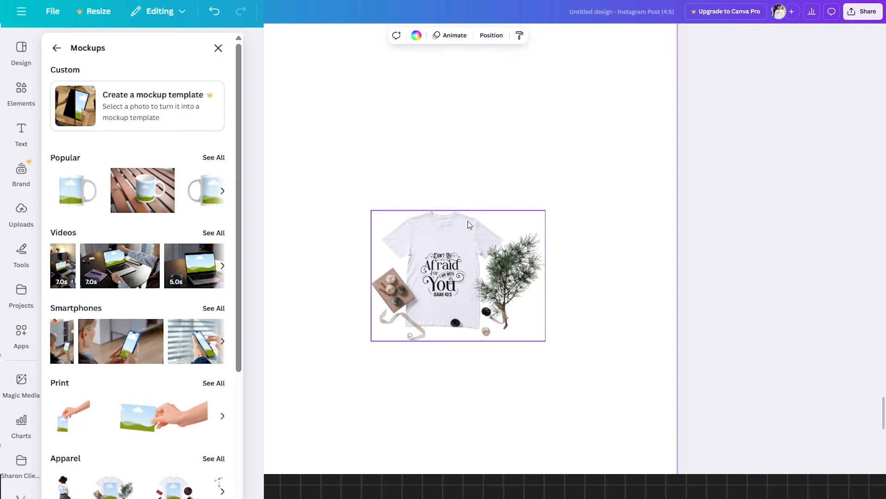
- Undo the lettering resize and the T-shirt mockup, going back to the plain lettering image
left_click(443, 261)
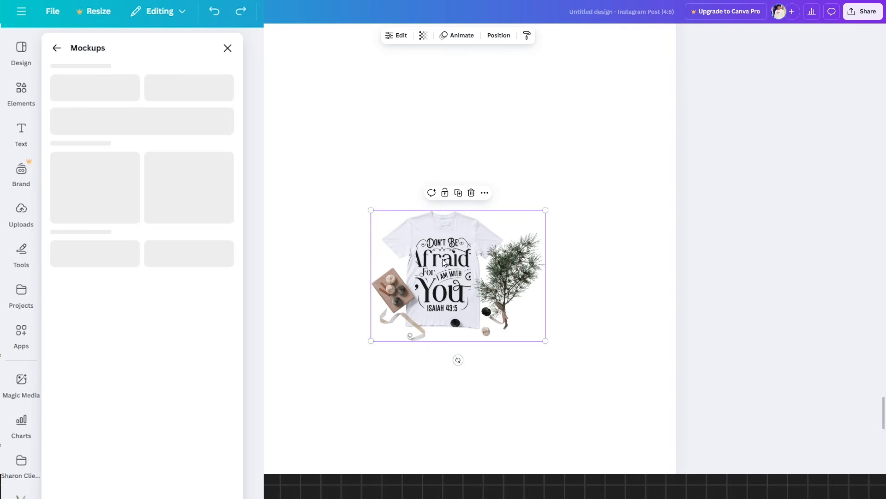
key("ctrl+z")
left_click(444, 262)
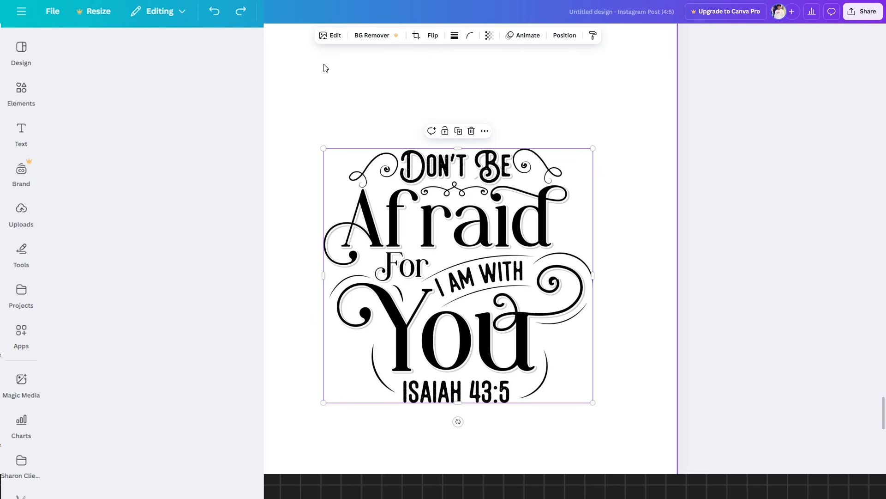
- Reopen Mockups for the lettering image and place it on the first white mug mockup under Popular
left_click(330, 35)
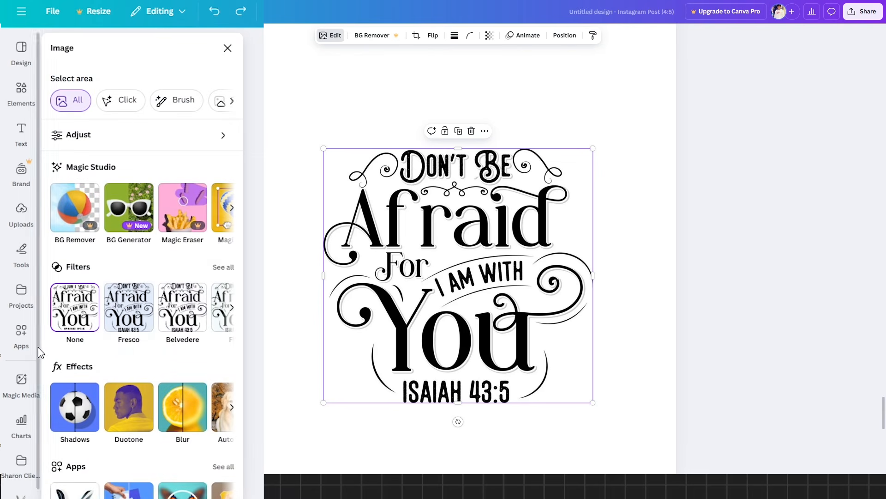
left_click(148, 488)
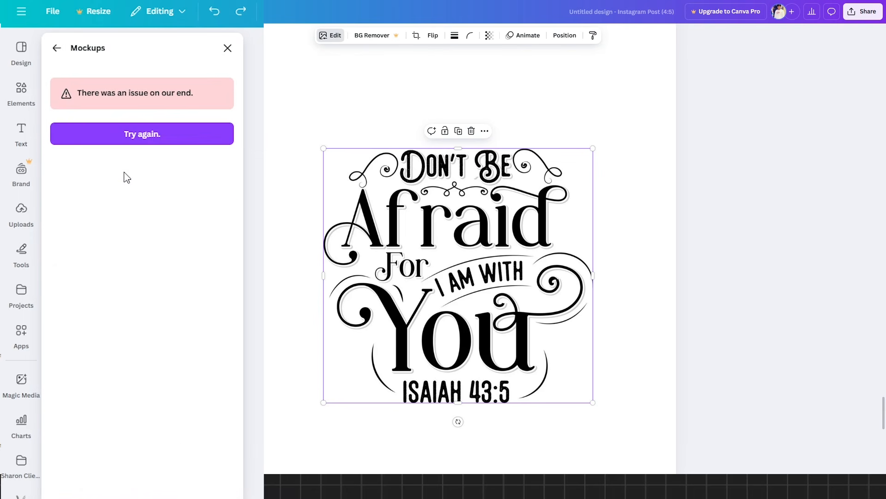
left_click(127, 139)
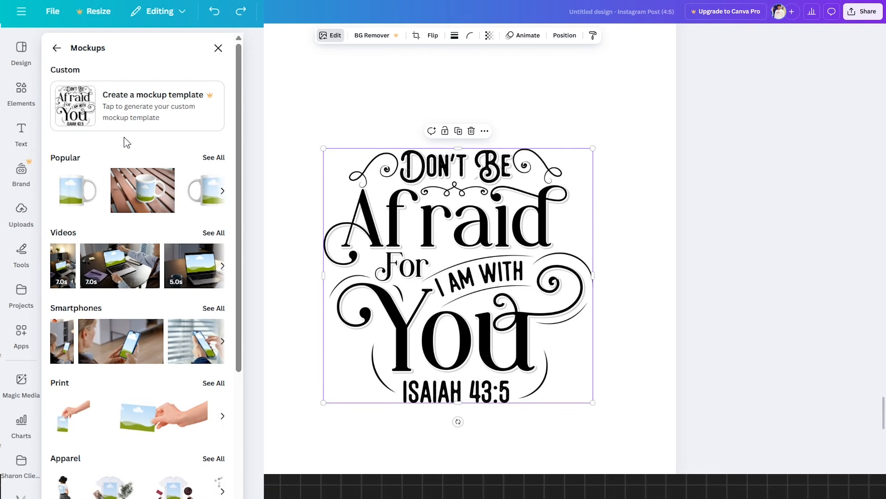
left_click(77, 201)
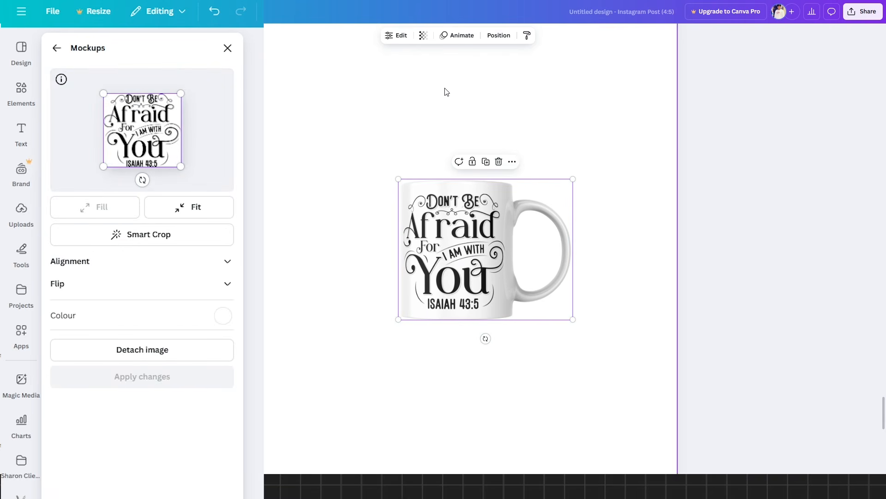
left_click(448, 110)
left_click(56, 48)
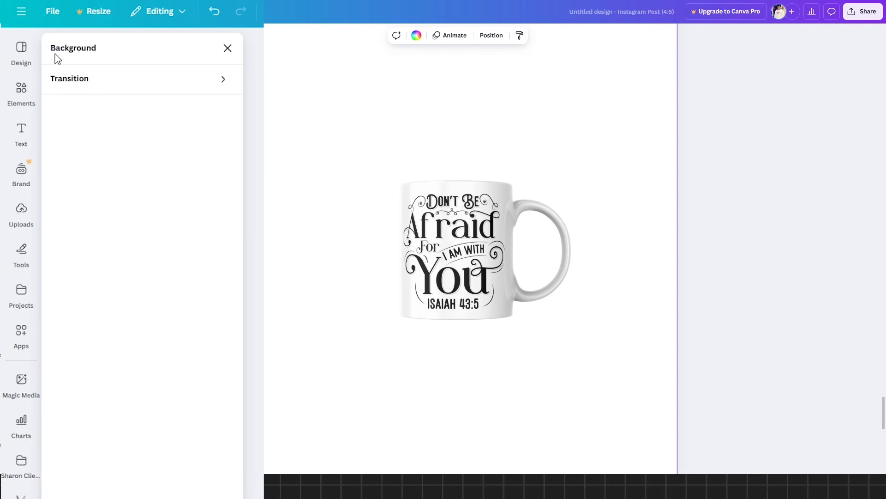
left_click(228, 48)
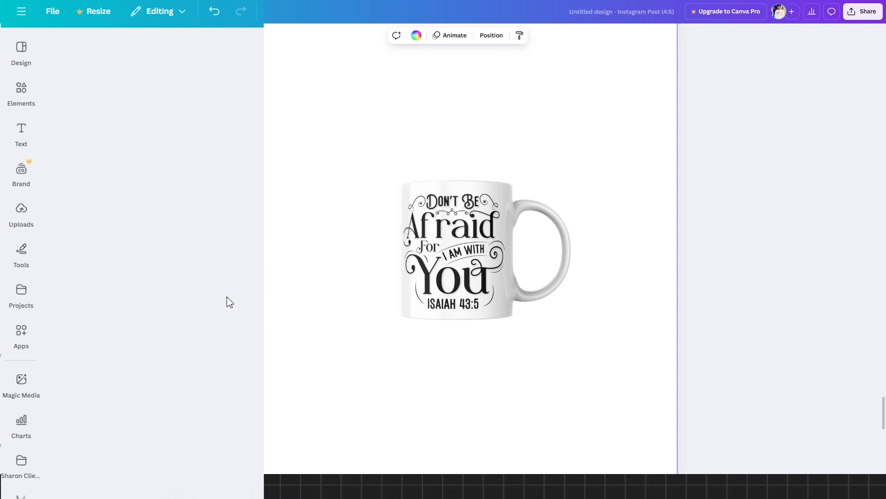
- Browse the remaining apps offered in the image editing options for the vector car
left_click(457, 277)
left_click(398, 37)
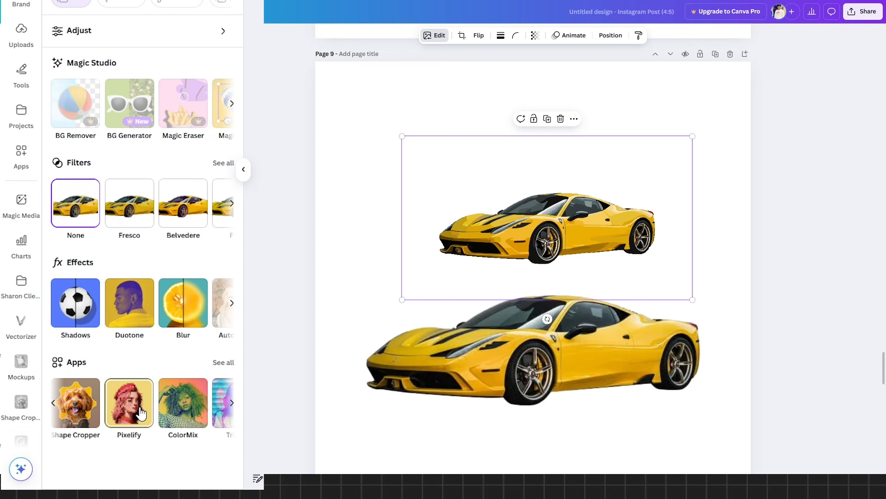
left_click(234, 405)
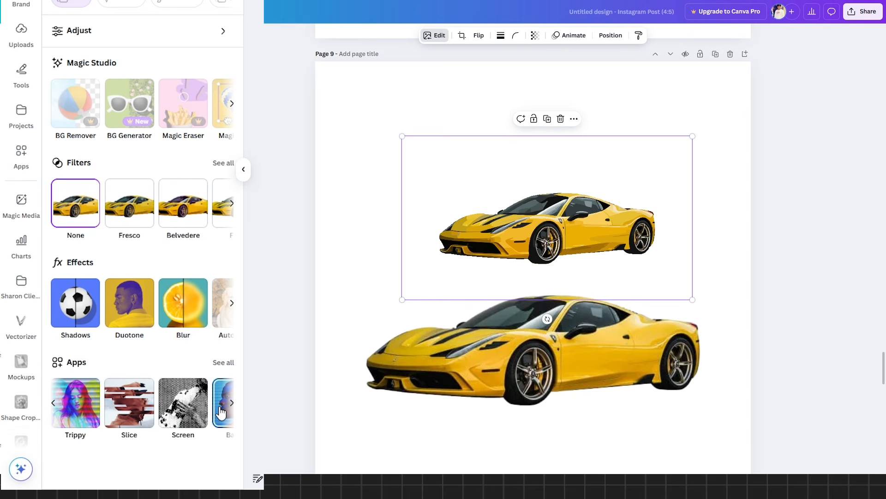
left_click(233, 402)
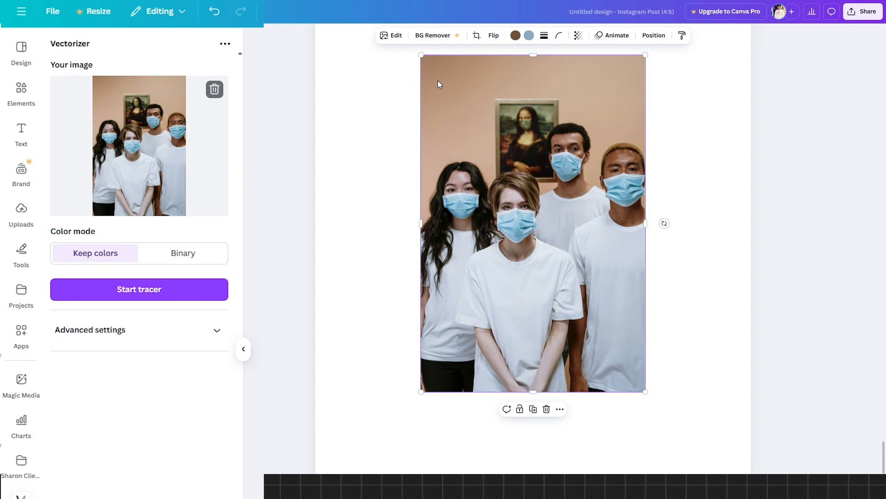
- Crop the masked group photo with Shape Cropper, using the hexagon frame at image zoom 1.34, and add the result to the design
left_click(387, 38)
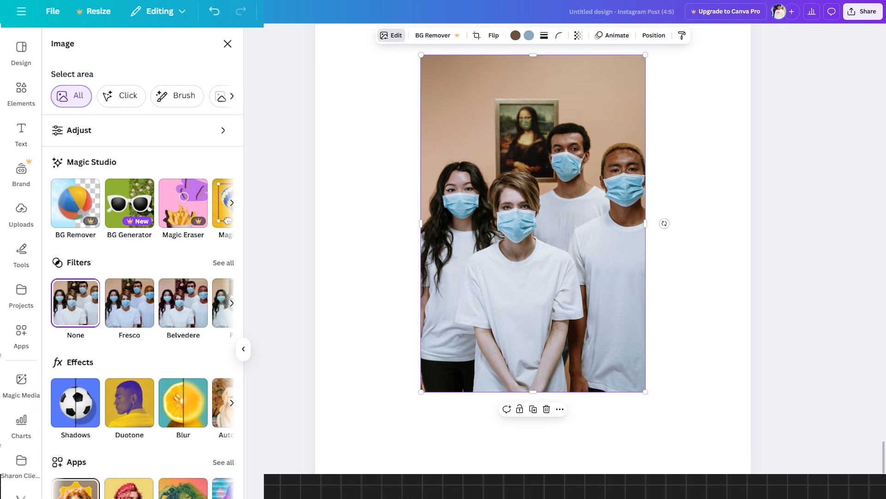
left_click(226, 220)
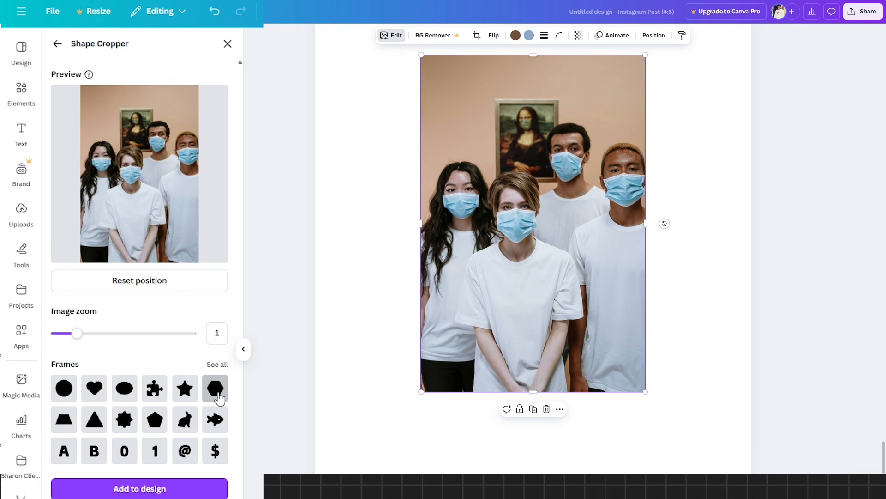
left_click(220, 397)
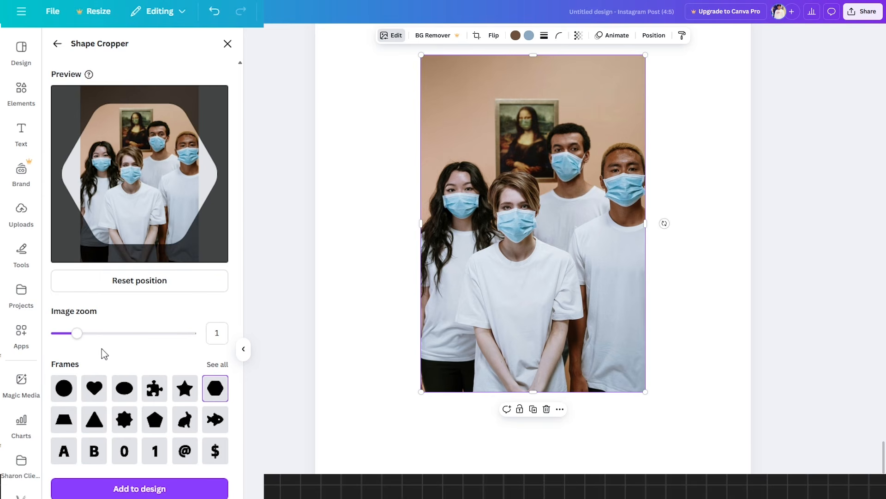
left_click_drag(77, 334, 87, 334)
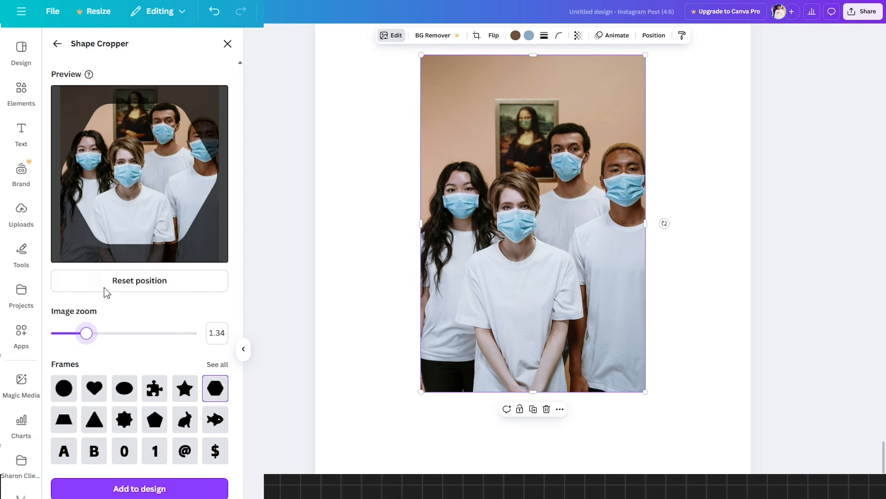
left_click_drag(144, 206, 146, 209)
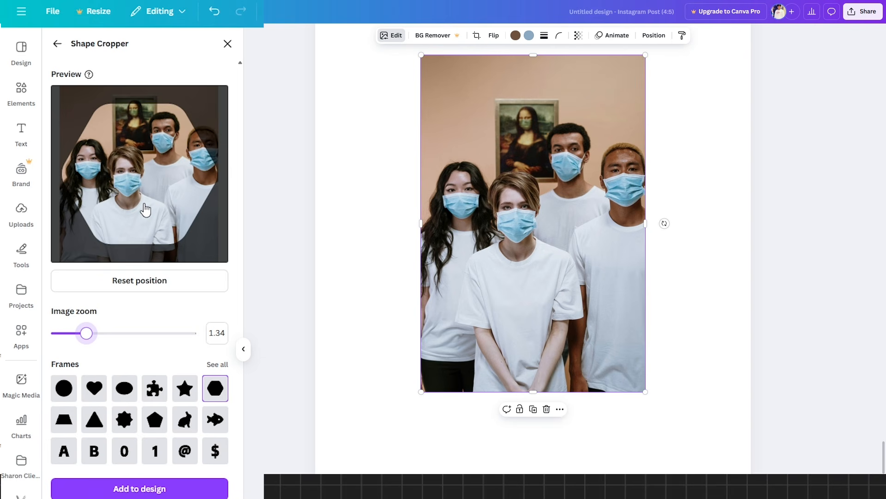
left_click(140, 488)
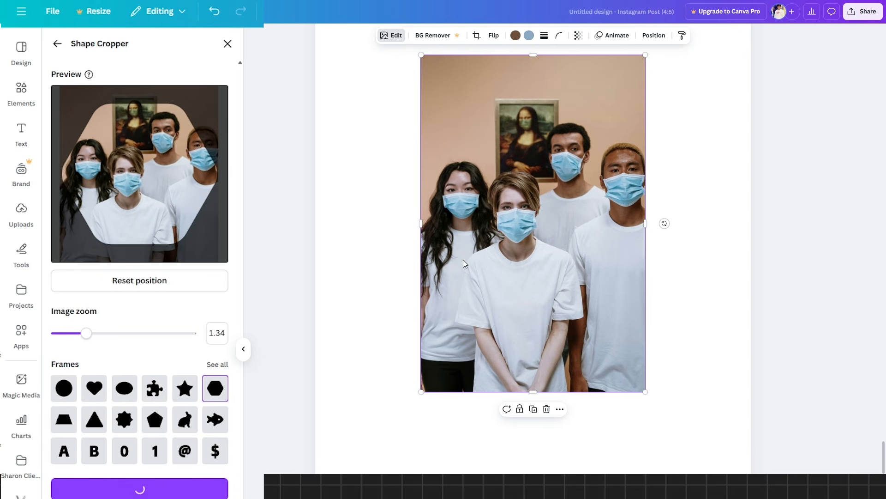
- Delete the original group photo, then center the hexagon crop on the page and enlarge it to about 534 by 482
left_click_drag(557, 217, 598, 405)
left_click(552, 153)
key("Delete")
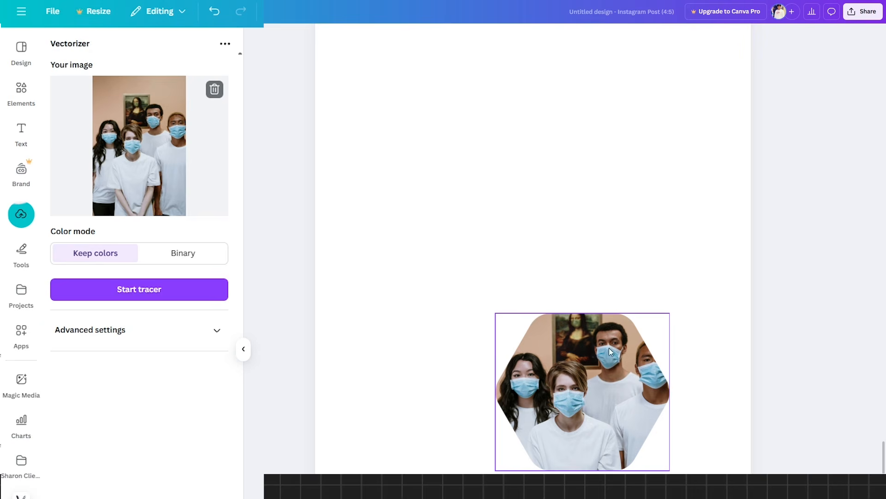
left_click_drag(608, 348, 550, 185)
left_click_drag(613, 304, 645, 346)
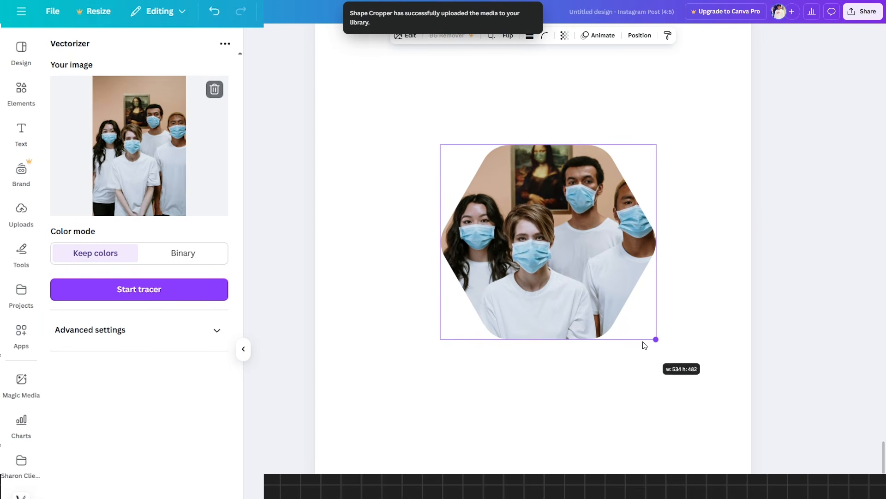
mouse_move(595, 286)
left_mouse_down()
mouse_move(585, 279)
mouse_move(596, 283)
left_mouse_up()
left_click(639, 371)
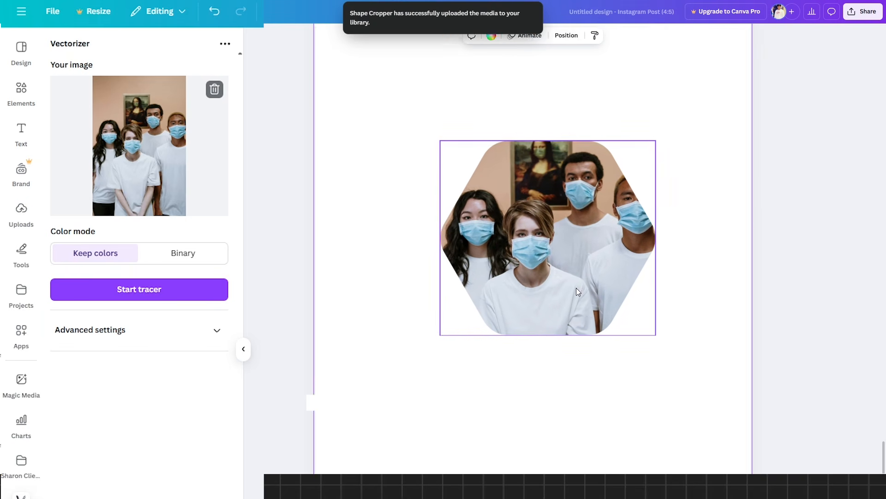
- Open the photo of the round sign on the orange wall in Pixelify, set the pixel scale to 35, and replace the image
left_click(522, 206)
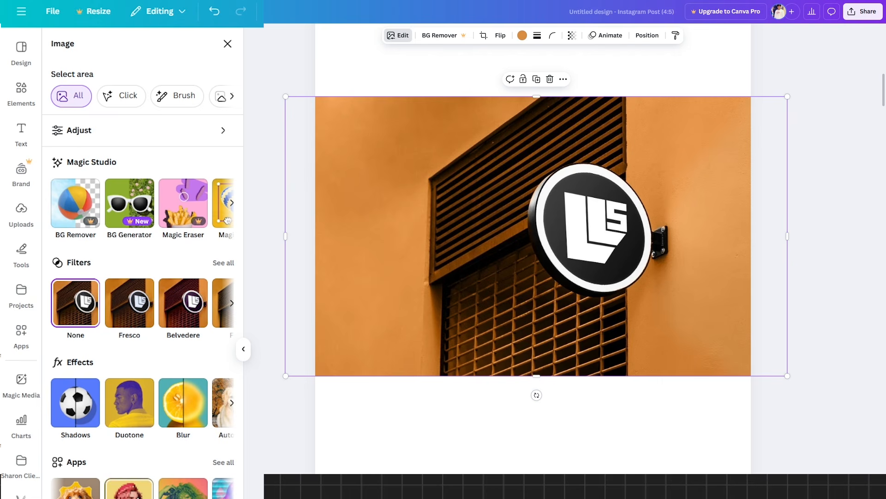
left_click(129, 489)
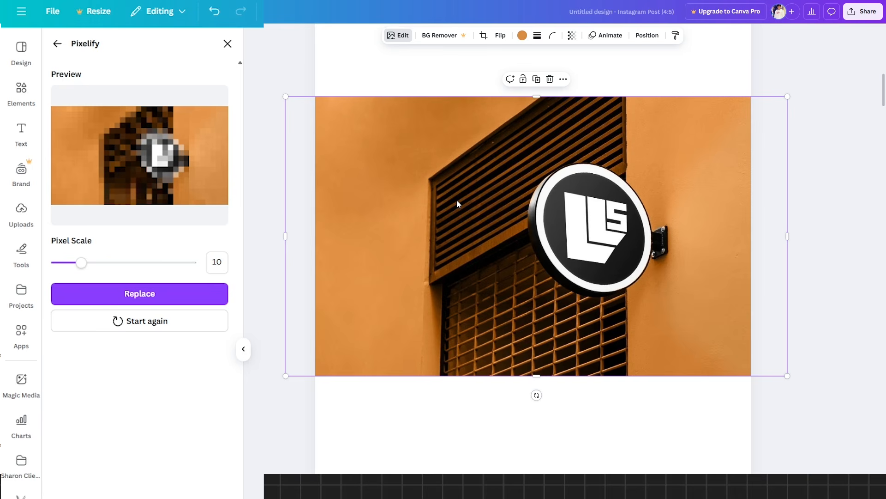
left_click_drag(81, 262, 152, 278)
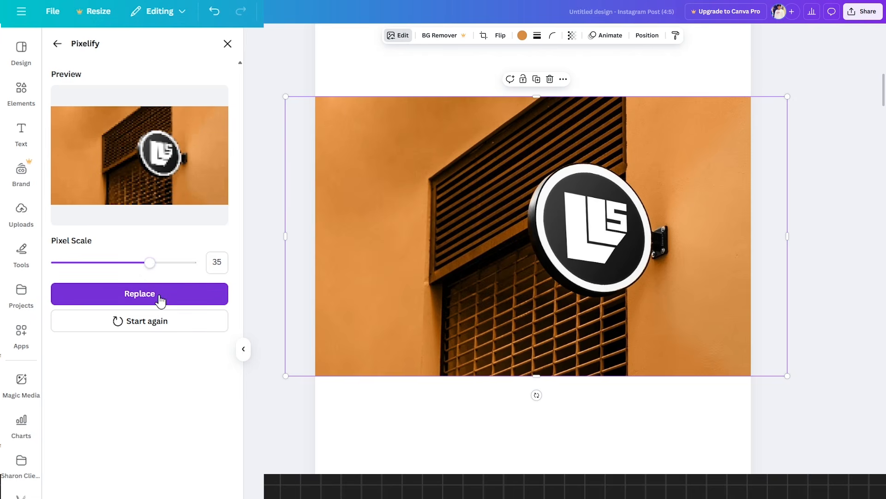
left_click(160, 301)
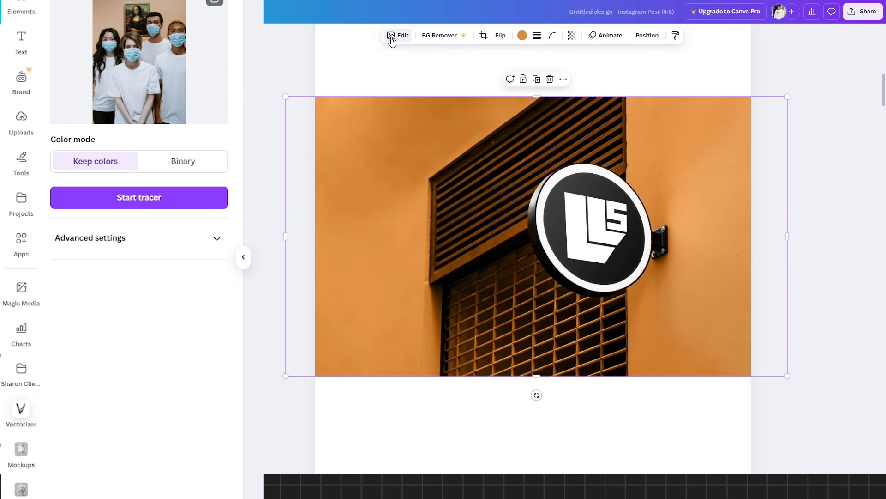
- Open the orange-wall sign photo in ColorMix and compare the Rainbow and Arctic styles, ending on Rainbow
left_click(392, 37)
left_click(232, 411)
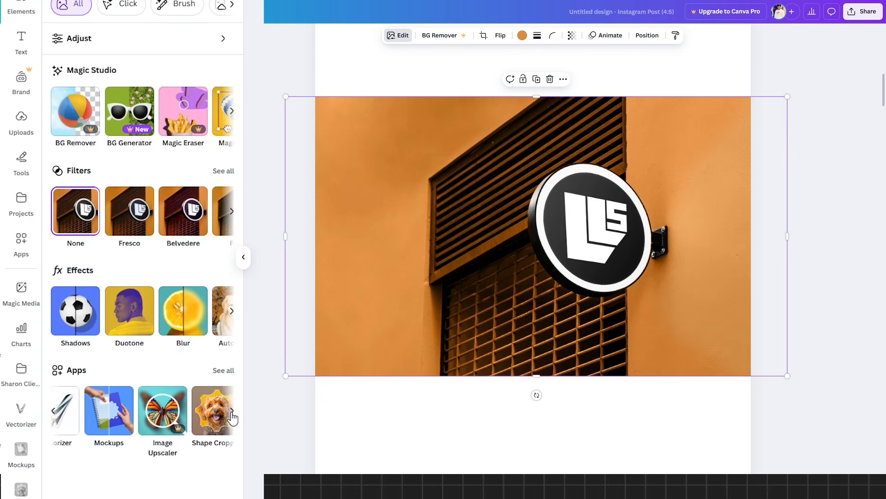
left_click(232, 413)
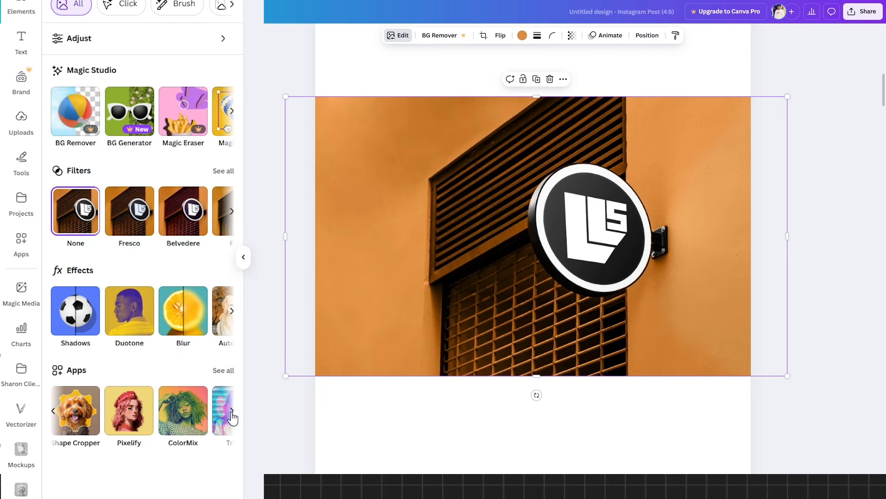
left_click(180, 422)
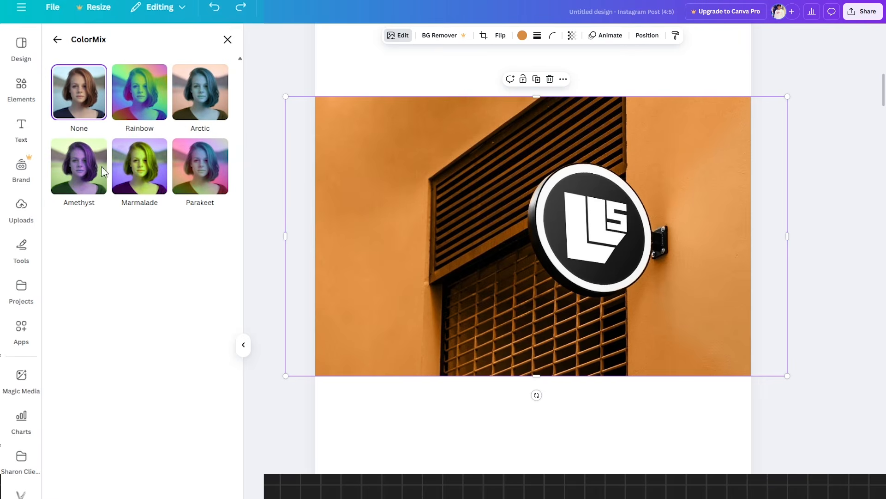
left_click(143, 86)
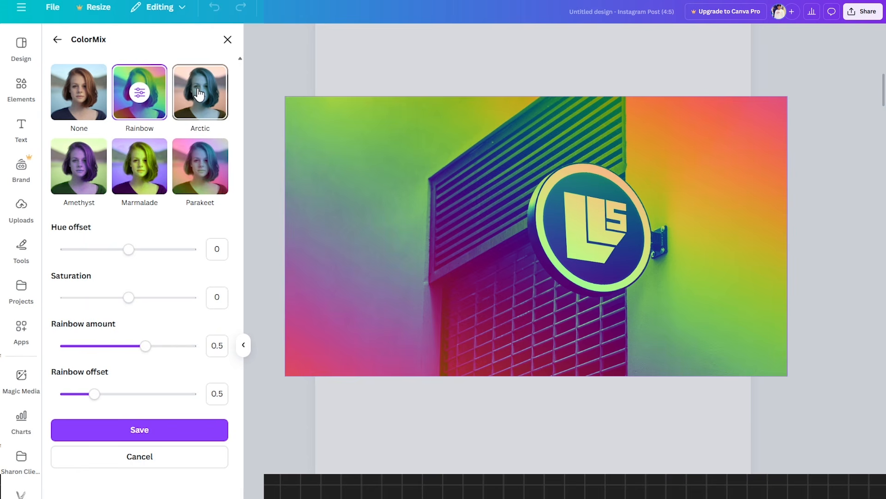
left_click(198, 95)
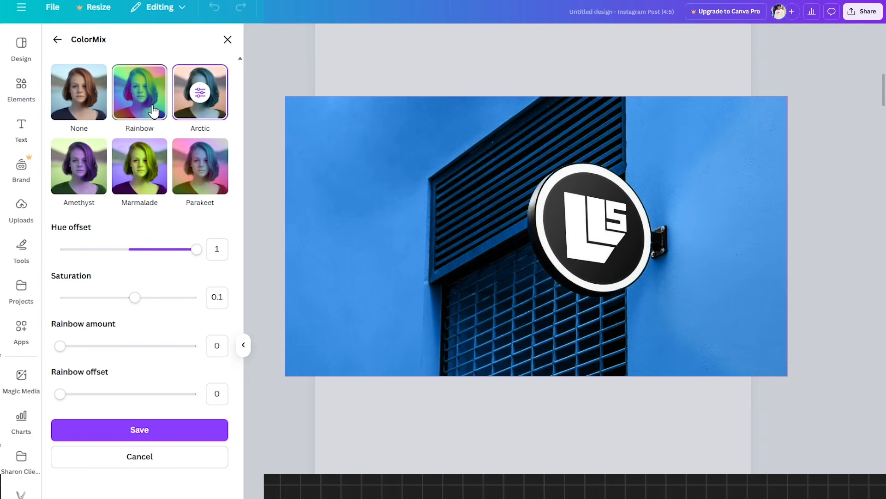
left_click(152, 111)
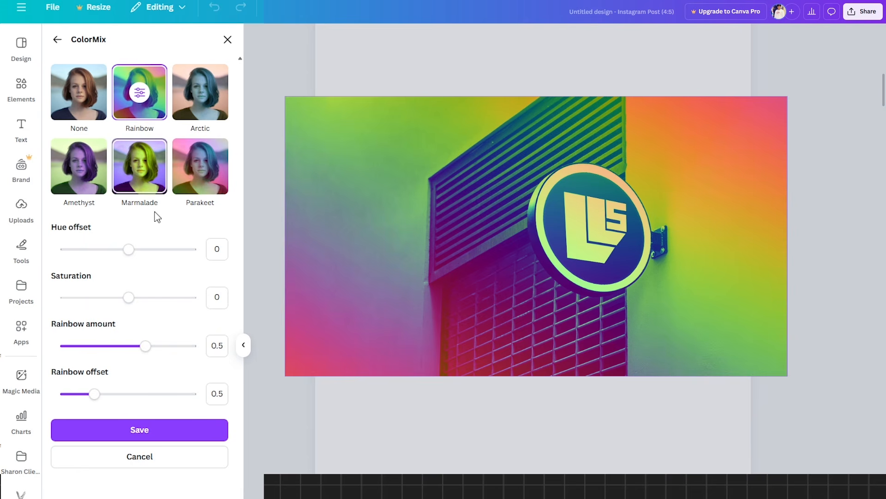
- Try the Rainbow style with hue offset 0.1, saturation -0.28, rainbow amount 0.26 and rainbow offset 0.75, leaving ColorMix without saving
mouse_move(122, 251)
left_mouse_down()
mouse_move(103, 252)
mouse_move(137, 255)
left_mouse_up()
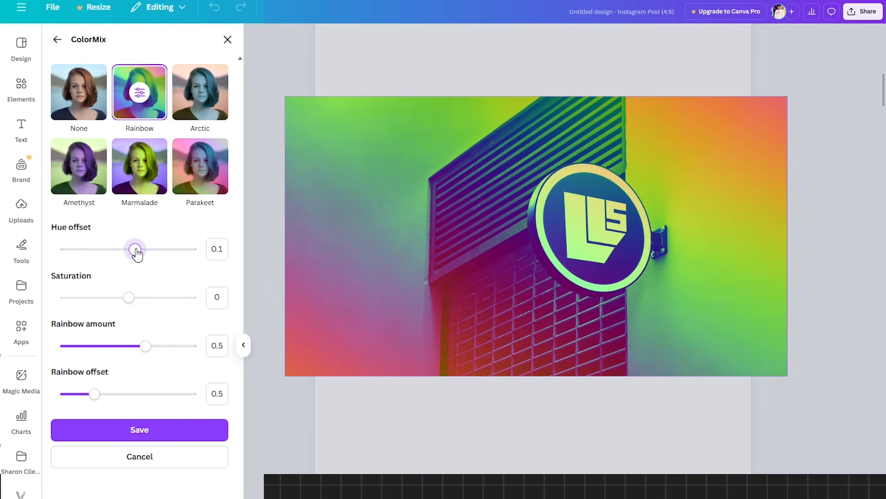
left_click_drag(133, 299, 109, 308)
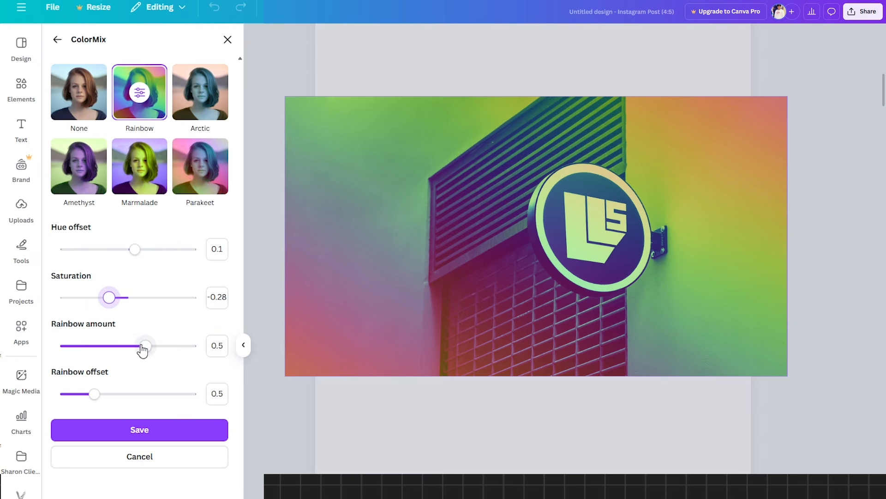
left_click_drag(145, 346, 105, 361)
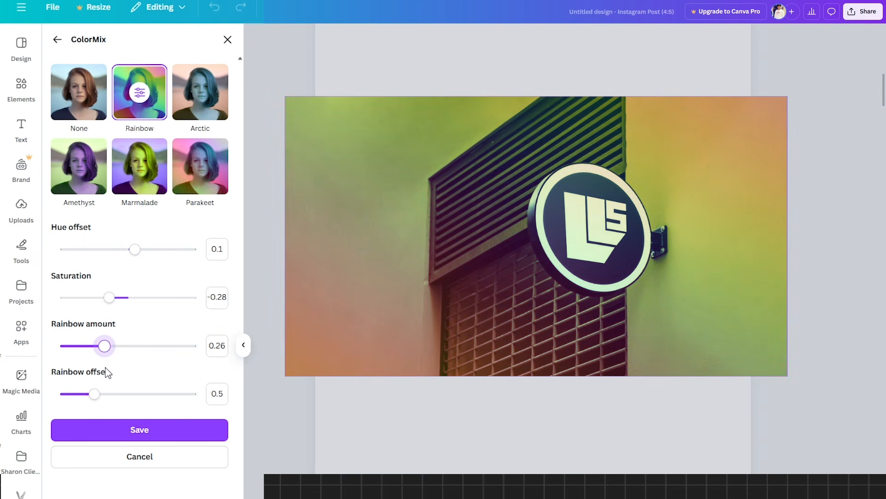
left_click_drag(91, 396, 111, 398)
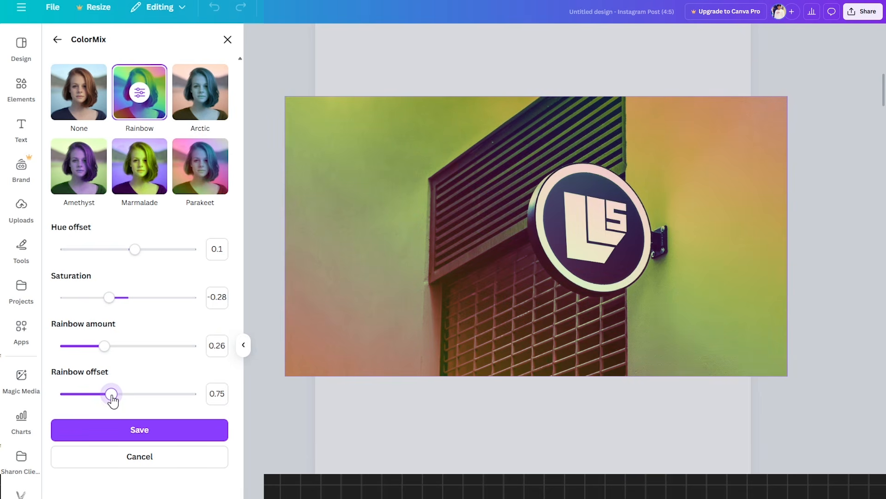
left_click(57, 40)
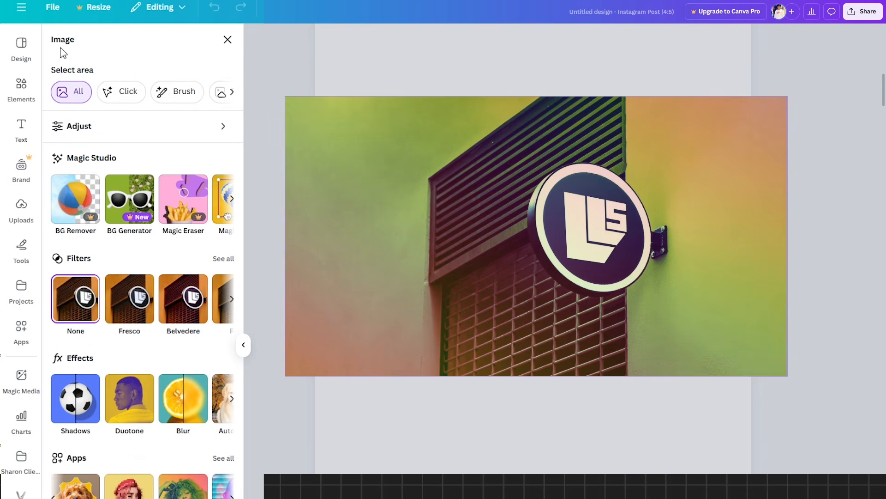
- Apply Trippy's Split style to the sign photo with RGB shift amount 0.04, RGB shift angle 0.11 and jitter 0.16, and save it
scroll(217, 367, "down", 3)
left_click(231, 390)
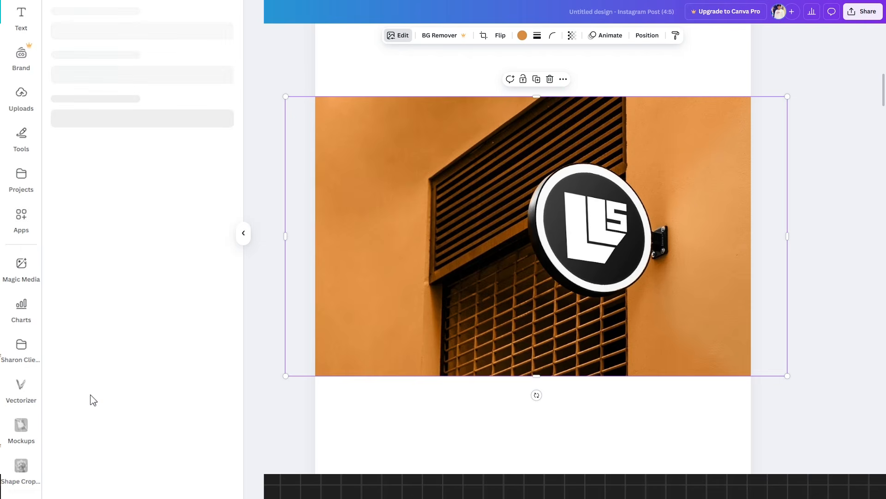
left_click(182, 93)
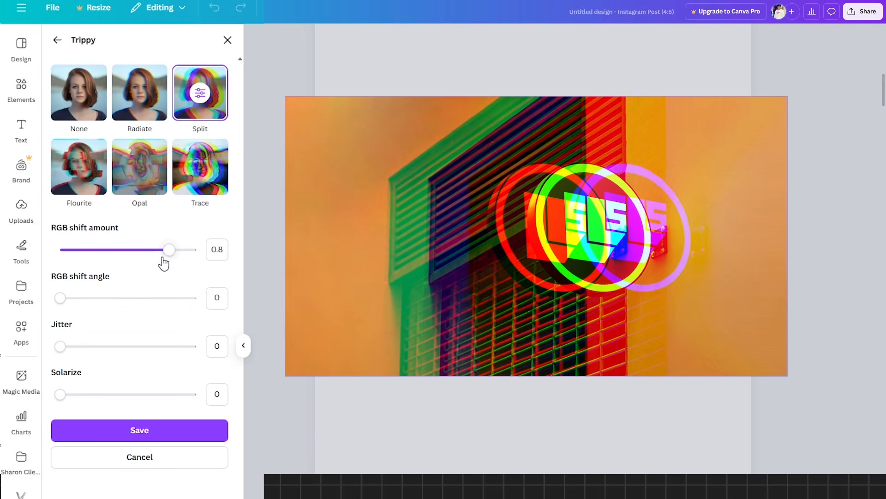
left_click_drag(168, 252, 66, 255)
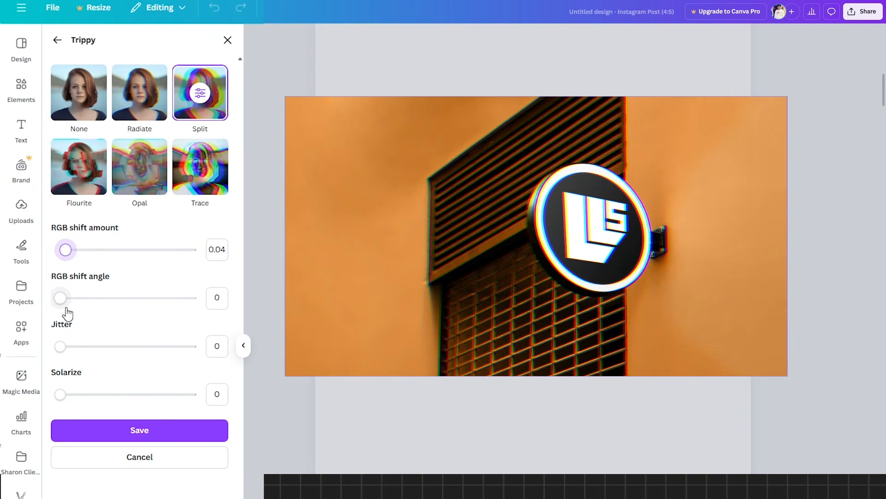
left_click_drag(60, 297, 75, 299)
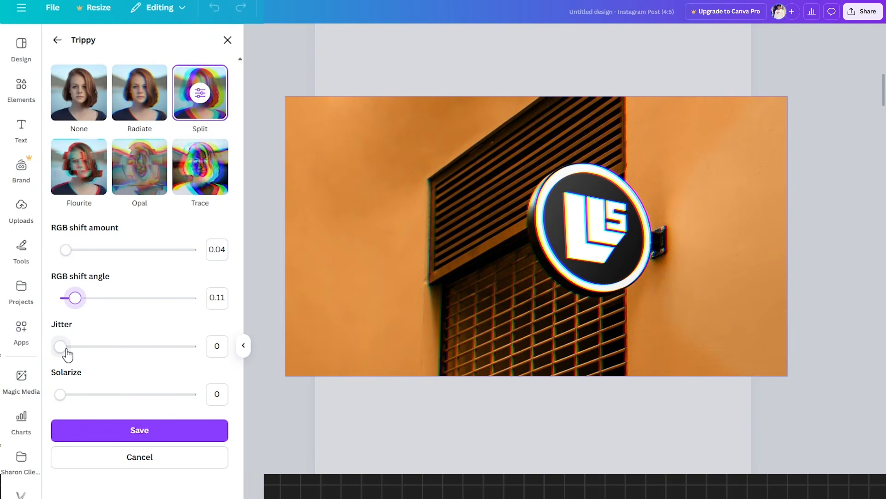
left_click_drag(68, 354, 83, 354)
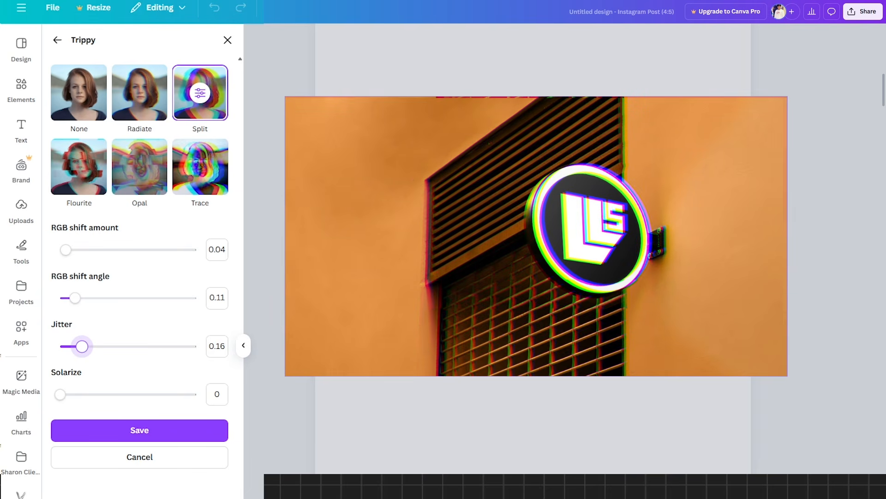
left_click(139, 431)
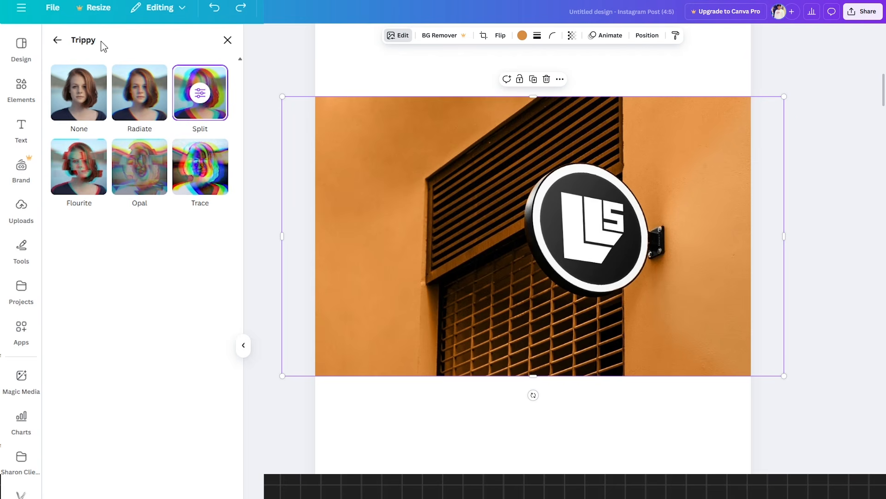
- Try the BadTV app's Retro and Tube styles on the sign photo, and reduce Tube's thick distort
left_click(57, 40)
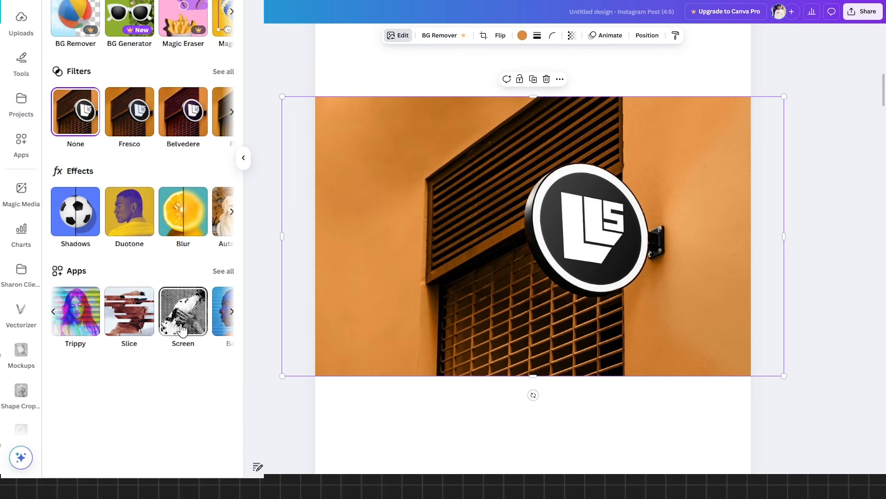
left_click(232, 317)
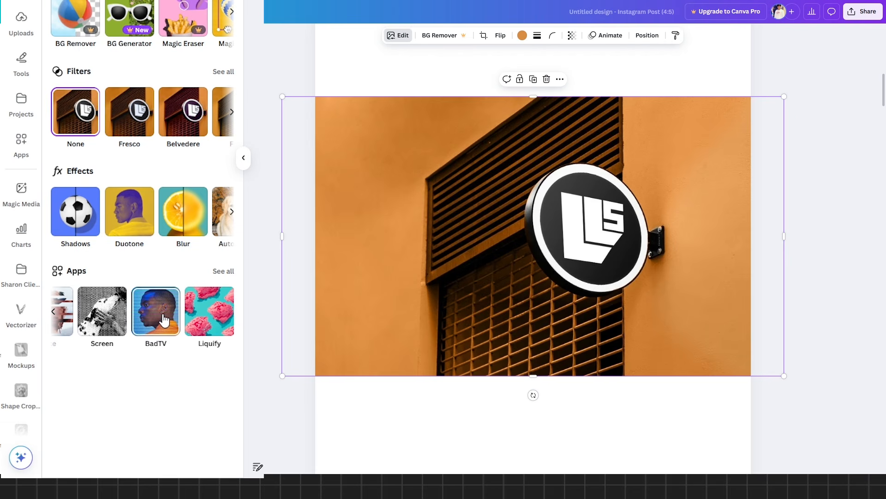
left_click(182, 318)
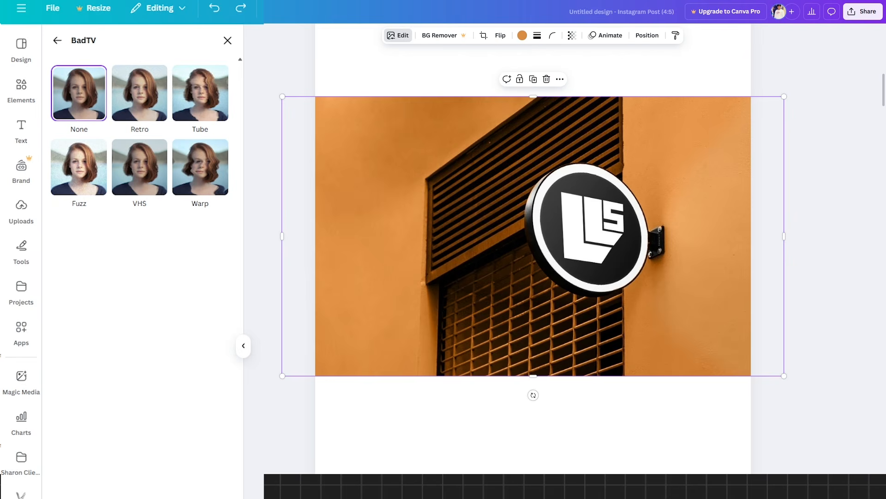
left_click(139, 93)
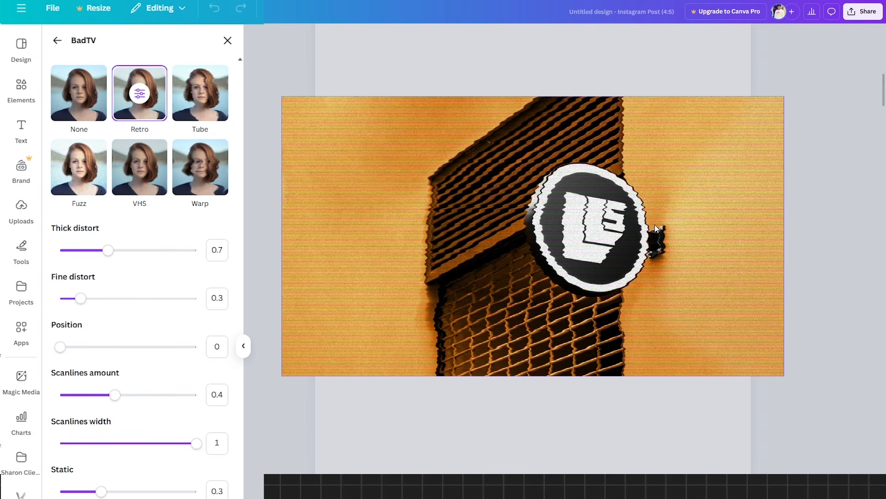
left_click(200, 106)
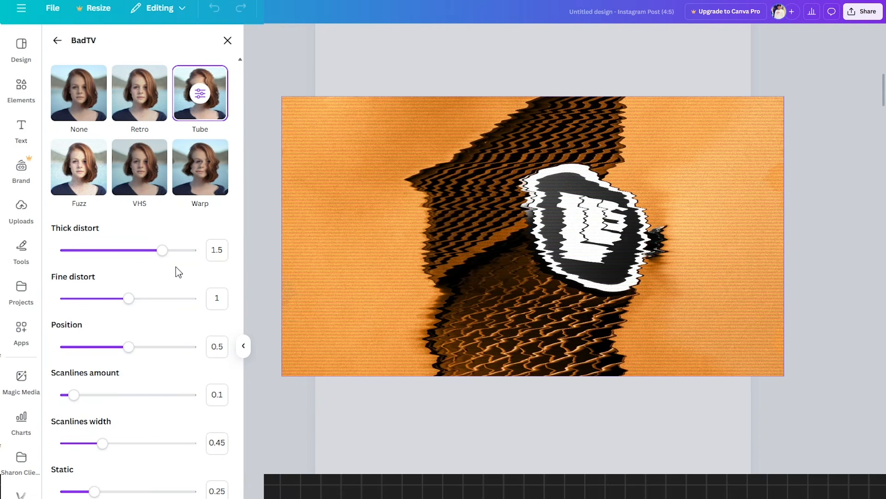
left_click_drag(161, 250, 138, 249)
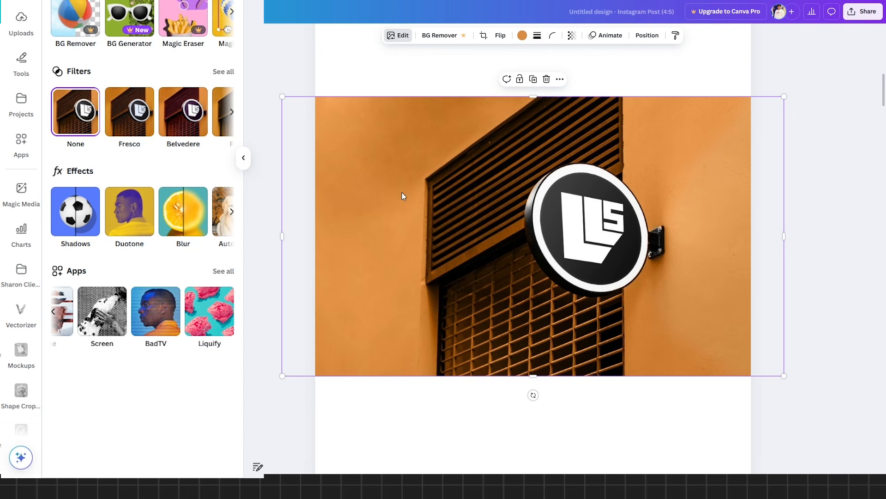
- Try Liquify's Melt style on the sign photo with a reduced melt amount, and leave the app without saving
left_click(221, 320)
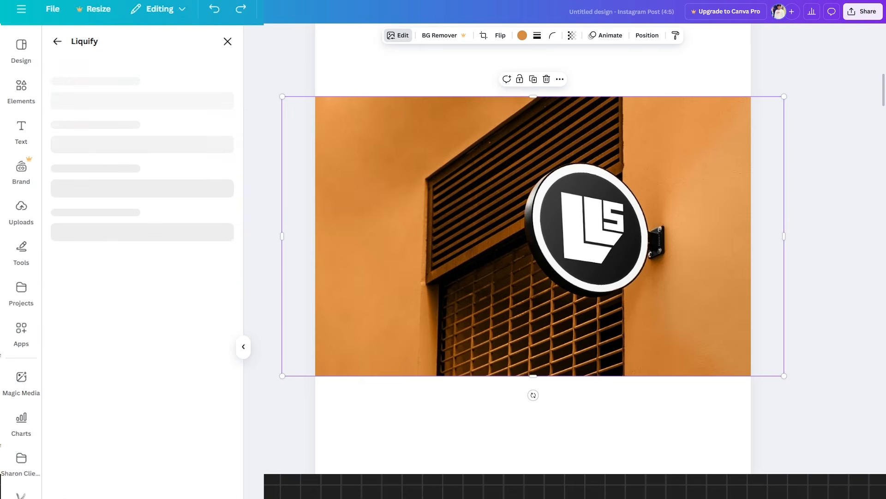
left_click(141, 111)
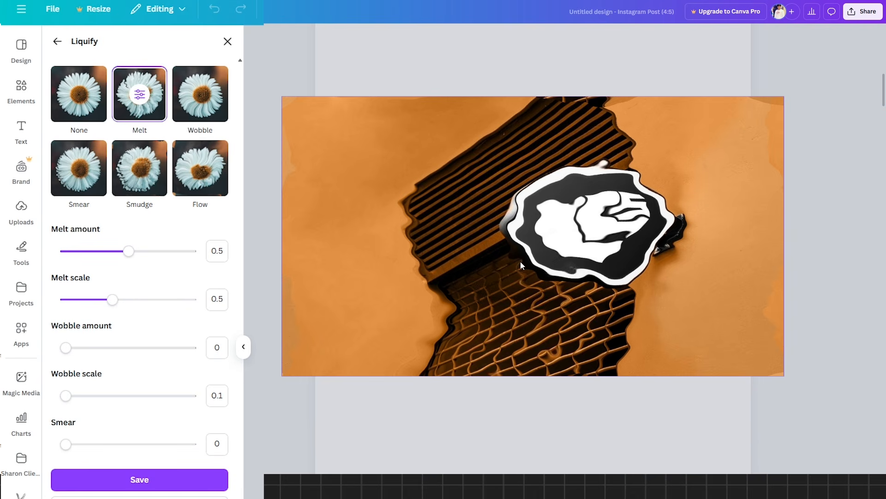
left_click_drag(128, 251, 86, 258)
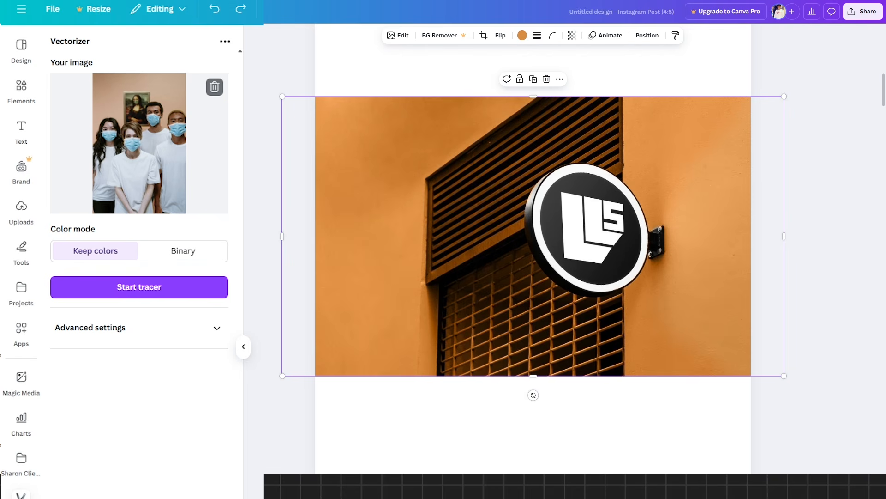
key("Escape")
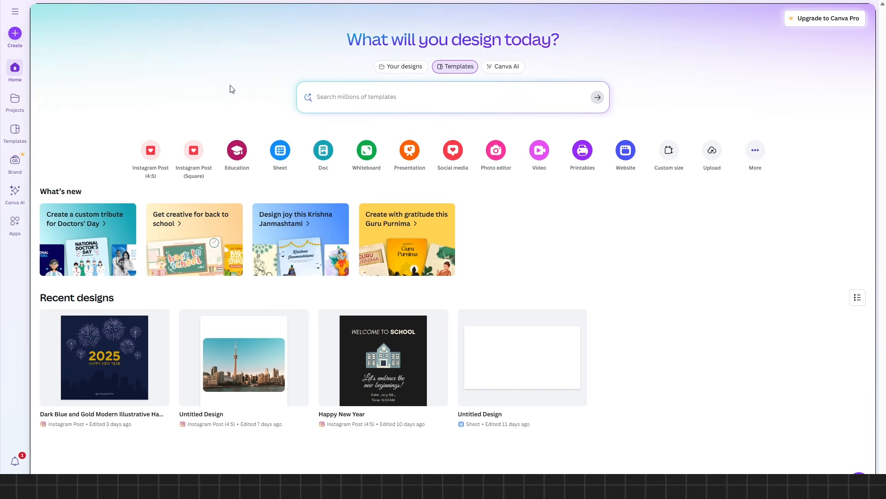
- Create a new Instagram Post (Square) design and set its page background to solid black
left_click(194, 153)
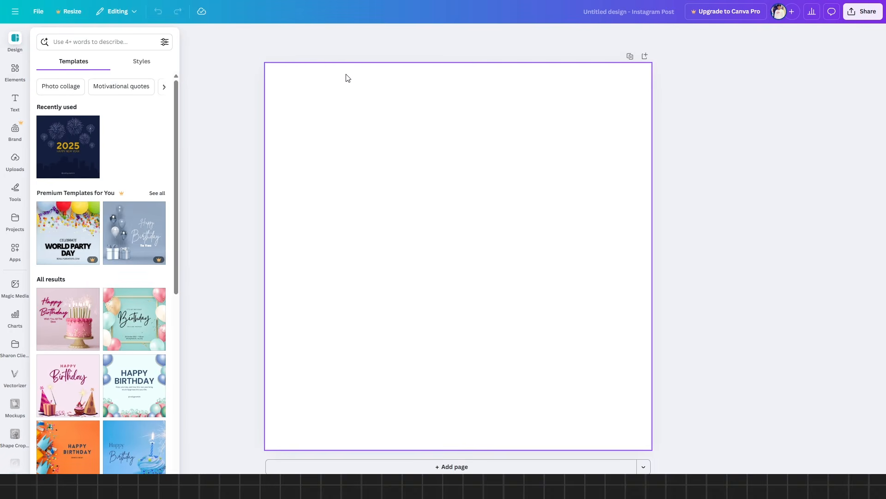
left_click(349, 96)
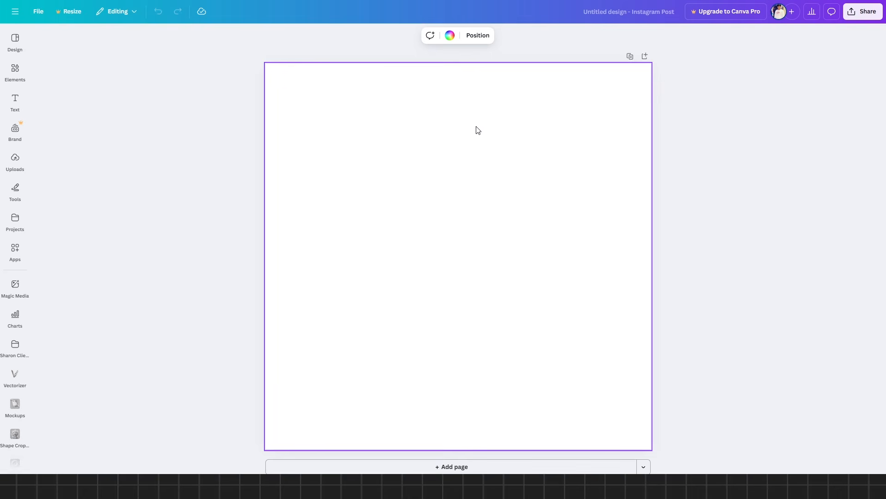
left_click(449, 37)
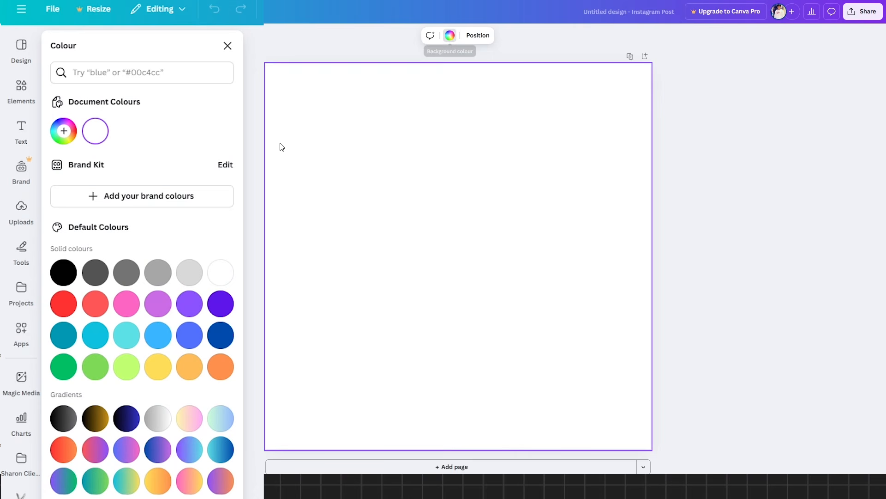
left_click(55, 277)
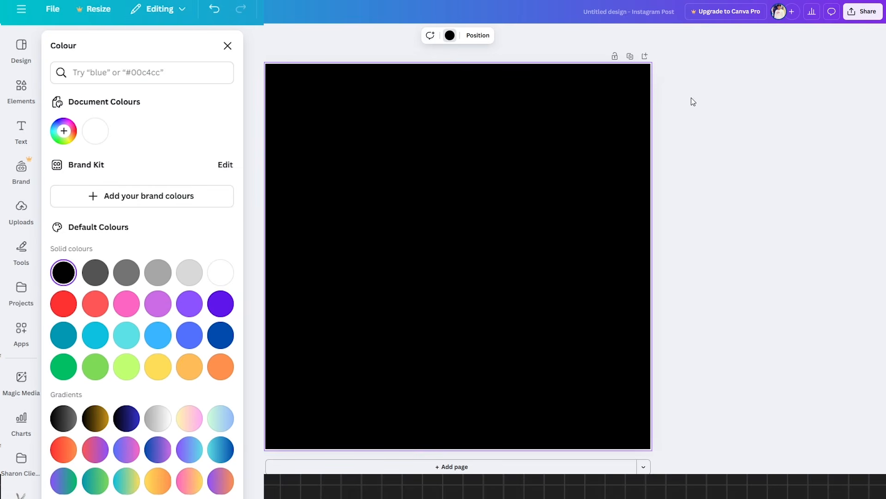
left_click(606, 143)
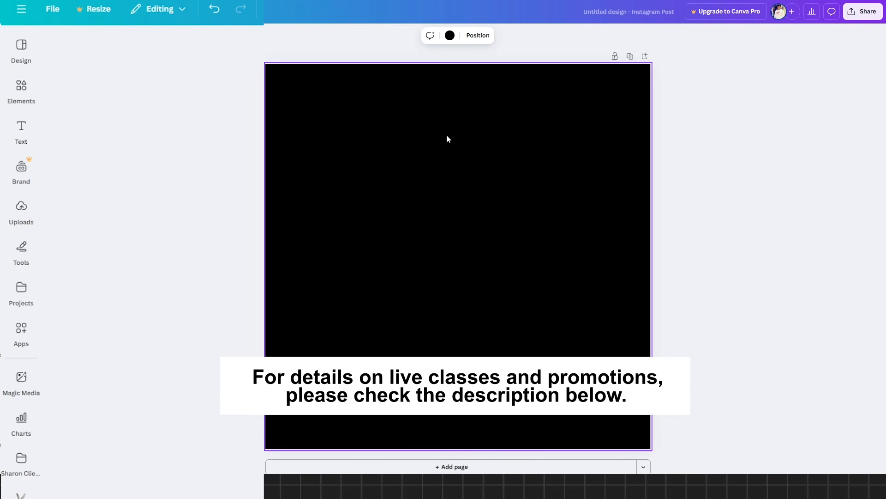
- Add a heading to the black page and replace its placeholder text with "BURGER"
left_click(21, 134)
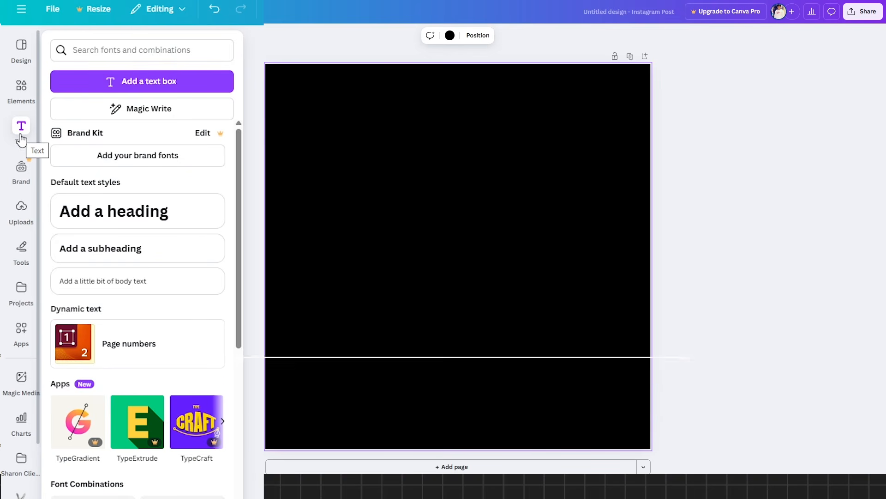
left_click(139, 224)
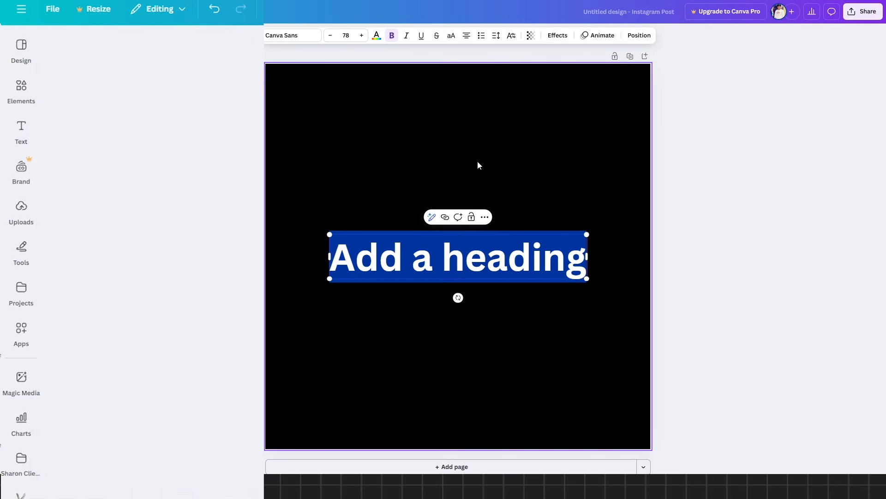
triple_click(495, 259)
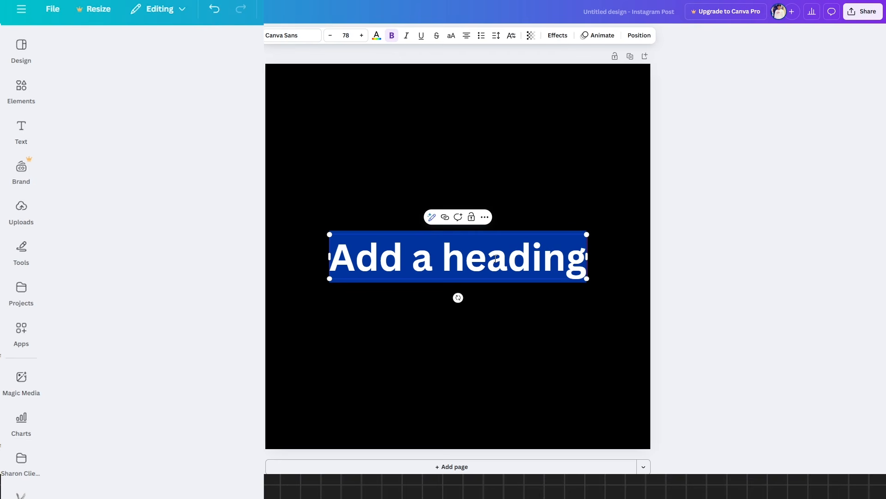
type("BU")
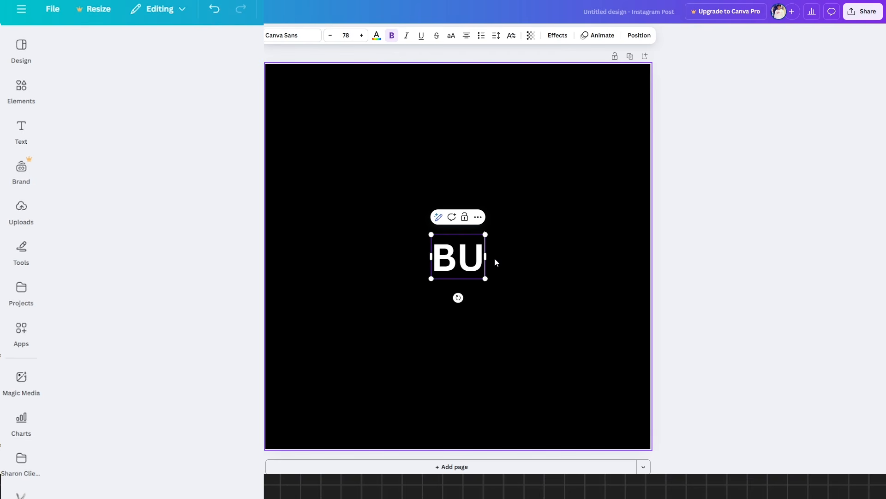
type("RGER")
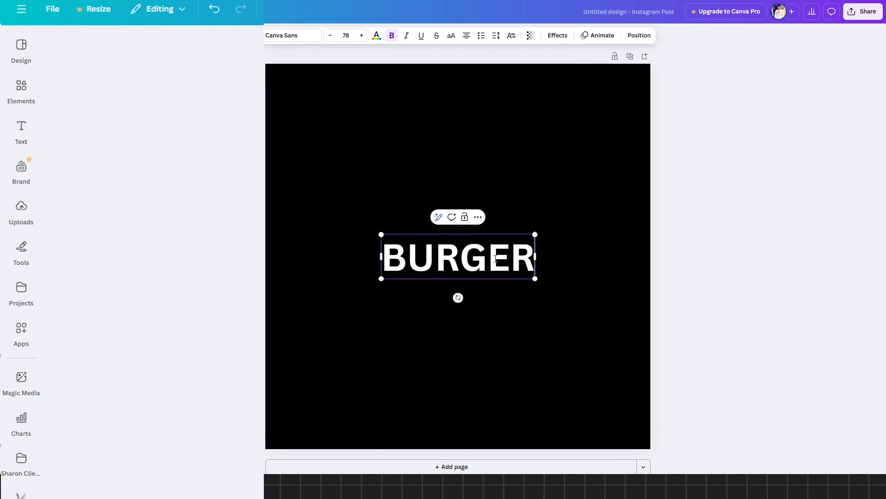
- Increase the font size of the BURGER heading to 90
double_click(495, 259)
left_click(362, 35)
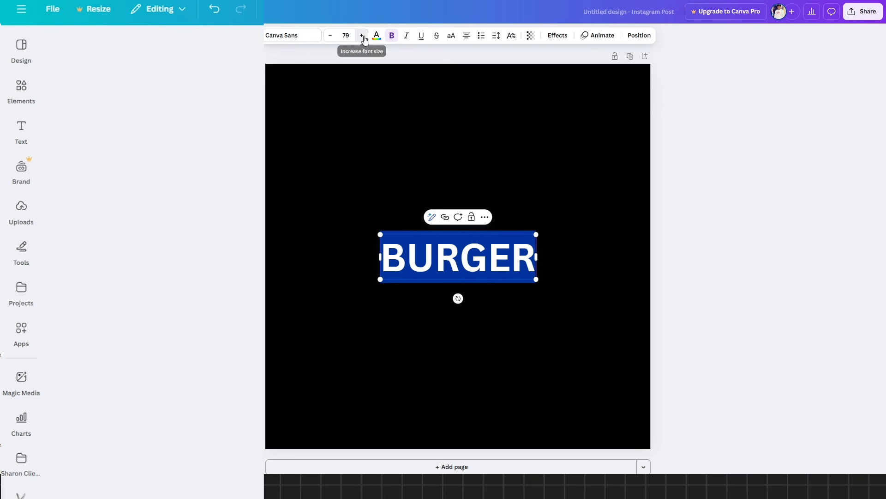
left_click(362, 36)
left_click(362, 35)
left_click(362, 36)
left_click(362, 35)
left_click(362, 35)
left_click(362, 35)
left_click(362, 36)
left_click(362, 36)
left_click(362, 35)
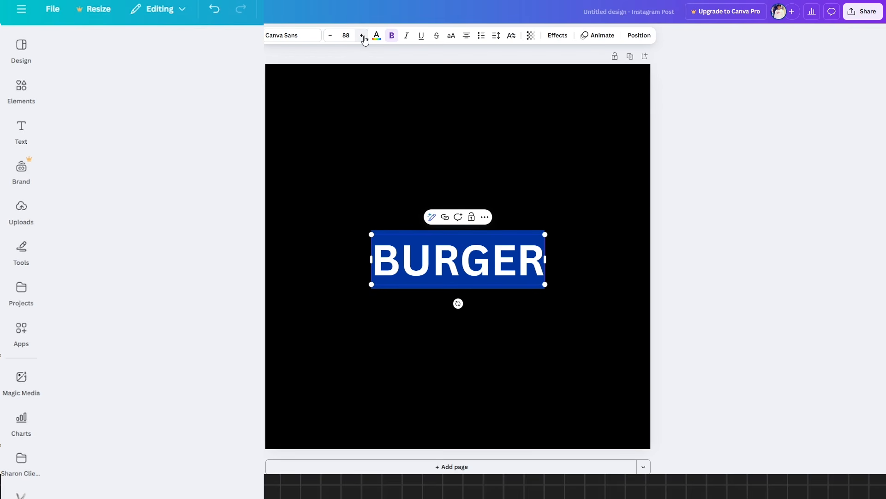
left_click(362, 35)
left_click(362, 35)
left_click(533, 206)
- Move the BURGER heading up to the upper part of the page, keeping it horizontally centred
left_click_drag(458, 264, 458, 176)
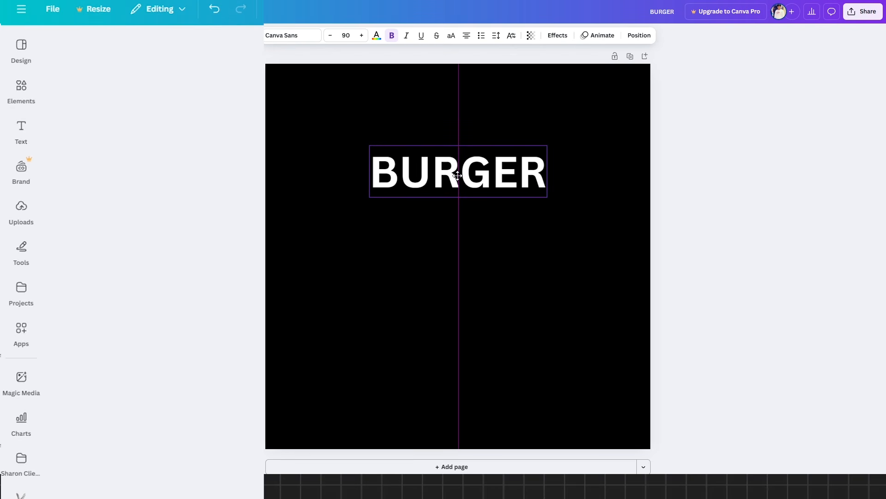
left_click_drag(458, 175, 458, 151)
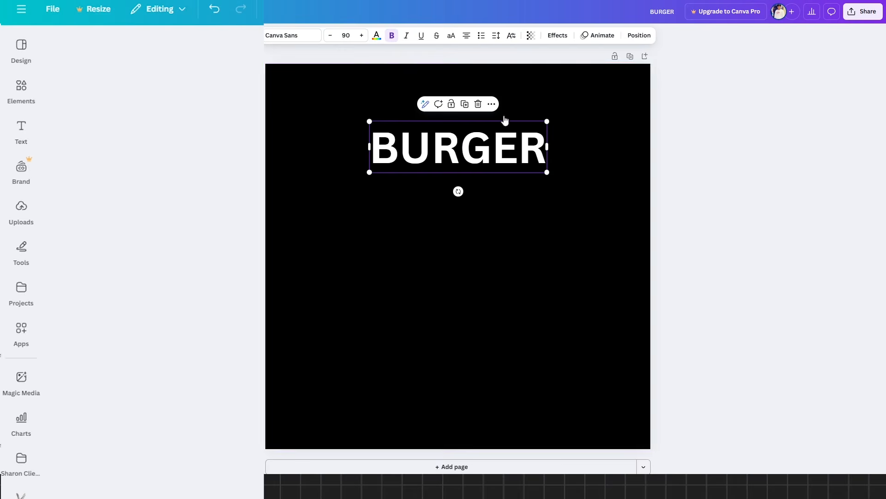
left_click(517, 215)
- Add a default subheading text box to the page below the BURGER heading
left_click(19, 129)
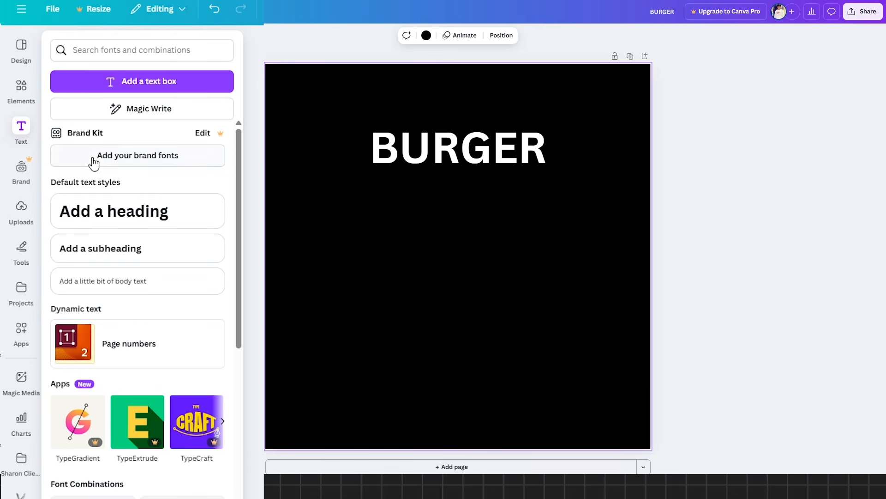
left_click(134, 257)
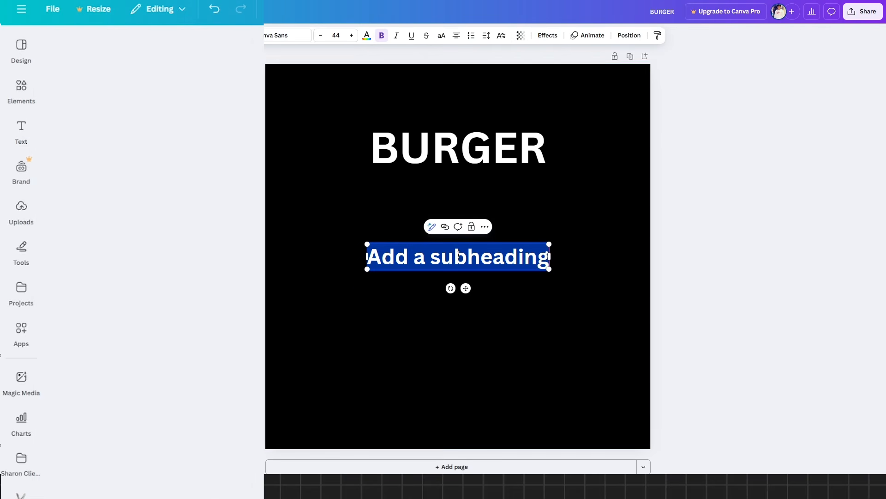
- Replace the placeholder subheading text with "YOUR DREAM"
type("Your")
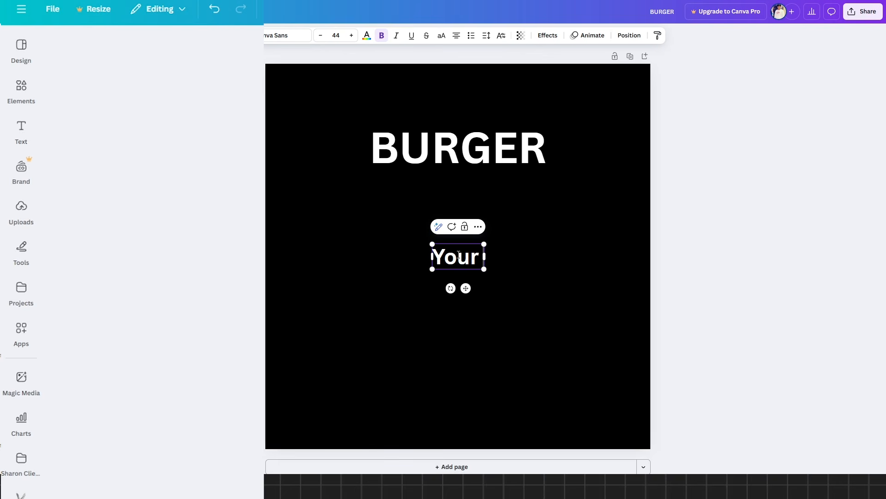
double_click(459, 252)
type("YOUR DREAM")
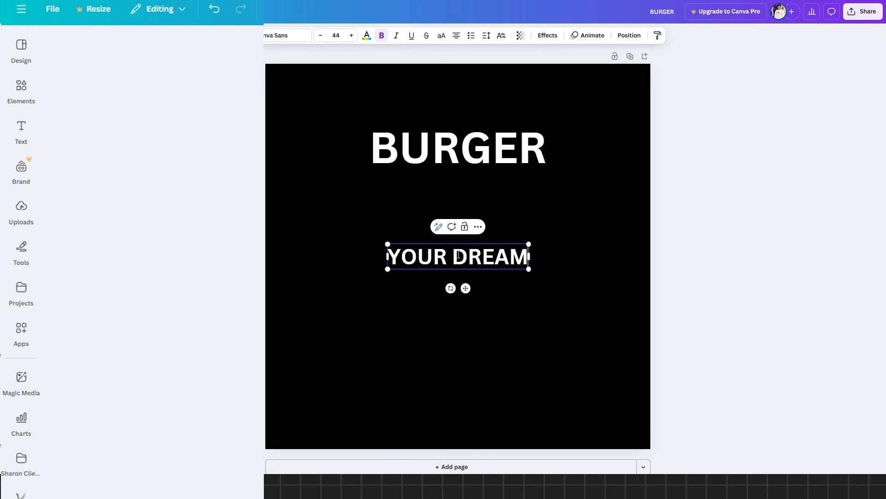
- Remove the bold from the "YOUR DREAM" text and set its font size to 30
triple_click(459, 256)
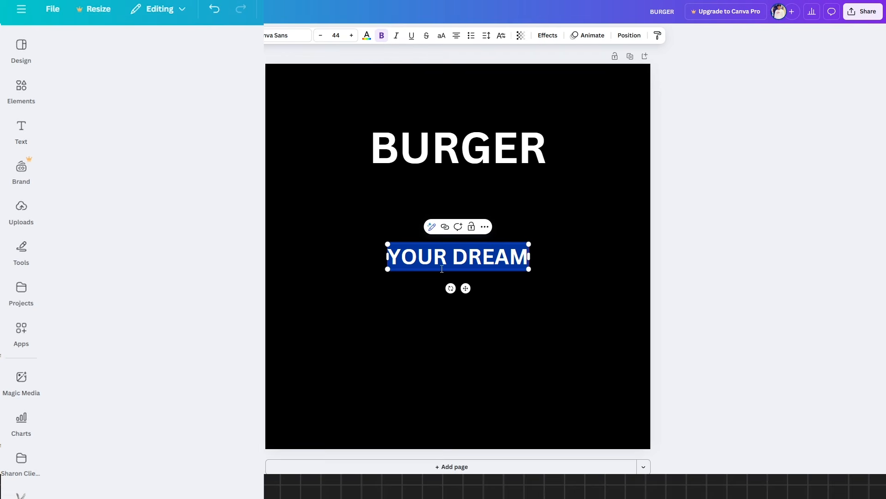
left_click(382, 35)
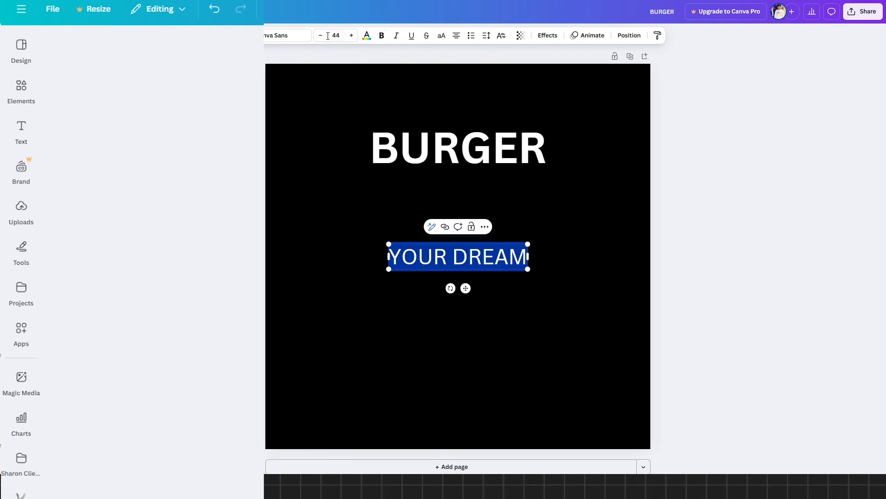
left_click(336, 36)
type("30")
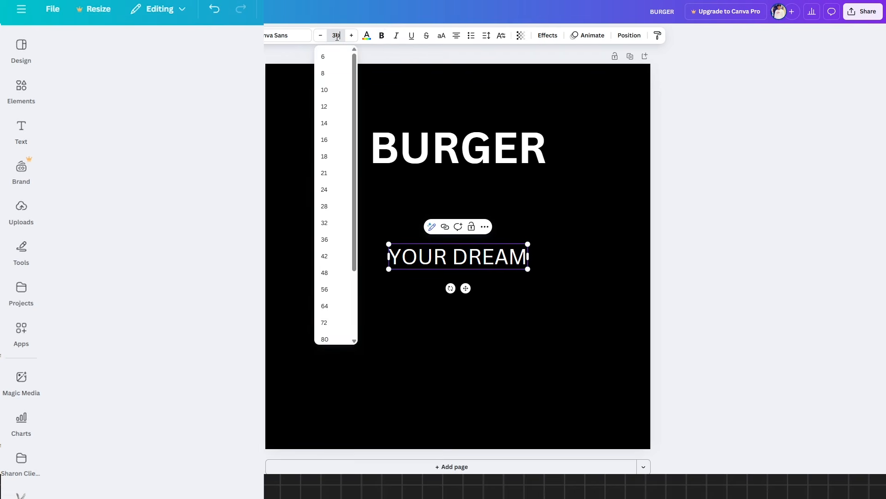
key("Return")
- Move the "YOUR DREAM" text directly above the BURGER heading, centred on it
left_click_drag(465, 279, 489, 152)
left_click(529, 245)
left_click(470, 152)
left_click(483, 120, "shift")
left_click(508, 220)
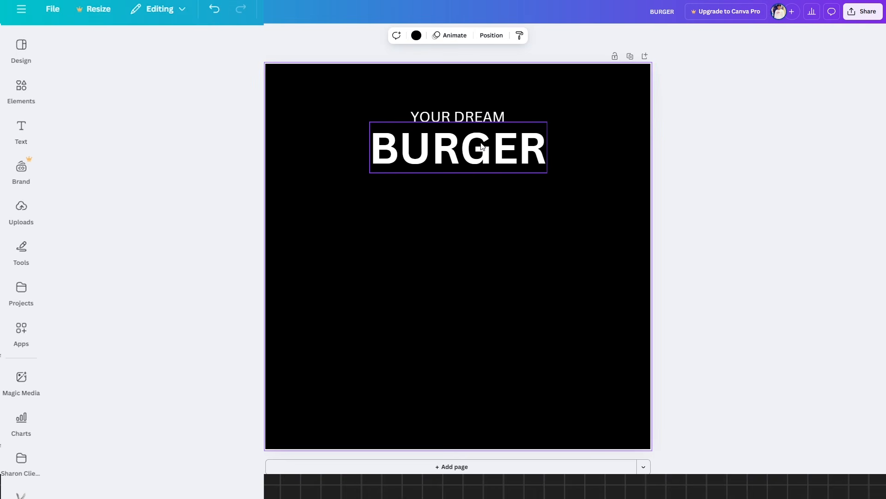
left_click(469, 120)
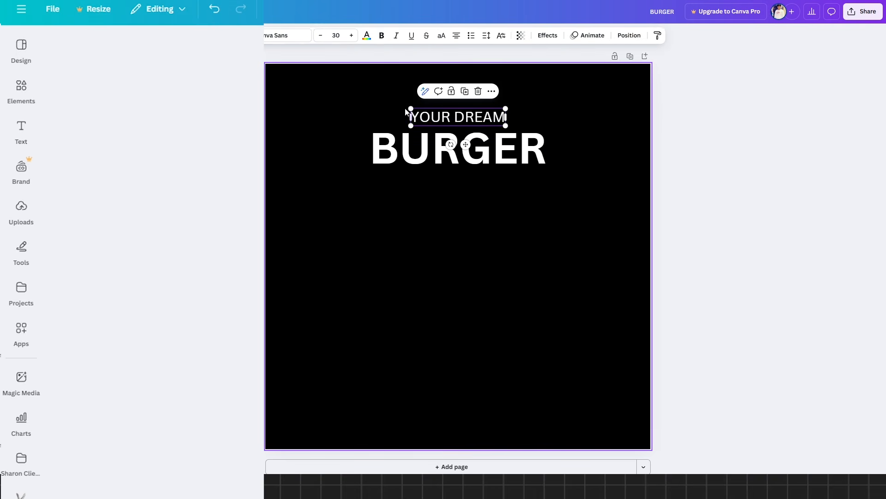
left_click(475, 231)
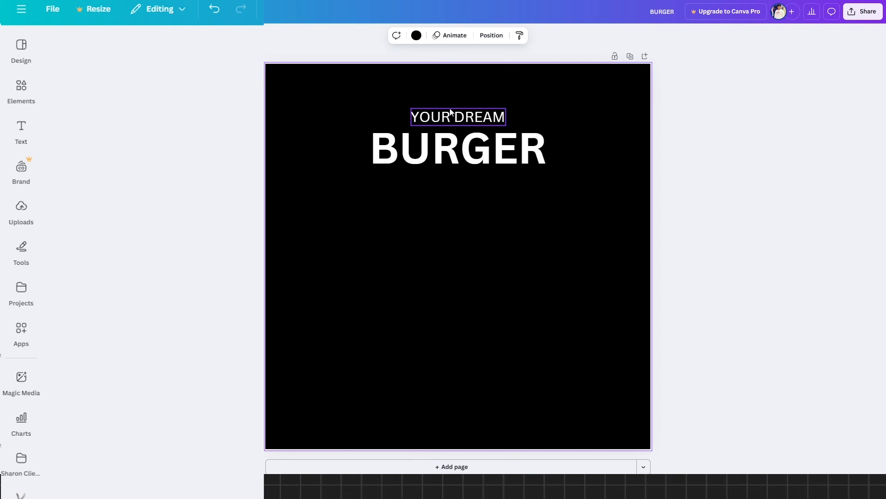
left_click(496, 117)
left_click(20, 92)
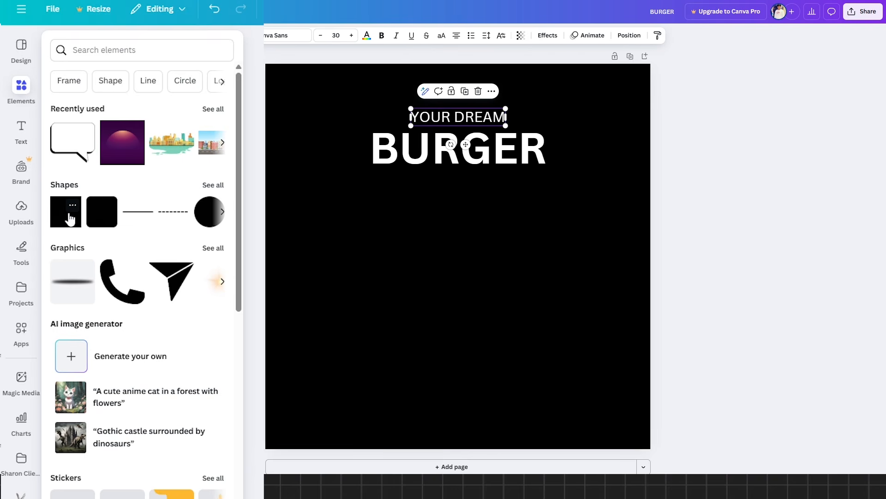
left_click(469, 119)
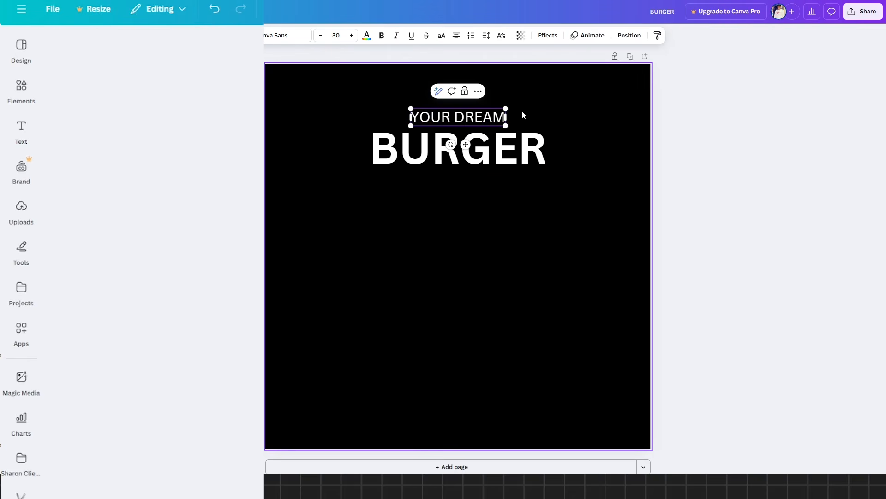
left_click(510, 235)
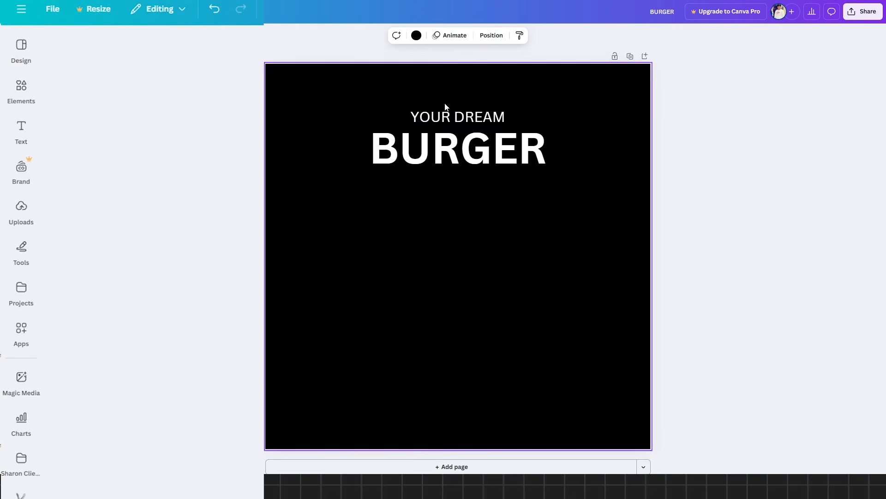
- Apply the Background text effect to "YOUR DREAM" and make the background solid red
left_click(449, 119)
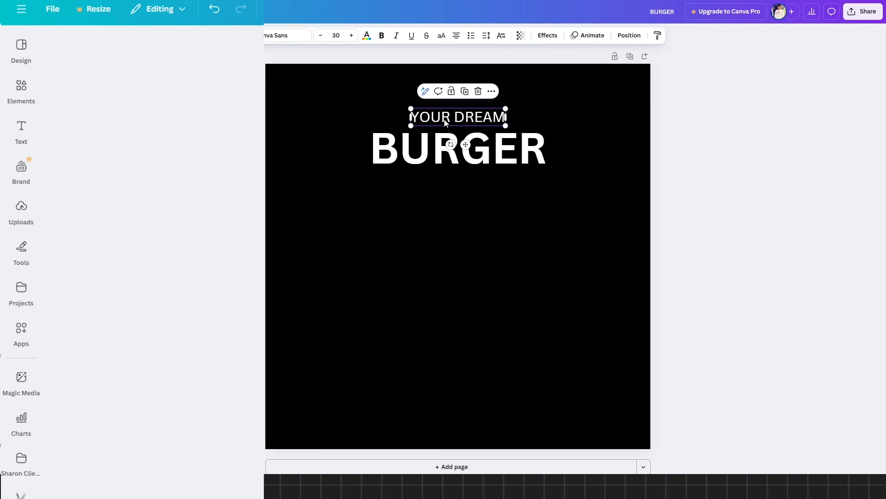
left_click(550, 36)
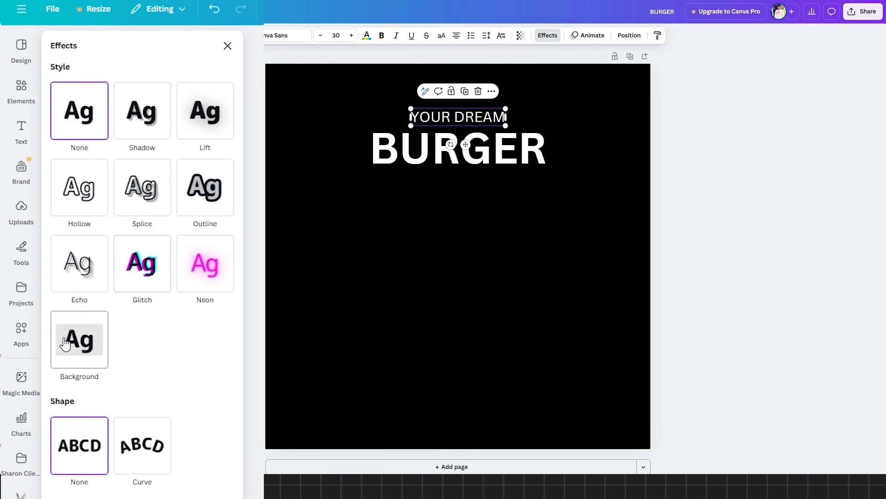
left_click(96, 349)
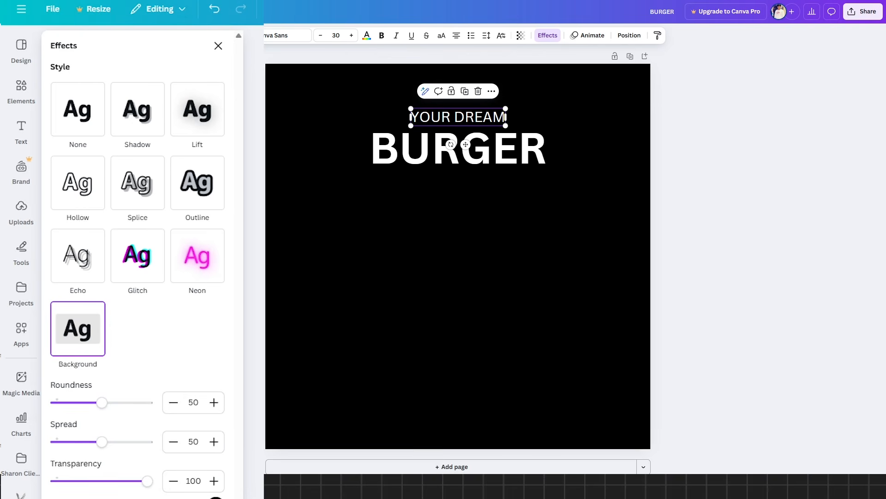
left_click(216, 497)
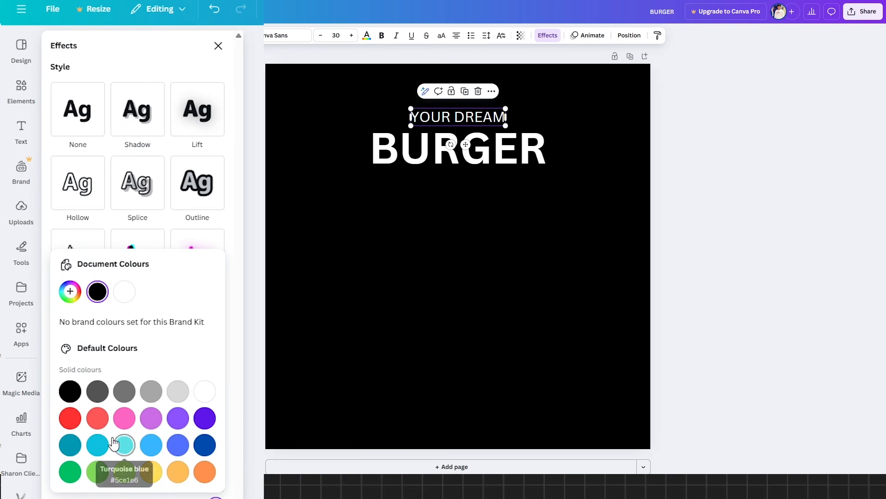
left_click(70, 418)
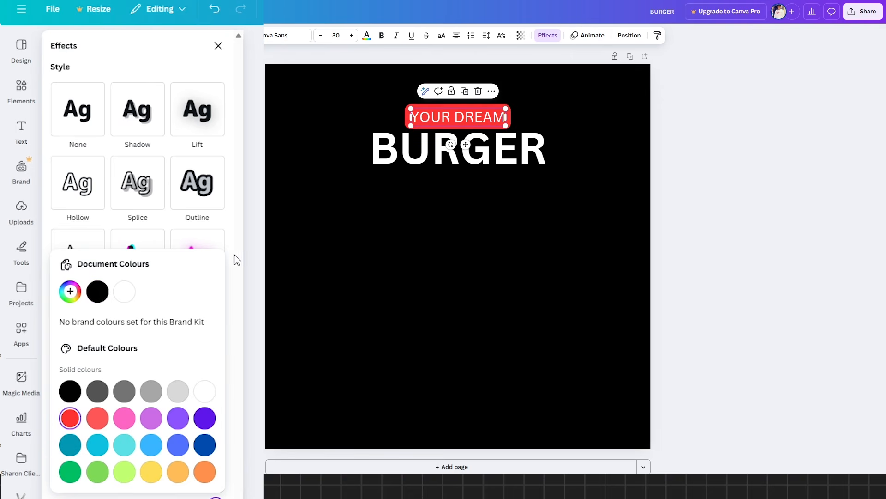
left_click(552, 109)
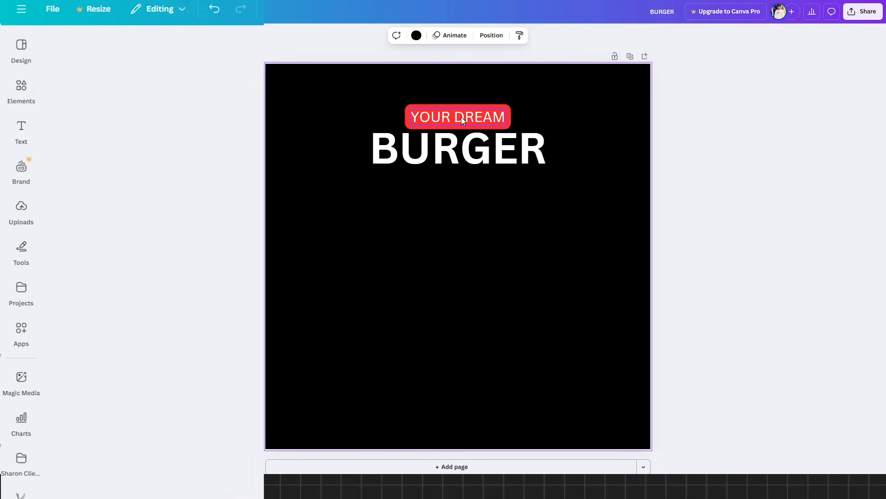
- Replace the red label's text with "I AM", and change it back to "YOUR DREAM"
double_click(487, 115)
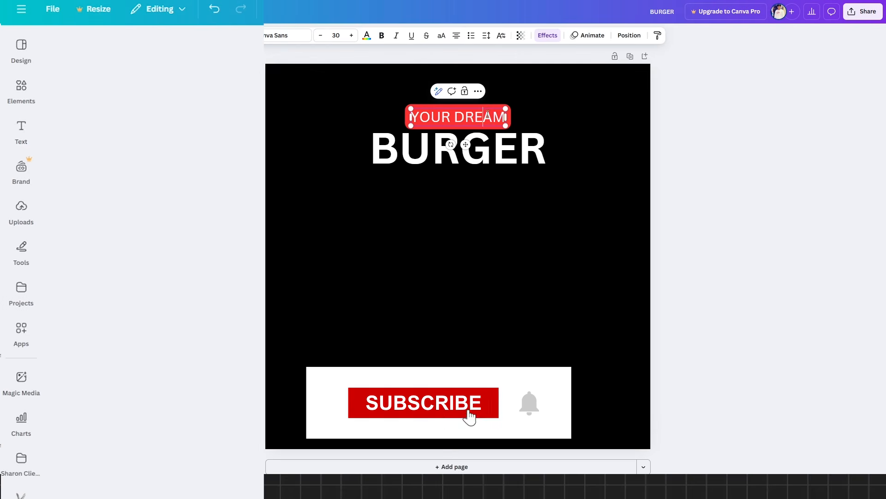
key("ctrl+a")
key("BackSpace")
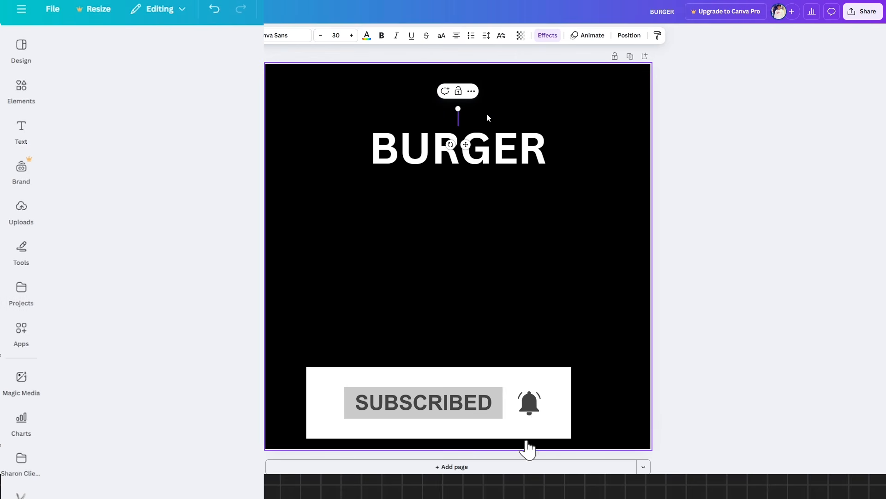
type("I AM")
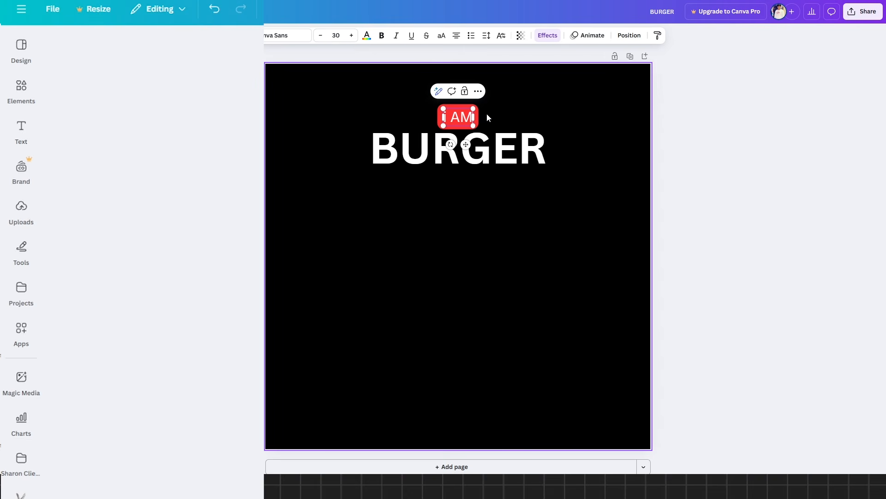
key("ctrl+a")
key("BackSpace")
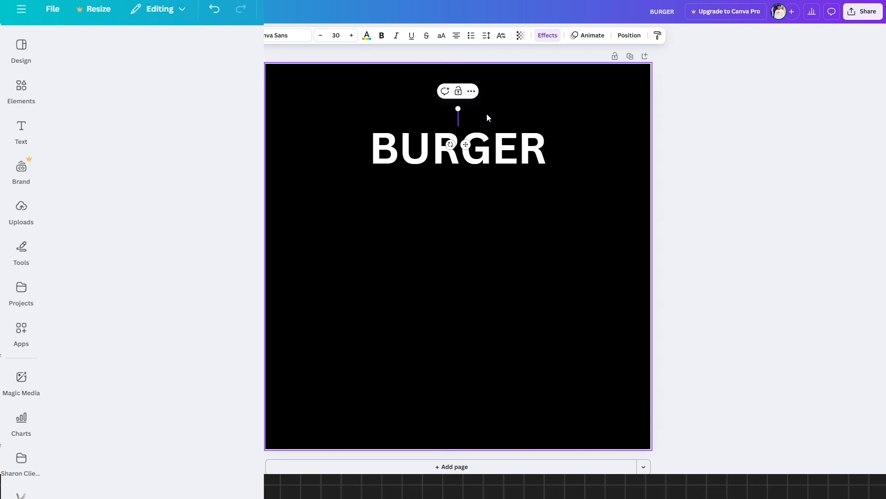
type("YOUR DREAM")
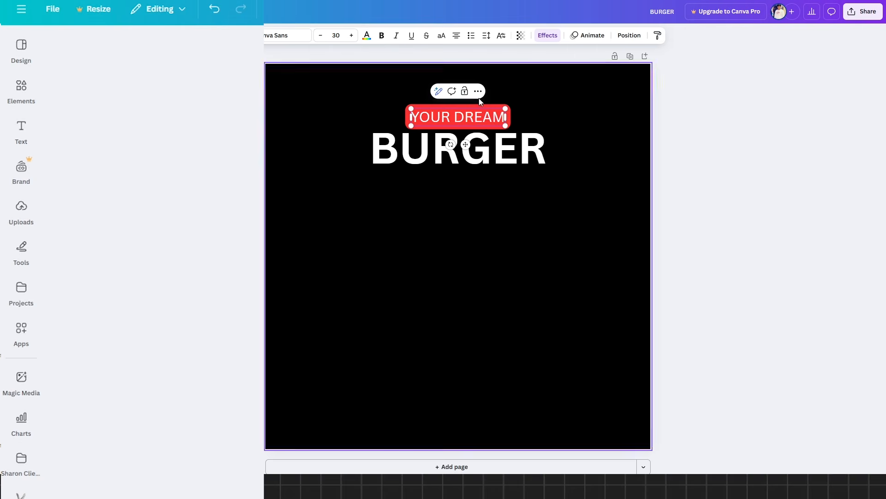
- Examine the roundness, spread and transparency settings of the "YOUR DREAM" label's background effect
left_click(547, 36)
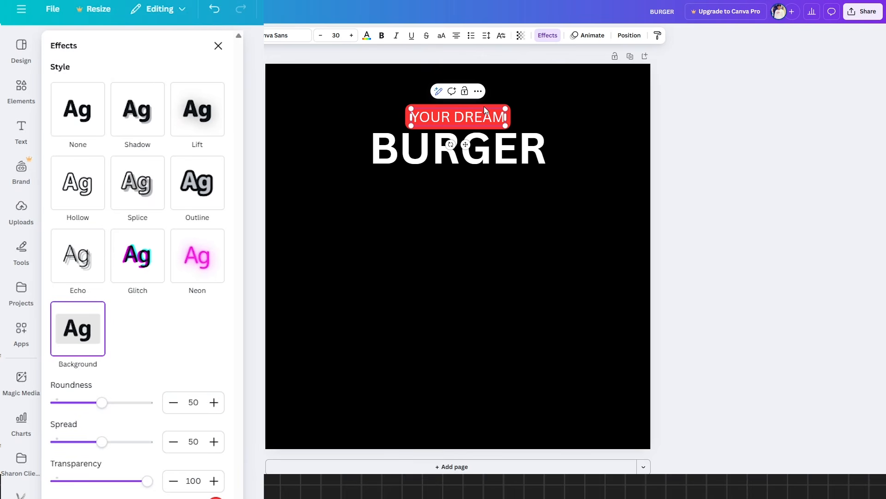
scroll(431, 107, "up", 3)
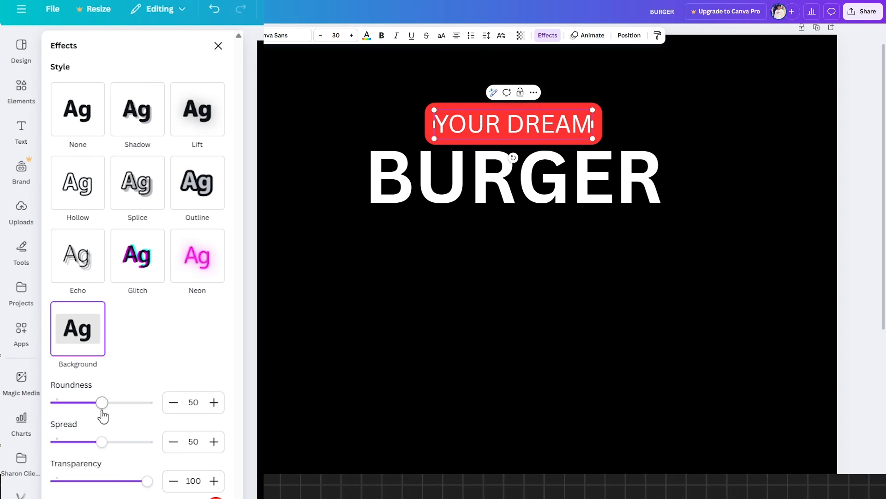
mouse_move(102, 403)
left_mouse_down()
mouse_move(141, 403)
mouse_move(55, 403)
mouse_move(102, 403)
left_mouse_up()
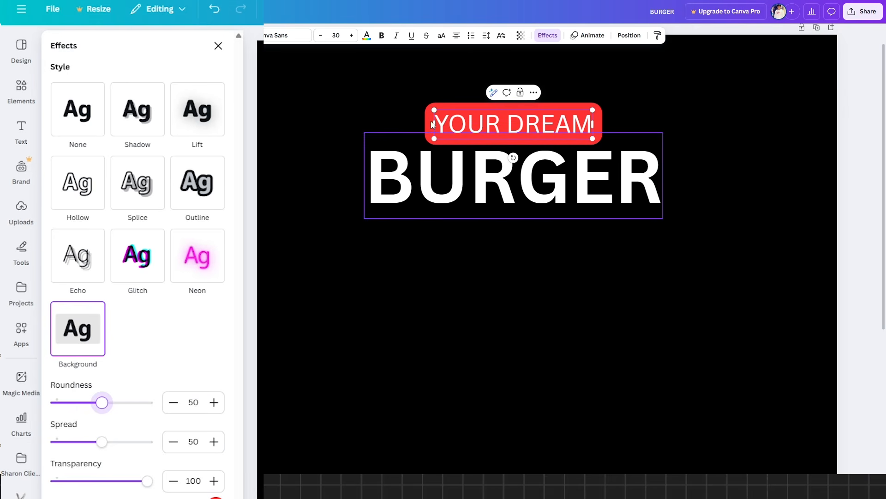
mouse_move(106, 447)
left_mouse_down()
mouse_move(141, 449)
mouse_move(103, 455)
left_mouse_up()
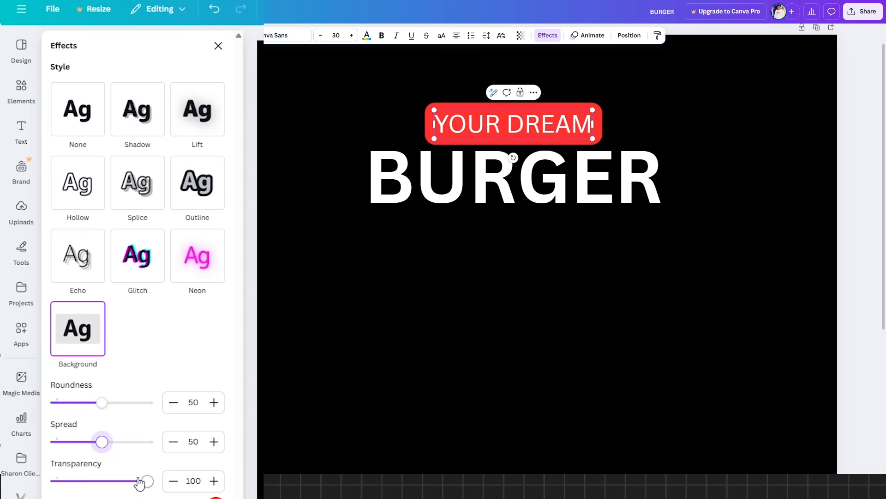
mouse_move(146, 483)
left_mouse_down()
mouse_move(101, 489)
mouse_move(162, 486)
left_mouse_up()
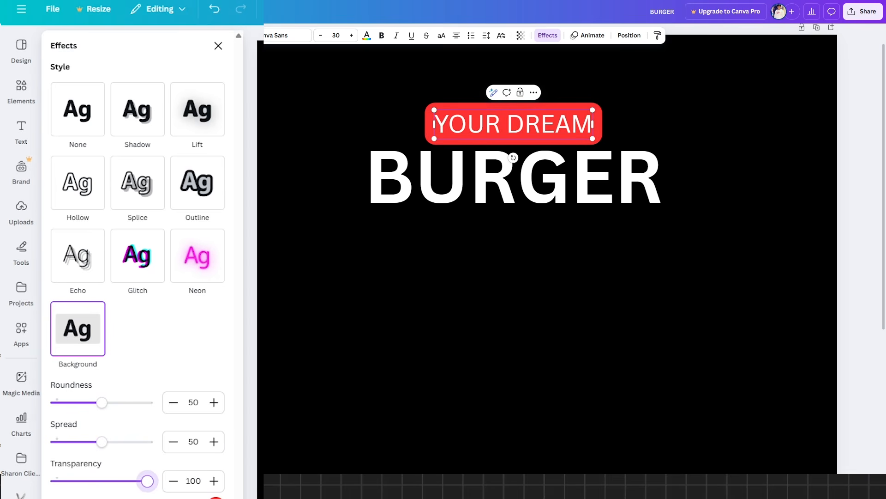
left_click(500, 297)
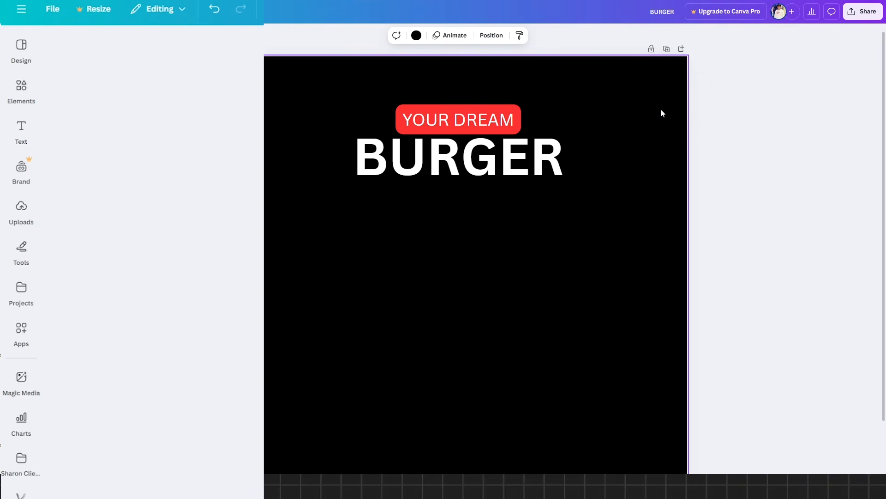
- Shift the BURGER heading slightly down to leave a small gap beneath the red "YOUR DREAM" label
left_click_drag(500, 167, 499, 176)
left_click(544, 106)
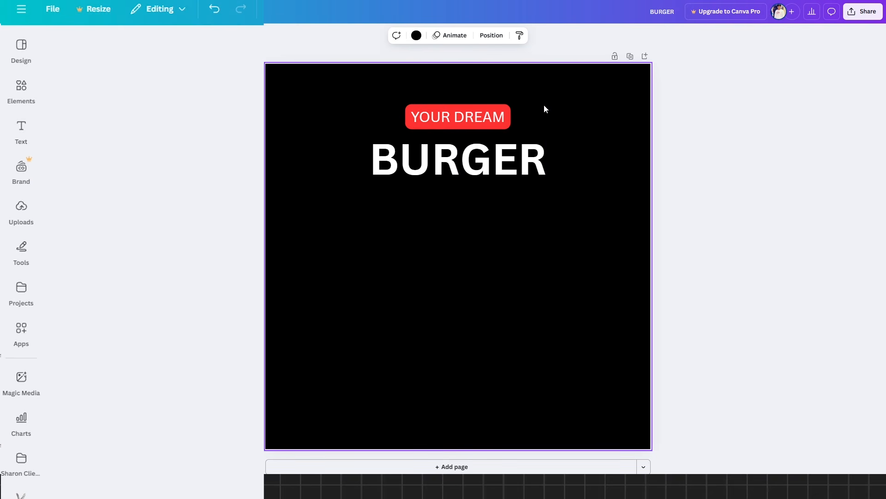
left_click(492, 156)
left_click_drag(491, 156, 491, 149)
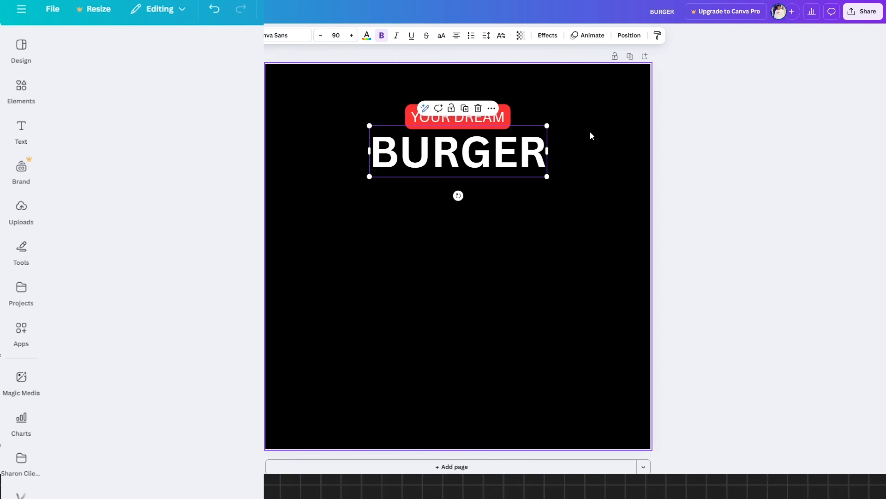
left_click(591, 135)
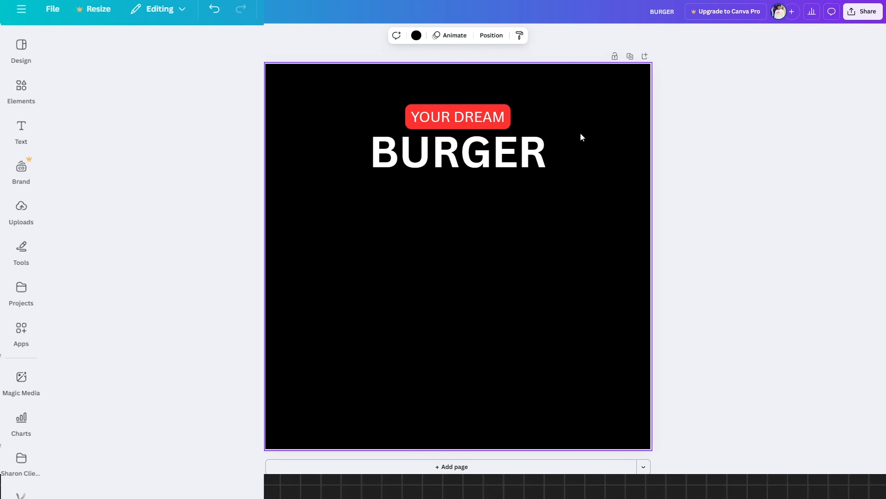
- Search the elements library for "BURGER" and show all matching graphics
left_click(21, 94)
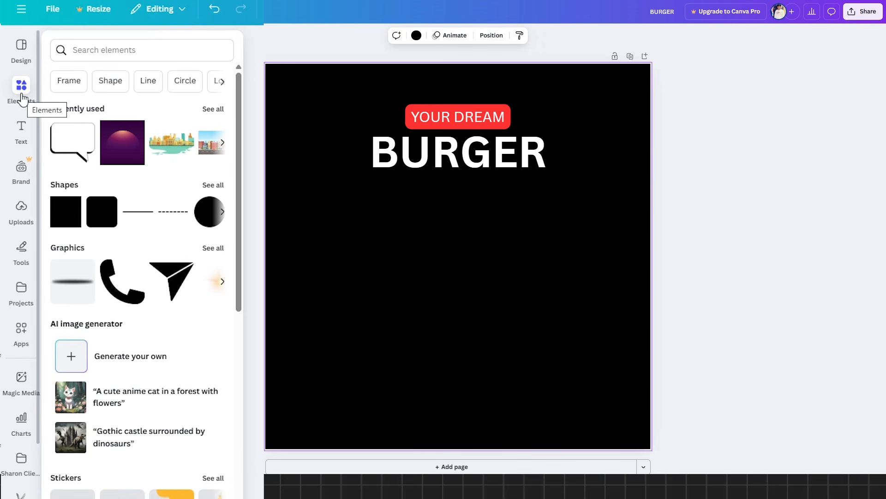
left_click(104, 52)
type("BU")
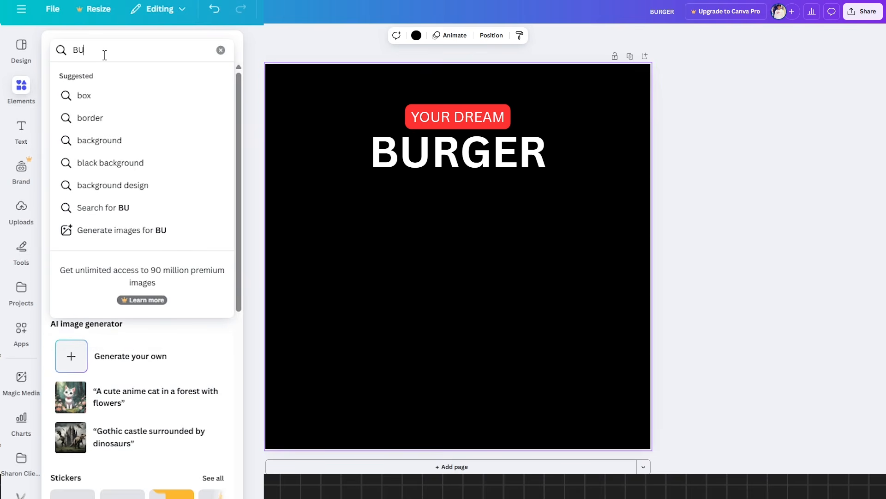
type("RGER")
key("Return")
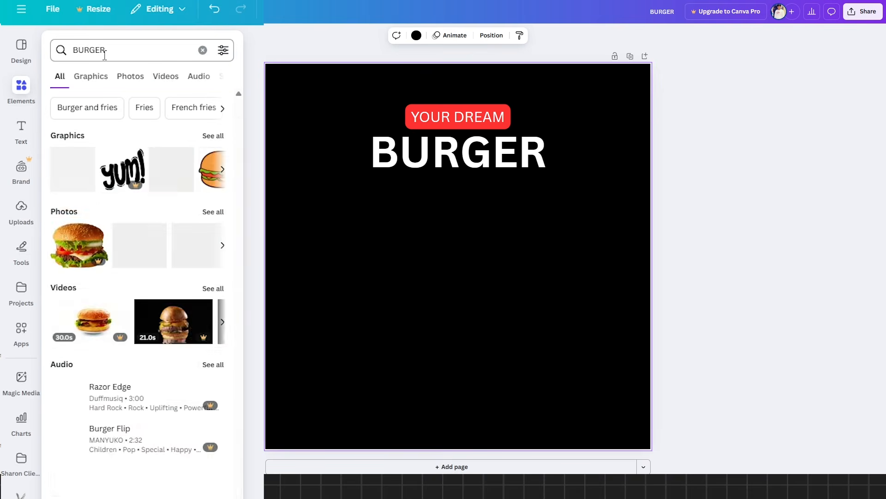
left_click(223, 142)
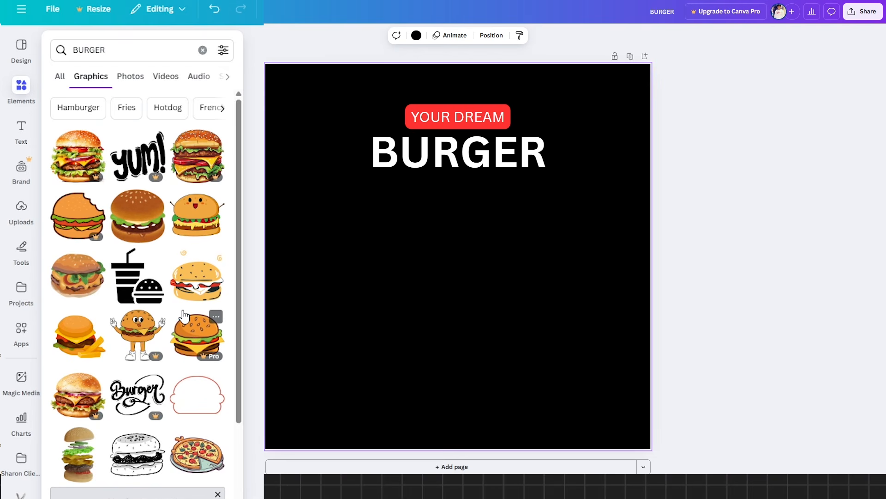
- Place the stacked burger photo with lettuce and white sauce beneath the BURGER heading, scaled down, centred and tilted slightly counter-clockwise
left_click(122, 79)
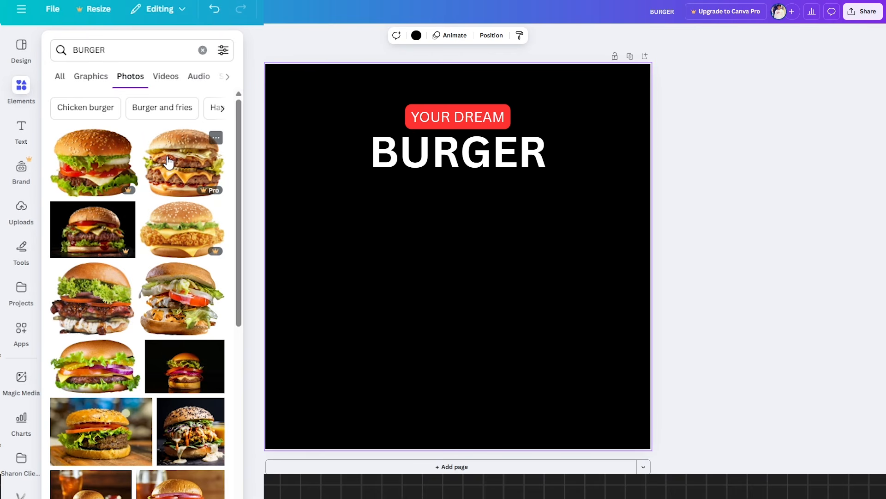
left_click(92, 298)
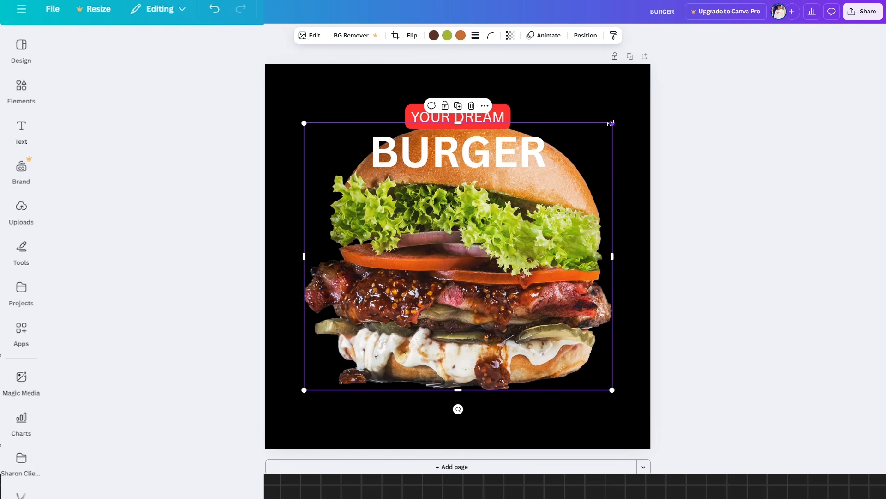
left_click_drag(611, 123, 499, 222)
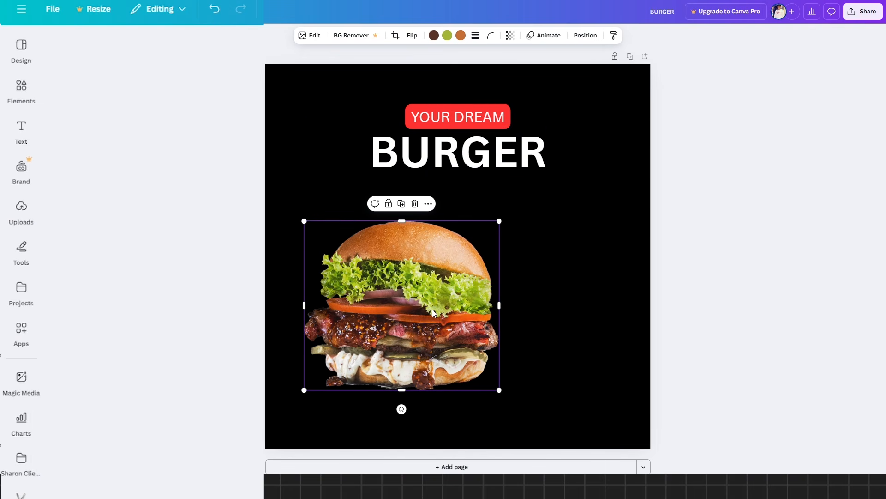
left_click_drag(433, 310, 490, 281)
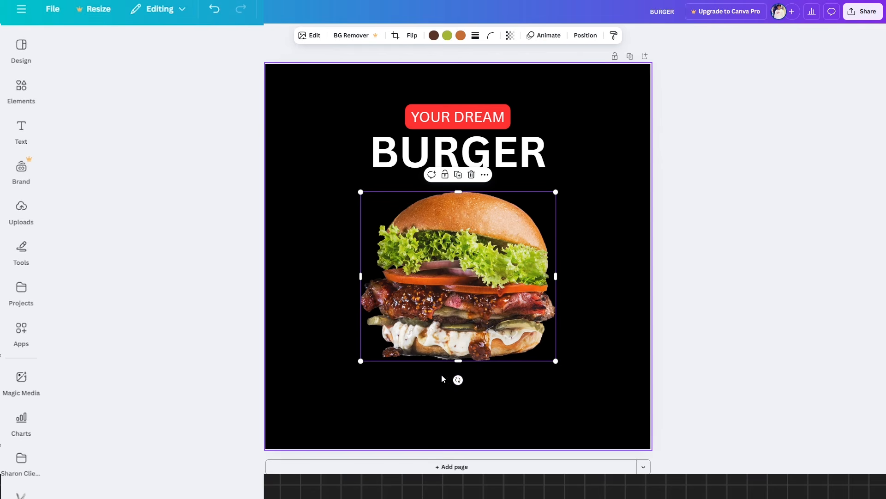
left_click_drag(452, 381, 492, 402)
left_click(686, 268)
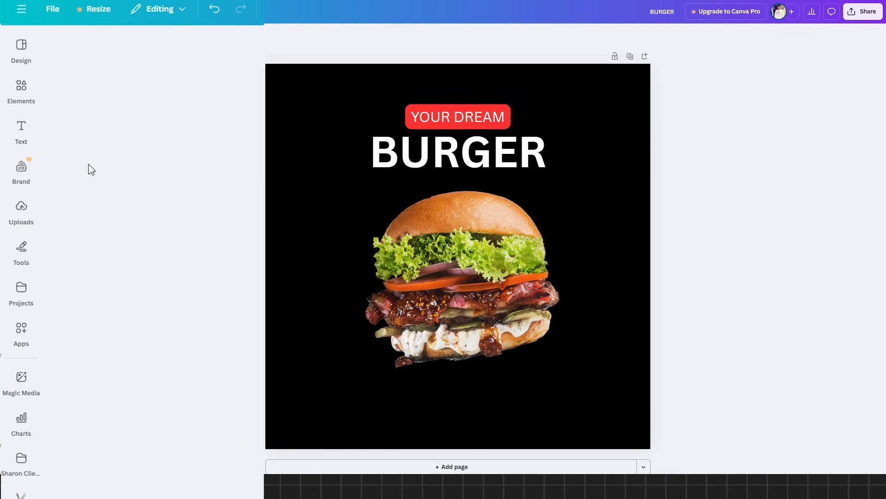
- Add a rounded square shape from the elements library and fill it with white
left_click(23, 90)
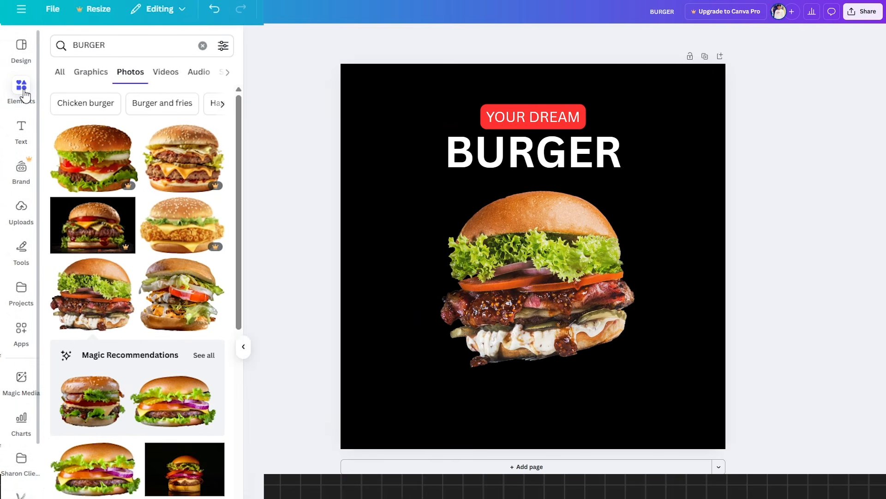
left_click(203, 45)
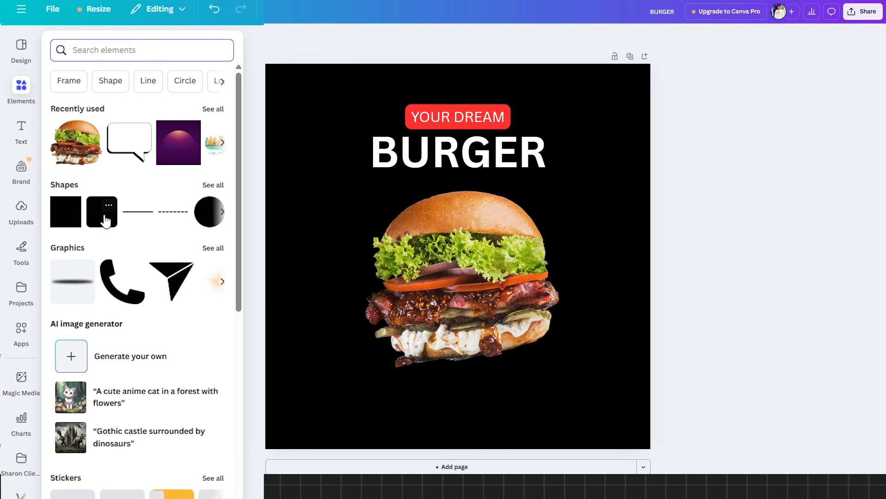
left_click(102, 213)
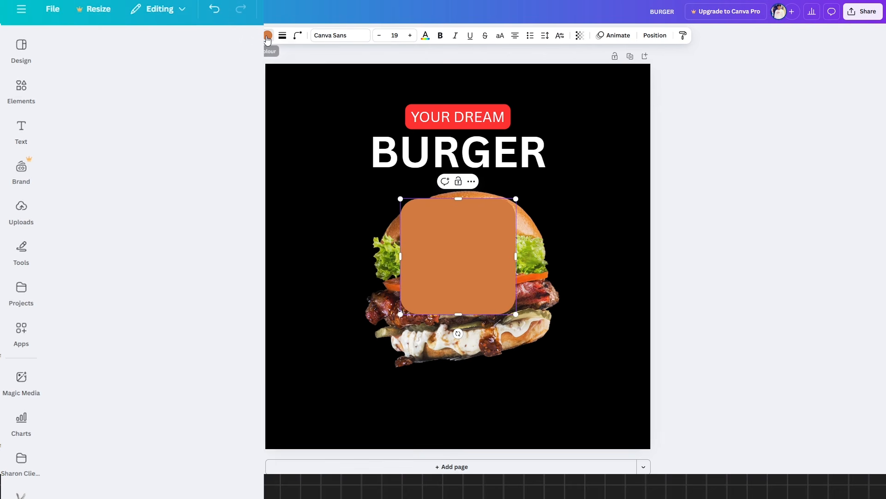
left_click(268, 35)
left_click(220, 131)
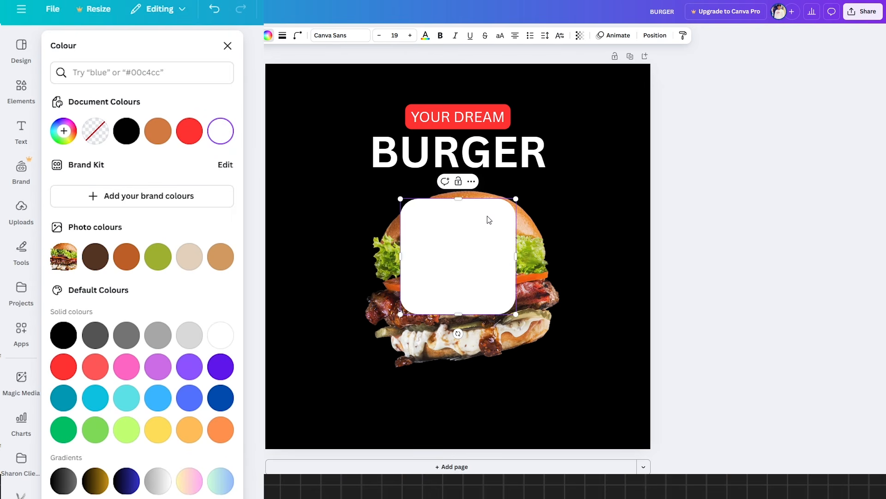
- Flatten the white shape into a pill-shaped bar about as wide as the burger and centre it below the burger
left_click_drag(457, 199, 463, 289)
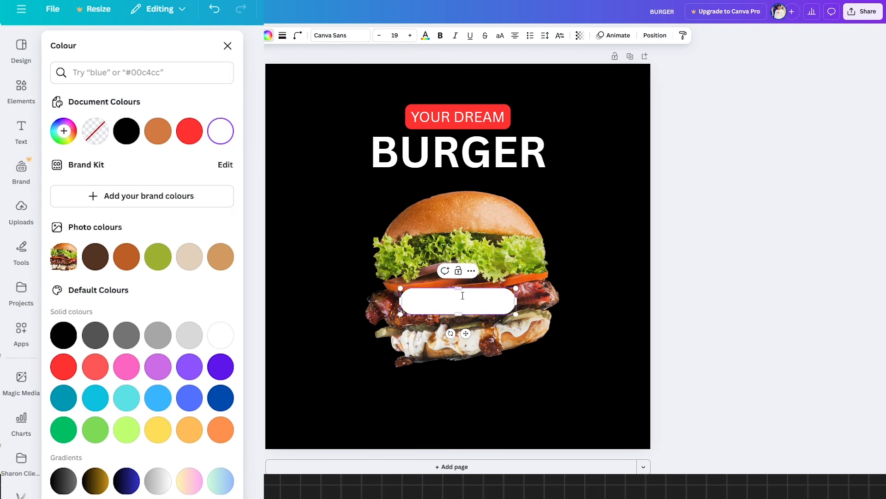
left_click_drag(466, 333, 468, 443)
left_click_drag(401, 410, 362, 410)
left_click_drag(517, 412, 560, 412)
left_click_drag(467, 442, 468, 442)
left_click(797, 213)
left_click(692, 257)
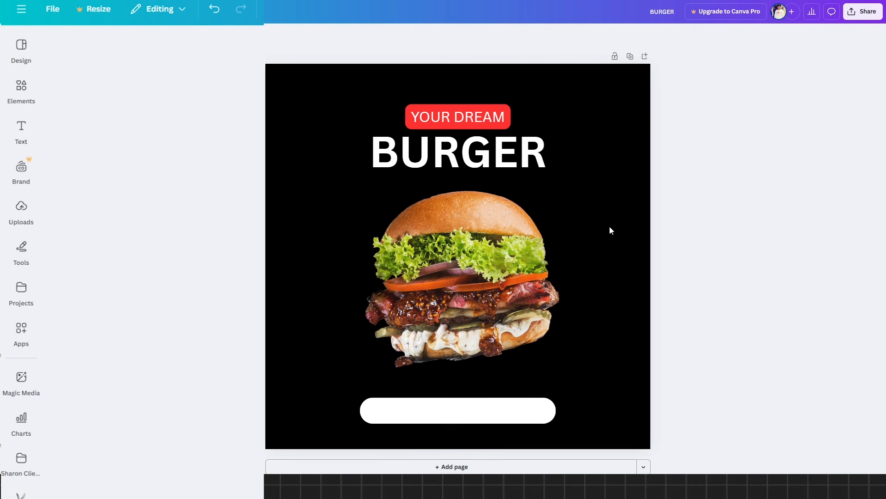
left_click_drag(427, 417, 427, 412)
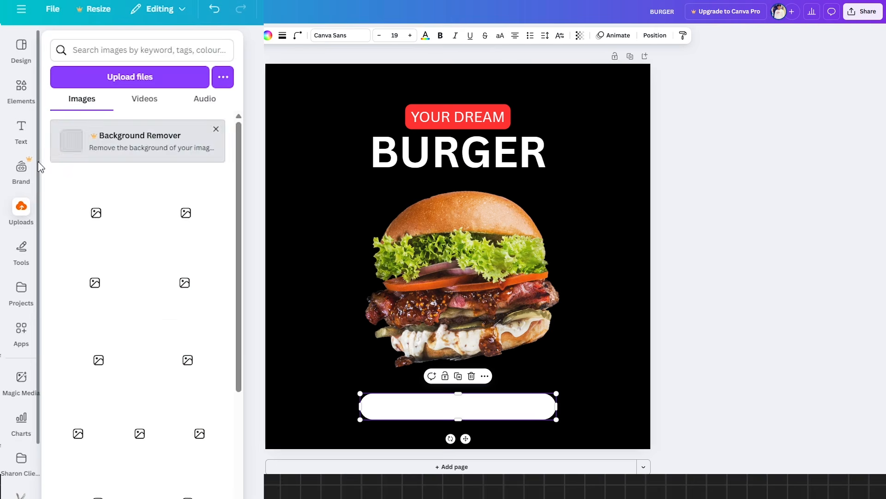
- Add a subheading text box and set its font size to 25
left_click(20, 124)
left_click(92, 244)
left_click(457, 38)
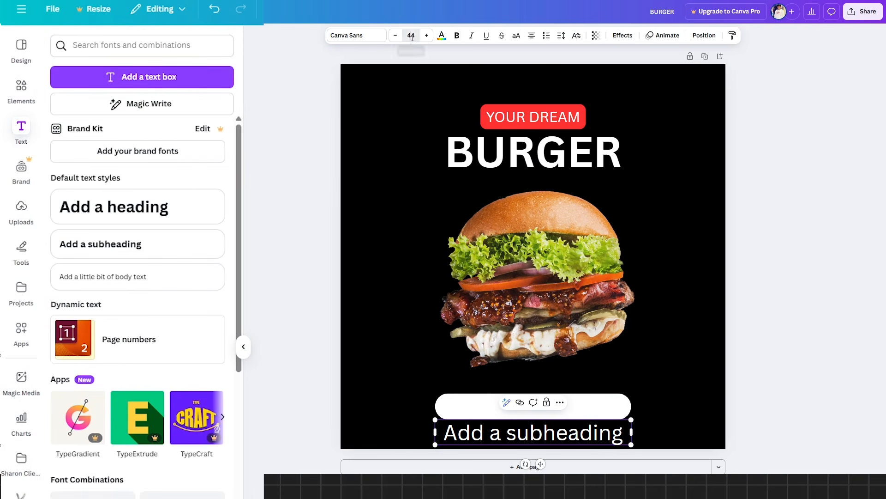
left_click(411, 36)
key("Return")
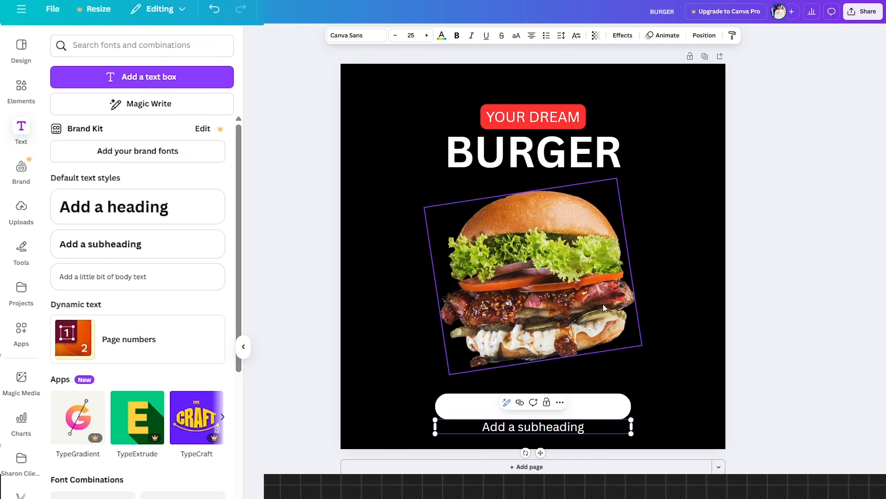
- Colour the subheading text dark grey and centre it on the white bar
left_click_drag(584, 427, 481, 427)
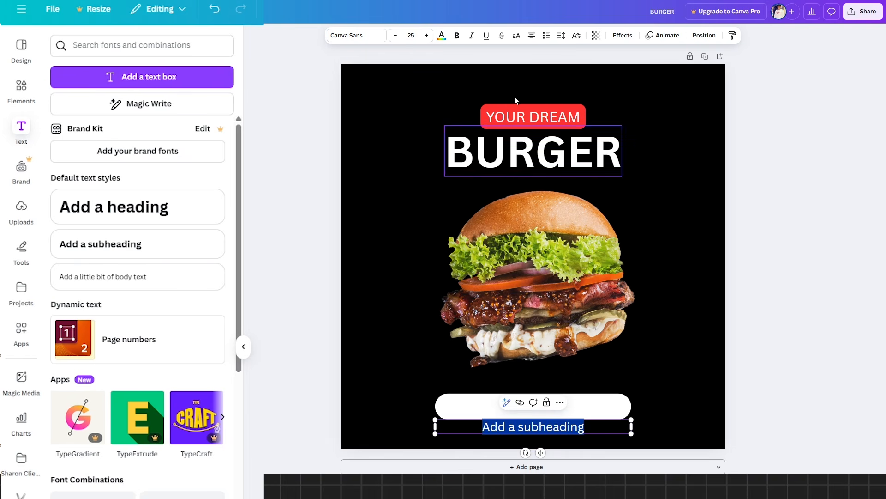
left_click(442, 35)
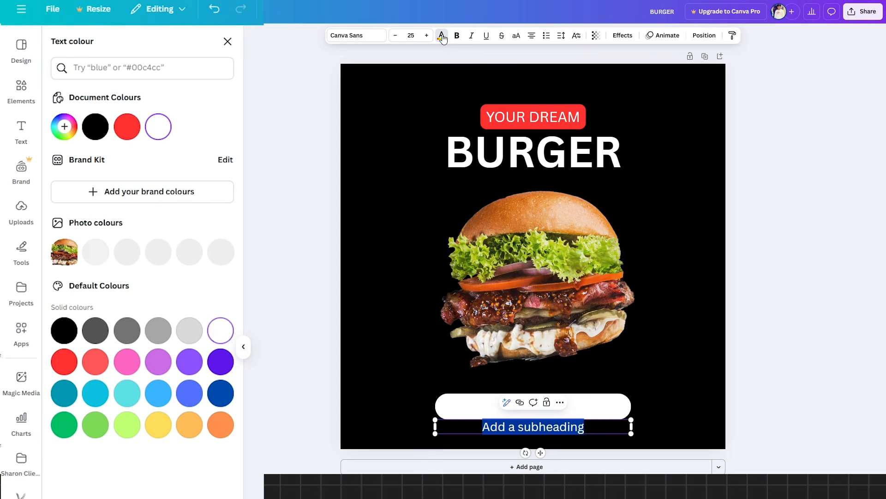
left_click(88, 335)
left_click_drag(540, 453, 541, 431)
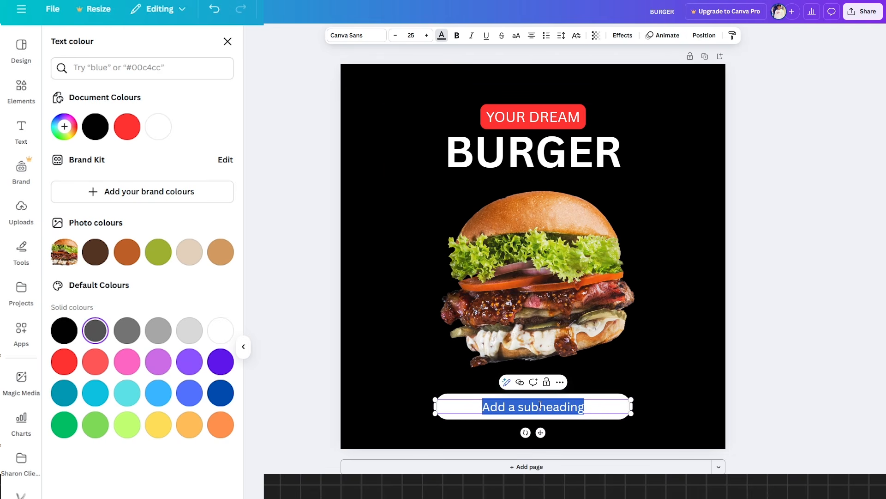
- Replace the subheading with the contact phone number, a "|" separator and the business location at font size 19, vertically centred in the bar
key("BackSpace")
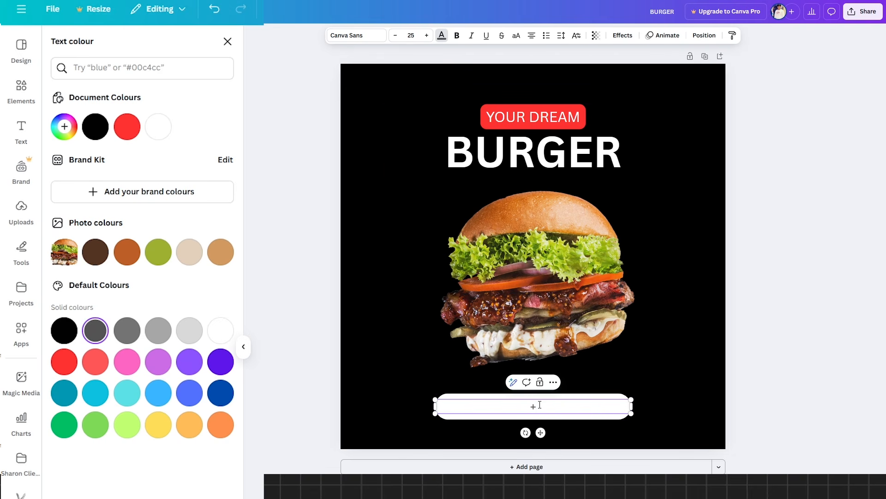
type("+91 9999999999")
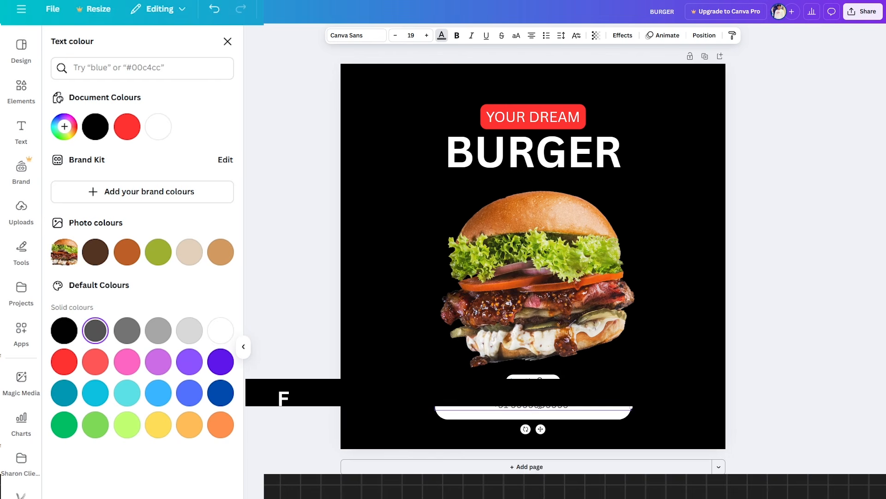
type("||")
key("BackSpace")
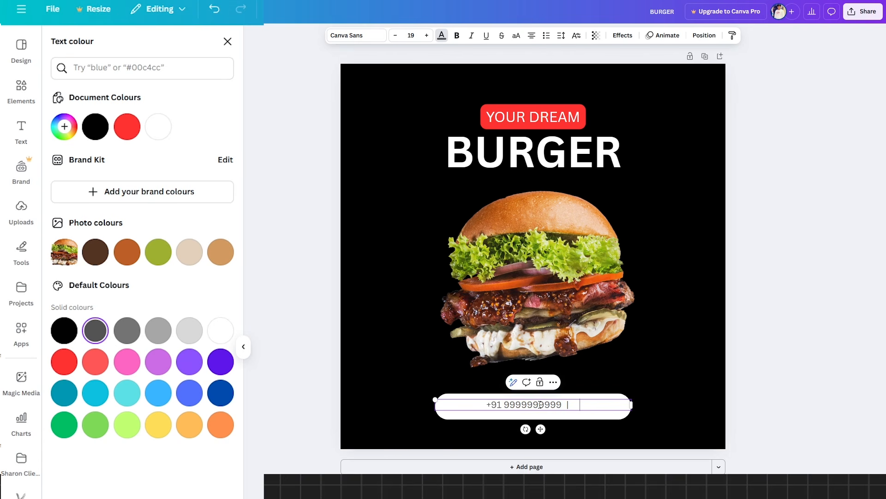
type("Pamma")
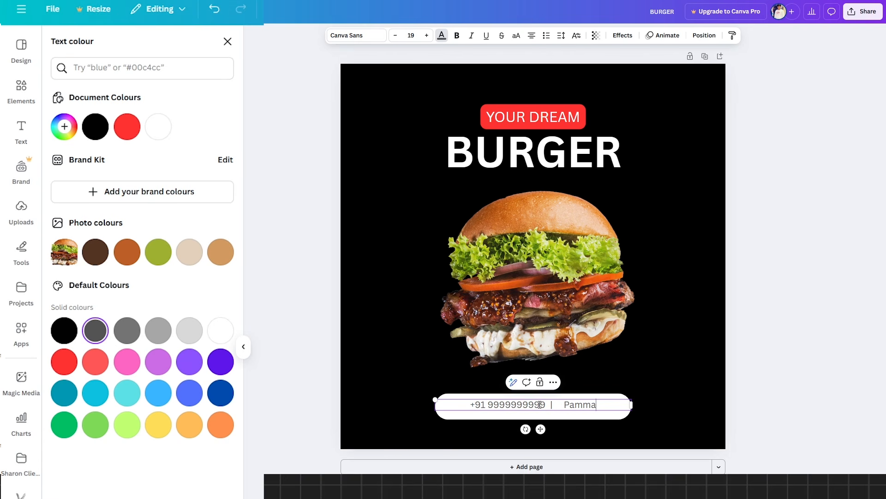
type("l, ")
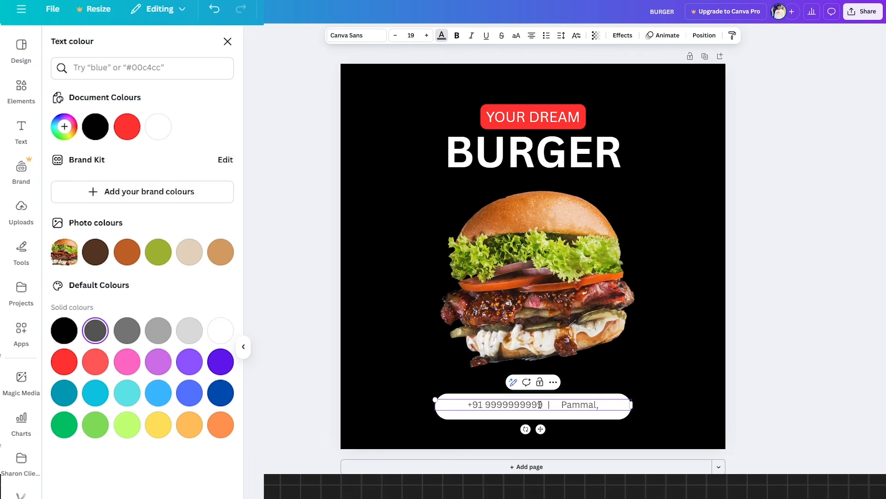
type("Chennai")
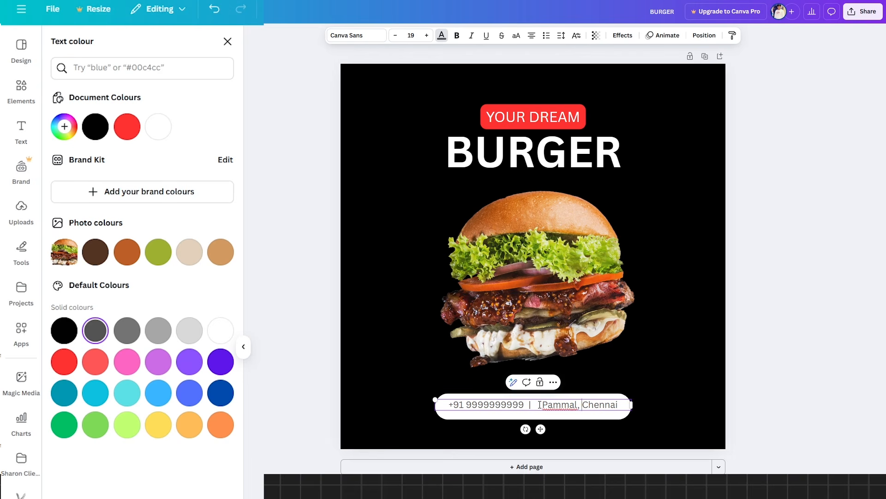
left_click_drag(540, 429, 540, 431)
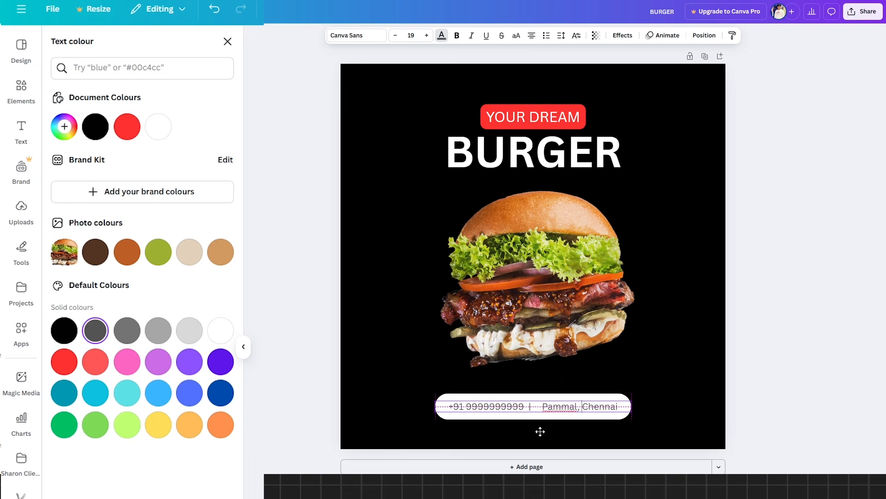
key("Escape")
left_click(811, 391)
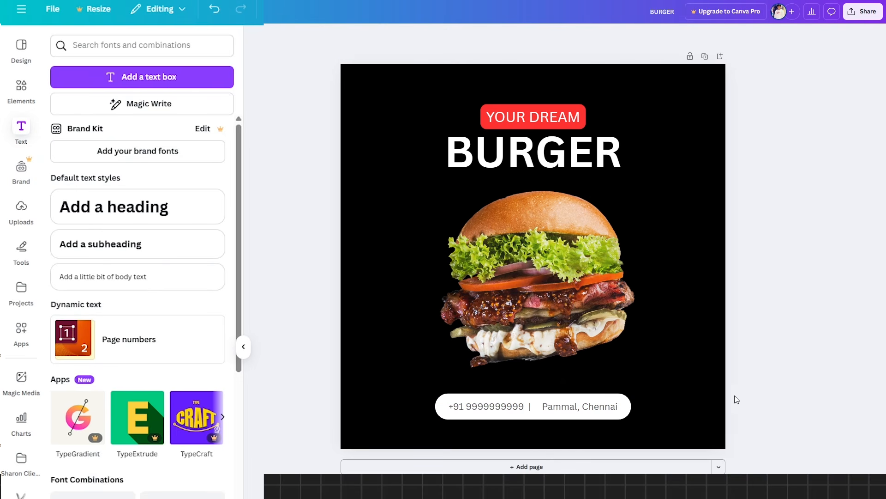
- Widen the white bar slightly to leave room beside the contact text, and re-centre it on the page
left_click(568, 421)
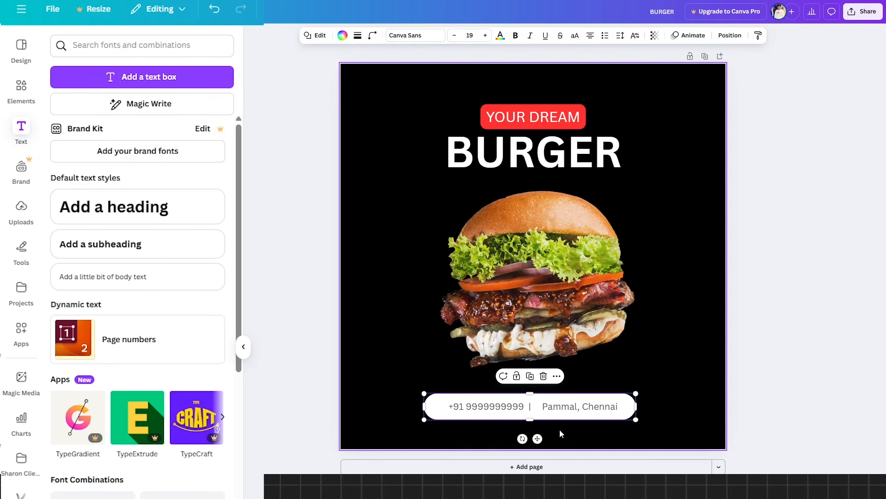
left_click_drag(539, 436, 543, 437)
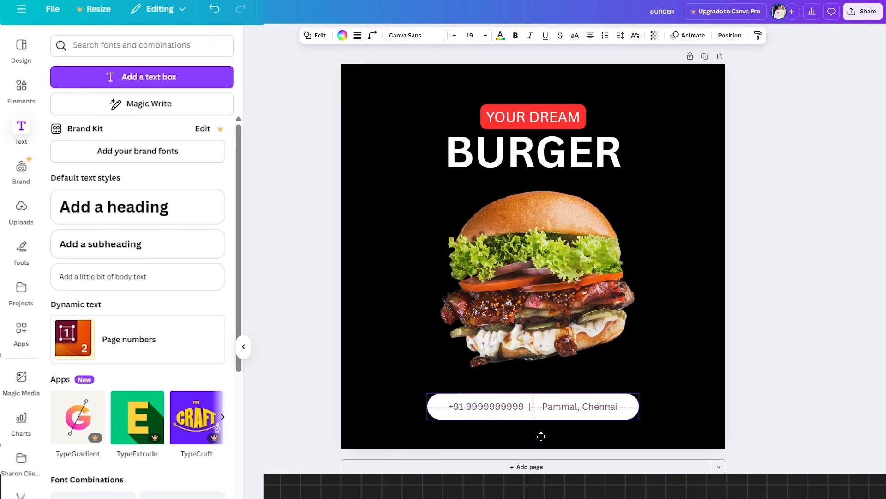
left_click(800, 317)
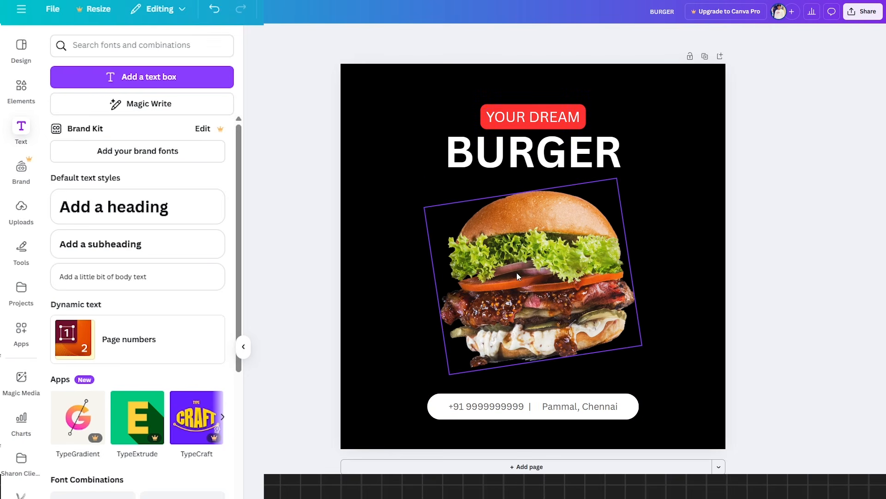
- Search the elements library for "call" and show all matching graphics
left_click(21, 88)
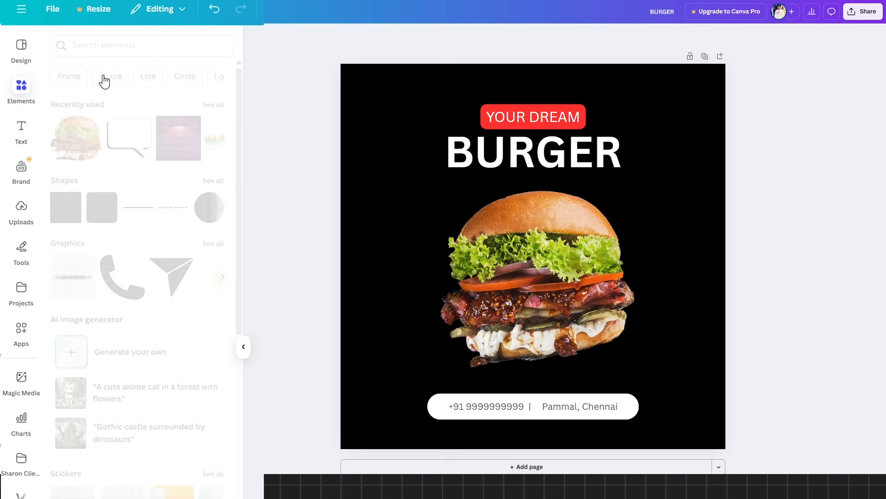
left_click(105, 46)
type("call")
key("Return")
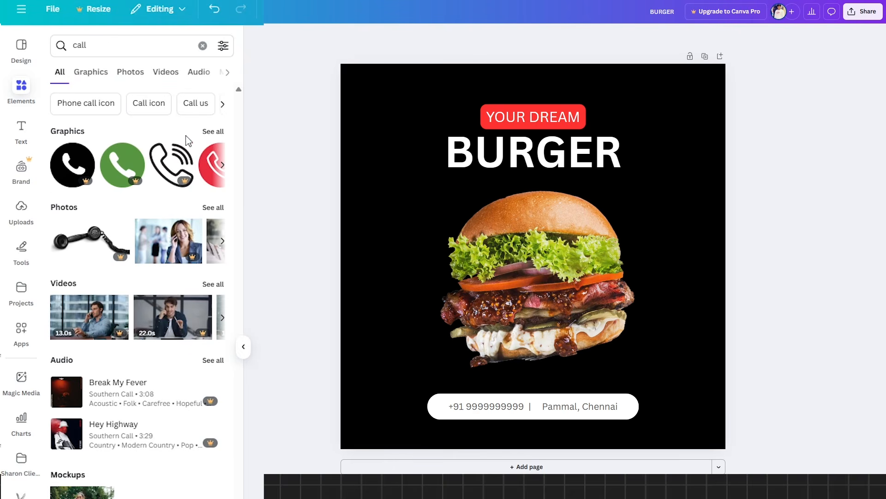
left_click(212, 132)
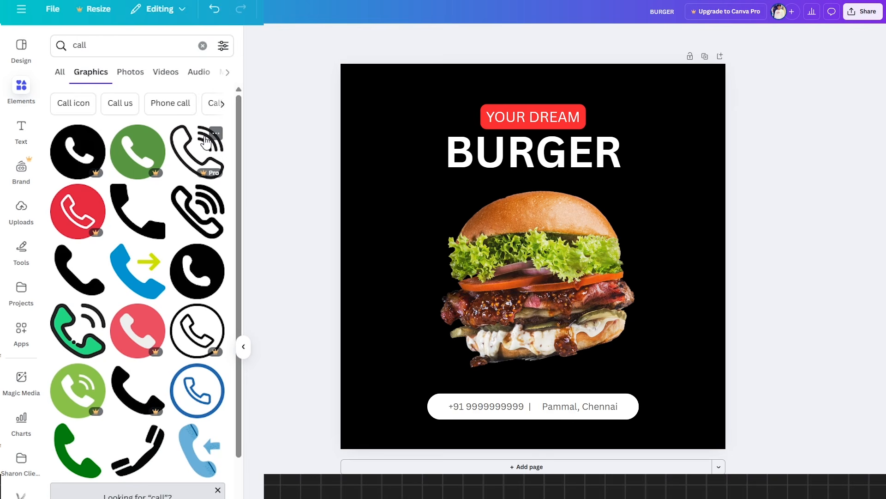
- Add the black circular phone icon, shrunk to fit inside the white bar just before the phone number
left_click(213, 253)
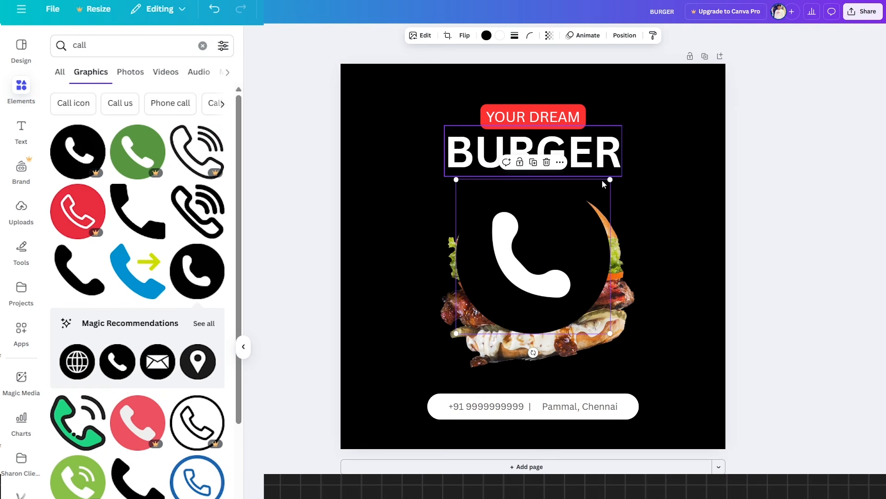
left_click_drag(610, 179, 450, 431)
left_click(487, 411)
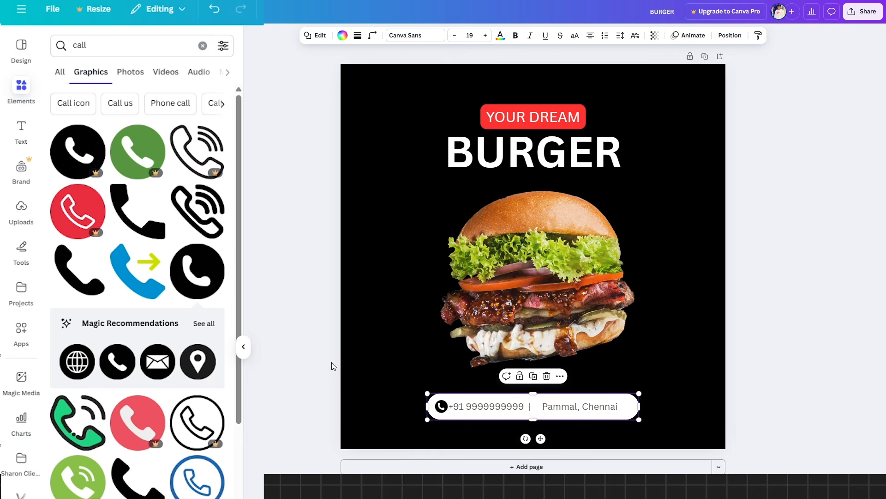
left_click(294, 359)
- Replace the elements search with "location" to list matching graphics
left_click(116, 42)
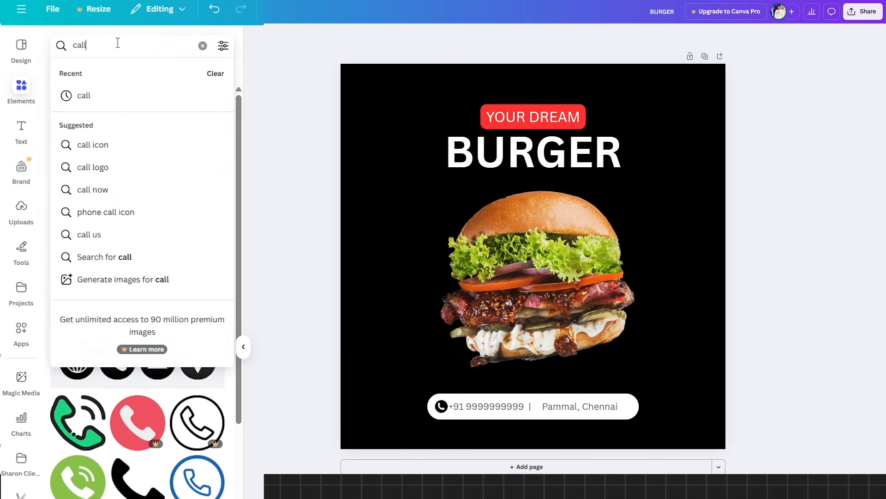
double_click(117, 43)
type("locati")
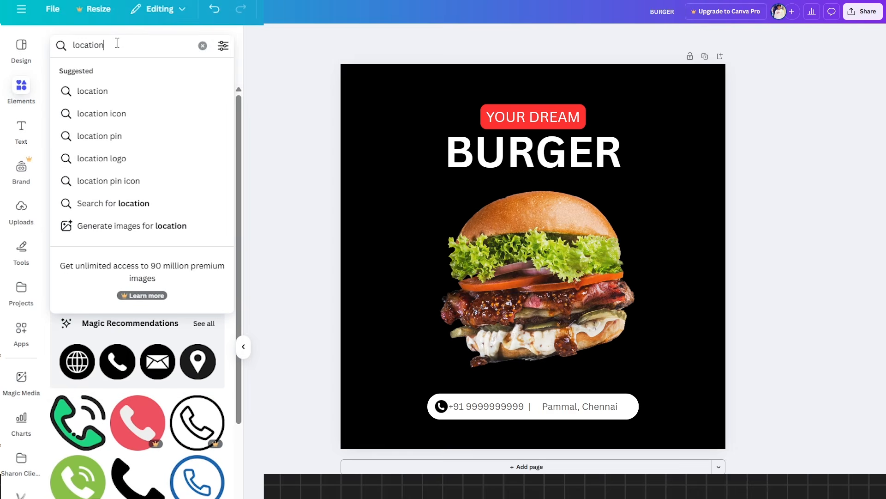
type("on")
key("Return")
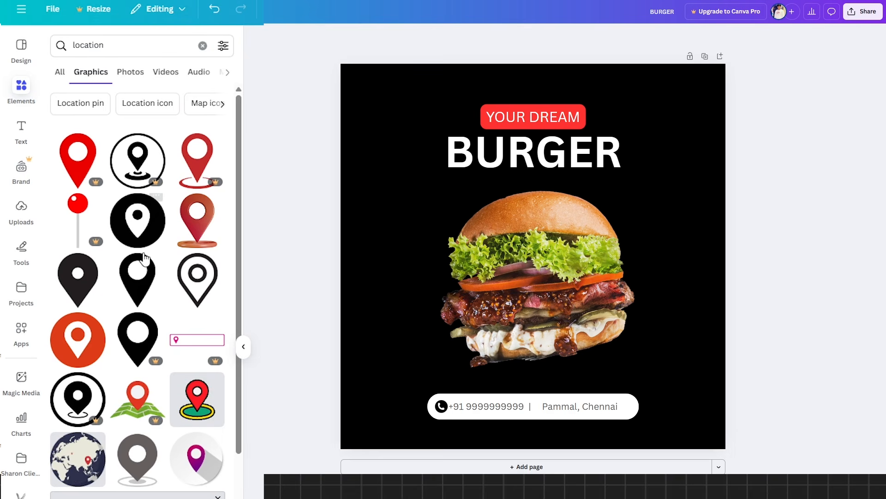
- Add the solid dark location pin graphic, shrunk to fit the white bar, between the "|" separator and the business location
left_click_drag(145, 258, 535, 259)
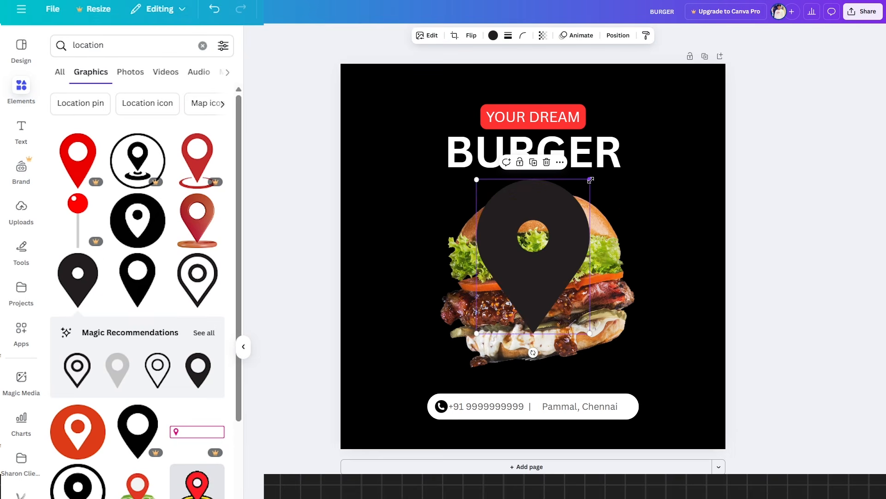
left_click_drag(591, 180, 487, 321)
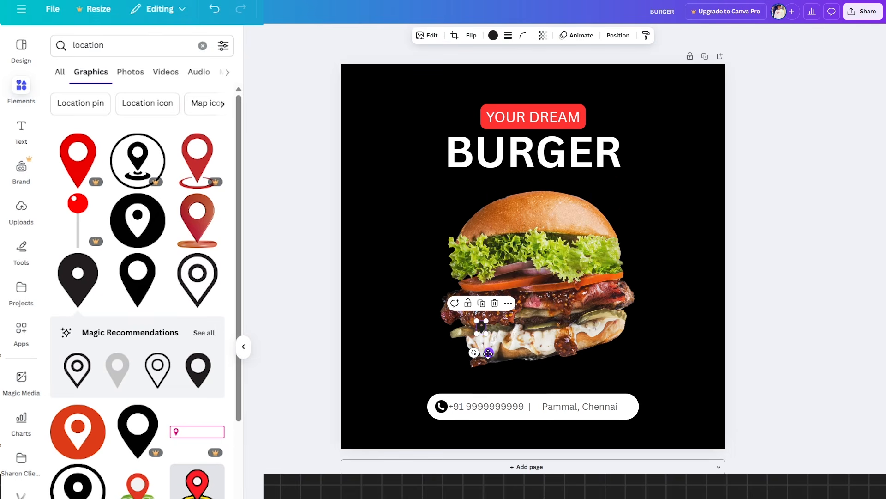
left_click_drag(489, 353, 543, 433)
- Insert extra spaces in the contact text before the business location to make room for the pin icon
double_click(614, 408)
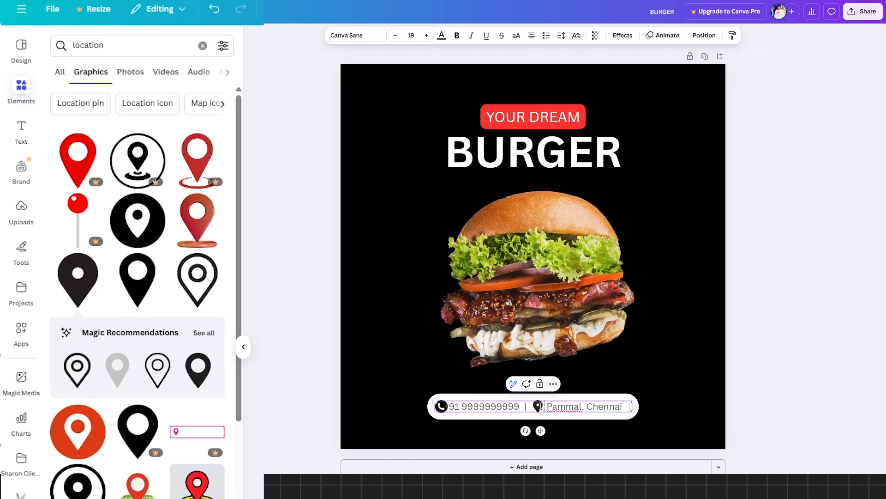
key("Escape")
key("Escape")
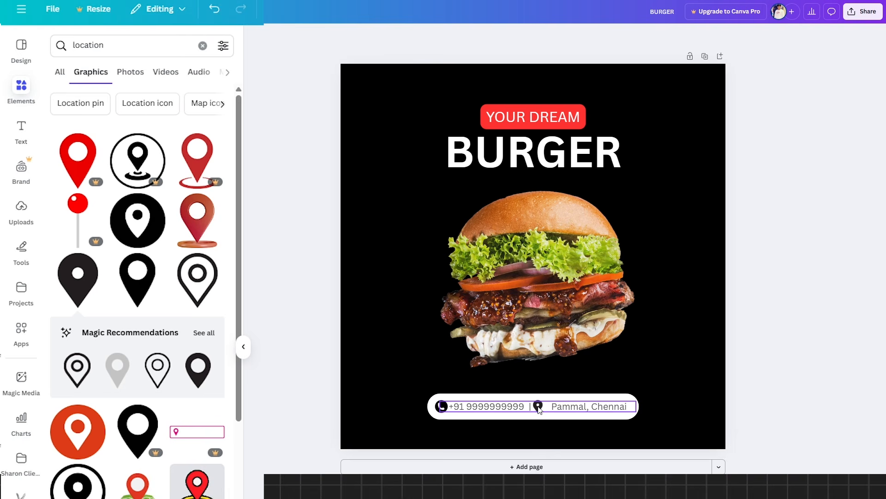
- Lock the contact text and the white bar in place so the small icons can be selected on their own
left_click(539, 410)
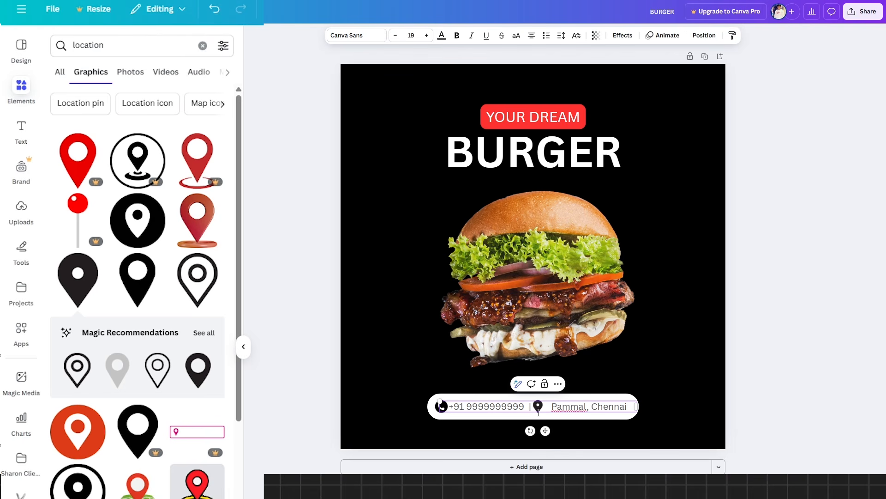
left_click(772, 392)
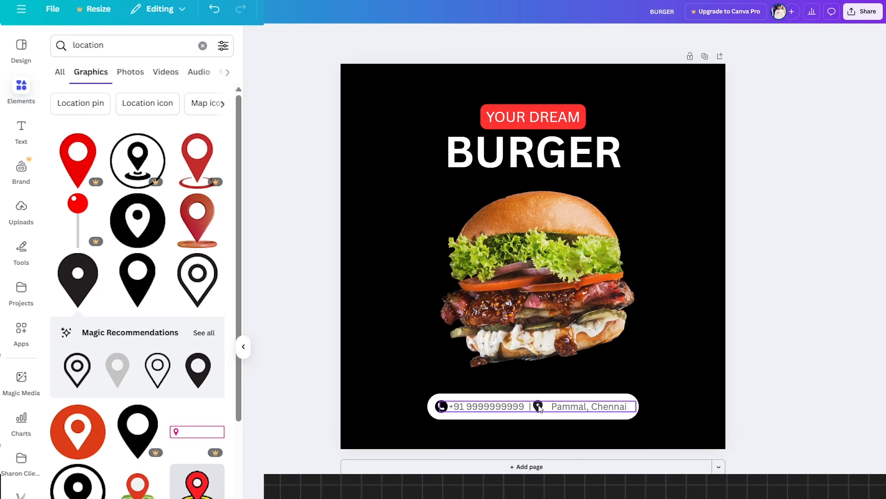
scroll(540, 409, "up", 3, "ctrl")
scroll(538, 383, "down", 1)
left_click(540, 368)
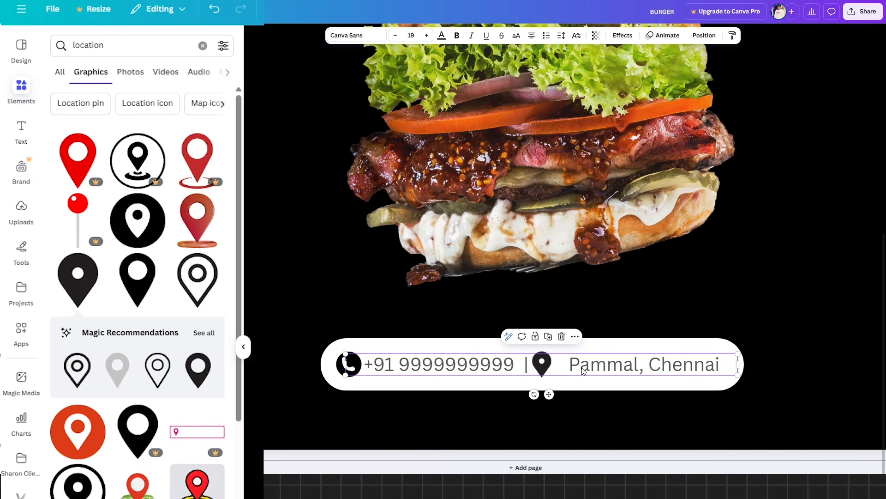
left_click(611, 409)
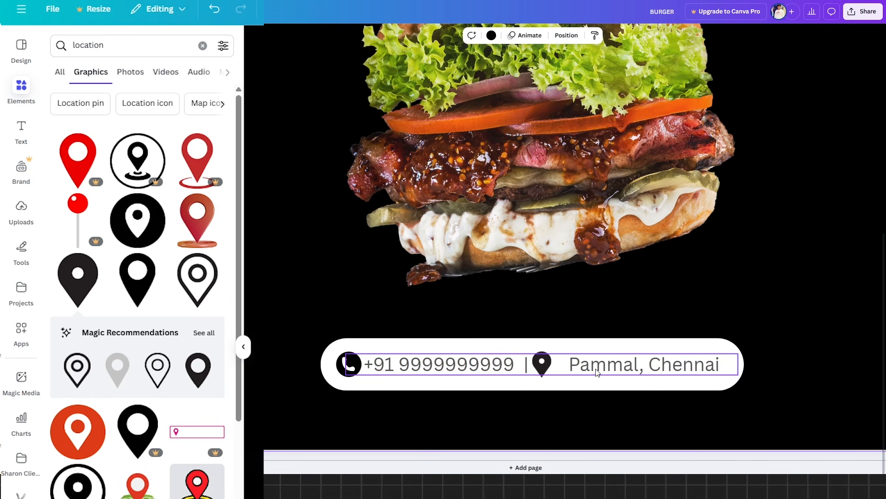
left_click(597, 372)
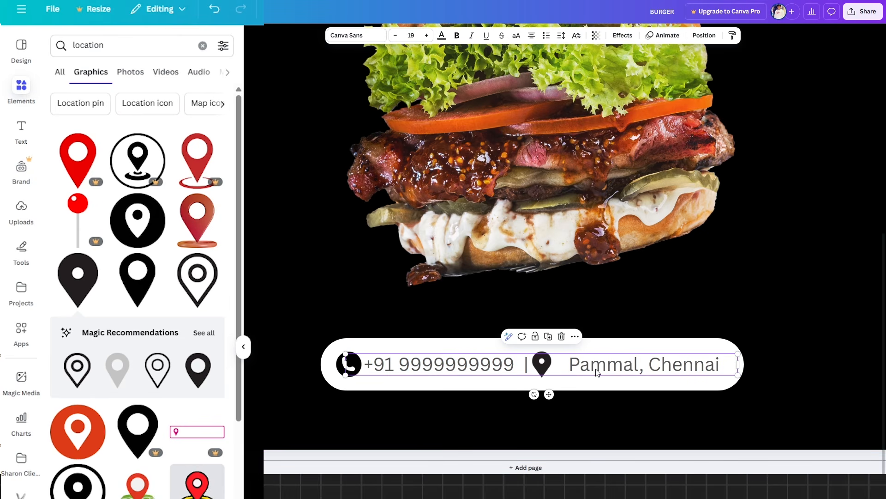
left_click(535, 337)
left_click(555, 336)
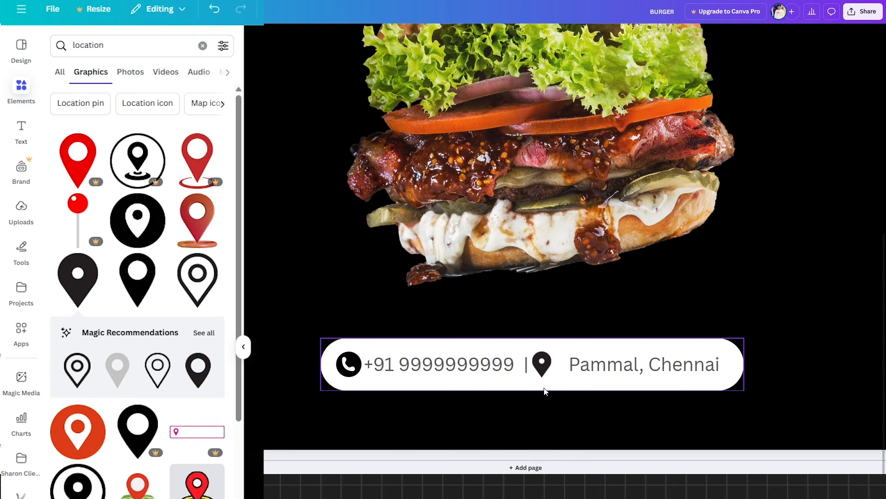
left_click(519, 320)
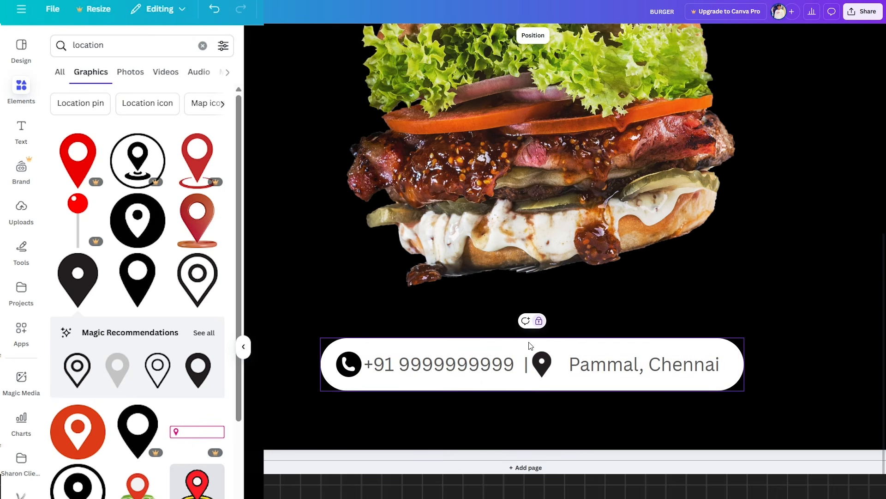
left_click(533, 415)
- Centre the pin icon between the "|" separator and the business location, and shift the phone icon slightly away from the number
left_click(547, 366)
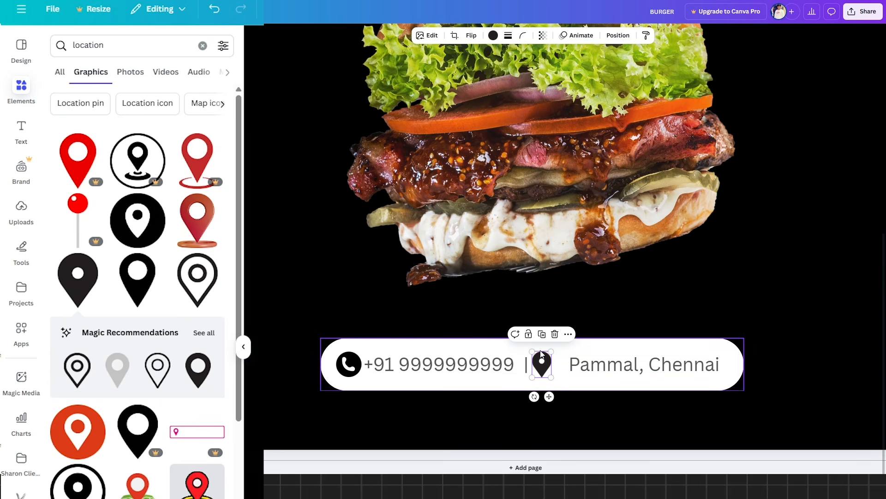
left_click_drag(542, 354, 548, 355)
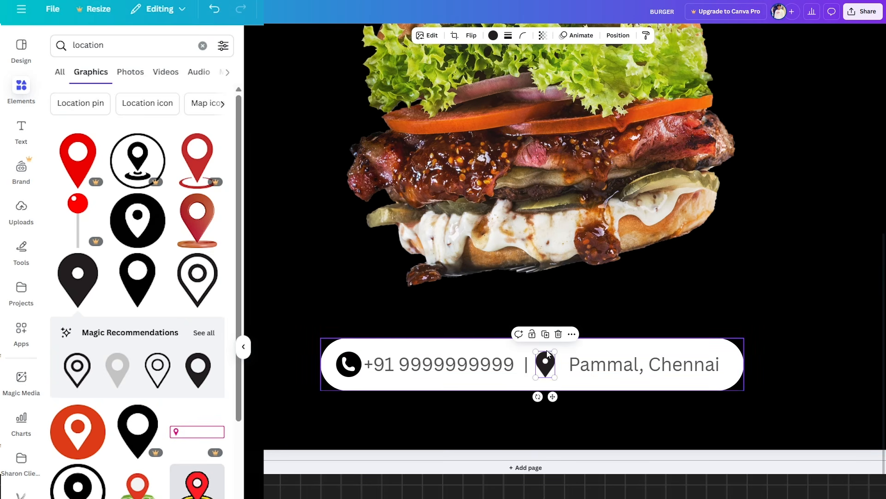
left_click_drag(547, 351, 547, 351)
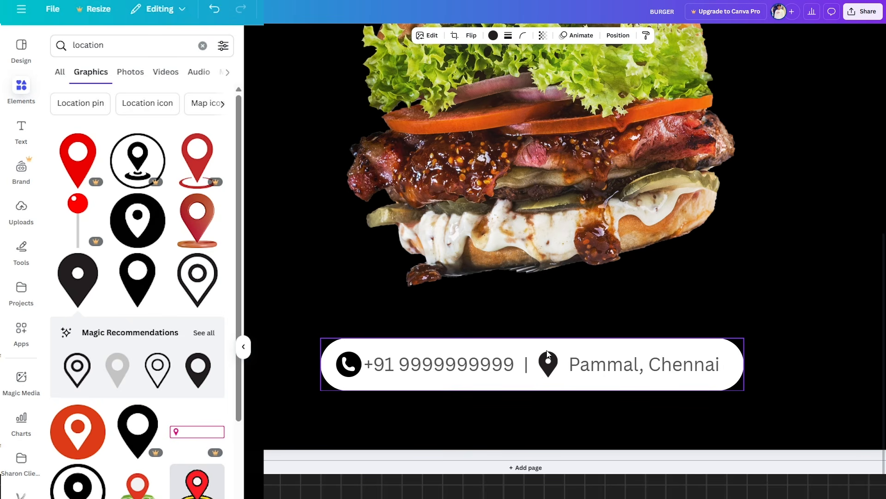
left_click_drag(340, 367, 338, 369)
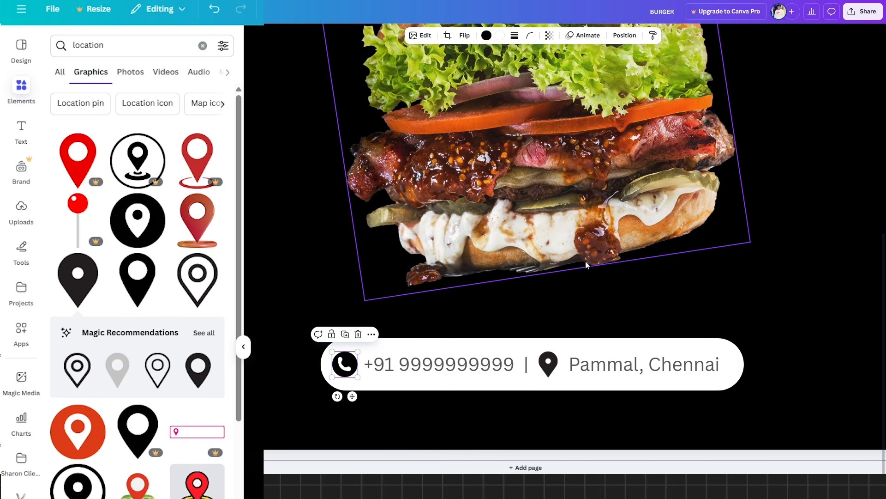
scroll(587, 265, "down", 5)
left_click(753, 269)
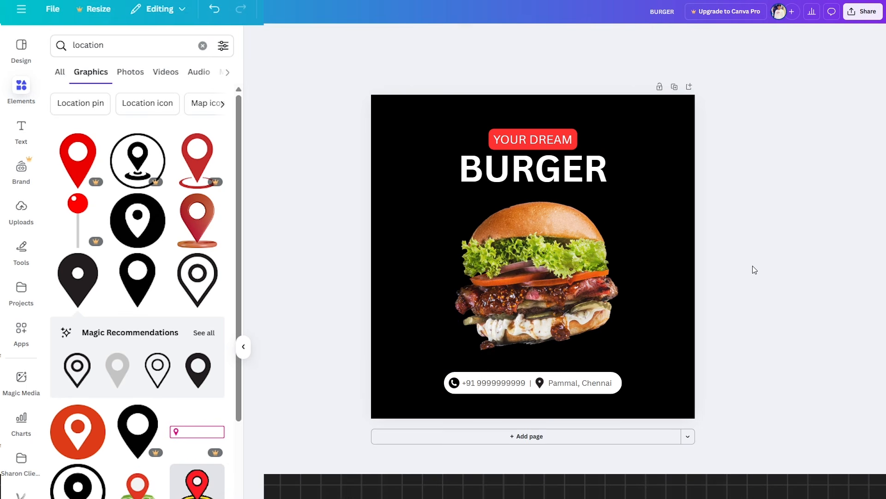
- Recolour the phone icon and the location pin to the document's bright red #ff3131
left_click(454, 383)
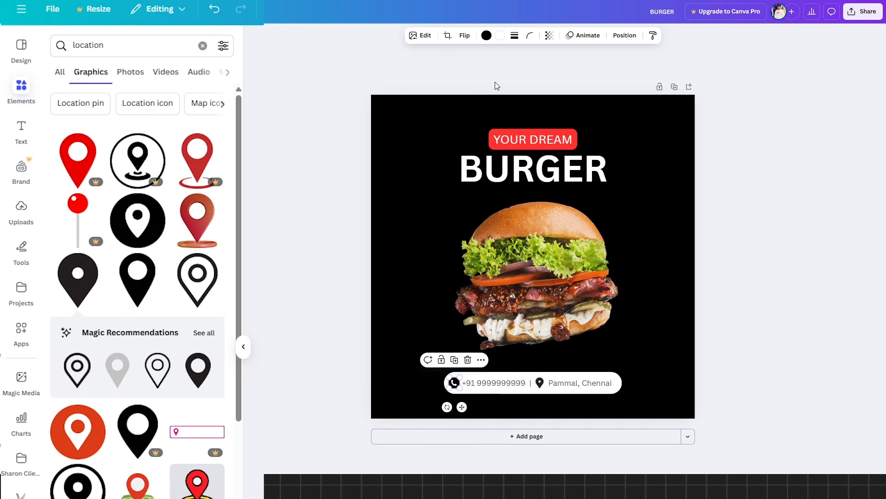
left_click(486, 35)
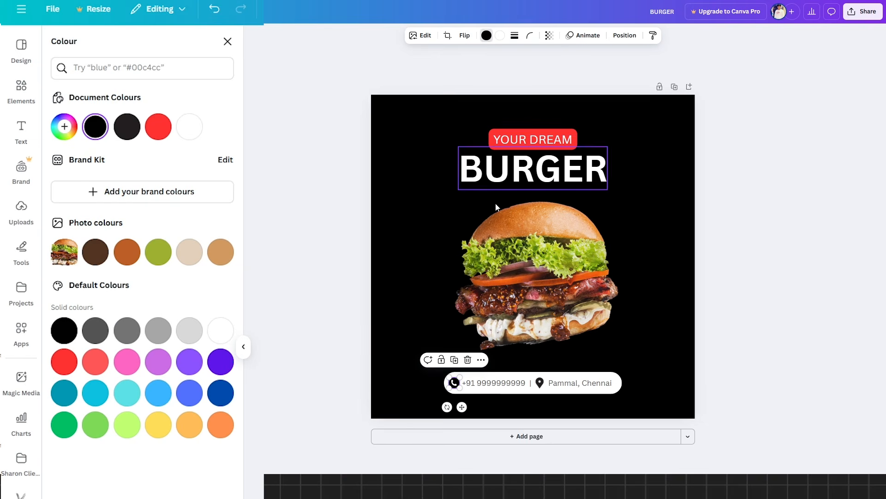
left_click(159, 126)
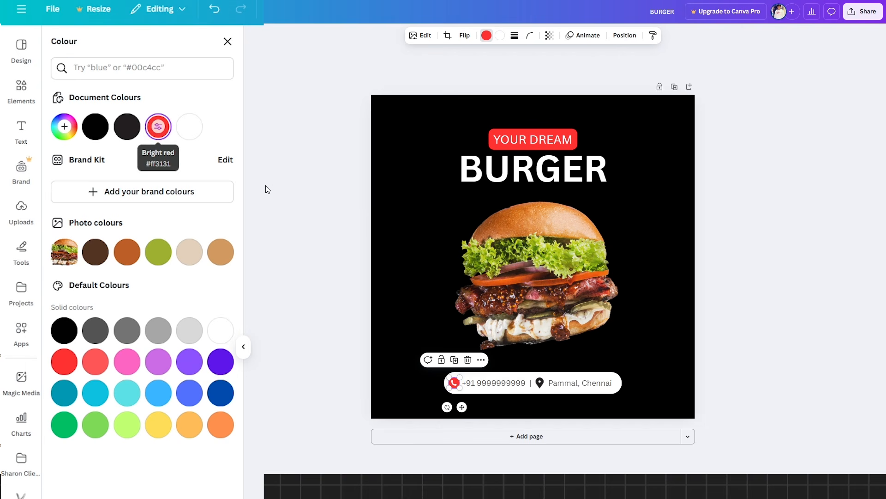
left_click(540, 383)
left_click(163, 129)
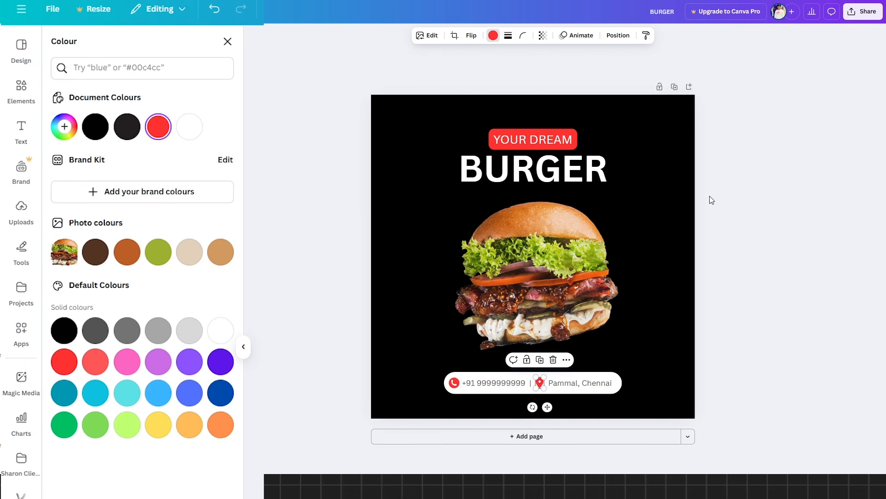
left_click(772, 201)
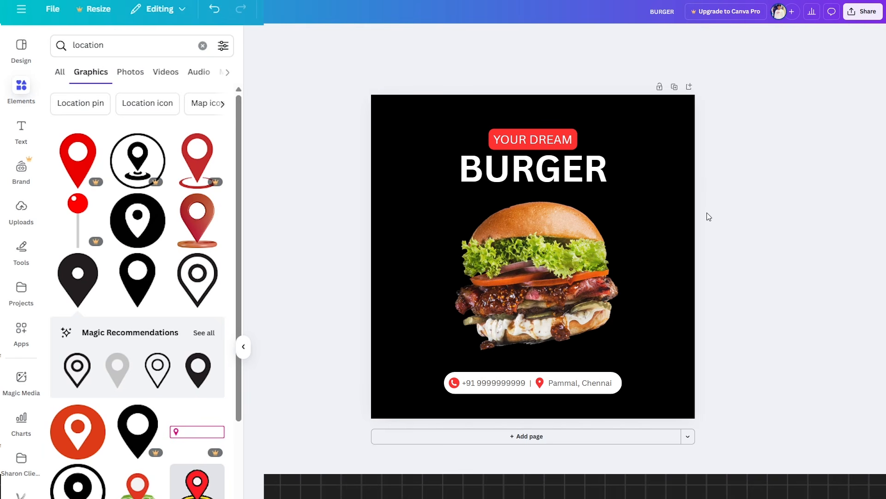
- Search the elements library for "restaurant background" and show all matching graphics
left_click(202, 47)
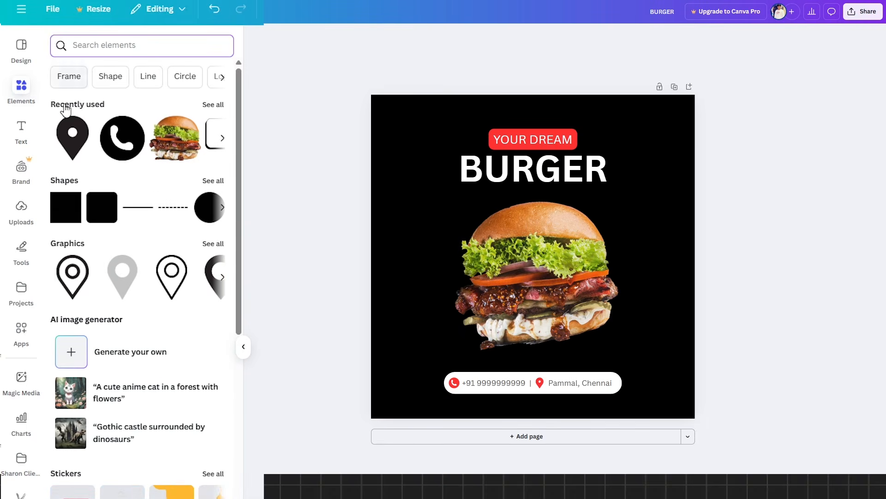
type("restaurant")
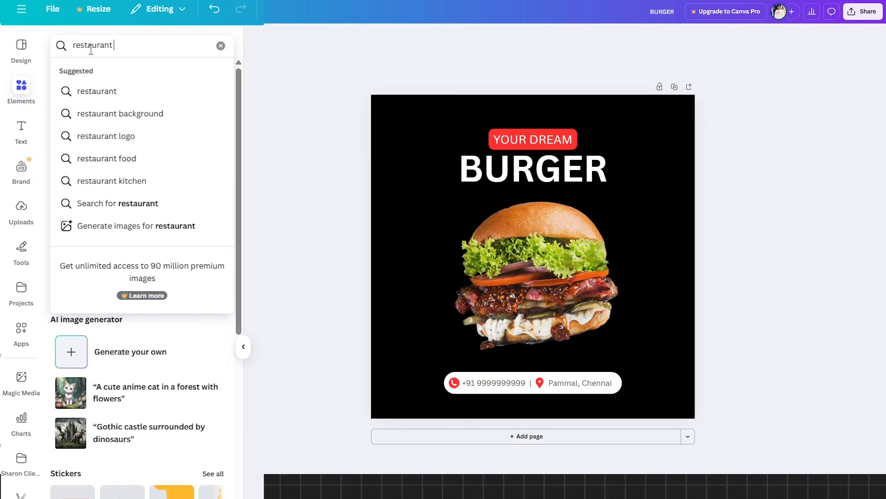
left_click(113, 130)
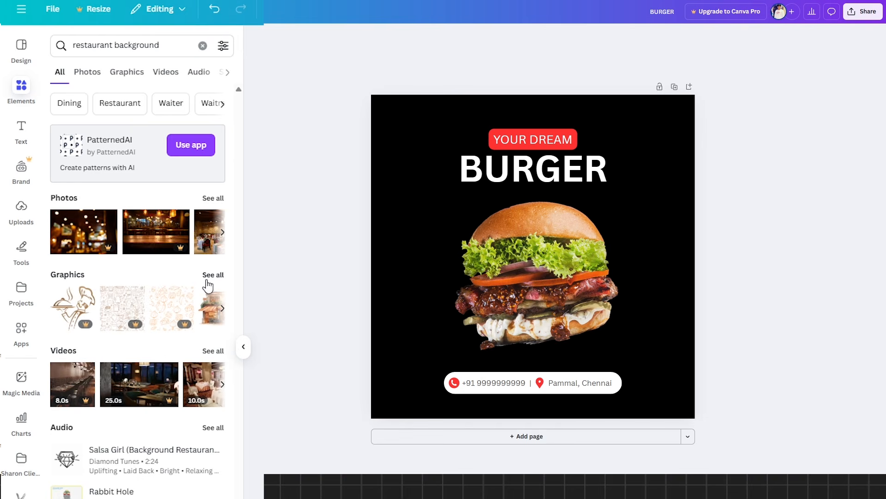
left_click(207, 280)
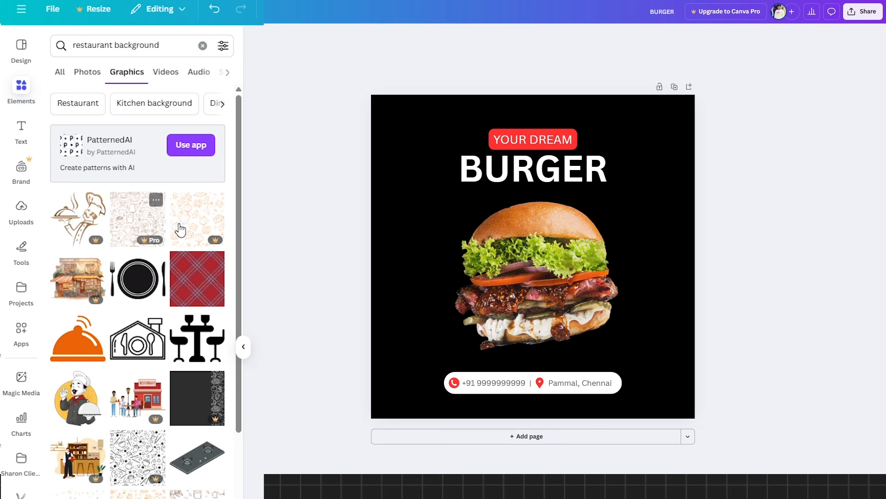
- Browse the restaurant background graphics, add the orange outlined food pattern, and enlarge it to cover the whole page
scroll(189, 229, "down", 6)
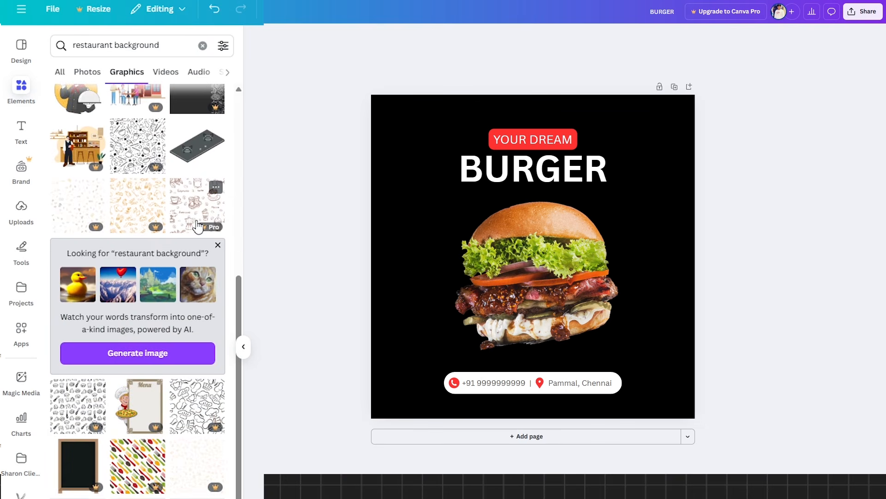
scroll(198, 226, "down", 3)
scroll(197, 226, "down", 3)
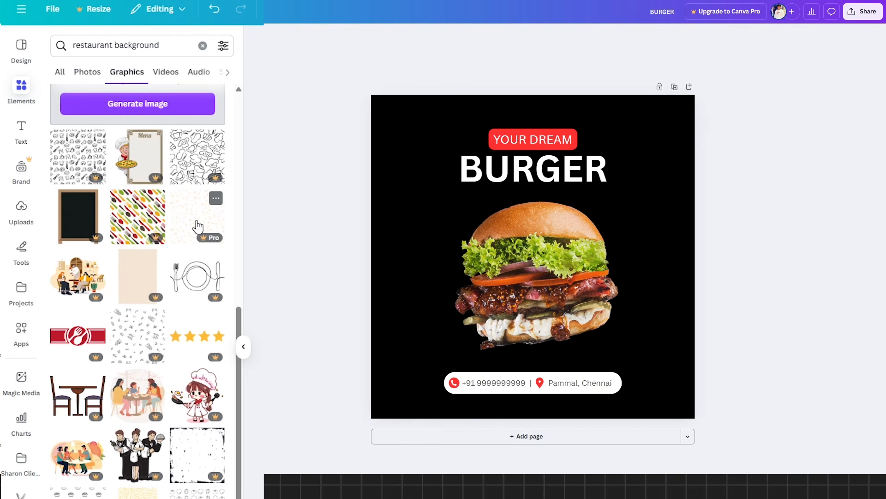
scroll(198, 226, "down", 3)
left_click(223, 46)
left_click(278, 120)
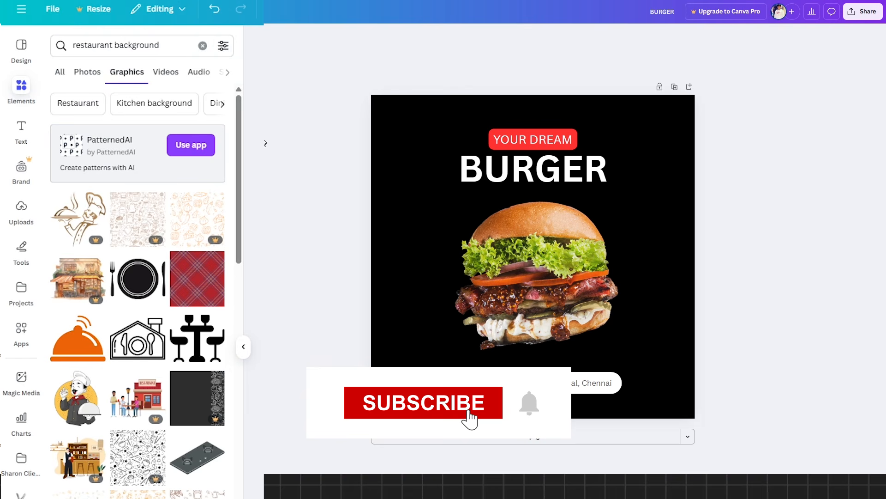
left_click(190, 230)
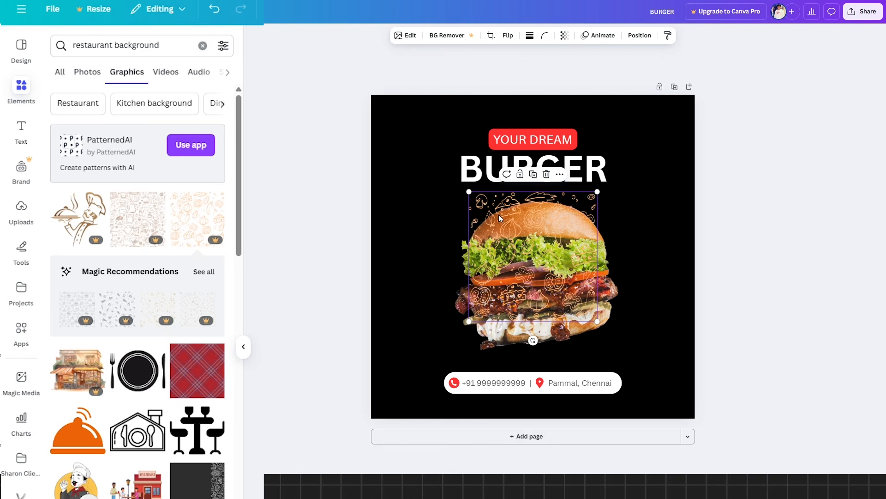
mouse_move(499, 214)
left_mouse_down()
mouse_move(444, 175)
mouse_move(395, 123)
left_mouse_up()
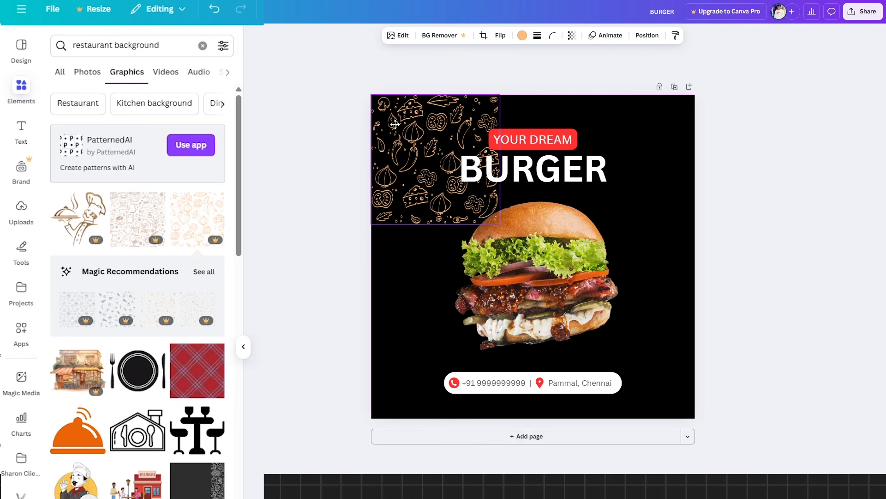
left_click_drag(502, 225, 720, 397)
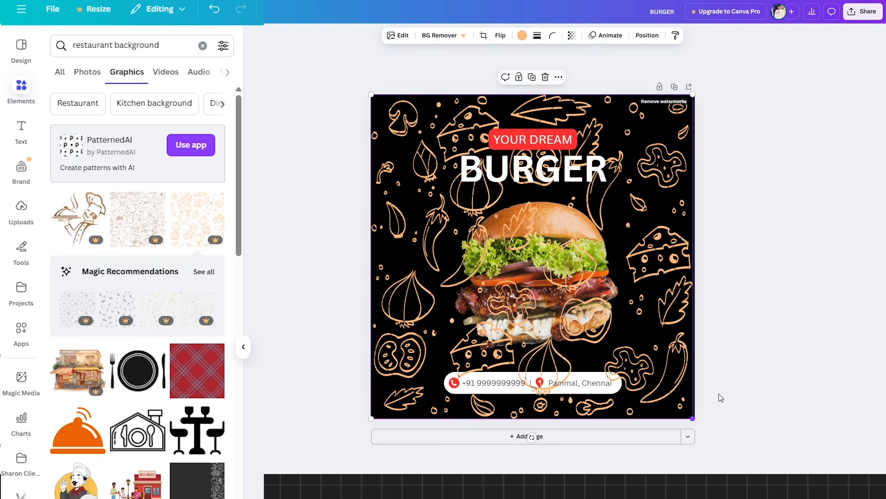
left_click_drag(693, 95, 702, 98)
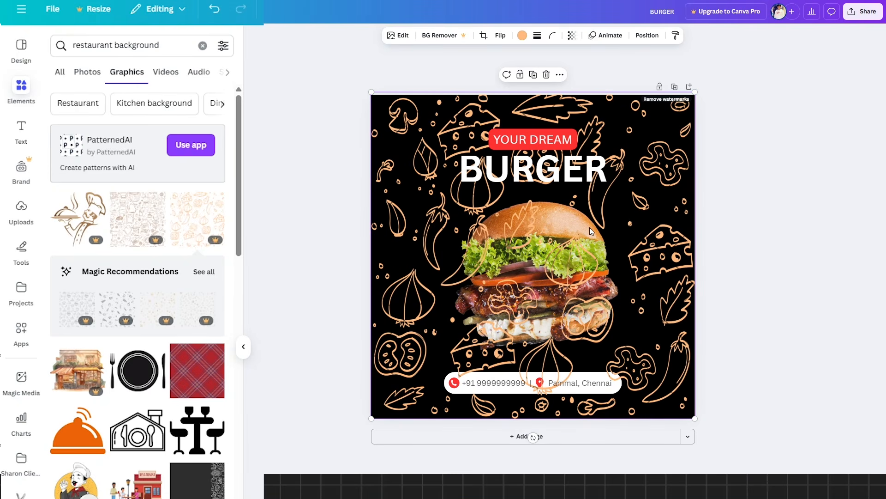
- Send the orange food pattern behind all other elements and lower its transparency to 6
left_click(656, 39)
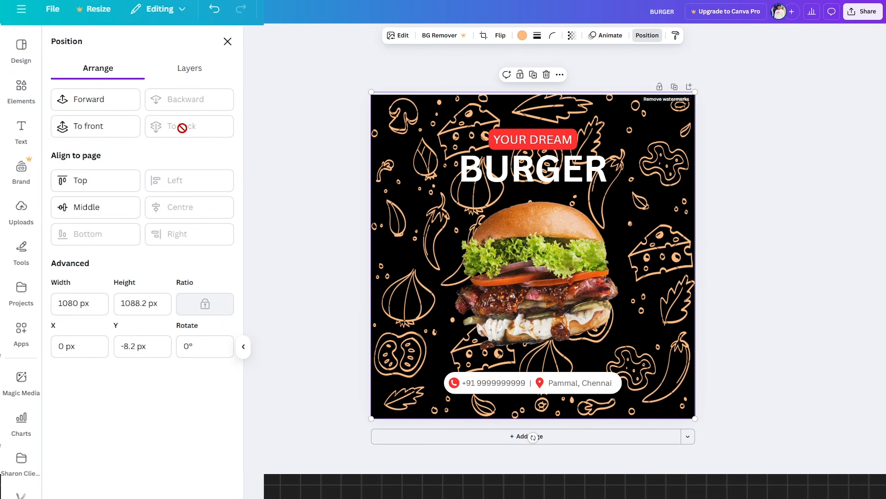
left_click(573, 38)
left_click_drag(573, 70, 538, 76)
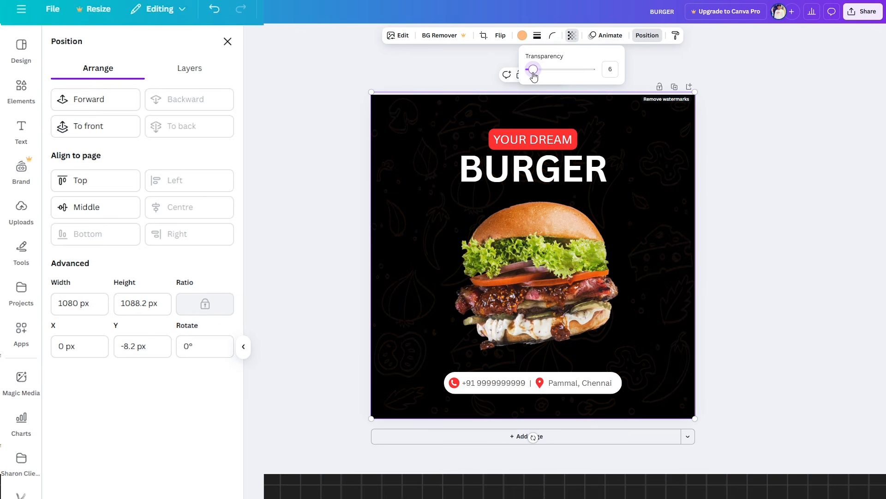
left_click(825, 203)
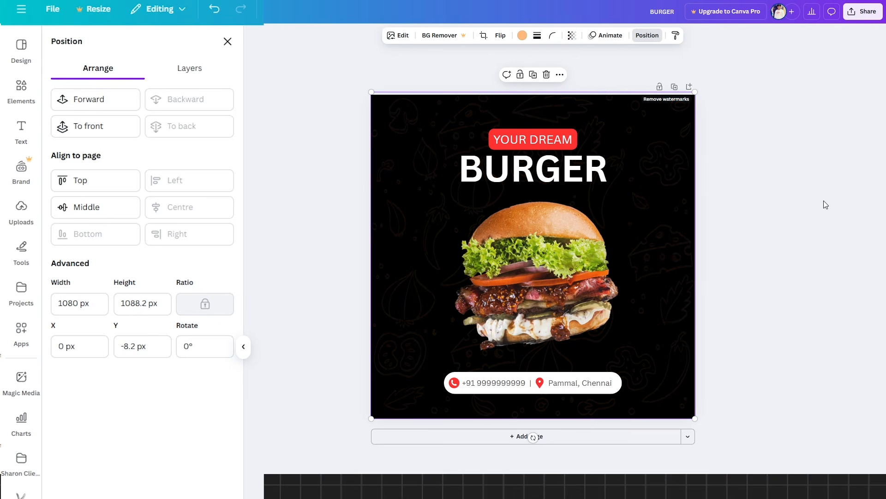
left_click(824, 203)
- Apply a Glow shadow effect to the burger photo after trying Page lift
left_click(525, 221)
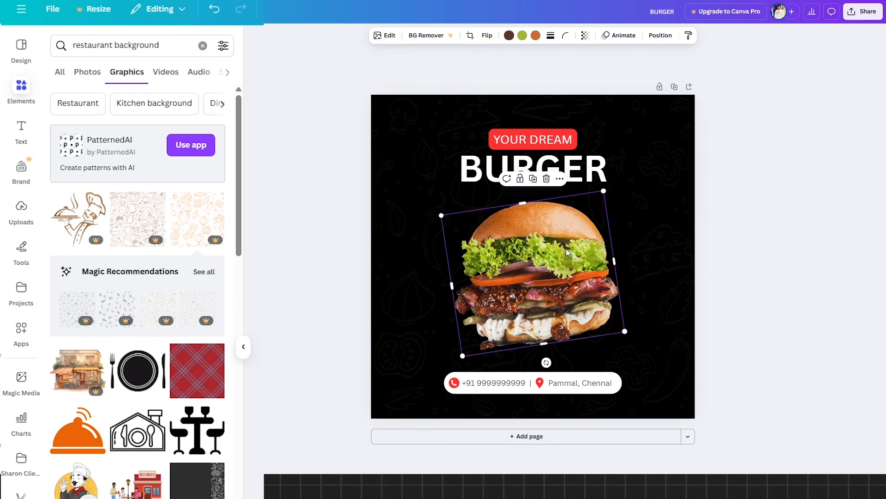
left_click(388, 36)
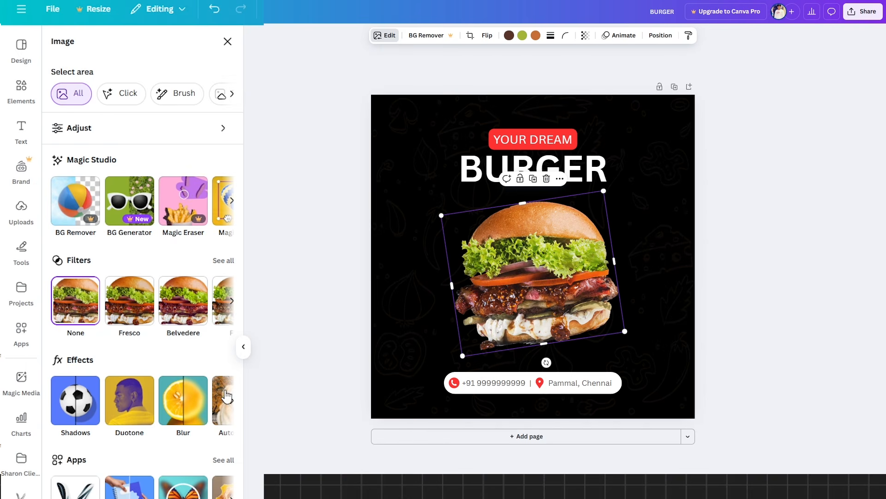
left_click(77, 400)
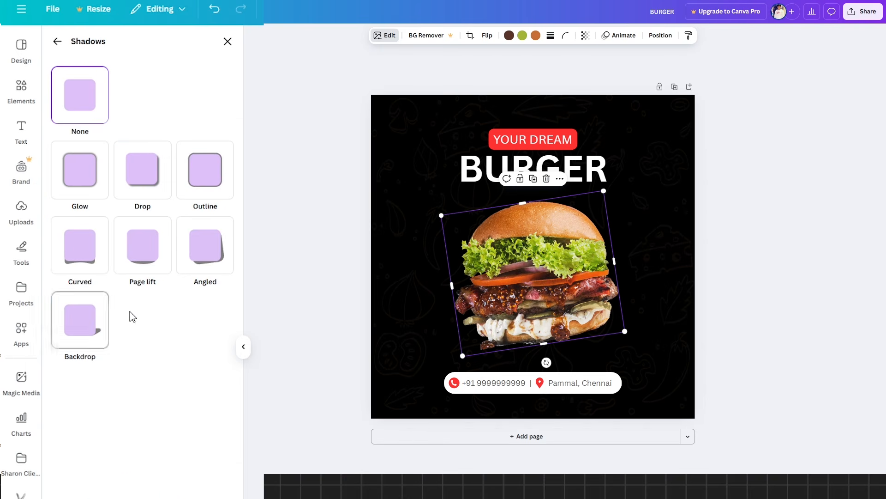
left_click(138, 259)
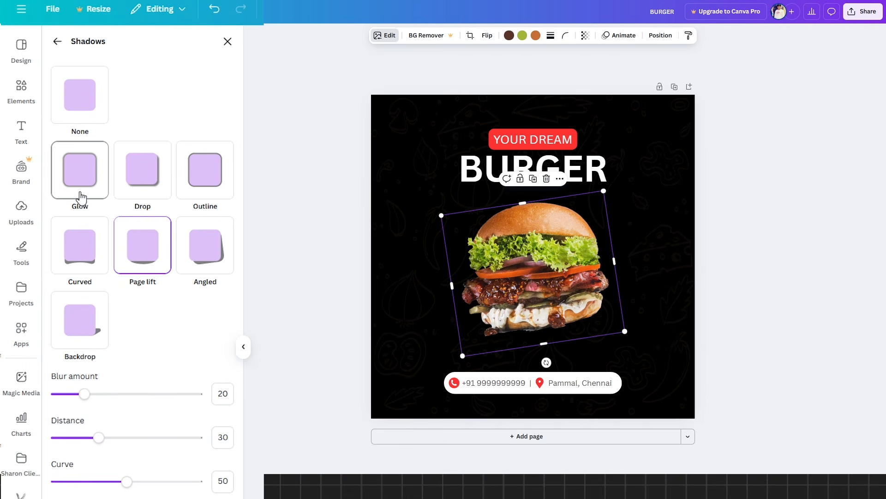
left_click(80, 199)
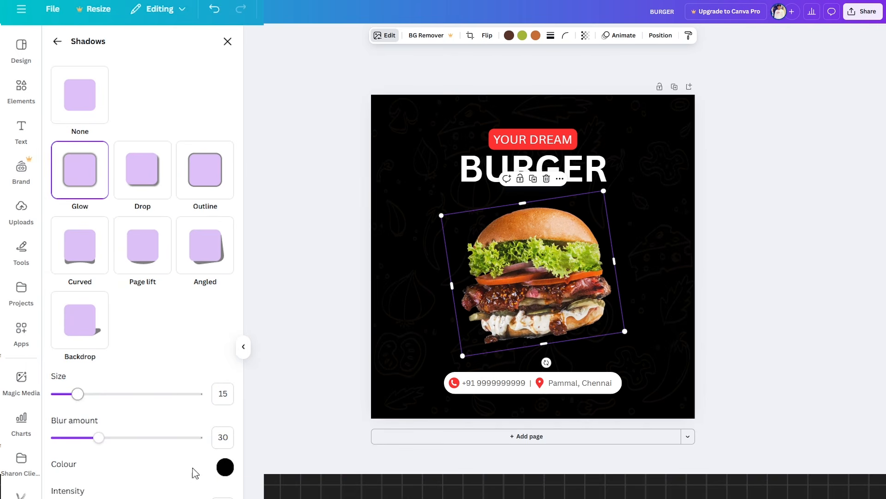
- Set the burger's glow size to 22 and give the glow a pale red colour
left_click(226, 468)
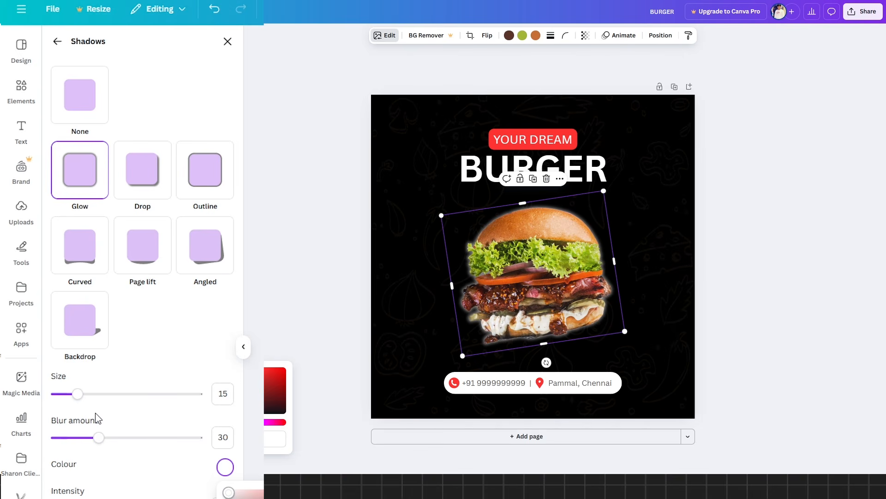
mouse_move(77, 394)
left_mouse_down()
mouse_move(116, 395)
mouse_move(85, 401)
left_mouse_up()
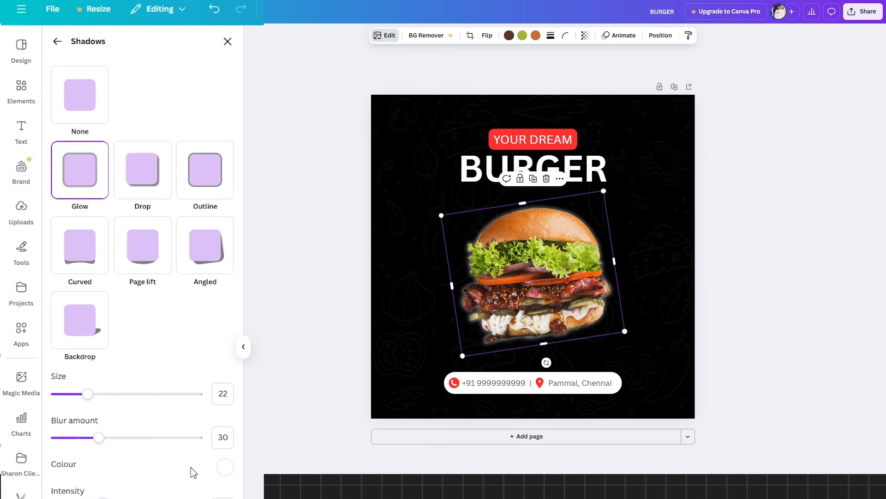
left_click(226, 467)
left_click_drag(229, 492, 264, 493)
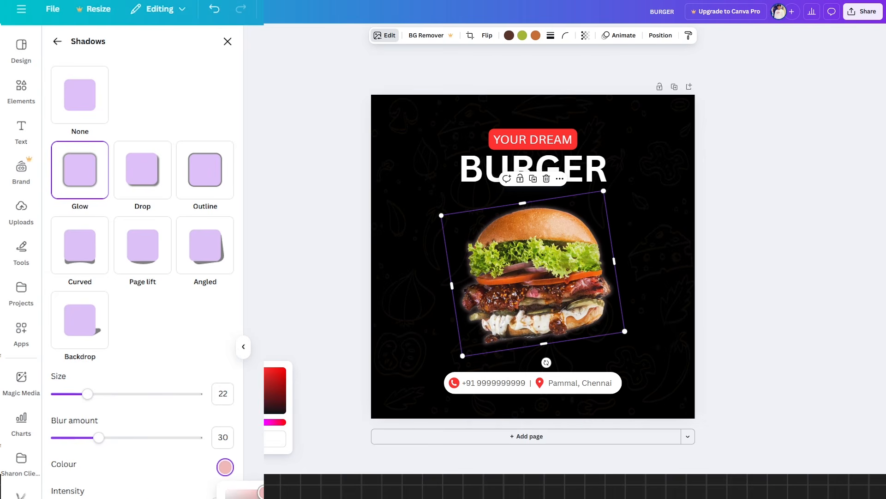
left_click(730, 162)
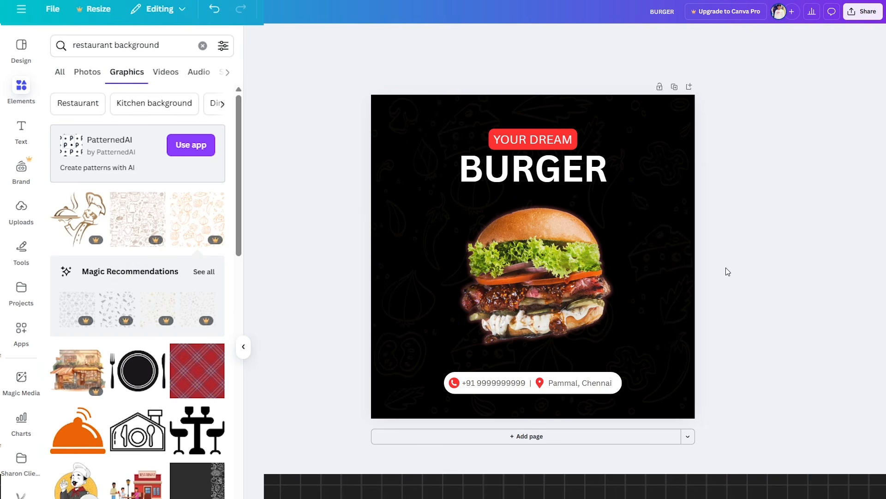
- Search the elements library for "price tag" and show all matching graphics
left_click(202, 47)
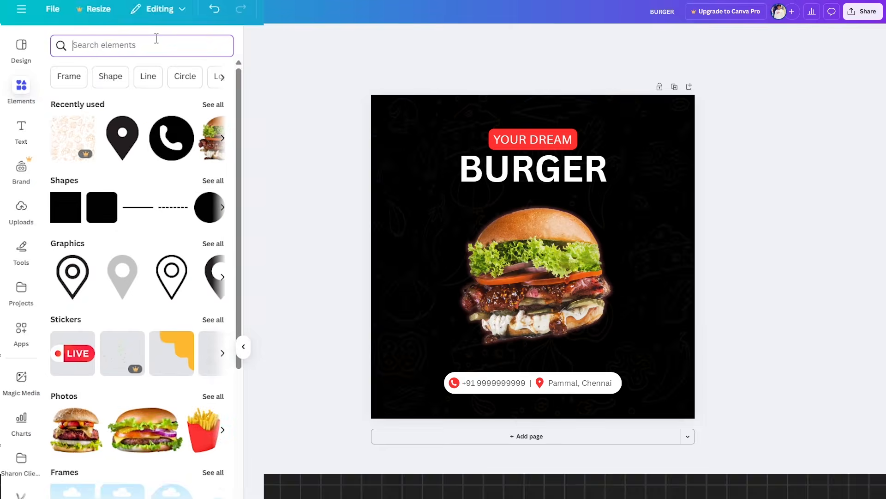
type("price tag")
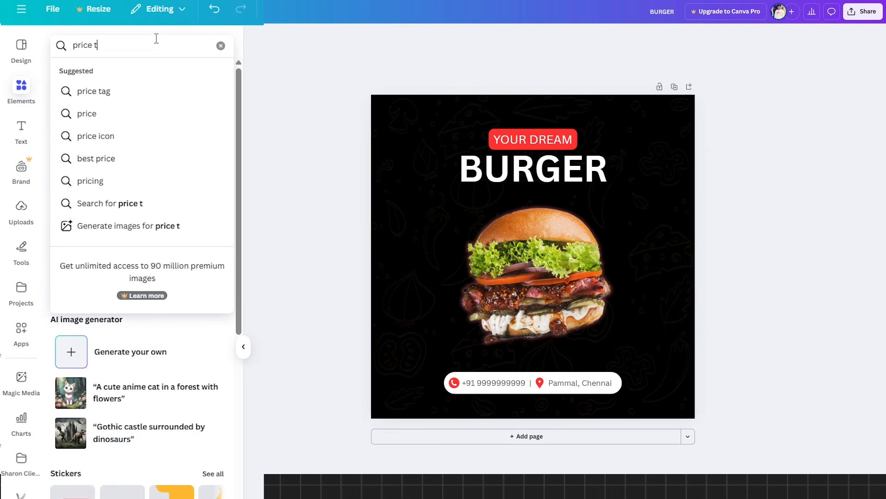
key("Return")
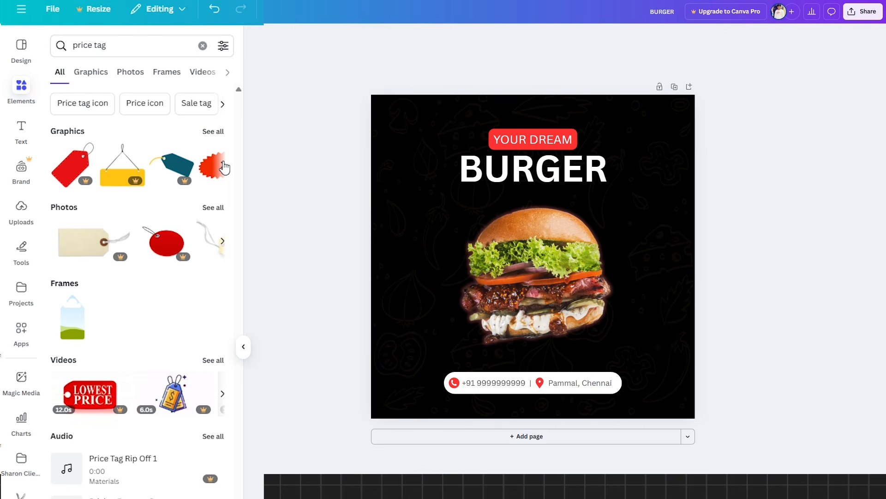
left_click(211, 133)
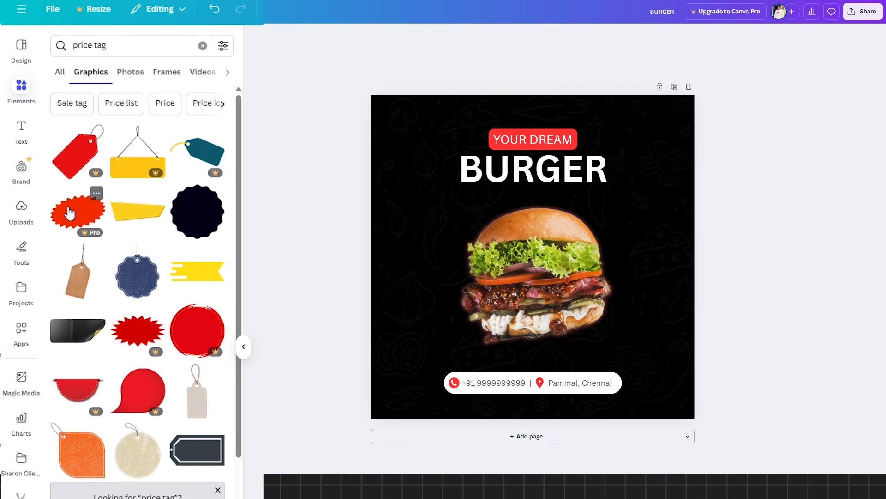
- Add the red oval starburst badge, shrink it, and place it over the burger's upper-right edge
left_click(69, 213)
left_click_drag(520, 251, 636, 229)
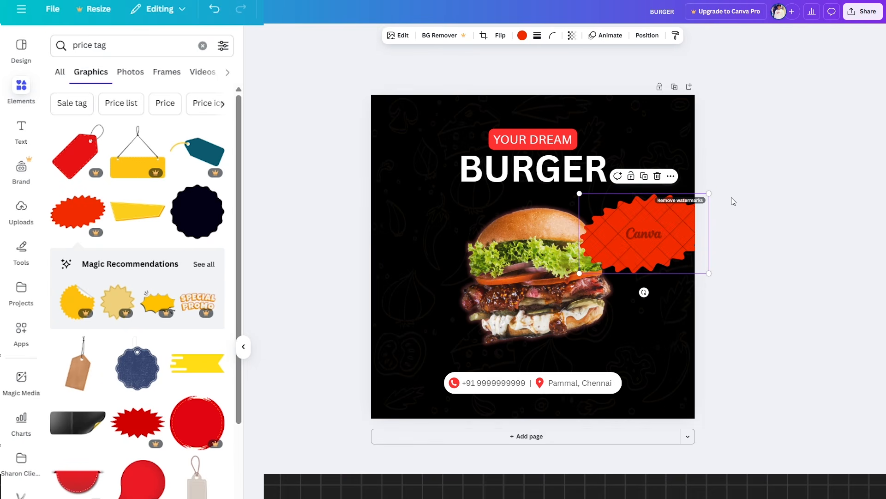
left_click_drag(711, 194, 618, 227)
left_click(758, 192)
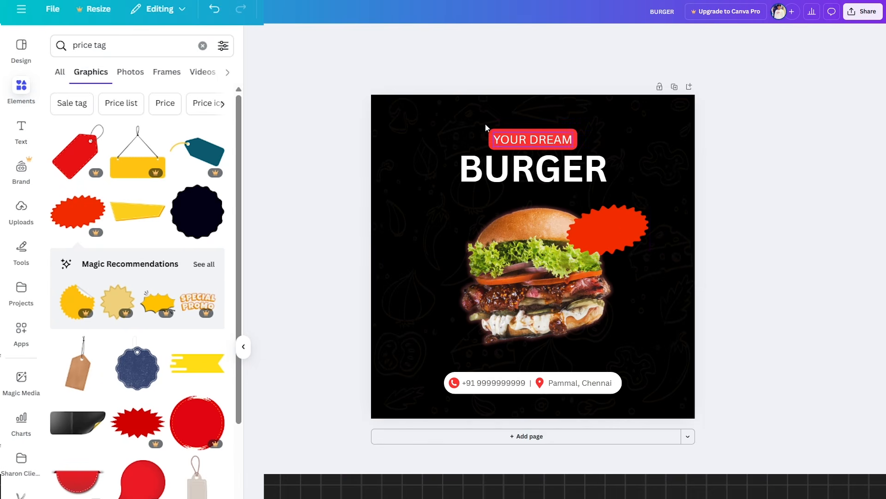
- Add a subheading tilted slightly counterclockwise that reads "Buy 1" and "Get 2" on two lines
left_click(21, 132)
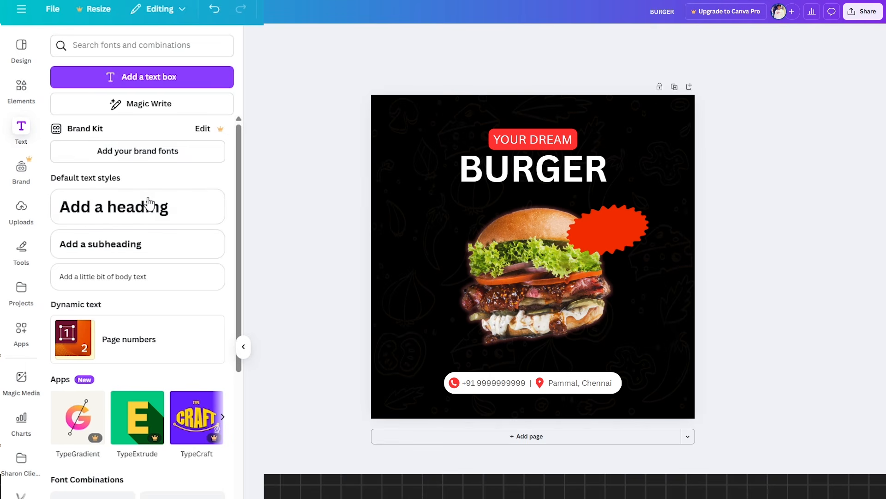
left_click(142, 253)
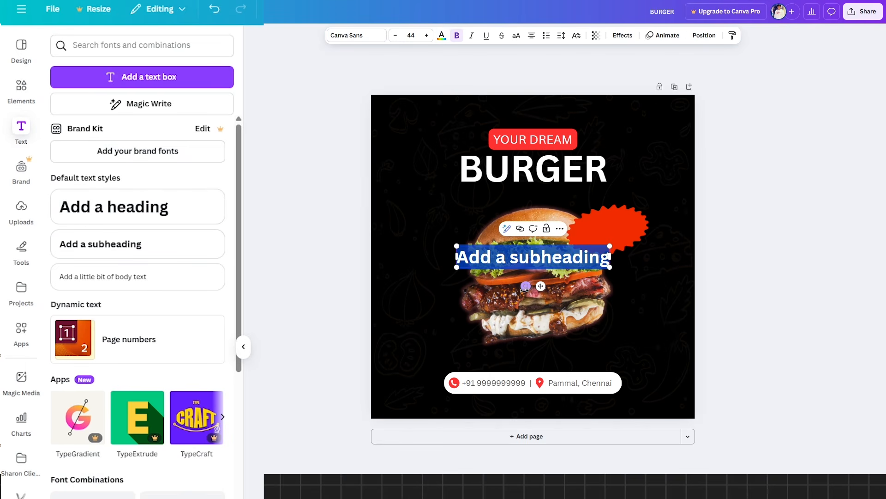
left_click_drag(526, 287, 533, 288)
type("Bu")
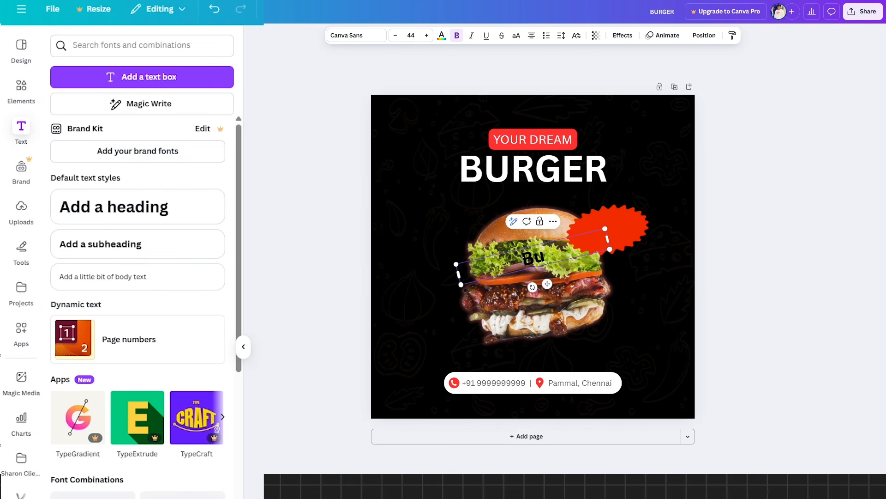
type("y 1")
key("Return")
type("Get")
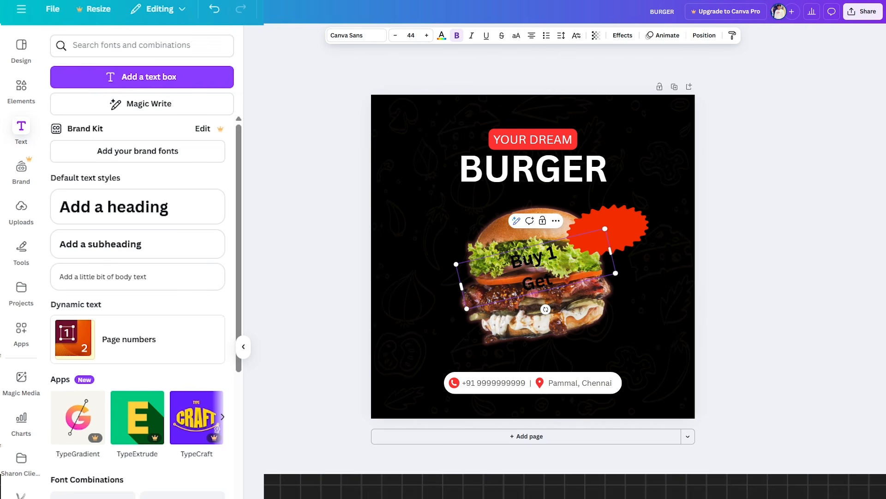
type(" 2")
- Make the "Buy 1 Get 2" text white at size 36 and move it onto the red badge
key("ctrl+a")
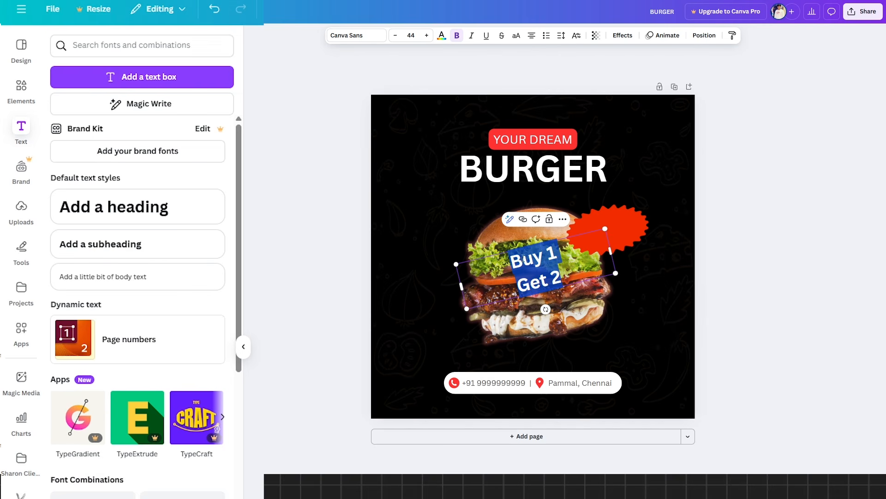
left_click(442, 36)
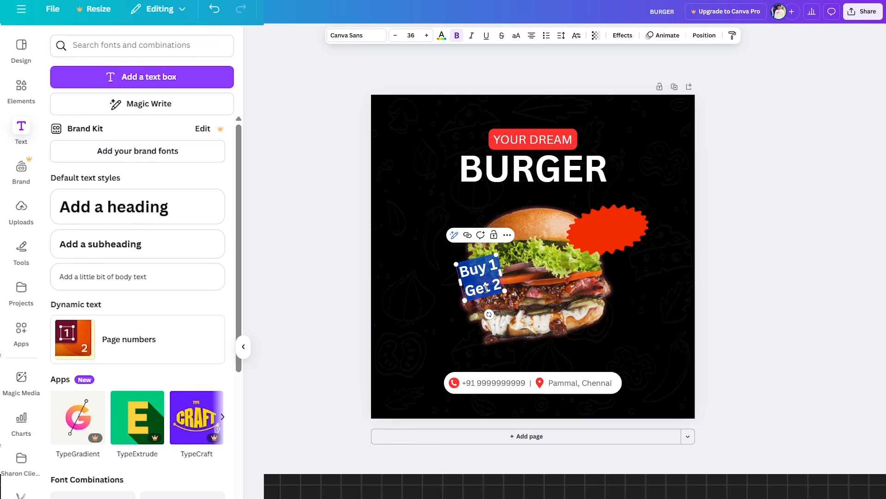
left_click(488, 288)
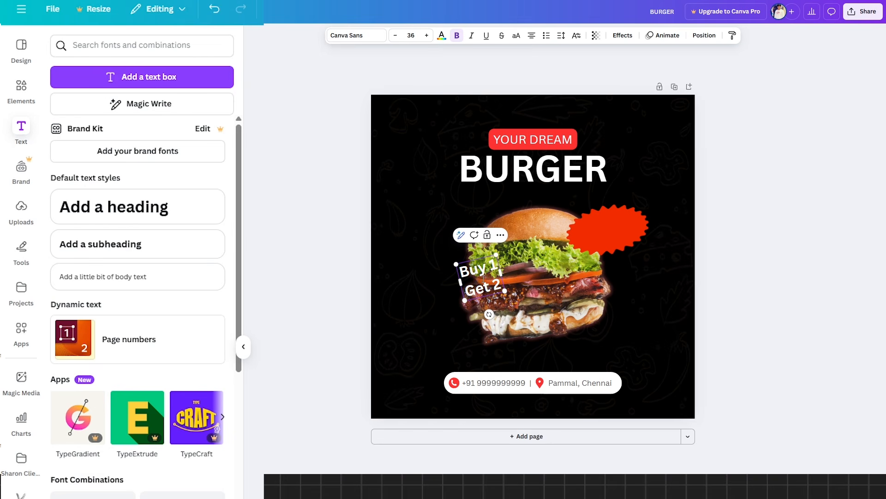
left_click(740, 249)
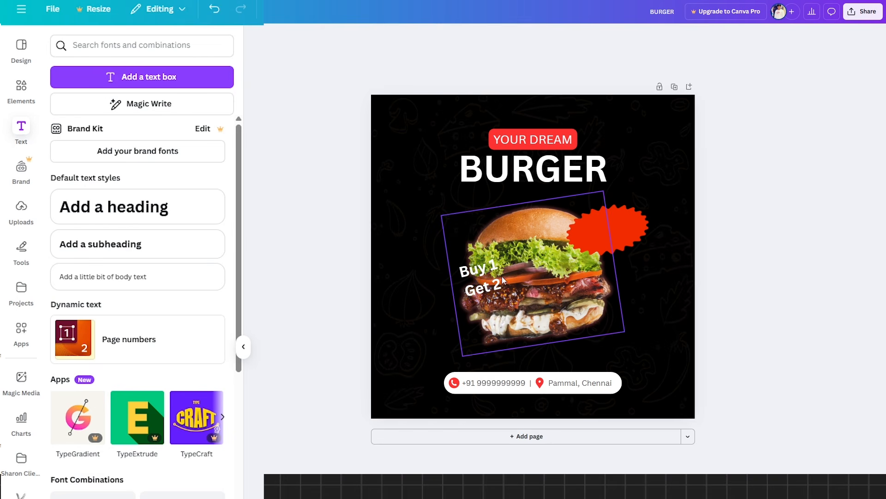
left_click(496, 295)
left_click_drag(481, 290, 612, 228)
- Tighten the line spacing of the "Buy 1 Get 2" text and centre it within the red badge
triple_click(611, 239)
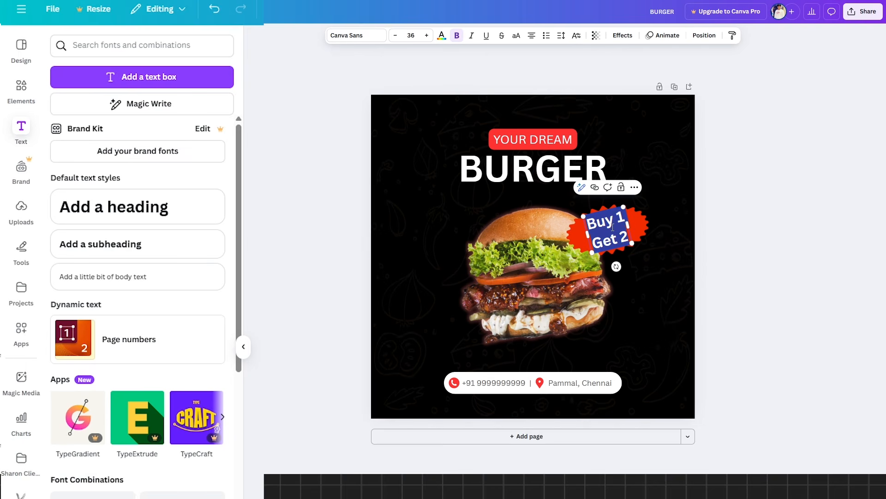
left_click(561, 36)
left_click_drag(547, 99, 537, 99)
key("Escape")
left_click(765, 230)
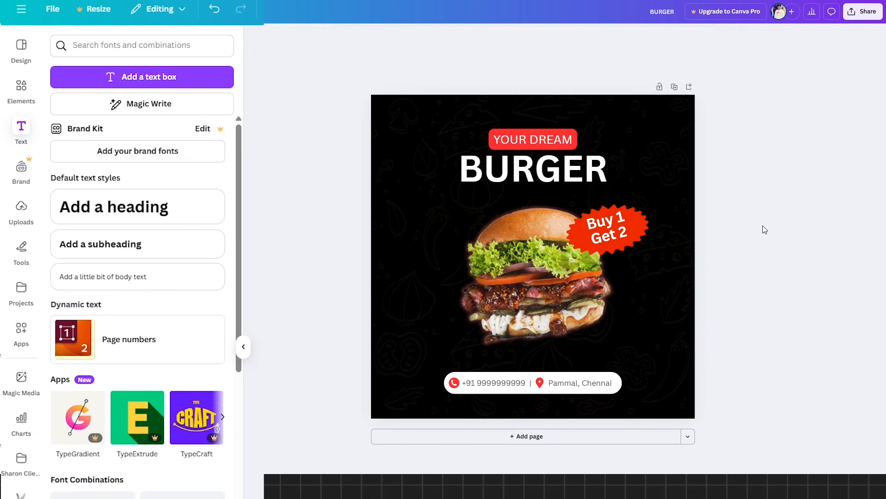
left_click(612, 223)
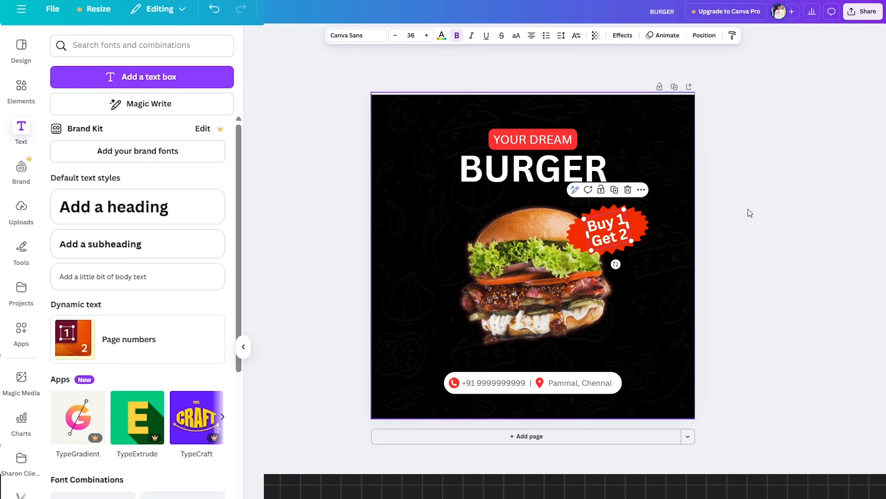
left_click(762, 210)
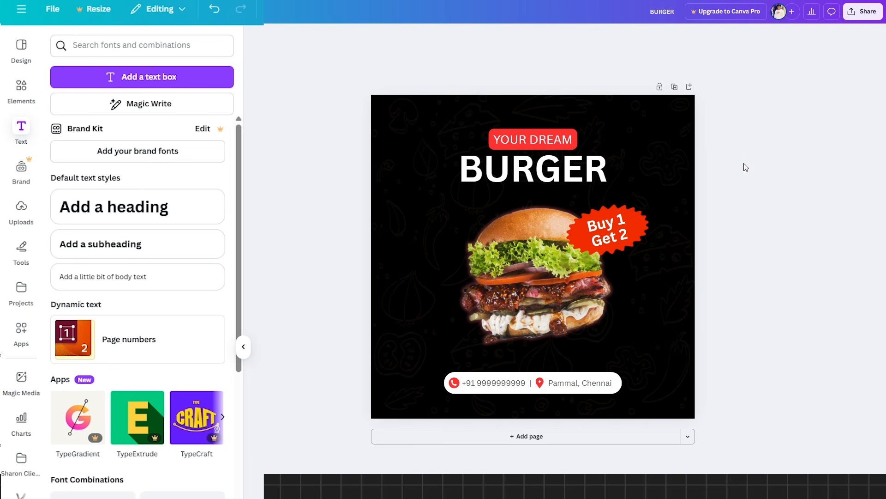
- Check the image editing options for the red starburst badge and deselect it
left_click(581, 225)
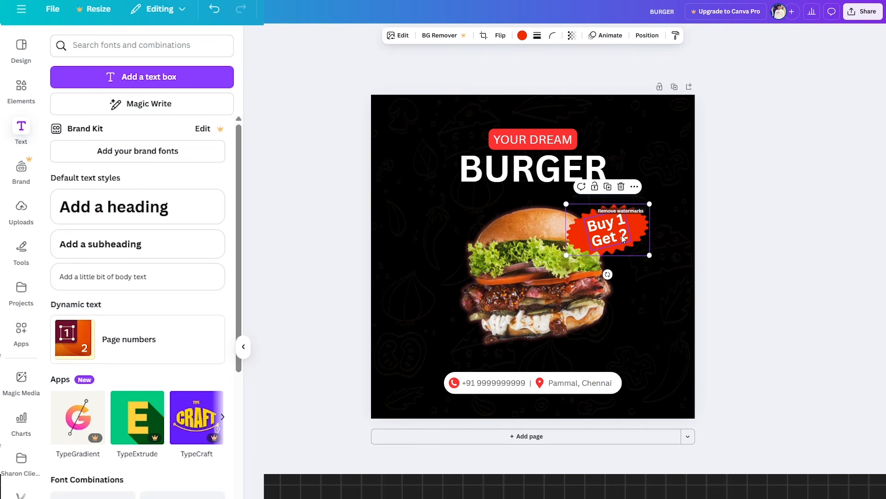
left_click(400, 35)
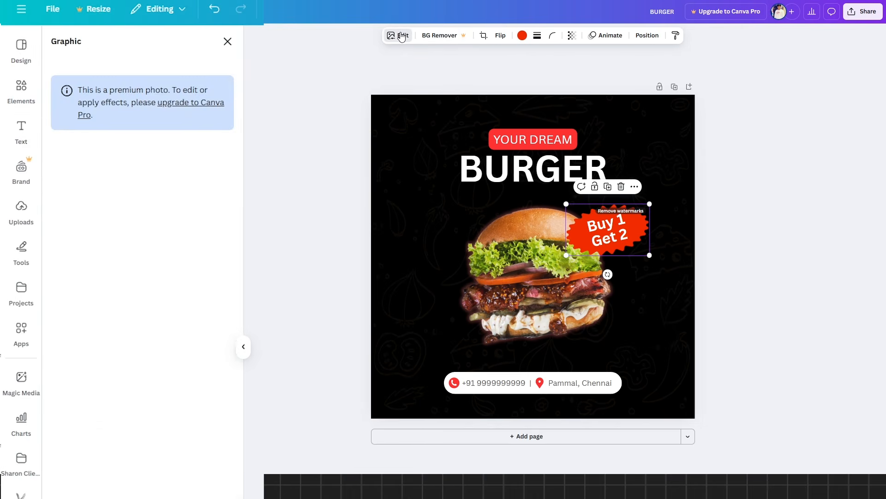
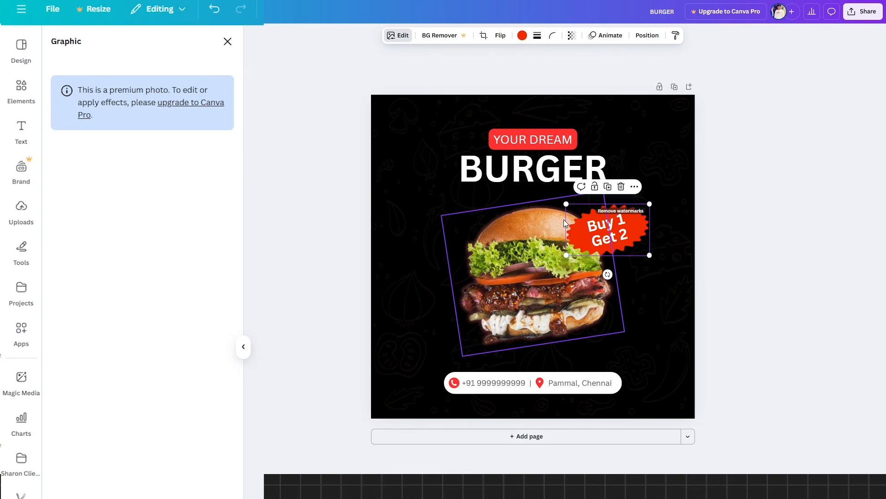
left_click(737, 199)
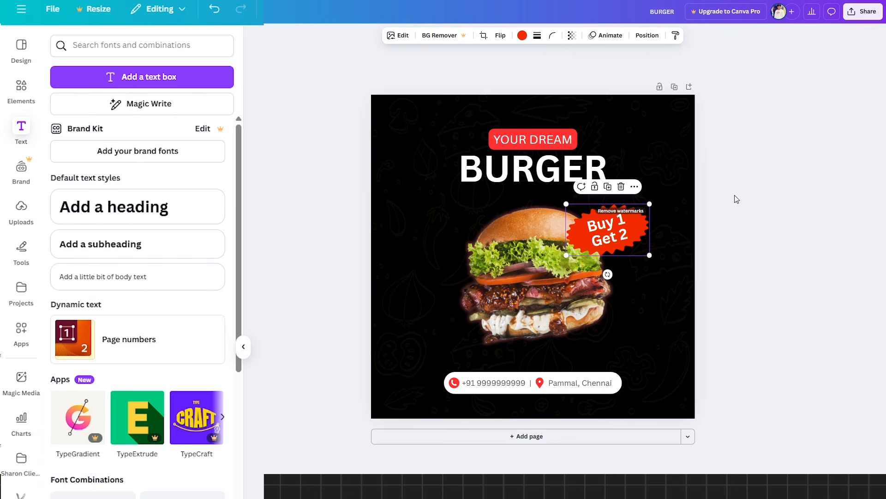
left_click(737, 199)
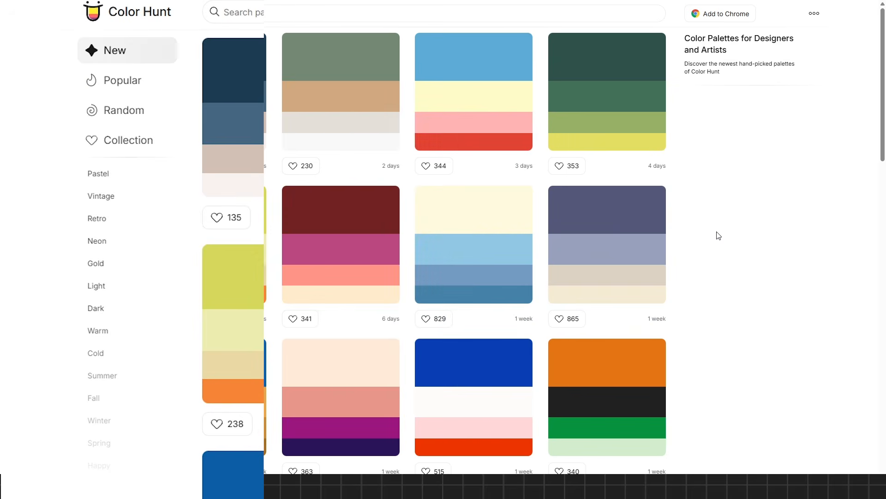
- Search Color Hunt for yellow palettes, browse them, and copy the green #347433 from the green, yellow, orange and red palette
left_click(352, 19)
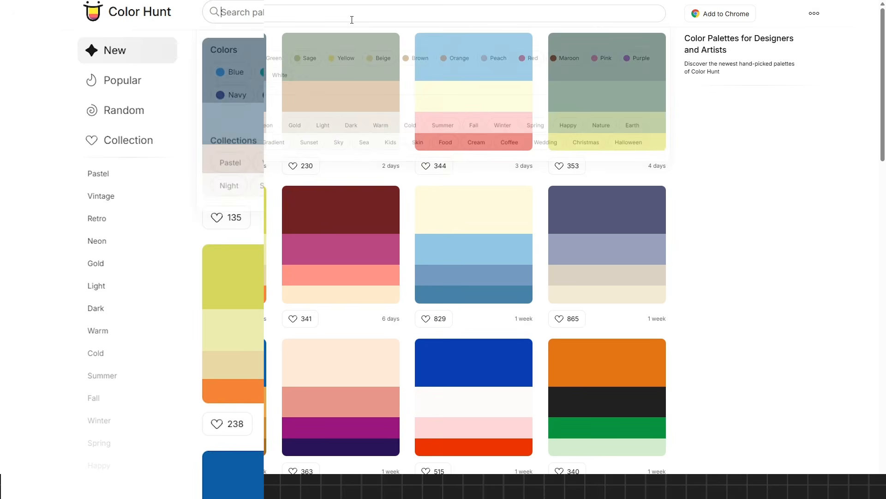
type("yellow")
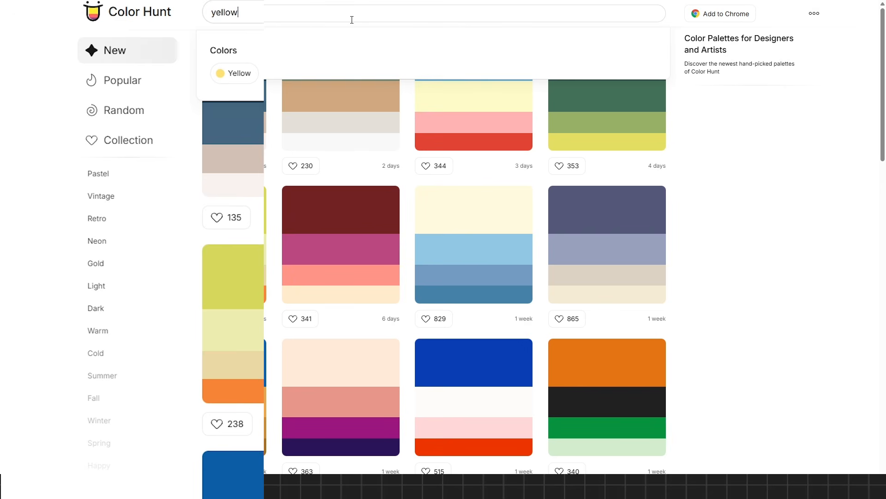
key("Return")
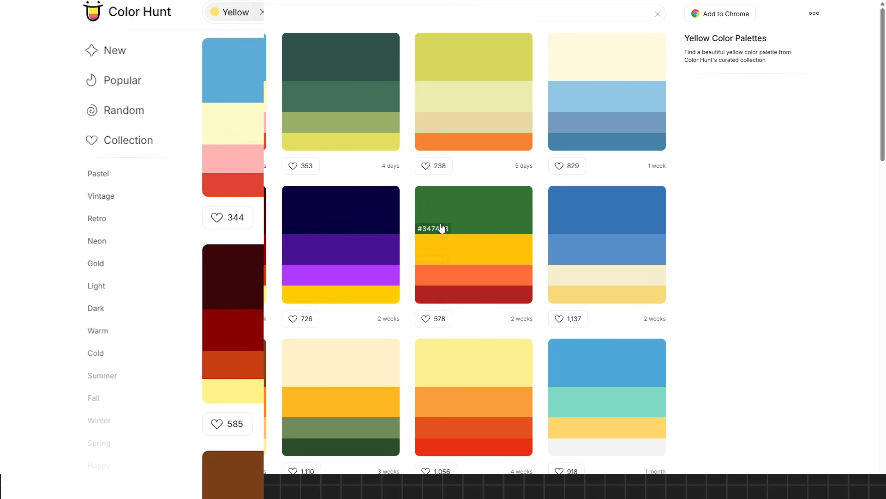
scroll(476, 120, "down", 2)
scroll(476, 128, "down", 5)
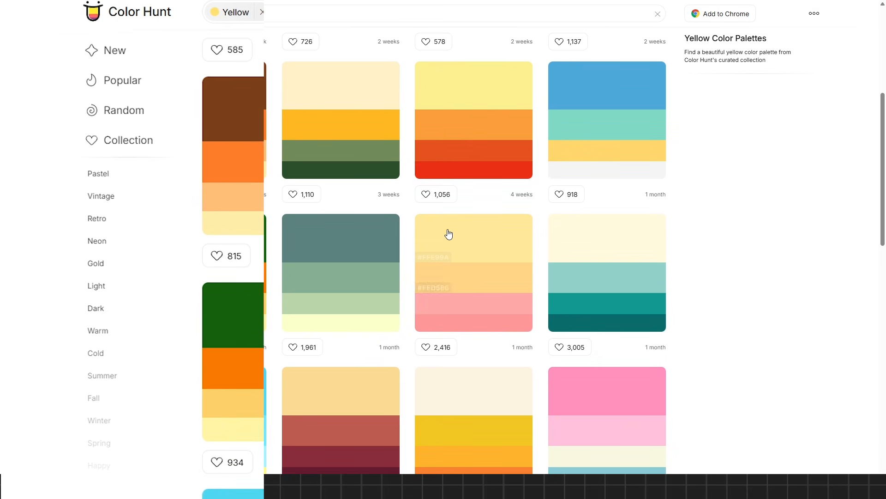
scroll(448, 234, "down", 4)
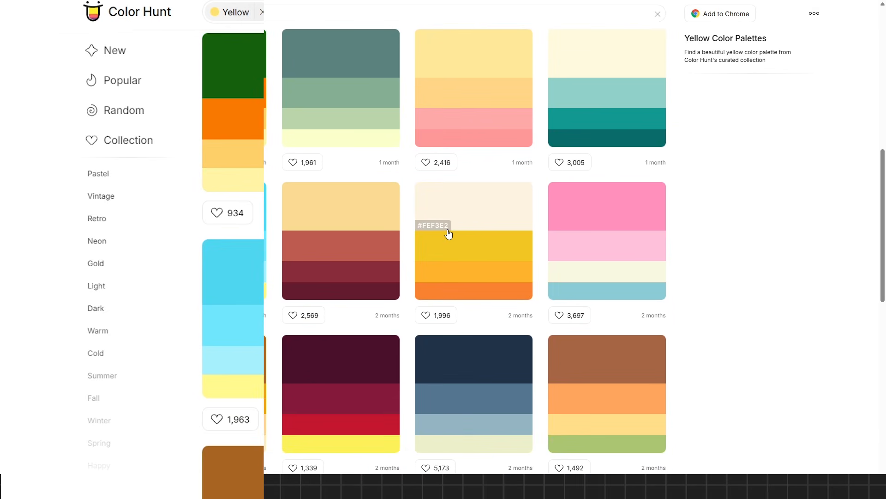
scroll(448, 234, "up", 10)
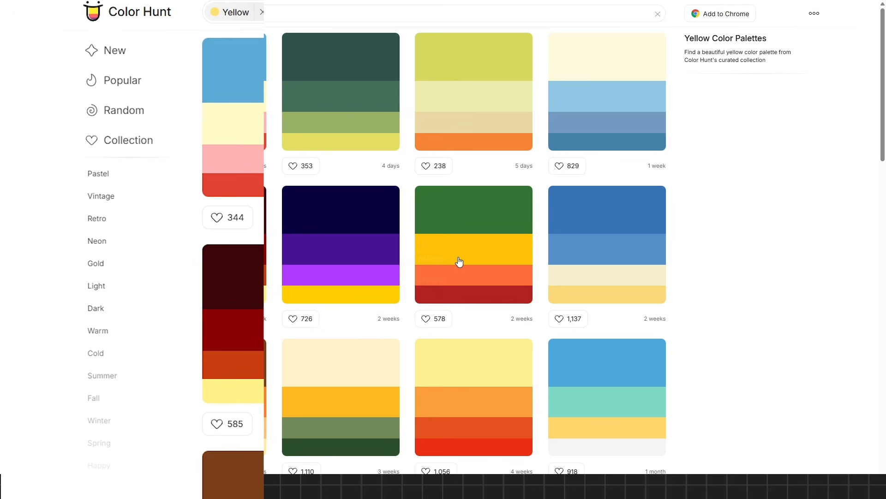
left_click(438, 231)
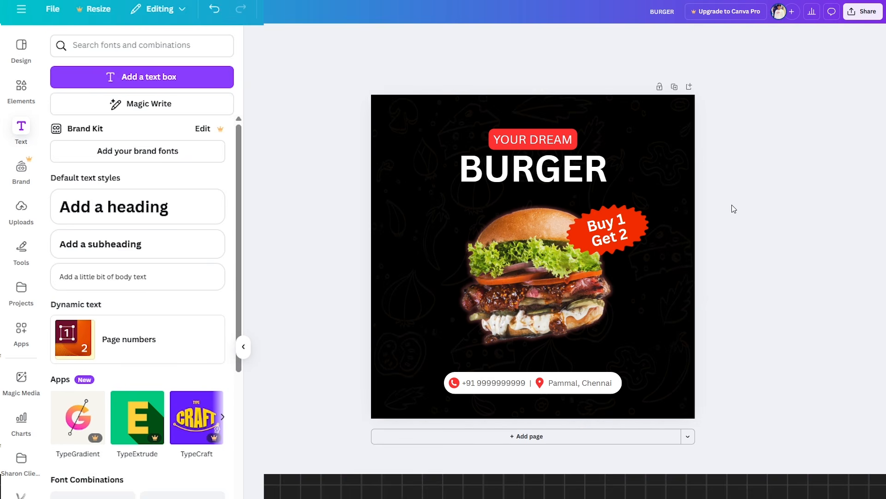
- Switch to Canva, try the copied green #347433 on the starburst badge, and undo the colour change
left_click(635, 219)
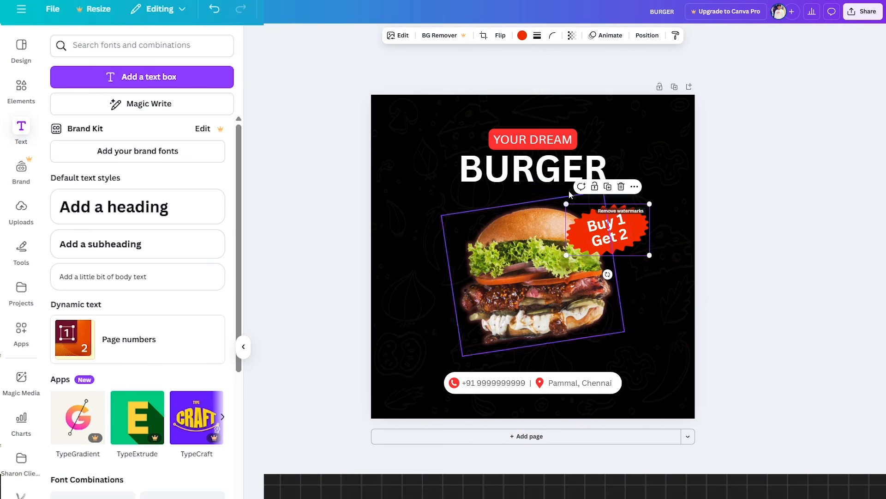
left_click(522, 36)
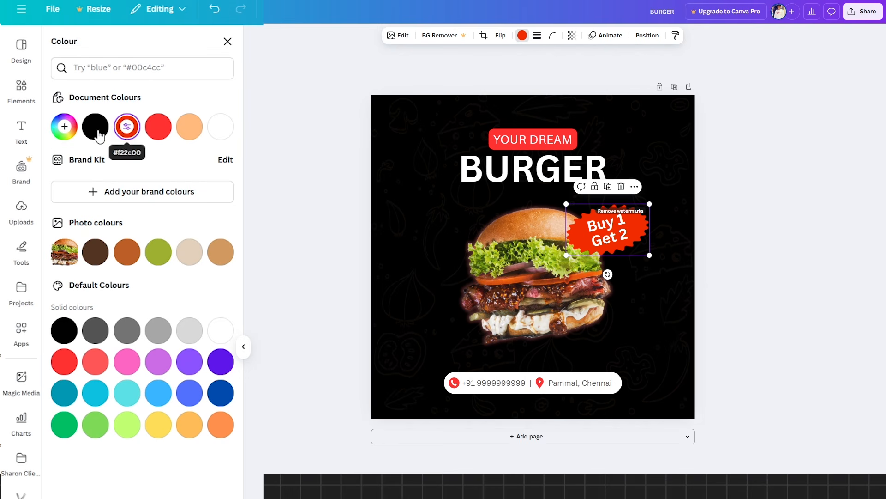
left_click(65, 130)
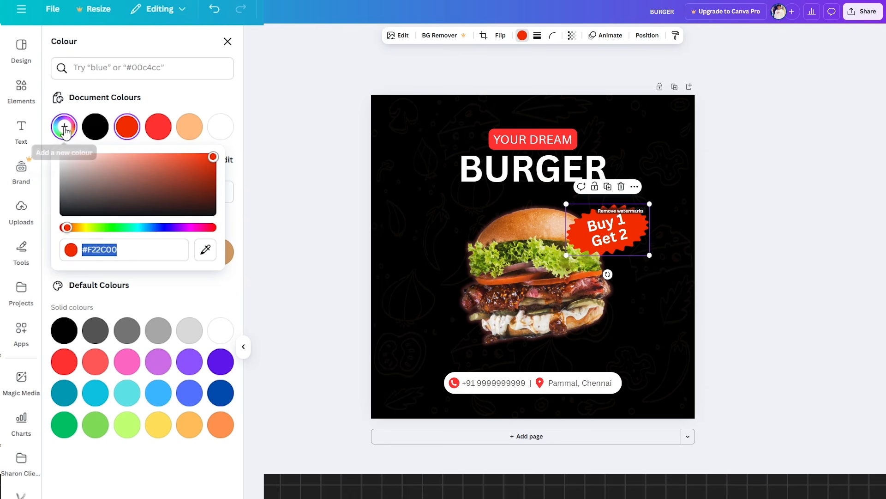
key("ctrl+v")
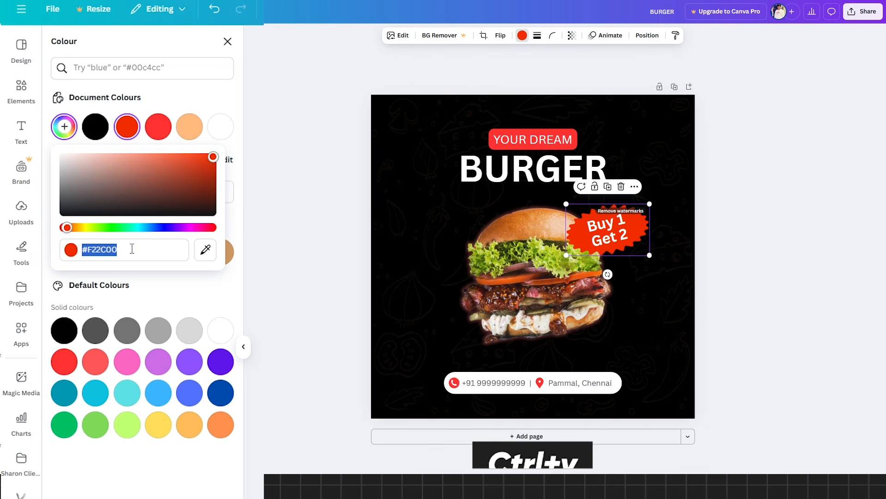
key("ctrl+v")
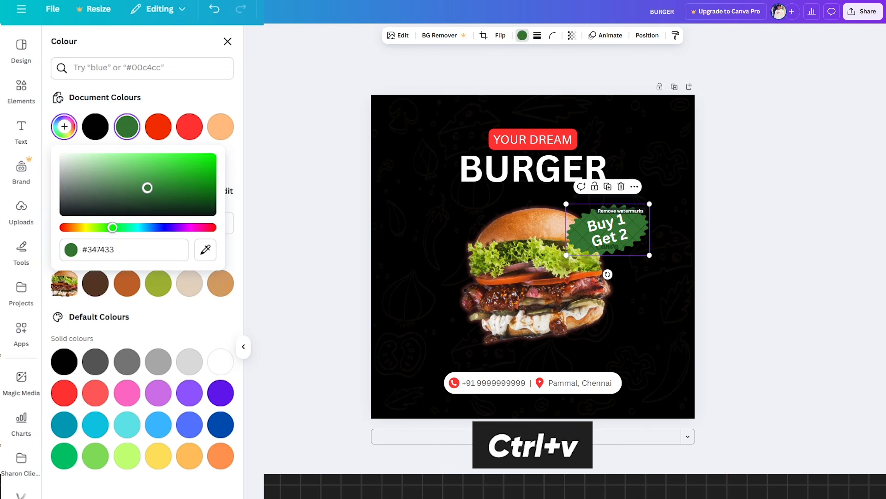
left_click(227, 42)
key("ctrl+z")
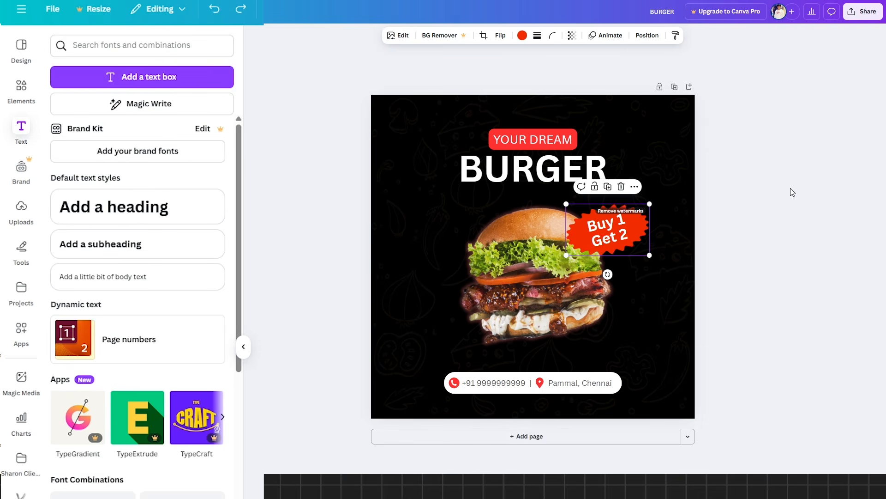
left_click(791, 188)
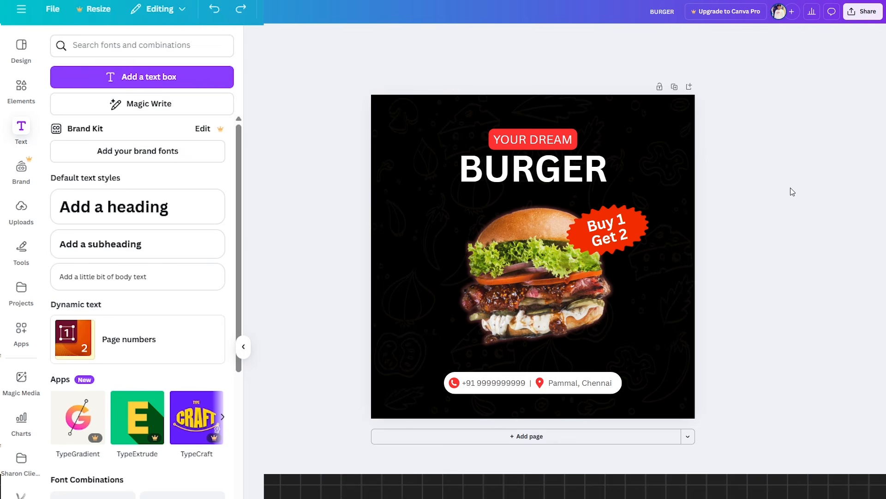
- Add a new page to the design and place a rounded square shape on it
key("ctrl+Return")
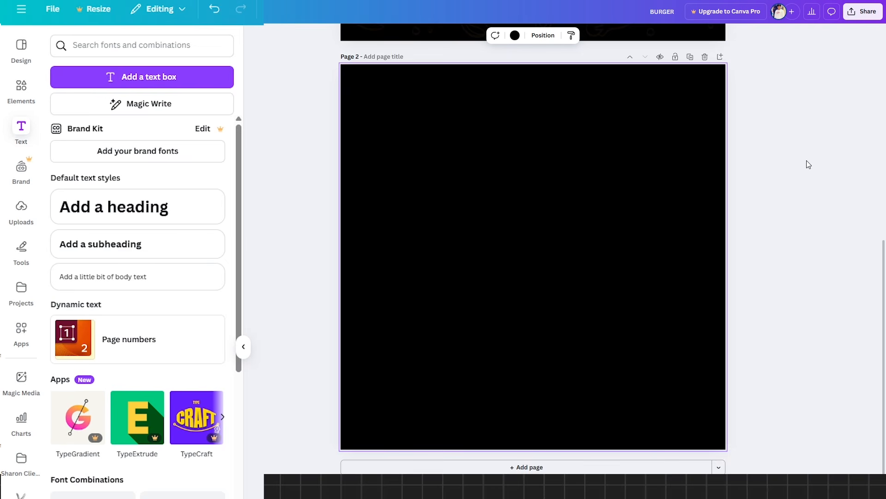
left_click(29, 90)
left_click(203, 46)
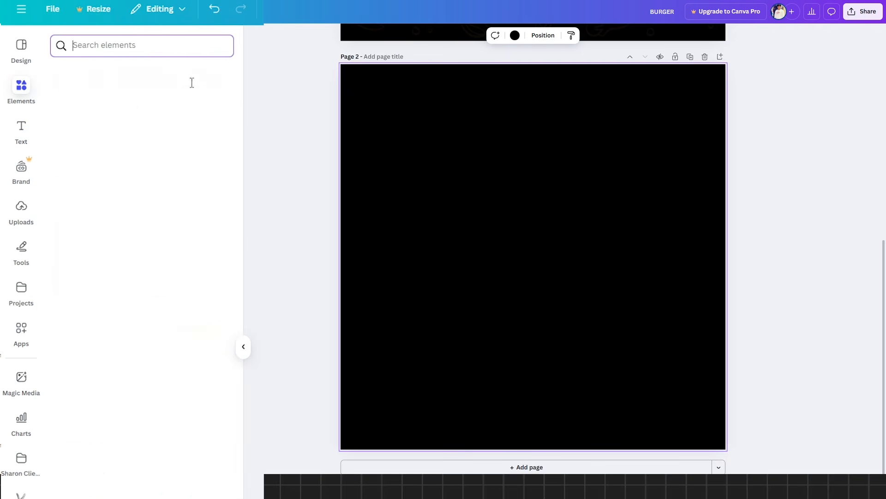
left_click(99, 211)
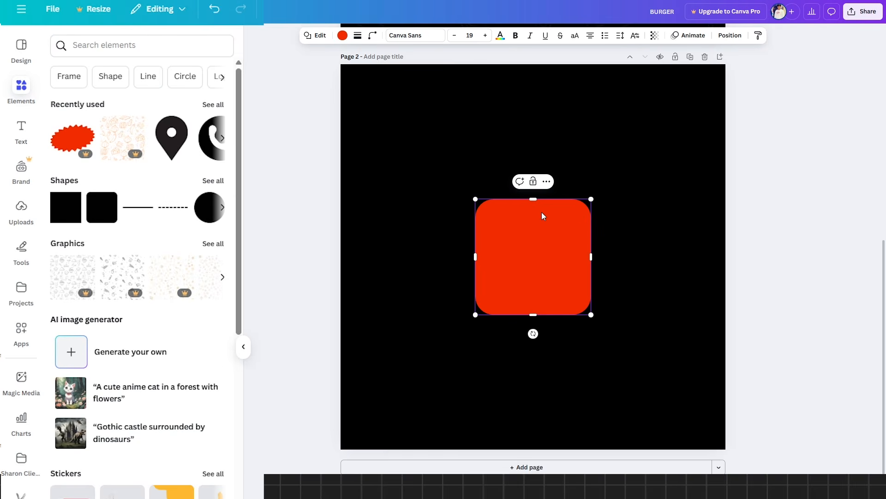
- Stretch the rounded square into a tall card covering about half the page's width and three quarters of its height
left_click_drag(535, 199, 534, 117)
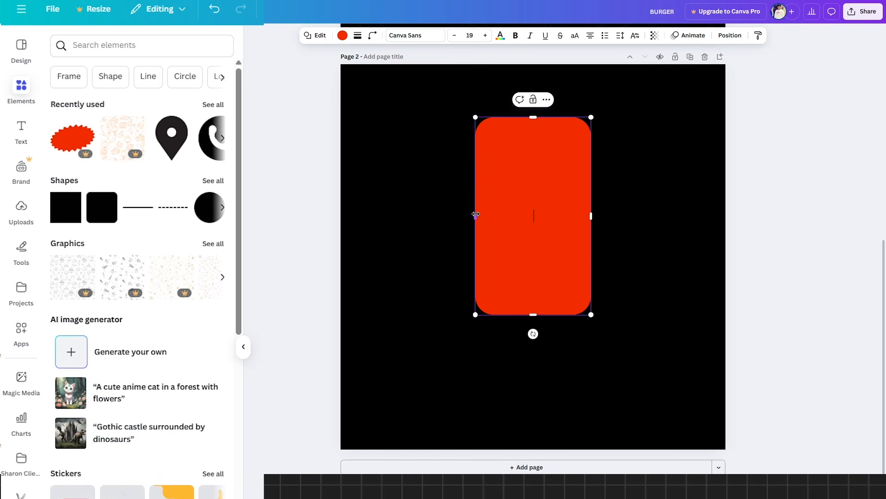
left_click_drag(475, 214, 437, 214)
left_click_drag(591, 215, 604, 216)
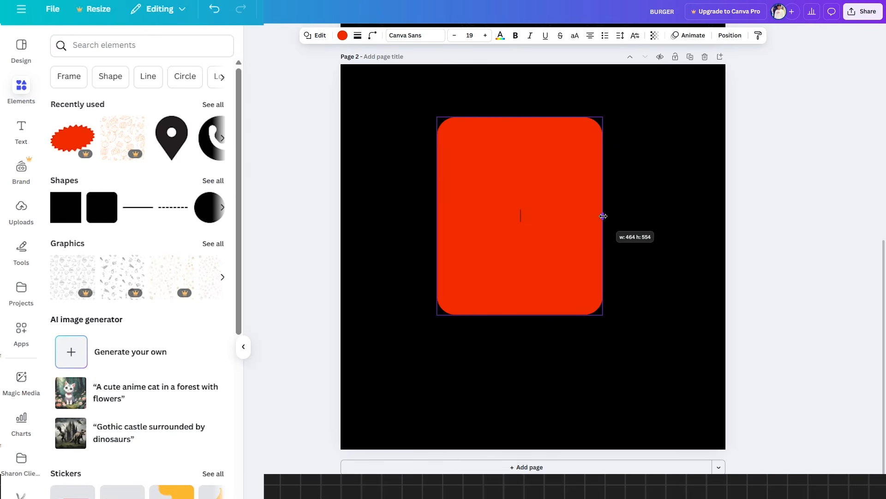
left_click_drag(521, 315, 520, 396)
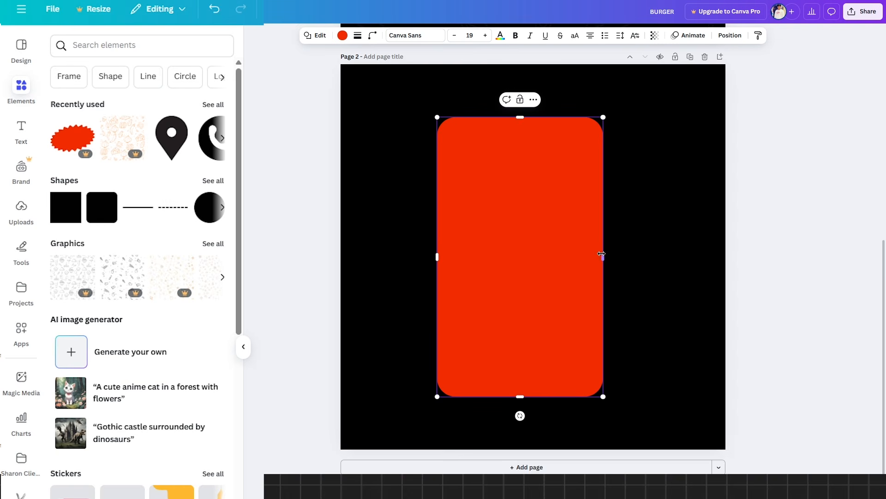
left_click_drag(601, 253, 625, 257)
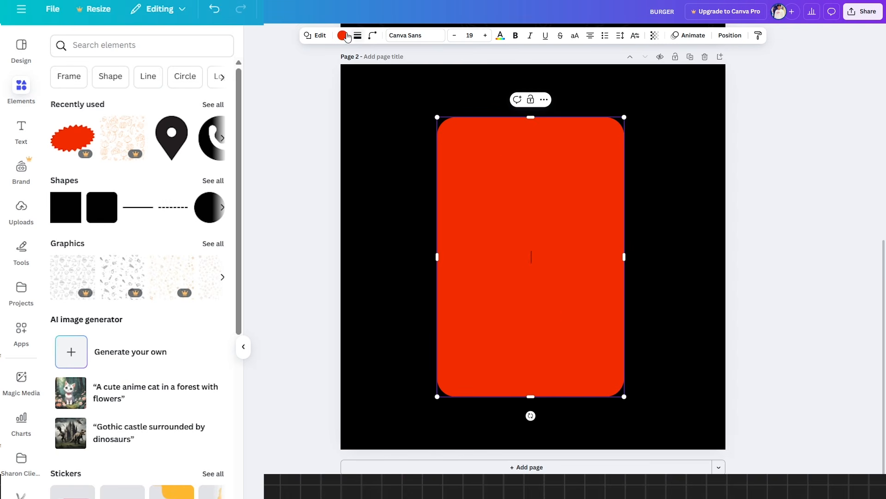
- Recolour the tall rounded card white and centre it on the page
left_click(343, 36)
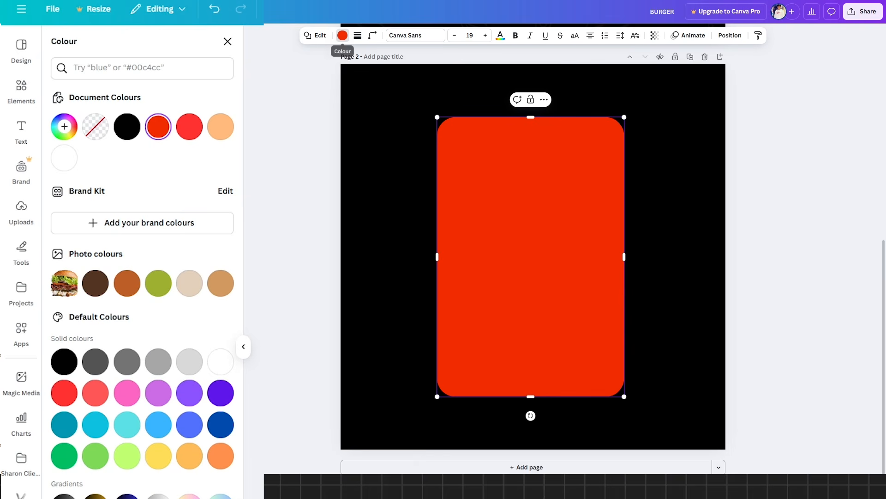
left_click(65, 159)
left_click(781, 199)
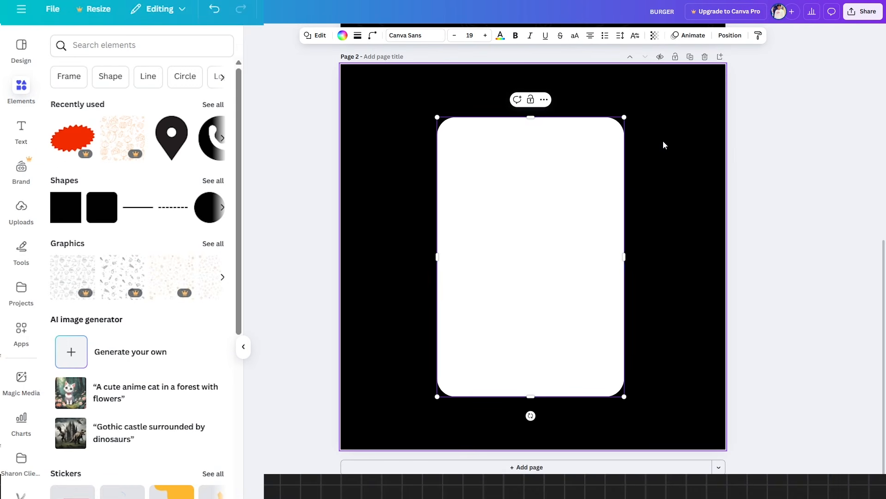
left_click(663, 141)
left_click(779, 172)
left_click_drag(563, 205, 564, 202)
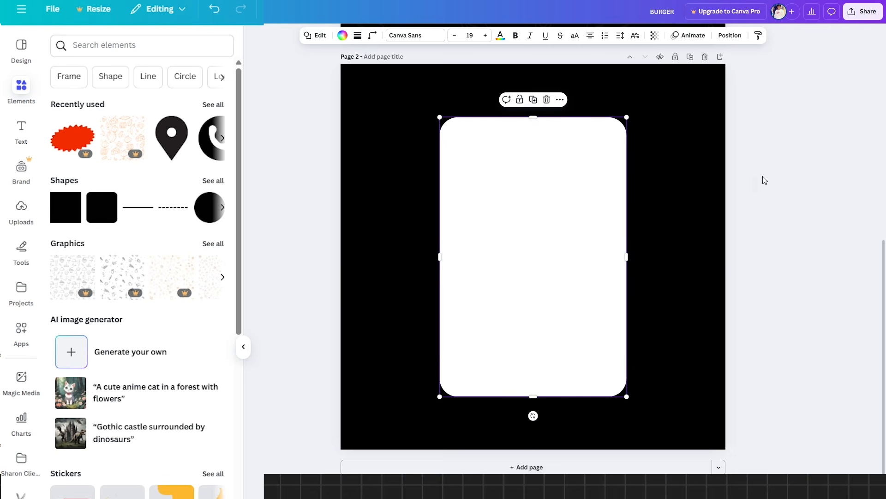
left_click(808, 170)
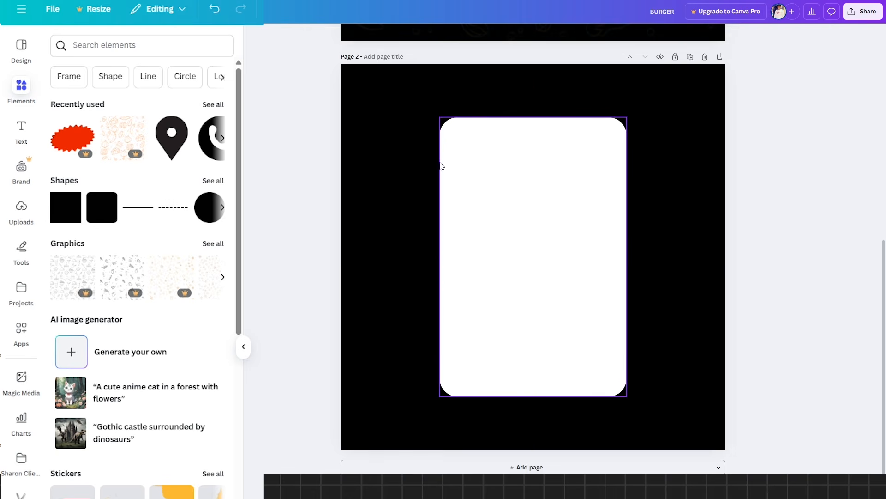
- Add a rounded square photo frame, shrink it to about 463 × 463, and centre it in the white card's upper part
left_click(77, 75)
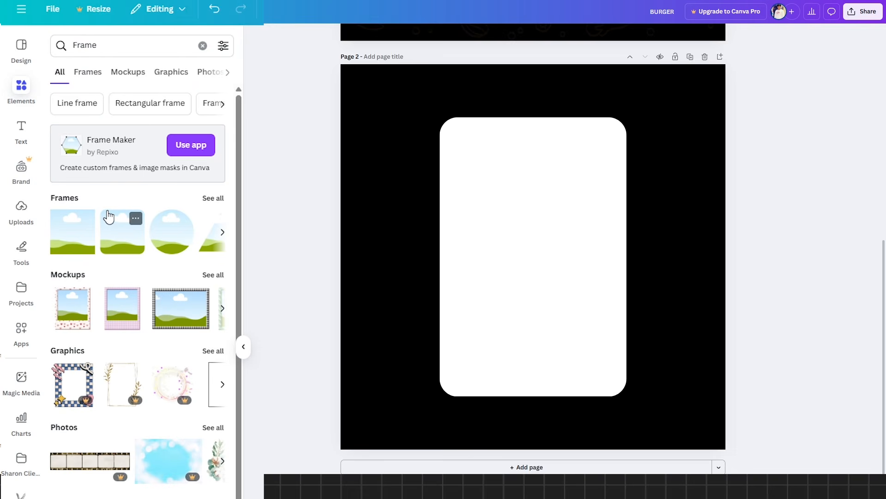
left_click(130, 245)
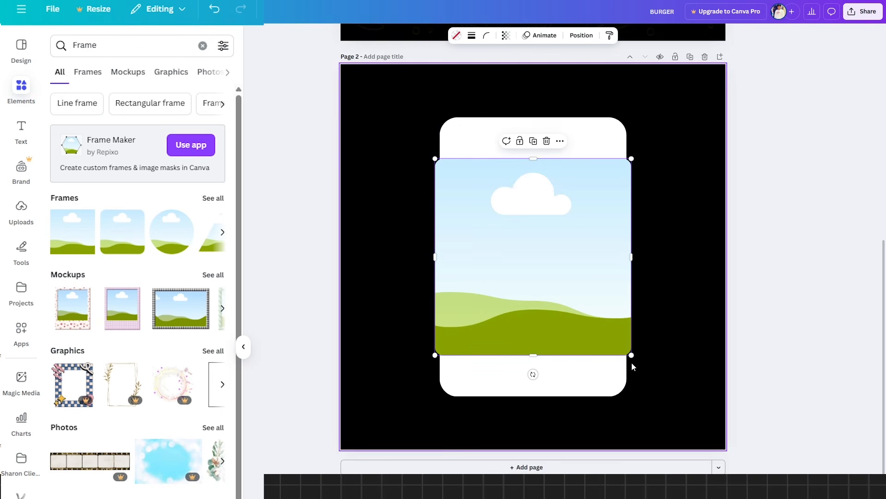
left_click_drag(632, 357, 596, 329)
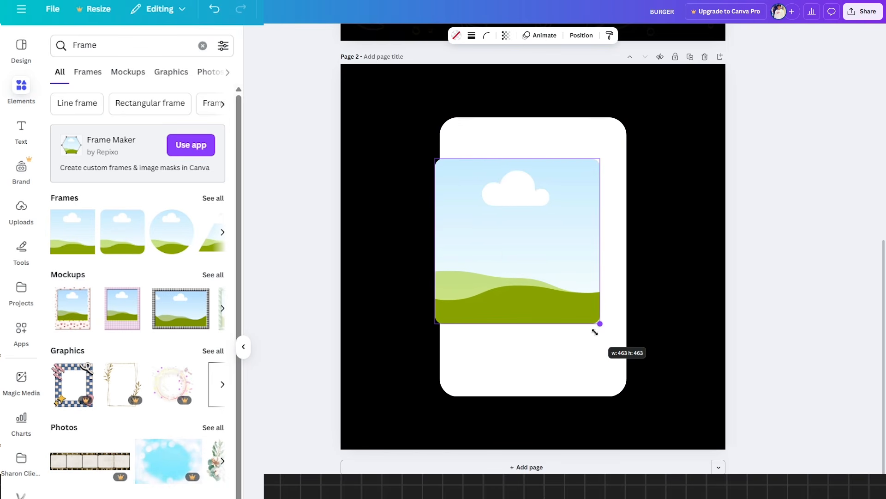
left_click_drag(506, 253, 518, 223)
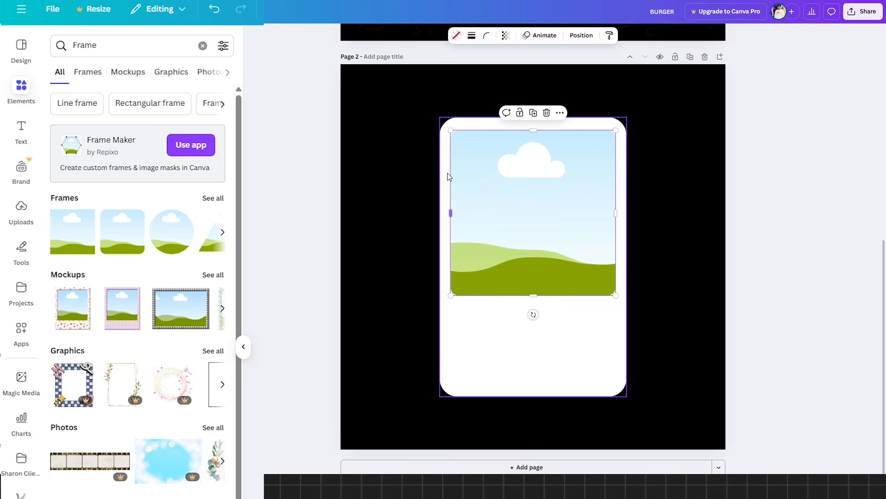
left_click(760, 217)
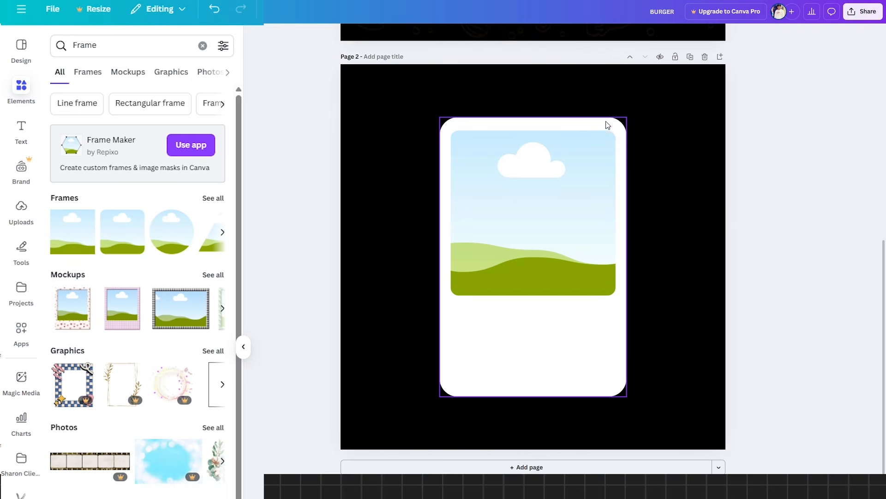
- Increase the corner rounding of the photo frame inside the white card
left_click(517, 172)
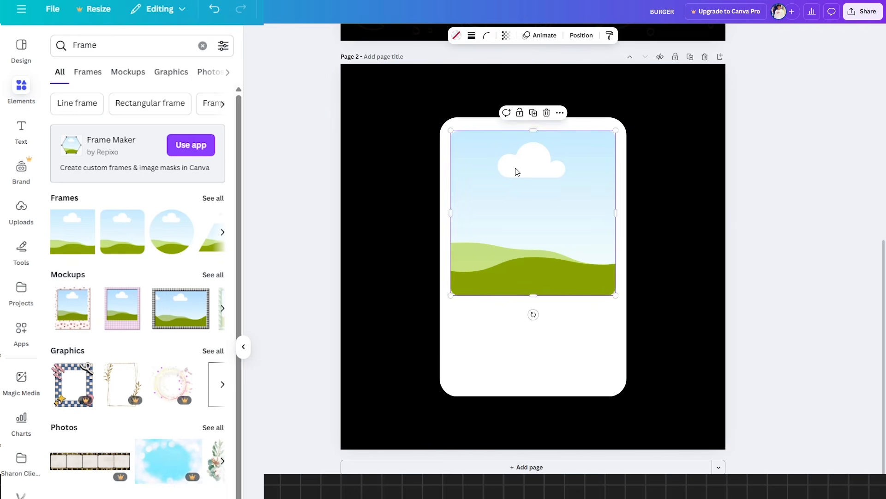
scroll(525, 176, "up", 5)
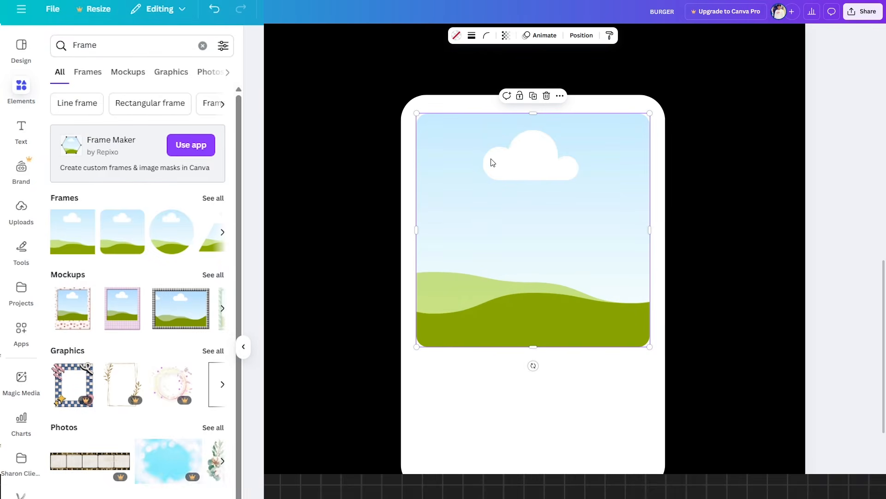
left_click(728, 142)
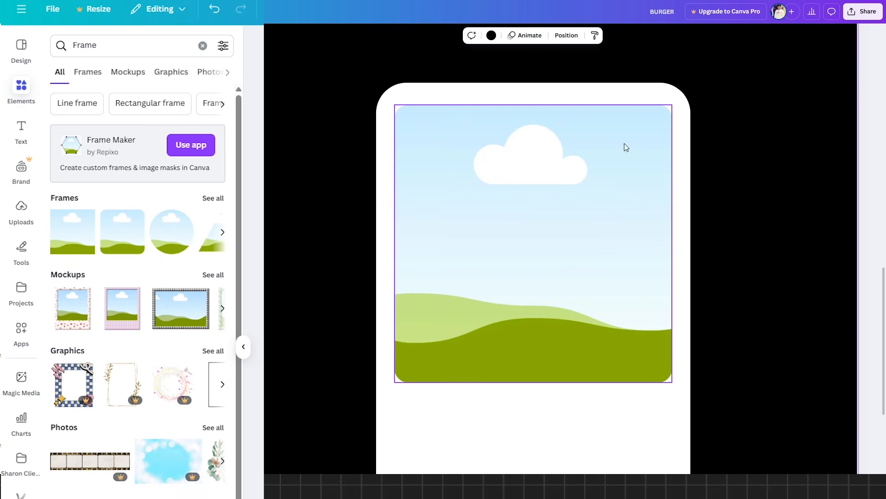
left_click(507, 167)
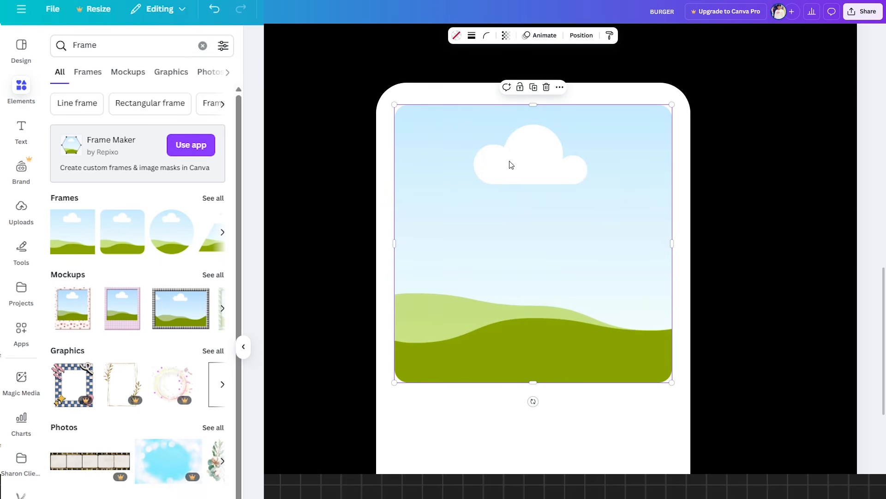
left_click(487, 40)
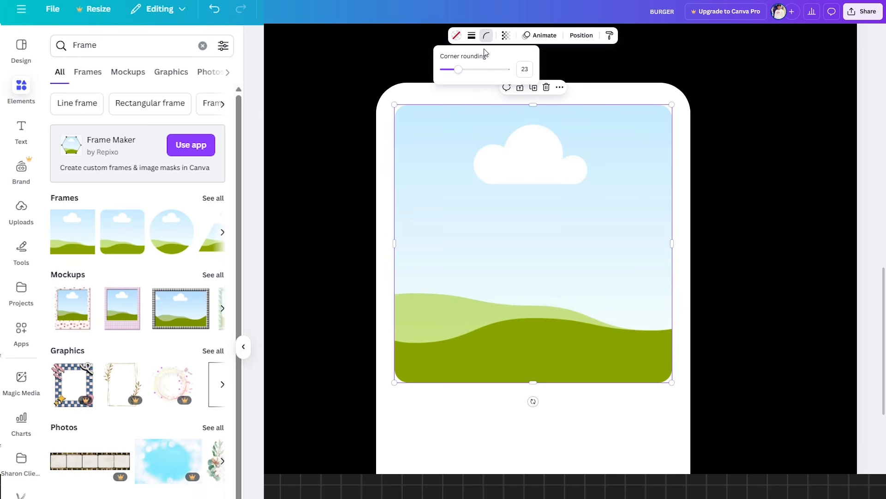
left_click_drag(455, 69, 462, 87)
left_click(724, 137)
scroll(725, 137, "down", 1)
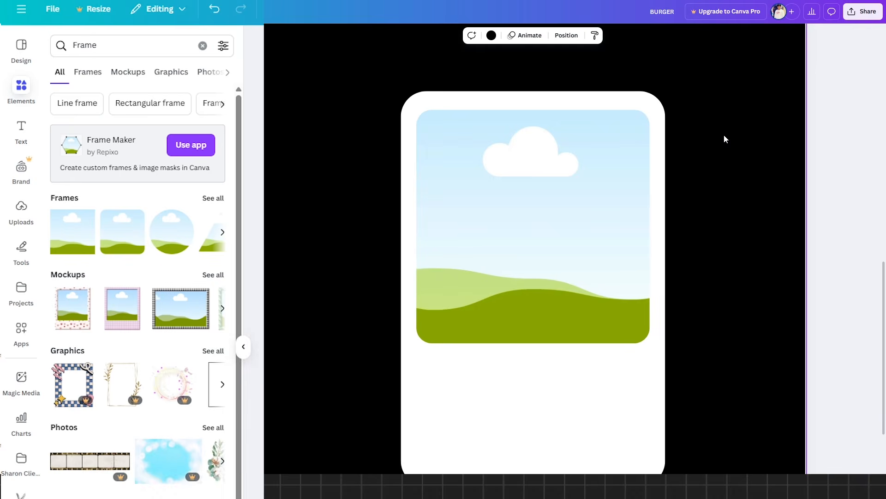
- Add a heading with the person's full name and place it just below the photo frame, aligned with the frame's left edge
scroll(724, 138, "down", 1)
scroll(724, 134, "down", 1)
left_click(21, 132)
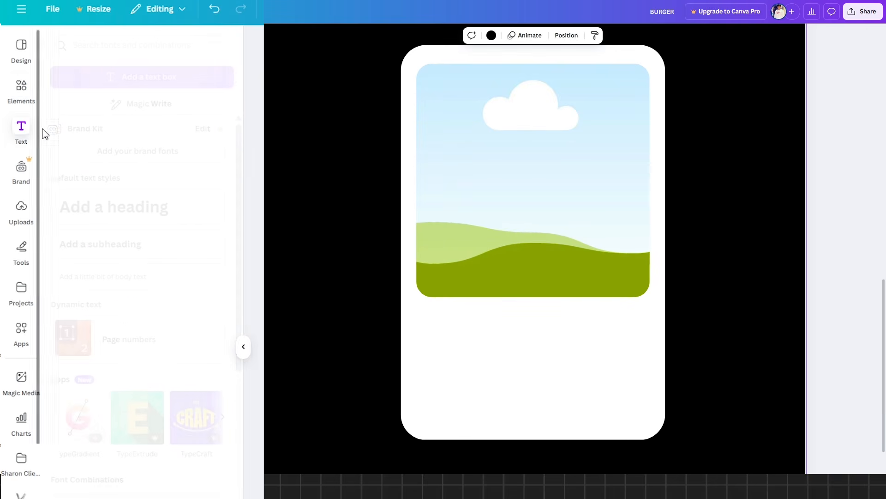
left_click(129, 206)
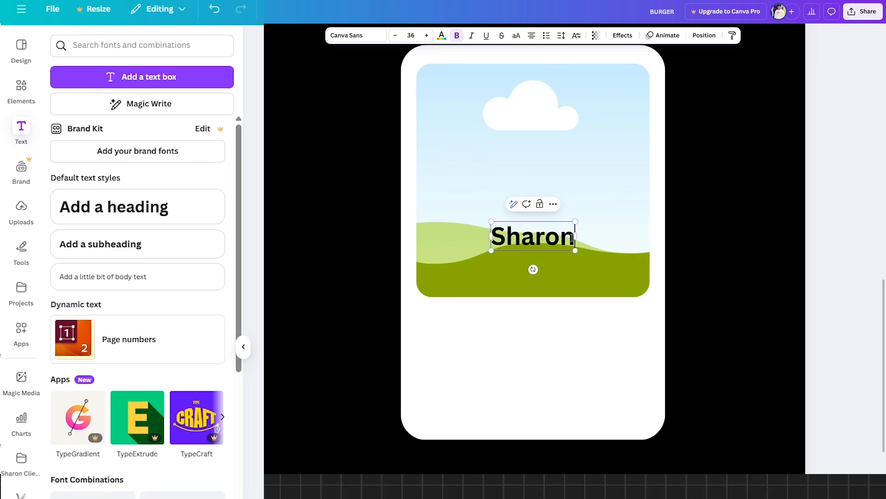
type("Joshua")
double_click(573, 238)
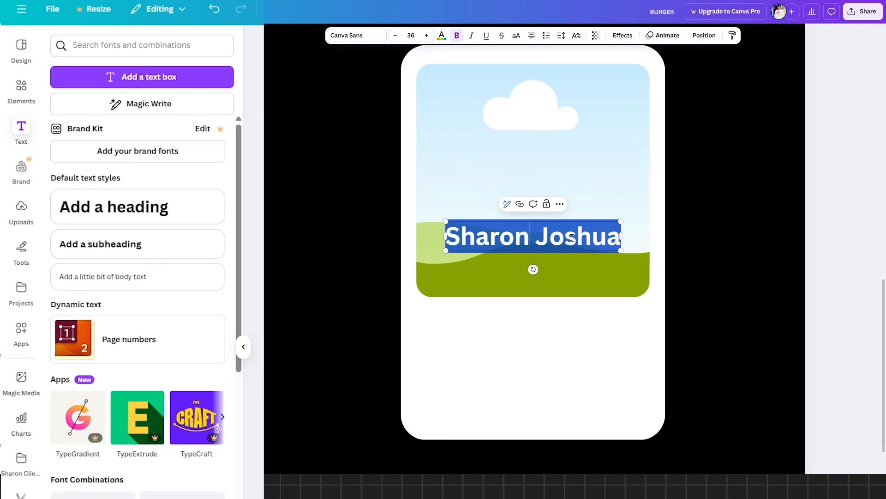
left_click(680, 255)
left_click_drag(552, 239, 524, 325)
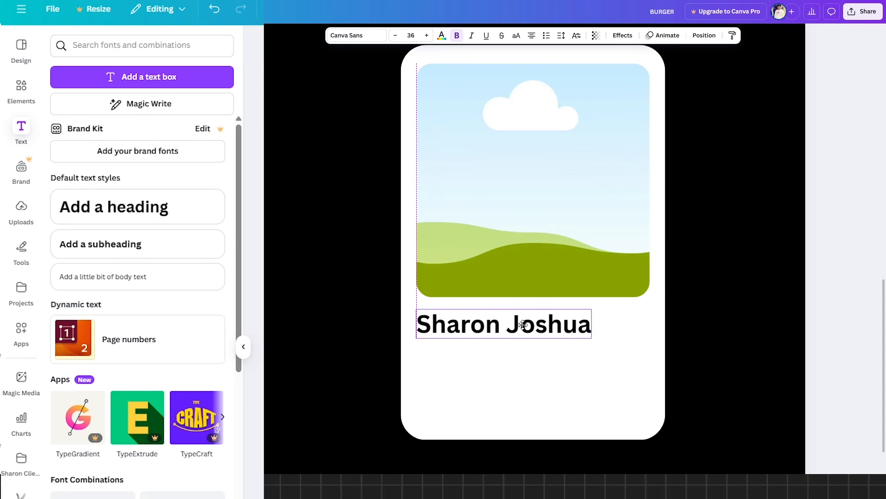
- Reduce the name heading to size 31 and realign it with the photo frame's left edge
triple_click(524, 325)
key("ctrl+shift+comma")
key("ctrl+shift+comma")
key("ctrl+shift+comma")
key("ctrl+shift+comma")
key("ctrl+shift+comma")
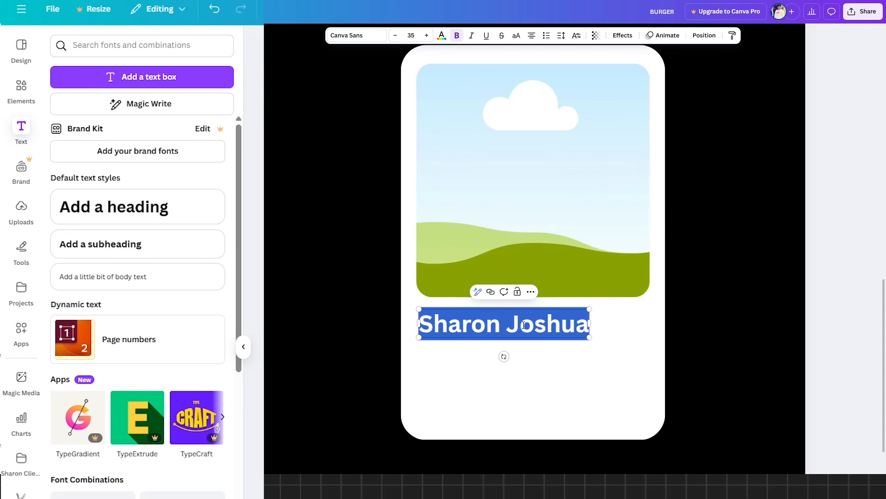
left_click(570, 363)
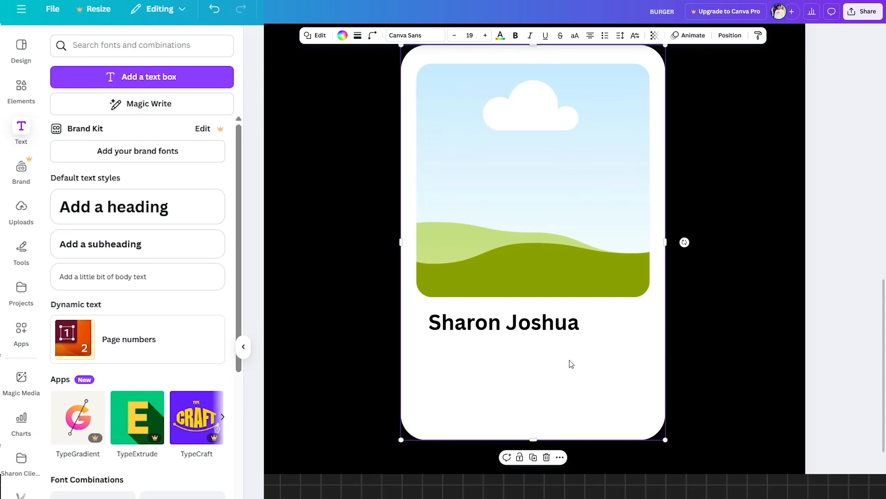
left_click_drag(528, 323, 514, 321)
- Shorten the photo frame slightly from its lower edge and move the name heading up to close the gap
left_click(528, 214)
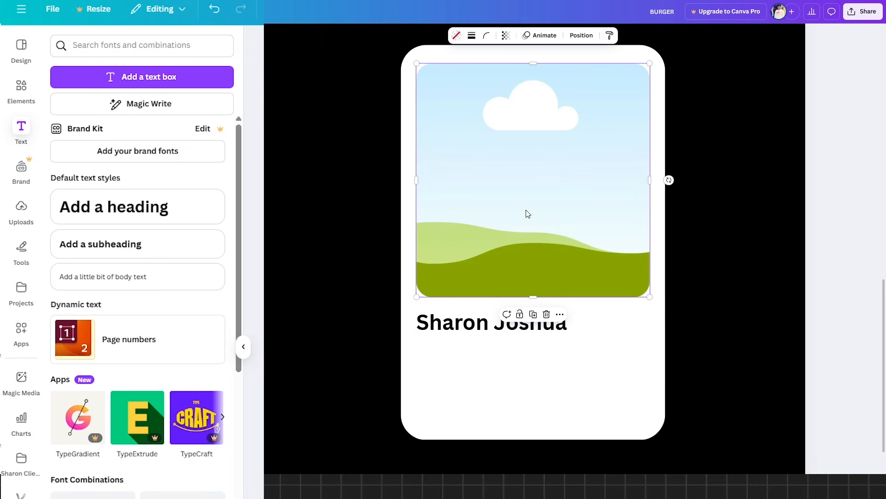
scroll(529, 214, "down", 2)
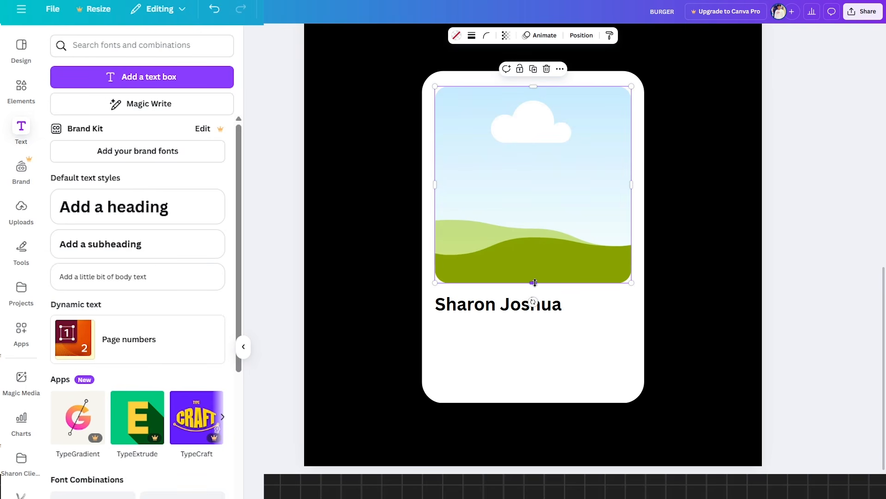
left_click_drag(535, 283, 533, 265)
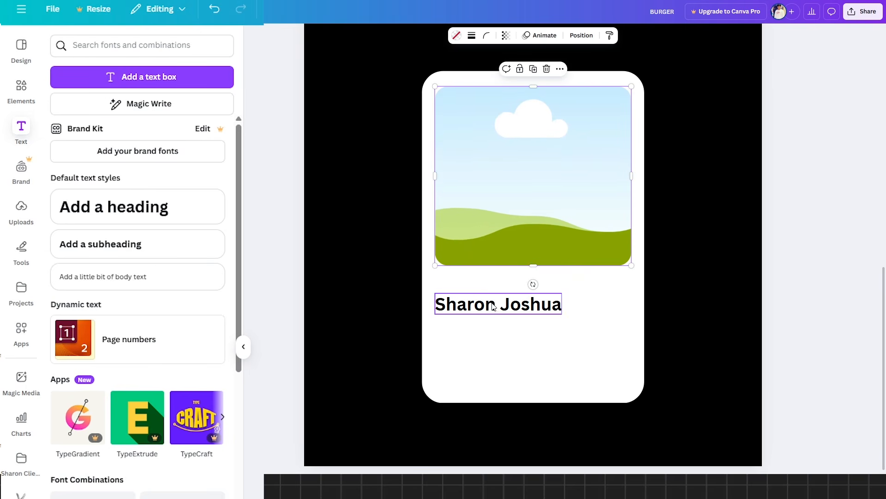
left_click_drag(493, 307, 490, 290)
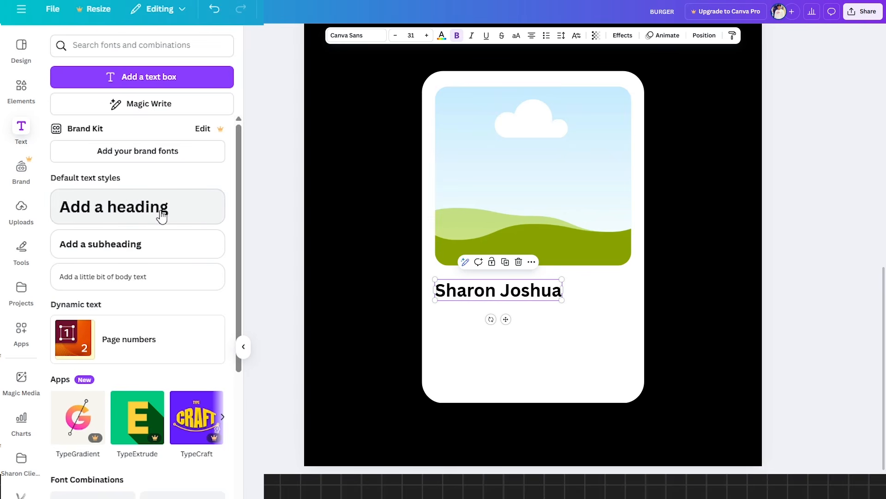
- Add a body text box below the name, widen it to about the photo frame's width, and set its font size to 12
left_click(138, 279)
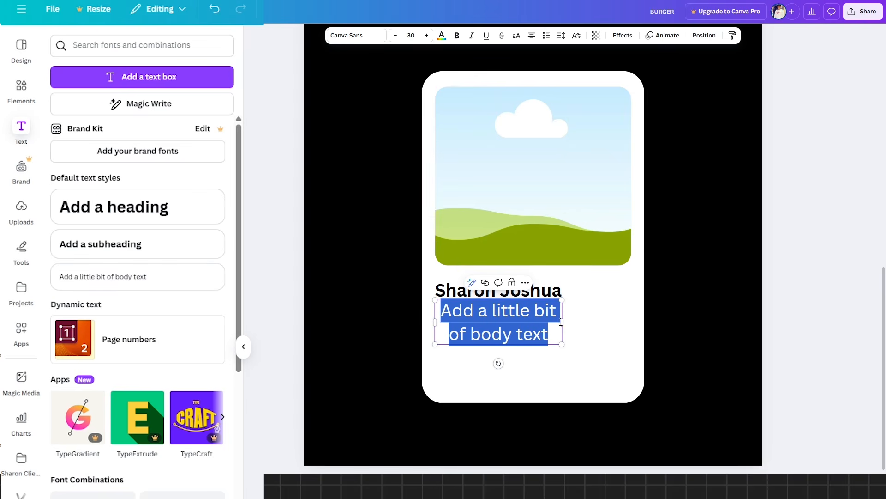
left_click_drag(566, 322, 637, 323)
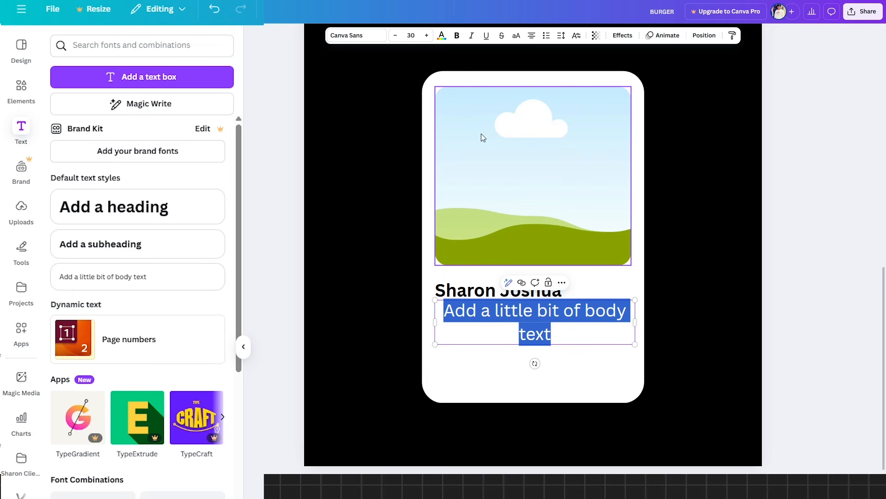
left_click(410, 35)
left_click(412, 91)
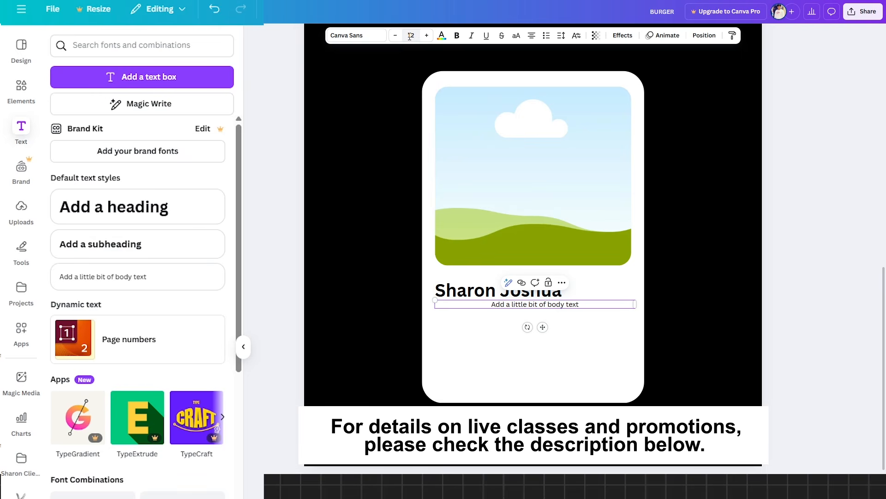
- Copy the placeholder sentence and fill the body text box with seven copies, trimming a few letters at the end
triple_click(576, 305)
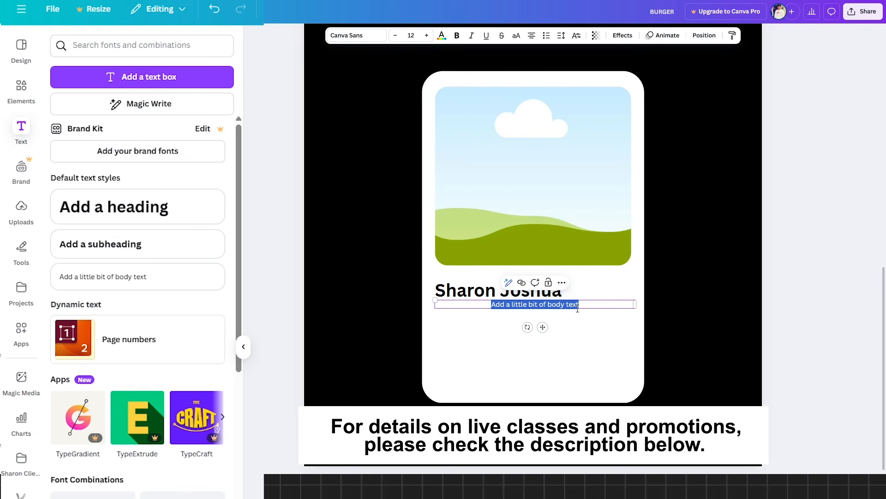
key("ctrl+c")
key("ctrl+v")
key("ctrl+v")
key("ctrl+v")
key("ctrl+v")
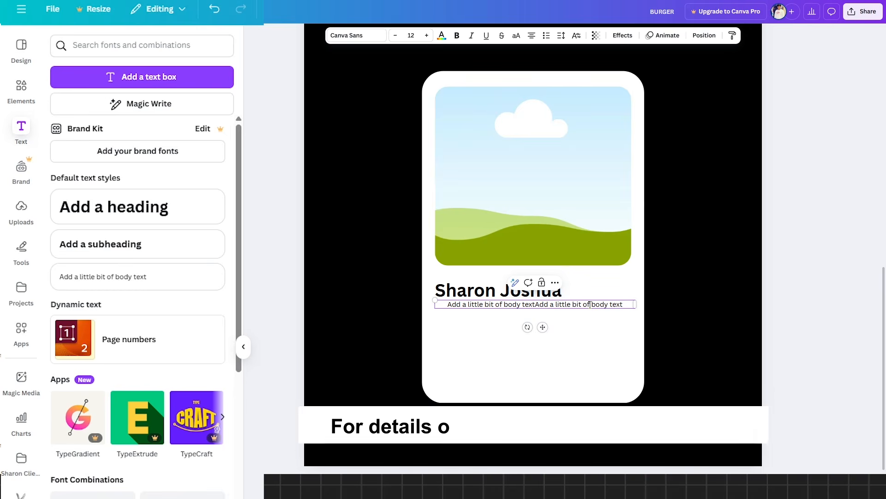
key("ctrl+v")
key("ctrl+v")
key("ctrl+v")
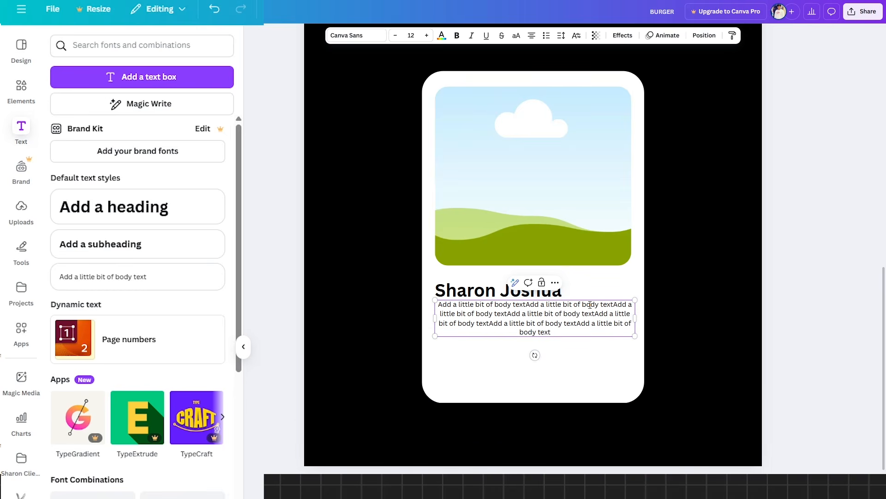
key("BackSpace")
key("BackSpace")
key("BackSpace")
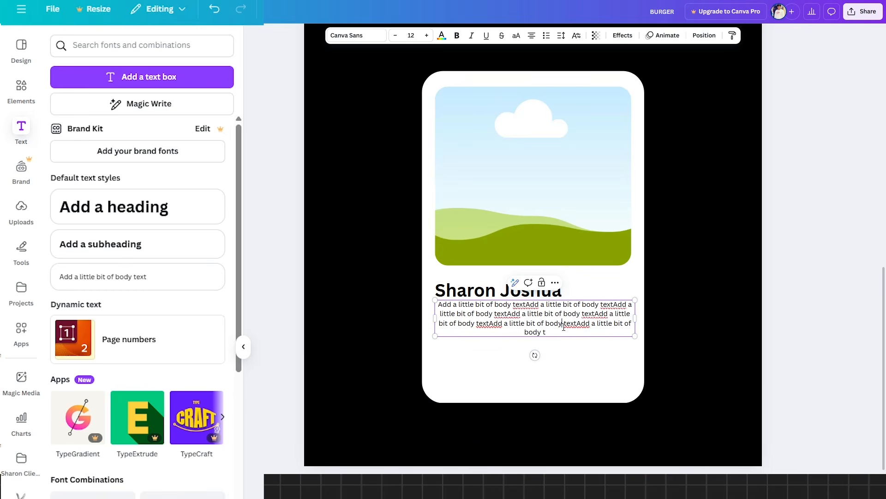
- Replace the whole body text with four copies of the placeholder sentence "Add a little bit of body text"
key("ctrl+a")
key("BackSpace")
key("ctrl+v")
key("ctrl+v")
key("ctrl+v")
key("ctrl+v")
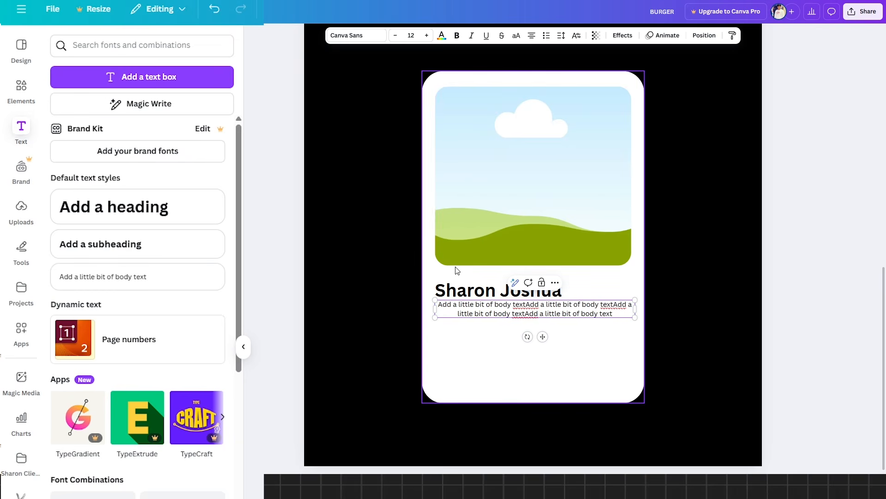
left_click(778, 322)
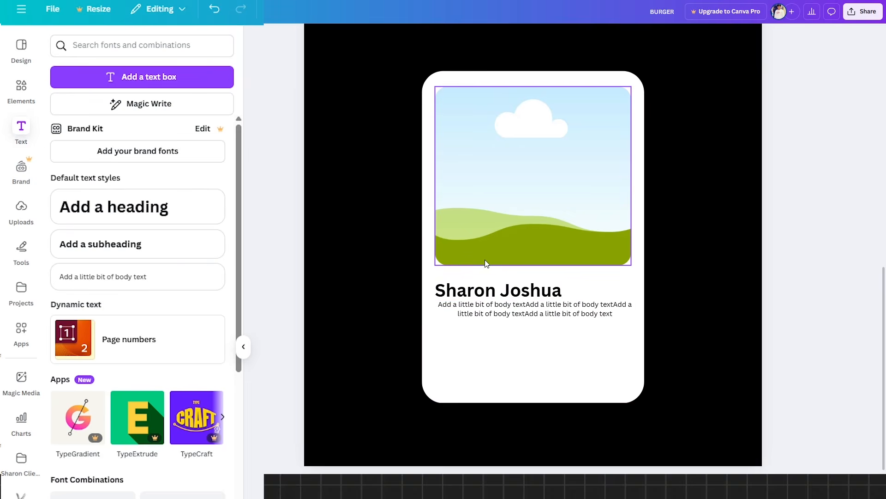
- Left-align the body paragraph and narrow its text box from the right side so it wraps onto three lines
left_click(492, 316)
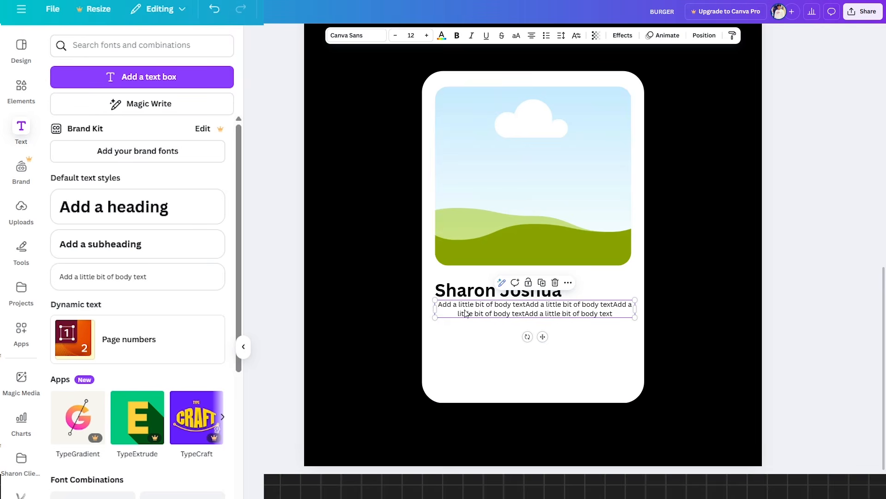
left_click(531, 35)
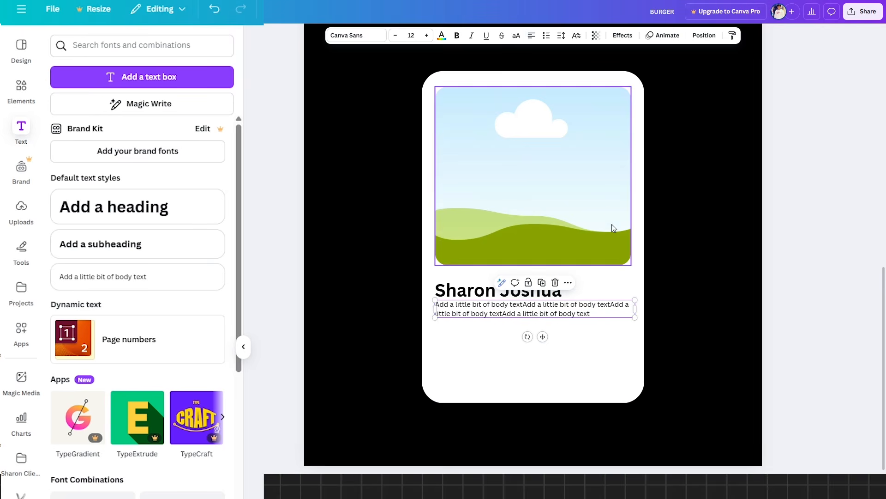
left_click_drag(636, 309, 599, 311)
- Delete the trailing words "body text" to leave a two-line paragraph, and move it slightly lower beneath the name
double_click(463, 322)
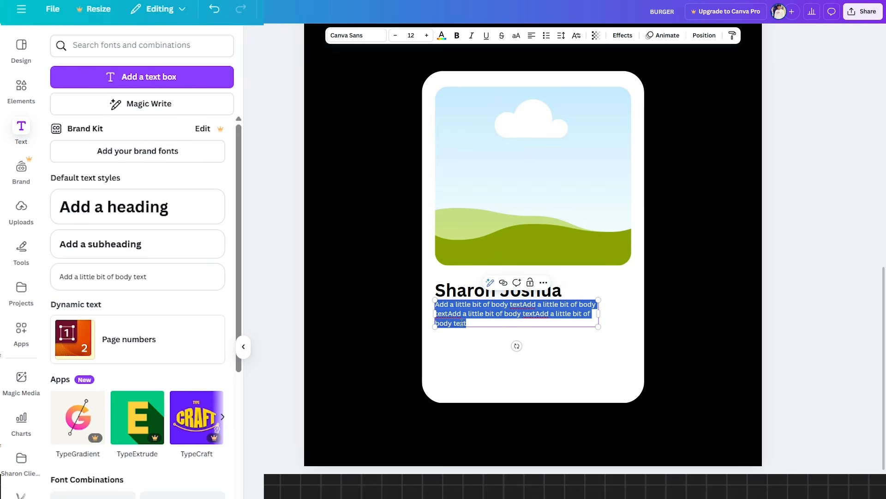
mouse_move(466, 323)
left_mouse_down()
mouse_move(435, 324)
mouse_move(473, 323)
left_mouse_up()
key("BackSpace")
left_click(436, 323)
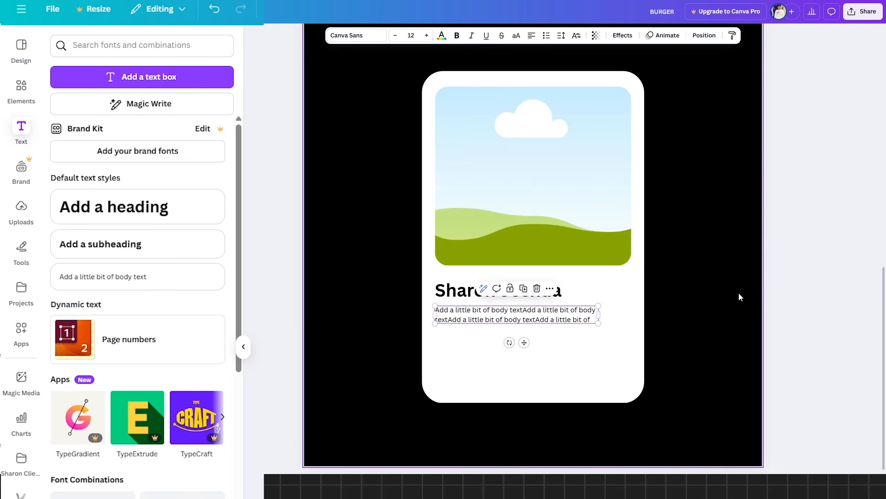
left_click(791, 293)
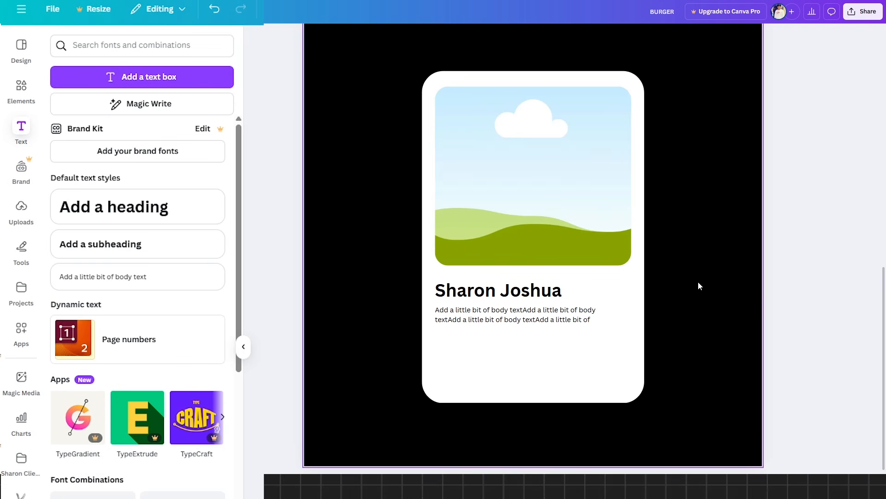
- Duplicate the name heading, place the copy below the paragraph along the same left edge, and change its text to "4.8"
left_click(547, 290)
key("ctrl+d")
left_click_drag(532, 305, 525, 355)
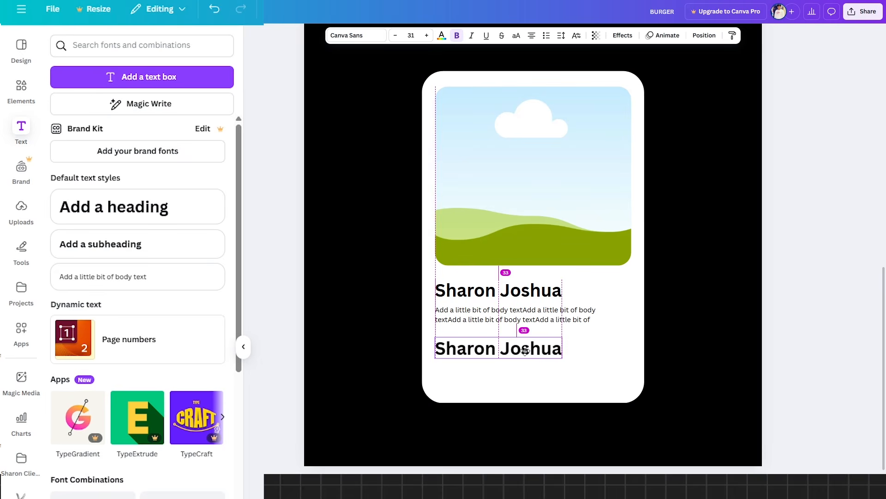
double_click(525, 350)
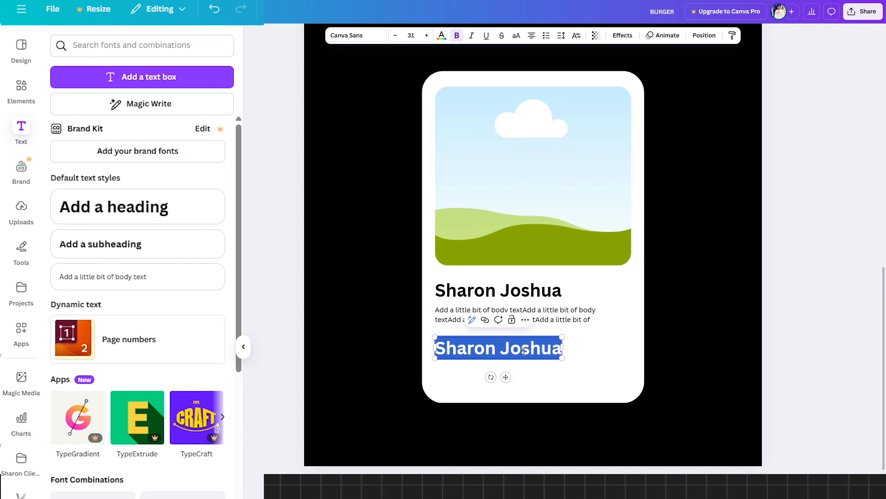
type("4.8")
- Reduce the "4.8" rating text to font size 22
key("ctrl+a")
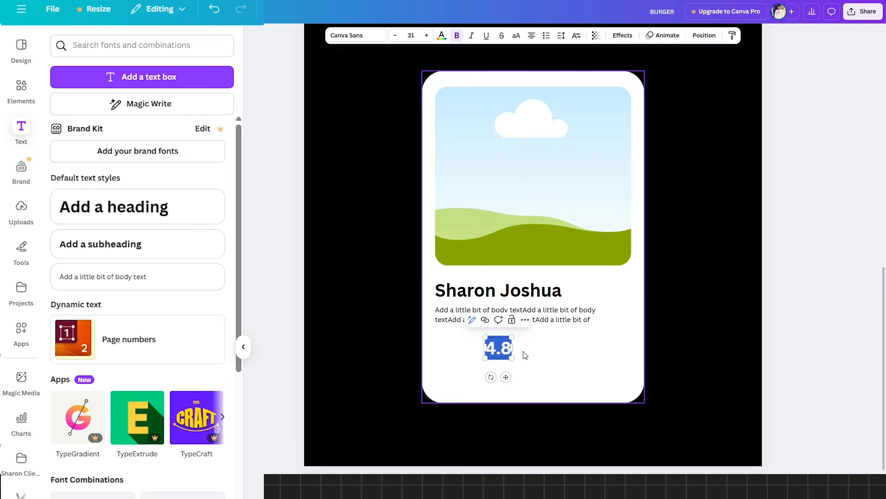
key("ctrl+shift+comma")
key("ctrl+shift+comma")
key("ctrl+shift+comma")
key("ctrl+shift+comma")
key("ctrl+shift+comma")
key("ctrl+shift+comma")
key("ctrl+shift+comma")
key("ctrl+shift+comma")
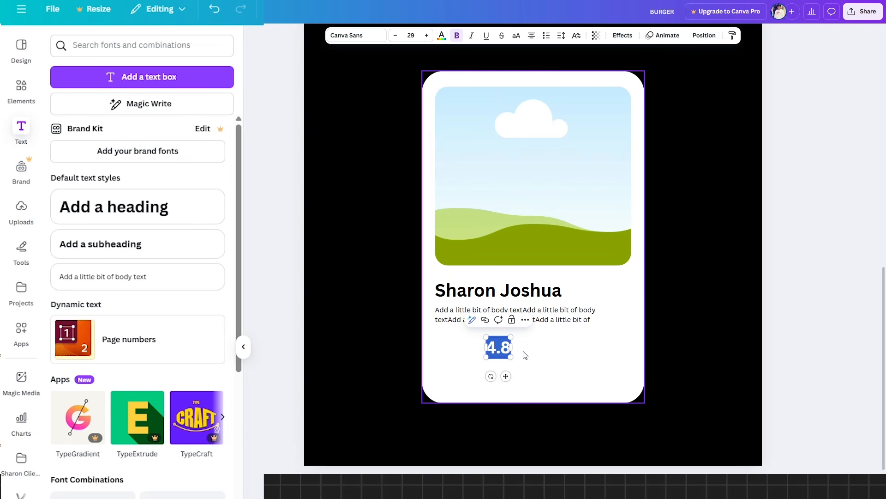
key("ctrl+shift+comma")
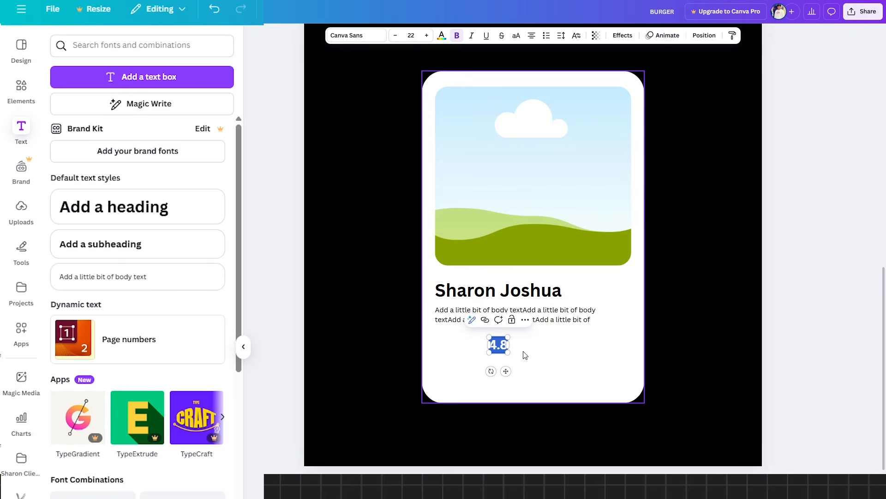
- Move the 4.8 rating near the card's left edge and add a "Rating" label beneath it from a paragraph copy, narrowing its text box
left_click_drag(506, 371, 456, 379)
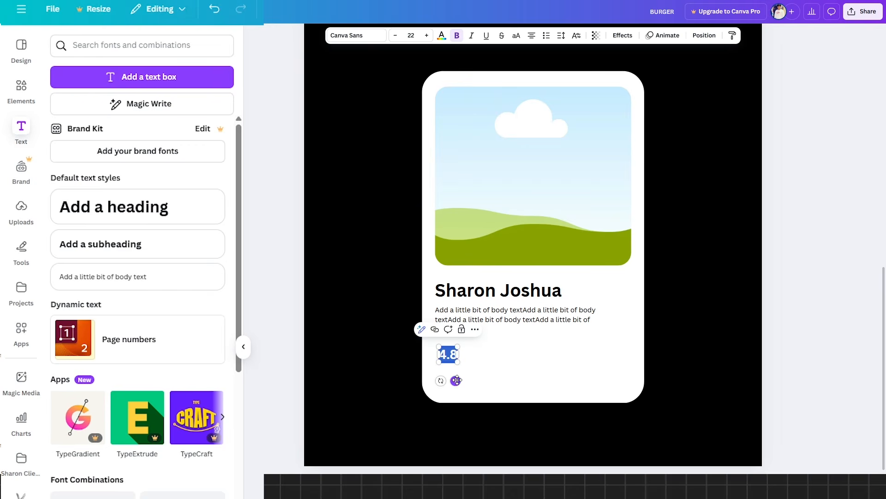
left_click(467, 341)
left_click(479, 319)
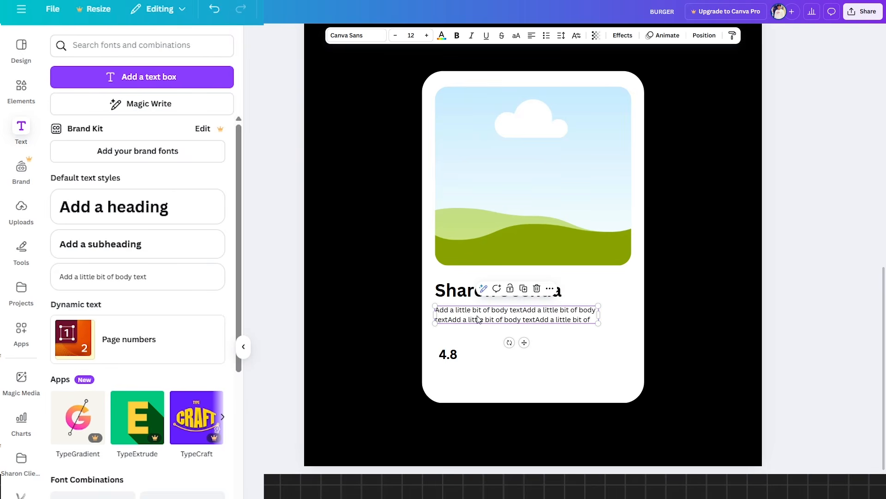
key("ctrl+d")
left_click_drag(490, 326, 485, 377)
double_click(484, 378)
type("Rating")
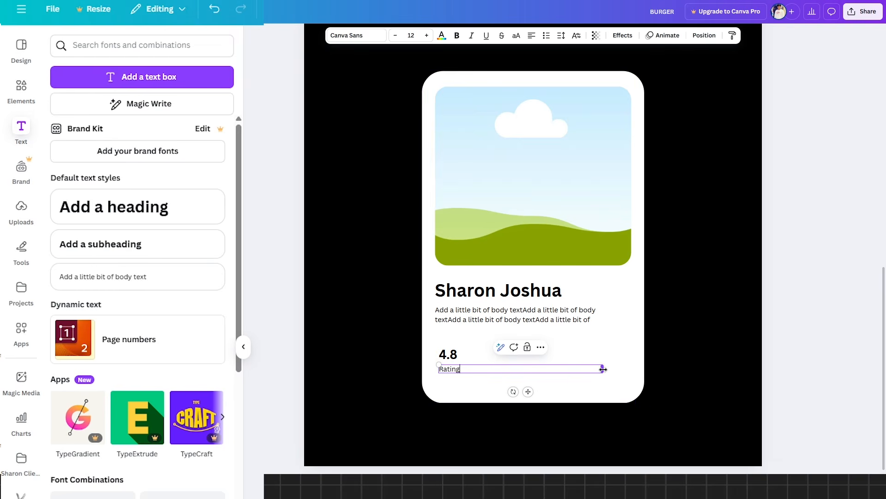
left_click_drag(603, 368, 466, 375)
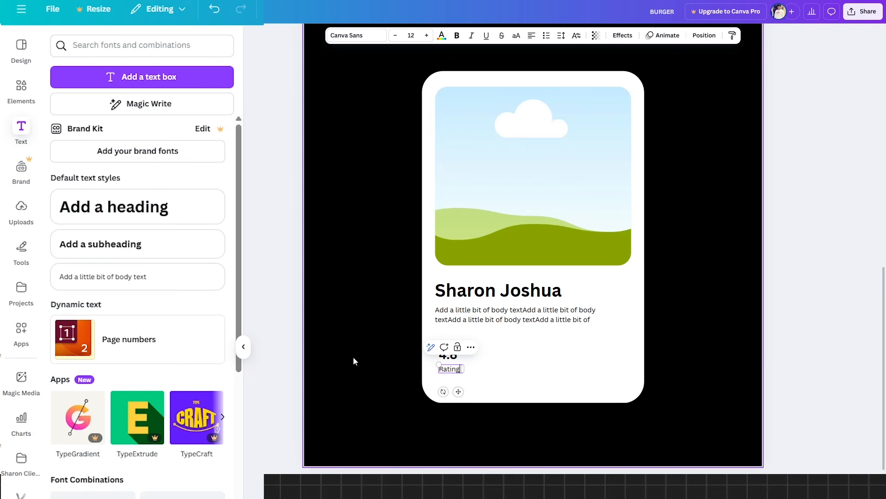
- Search the design elements for "star"
left_click(282, 346)
left_click(21, 87)
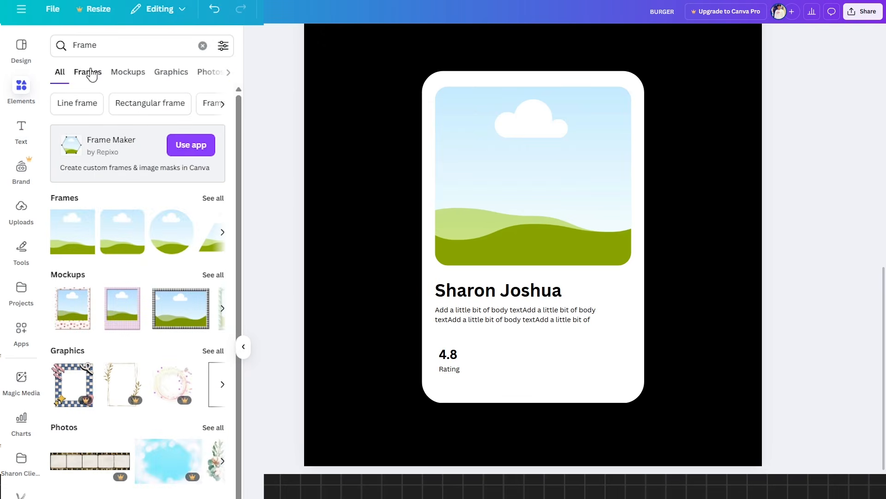
left_click(109, 44)
double_click(109, 44)
type("star")
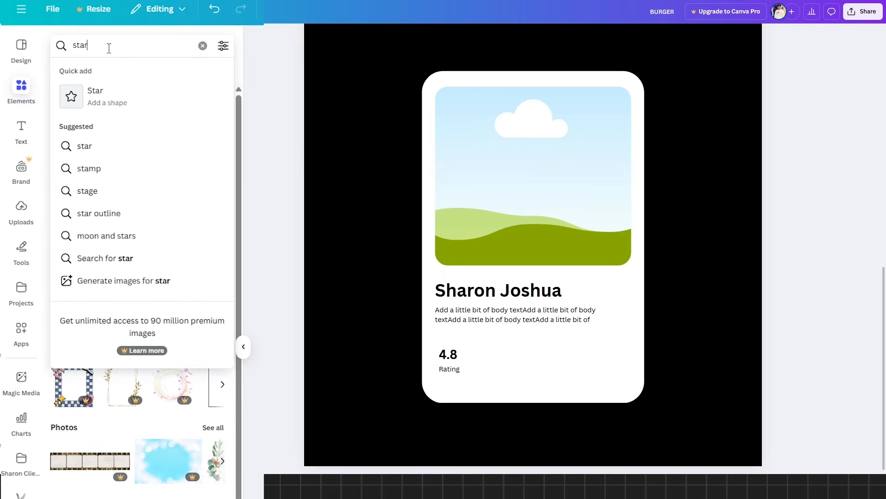
key("Return")
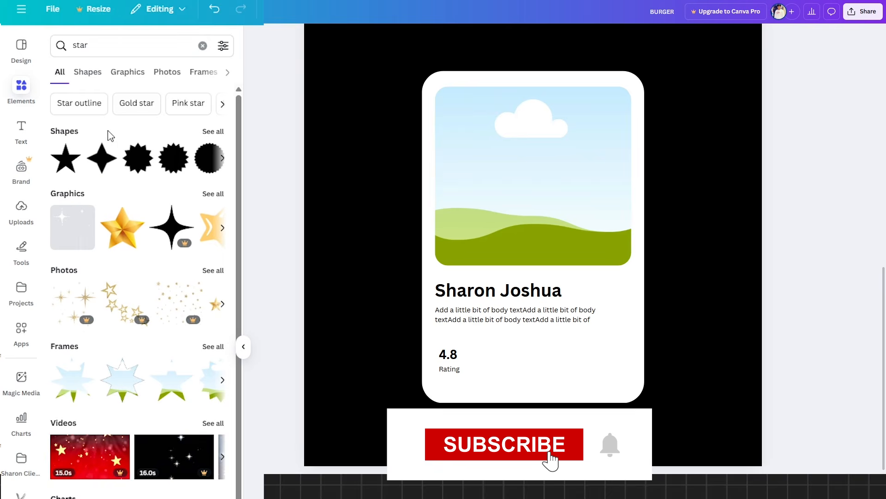
- Insert a light-orange five-pointed star shape, shrink it to the rating's text height and place it just right of the 4.8
left_click(65, 158)
left_click_drag(599, 174, 488, 282)
left_click_drag(486, 320, 448, 377)
scroll(448, 368, "up", 3)
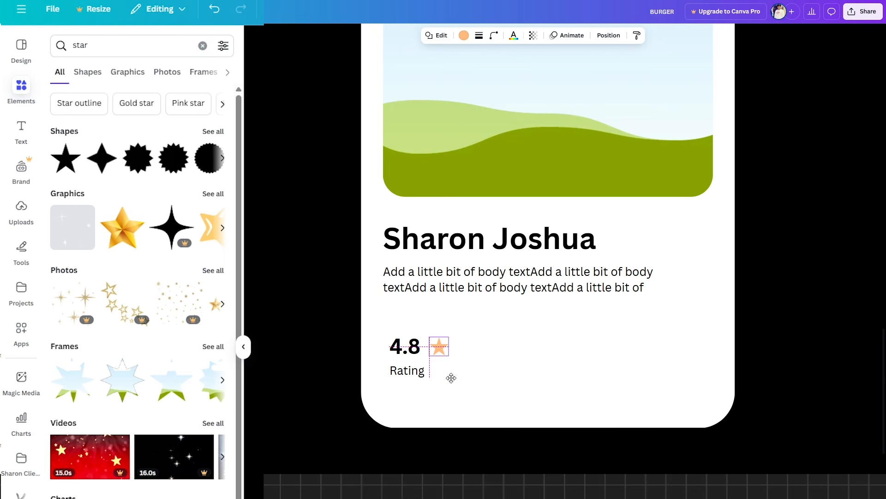
left_click(458, 382)
- Shift the "Rating" label slightly right so it sits under the 4.8 and star, and bring the star closer to the number
left_click(417, 368)
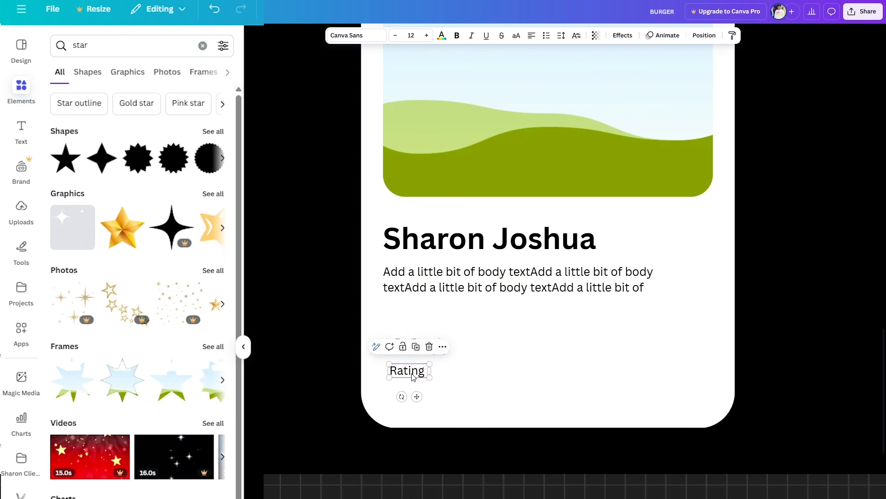
left_click_drag(417, 370, 415, 368)
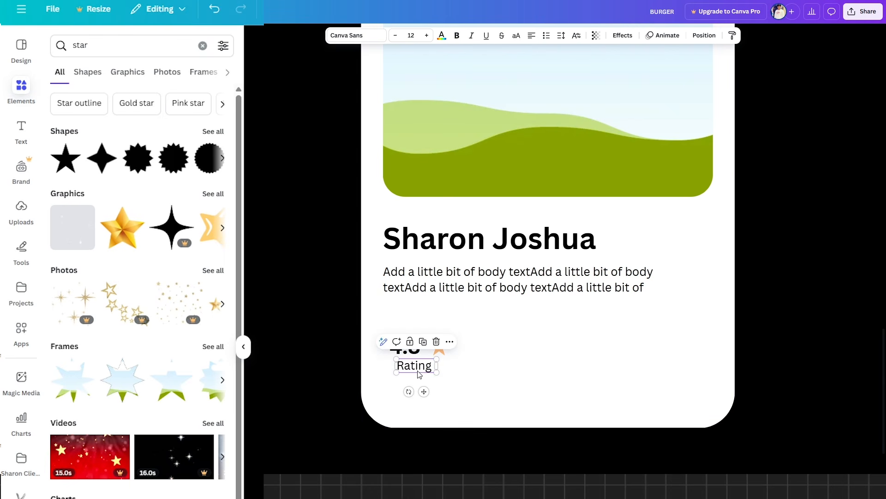
left_click(459, 365)
left_click(439, 346)
left_click_drag(439, 347, 436, 346)
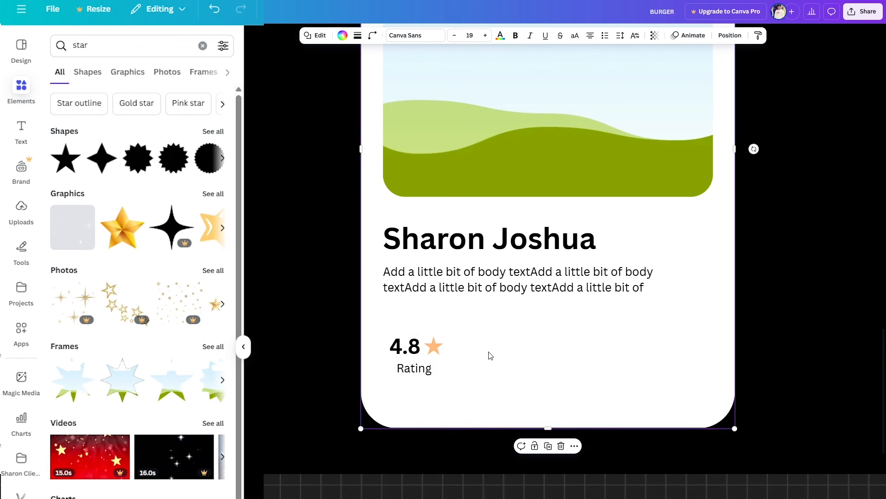
- Lock the white rounded card background in place
scroll(490, 355, "down", 2)
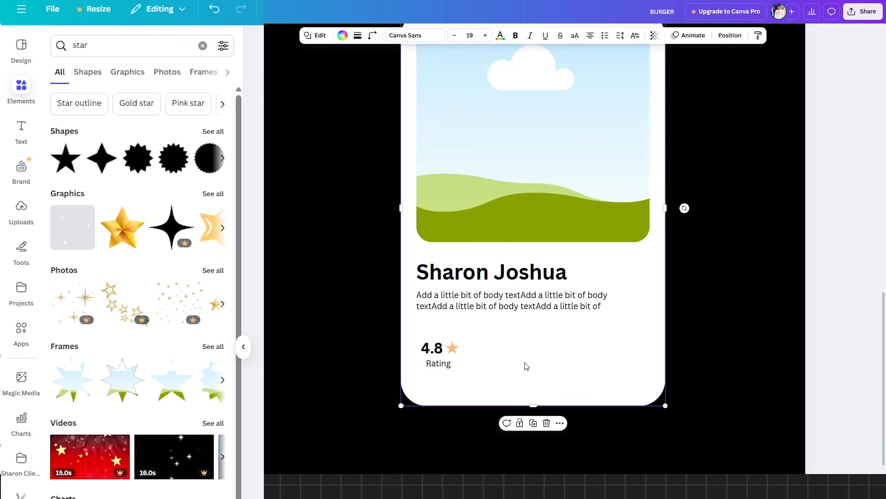
scroll(526, 367, "down", 2)
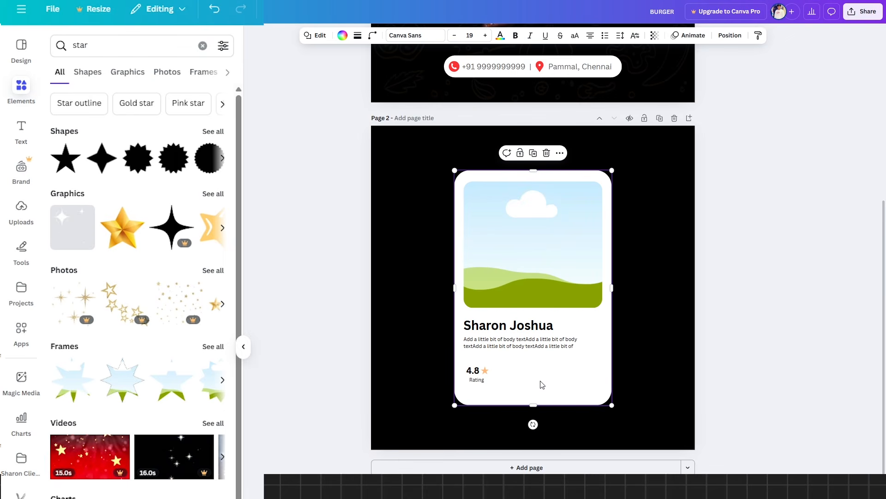
left_click(744, 277)
left_click(552, 387)
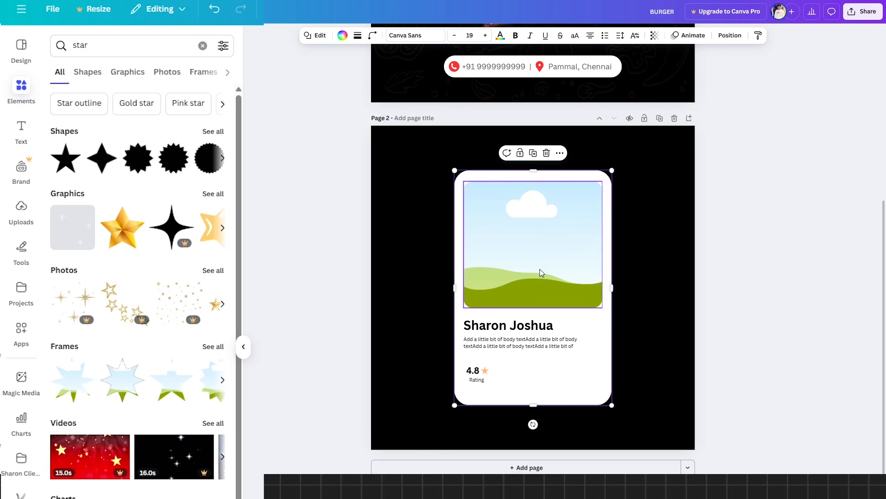
scroll(540, 285, "up", 3)
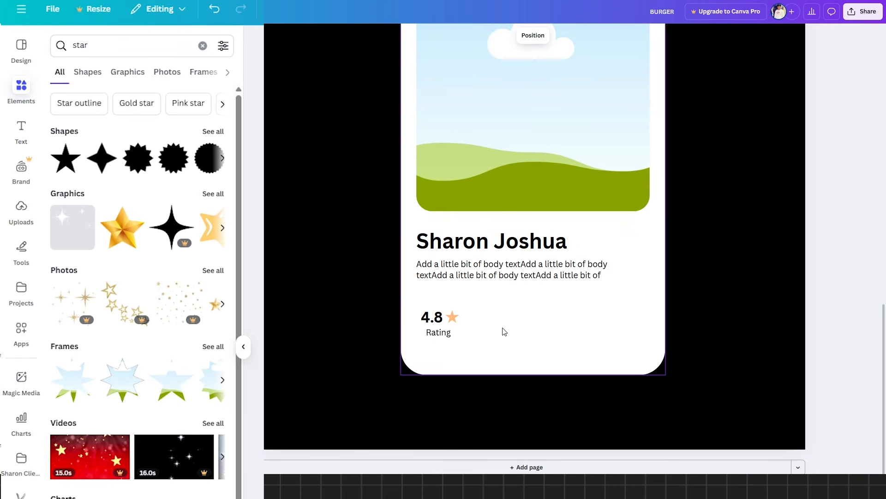
- Duplicate the 4.8 text together with its "Rating" label and place the copy on the same row near the card's middle
left_click(429, 324)
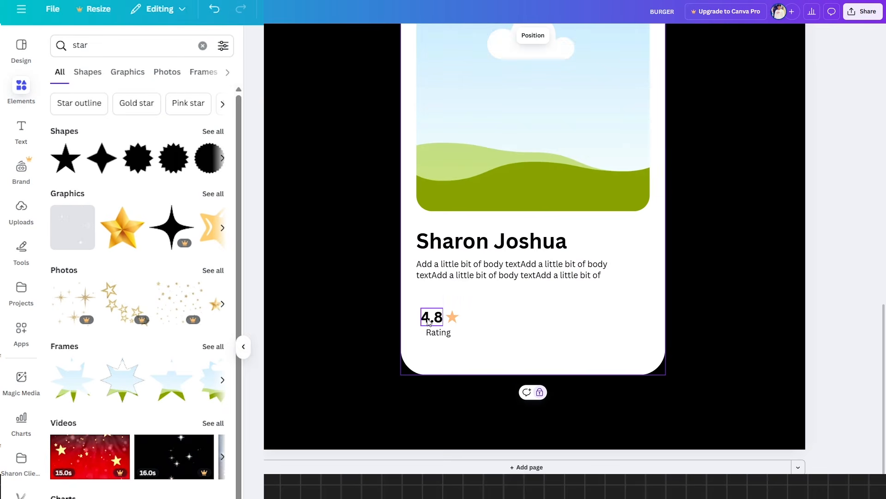
left_click(429, 323)
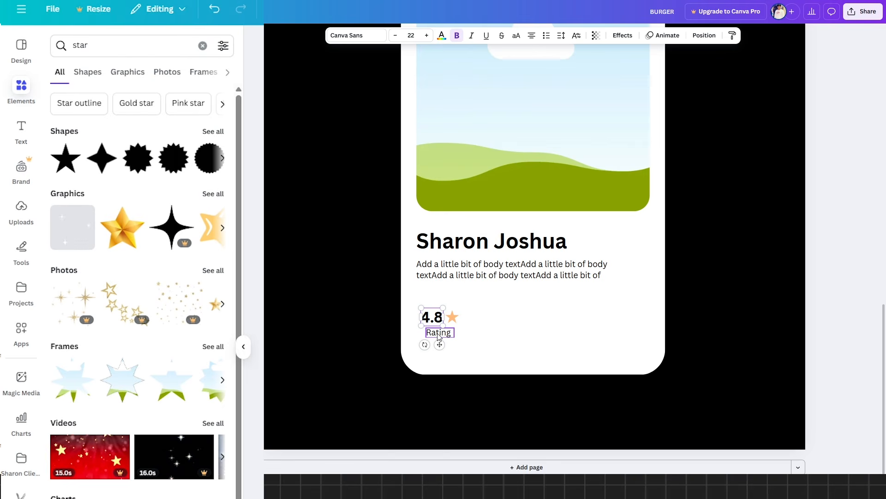
left_click(438, 332, "shift")
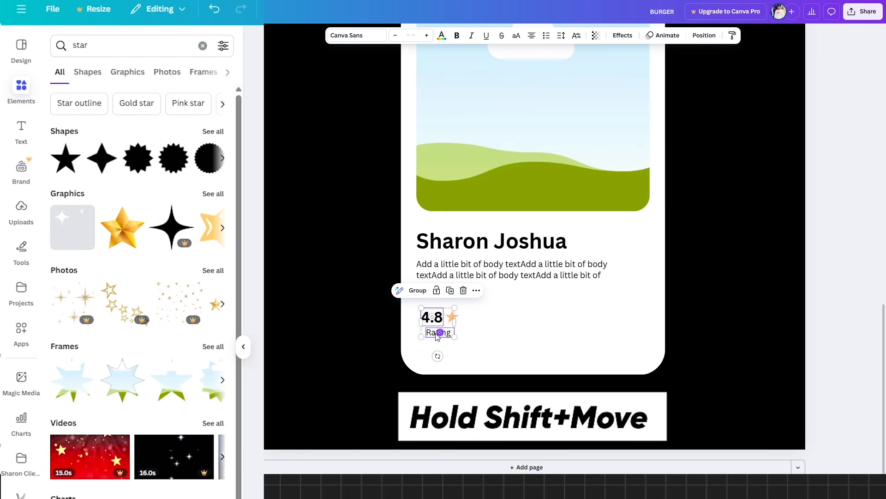
left_click_drag(437, 336, 513, 331)
left_click(572, 339)
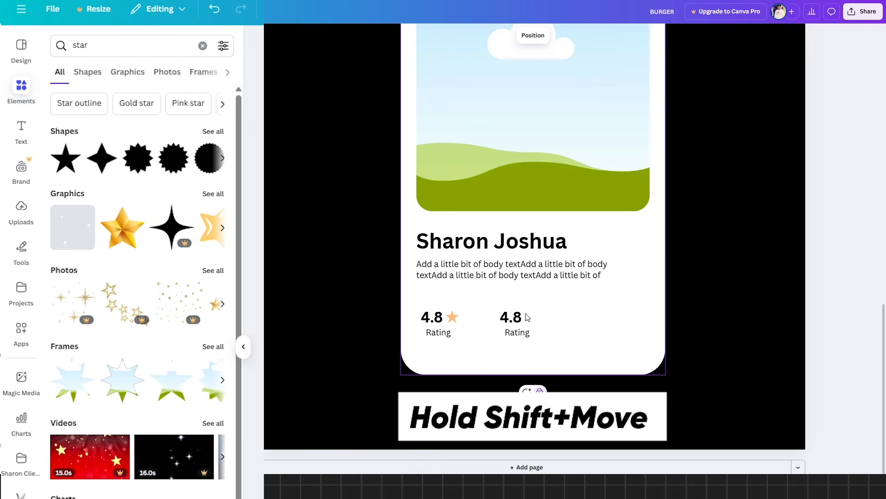
- Change the copied number to "80" and its label to "Projects", widening the label's box so it fits on one line
left_click(519, 318)
double_click(519, 318)
type("80")
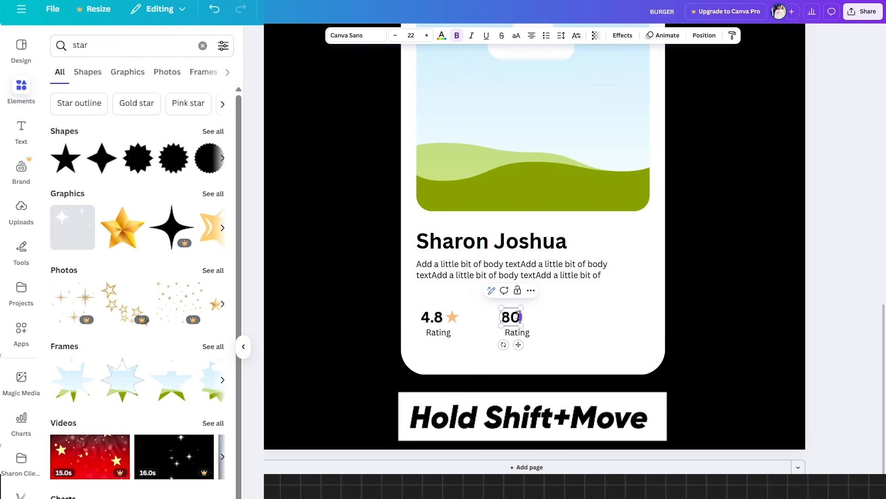
double_click(531, 333)
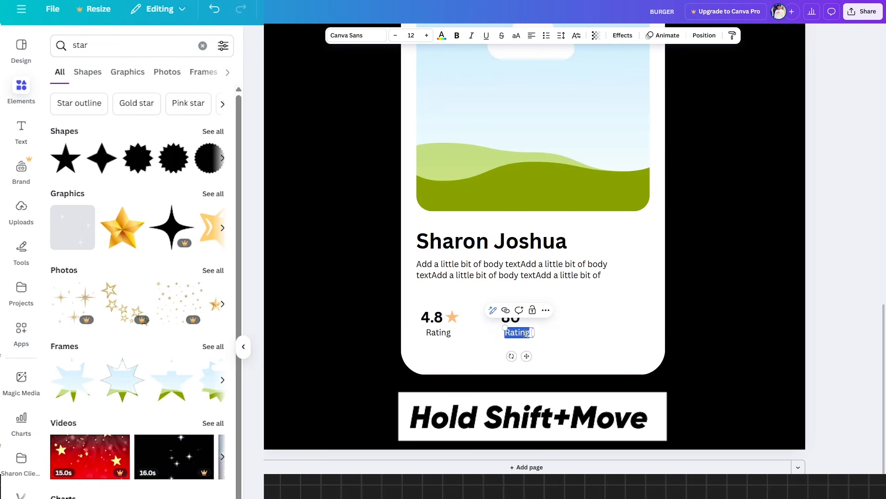
type("Projects")
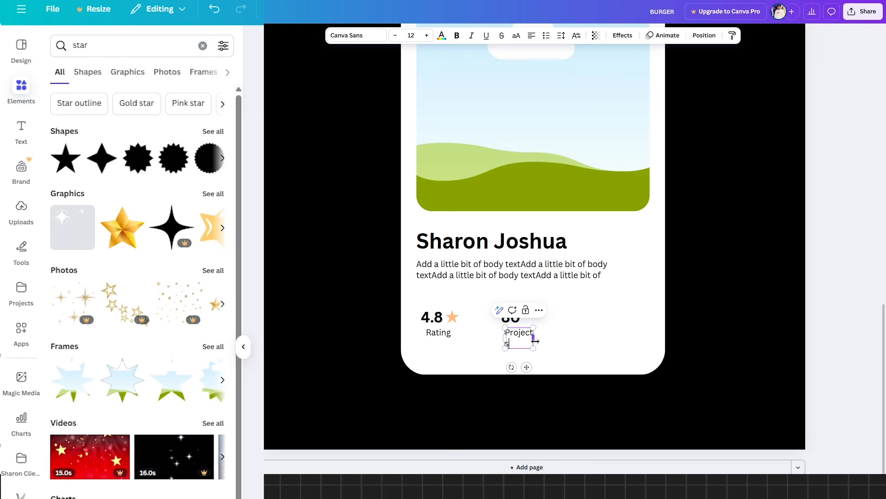
left_click_drag(534, 338, 542, 341)
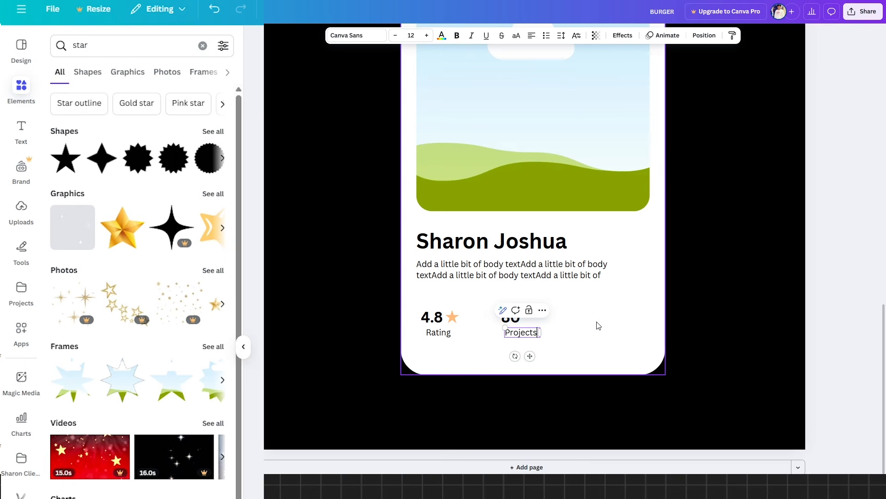
left_click(597, 323)
- Centre-align the "80" number and the "Projects" label with each other
left_click(518, 317)
left_click(534, 331, "shift")
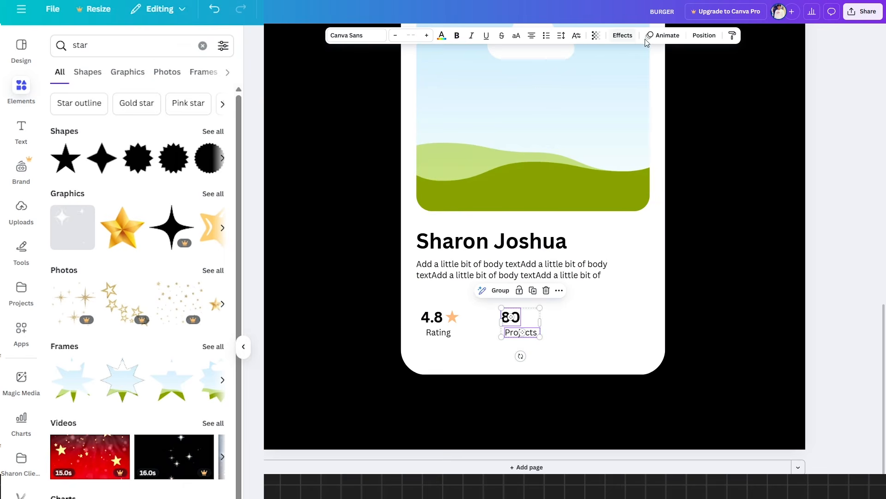
left_click(701, 37)
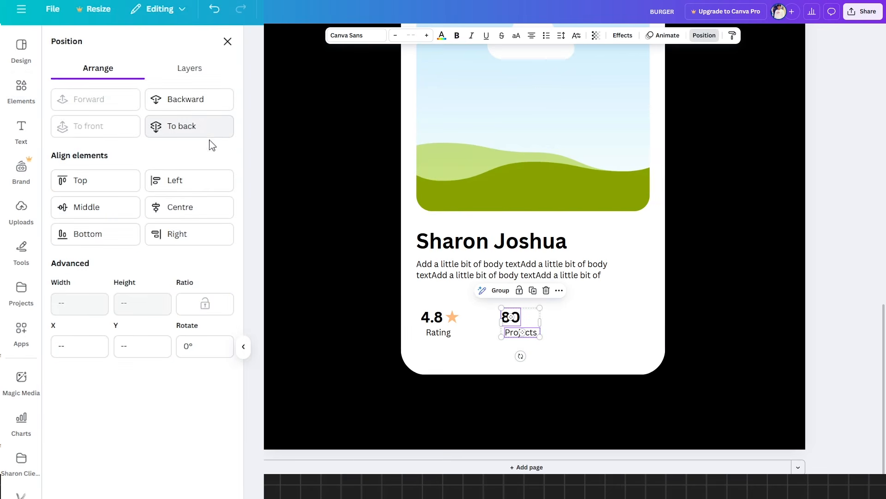
left_click(176, 206)
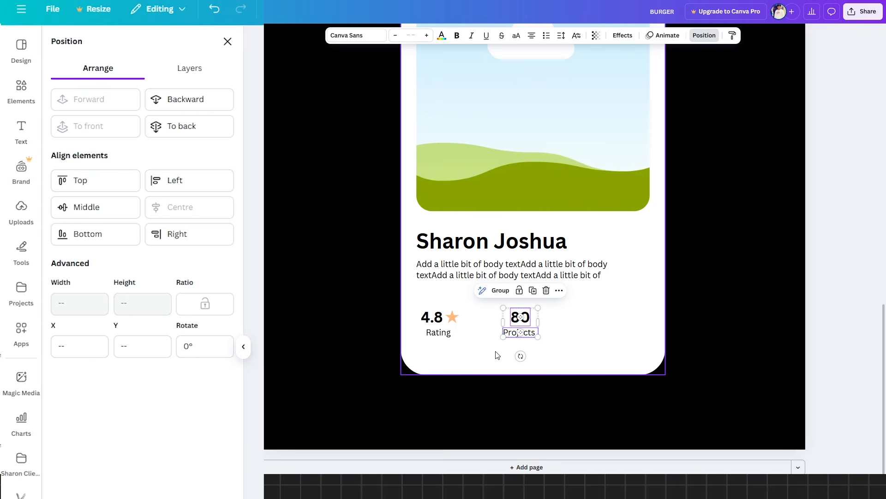
left_click(590, 348)
- Duplicate the "80" and "Projects" pair and place the copy on the same row toward the card's right edge
left_click(520, 317)
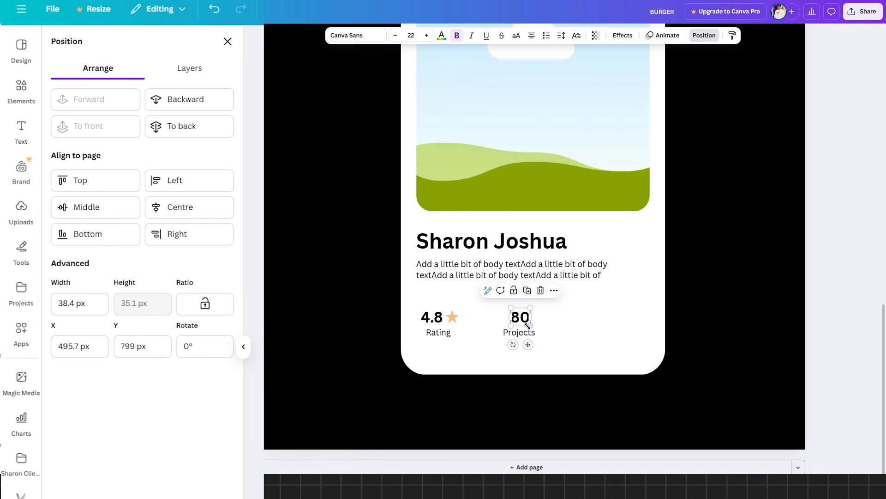
left_click(531, 336, "shift")
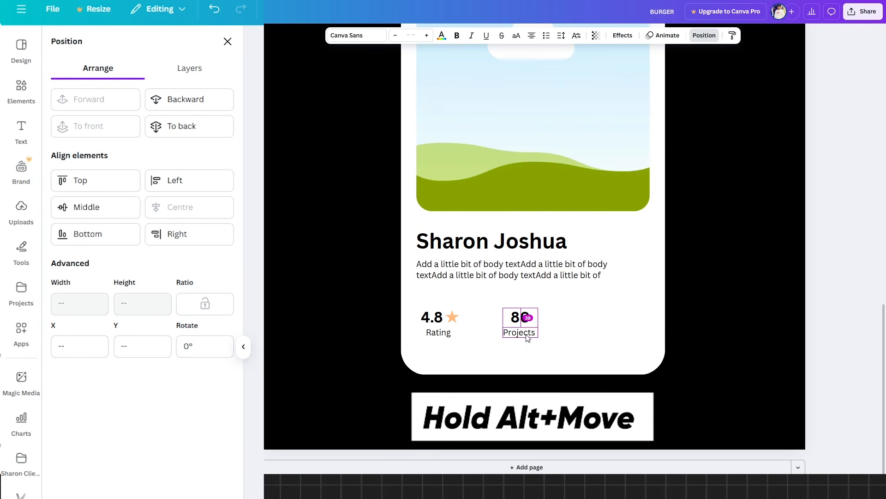
left_click_drag(531, 337, 607, 332)
left_click(599, 317)
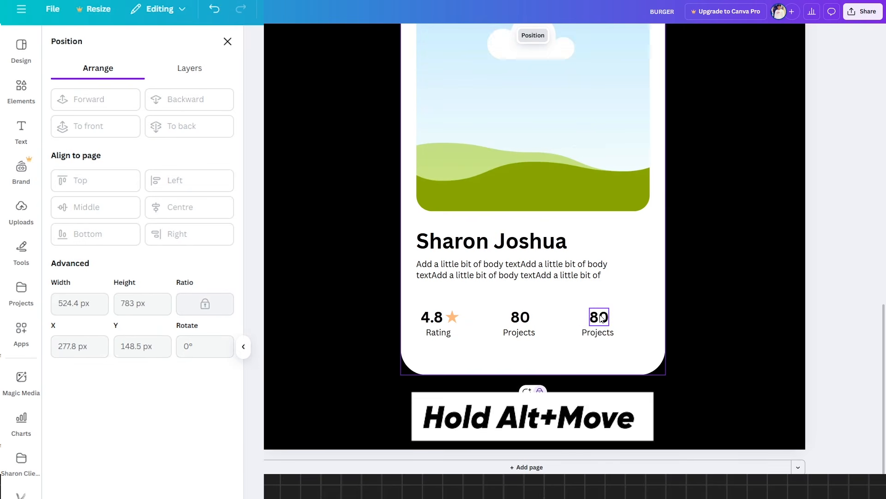
- Change the third stat's number to "$30/hr" and its label to "Price"
left_click(601, 316)
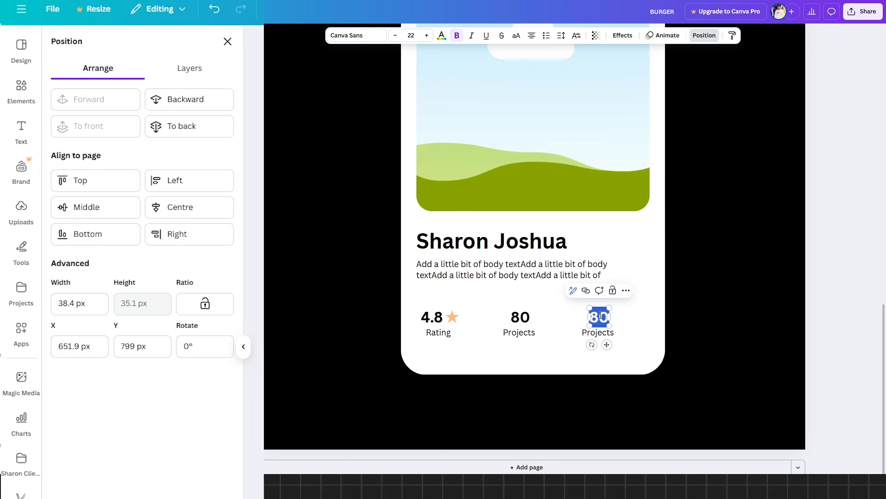
type("$")
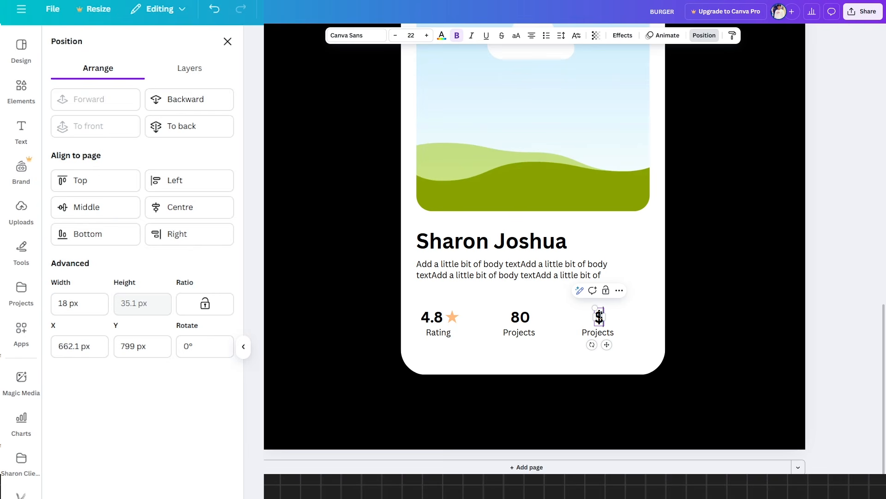
type("30")
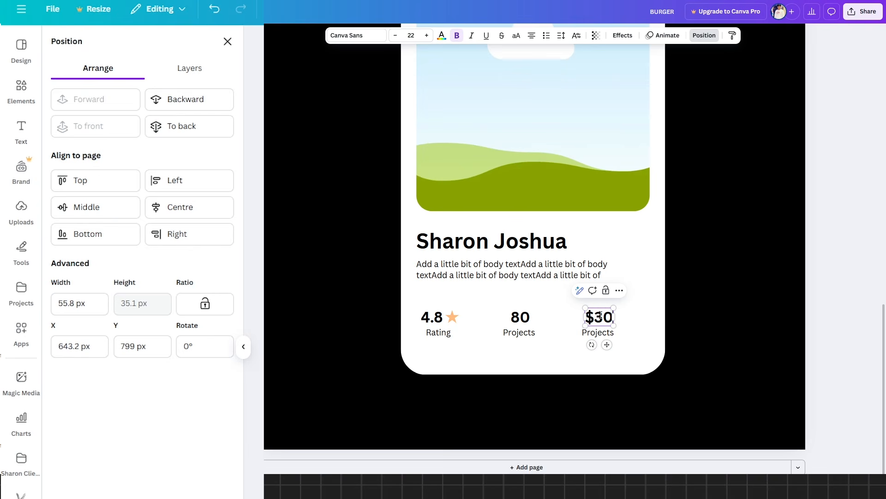
type("/hr")
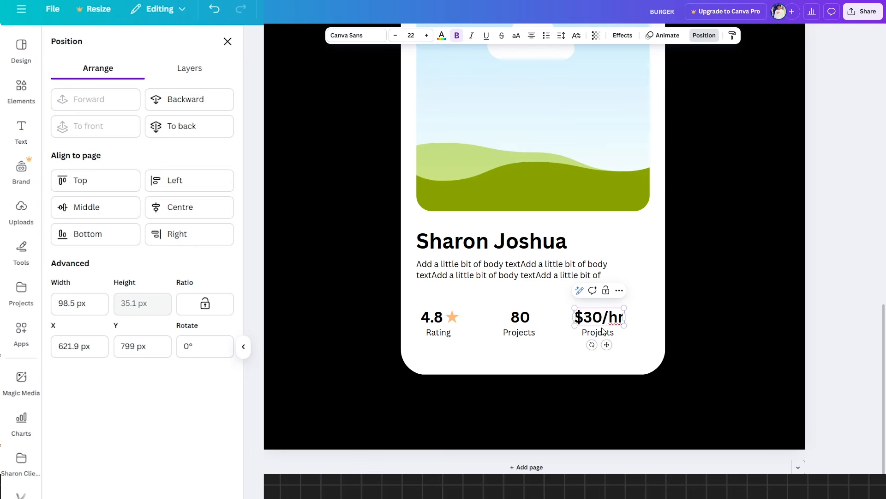
double_click(598, 332)
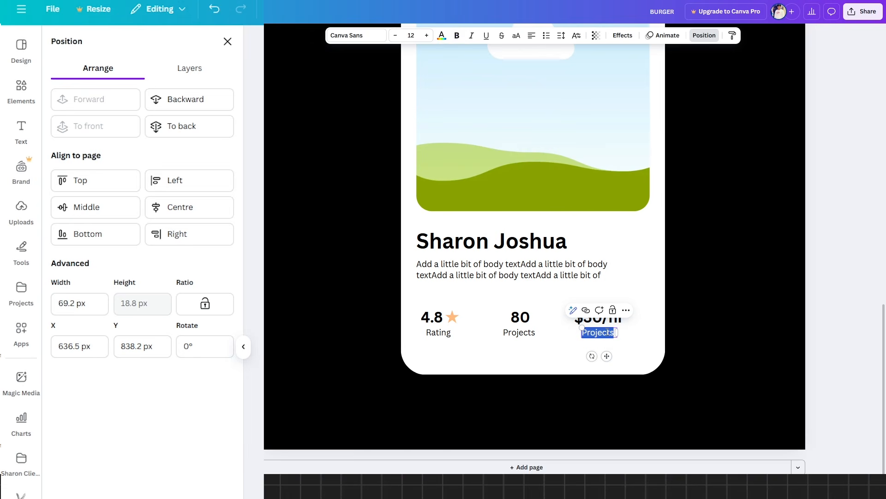
type("Price")
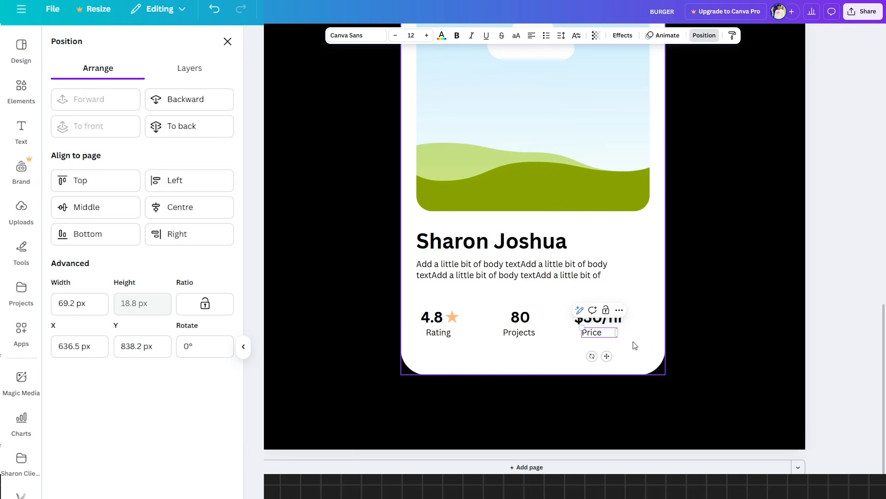
- Narrow the "Price" label's box to its text, centre-align it with "$30/hr" and shift the pair slightly to the right
left_click_drag(617, 333, 604, 332)
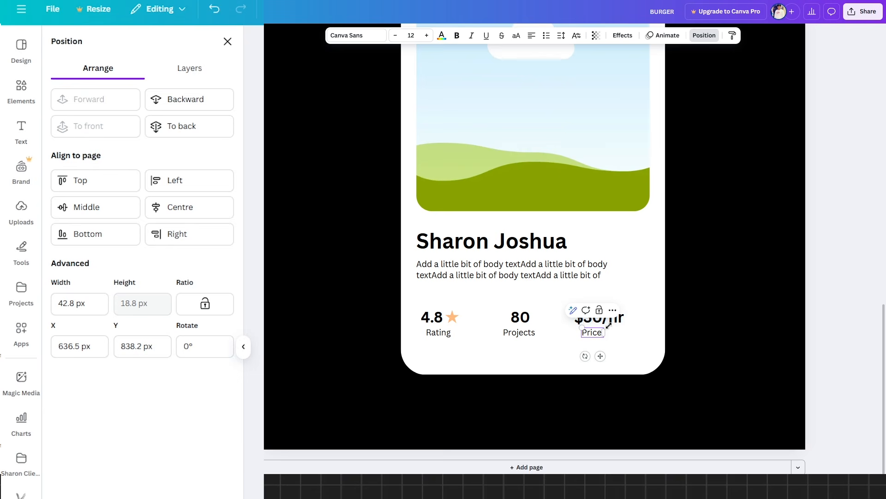
left_click(616, 323, "shift")
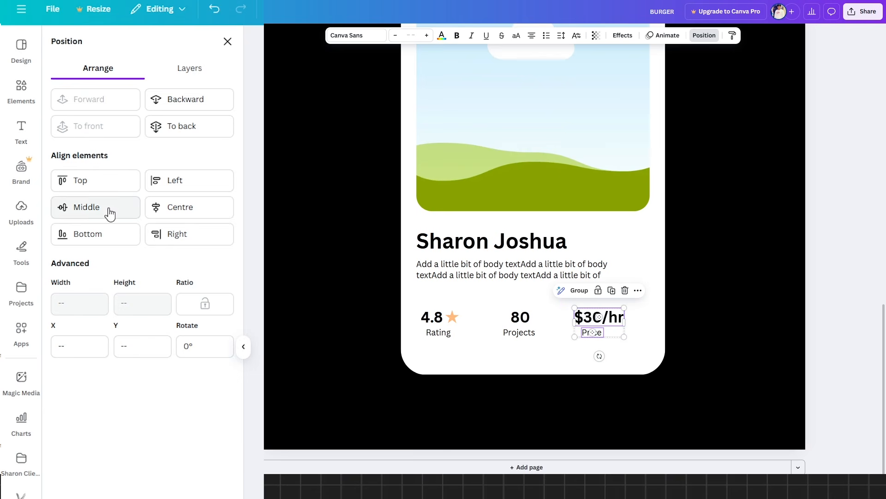
left_click(174, 210)
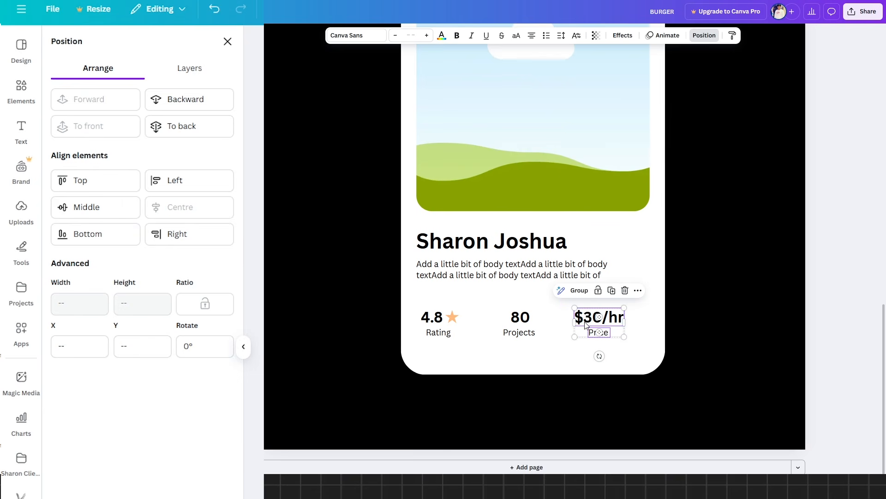
left_click_drag(585, 325, 593, 325)
left_click(702, 294)
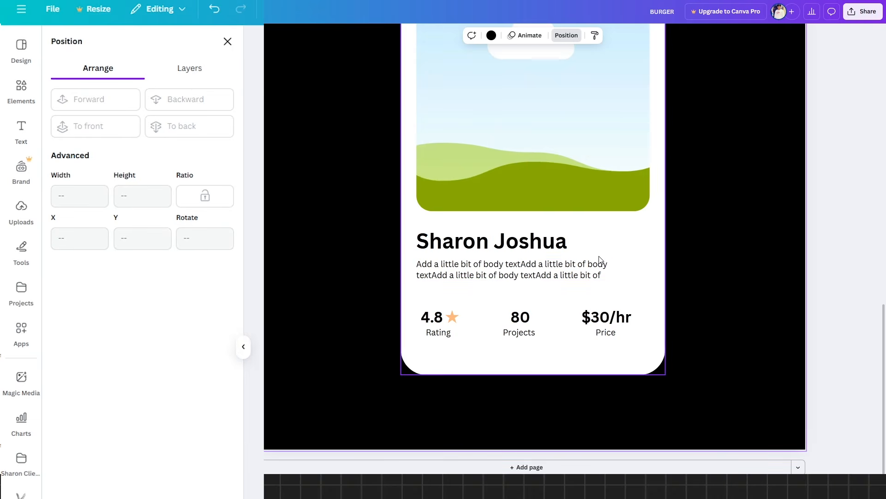
left_click(559, 248)
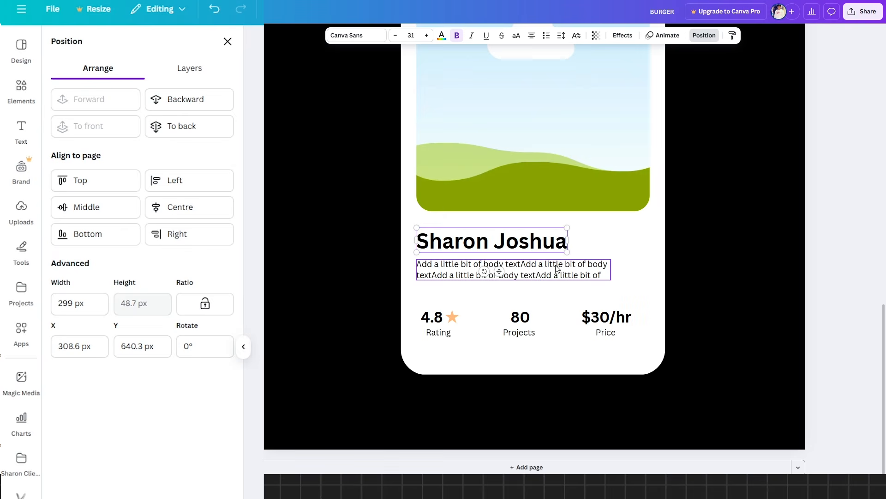
left_click(531, 268, "shift")
left_click(722, 251)
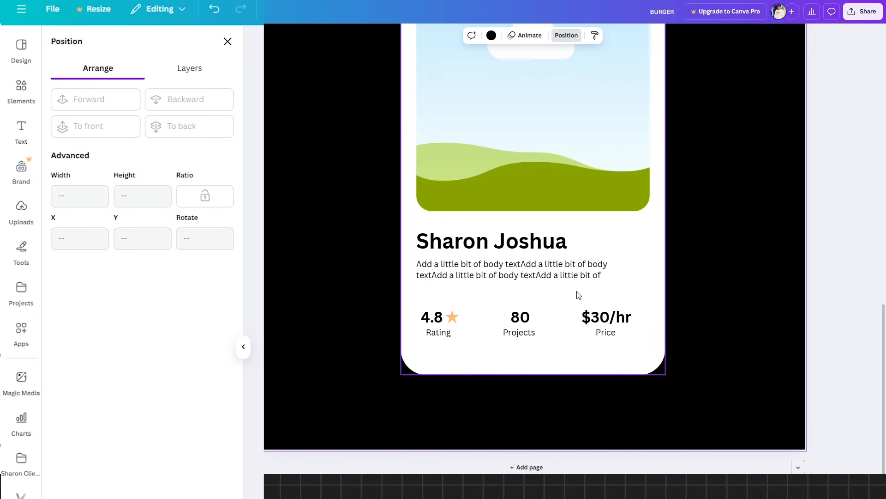
left_click(526, 252)
left_click(536, 267, "shift")
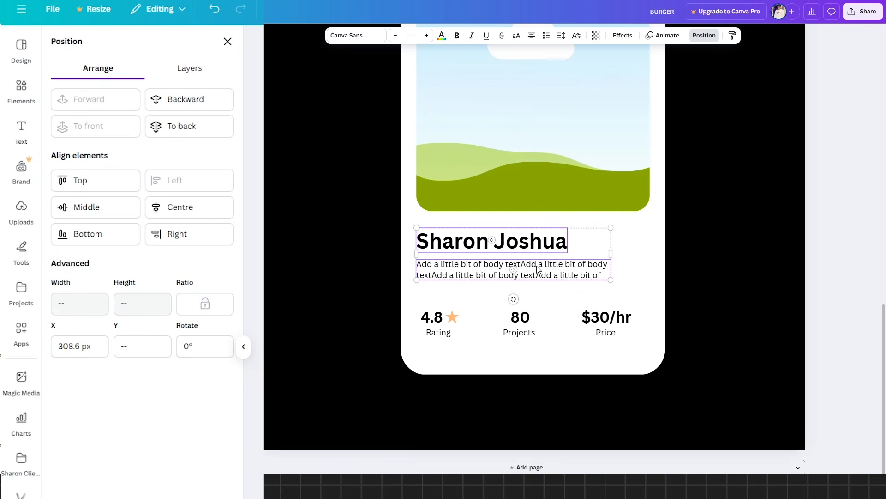
left_click(655, 284)
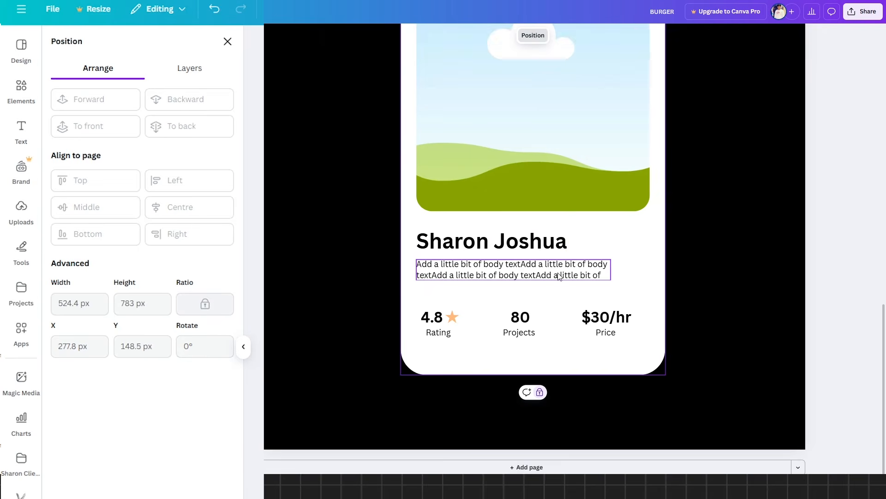
- Slightly increase the line spacing of the two-line description text below the name
triple_click(557, 273)
left_click(561, 35)
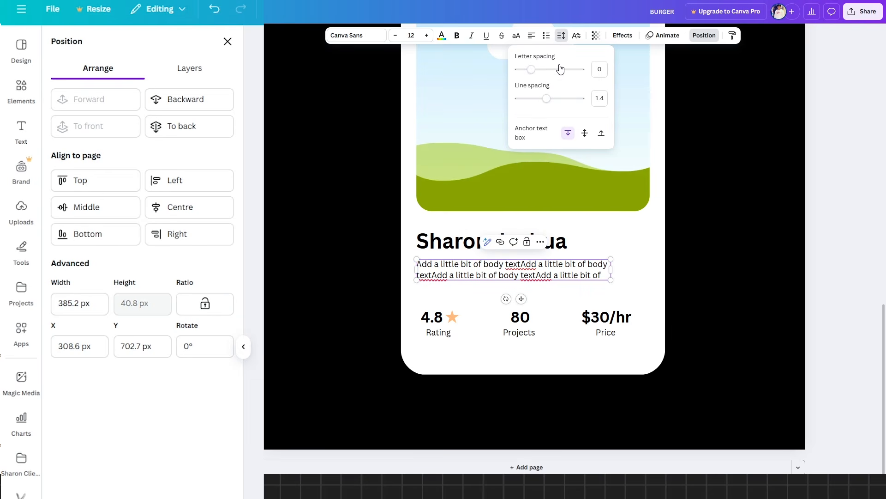
left_click_drag(536, 71, 531, 71)
left_click_drag(546, 100, 554, 100)
left_click(645, 278)
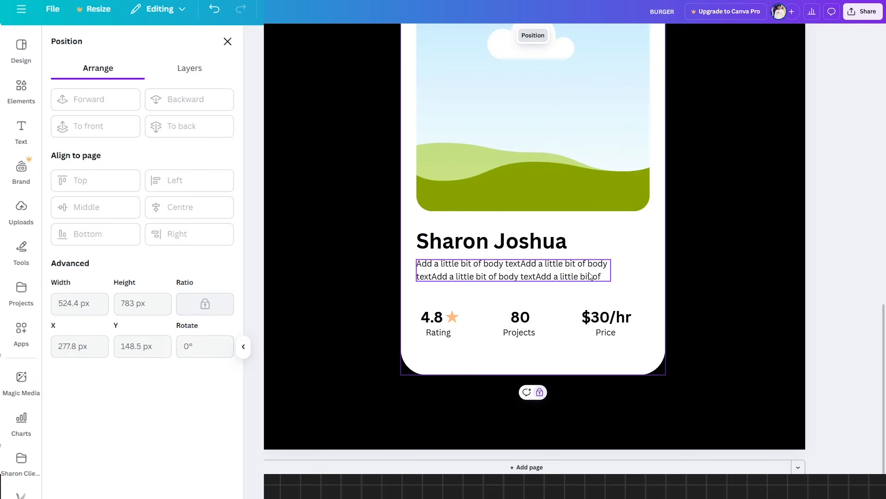
left_click(562, 275)
left_click(788, 244)
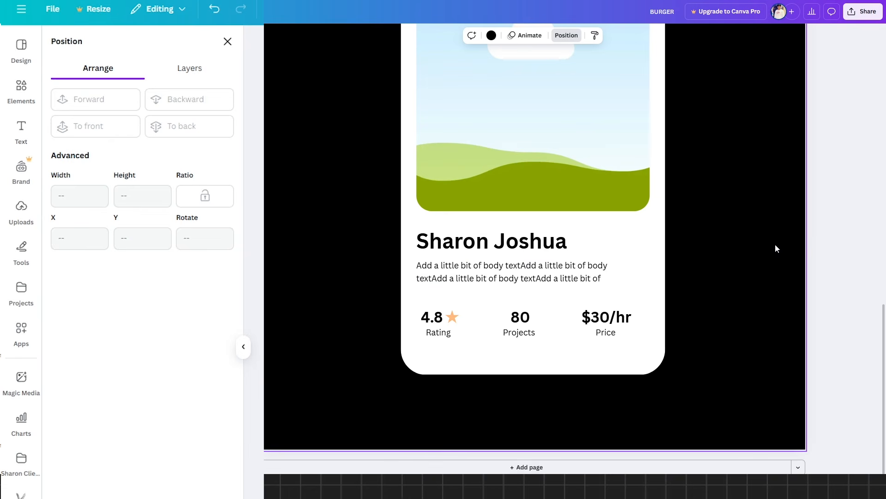
- Group the name and the description text together, keeping them in their original position on the card
left_click(549, 267)
left_click(561, 247, "shift")
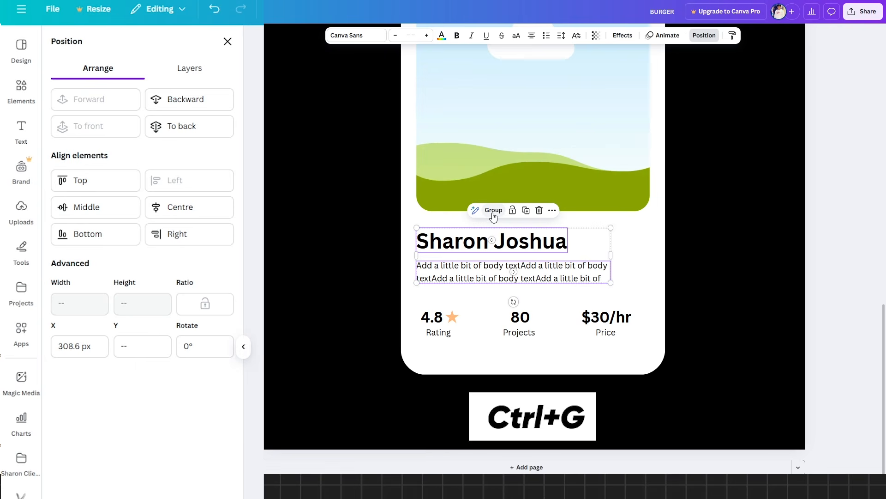
key("ctrl+g")
left_click_drag(522, 270, 560, 277)
key("ctrl+z")
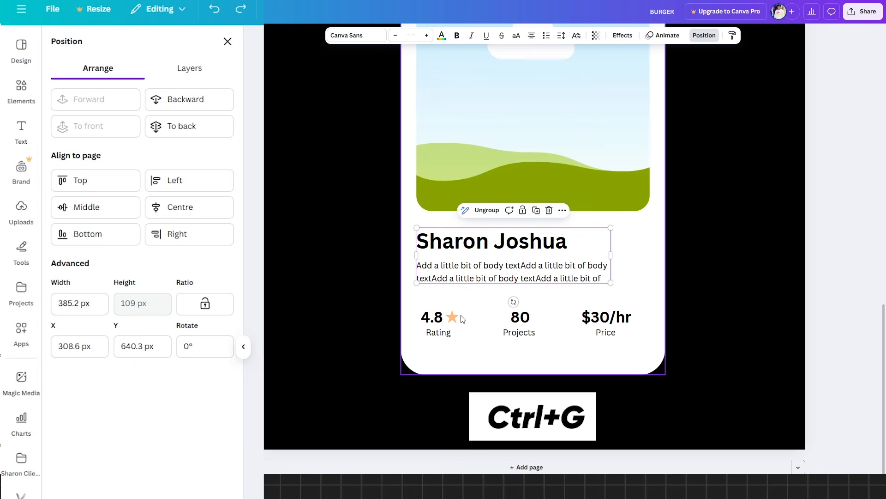
- Align the "4.8" number and the star by their middles and group the two
left_click(464, 305)
left_click_drag(417, 310, 460, 329)
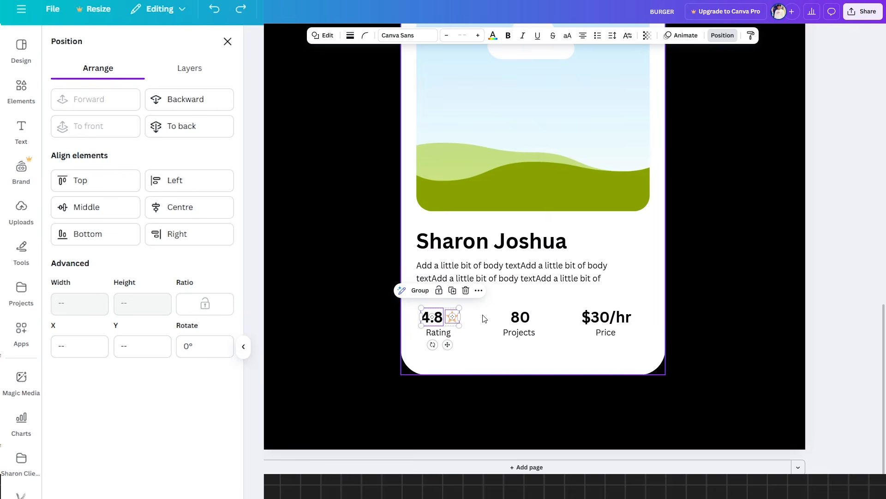
left_click(109, 216)
scroll(470, 354, "up", 3)
left_click_drag(359, 285, 426, 299)
left_click(434, 304)
- Narrow the "Rating" label's text box so it fits closely around the word
left_click(425, 326)
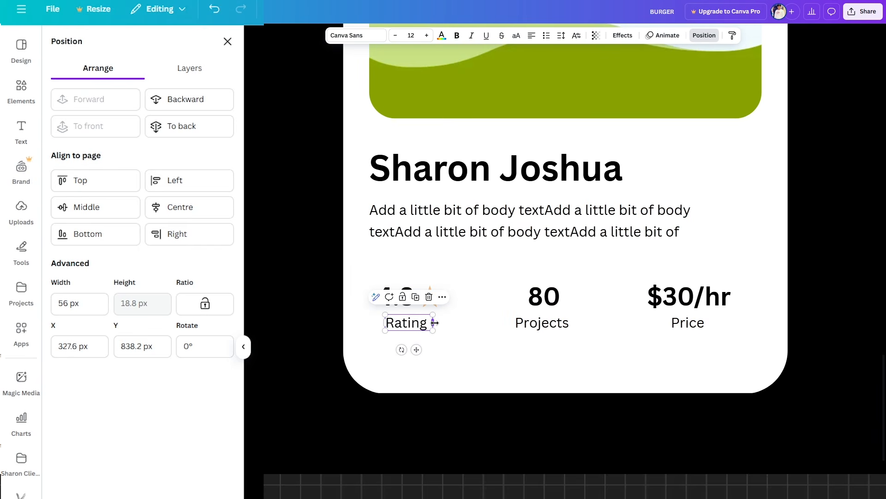
left_click_drag(435, 322, 427, 322)
left_click(451, 341)
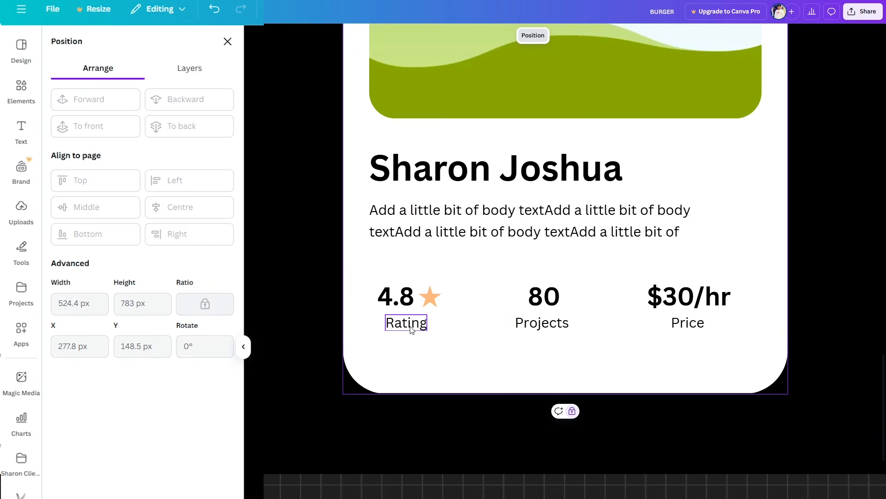
- Centre-align the "Rating" label with the "4.8" and star above it, and group them as one stat
left_click(410, 326)
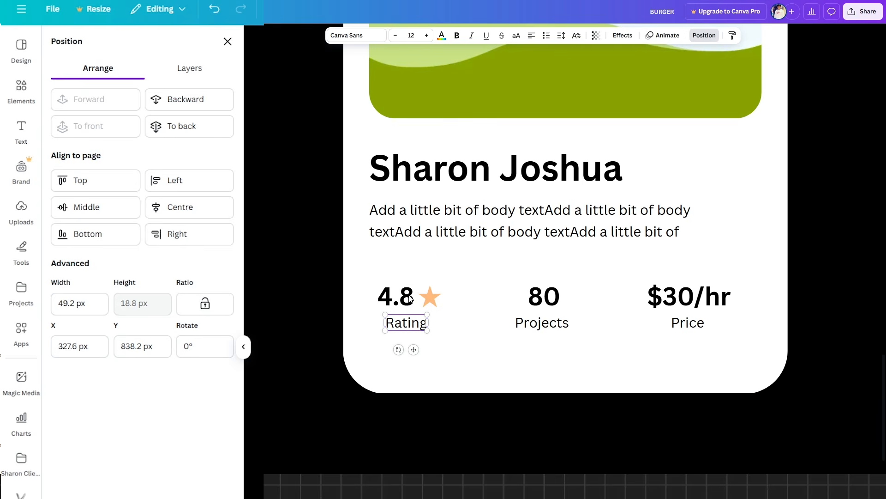
left_click_drag(377, 273, 437, 339)
left_click(190, 213)
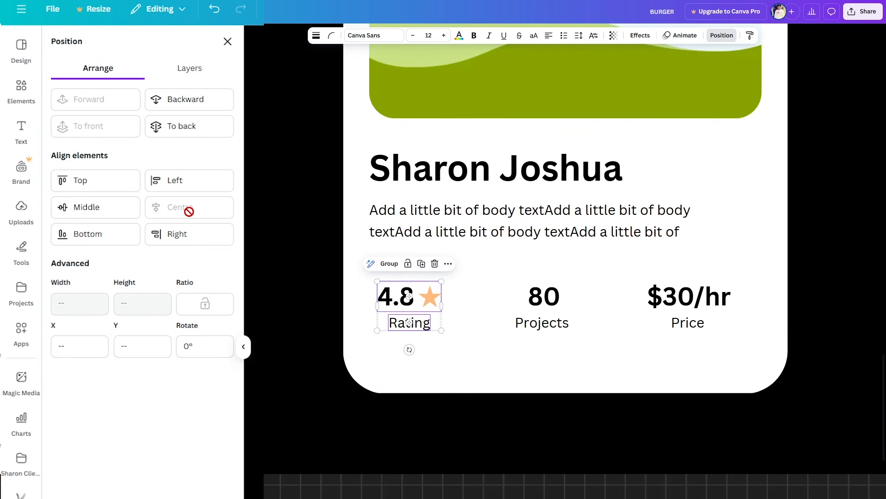
key("ctrl+g")
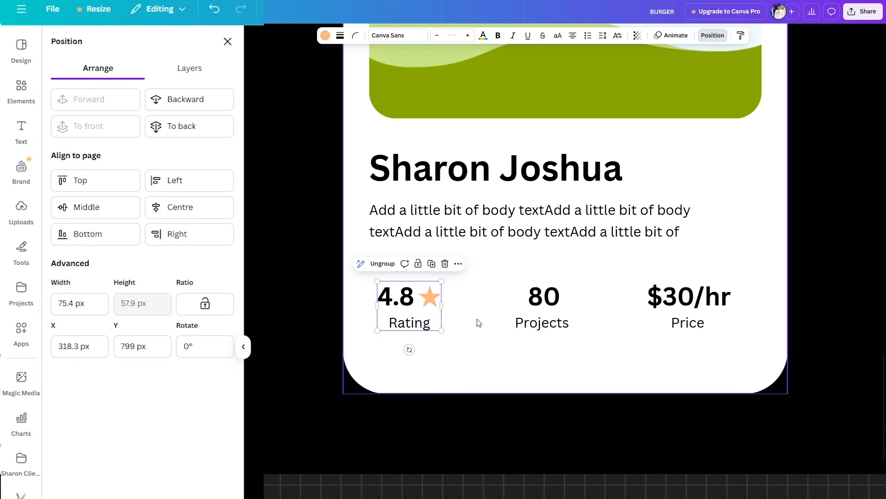
left_click(479, 323)
- Group the "80" with its "Projects" label and the "$30/hr" with its "Price" label
left_click(541, 295)
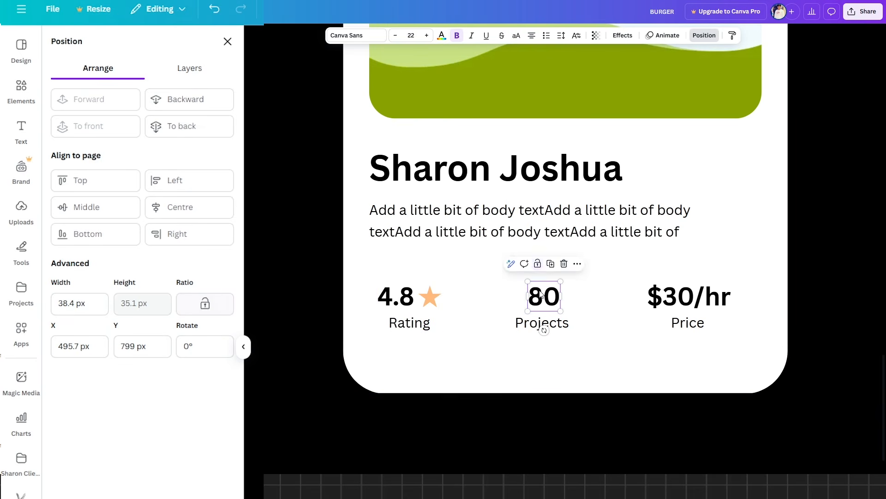
left_click(542, 323, "shift")
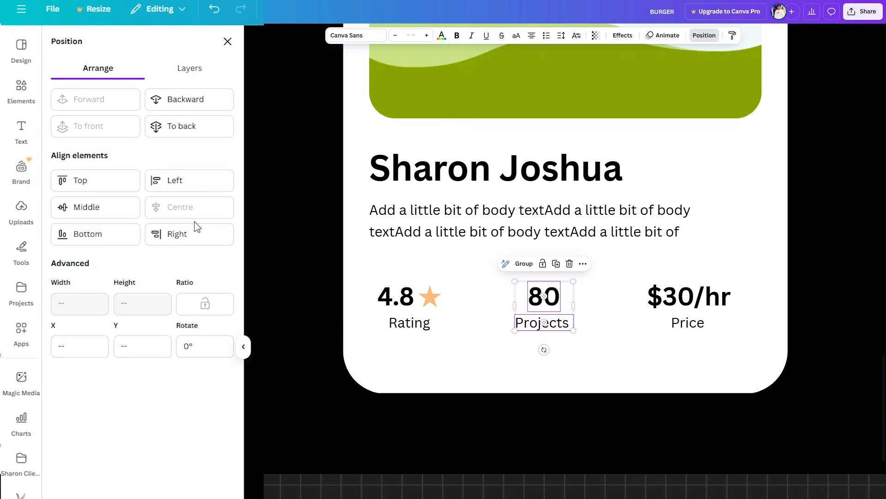
left_click(663, 351)
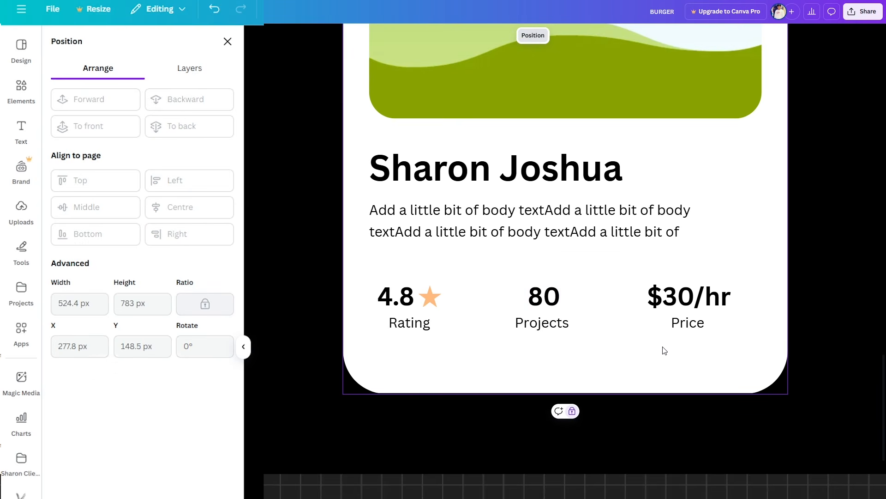
left_click(689, 296)
left_click(688, 322, "shift")
left_click(540, 367)
left_click_drag(506, 277, 575, 347)
key("ctrl+g")
left_click(651, 289)
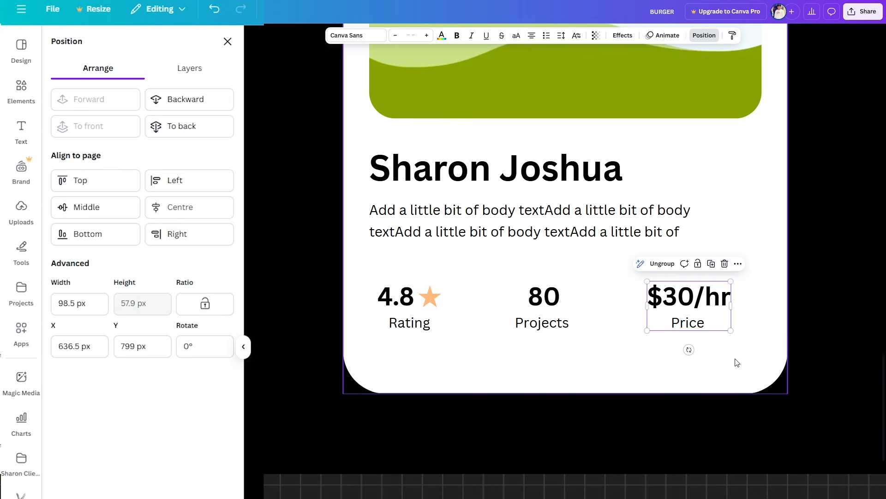
- Space the rating, projects and price groups evenly in the horizontal direction
left_click(518, 172)
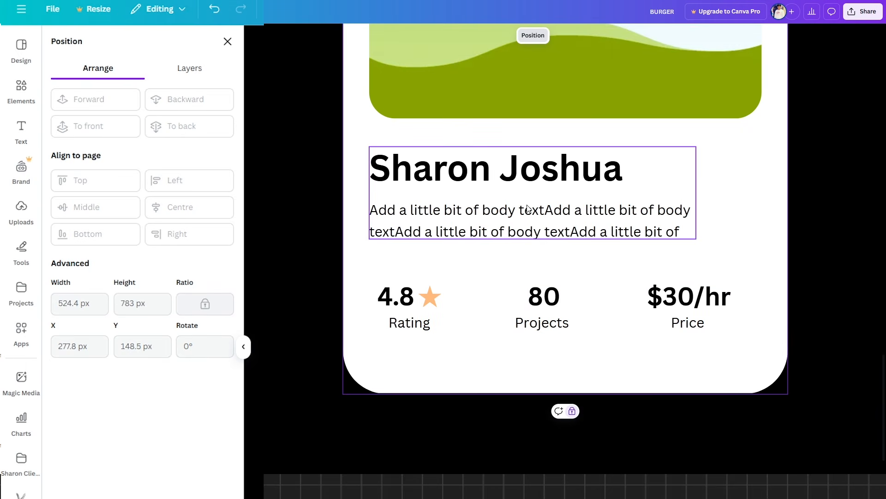
left_click(389, 309)
left_click(605, 359)
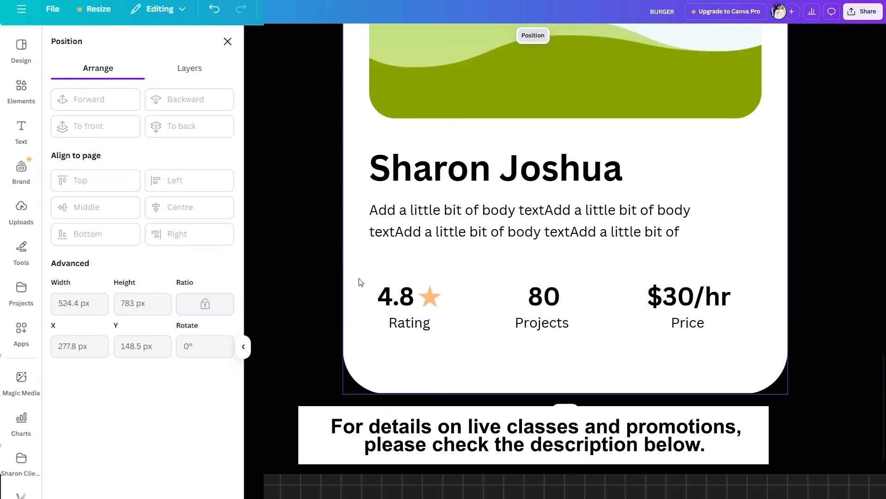
left_click_drag(359, 280, 720, 348)
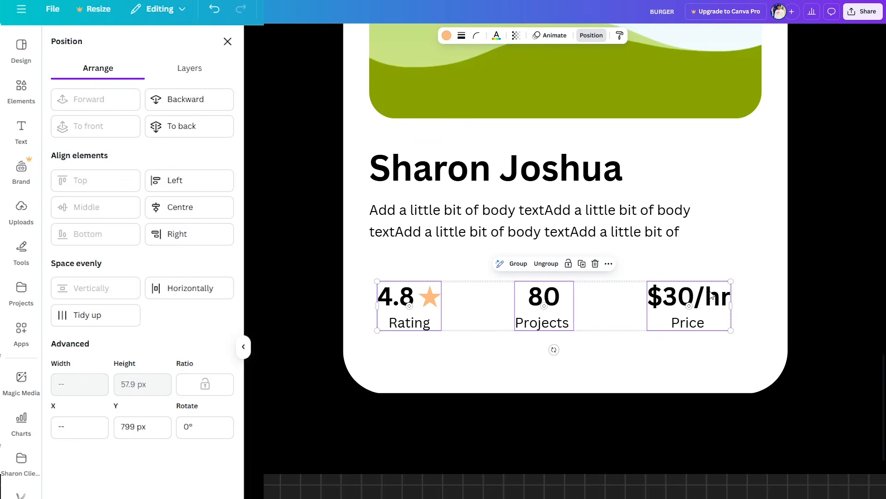
left_click(215, 292)
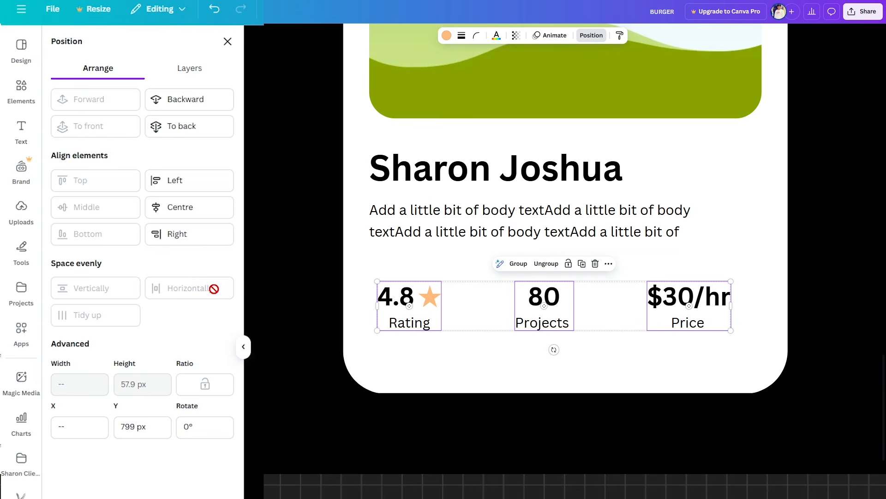
left_click(603, 364)
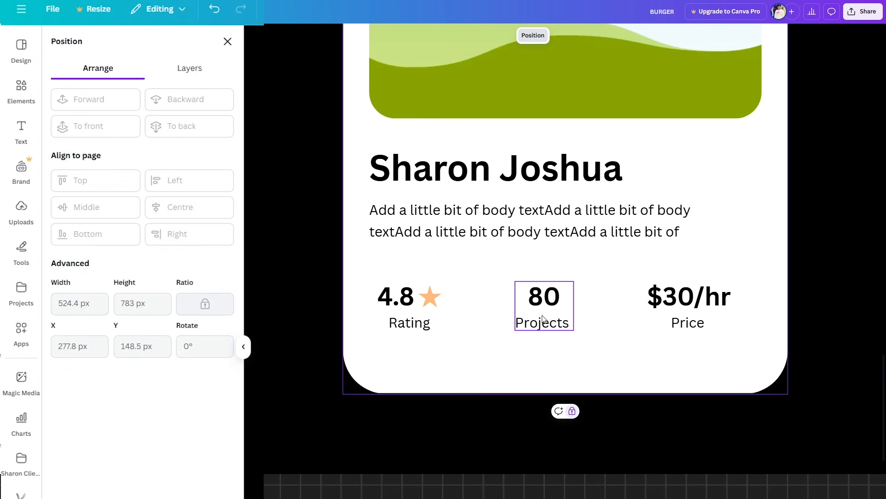
- Nudge the "Projects" group, respace the three stats evenly horizontally, and move the row up, left-aligned with the description
left_click_drag(542, 317, 560, 319)
left_click_drag(428, 351, 688, 290)
left_click(209, 289)
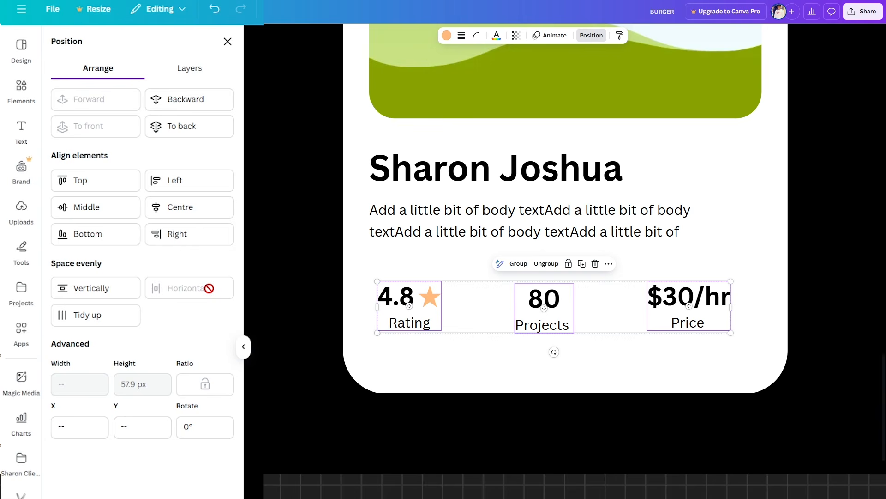
left_click_drag(406, 319, 399, 302)
left_click(468, 352)
- Add a solid line and turn it into a short vertical divider between the rating and projects stats
scroll(606, 348, "down", 3)
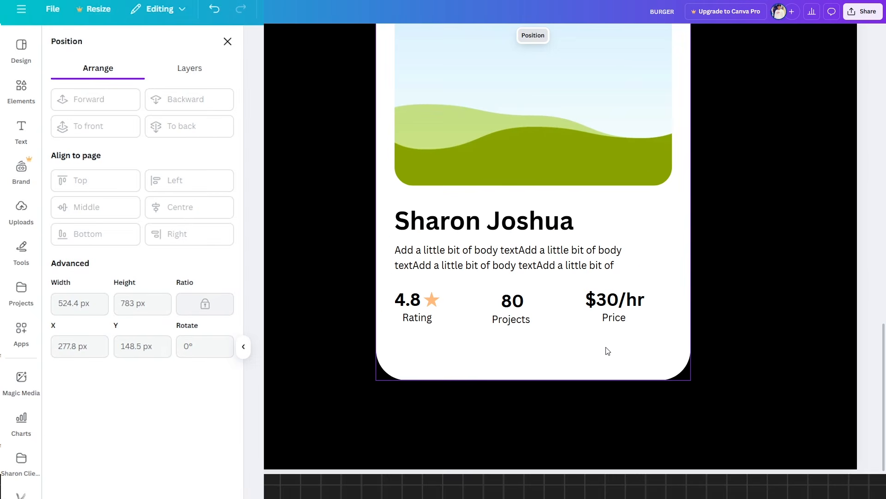
scroll(512, 344, "up", 2)
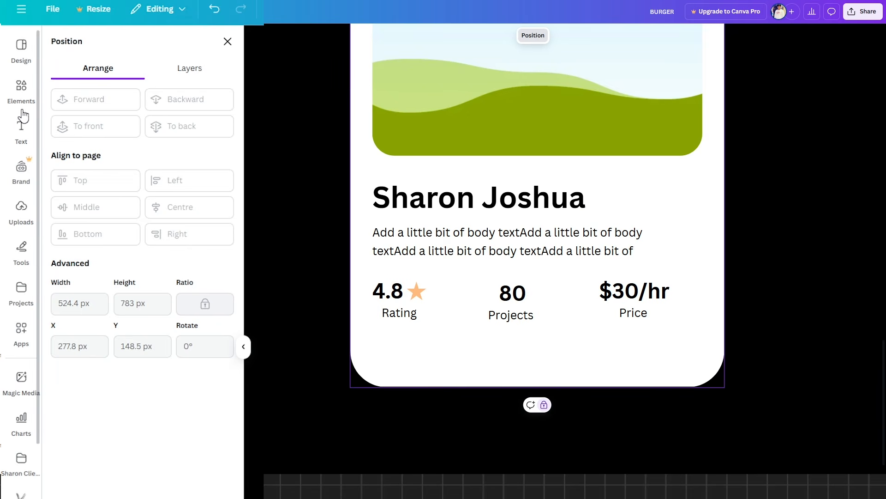
left_click(21, 86)
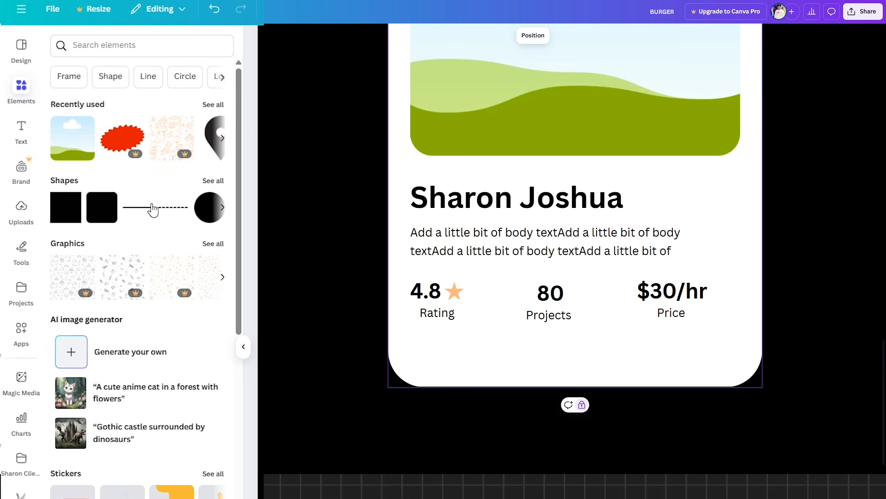
left_click(145, 213)
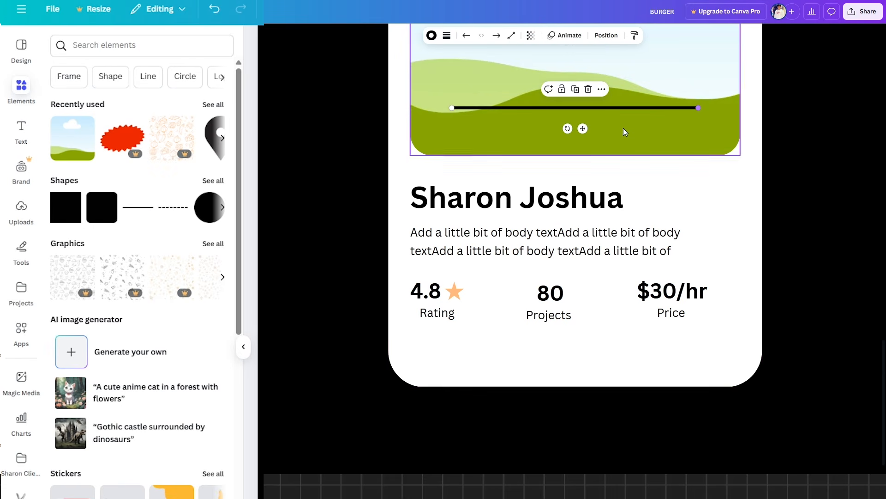
left_click_drag(583, 128, 541, 343)
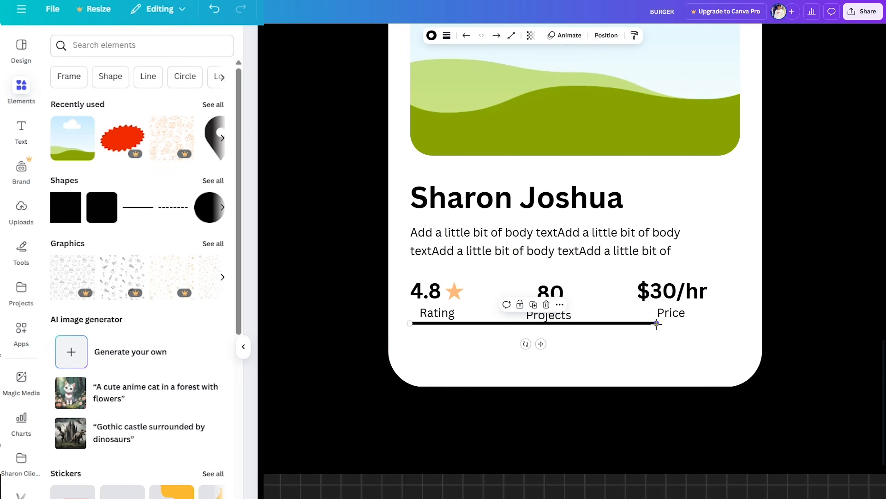
mouse_move(660, 323)
left_mouse_down()
mouse_move(475, 321)
mouse_move(417, 336)
mouse_move(421, 324)
mouse_move(411, 327)
mouse_move(472, 316)
mouse_move(480, 301)
mouse_move(473, 291)
left_mouse_up()
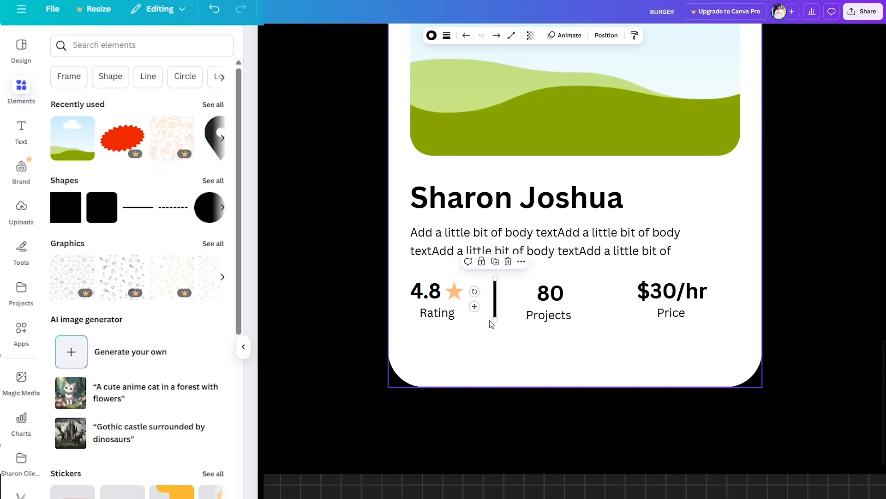
- Set the vertical divider's stroke weight to 2 and place a copy of it between the projects and price stats
left_click(446, 37)
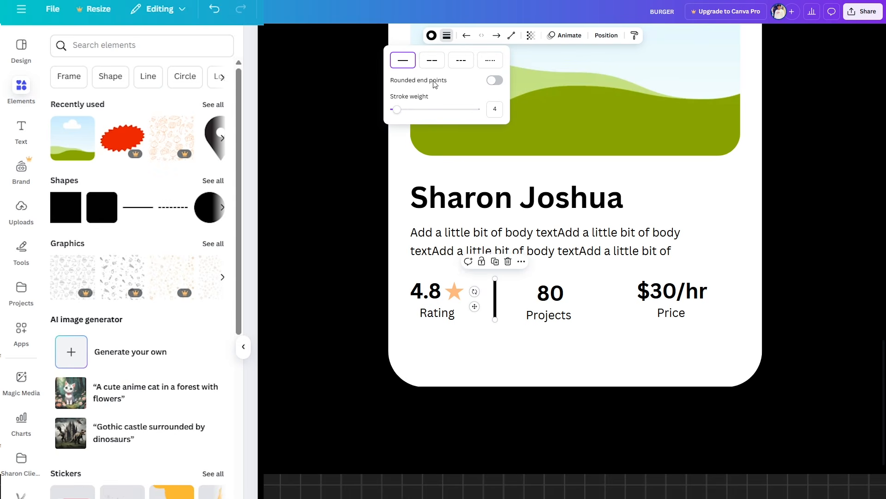
type("2")
key("Return")
left_click_drag(495, 305, 605, 305)
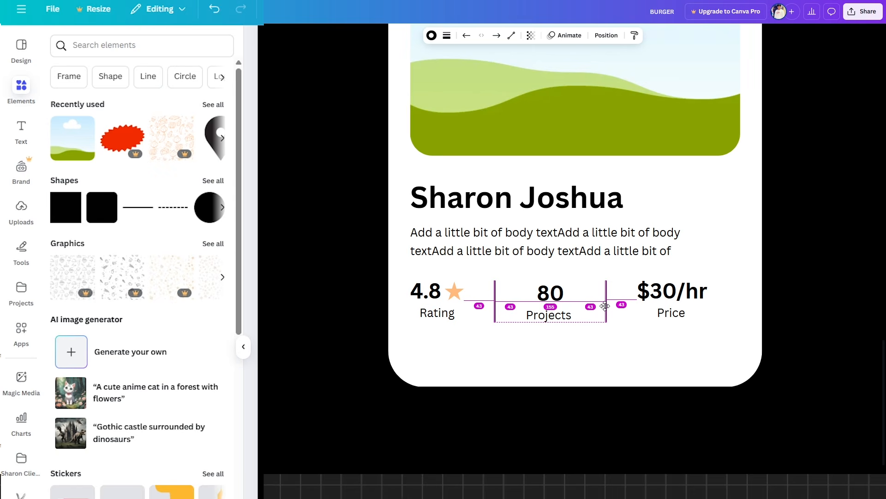
left_click_drag(605, 306, 605, 308)
left_click(608, 364)
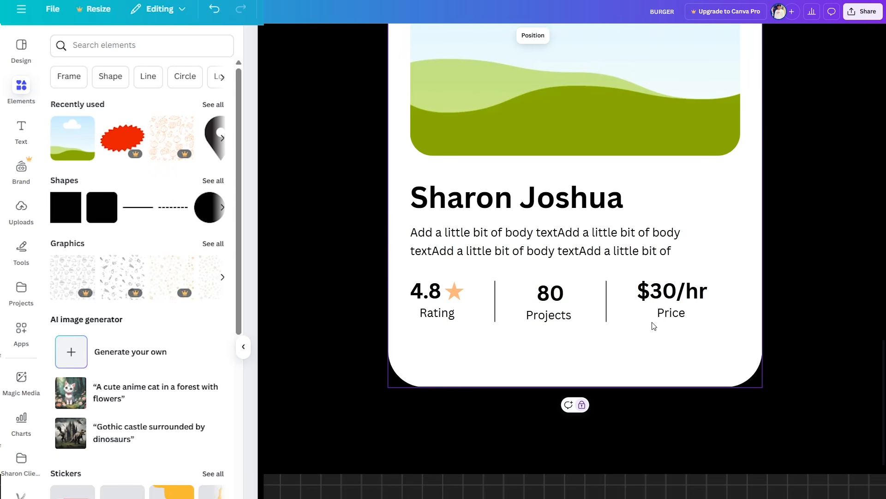
- Move the name, description and divided stats row together slightly inward to centre them horizontally on the card
scroll(652, 326, "down", 2)
left_click_drag(416, 339, 627, 296)
left_click(498, 251)
left_click_drag(497, 252, 511, 252)
left_click(741, 254)
scroll(741, 253, "down", 5)
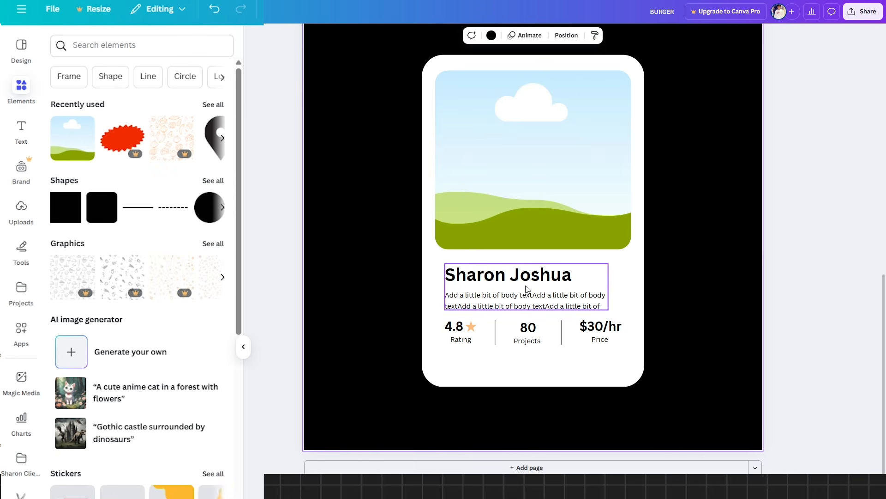
- Shrink the photo frame slightly and recentre it horizontally in the upper part of the card
left_click(452, 183)
left_click_drag(436, 250, 448, 237)
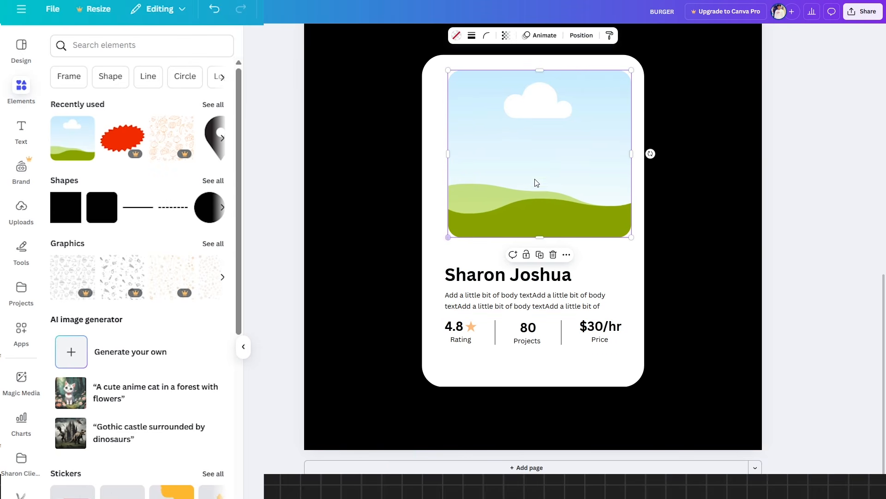
left_click_drag(537, 182, 538, 182)
left_click(727, 213)
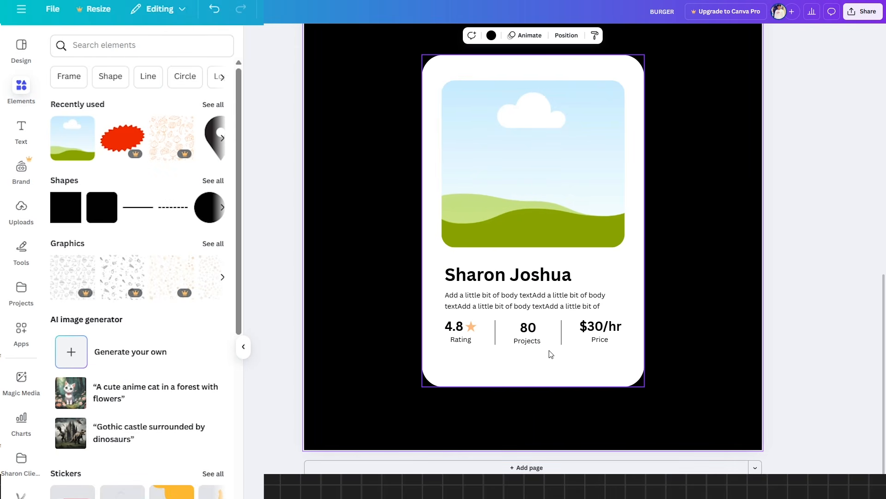
- Nudge the name, description and stats row slightly upward together
left_click(542, 382)
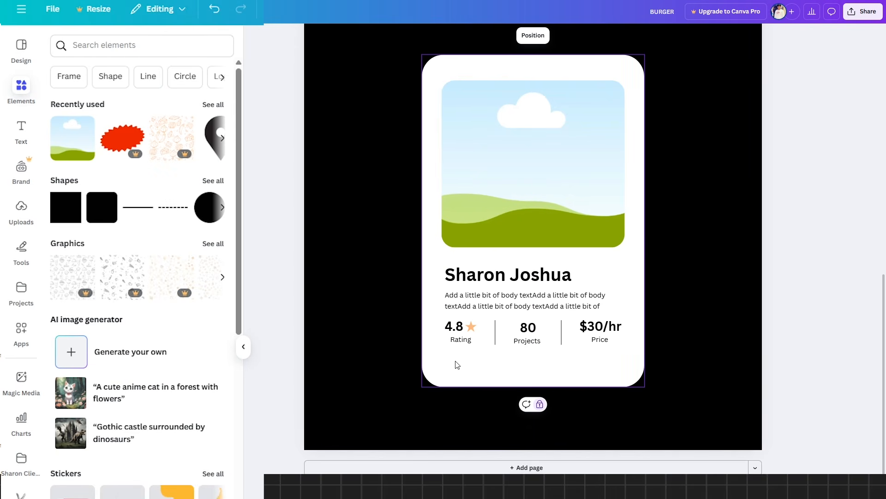
left_click_drag(455, 361, 610, 281)
key("Up")
key("Up")
key("Up")
key("Up")
key("Up")
key("Up")
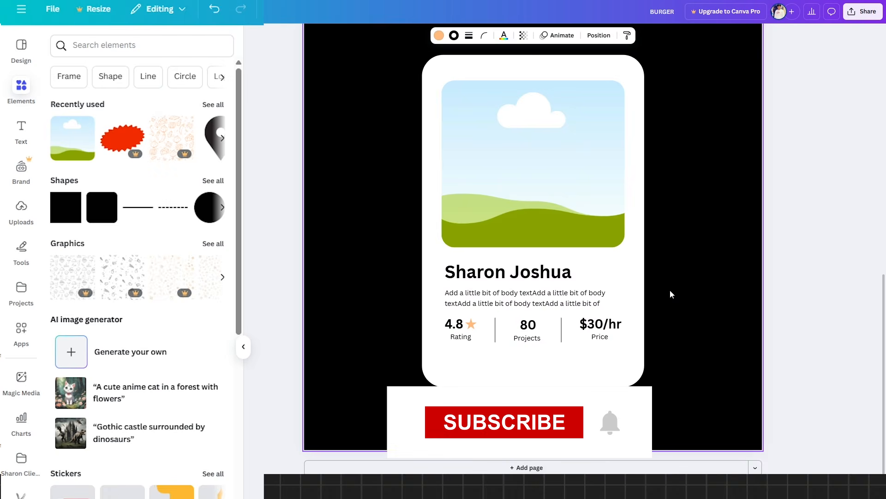
- Nudge the photo frame upward, closer to the card's upper edge
left_click(463, 190)
key("Up")
key("Up")
key("Up")
key("Up")
key("Up")
key("Up")
key("Up")
key("Up")
key("Up")
key("Up")
key("Up")
key("Up")
key("Up")
key("Up")
key("Up")
key("Up")
key("Up")
key("Up")
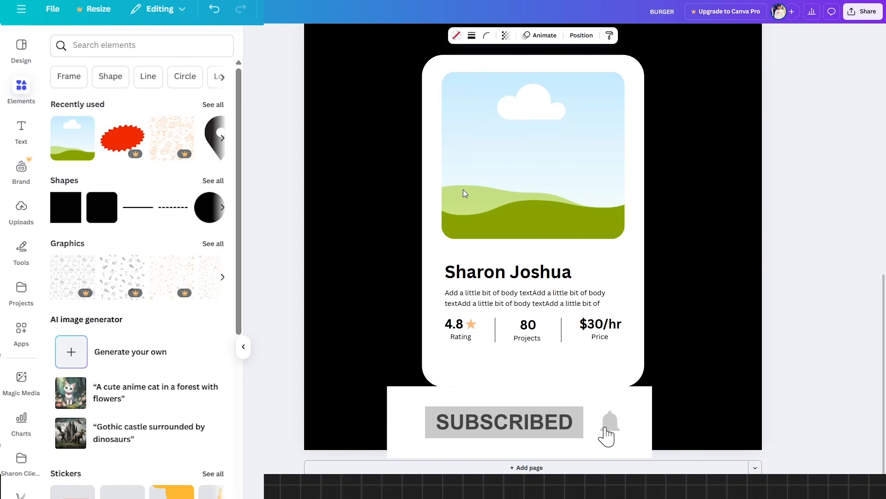
- Nudge the name, description and stats row further up towards the photo frame, leaving room beneath the stats
left_click_drag(433, 252, 597, 347)
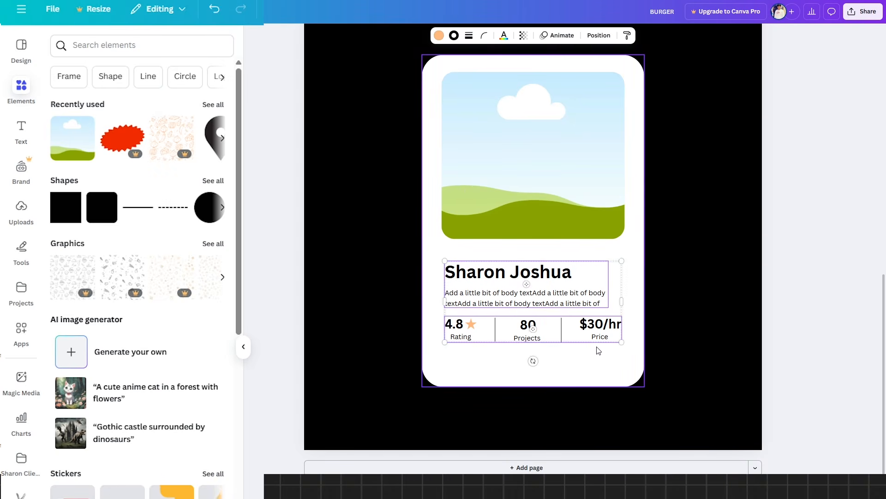
key("Up")
key("Up")
key("Up")
key("Up")
key("Up")
key("Up")
key("Up")
key("Up")
key("Up")
left_click(660, 333)
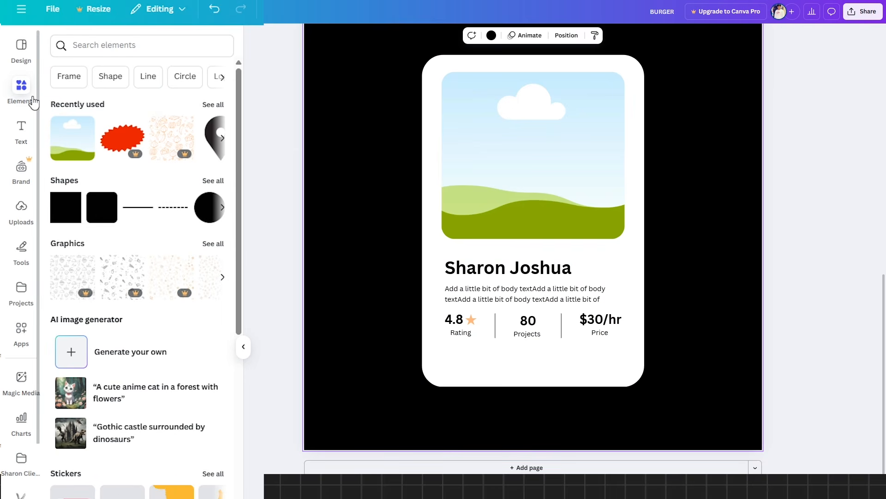
- Add a subheading reading "Book Now" and remove its bold formatting
left_click(21, 129)
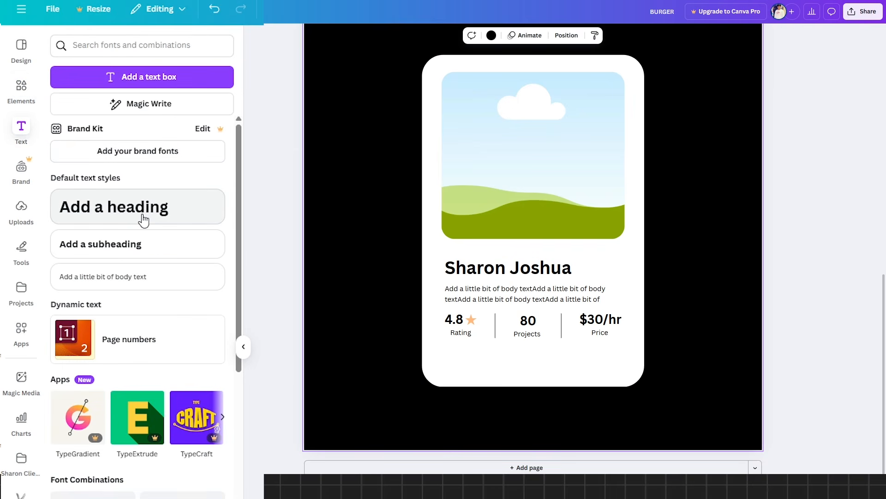
left_click(148, 248)
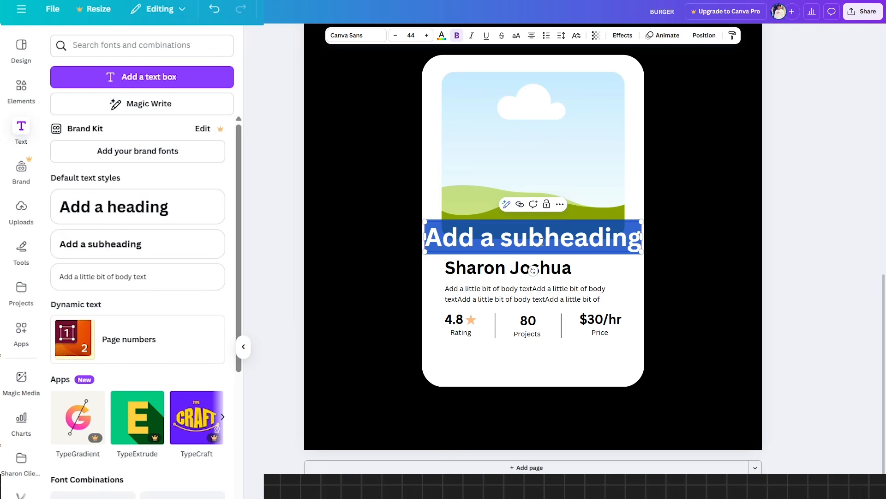
type("Book Now")
key("ctrl+a")
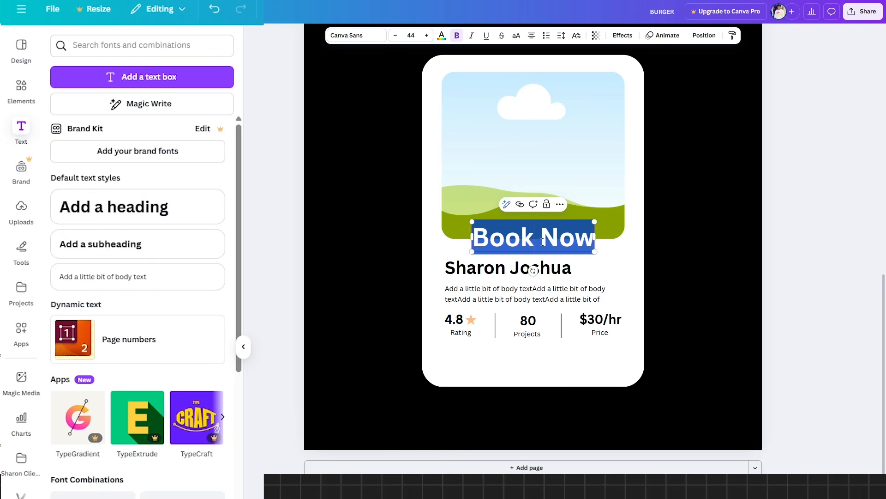
left_click(458, 36)
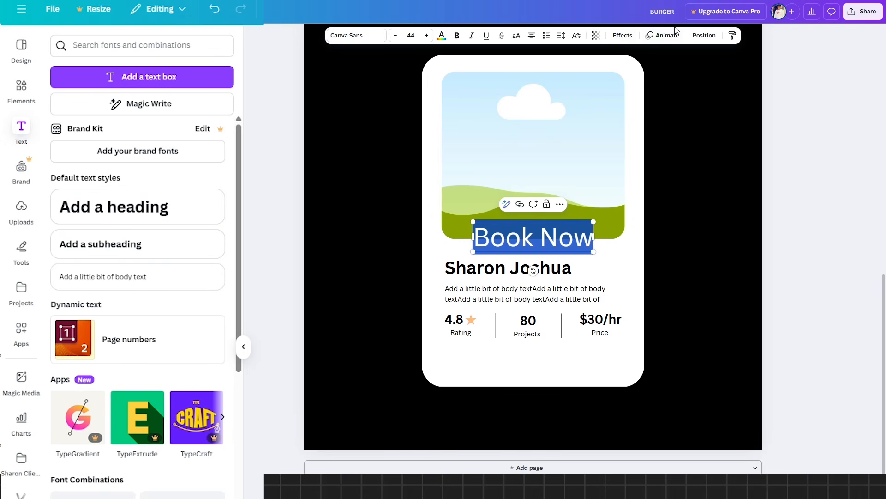
- Apply the Background text effect to "Book Now" and make the background black
left_click(622, 35)
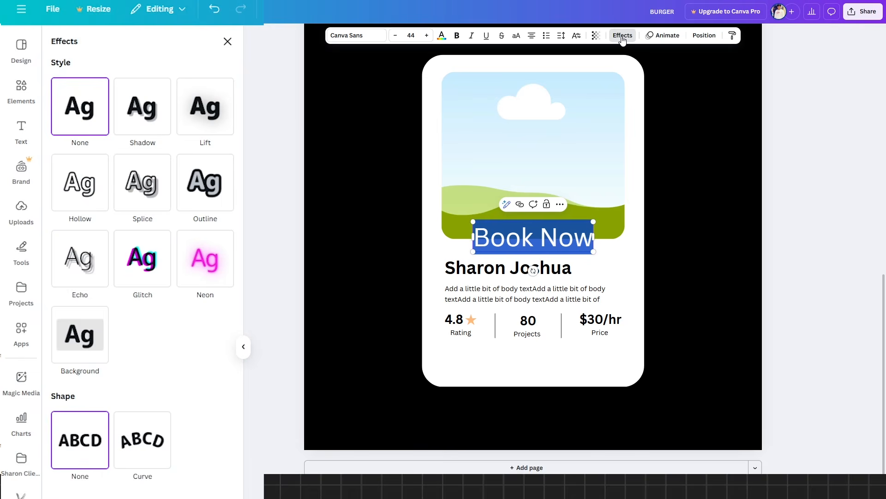
left_click(77, 375)
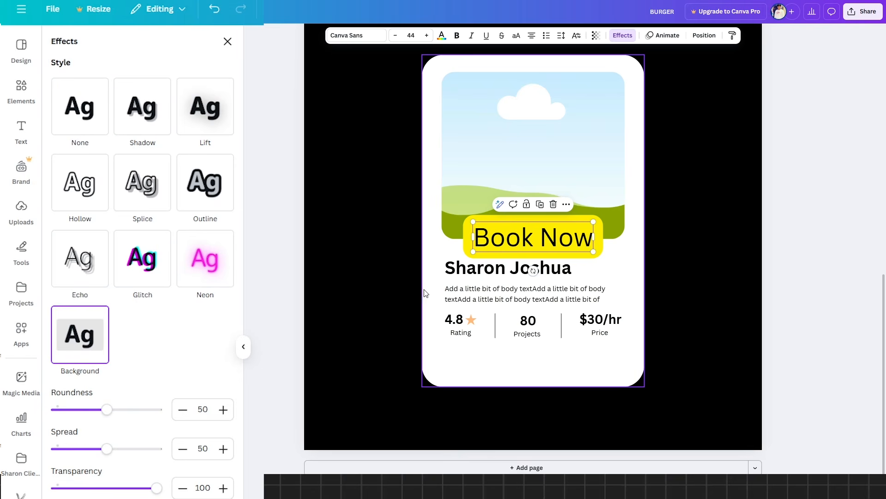
left_click(221, 498)
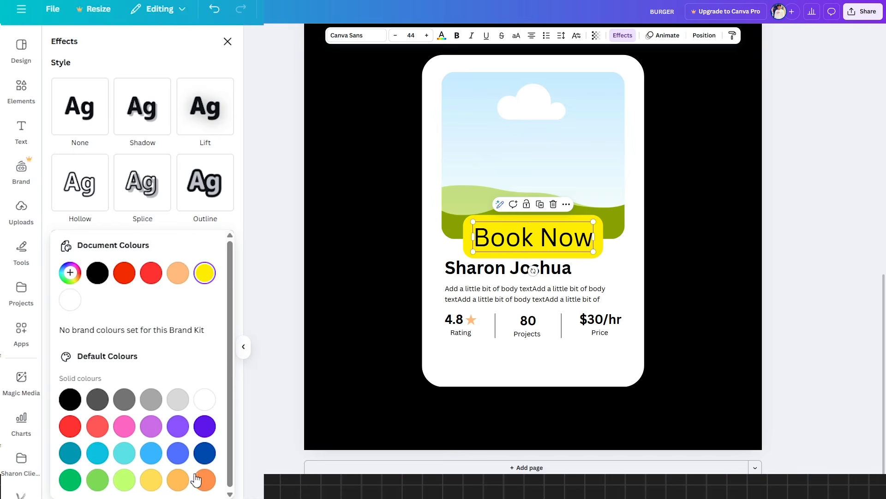
left_click(74, 405)
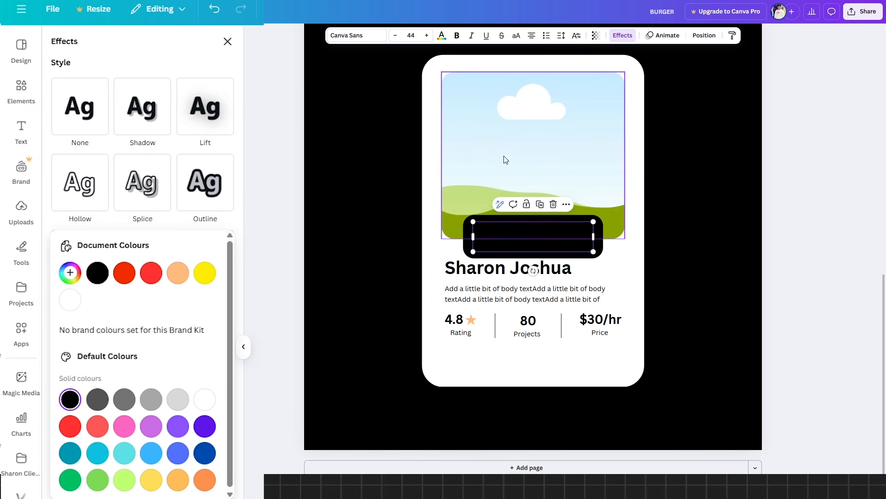
- Colour the "Book Now" text white and move the button below the stats row
left_click(442, 35)
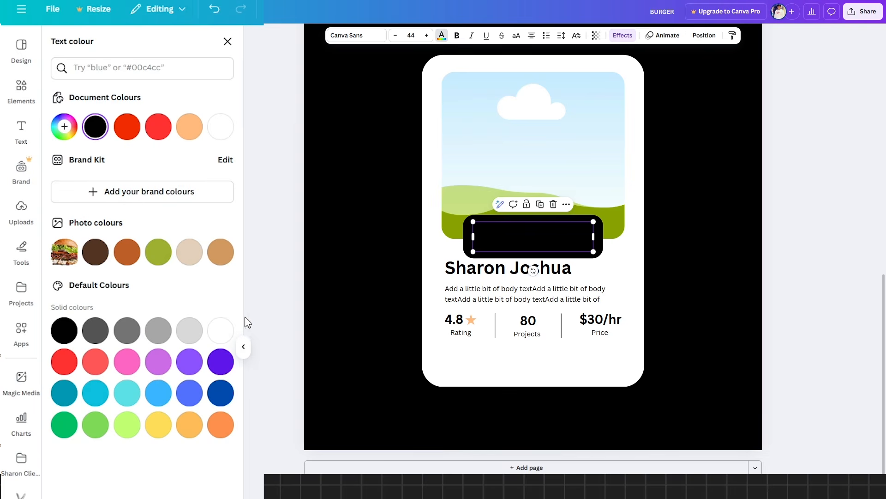
left_click(223, 331)
left_click_drag(541, 349, 538, 364)
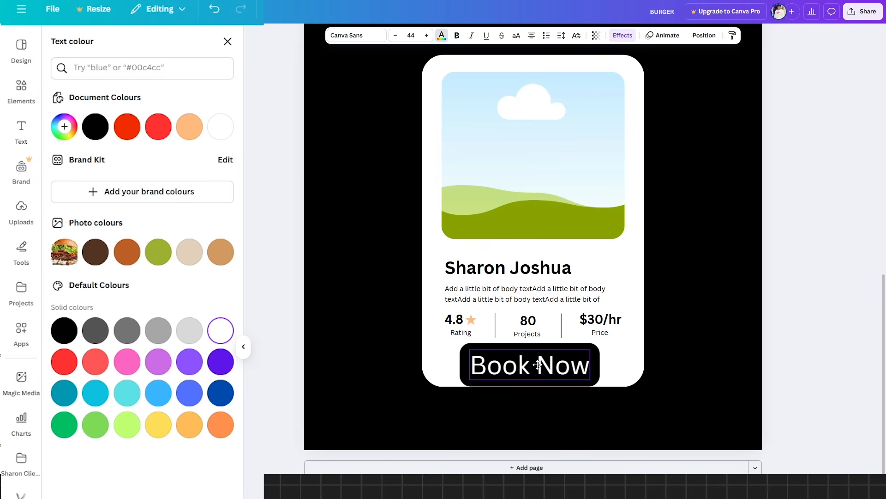
- Replace the button text with "Get in Touch"
triple_click(539, 364)
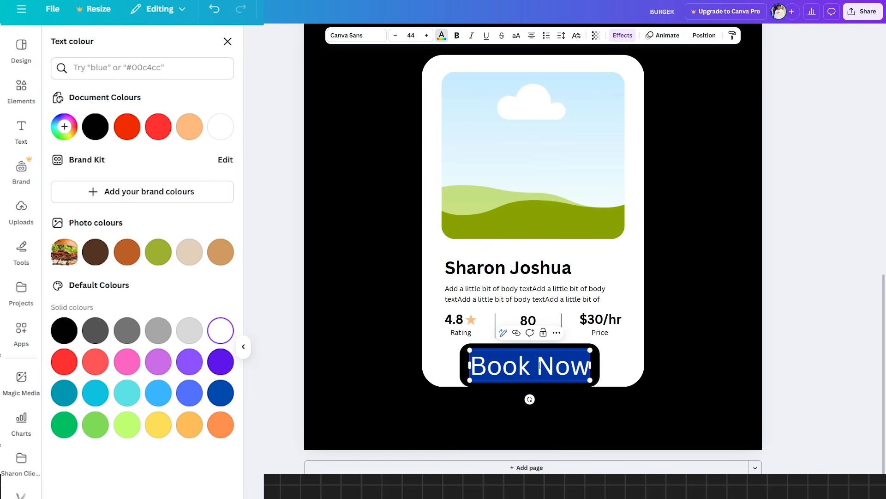
type("Get in")
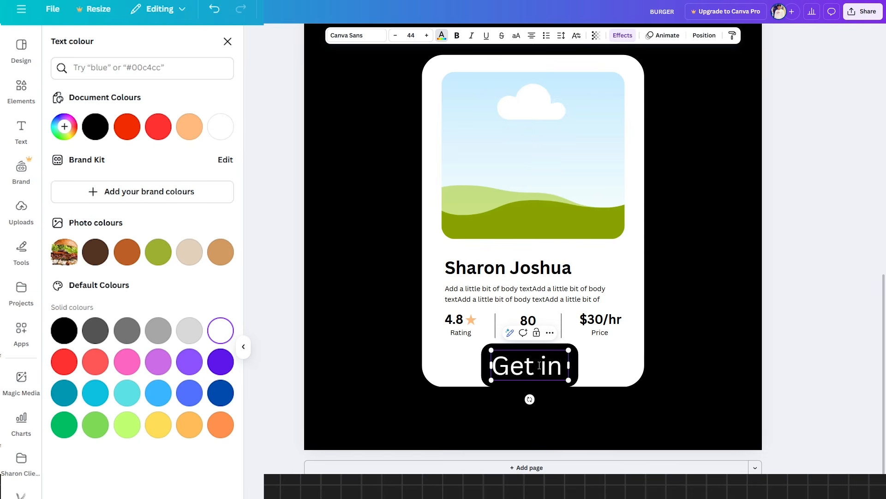
type(" tou")
key("BackSpace")
key("BackSpace")
key("BackSpace")
type("T")
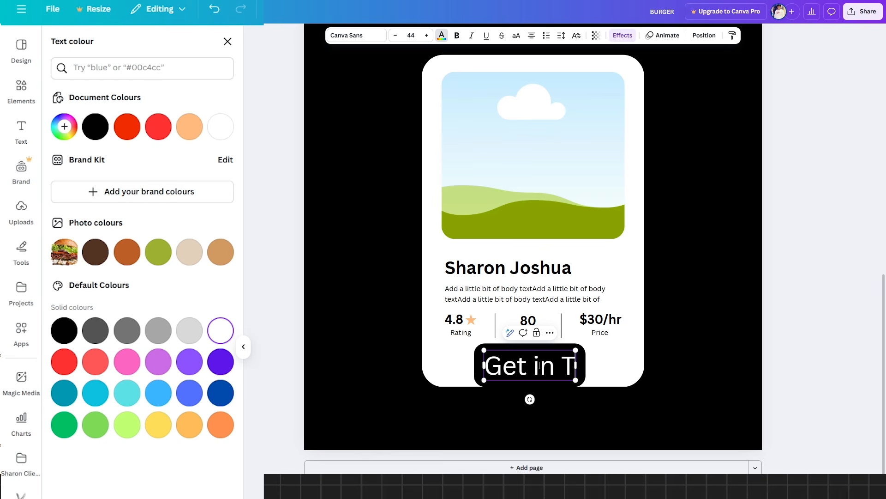
type("ouch")
- Reduce the "Get in Touch" font size, trying 35 first and settling on 25
key("ctrl+a")
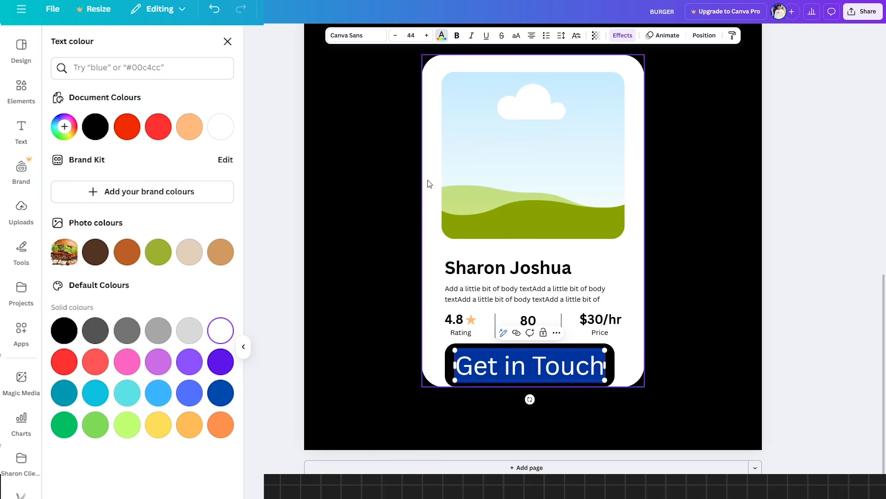
left_click(412, 36)
type("3")
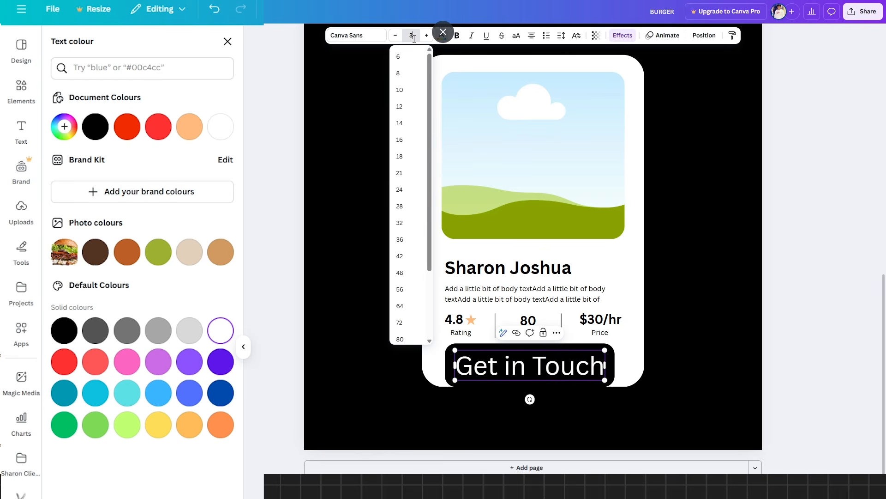
type("5")
key("Return")
left_click(412, 36)
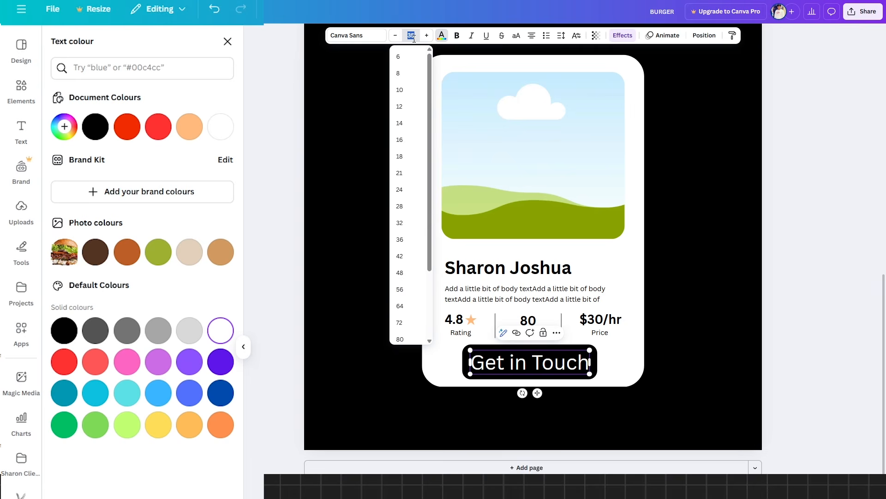
type("25")
key("Return")
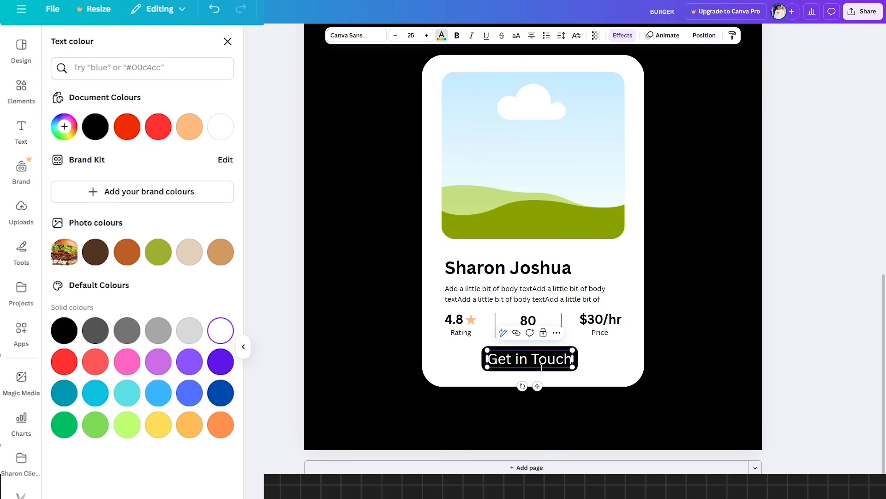
- Try widening the "Get in Touch" text box and centring the button beneath the stats, keeping the background spread at 50
left_click(628, 36)
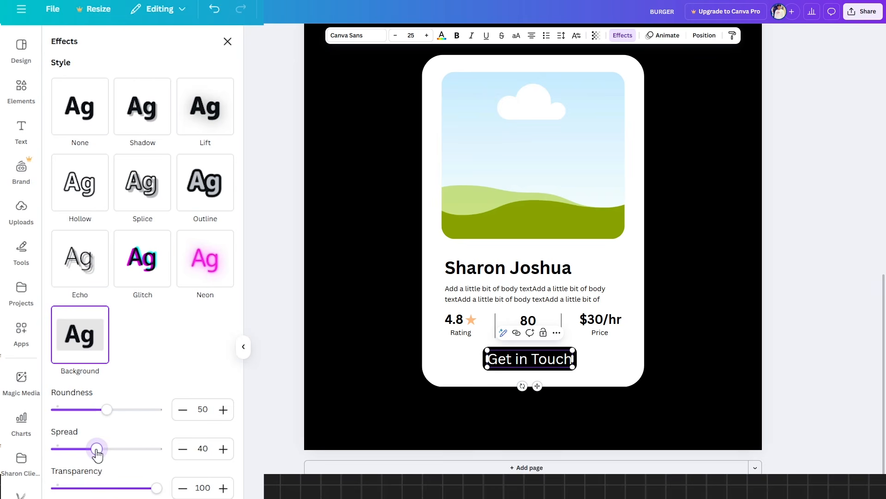
left_click_drag(101, 453, 107, 450)
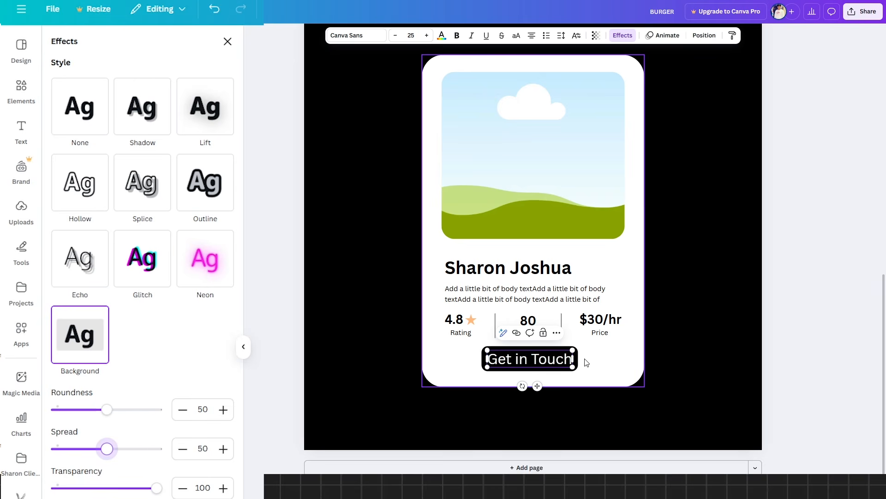
left_click_drag(574, 359, 609, 359)
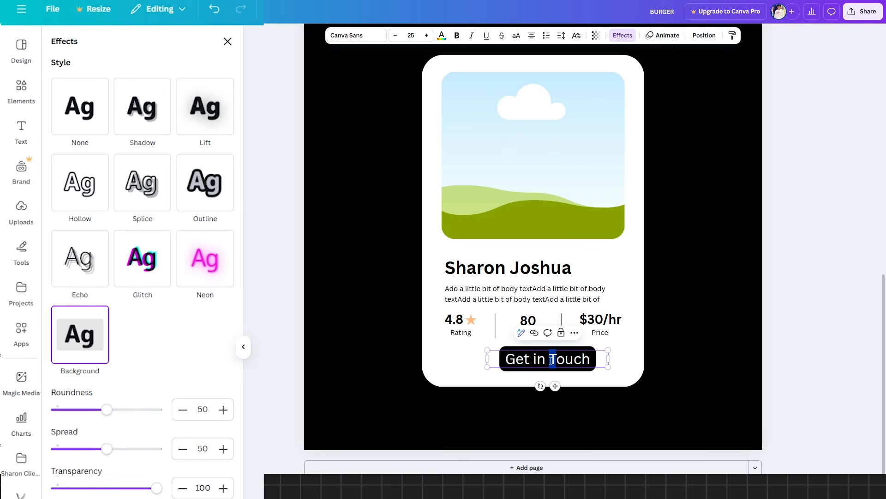
left_click(651, 396)
left_click(532, 360)
left_click_drag(554, 385, 540, 388)
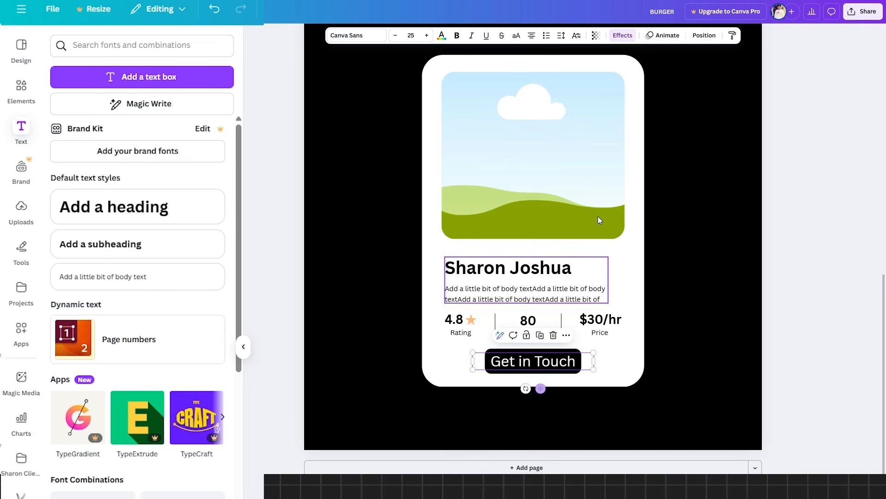
left_click(623, 35)
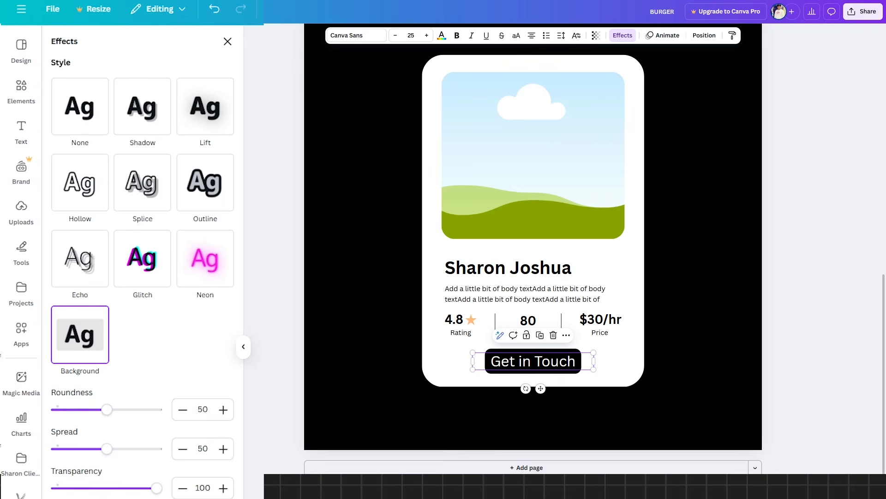
left_click(718, 340)
- Narrow the "Get in Touch" text box to fit its text and left-align the button with the description
left_click(555, 370)
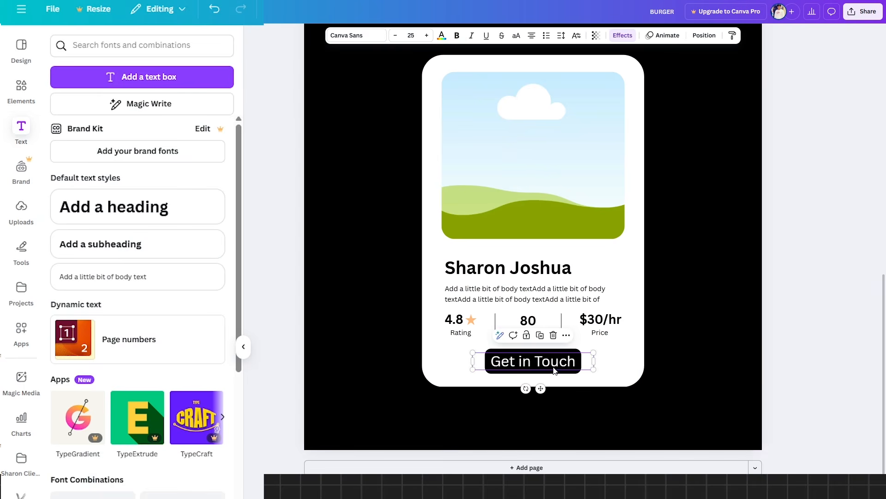
left_click_drag(555, 370, 524, 361)
left_click_drag(487, 388, 501, 390)
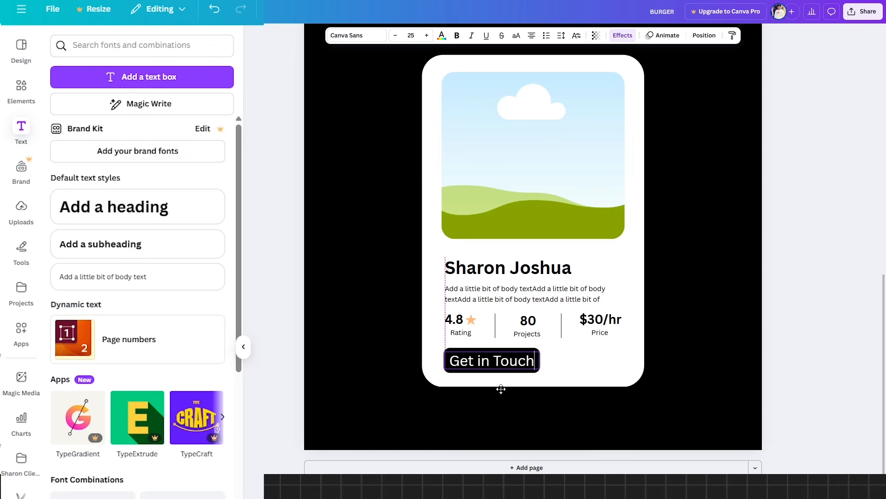
- Delete the "Get in Touch" text button beneath the stats on the profile card
left_click(786, 366)
scroll(765, 324, "down", 2)
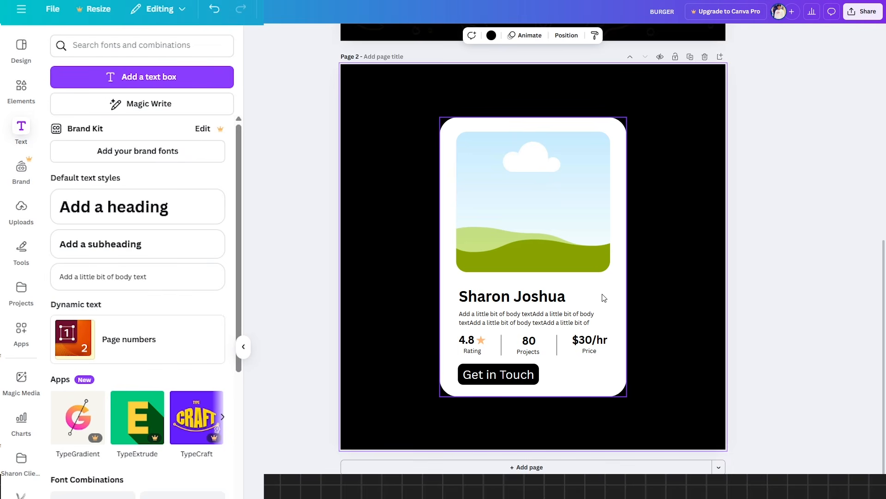
key("Delete")
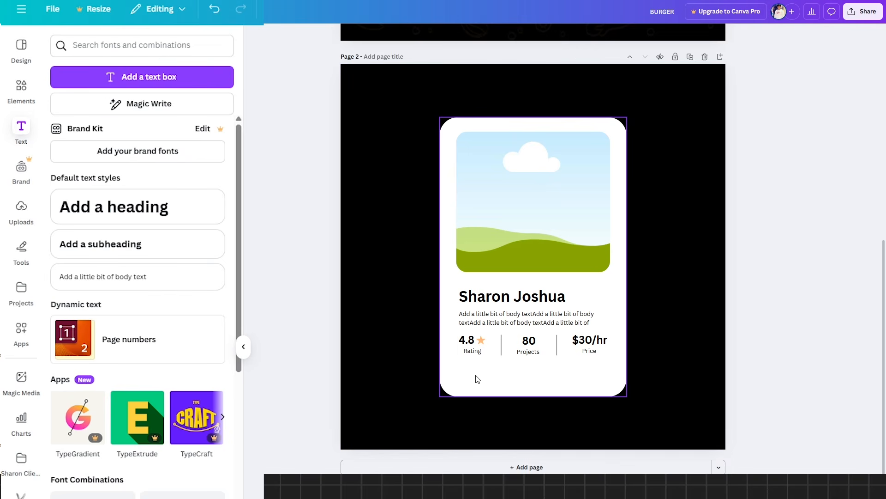
- Add a subheading text reading "Get in Touch" to the second page
left_click(139, 253)
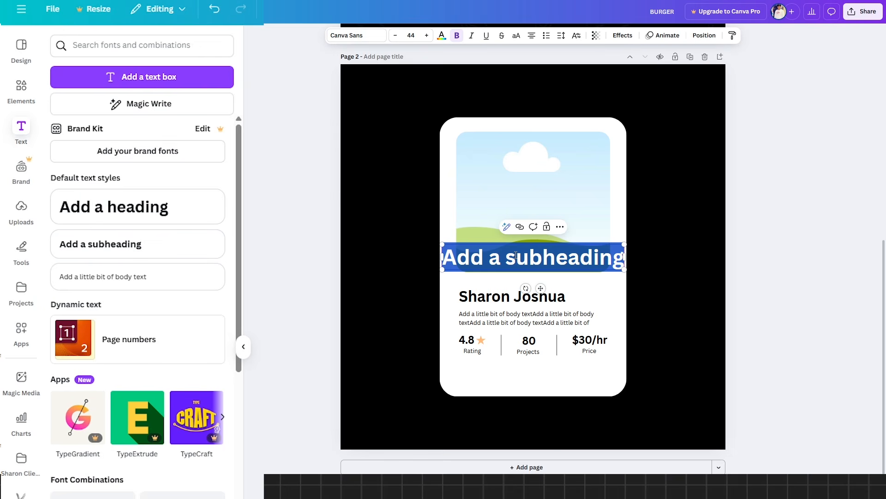
type("Get in")
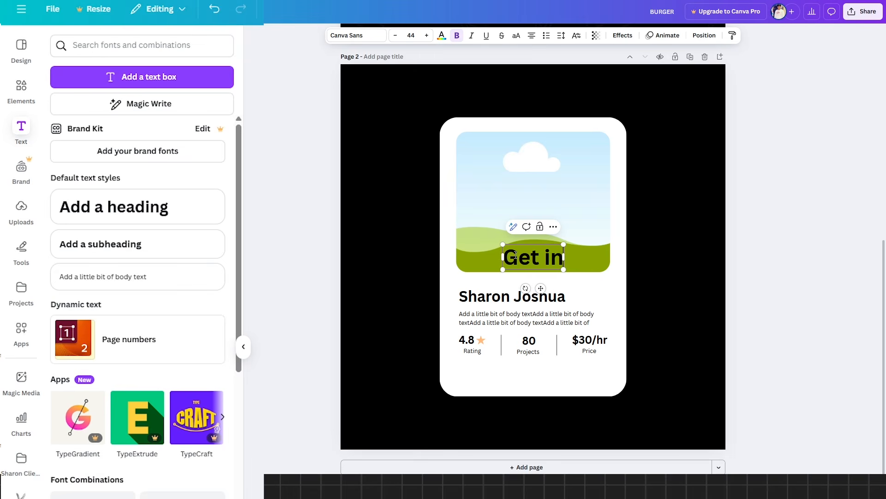
type(" Touch")
- Reduce the "Get in Touch" text's font size to 24
key("ctrl+a")
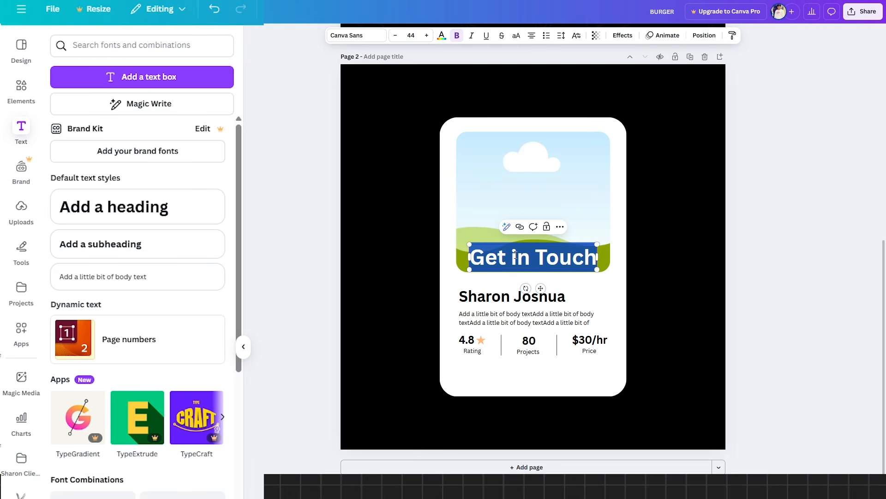
key("ctrl+shift+comma")
key("ctrl+shift+comma")
key("ctrl+shift+comma")
key("ctrl+shift+comma")
key("ctrl+shift+comma")
key("ctrl+shift+comma")
key("ctrl+shift+comma")
key("ctrl+shift+comma")
key("ctrl+shift+comma")
key("ctrl+shift+comma")
key("ctrl+shift+comma")
key("ctrl+shift+comma")
key("ctrl+shift+comma")
key("ctrl+shift+comma")
key("ctrl+shift+comma")
key("ctrl+shift+comma")
key("ctrl+shift+comma")
key("ctrl+shift+comma")
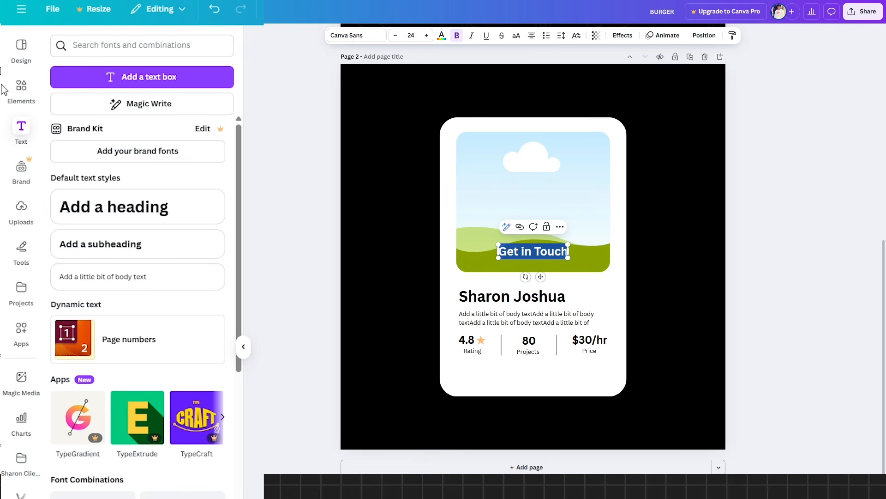
- Add a rounded square shape to the page and shorten it into a flat horizontal bar
left_click(21, 90)
left_click(102, 214)
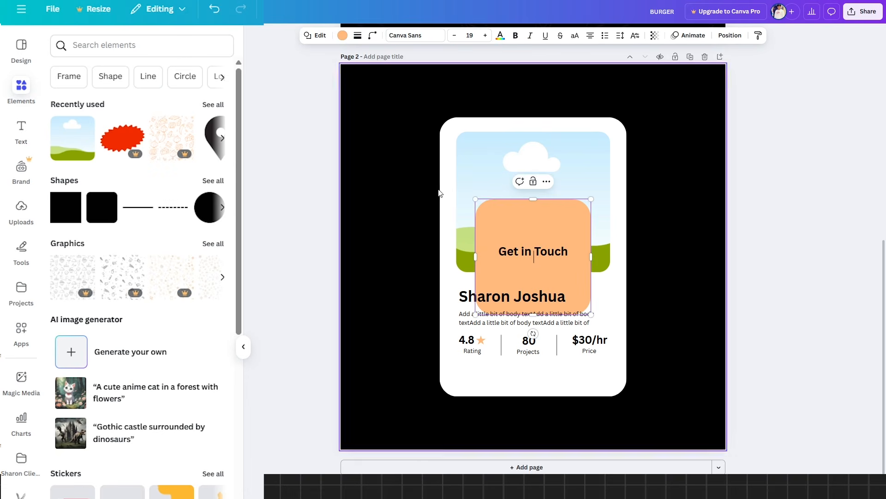
left_click_drag(534, 198, 534, 281)
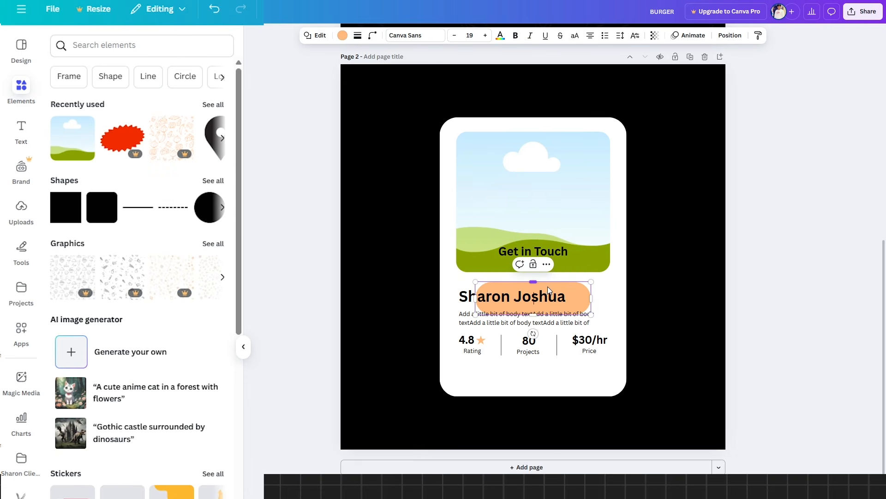
left_click(649, 293)
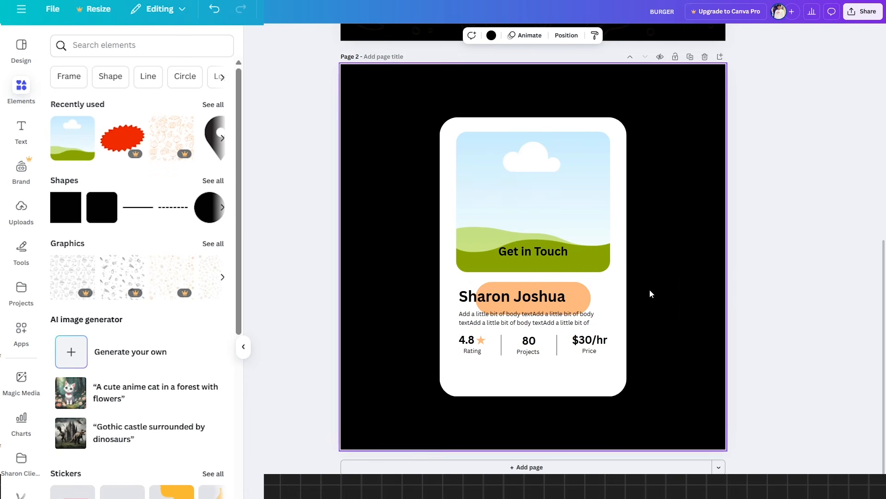
- Move the orange bar beneath the stats and resize it to about 405 by 63, left-aligned with the description
left_click(578, 294)
left_click_drag(578, 294, 560, 364)
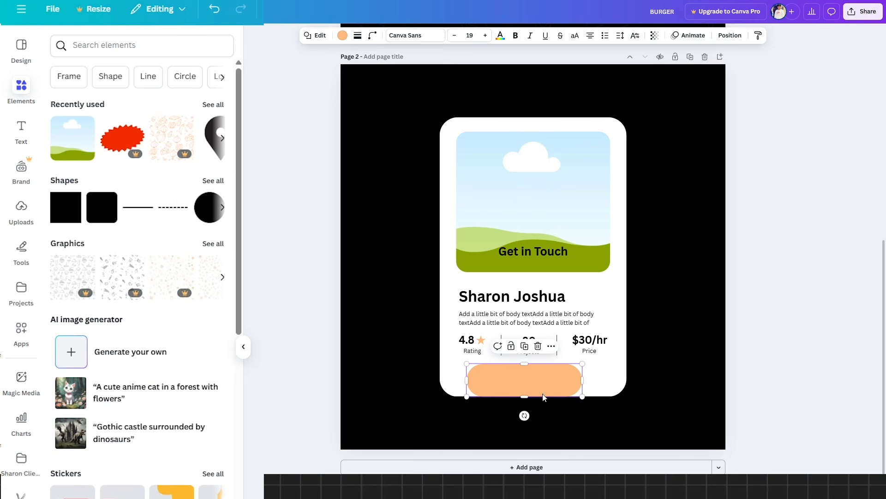
left_click_drag(529, 395, 527, 386)
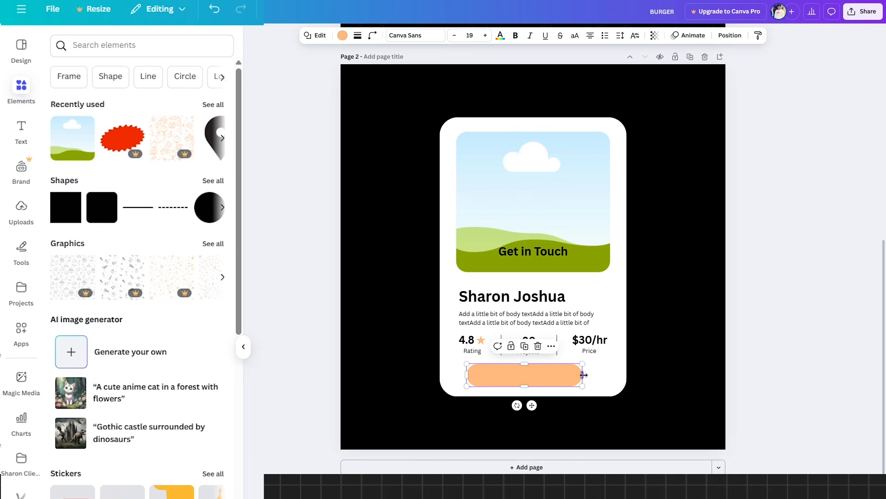
left_click_drag(584, 375, 603, 375)
left_click_drag(467, 375, 459, 375)
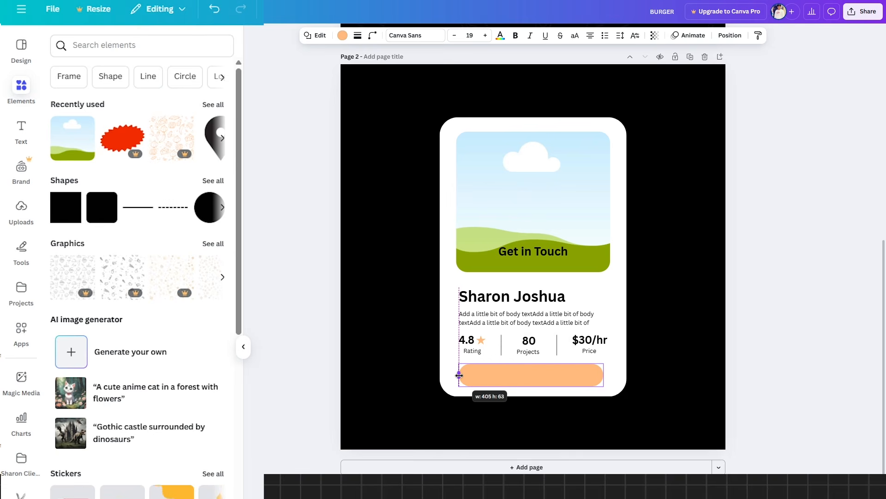
- Set the orange bar's corner rounding to 21
scroll(515, 379, "up", 3)
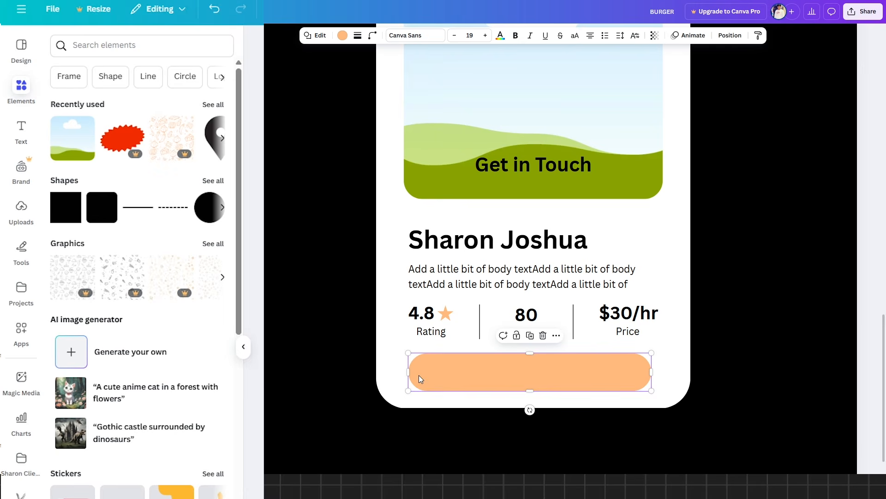
left_click(372, 35)
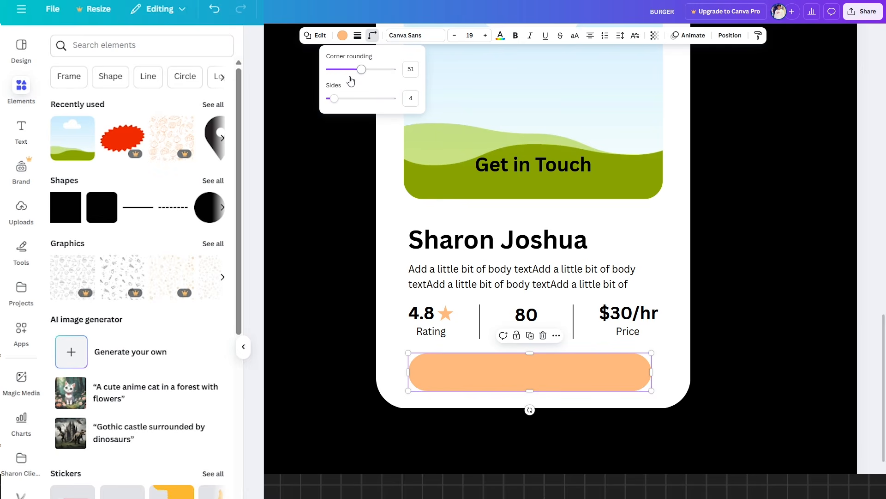
mouse_move(362, 69)
left_mouse_down()
mouse_move(348, 69)
mouse_move(351, 80)
mouse_move(364, 74)
left_mouse_up()
left_click(430, 361)
left_click(372, 35)
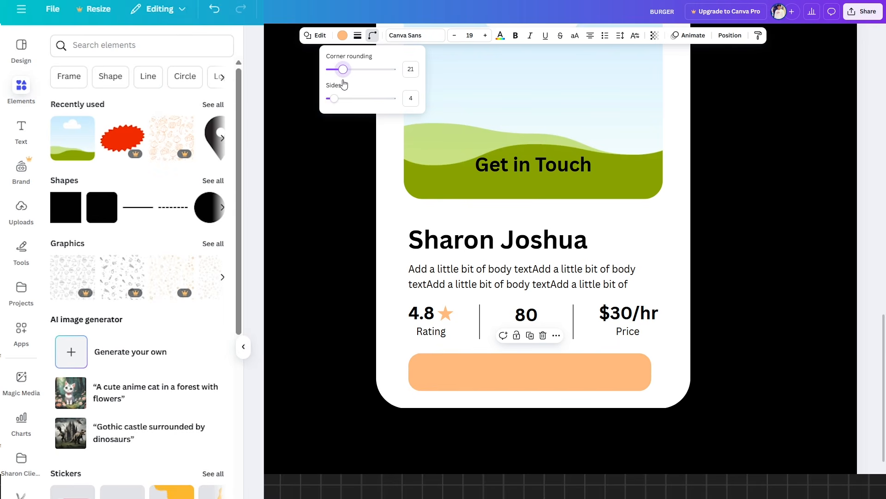
- Place the "Get in Touch" text on the orange bar and align the two to each other's centre
left_click_drag(551, 165, 546, 372)
left_click(594, 374)
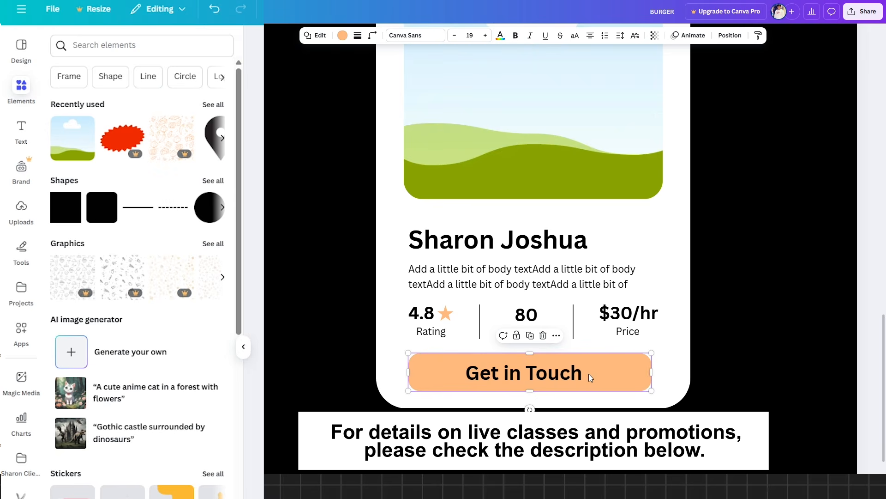
left_click(562, 377, "shift")
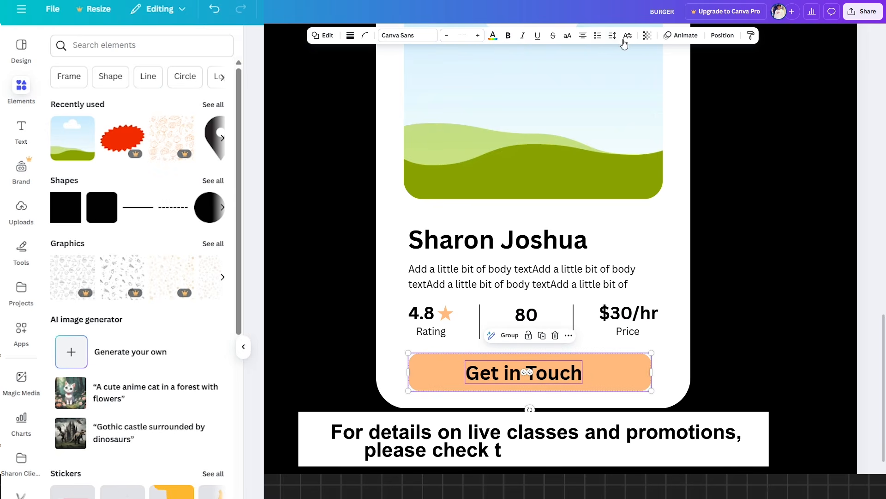
left_click(722, 36)
left_click(193, 207)
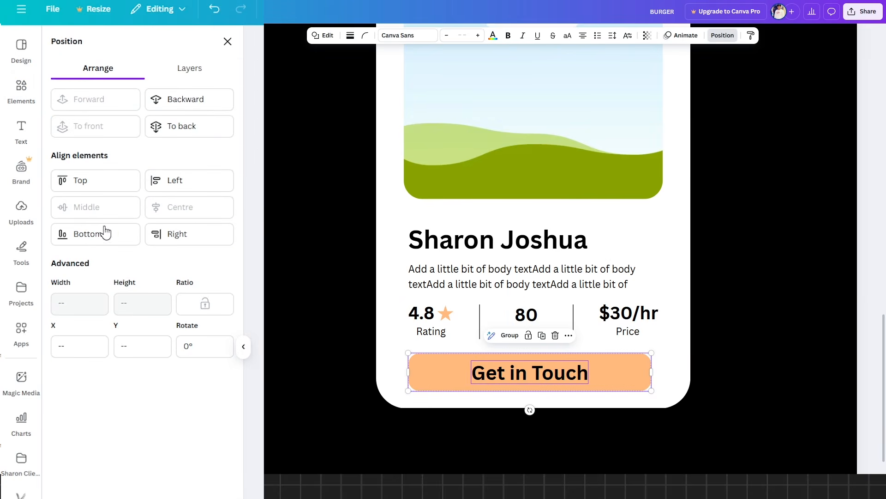
left_click(745, 358)
- Change the "Get in Touch" text colour to white
double_click(527, 374)
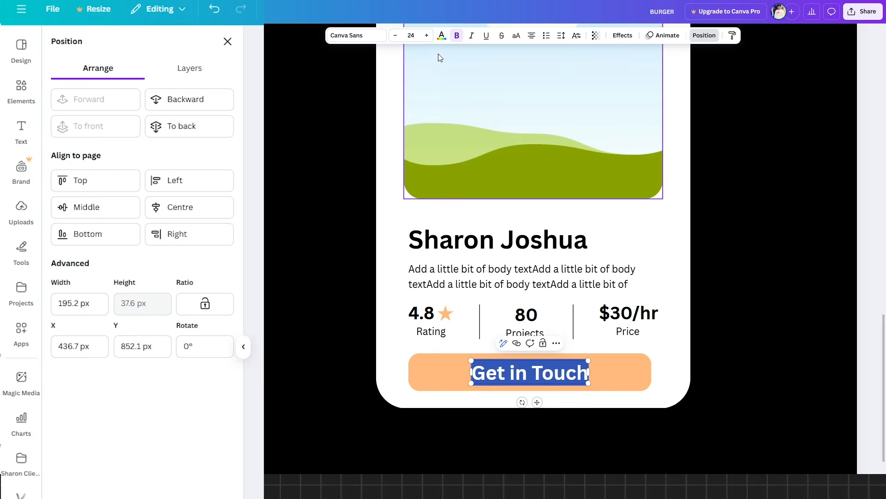
left_click(441, 37)
left_click(228, 133)
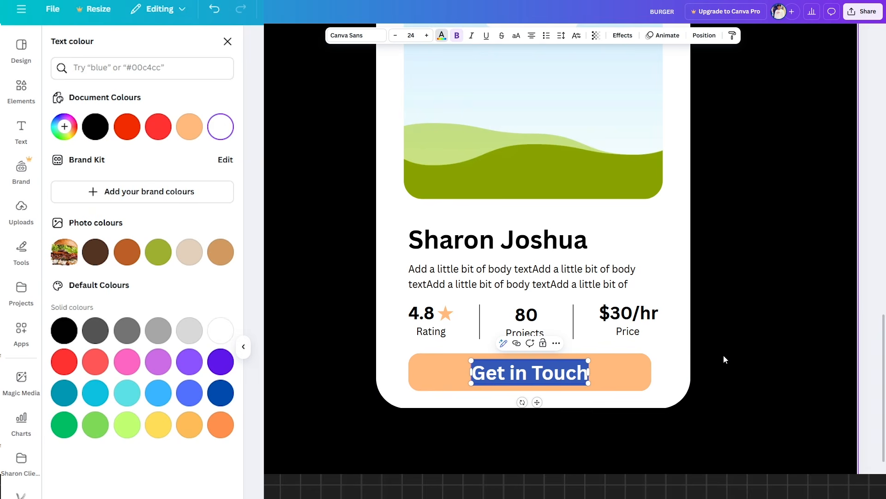
- Fill the bar behind "Get in Touch" with solid black
left_click(620, 372)
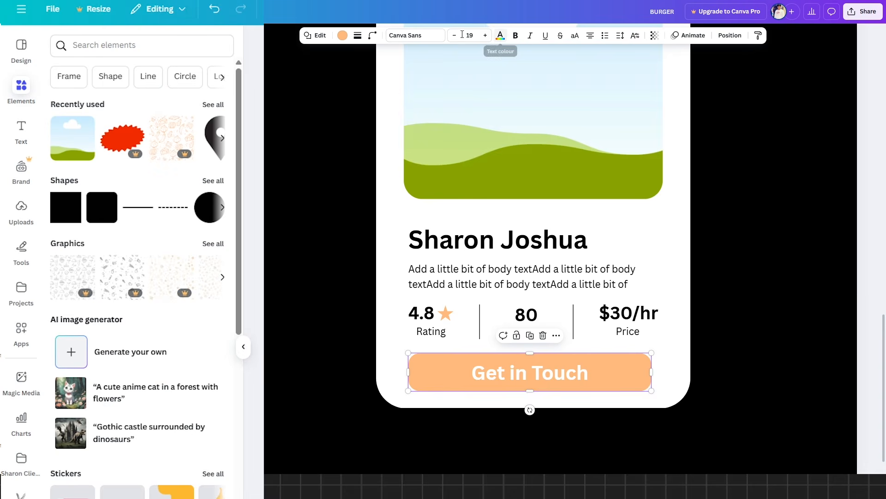
left_click(342, 35)
left_click(64, 330)
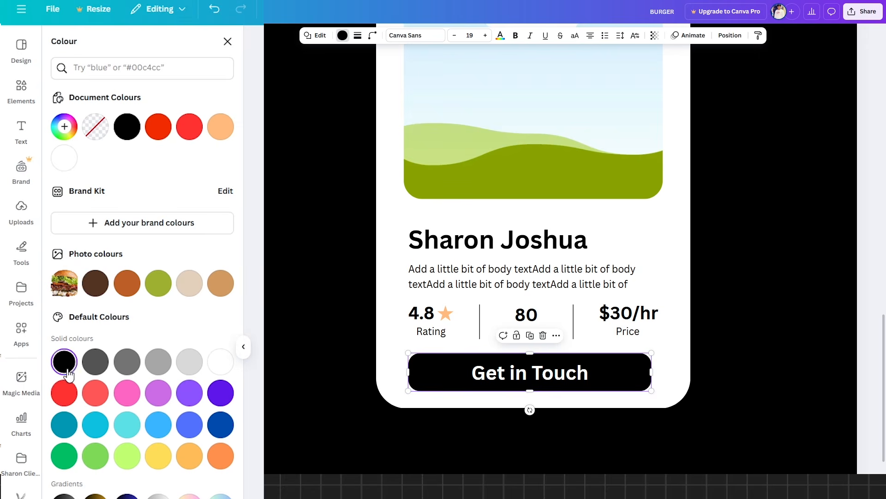
left_click(747, 301)
- Unlock the white card background and extend its upper edge slightly to make the card taller
scroll(747, 300, "down", 3)
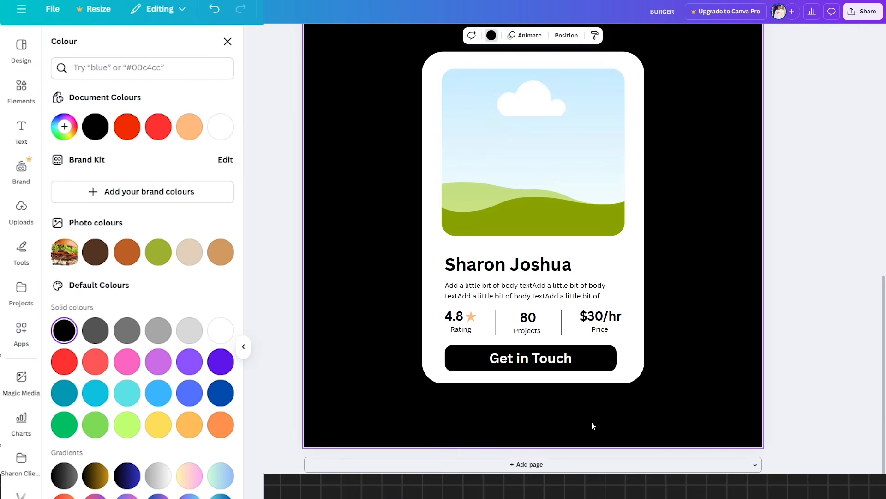
left_click(581, 383)
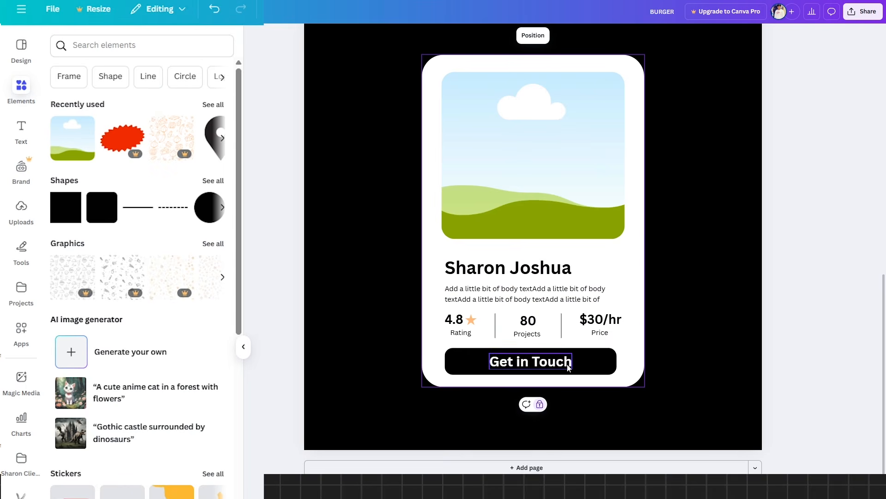
scroll(556, 139, "down", 2)
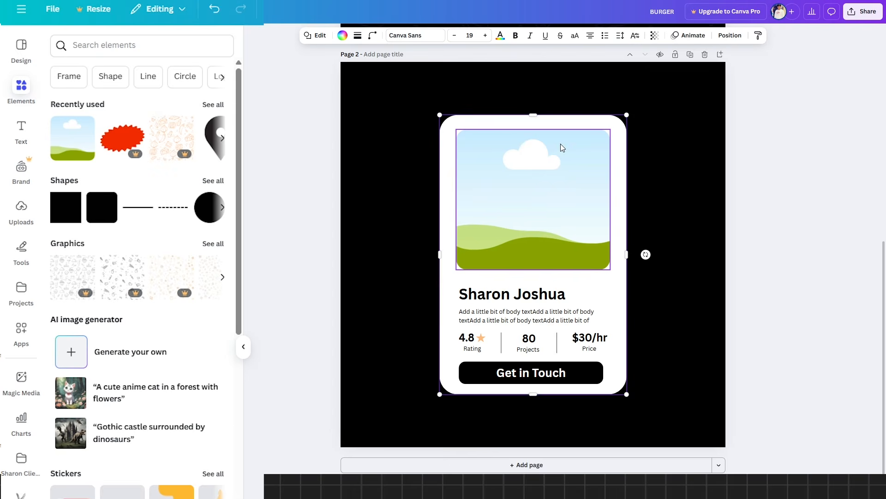
left_click_drag(540, 114, 540, 103)
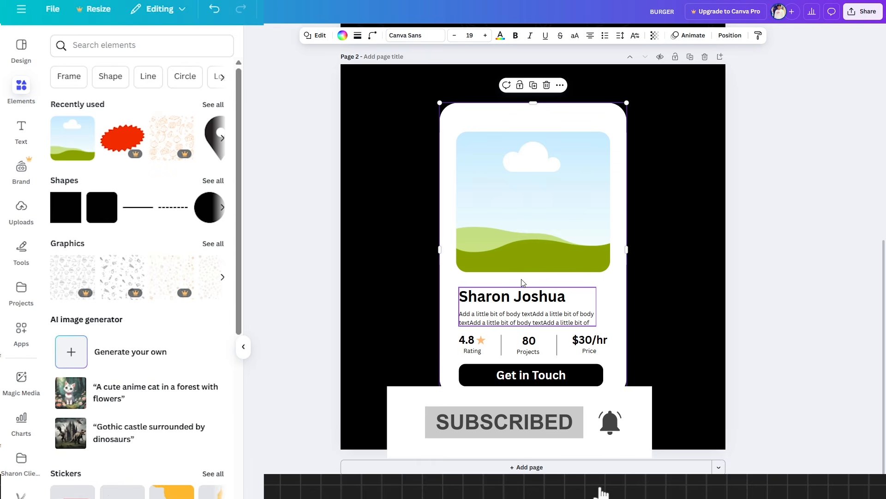
- Move the photo frame up inside the taller card, and raise the name and description with it
left_click_drag(525, 229, 522, 216)
left_click(518, 308)
key("shift+Up")
key("shift+Up")
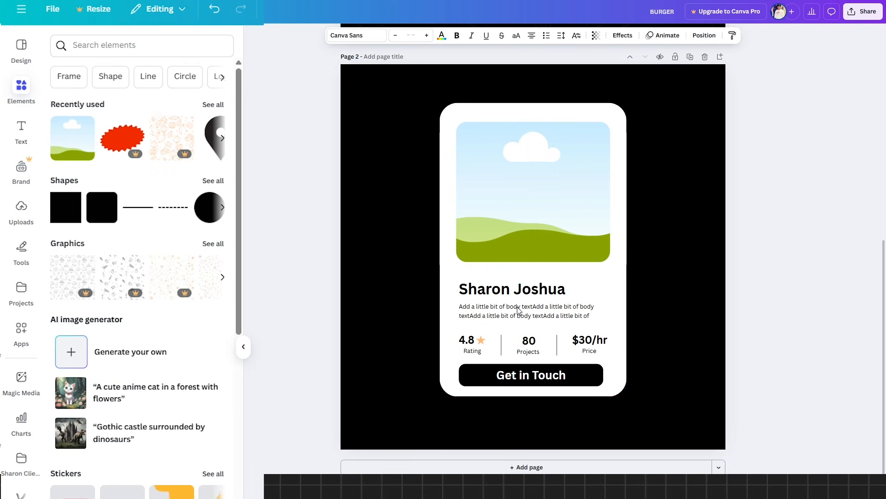
key("shift+Up")
- Raise the stats row, and nudge the "Get in Touch" button up to even out the card's spacing
left_click(489, 340)
key("shift+Up")
key("shift+Up")
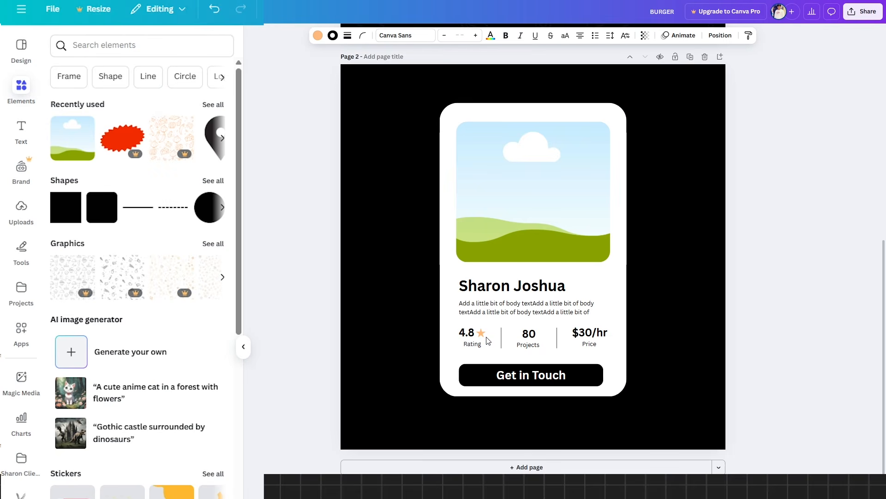
left_click(496, 369)
left_click(482, 368)
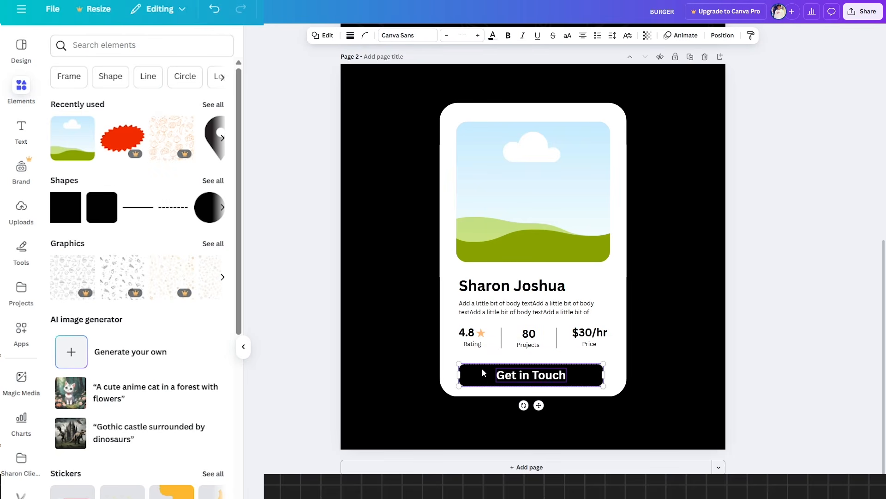
key("shift+Up")
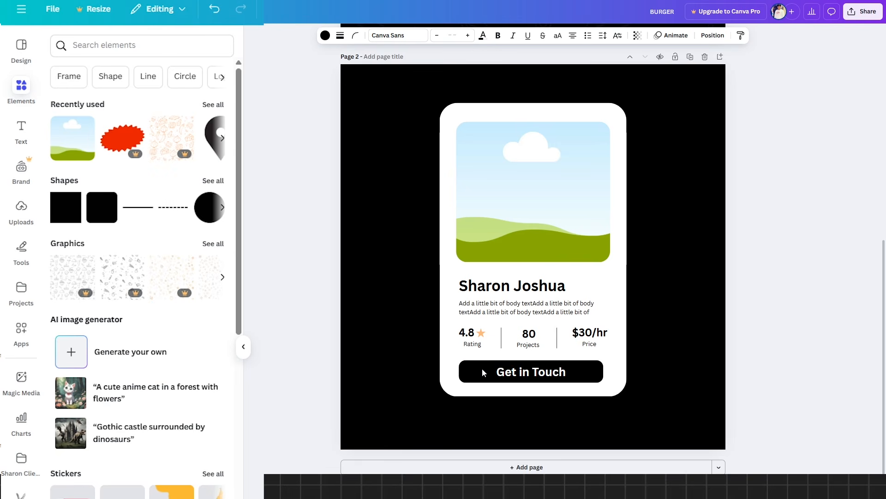
- Select the name and description, stats and button together and nudge them slightly upward
left_click(472, 290)
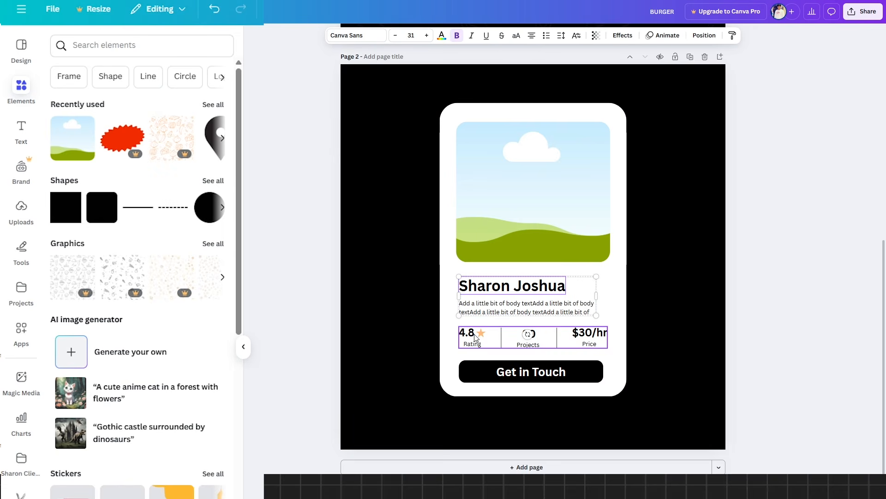
left_click(478, 338, "shift")
left_click(485, 368, "shift")
key("shift+Up")
key("shift+Down")
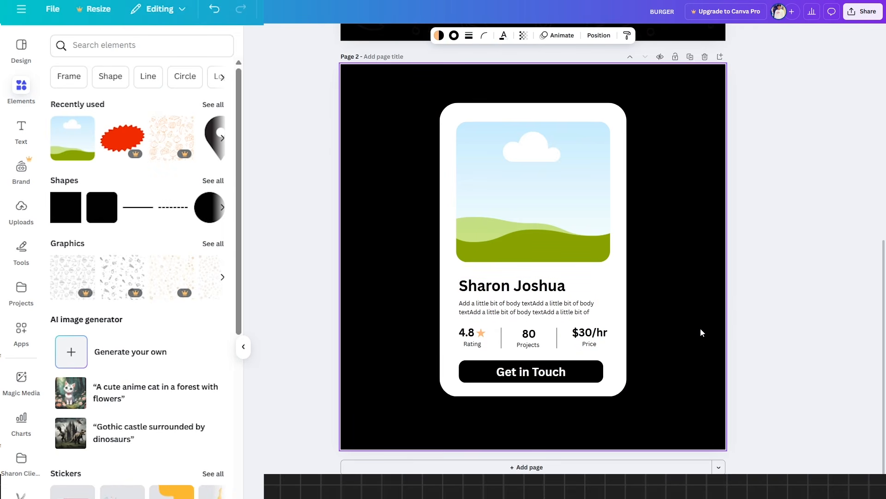
key("Up")
key("Up")
key("Up")
key("Down")
key("Up")
key("Up")
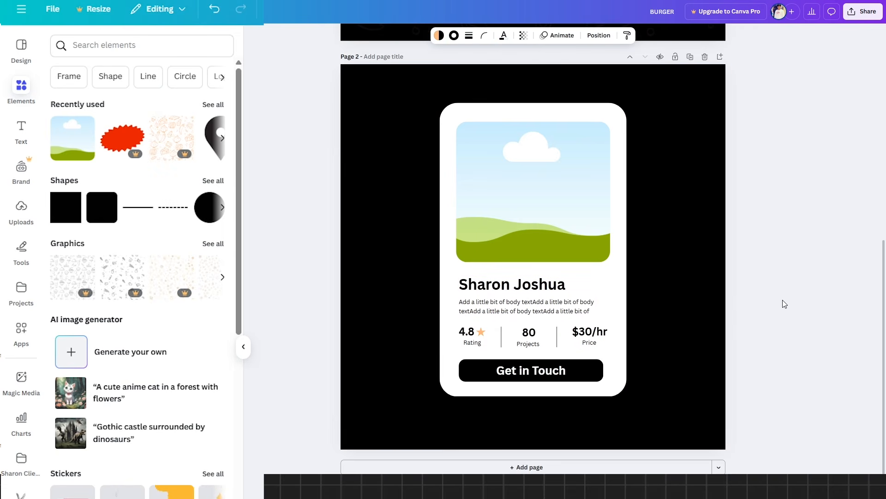
left_click(783, 301)
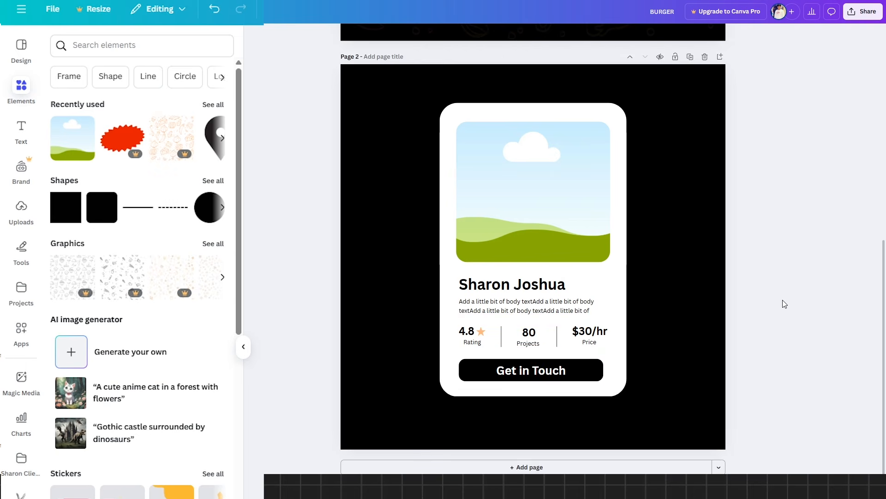
- Search the elements for "verification", add the blue check badge graphic, and shrink it to a small icon near the end of the name
left_click(127, 43)
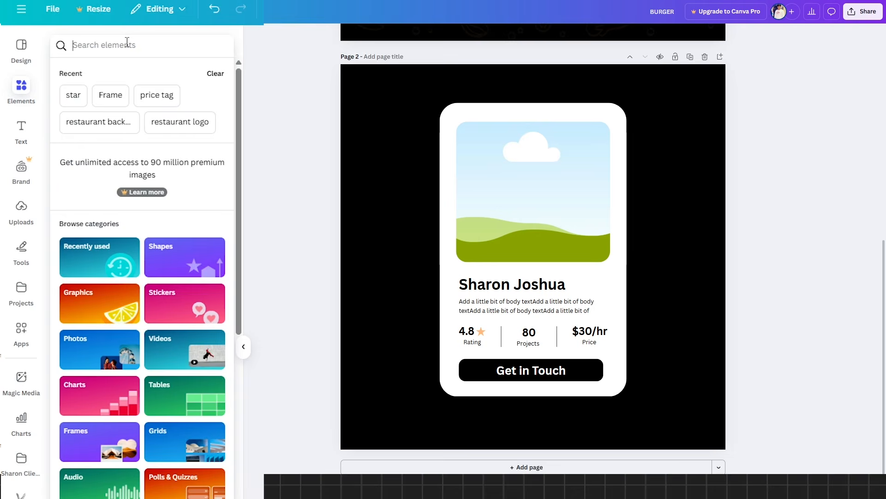
type("verifi")
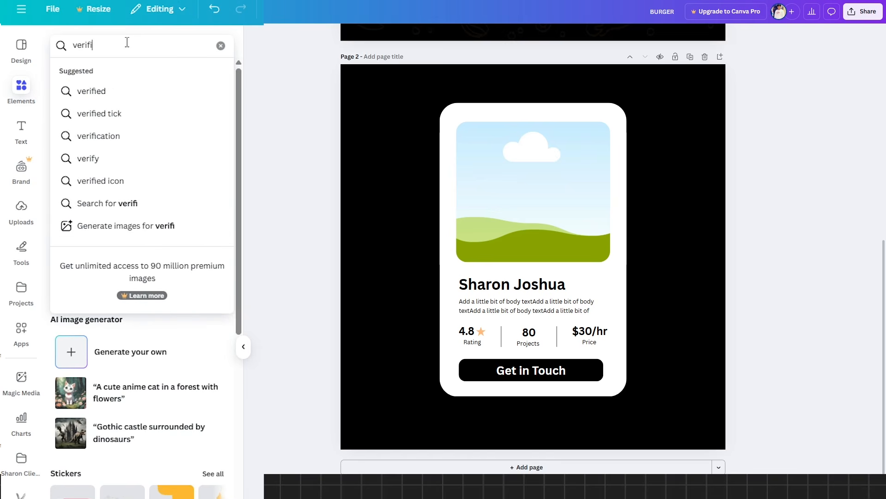
type("cation")
key("Return")
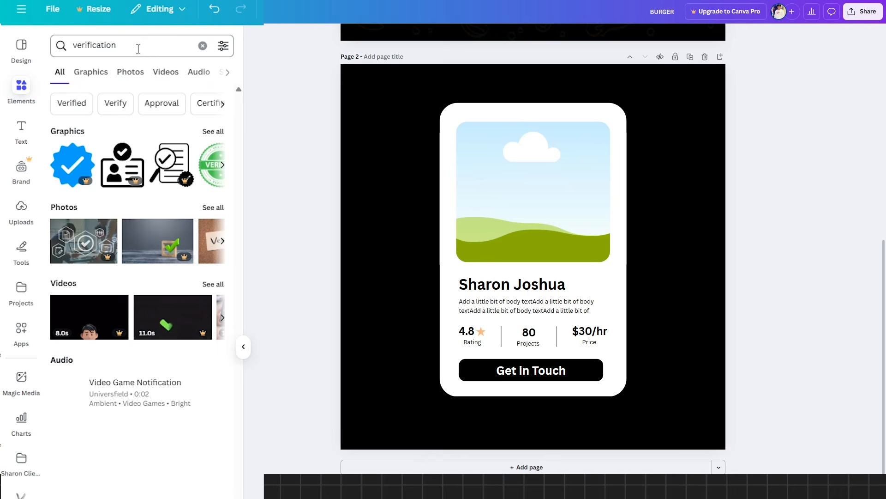
left_click(72, 165)
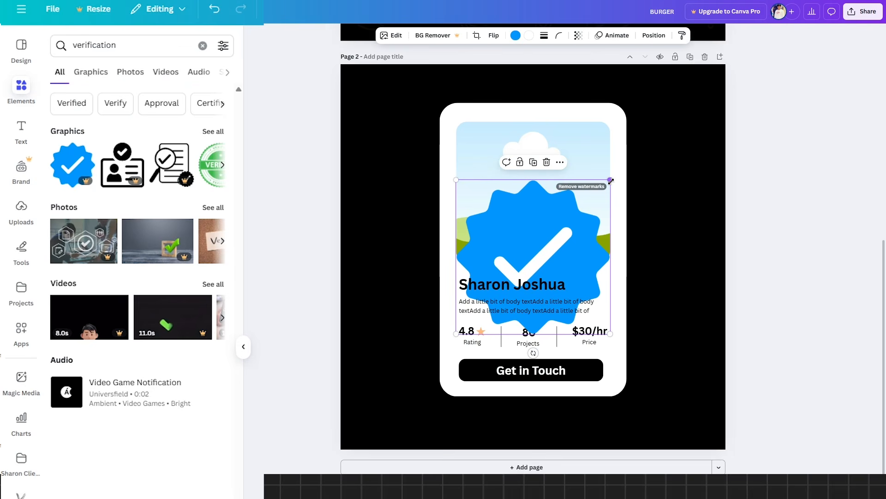
left_click_drag(614, 256, 579, 271)
left_click(798, 277)
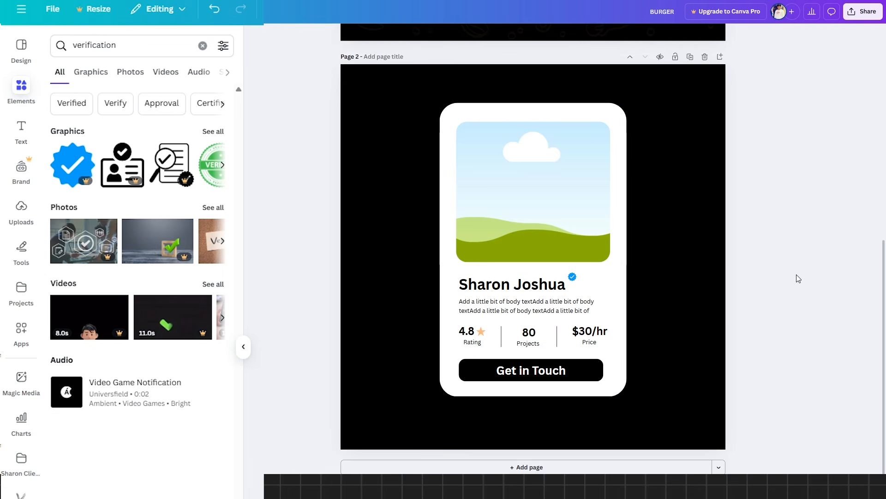
- Move the blue verification badge down so it lines up with the name, directly after its last letter
scroll(534, 295, "up", 3)
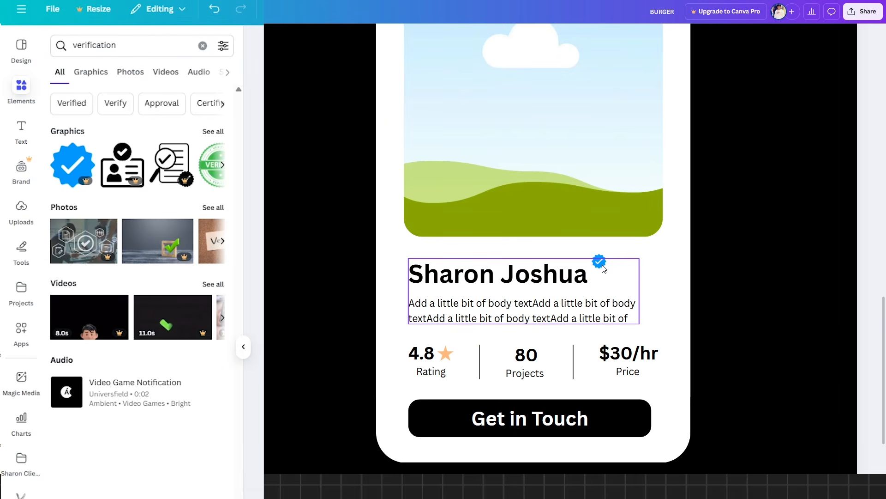
left_click(601, 260)
left_click_drag(606, 289, 608, 305)
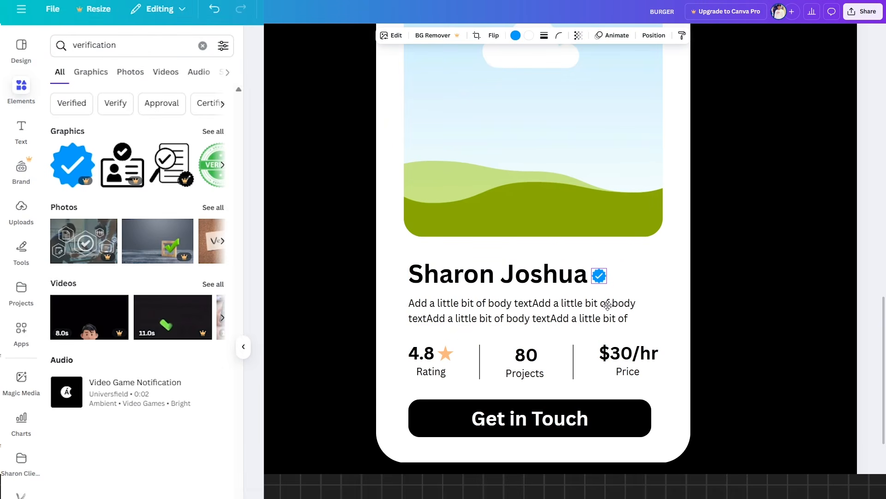
scroll(762, 275, "down", 2)
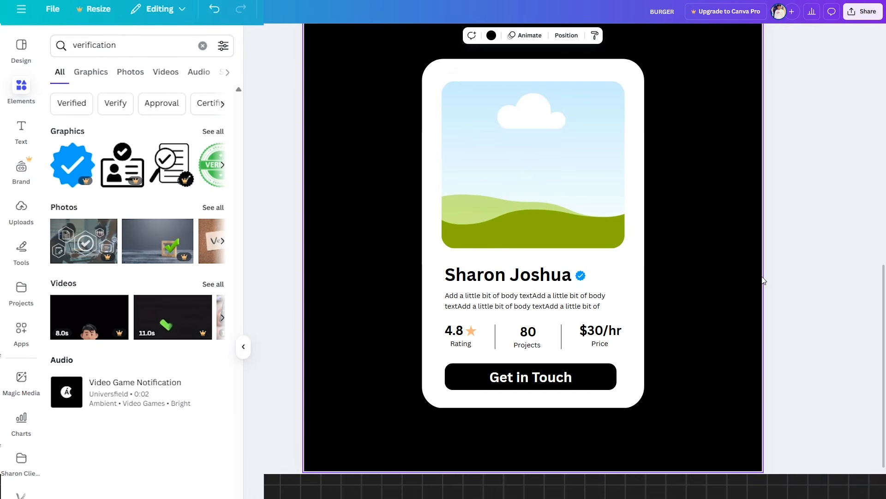
- Search the elements for "face" and fill the card's frame with the photo of the smiling woman resting her face in her hands
left_click(612, 167)
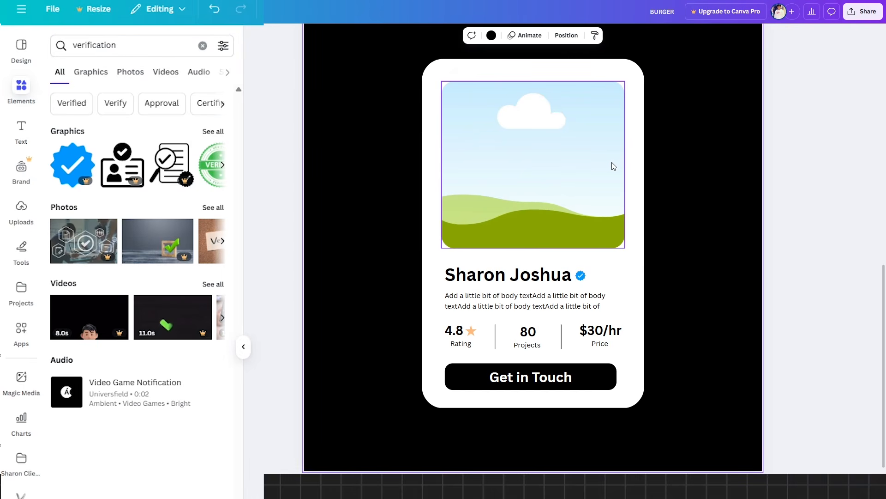
left_click(202, 46)
type("face")
key("Return")
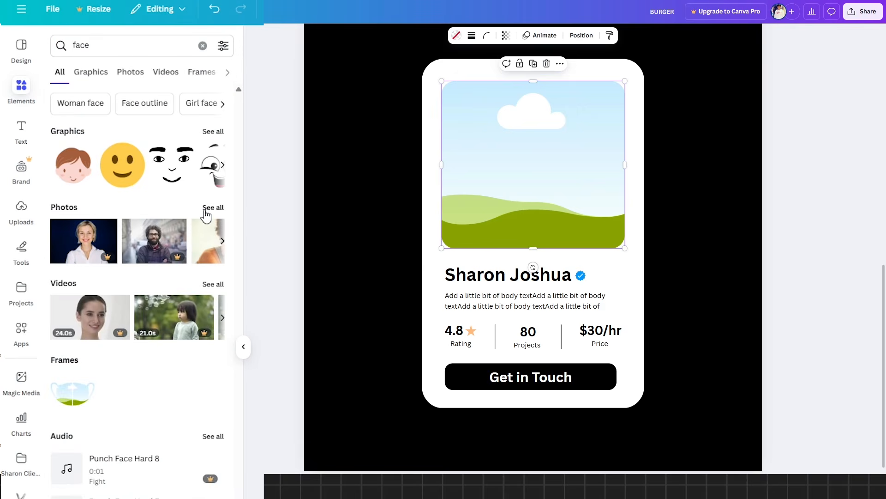
left_click(206, 210)
left_click_drag(198, 352, 458, 159)
left_click(675, 204)
scroll(678, 203, "down", 3)
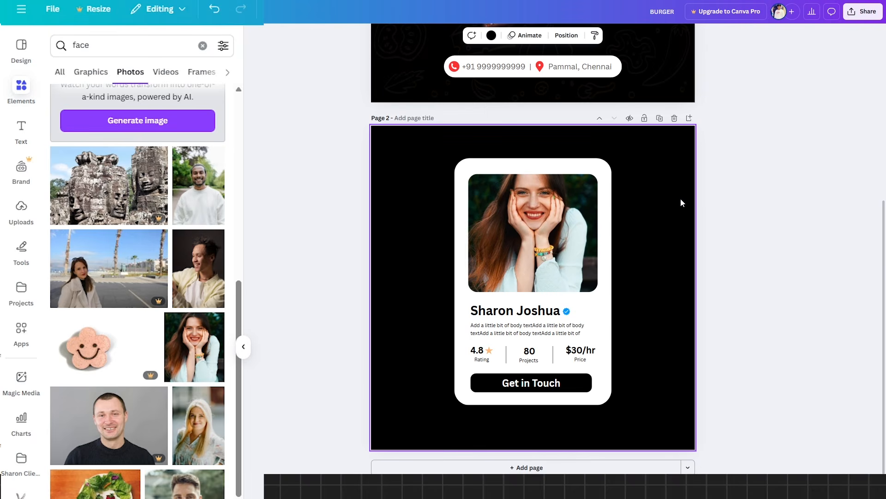
scroll(685, 270, "up", 3)
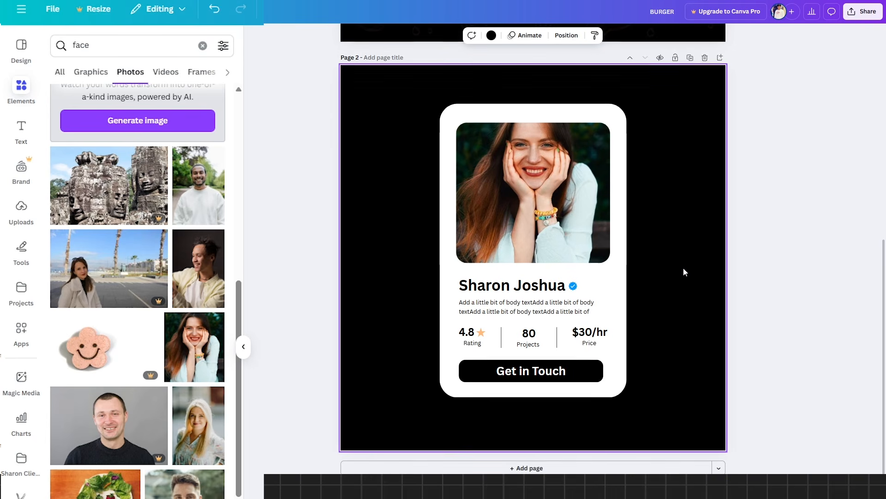